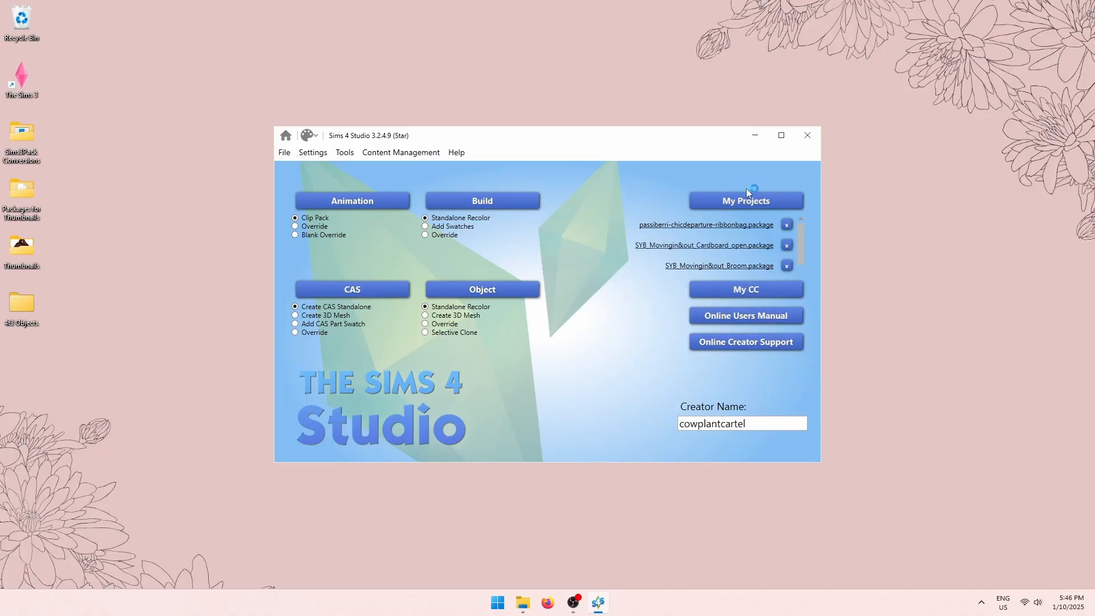
Open the ribbon bag .package from 4t3 Objects\Bag and maximize the Sims 4 Studio window.
left_click(750, 203)
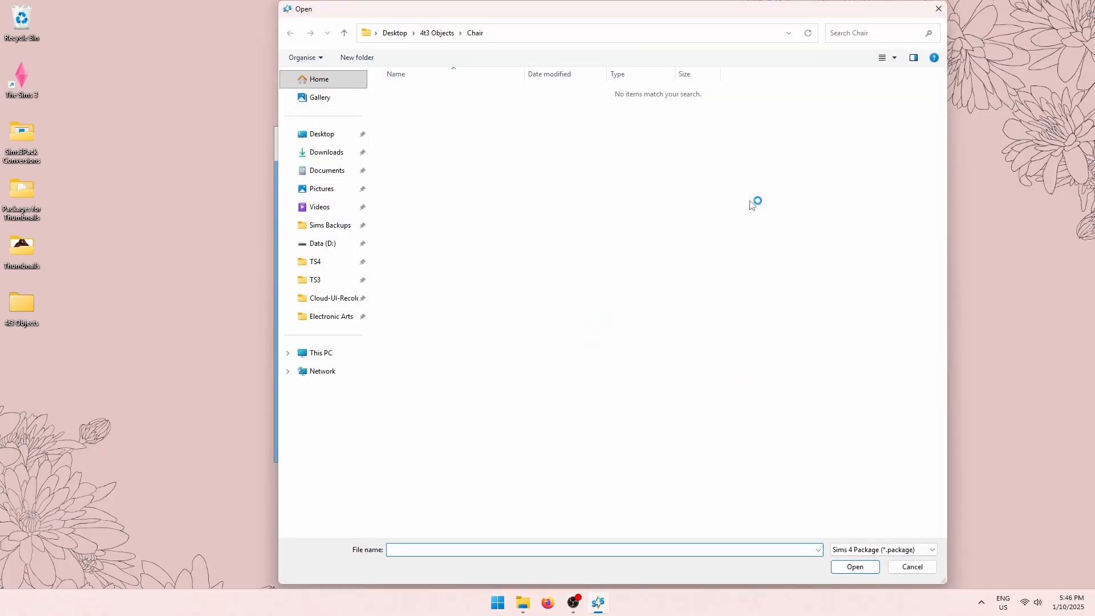
left_click(437, 32)
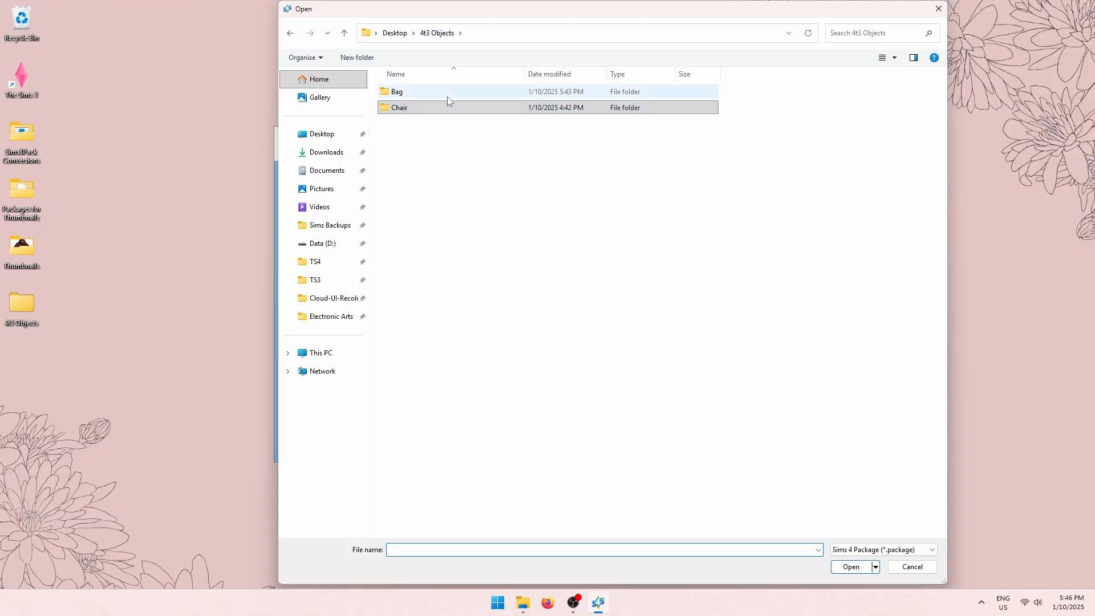
double_click(447, 96)
left_click(473, 94)
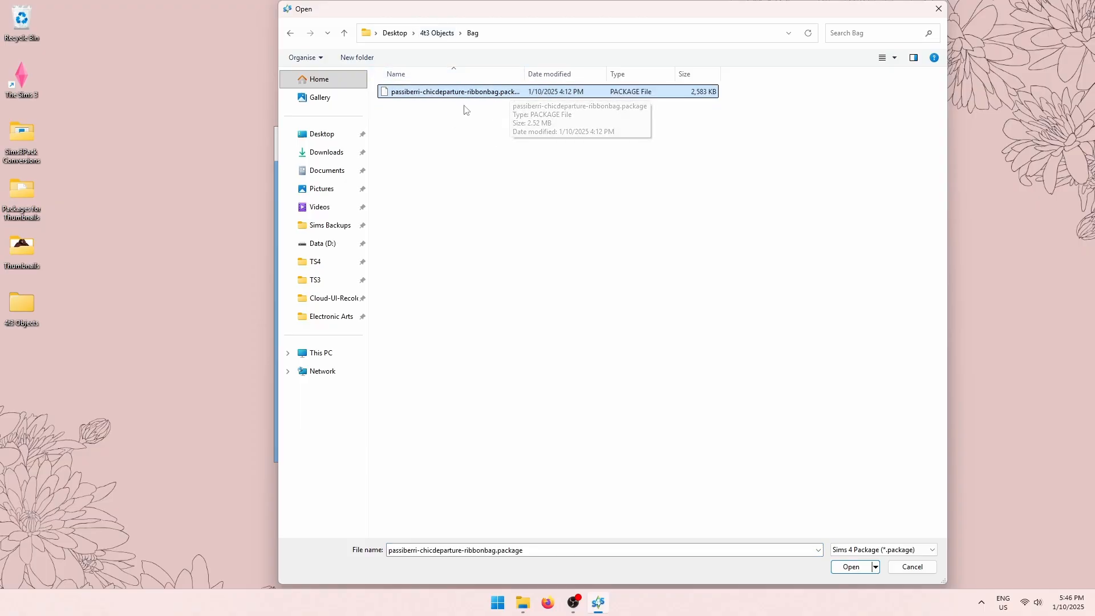
left_click(853, 568)
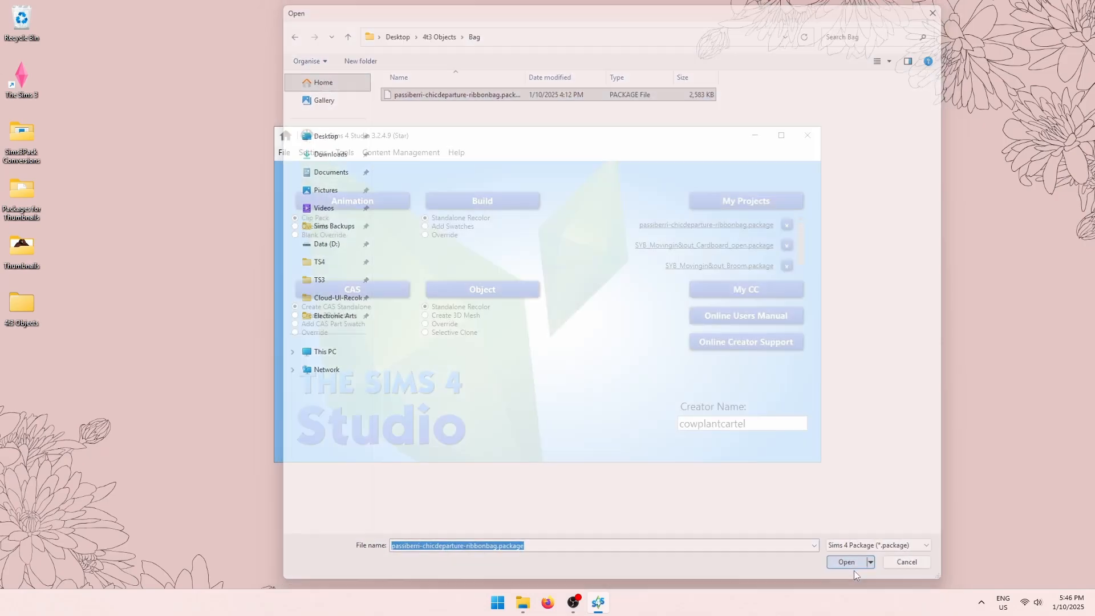
left_click(781, 135)
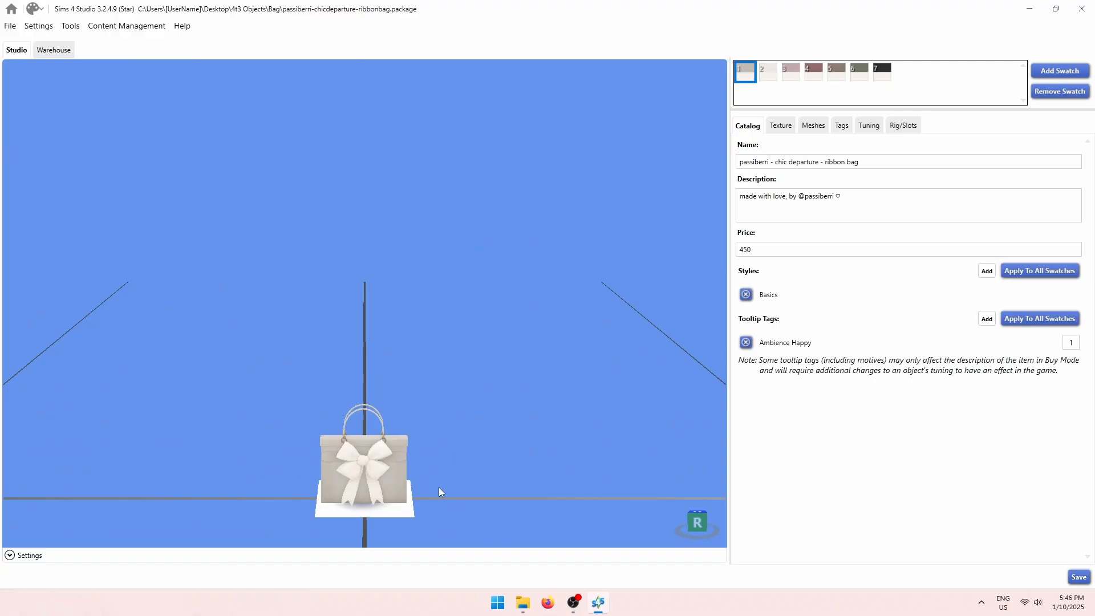
Orbit and zoom around the bag, then preview it in the pink third swatch.
left_click_drag(429, 491, 475, 353)
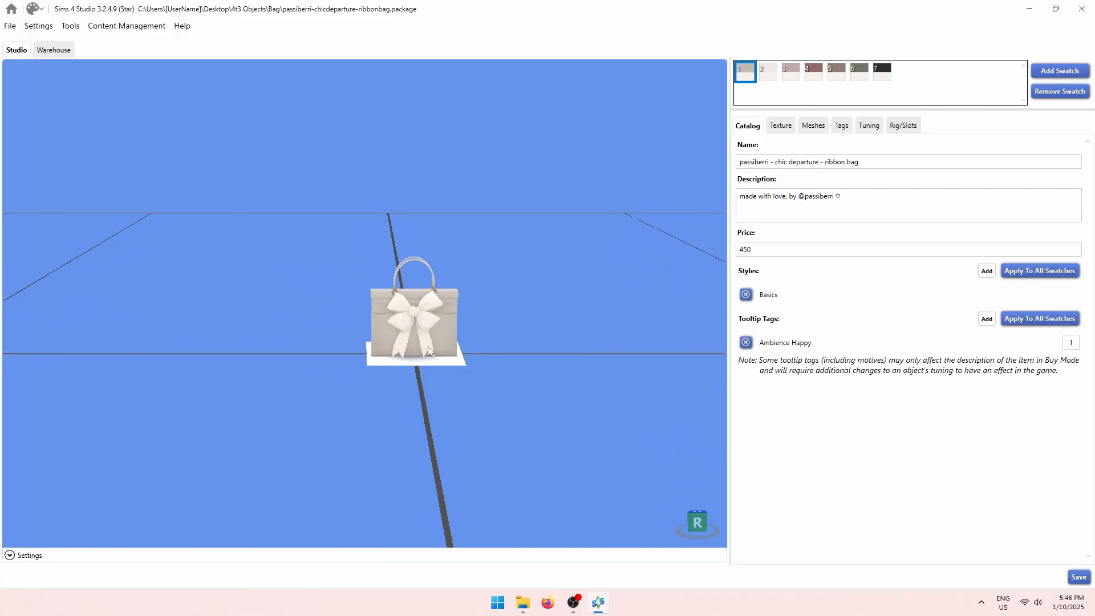
left_click_drag(428, 347, 483, 357)
scroll(483, 358, "up", 5)
scroll(490, 355, "up", 4)
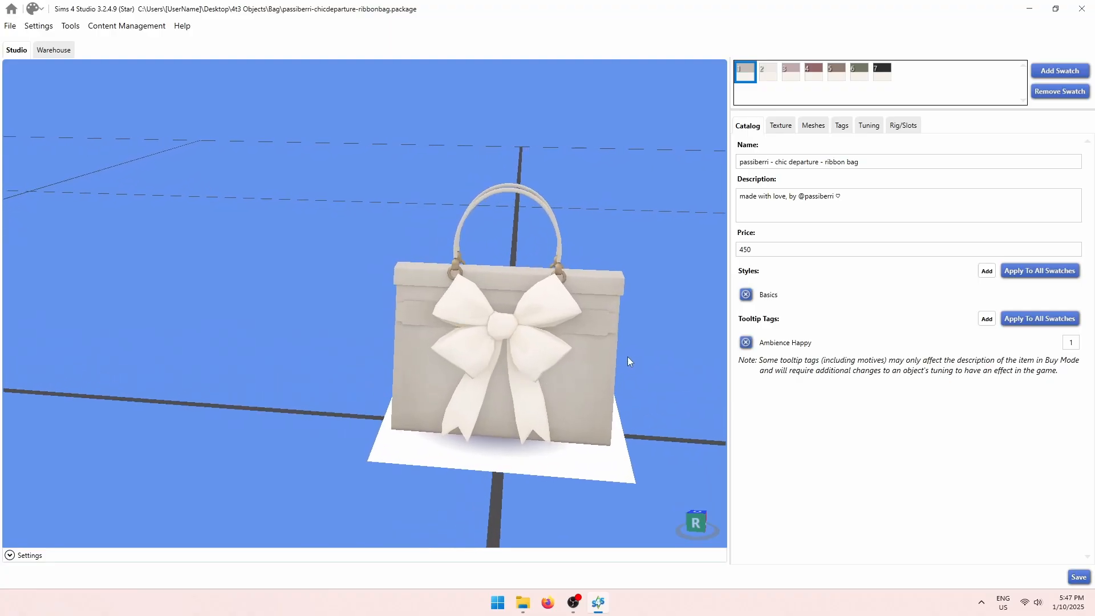
left_click_drag(583, 370, 525, 359)
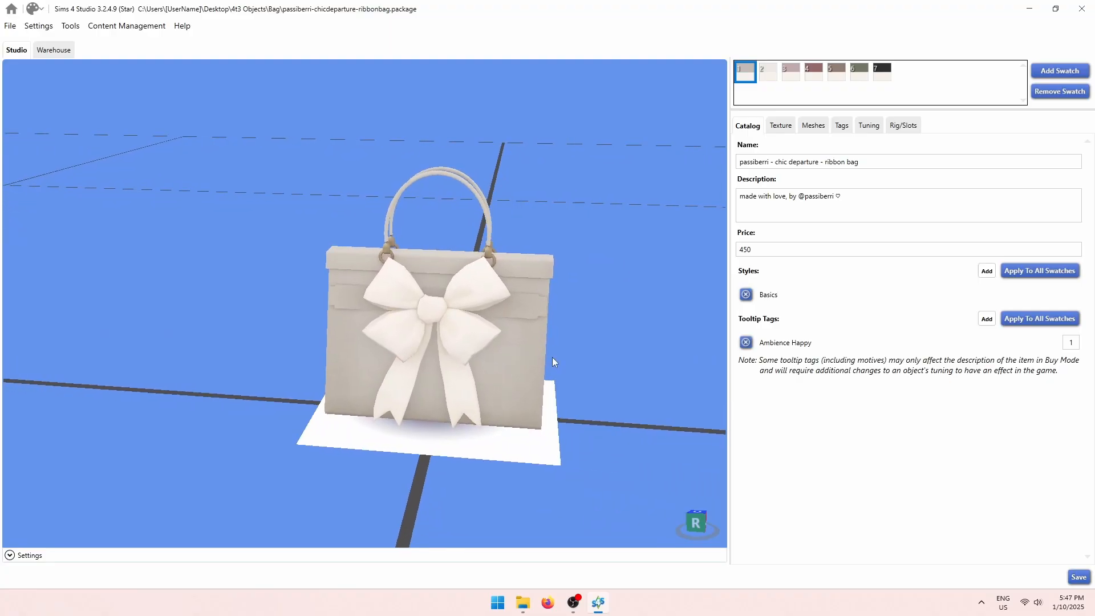
left_click(770, 71)
left_click(788, 74)
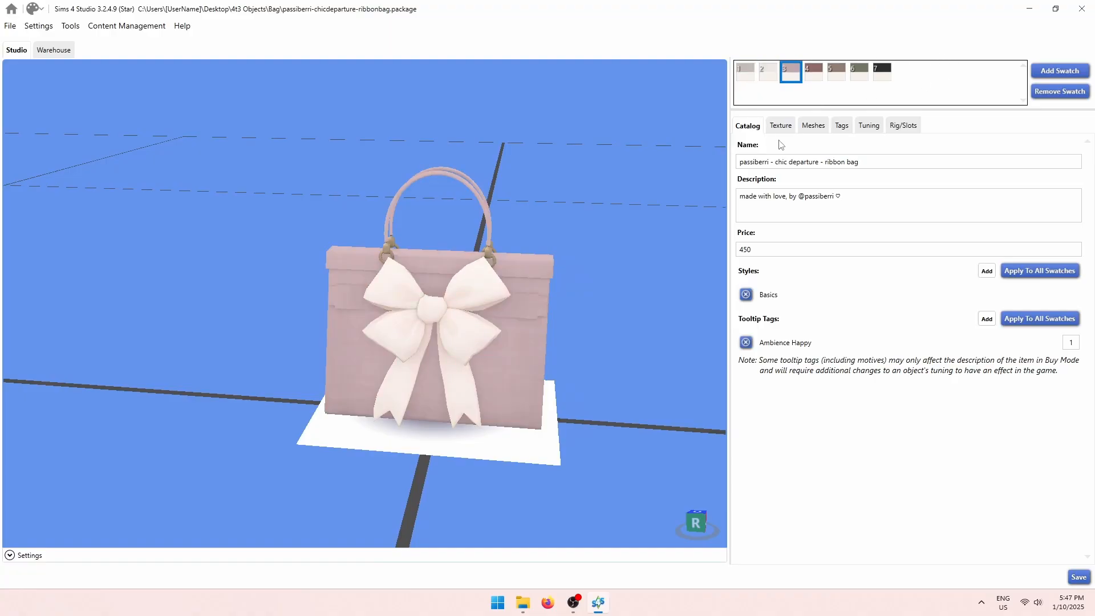
Select the bag's name and 450 price, then show its LOD 0 (High) mesh settings.
left_click_drag(750, 162, 861, 163)
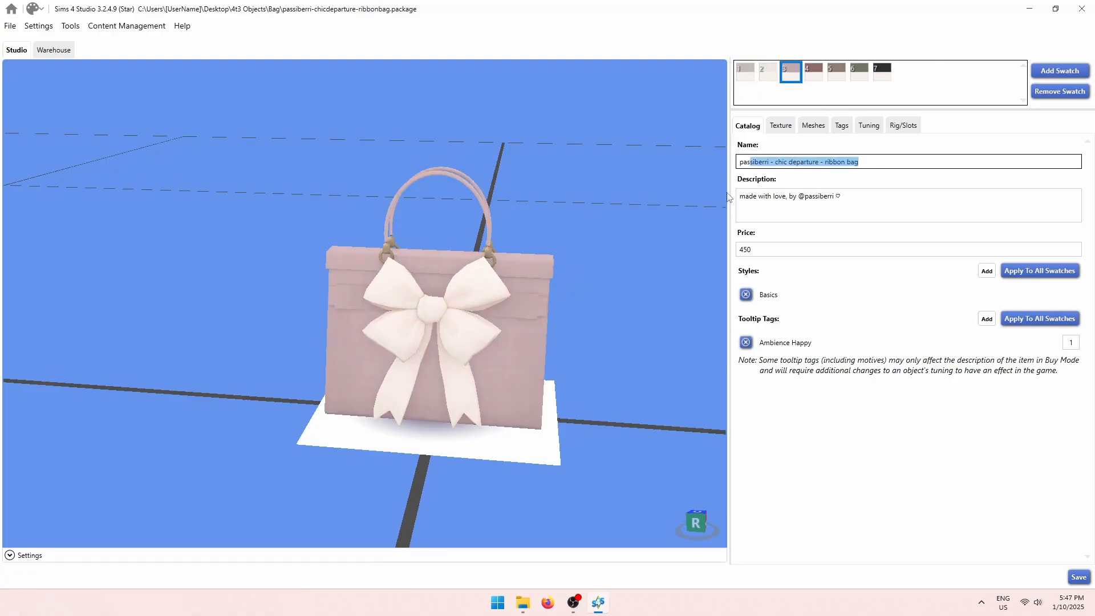
left_click_drag(766, 201, 847, 199)
left_click(739, 250)
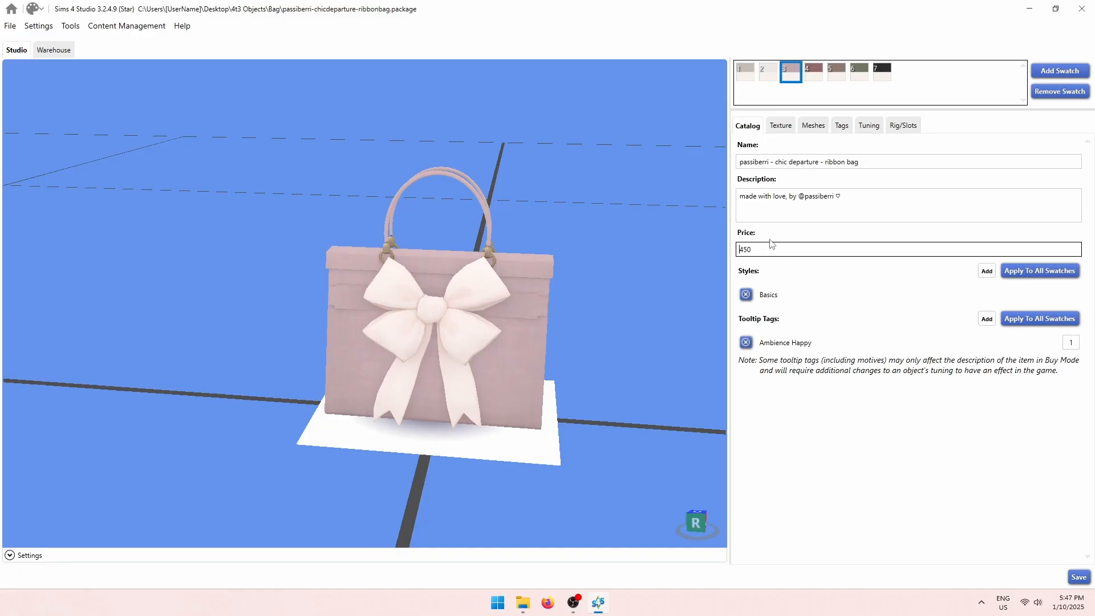
left_click(807, 126)
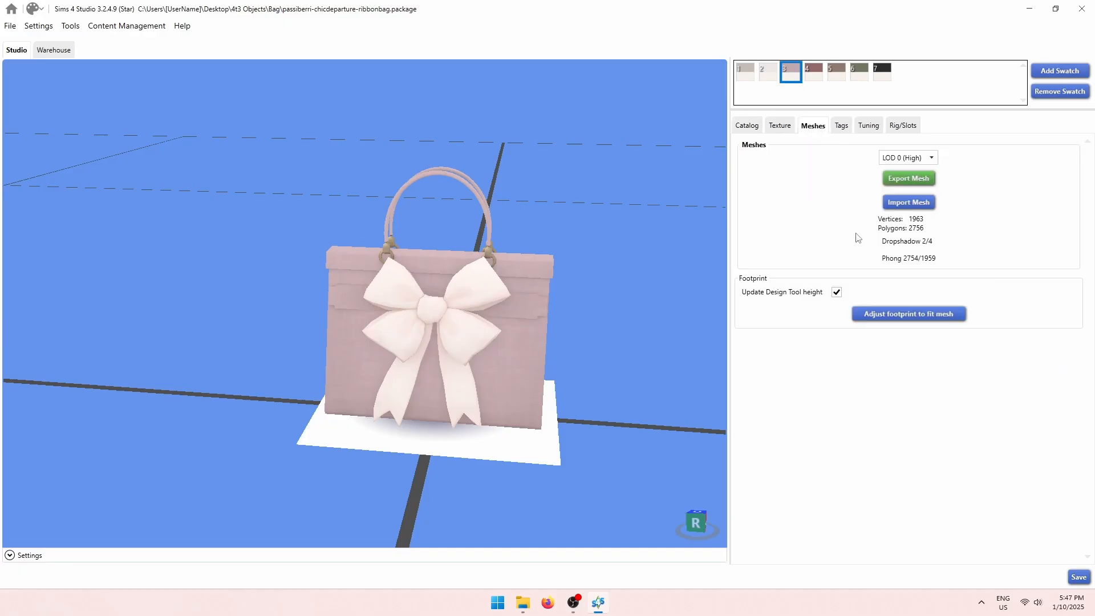
left_click(788, 127)
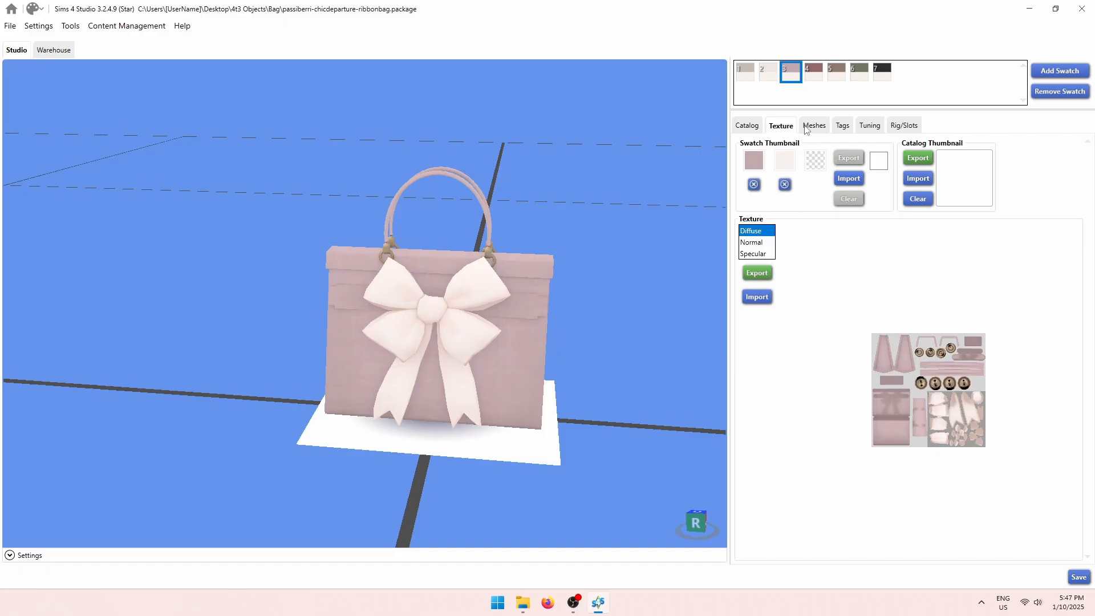
left_click(812, 125)
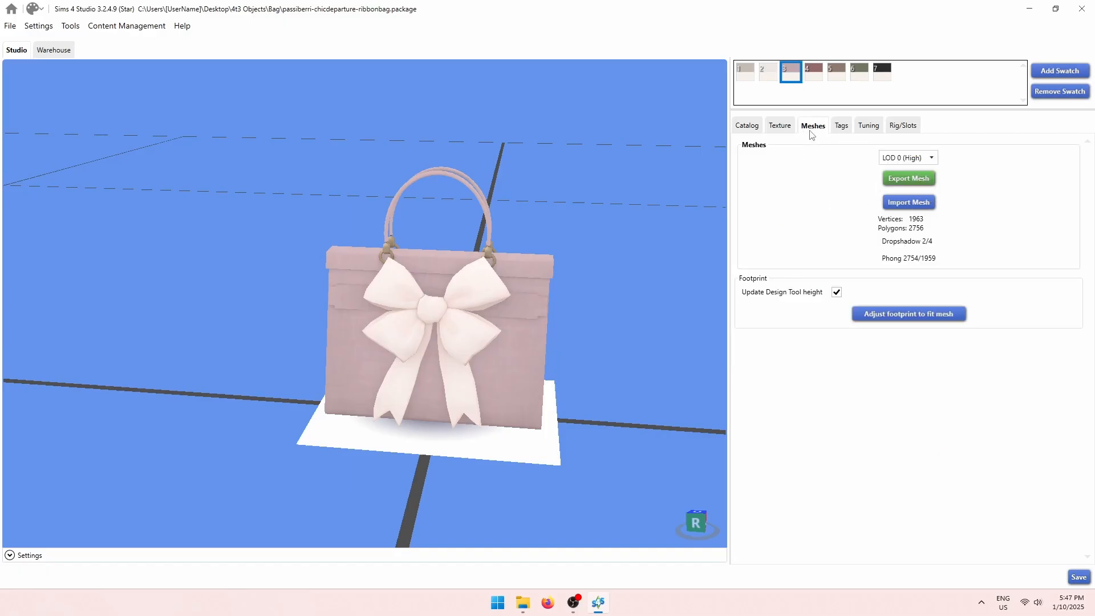
left_click(925, 158)
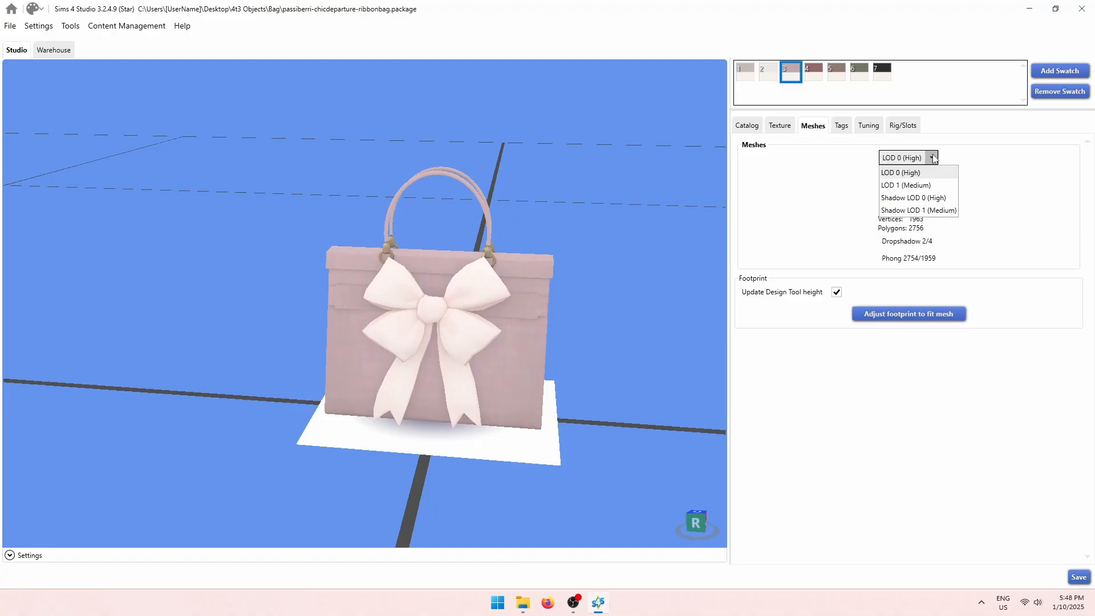
left_click(932, 159)
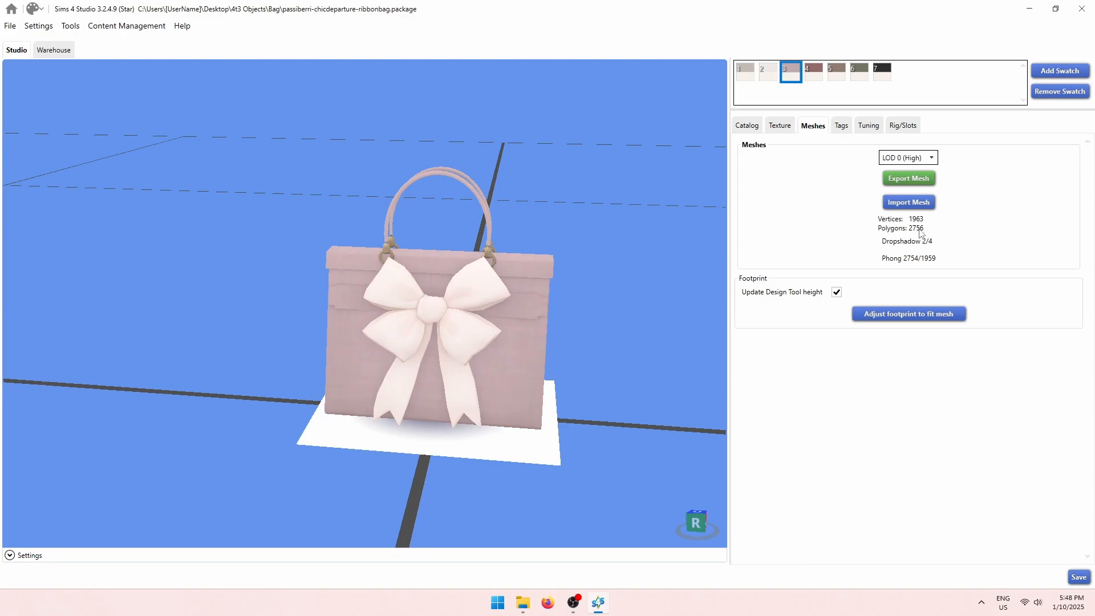
left_click(932, 158)
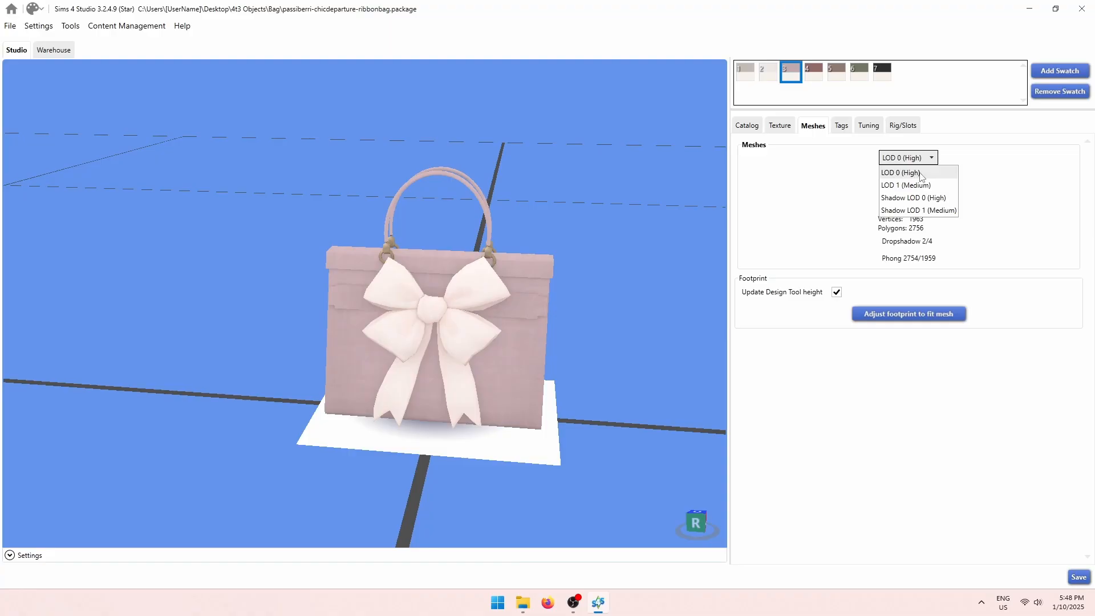
left_click(919, 174)
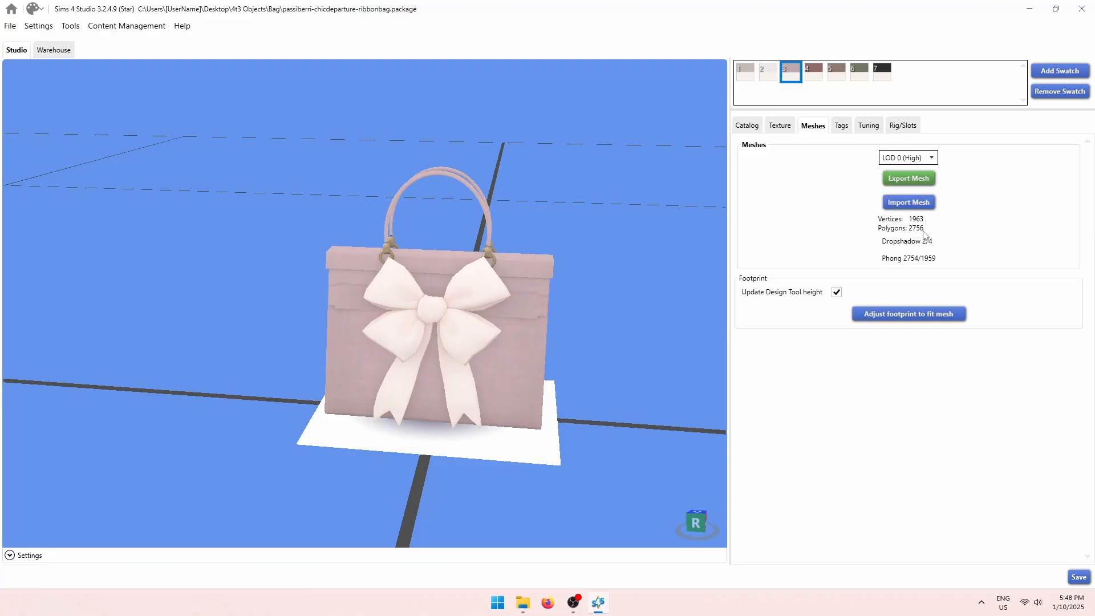
left_click(931, 159)
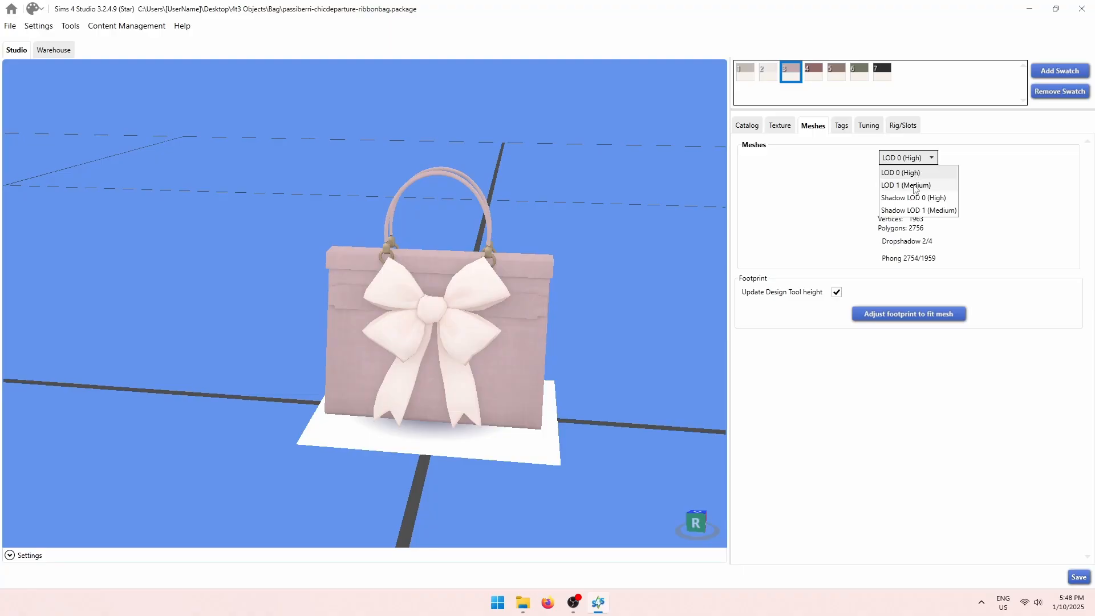
left_click(915, 186)
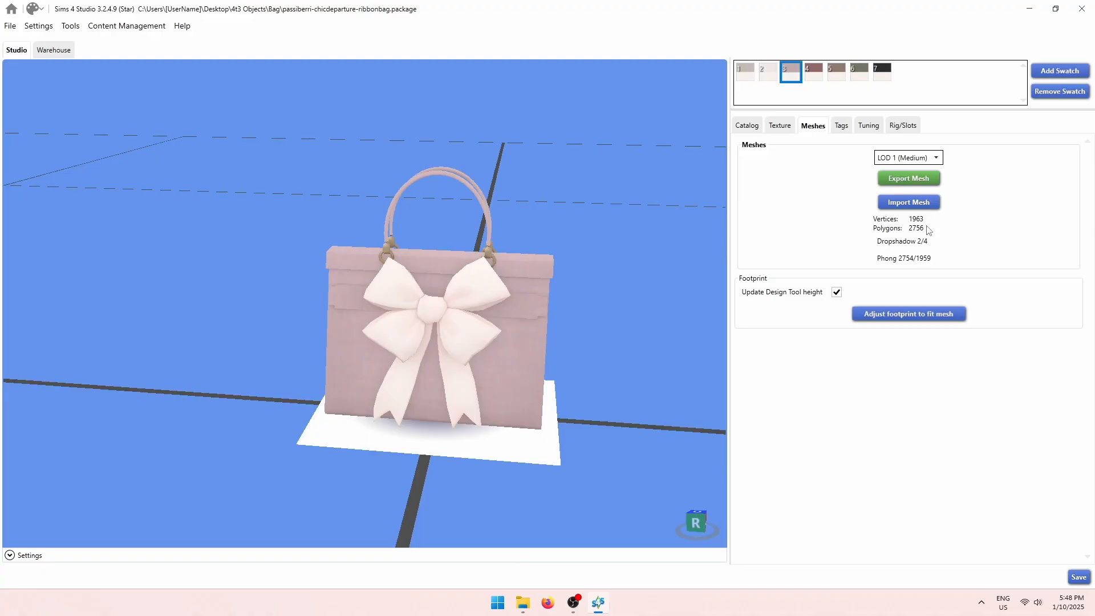
left_click(936, 157)
left_click(938, 173)
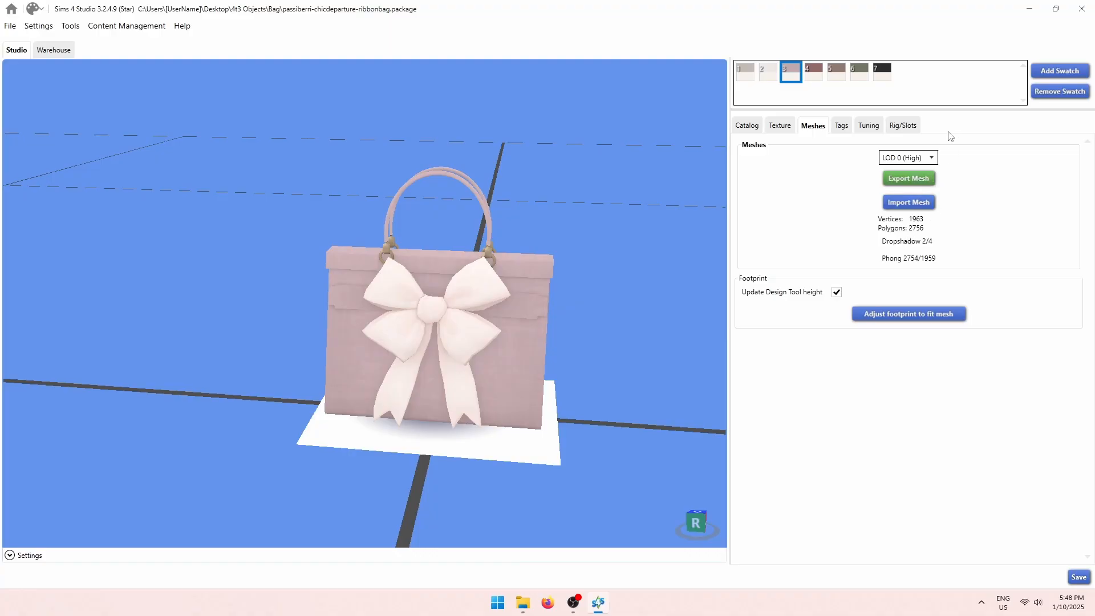
left_click(927, 158)
left_click(941, 158)
left_click(918, 181)
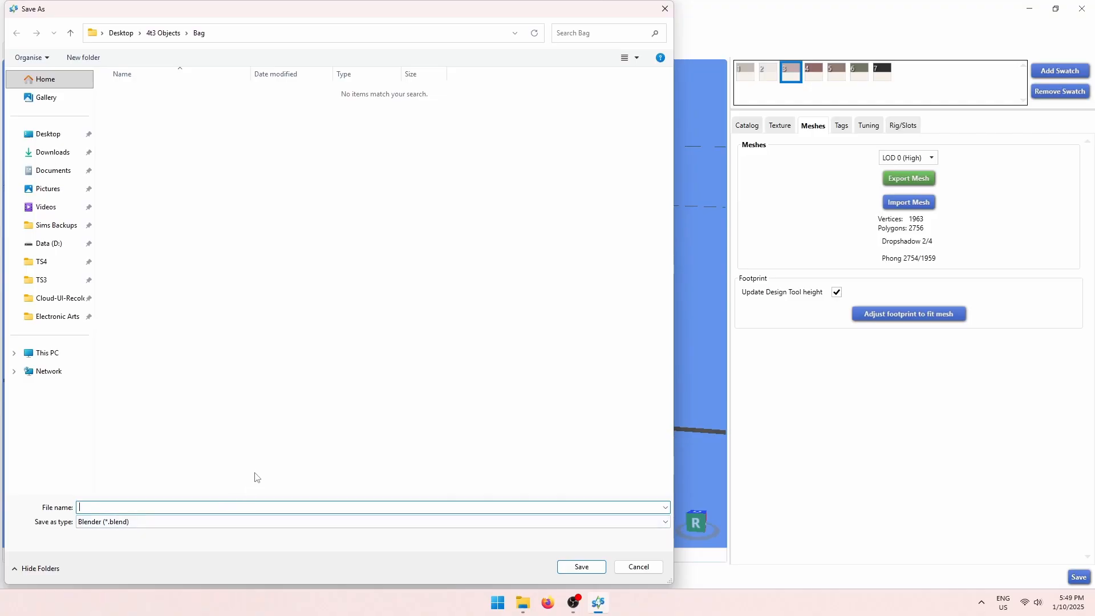
Save the high-detail mesh as ts4_lod0.blend in the Bag folder.
type("ts4_lod0")
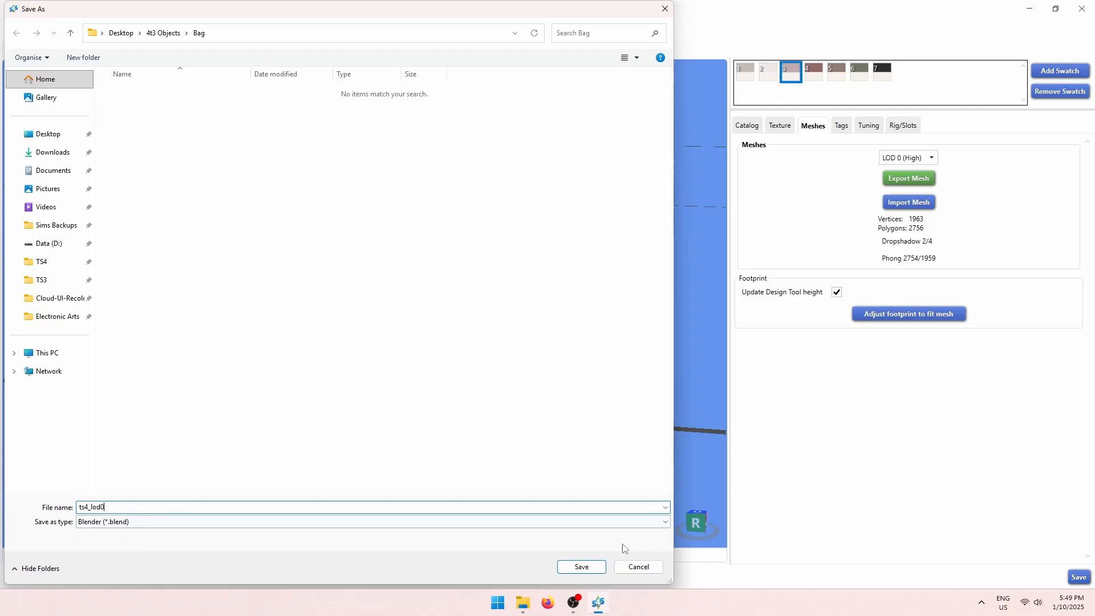
left_click(582, 567)
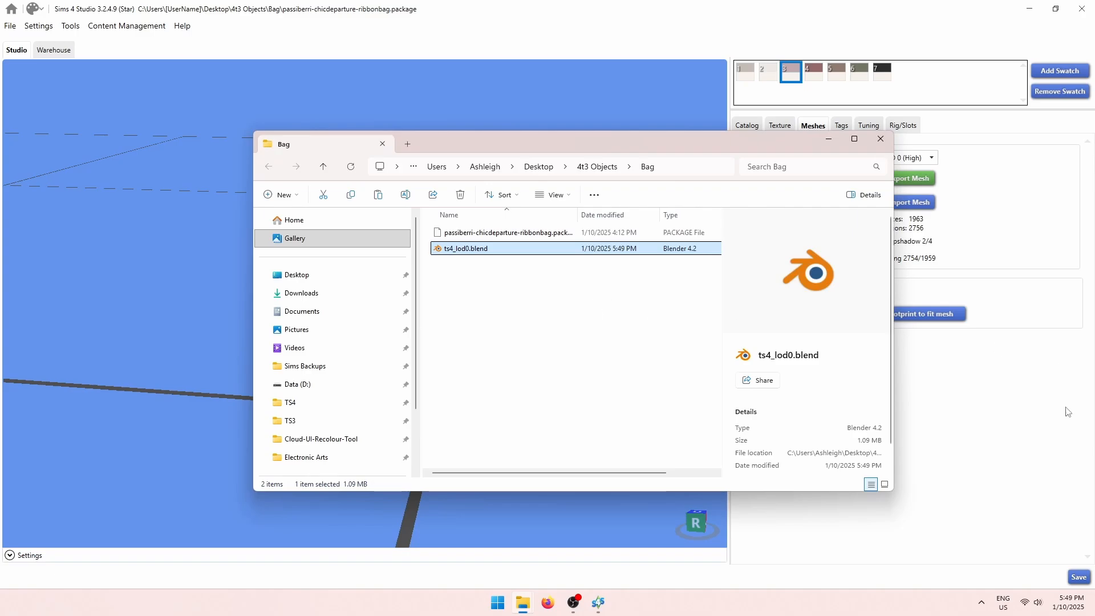
left_click(1012, 410)
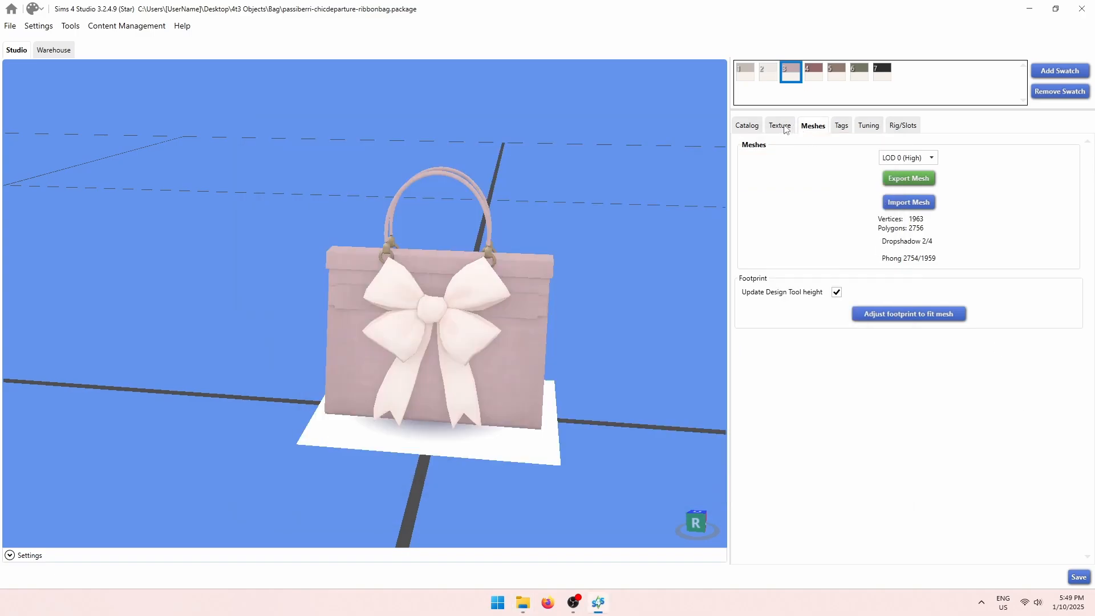
Confirm LOD 0 (High) is still selected and display the bag's texture maps.
left_click(785, 129)
left_click(818, 129)
left_click(907, 158)
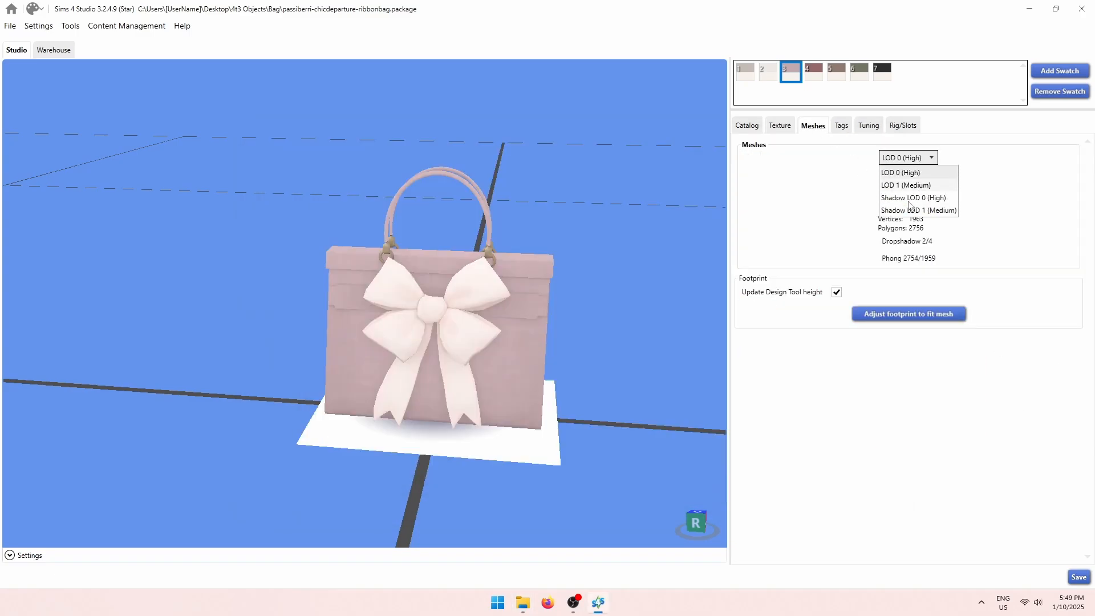
left_click(913, 174)
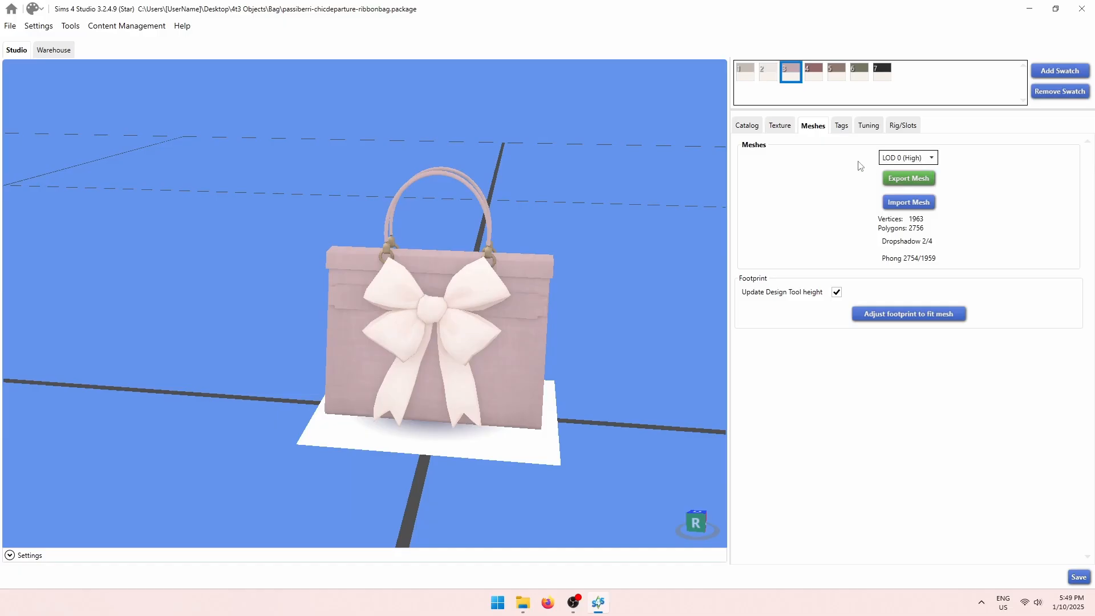
left_click(786, 126)
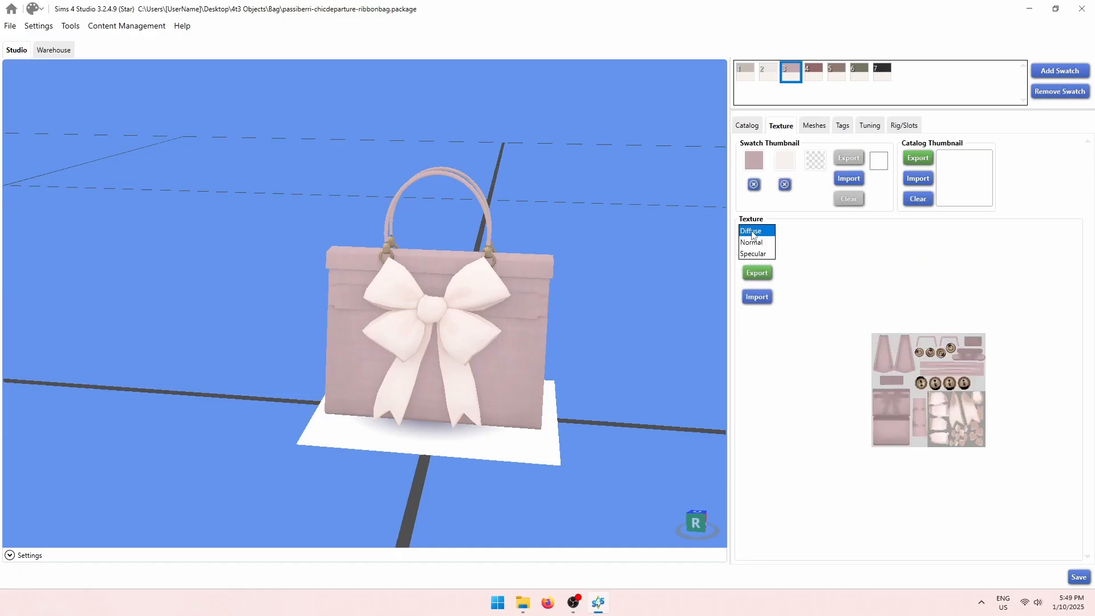
Export the Diffuse texture as a DDS image named diffuse3 into the Bag folder.
left_click(765, 272)
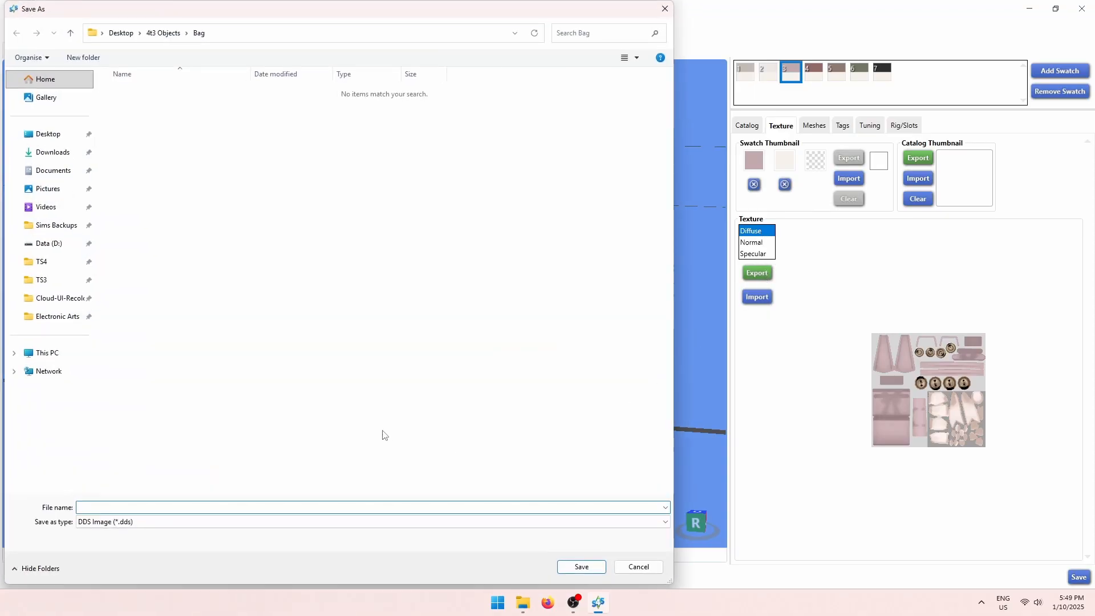
left_click(250, 524)
left_click(249, 525)
left_click(234, 526)
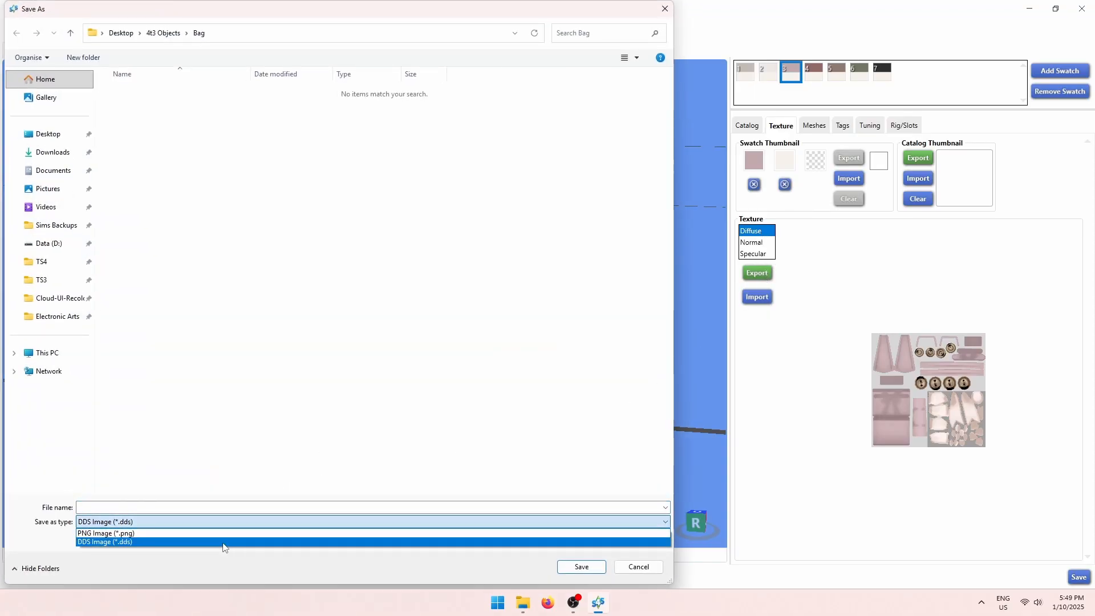
left_click(237, 530)
left_click(210, 510)
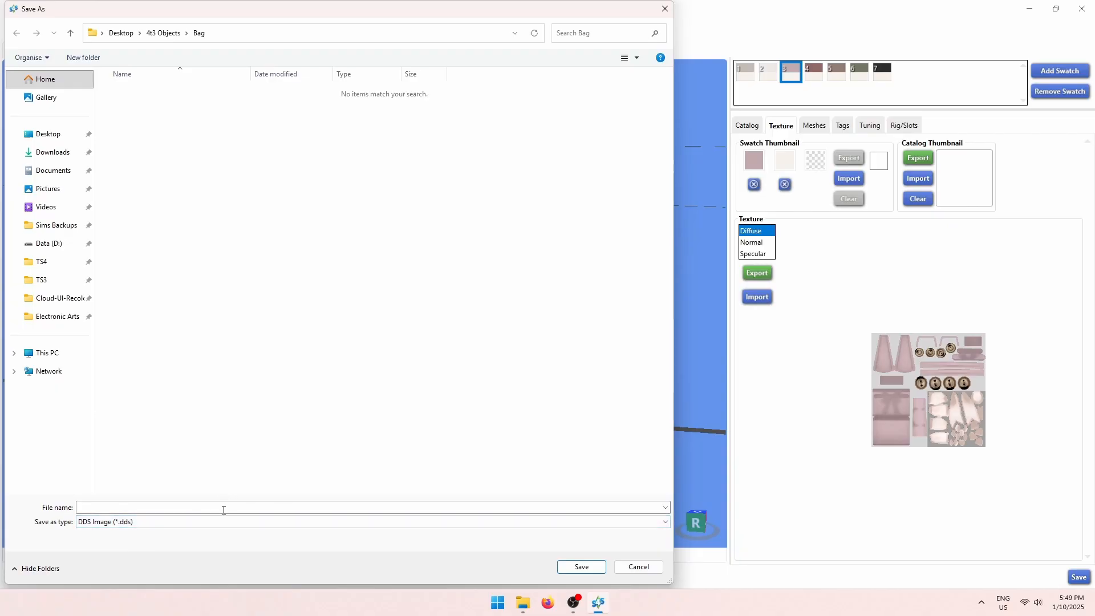
left_click(224, 510)
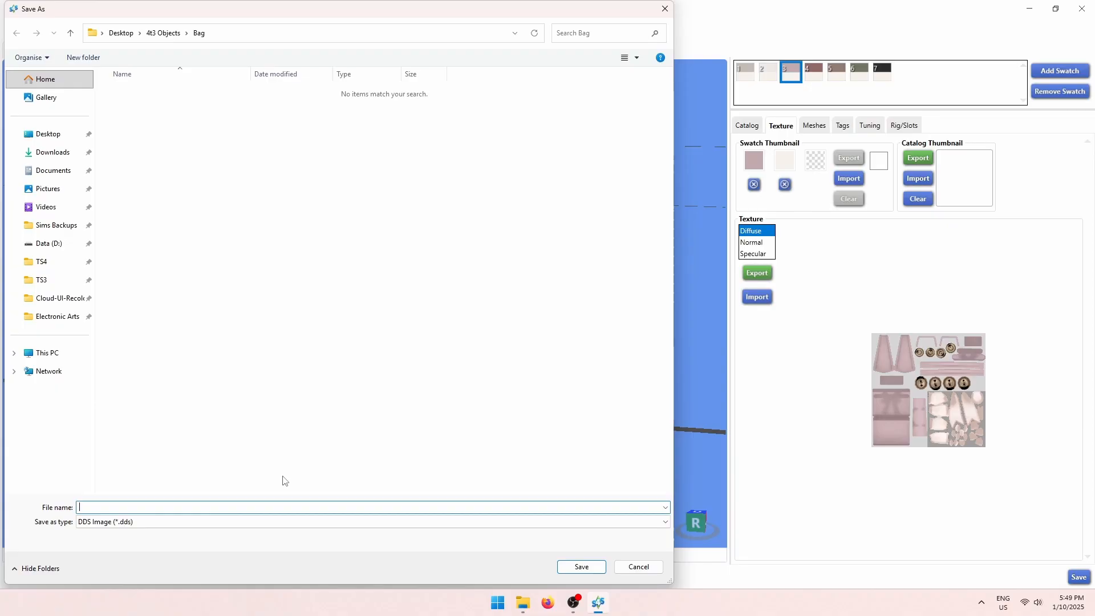
type("diffuse3")
left_click(582, 567)
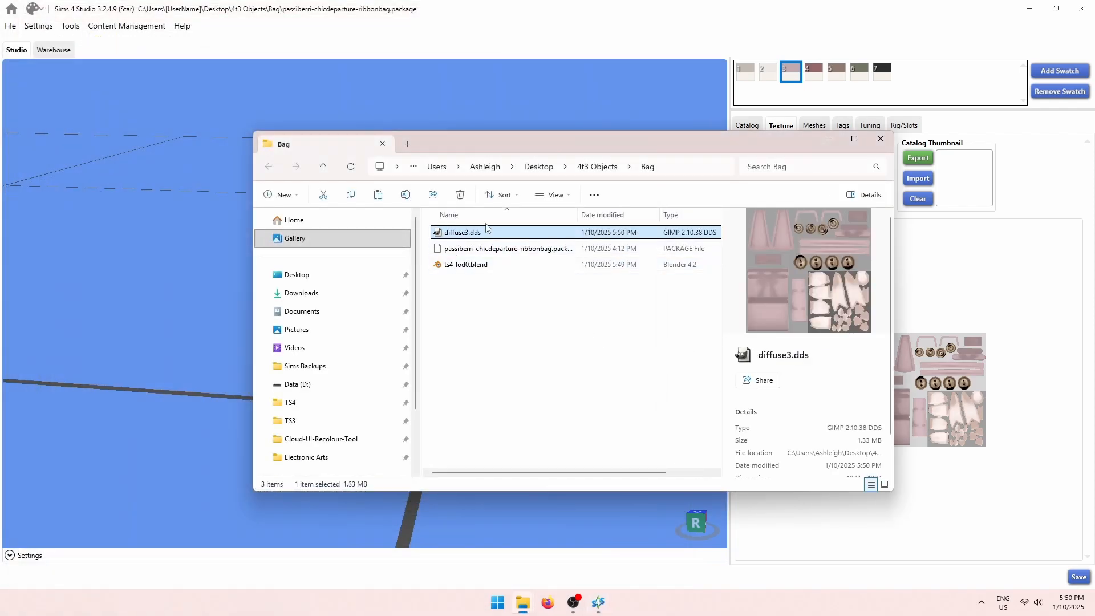
Show the bag's catalog details and select its name, price and description text.
left_click(1020, 287)
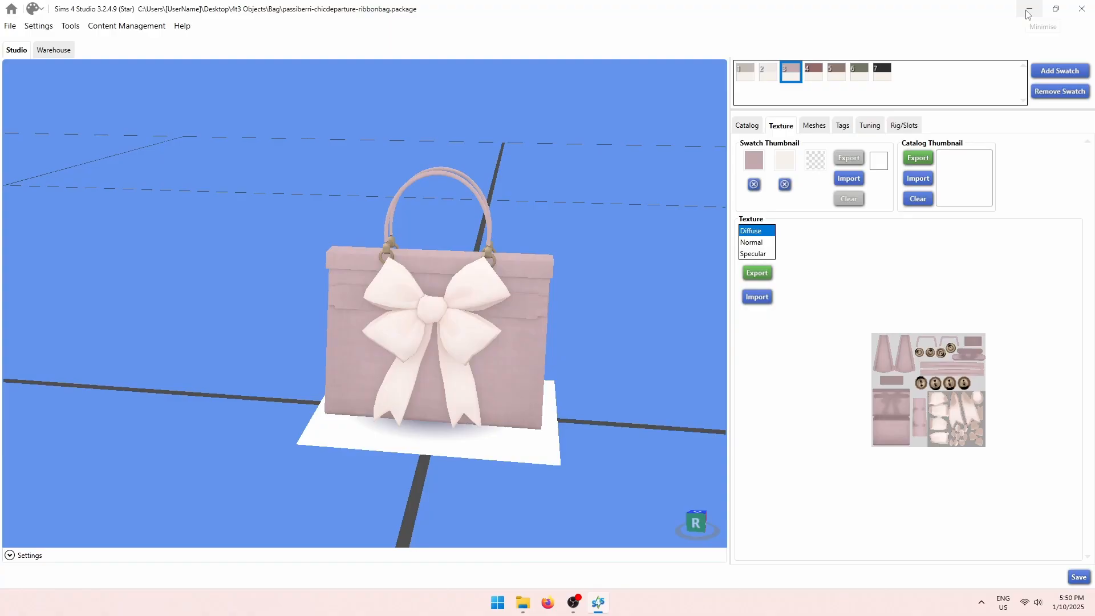
left_click(735, 130)
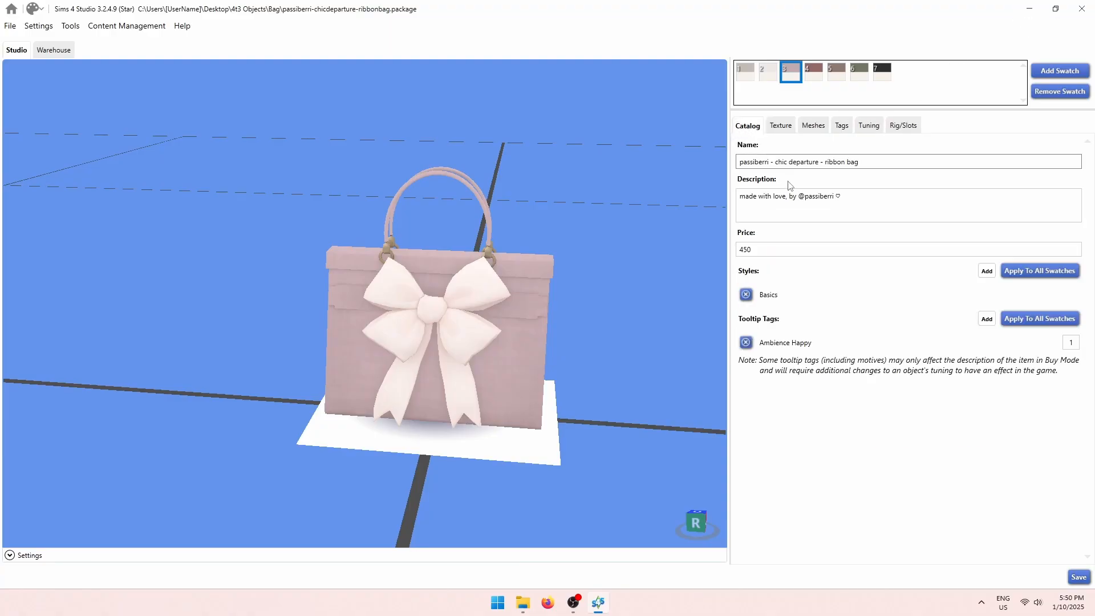
triple_click(872, 162)
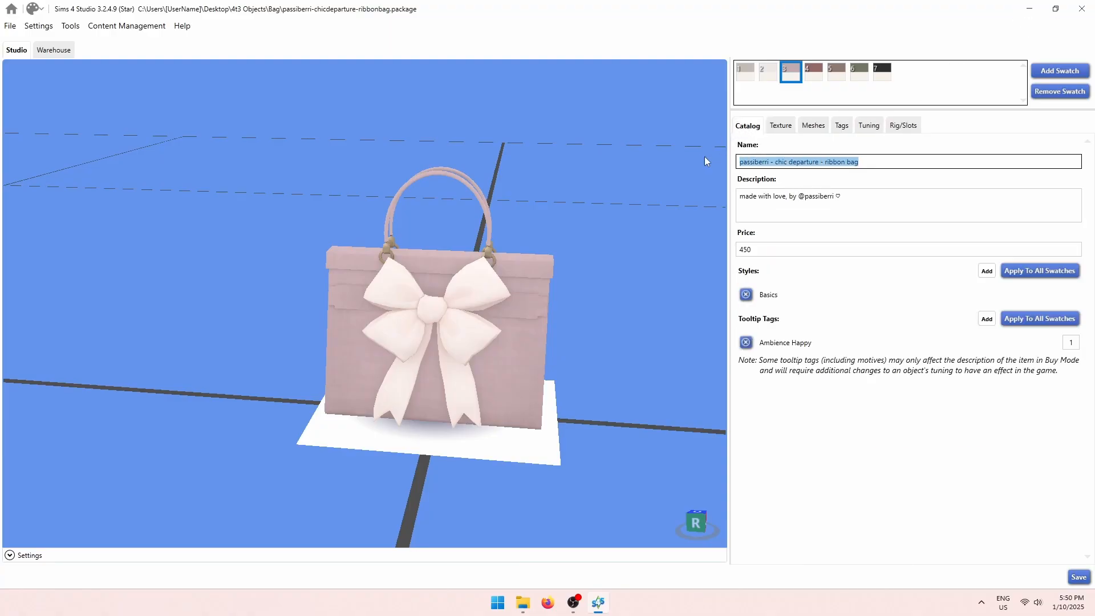
left_click(768, 249)
left_click(930, 195)
Minimize Sims 4 Studio and start a new Object clone project in TSR Workshop.
left_click(1035, 12)
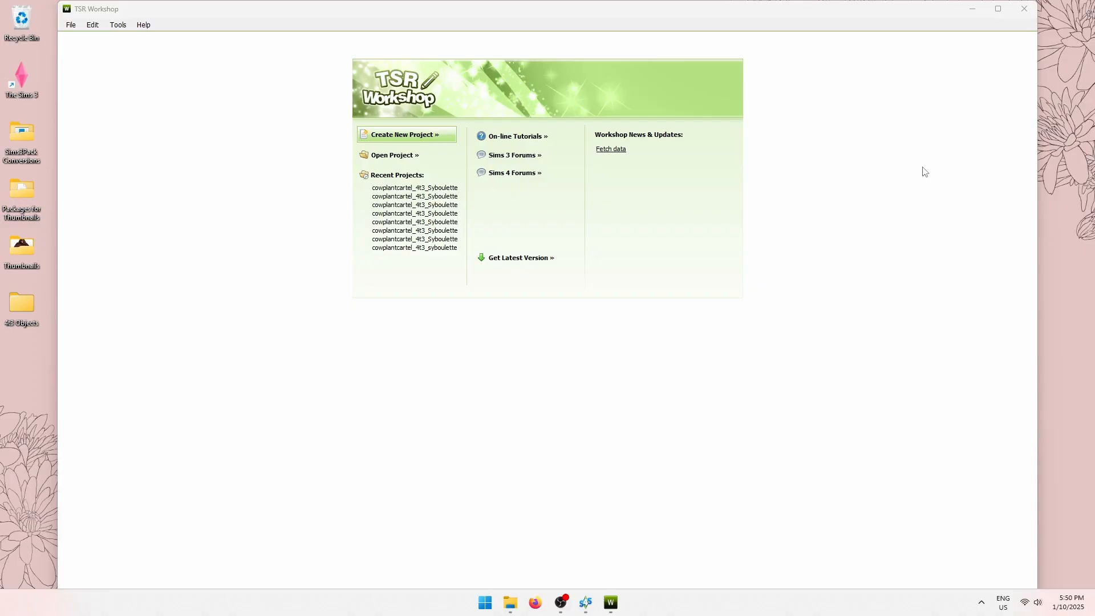
left_click(415, 135)
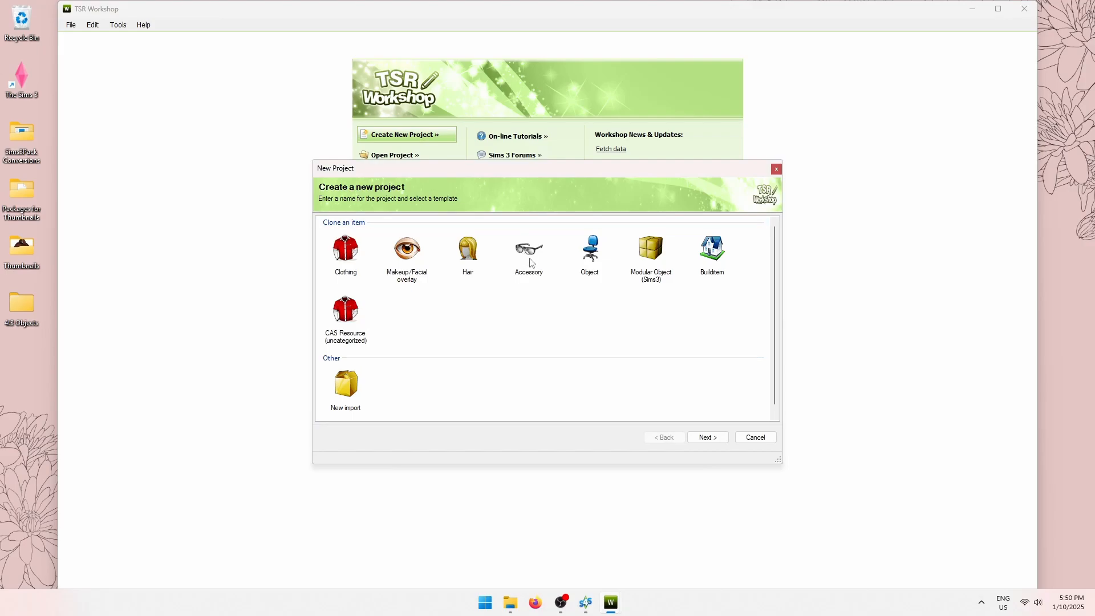
left_click(591, 254)
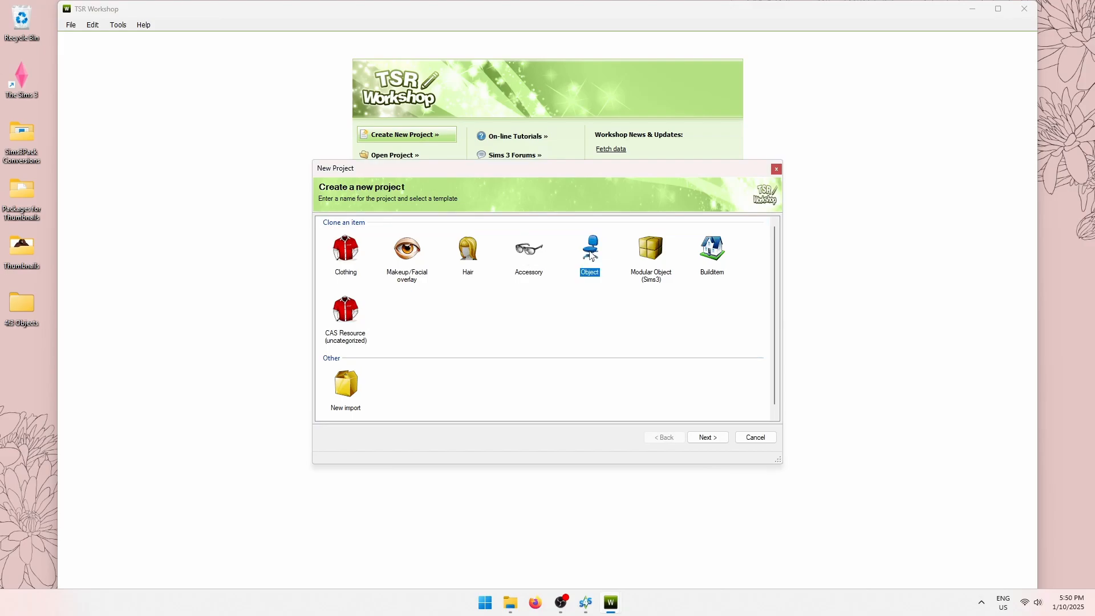
left_click(703, 439)
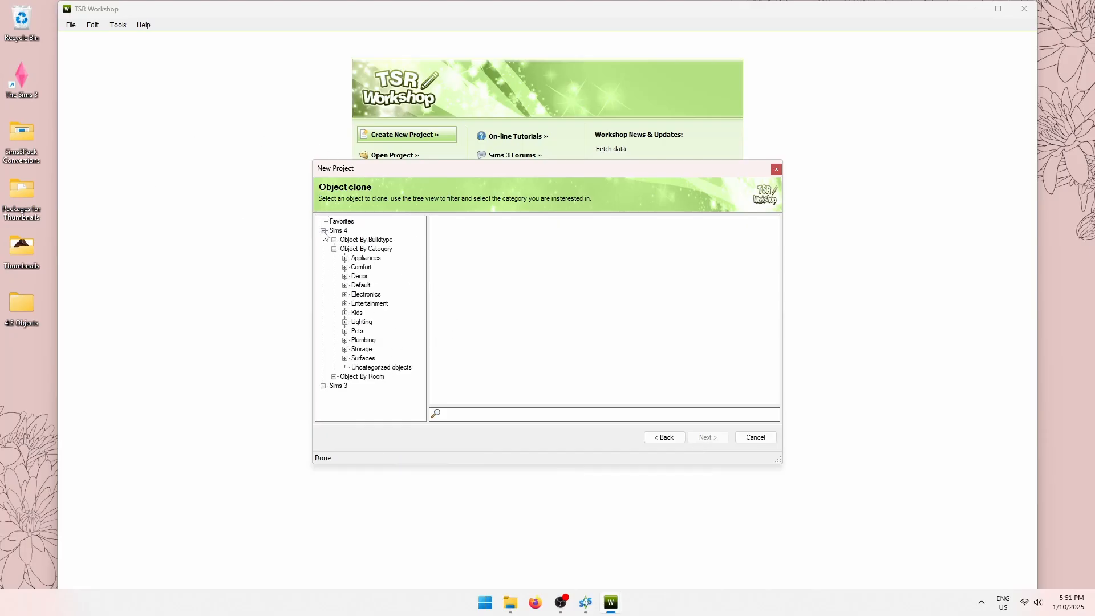
Browse Sims 3 > Decor > Plants and pick the ivy ball topiary as the clone base.
left_click(323, 231)
left_click(324, 240)
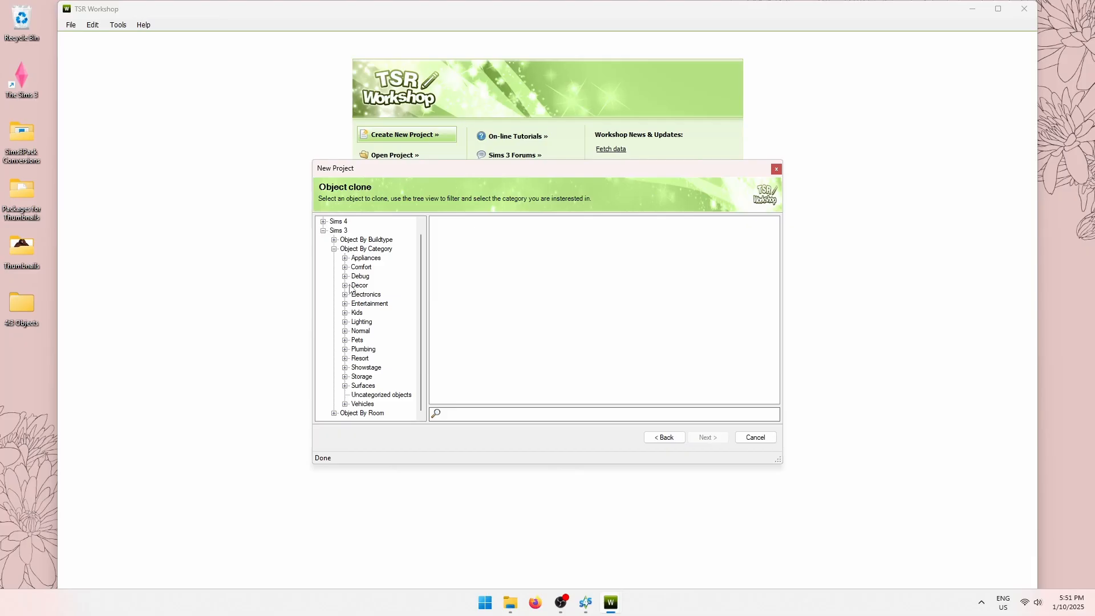
left_click(345, 286)
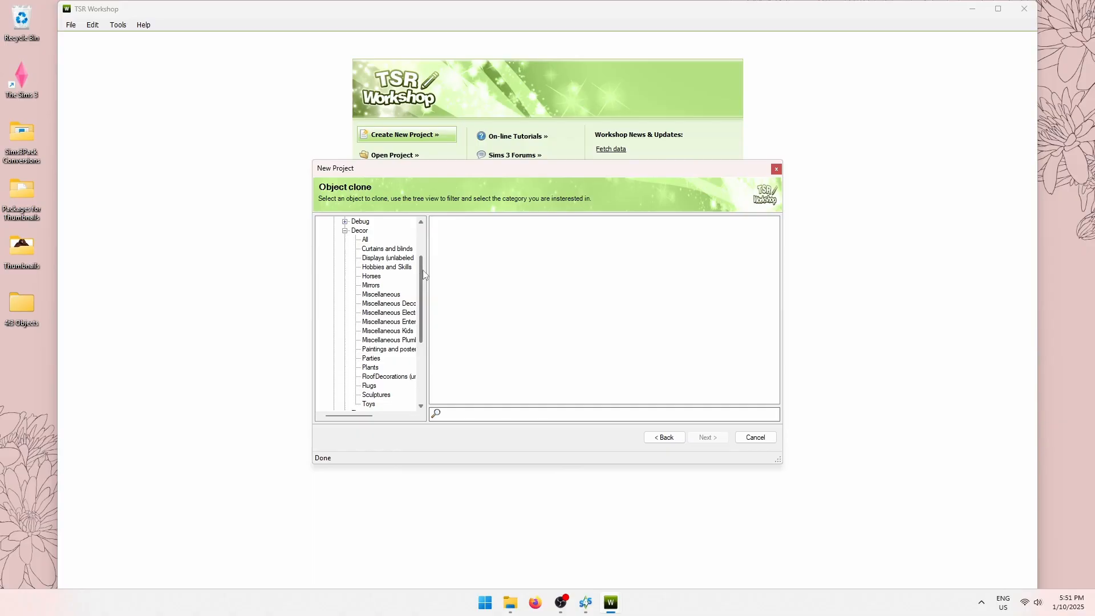
mouse_move(420, 276)
left_mouse_down()
mouse_move(423, 294)
mouse_move(426, 280)
left_mouse_up()
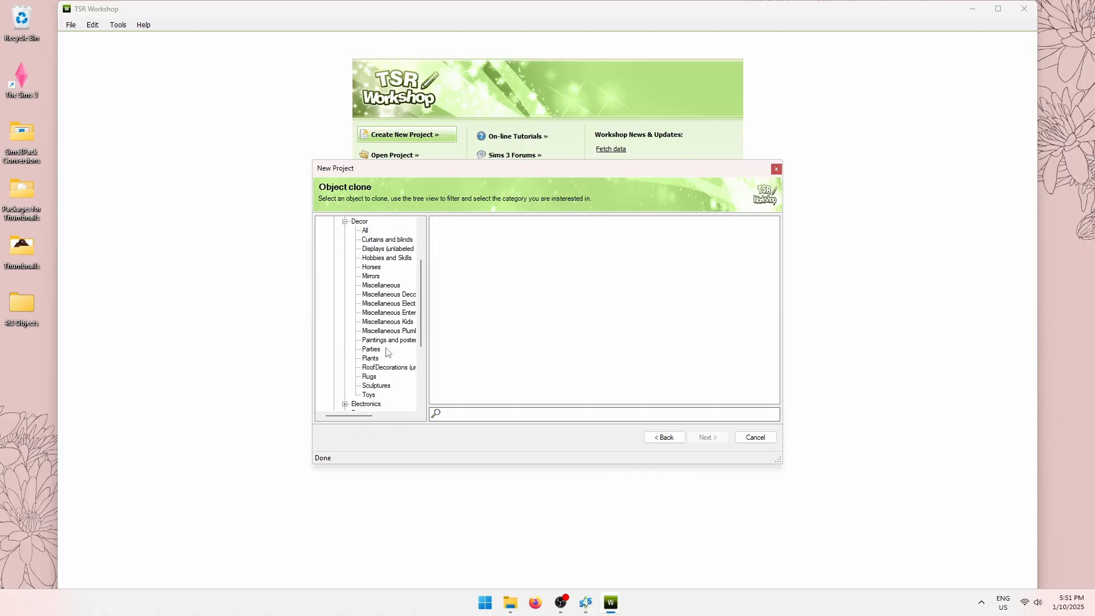
left_click(391, 295)
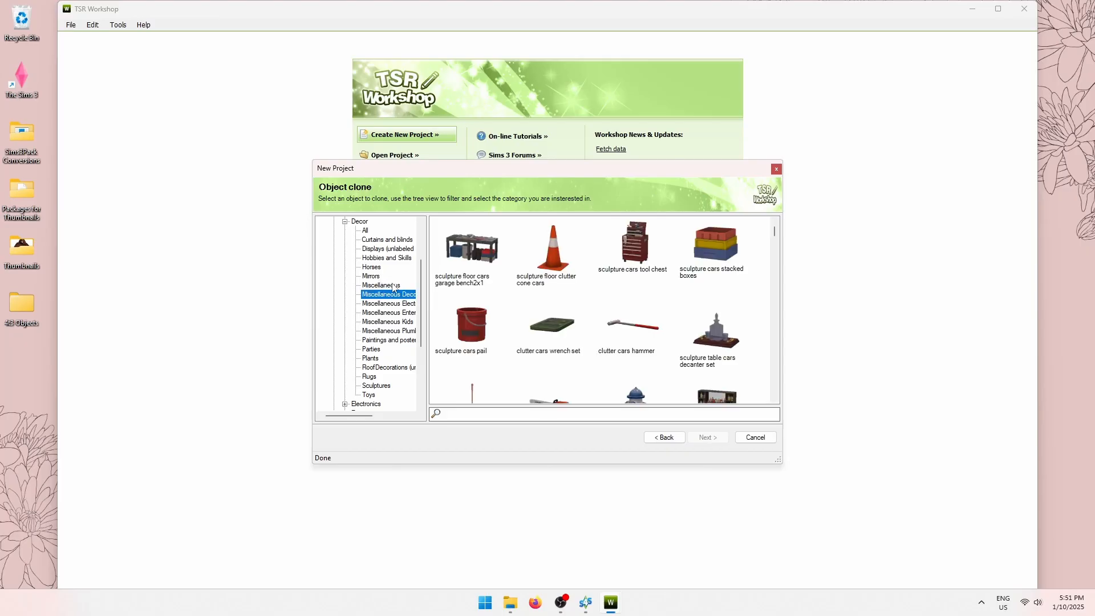
left_click(372, 359)
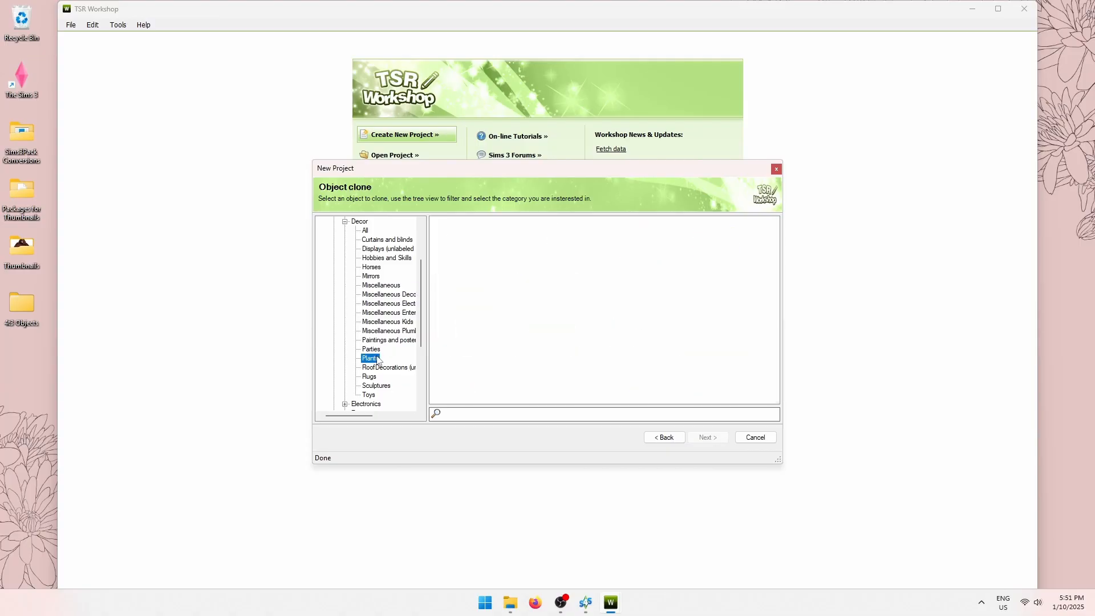
scroll(649, 312, "down", 6)
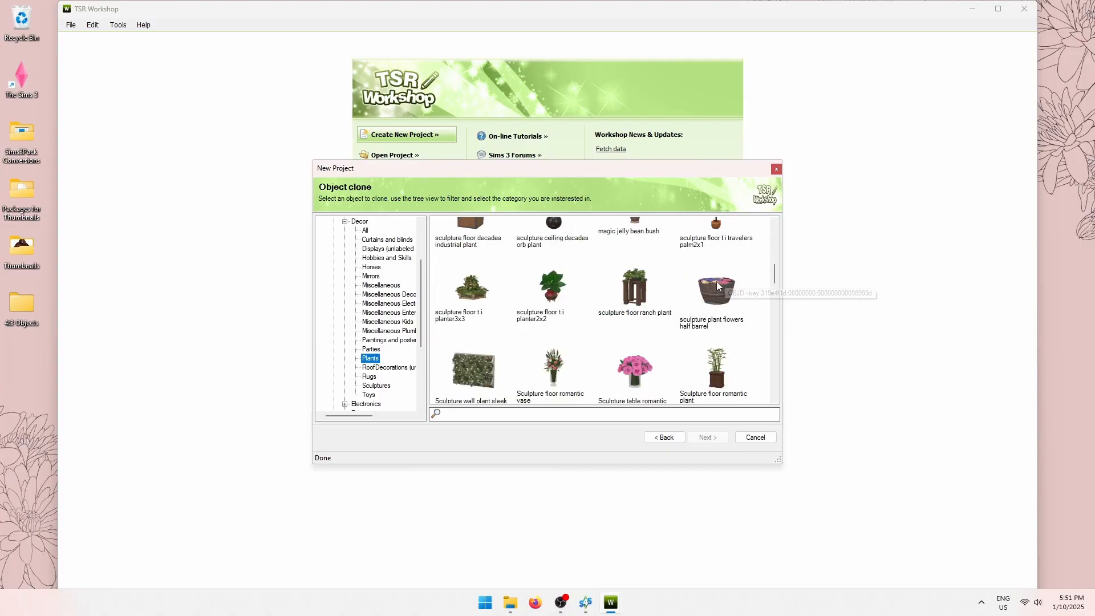
scroll(649, 313, "down", 10)
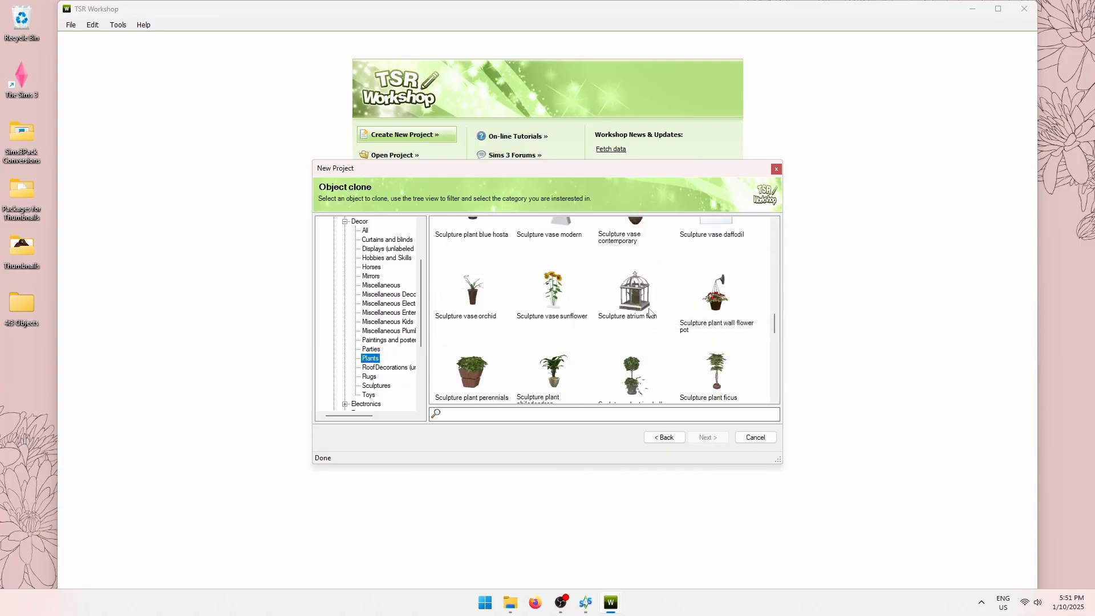
left_click(645, 282)
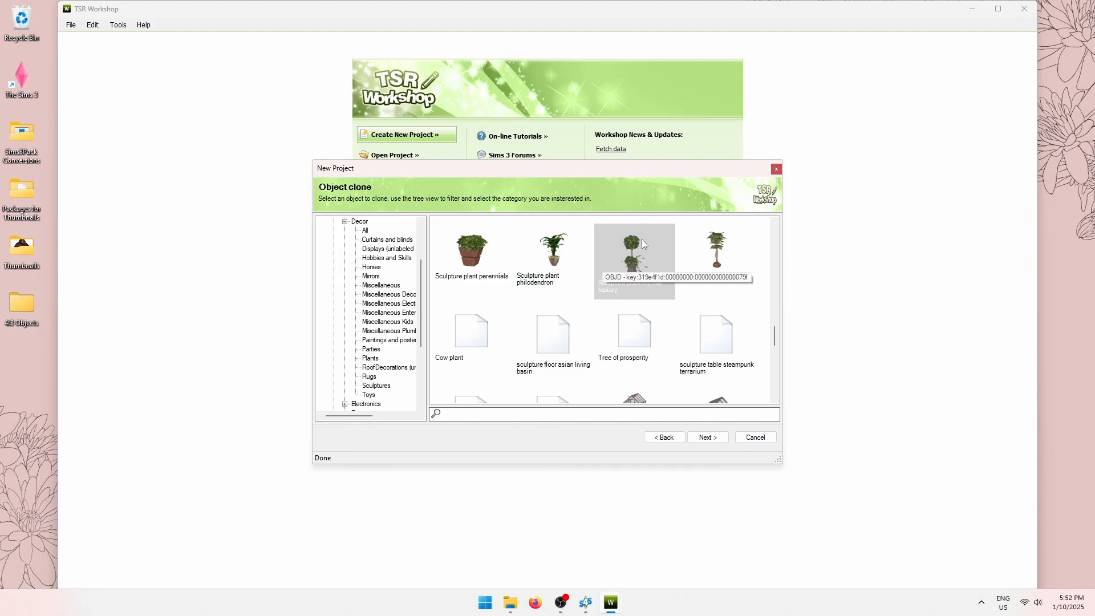
Name the new project RibbonBag.
left_click(707, 437)
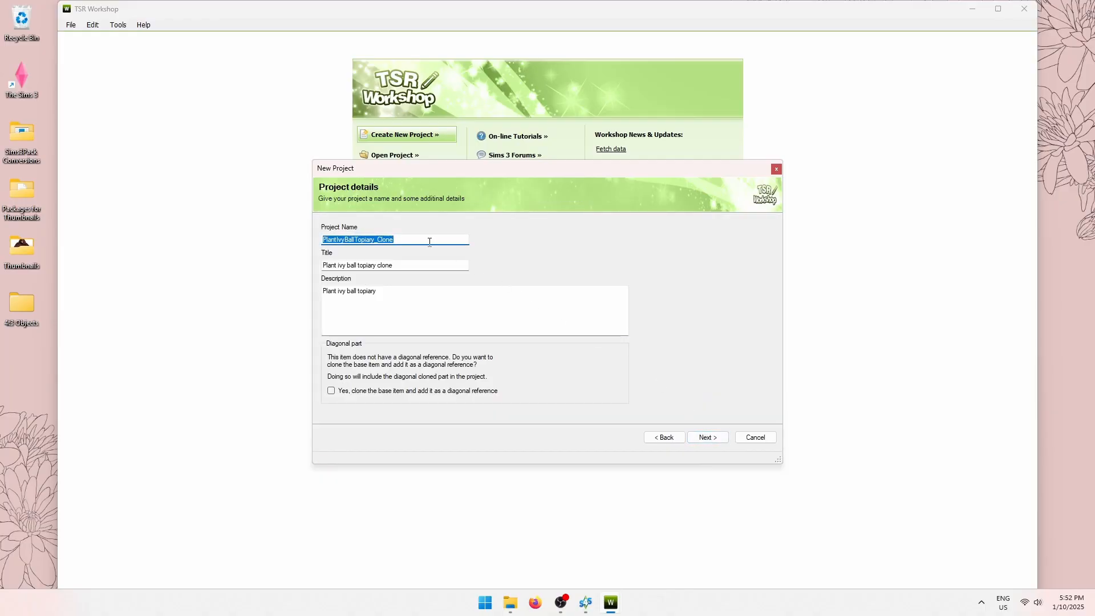
type("RibbonBag")
key("Tab")
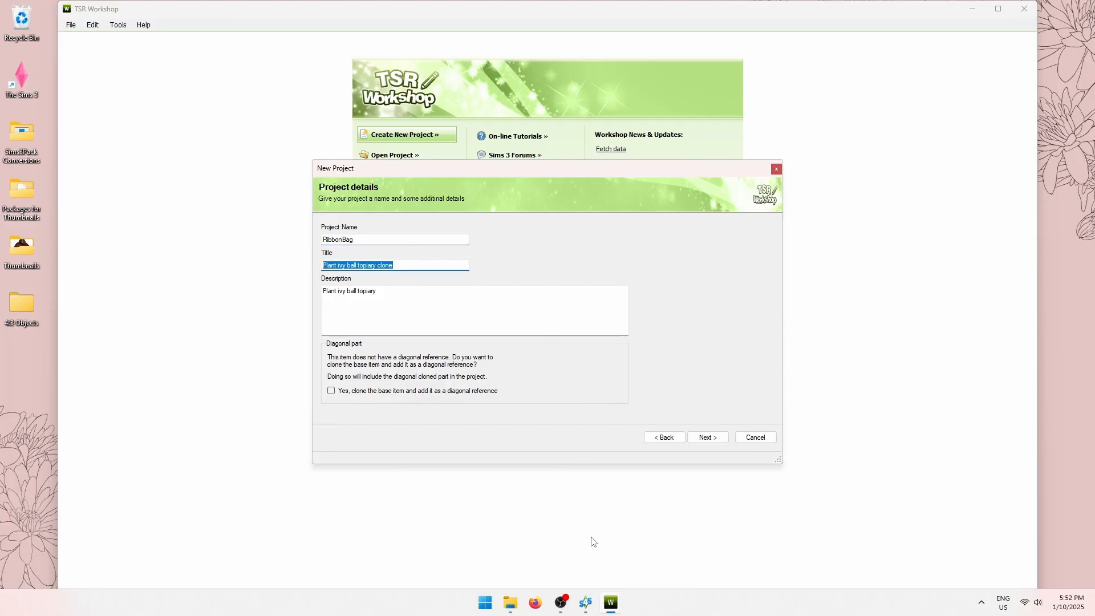
Paste the bag's catalog name from Sims 4 Studio as Title and add a conversion credit Description.
left_click(591, 602)
left_click_drag(873, 163, 555, 152)
key("ctrl+c")
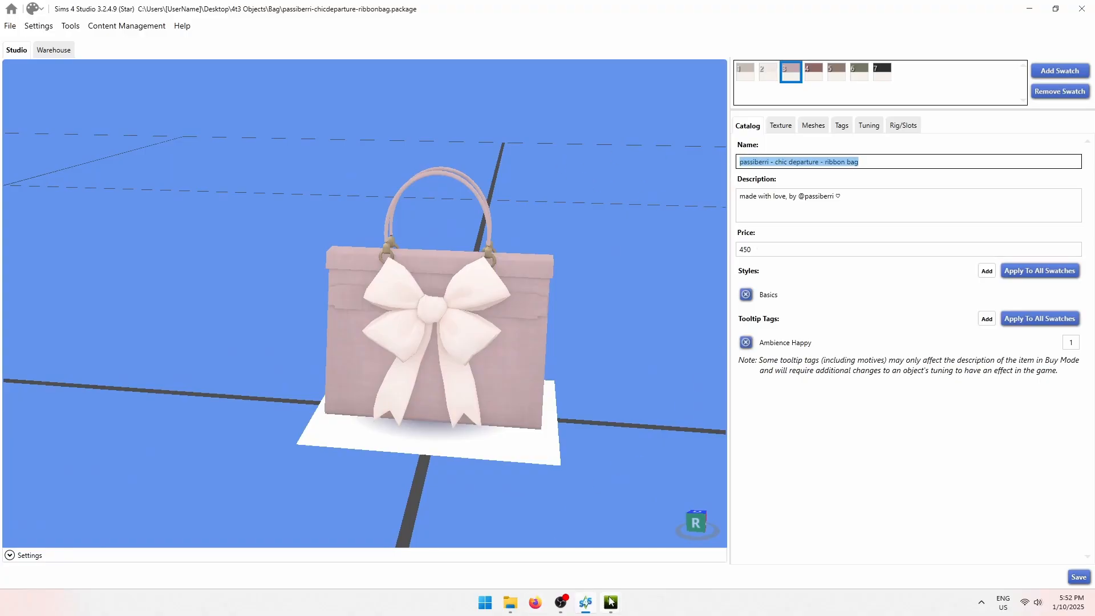
mouse_move(611, 602)
left_click(678, 536)
key("ctrl+v")
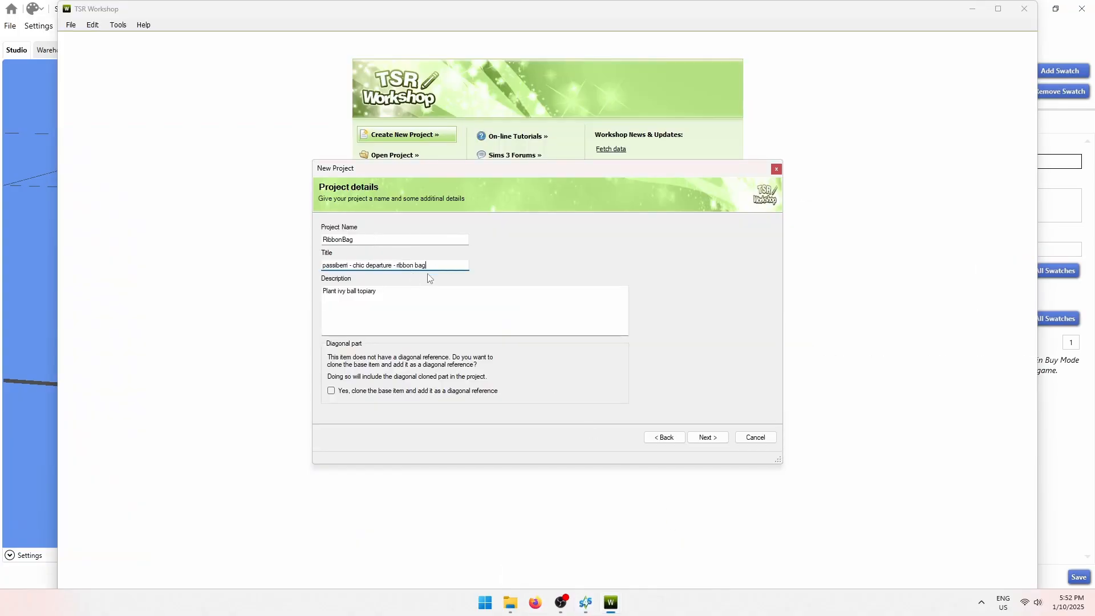
key("Tab")
type("Con")
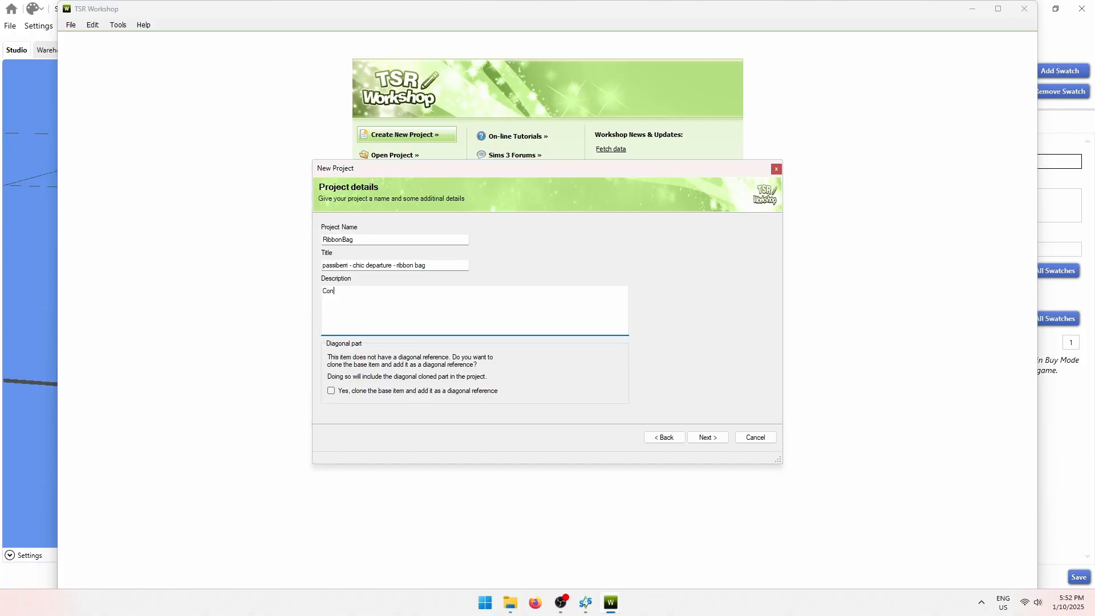
type("verted by cowplantcartel")
Finish the wizard to load the RibbonBag project and maximize TSR Workshop.
left_click(710, 438)
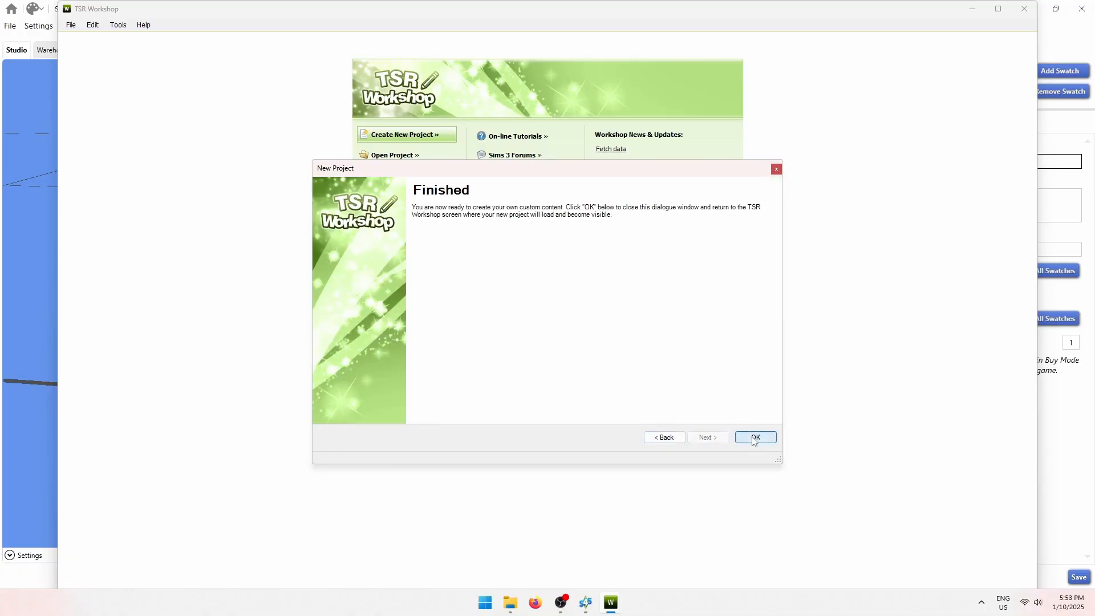
left_click(753, 439)
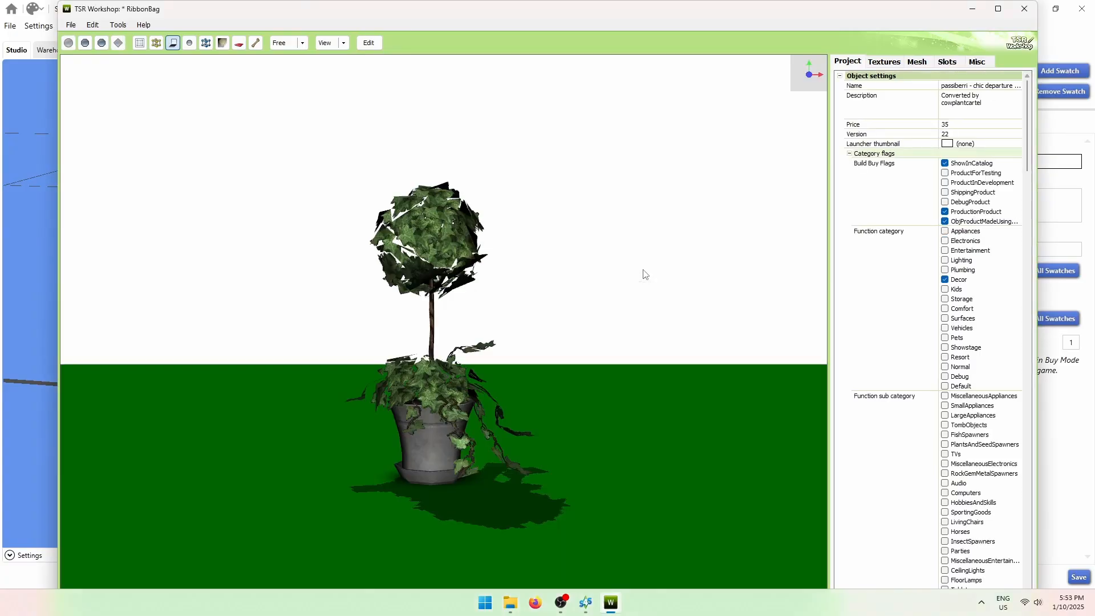
left_click_drag(316, 336, 244, 347)
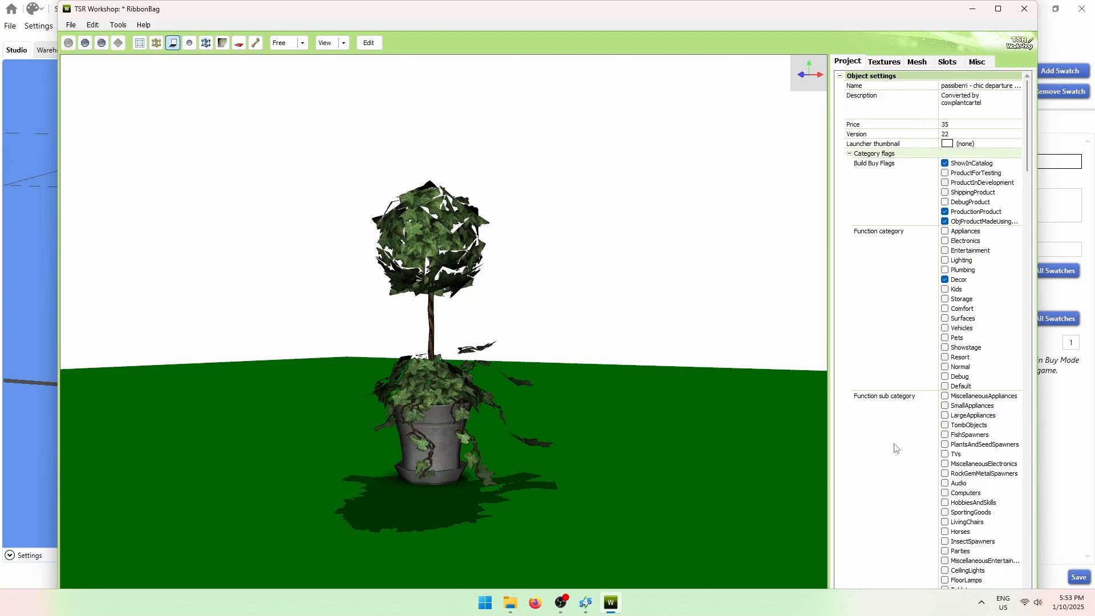
left_click(998, 9)
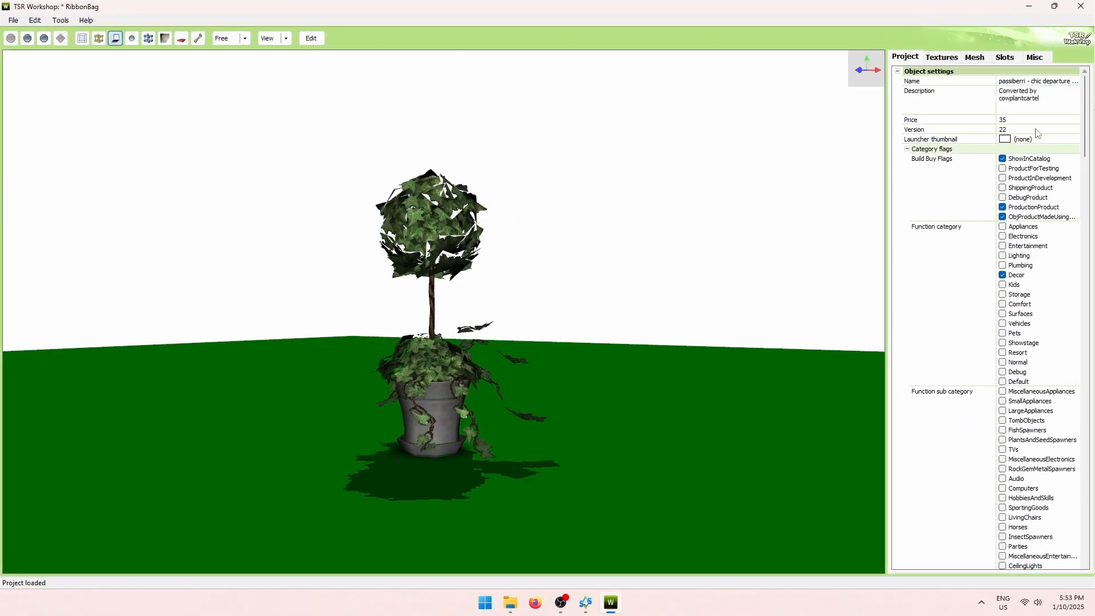
Edit and save the Description property's translations.
left_click(1045, 95)
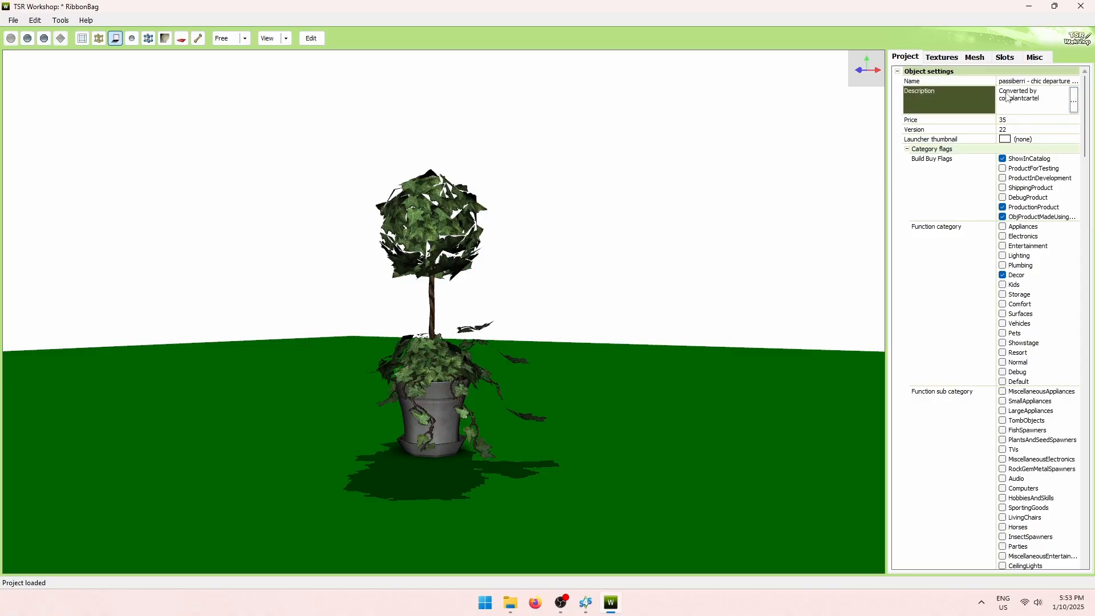
left_click(1074, 100)
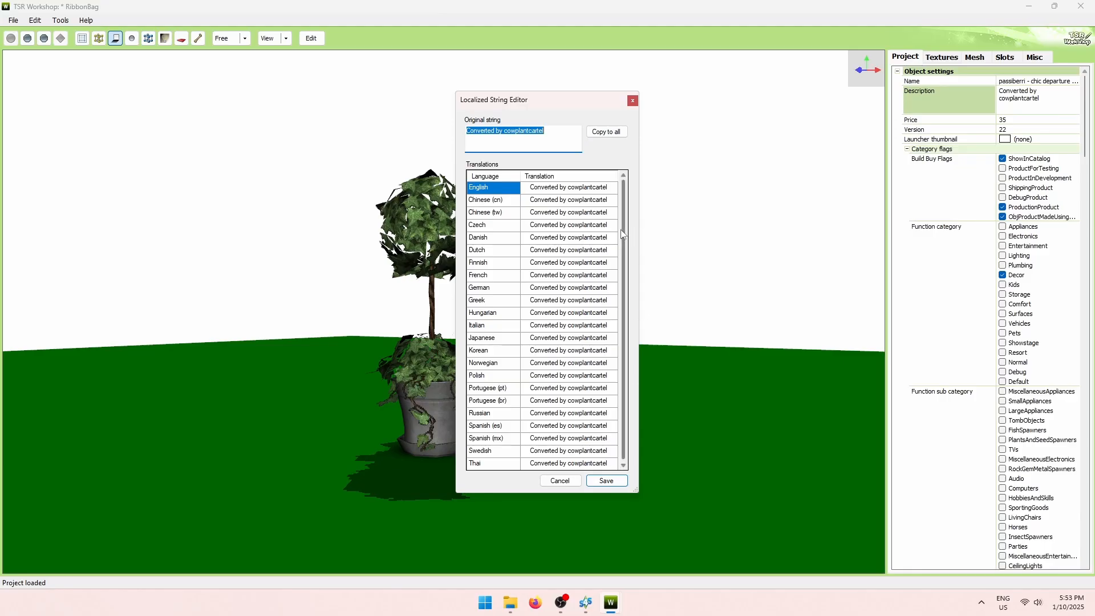
left_click_drag(622, 229, 617, 187)
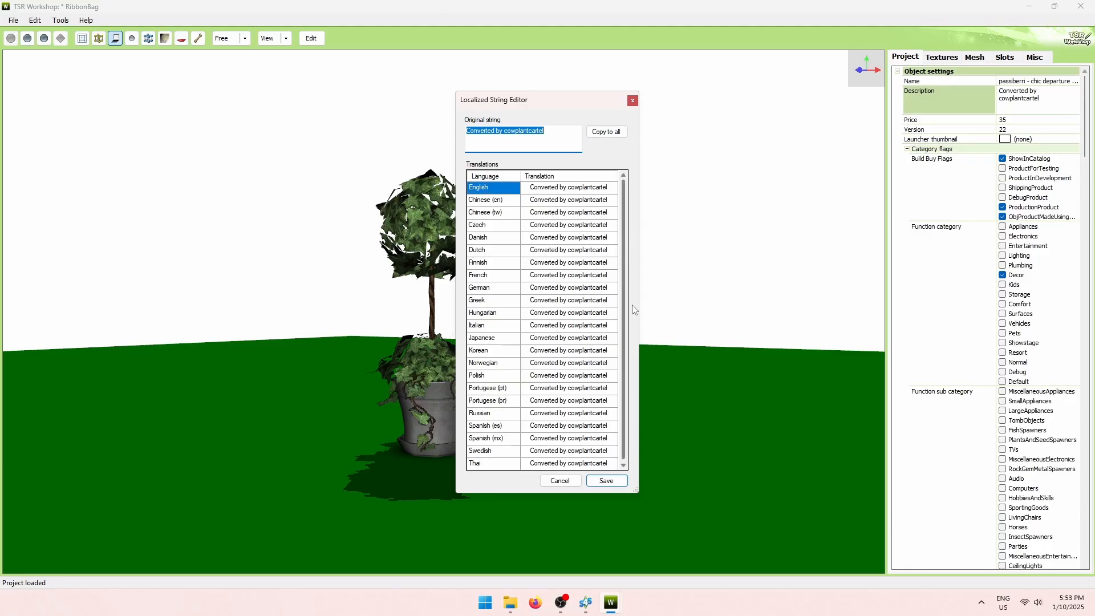
left_click(607, 481)
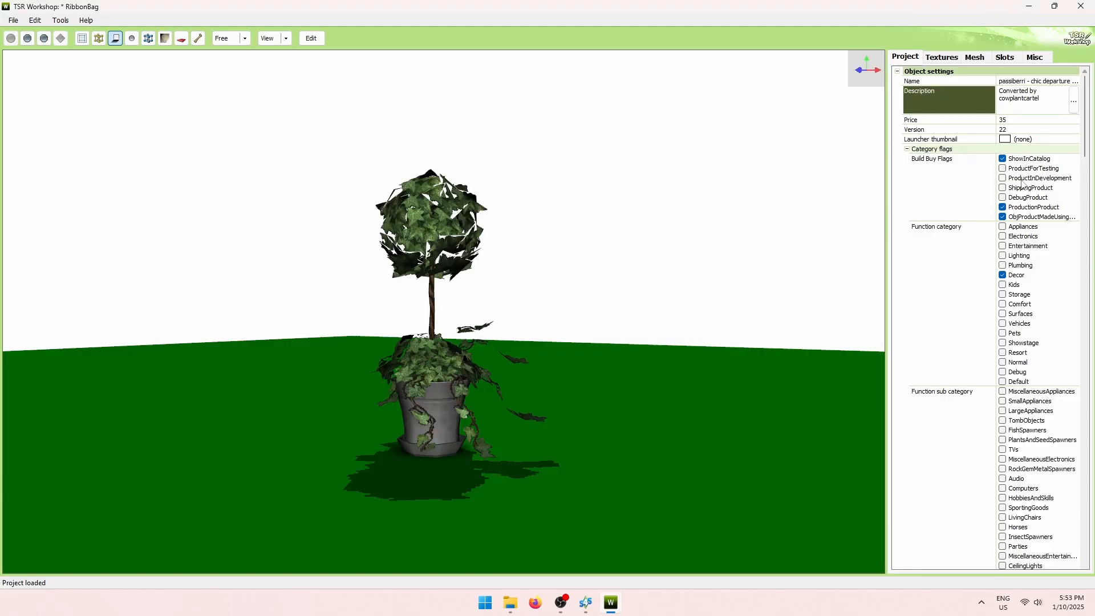
Copy the 450 price from Sims 4 Studio into the project's Price field.
left_click(1018, 120)
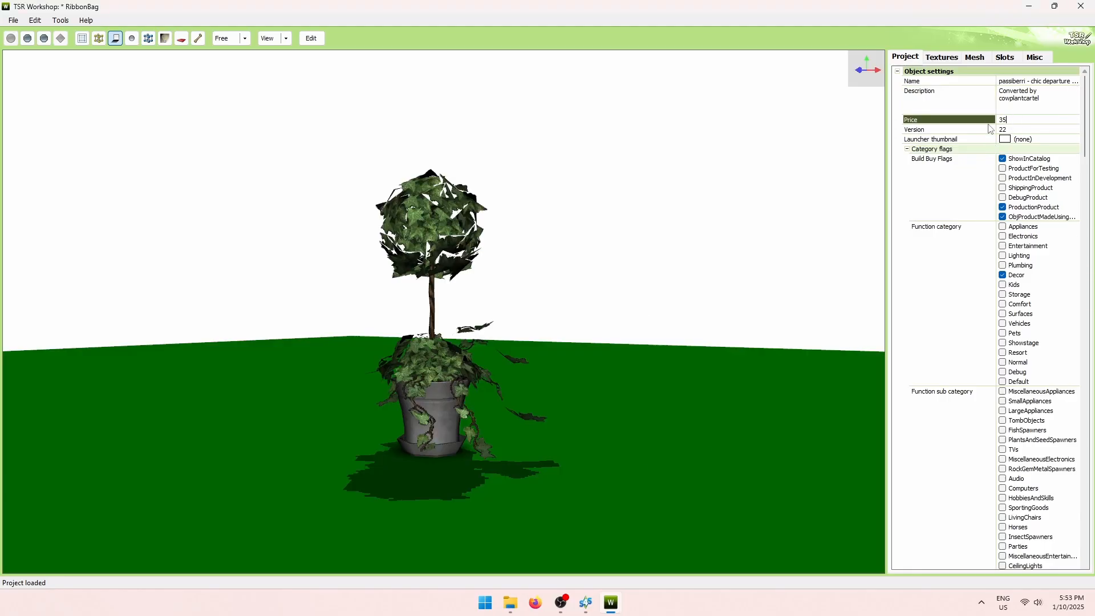
left_click(586, 603)
left_click(747, 251)
key("ctrl+c")
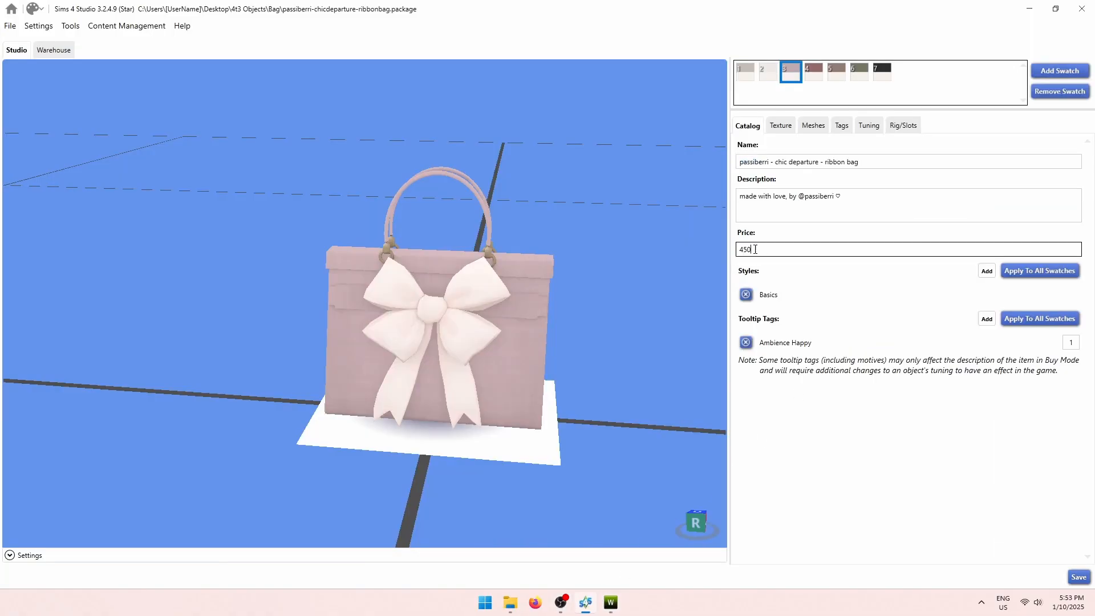
left_click(1029, 10)
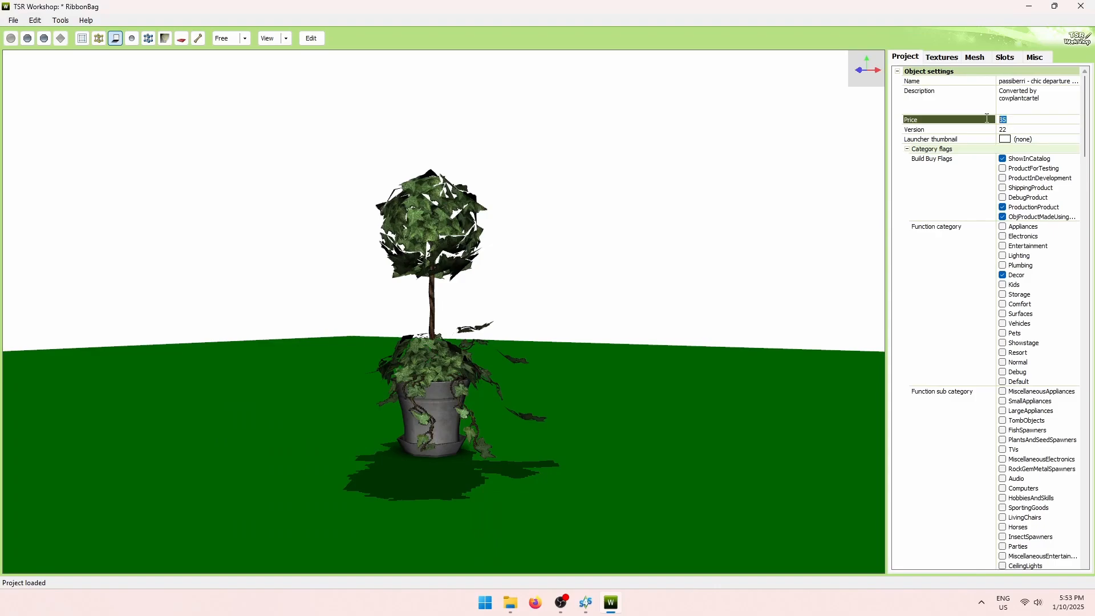
key("ctrl+v")
Untick Plants as the function sub category and remove DiningRoom from the room categories.
mouse_move(1087, 132)
left_mouse_down()
mouse_move(1088, 147)
mouse_move(1088, 133)
left_mouse_up()
left_click_drag(1088, 136, 1088, 154)
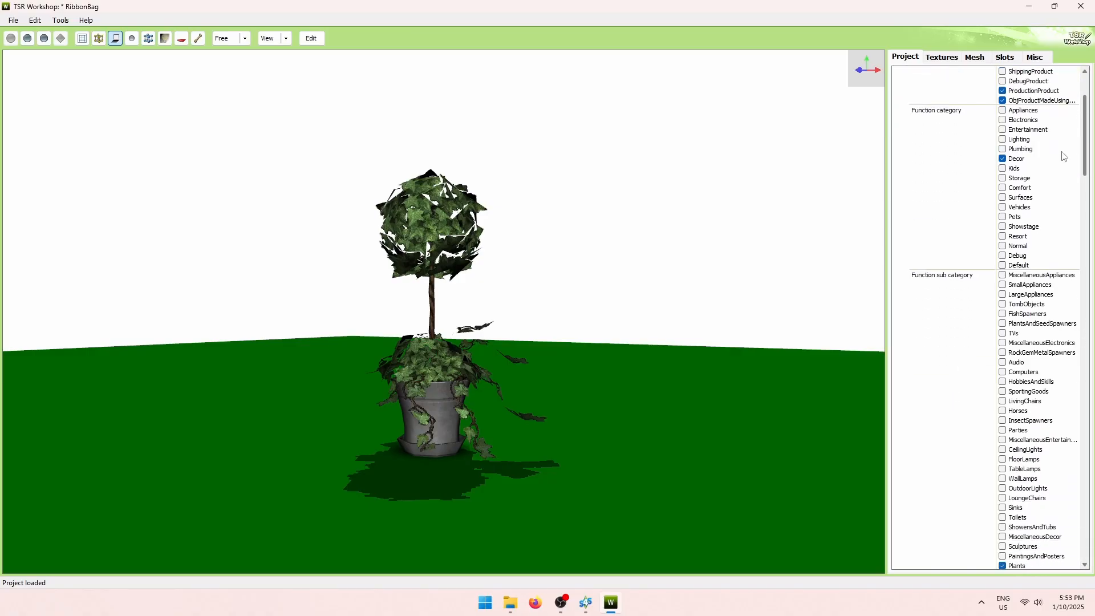
scroll(1046, 337, "down", 7)
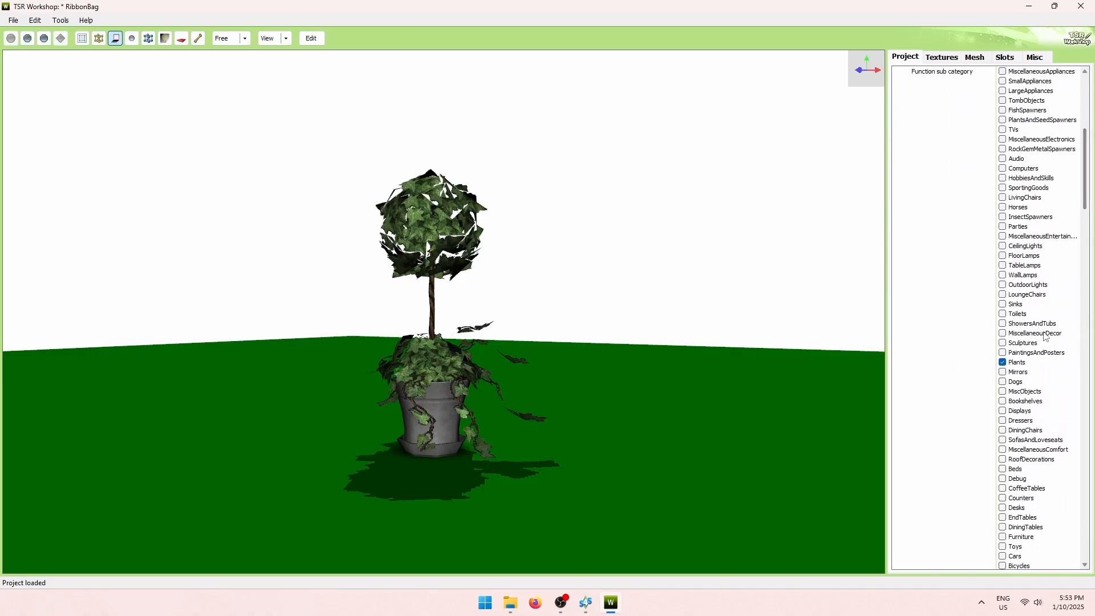
left_click(1005, 363)
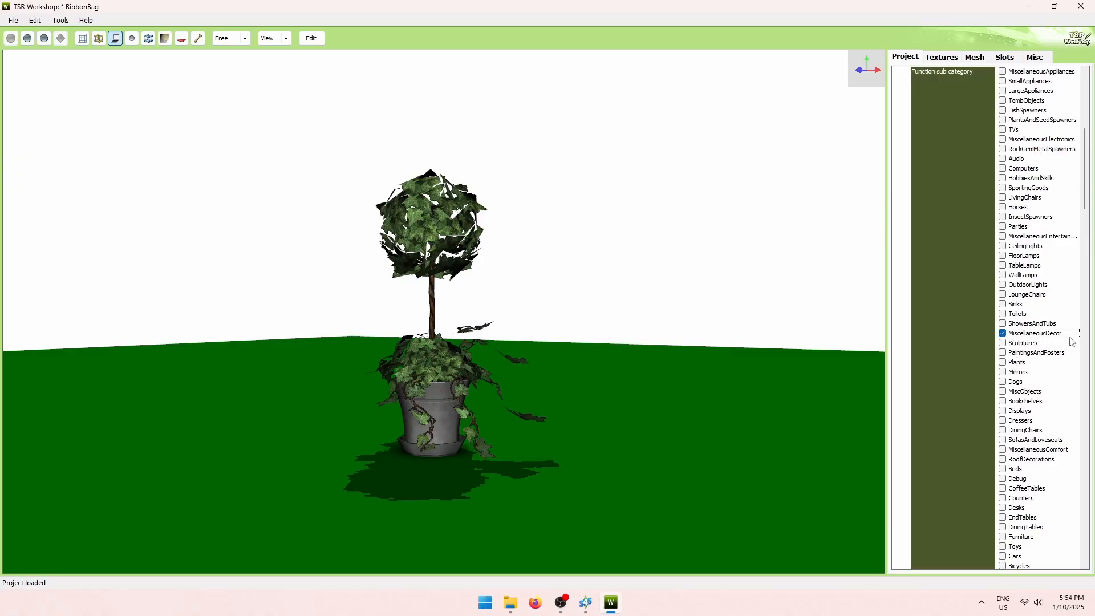
left_click_drag(1086, 193, 1093, 278)
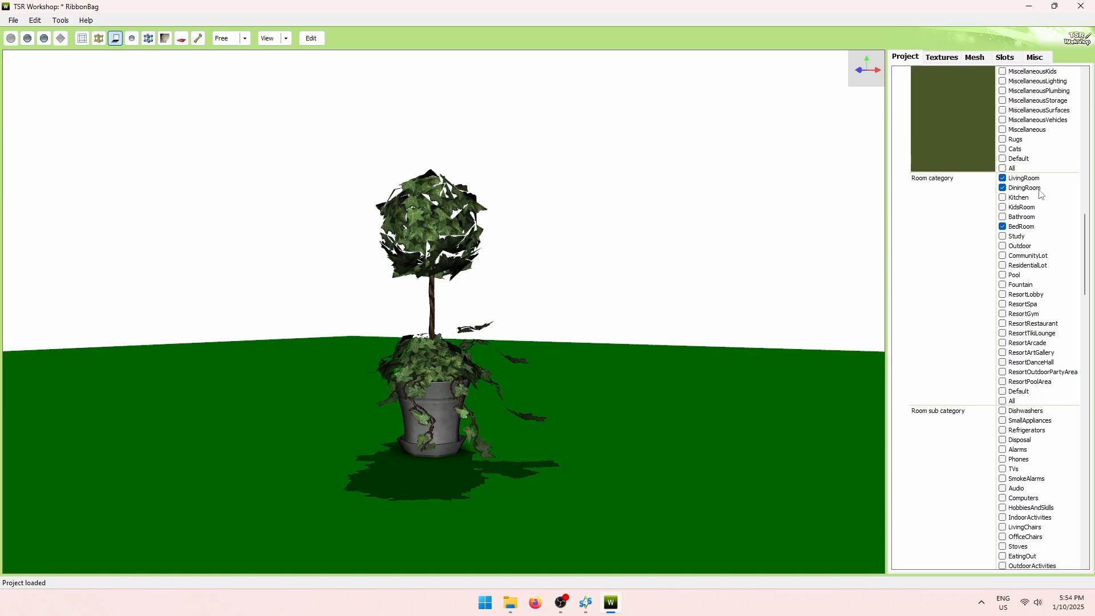
left_click(1002, 189)
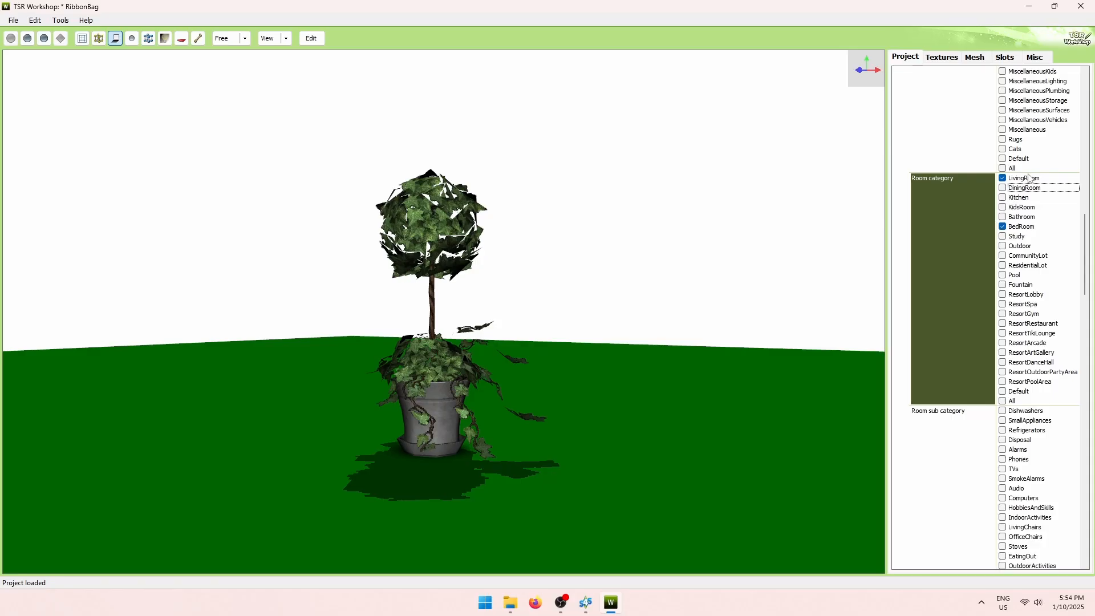
Switch the room sub category from Plants to MiscellaneousDecor, leaving Accents unticked.
left_click_drag(1087, 231, 1086, 281)
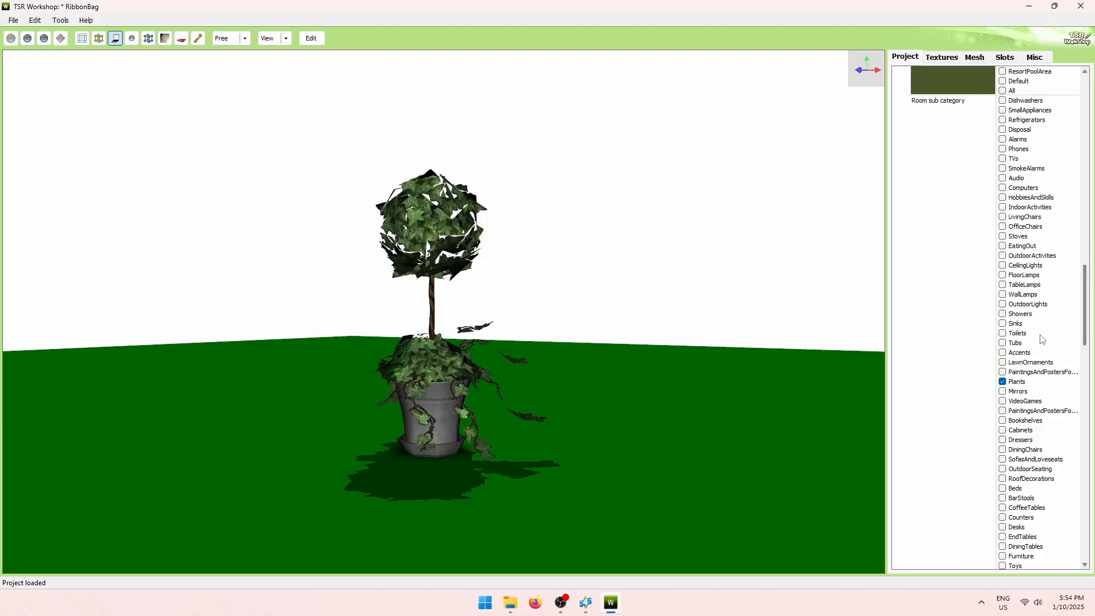
left_click(1003, 383)
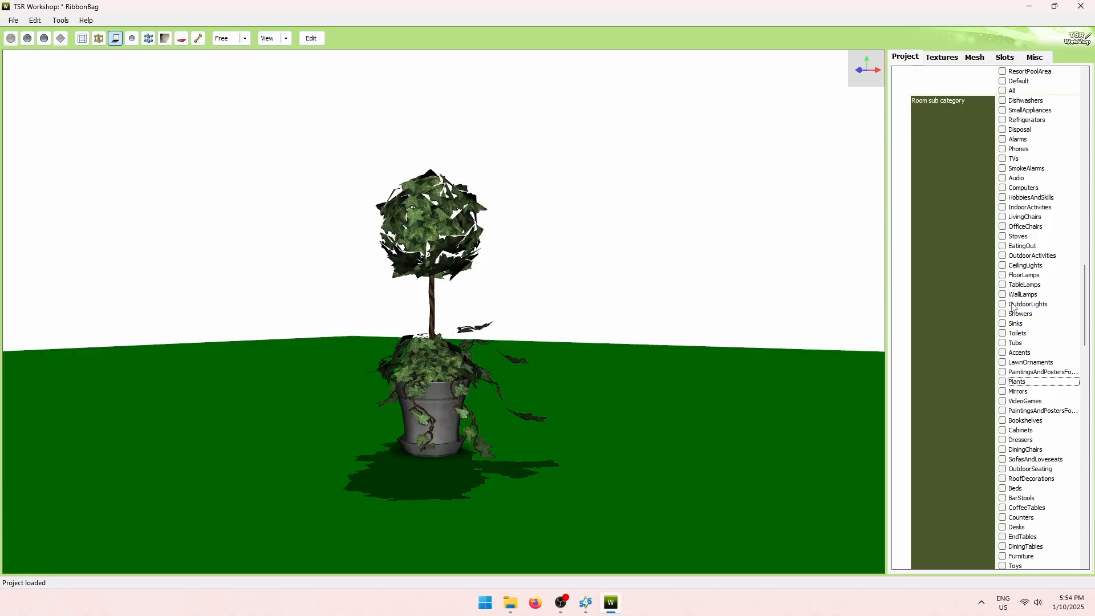
left_click(1004, 353)
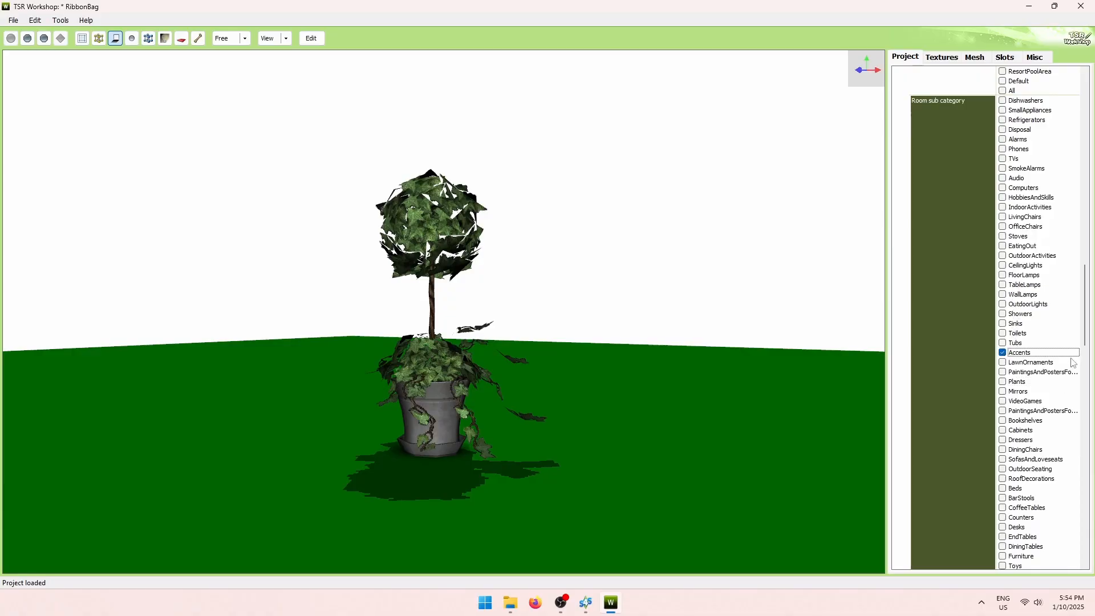
left_click_drag(1087, 327, 1083, 348)
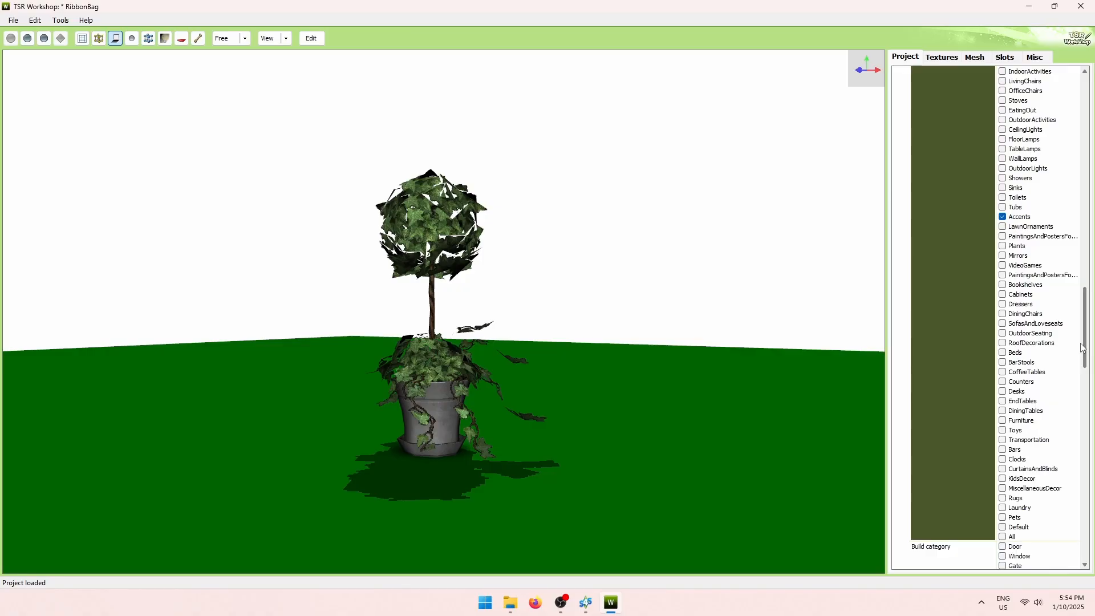
left_click(1003, 489)
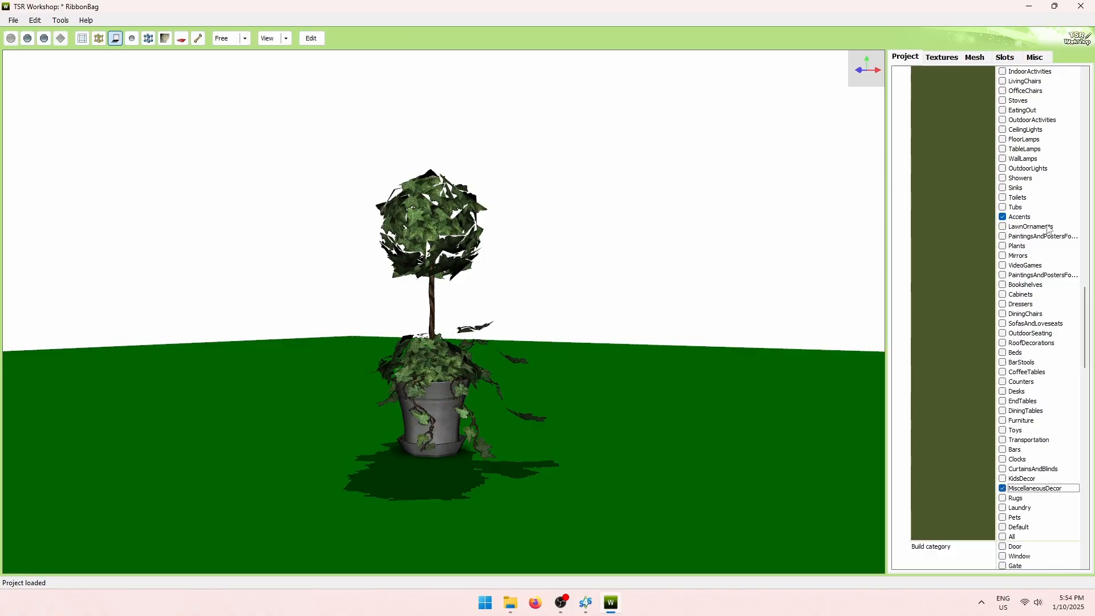
left_click(1003, 217)
left_click_drag(1089, 338, 1066, 75)
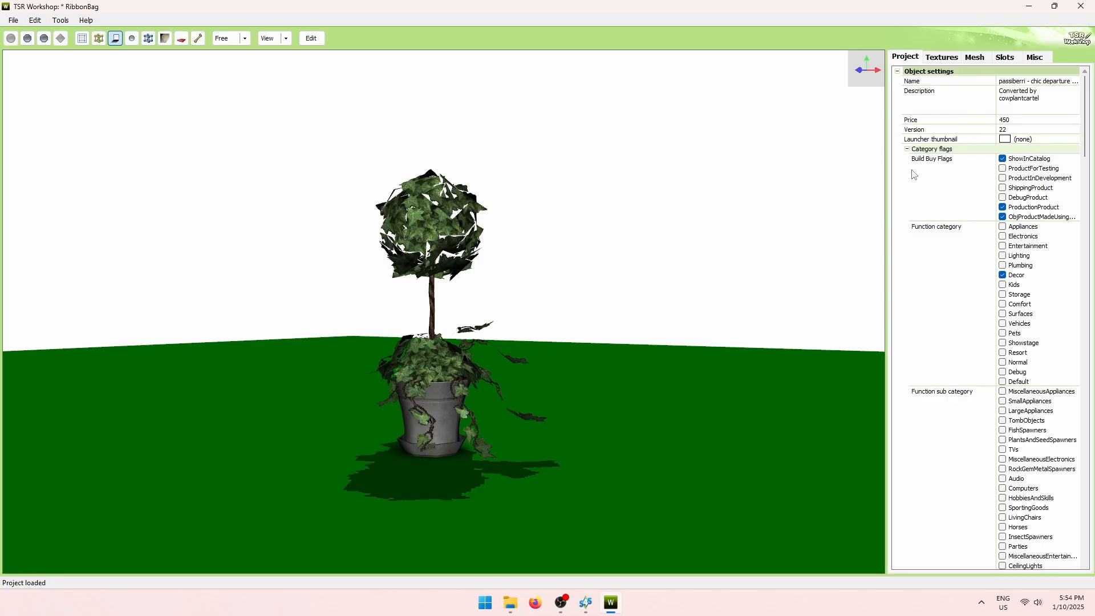
Export the high-detail topiary mesh as ts3_mesh.wso into the Bag folder and acknowledge completion.
left_click(977, 58)
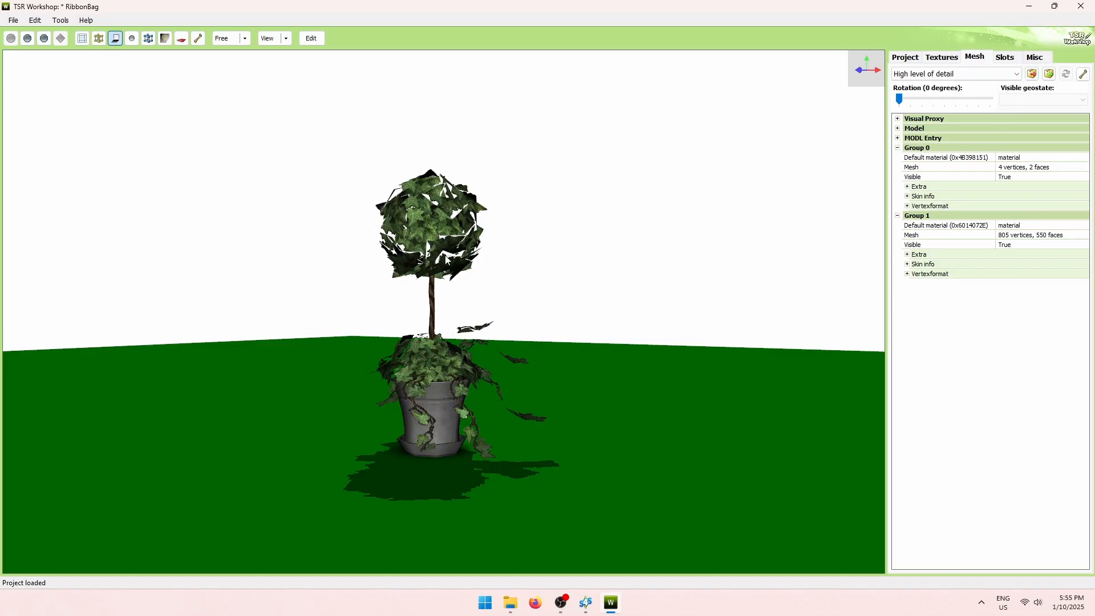
left_click(1033, 74)
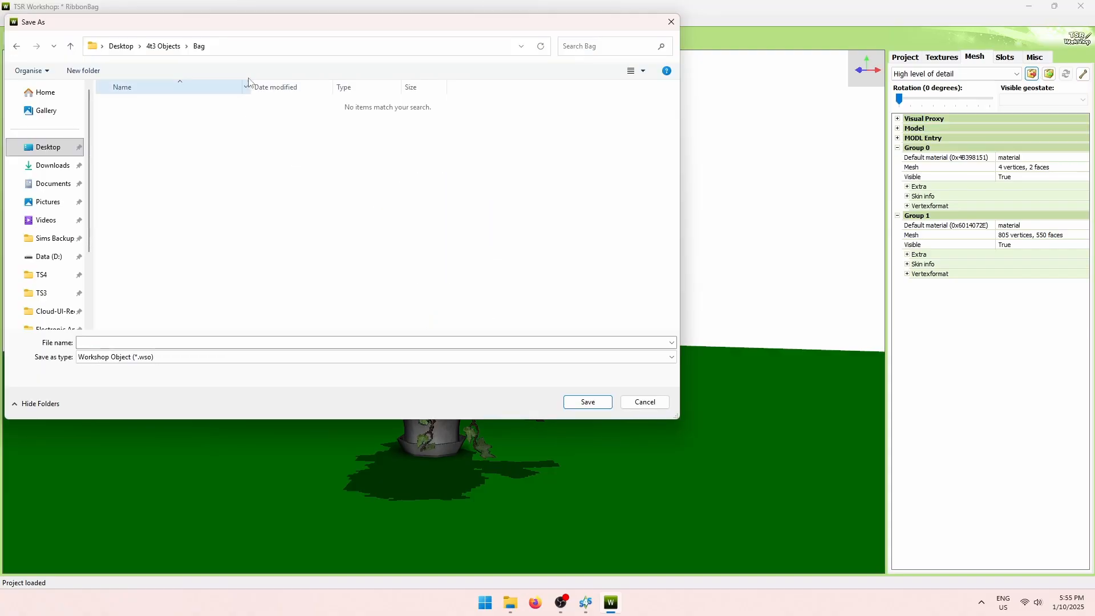
left_click(150, 340)
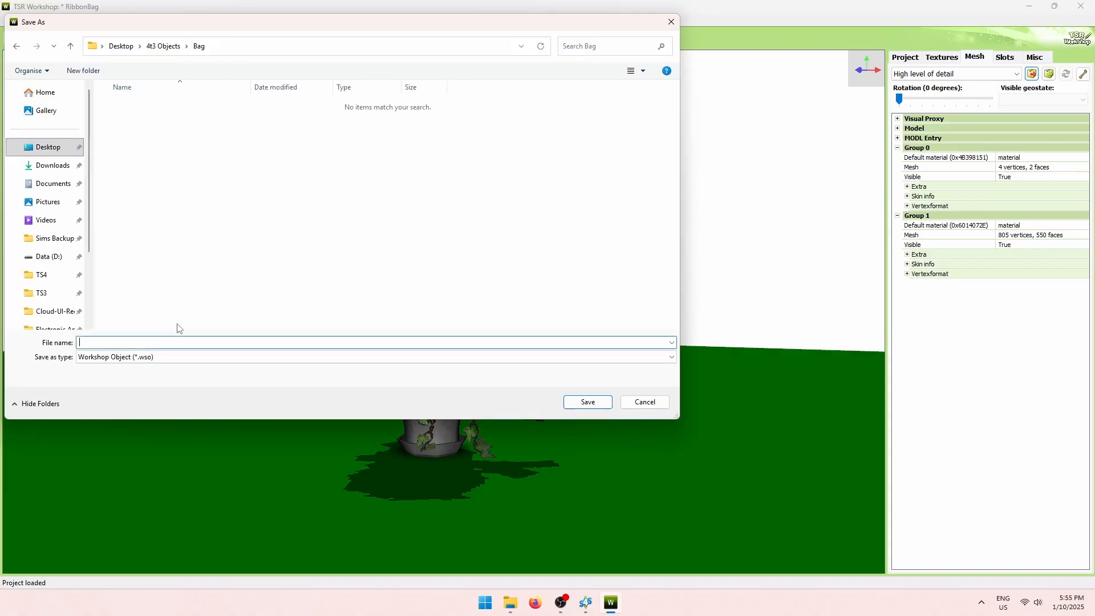
type("ts3_mesh")
left_click(571, 403)
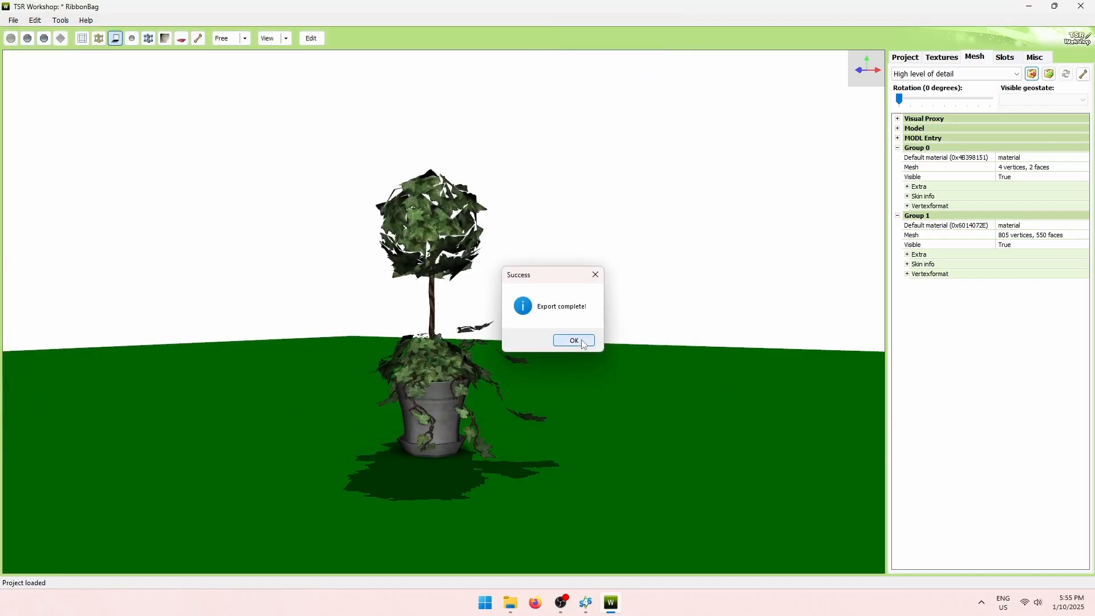
left_click(574, 341)
Save the project as RibbonBag.wrk inside 4t3 Objects\Bag.
left_click(17, 21)
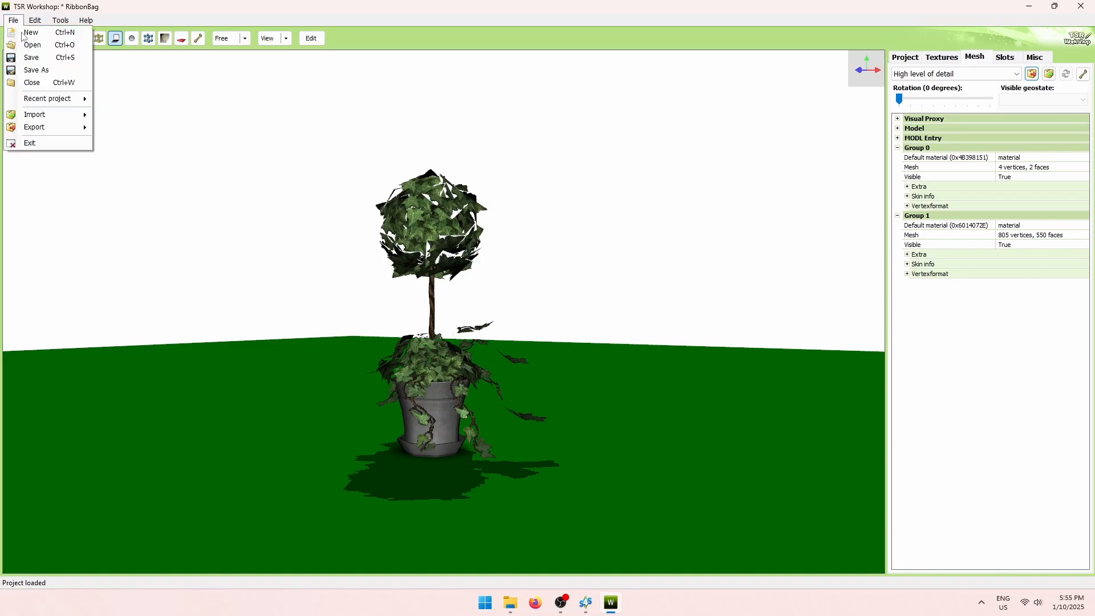
left_click(34, 58)
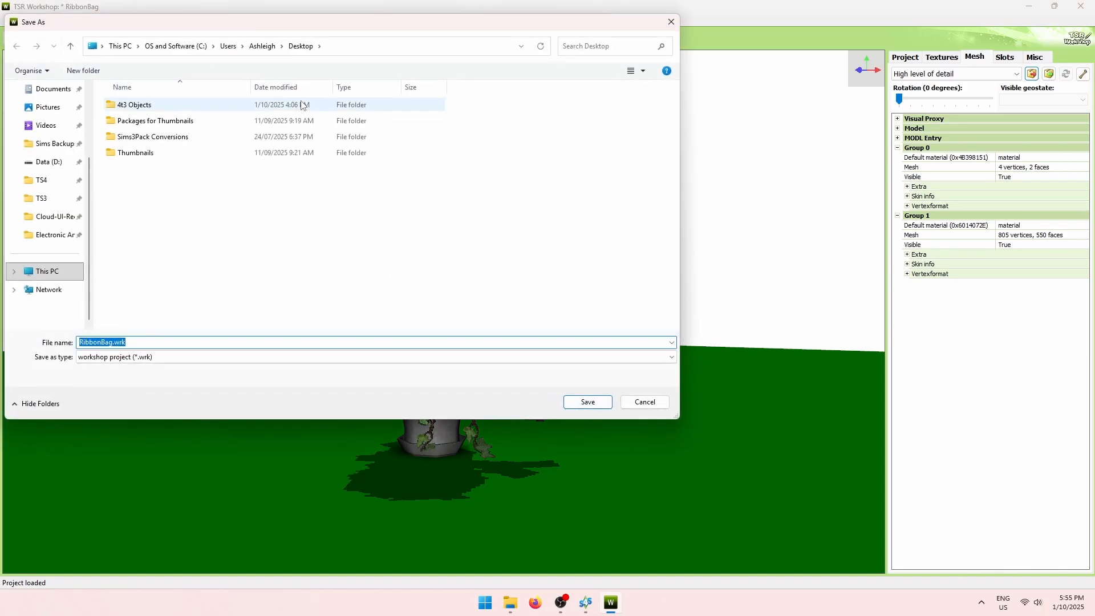
double_click(231, 104)
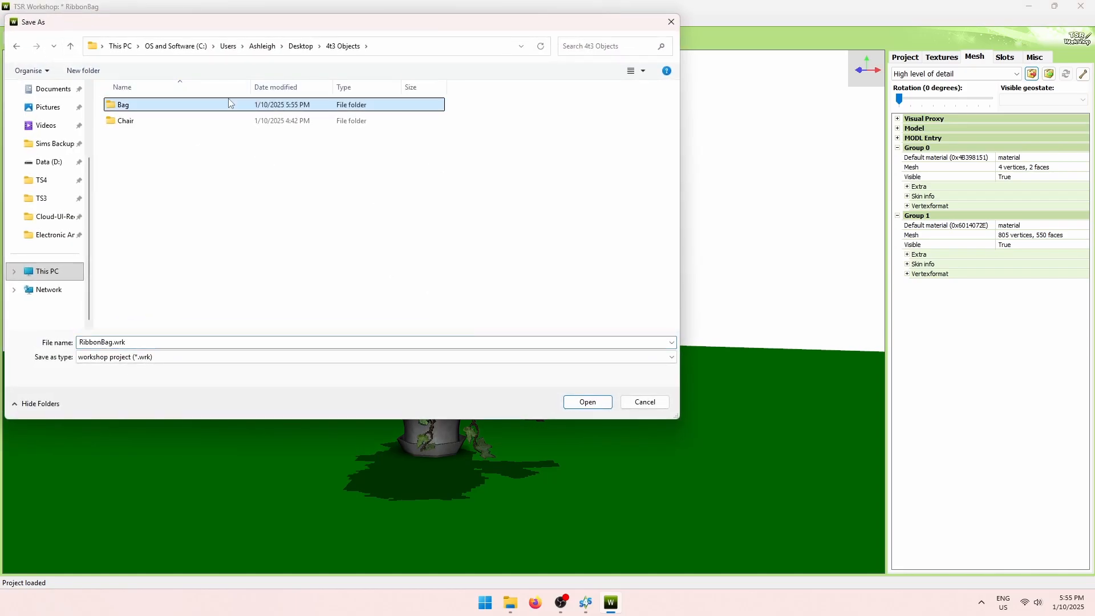
double_click(222, 108)
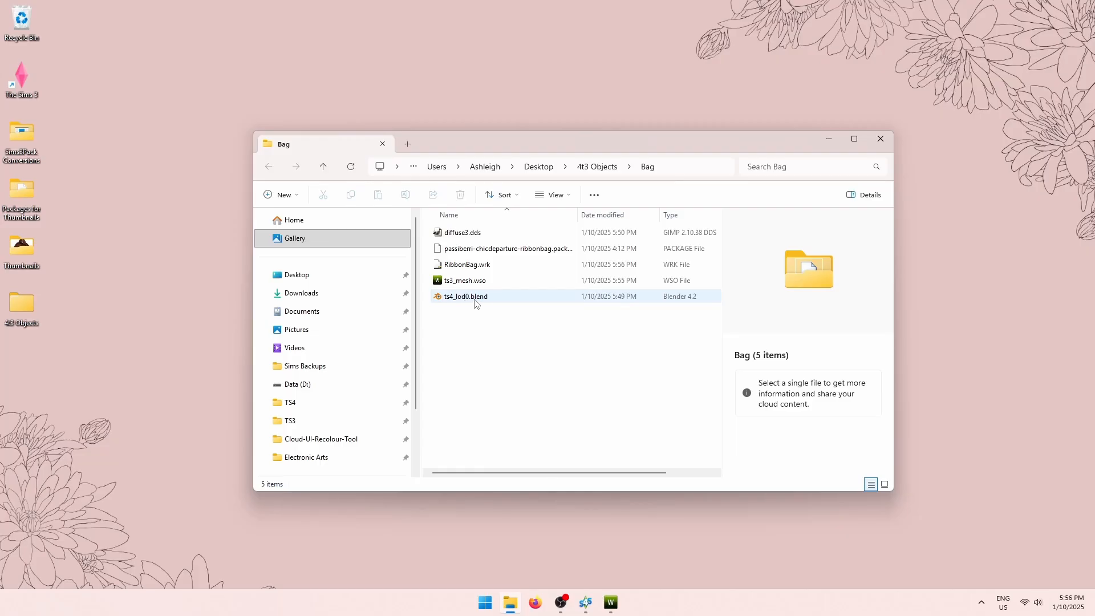
Open ts4_lod0.blend in Blender, select s4studio_mesh_1 and orbit to face the bag's bow front.
left_click(490, 300)
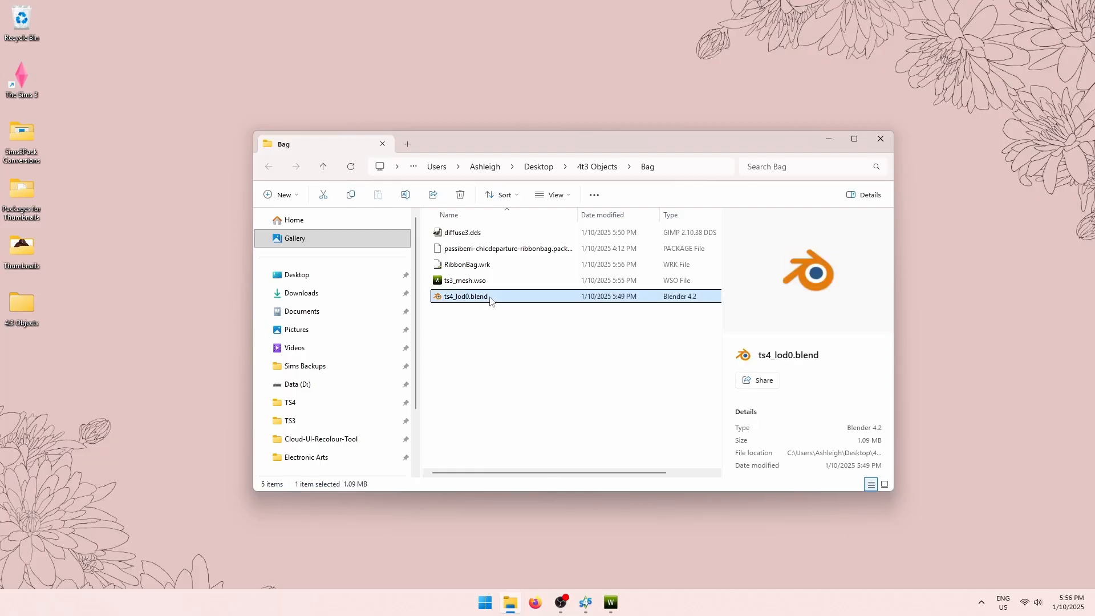
double_click(490, 300)
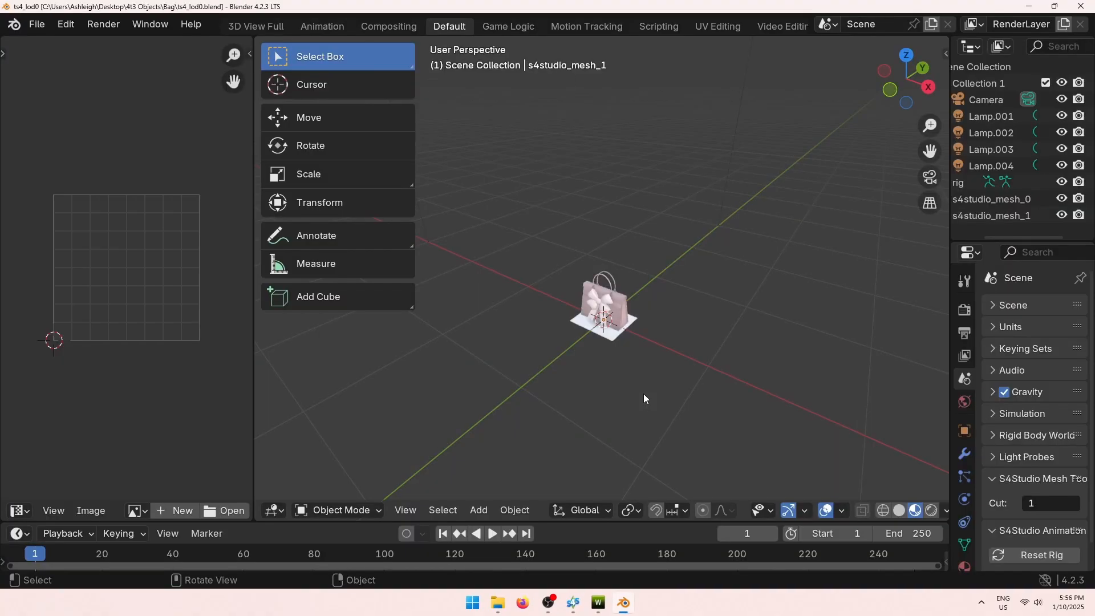
scroll(643, 391, "up", 6)
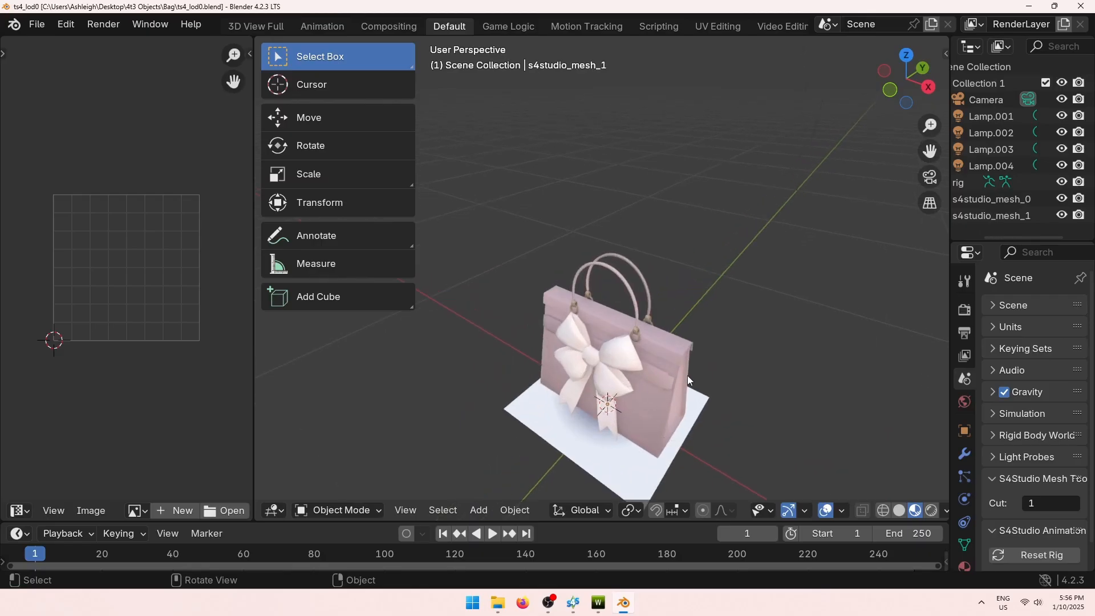
middle_click_drag(687, 376, 748, 368)
right_click(747, 367)
middle_click_drag(810, 386, 760, 384)
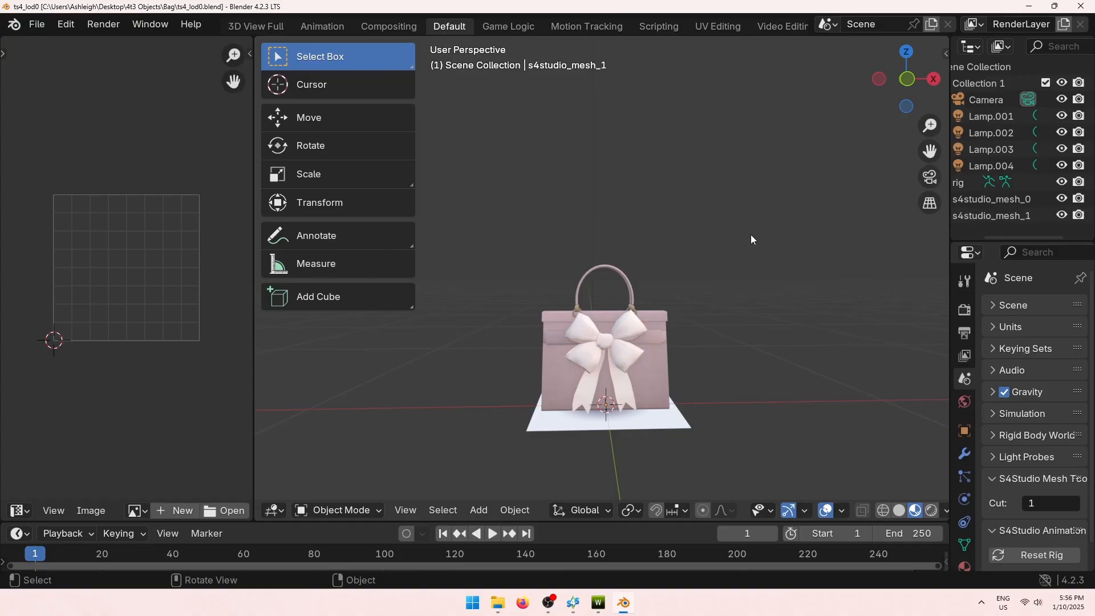
left_click(635, 342)
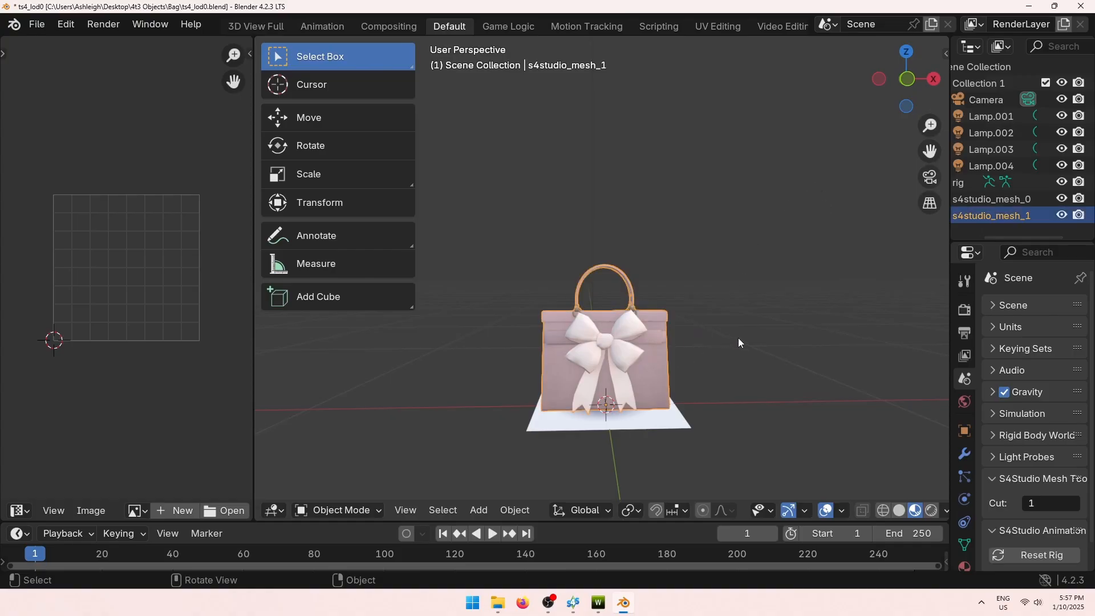
middle_click_drag(739, 339, 700, 355)
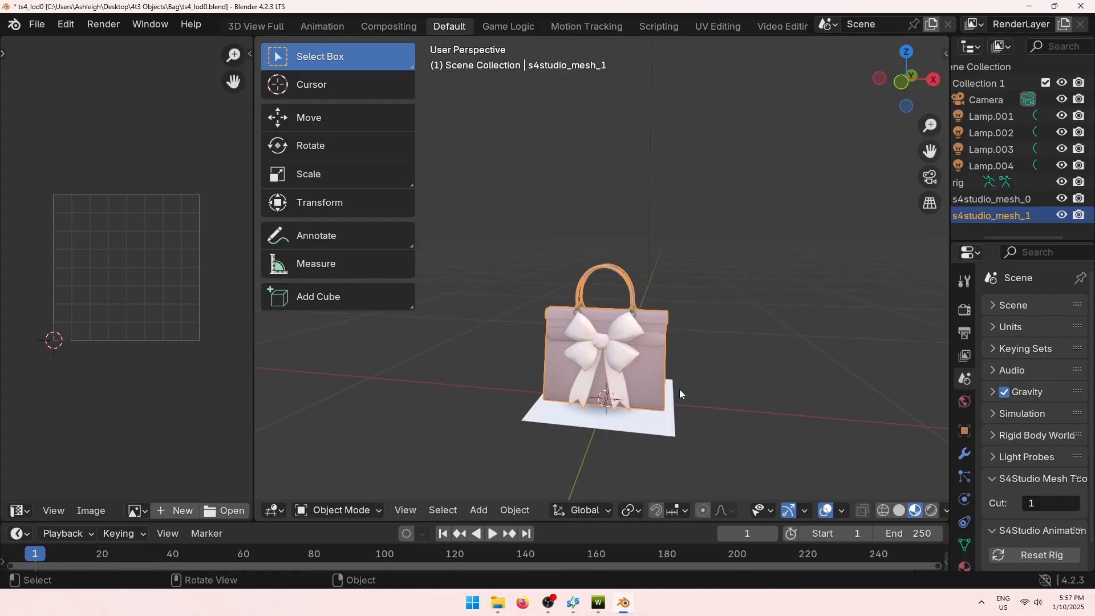
Export the bag as Wavefront OBJ ts4_lod0.obj, then close Blender without saving changes.
left_click(34, 23)
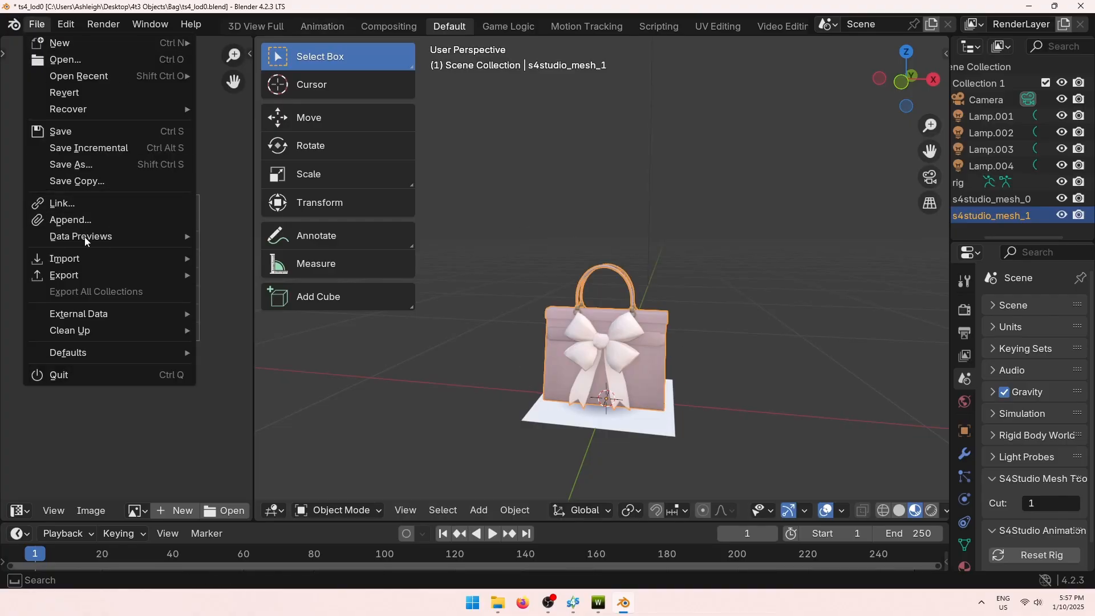
mouse_move(65, 276)
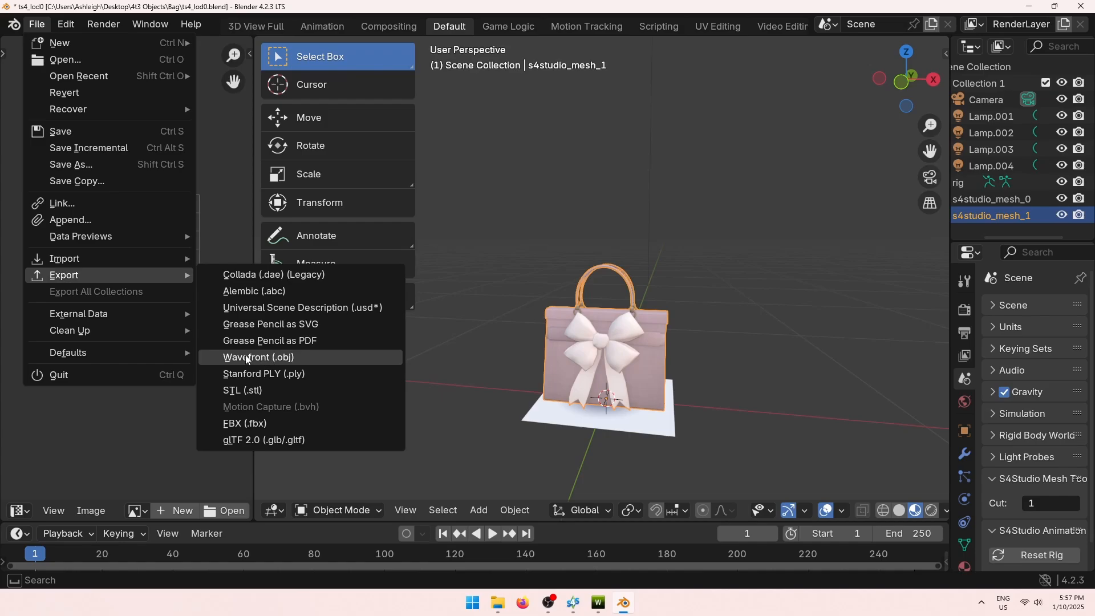
left_click(305, 356)
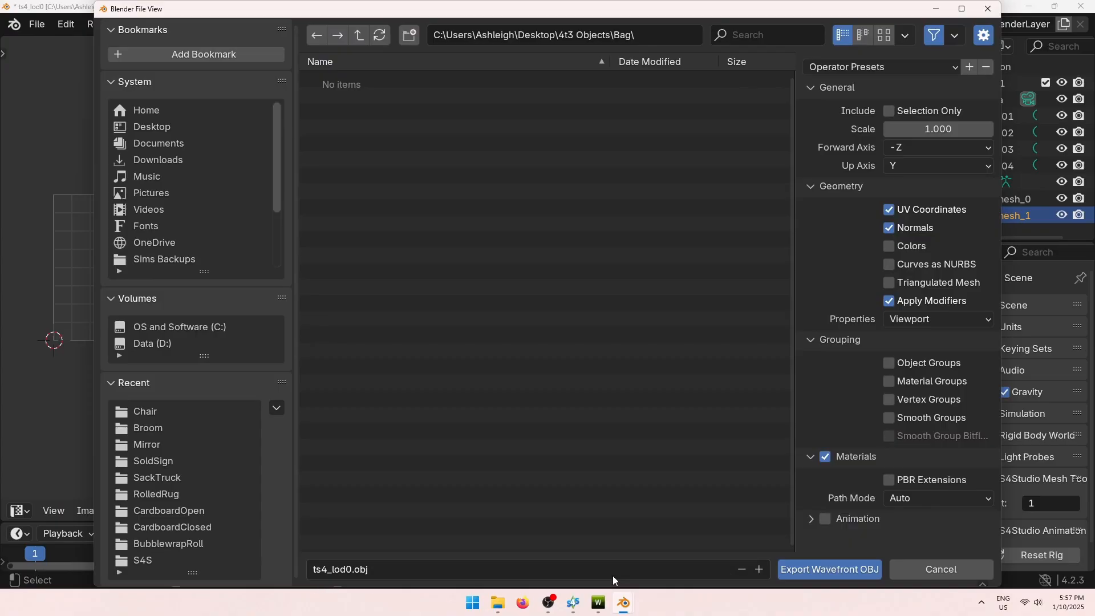
left_click(834, 570)
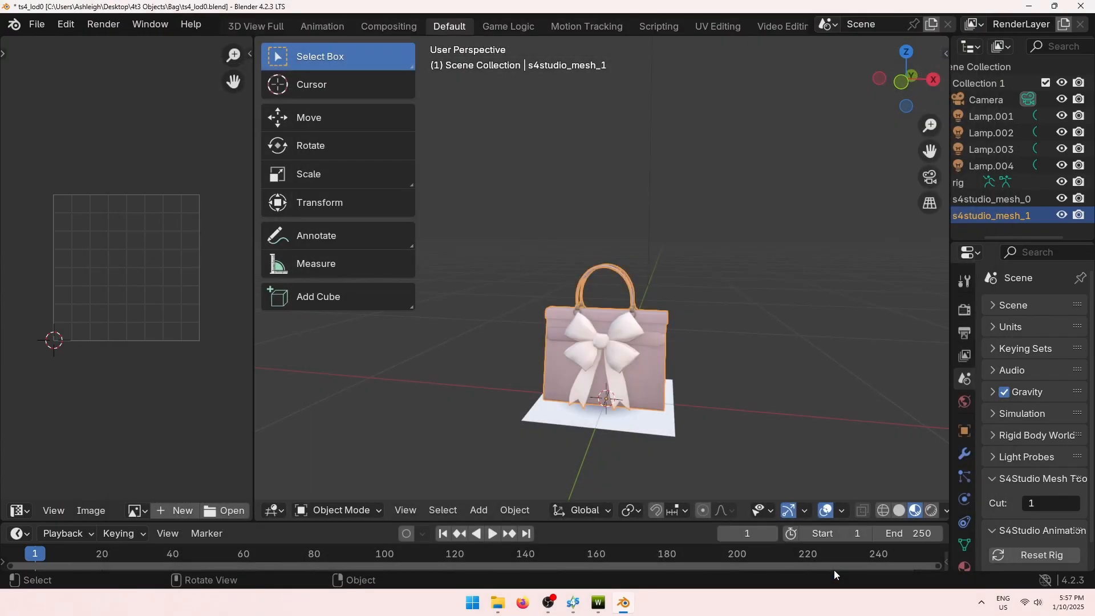
left_click(1080, 6)
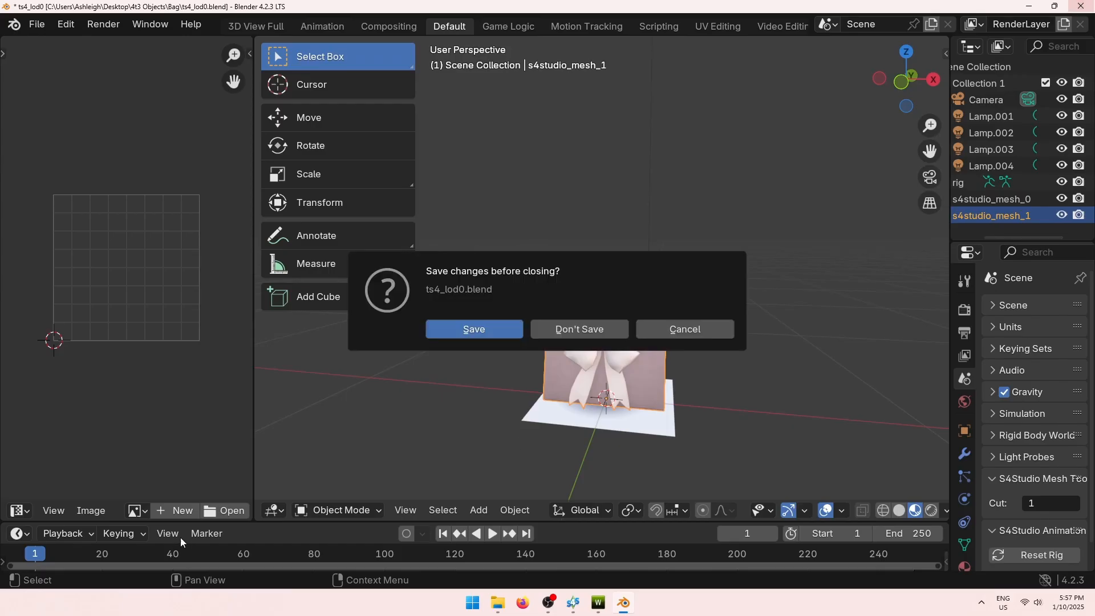
left_click(580, 329)
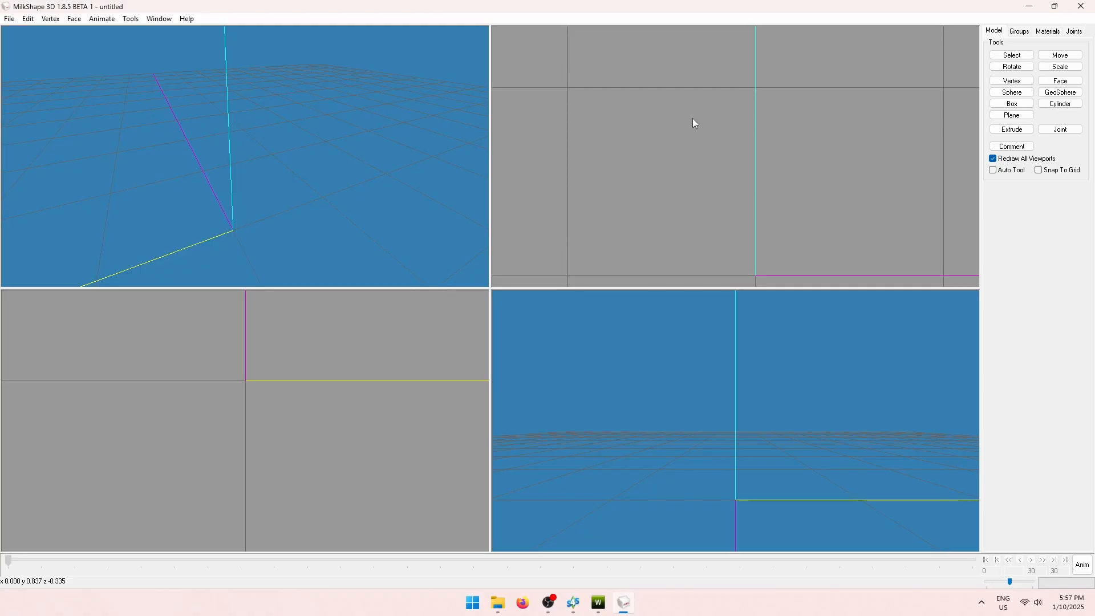
Bring up the File > Import format submenu in MilkShape 3D.
left_click(11, 20)
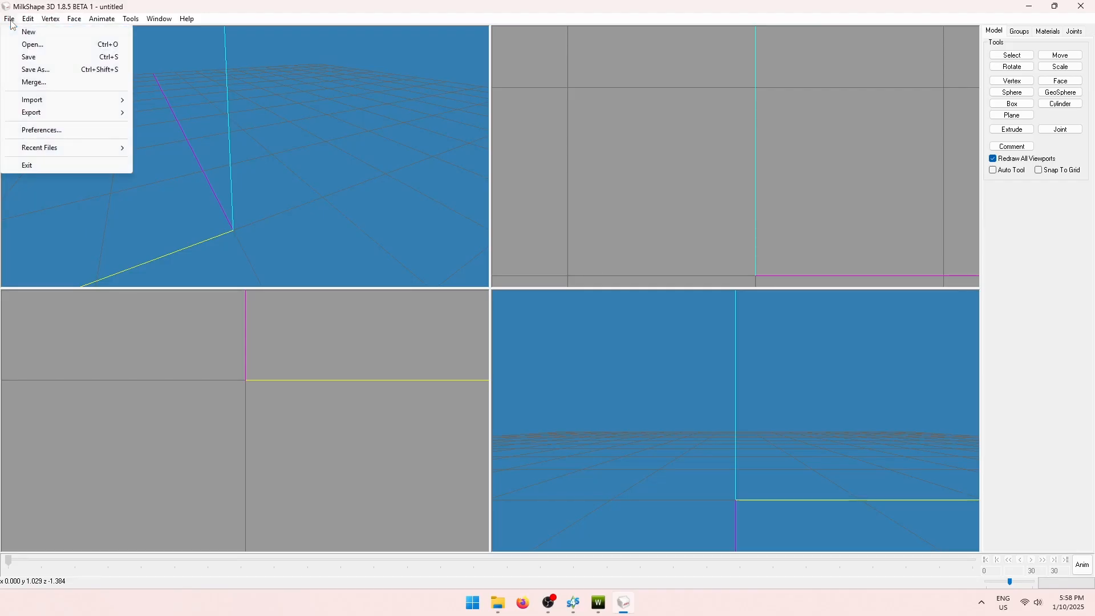
mouse_move(50, 102)
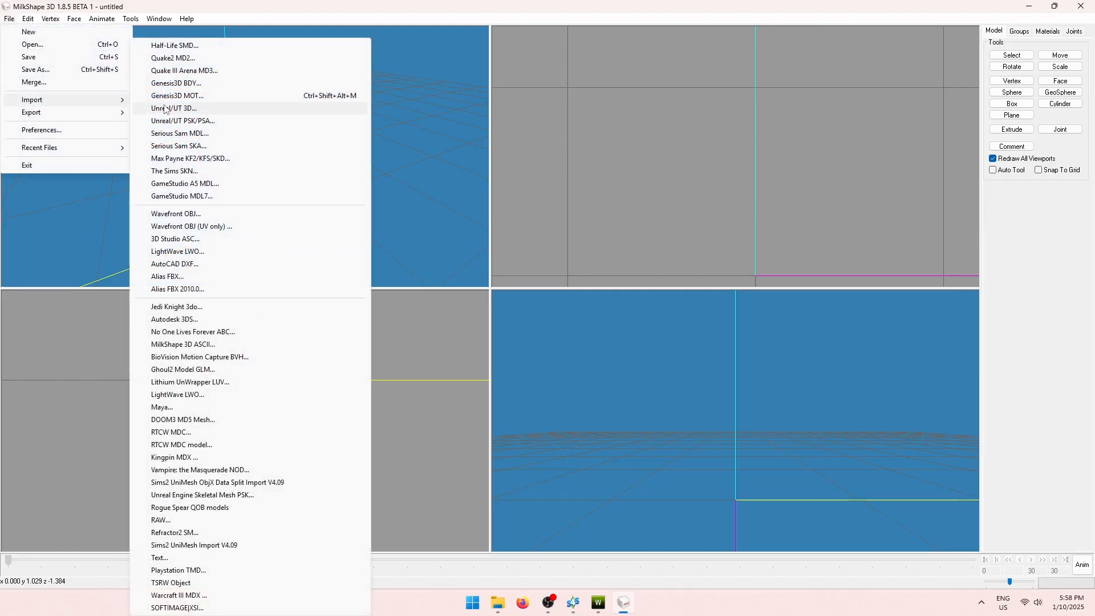
Import ts3_mesh.wso as a TSRW Object and orbit the perspective view around it.
left_click(206, 586)
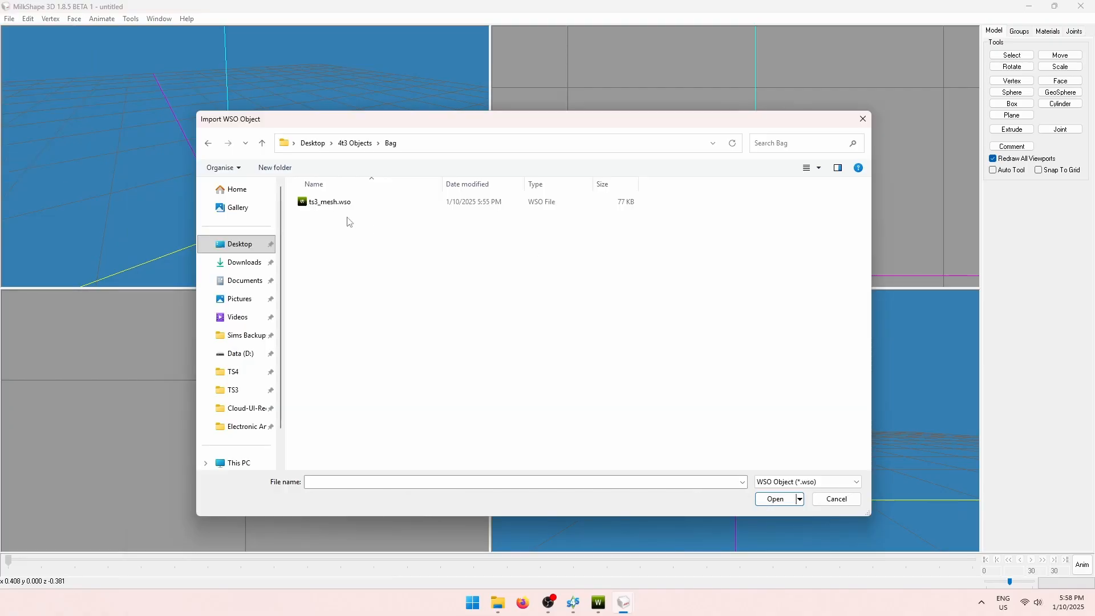
left_click(335, 203)
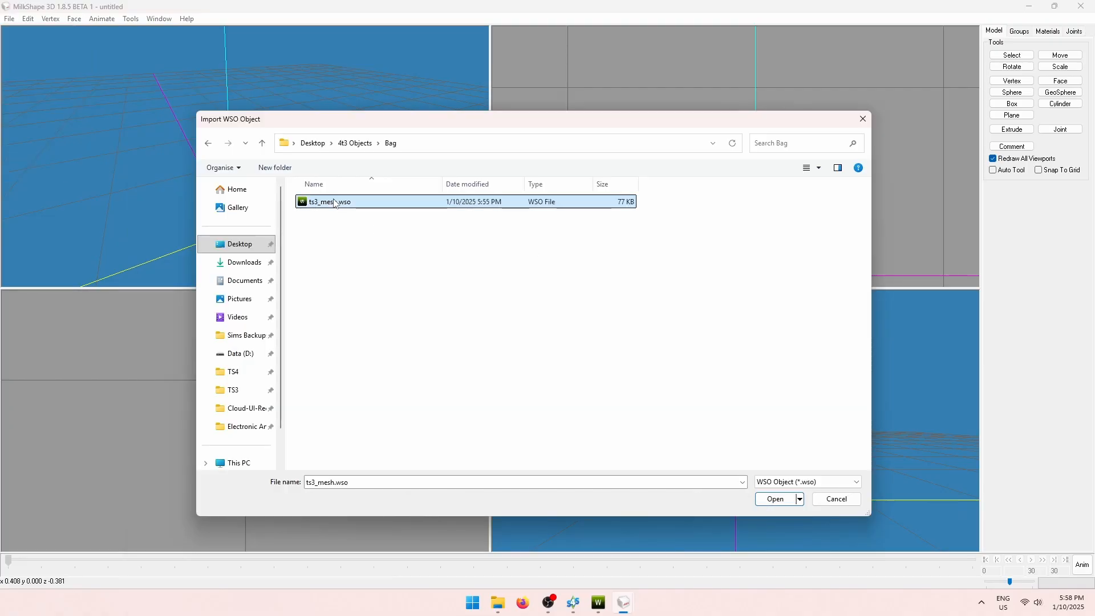
left_click(778, 499)
right_click(661, 431)
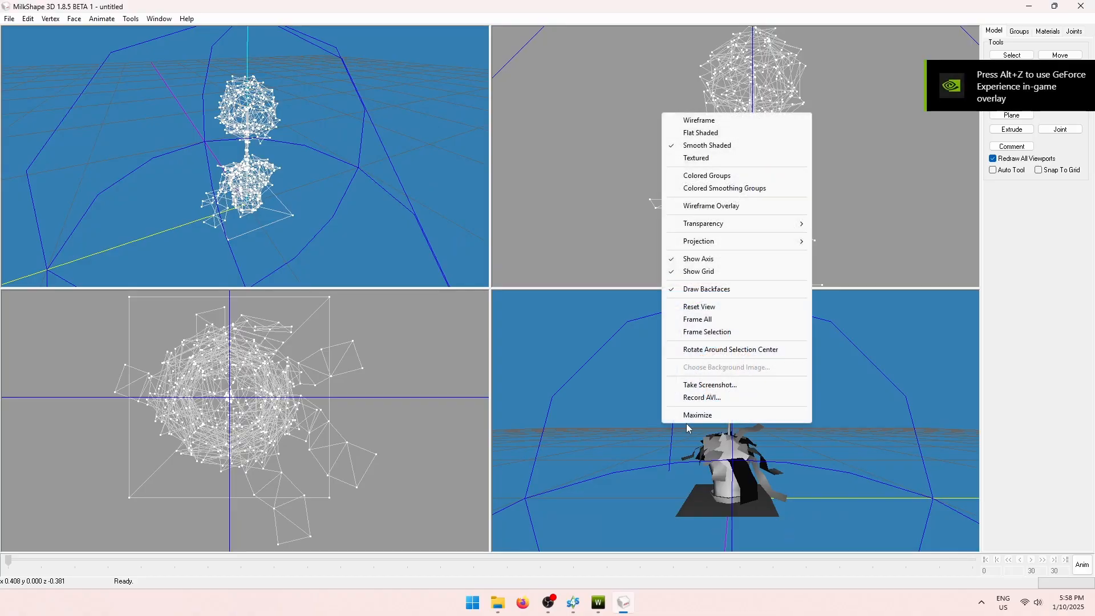
left_click(790, 477)
left_click_drag(791, 477, 736, 477)
Select Group 0, then Group 1, in the Groups list to inspect each group's geometry.
left_click(1021, 32)
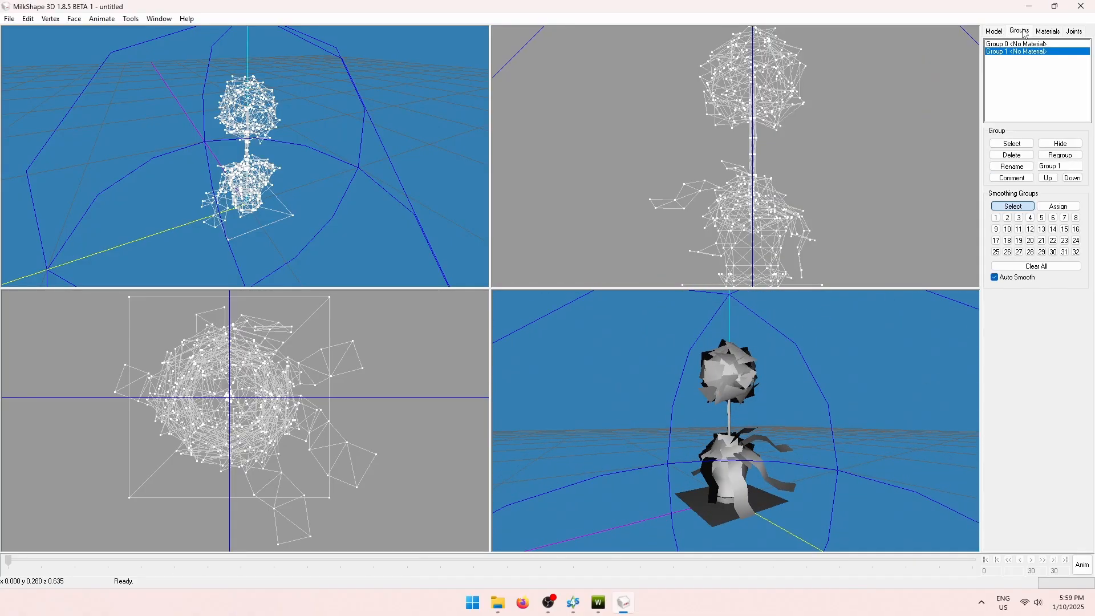
left_click(1024, 45)
left_click(1025, 51)
left_click(1031, 45)
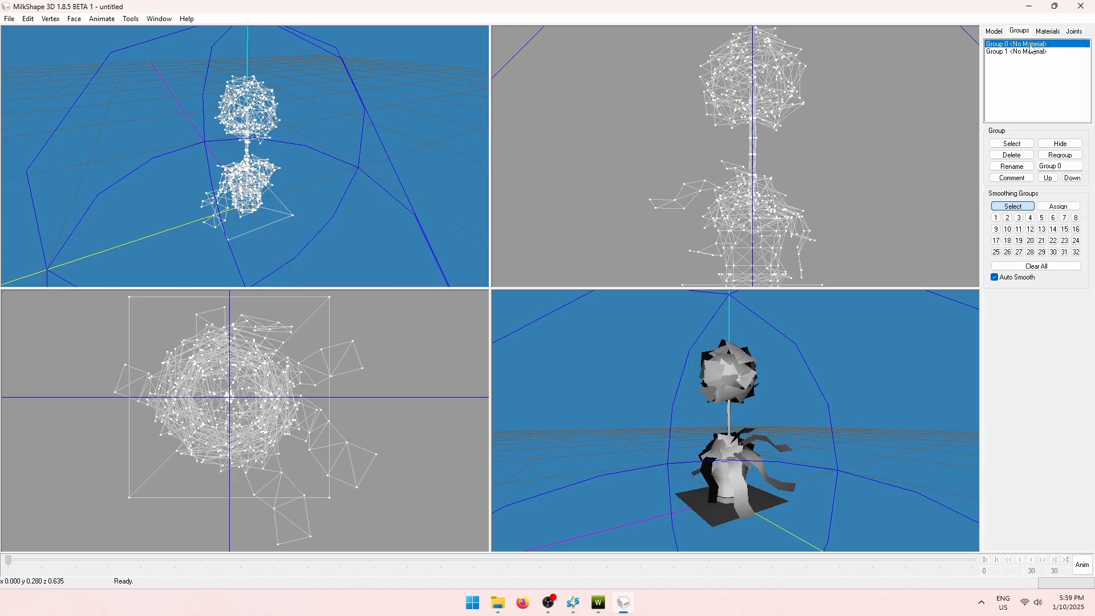
left_click(1012, 143)
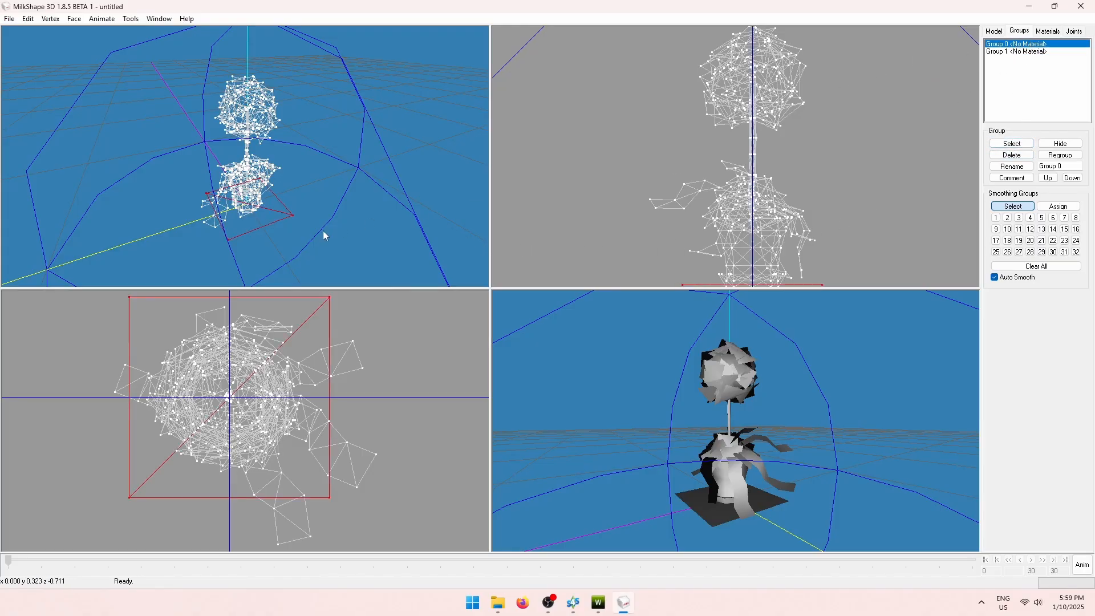
left_click_drag(310, 209, 283, 193)
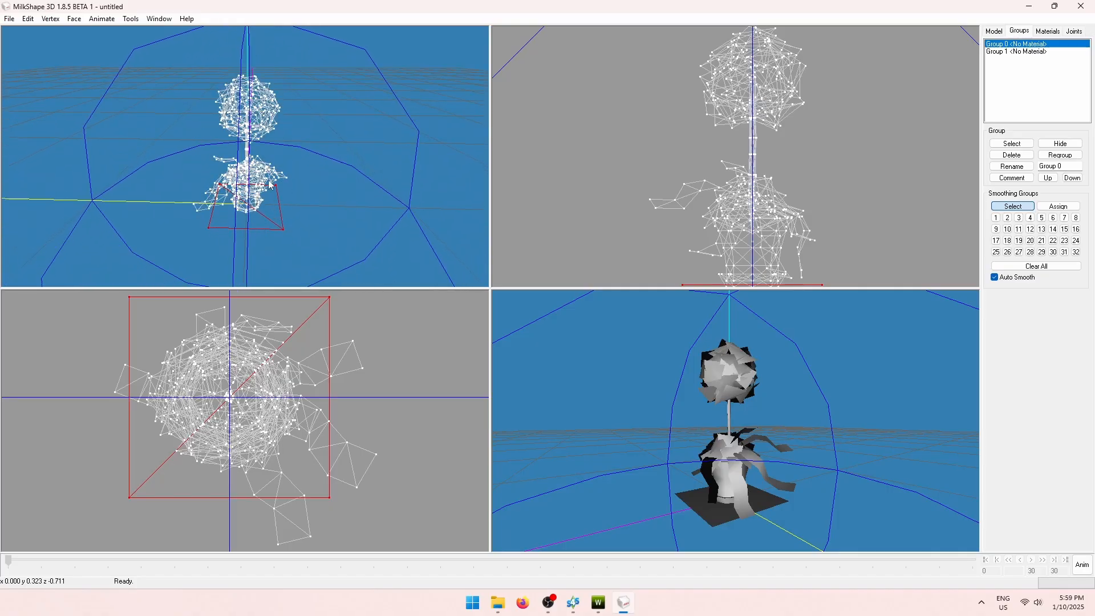
left_click_drag(293, 190, 309, 207)
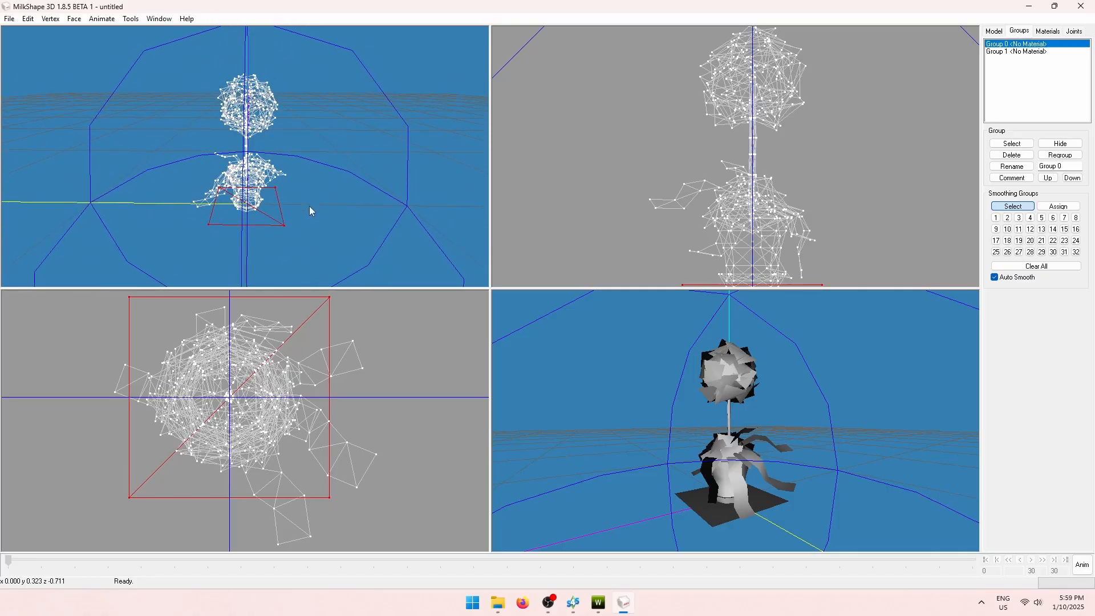
left_click(1012, 144)
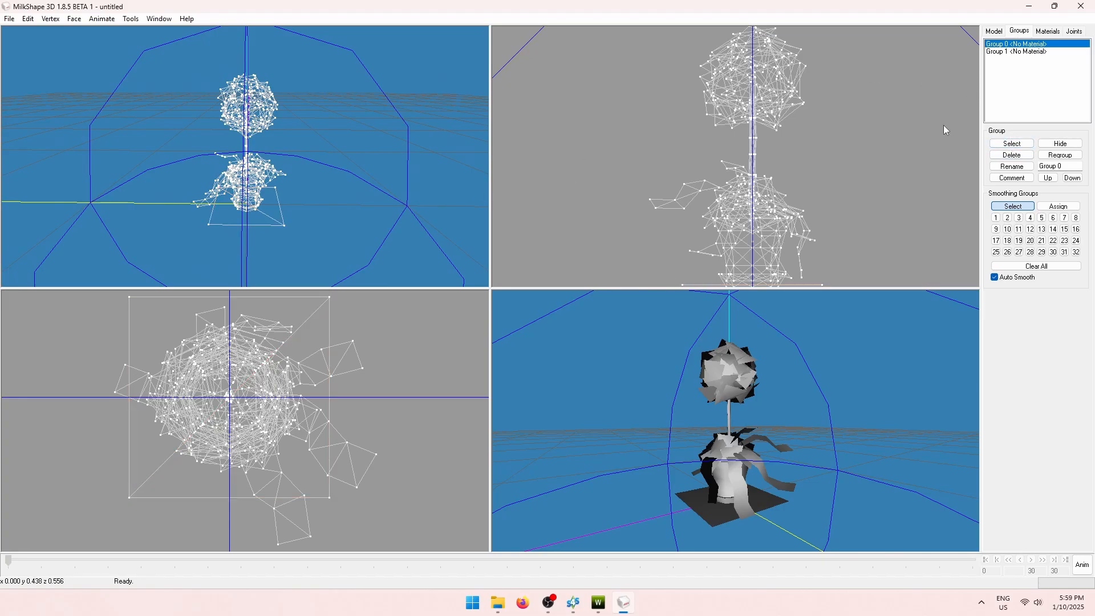
left_click(1004, 52)
left_click(1013, 143)
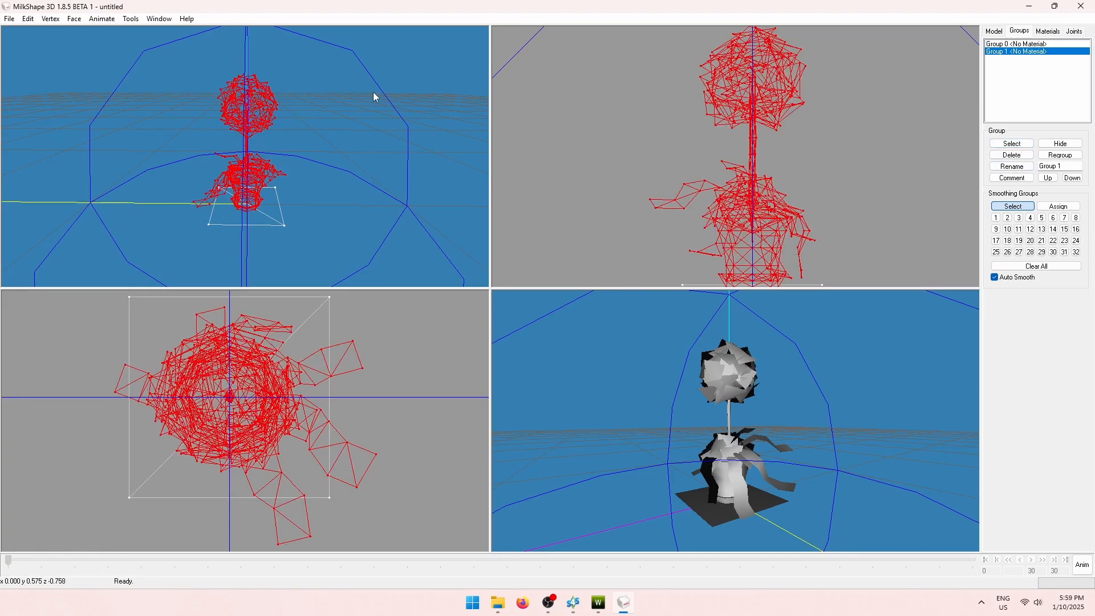
left_click(1020, 144)
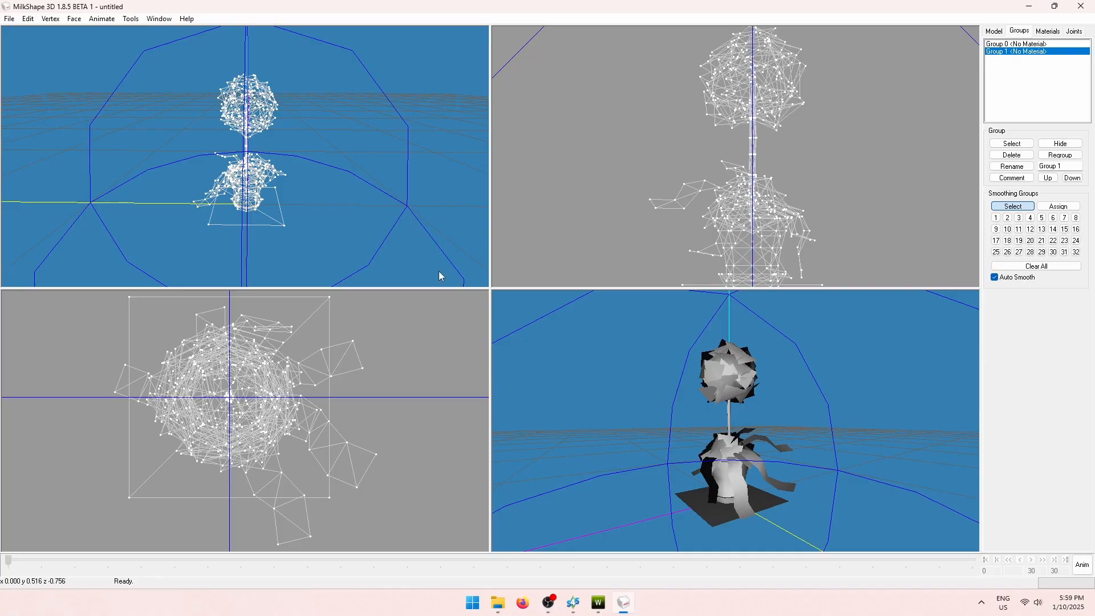
left_click(1075, 31)
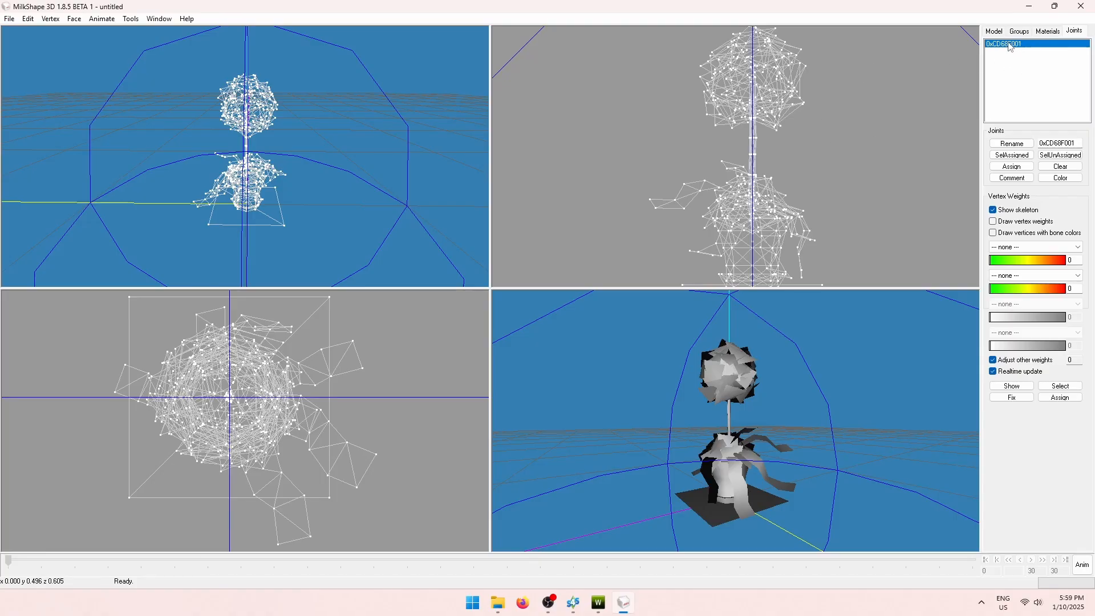
left_click(1012, 155)
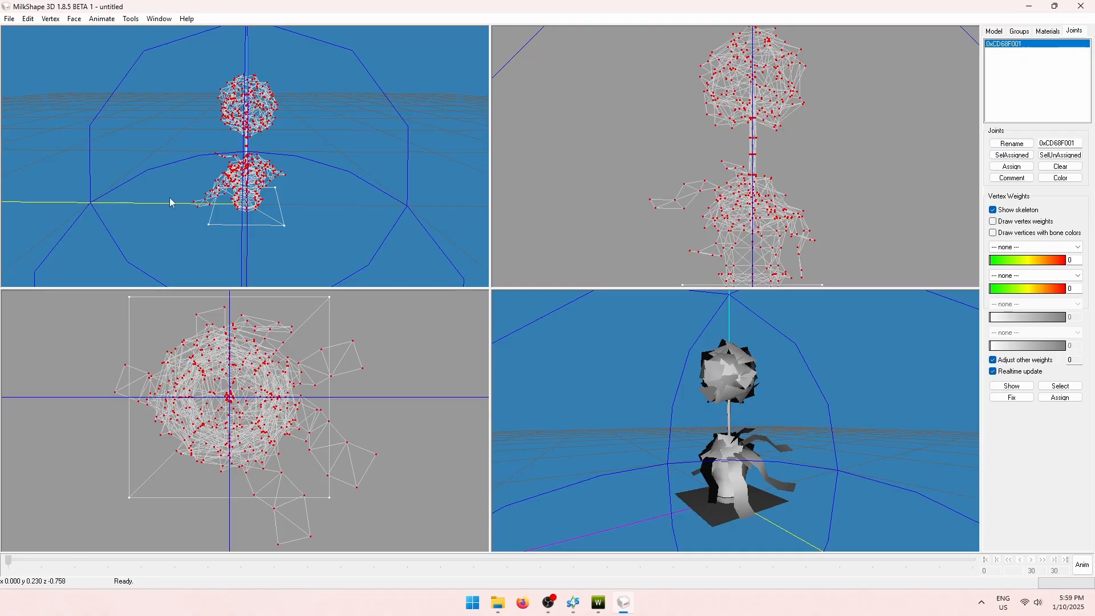
left_click_drag(132, 141, 319, 143)
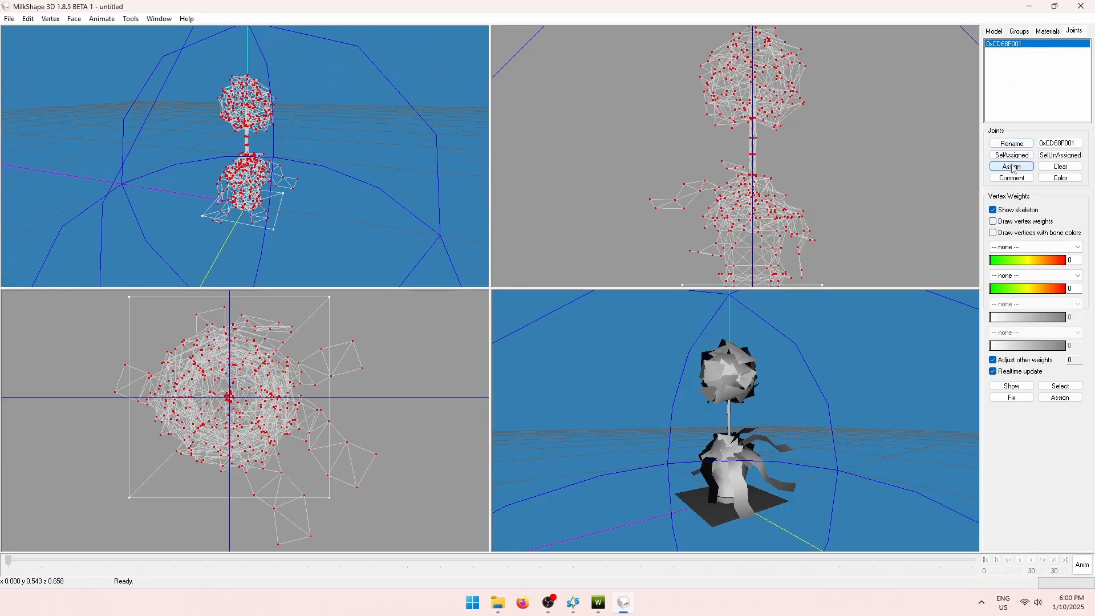
left_click(1067, 156)
left_click(1020, 32)
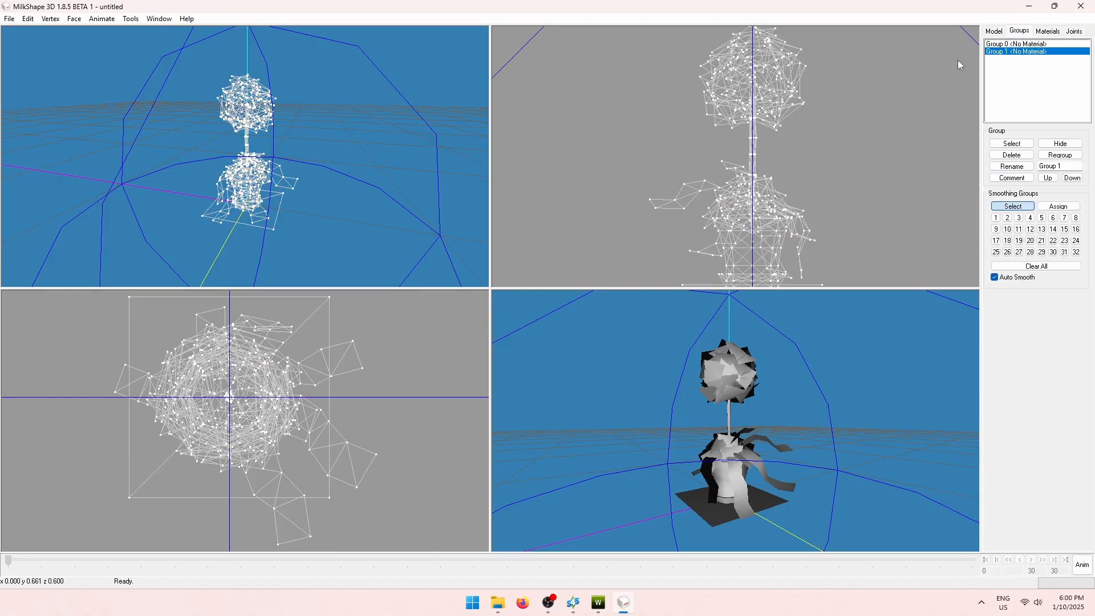
Import ts4_lod0.obj through the Wavefront OBJ importer beside the topiary mesh.
left_click(10, 19)
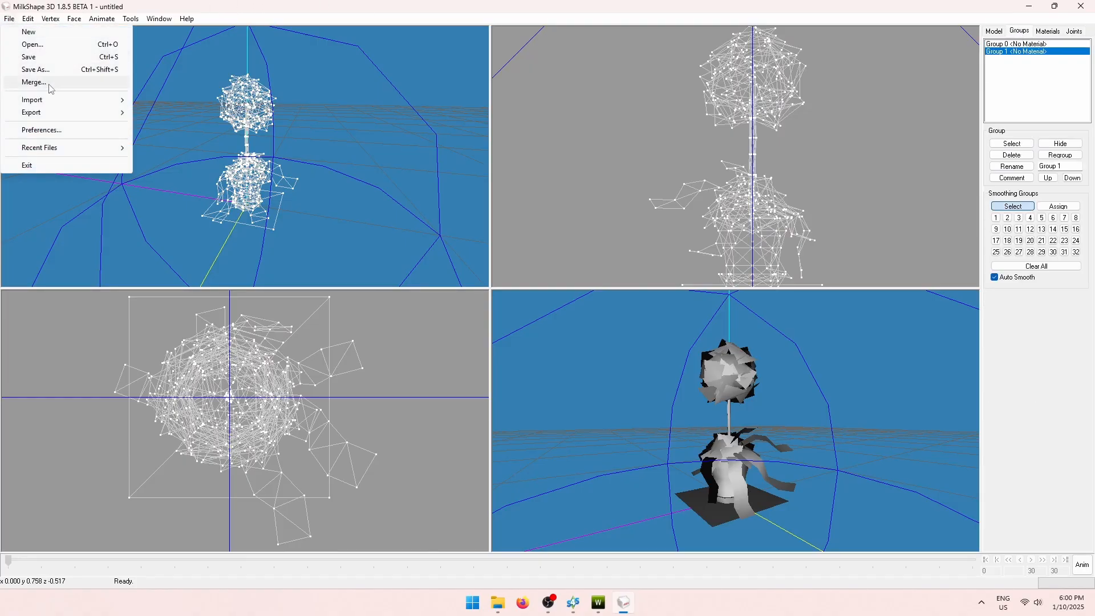
mouse_move(57, 100)
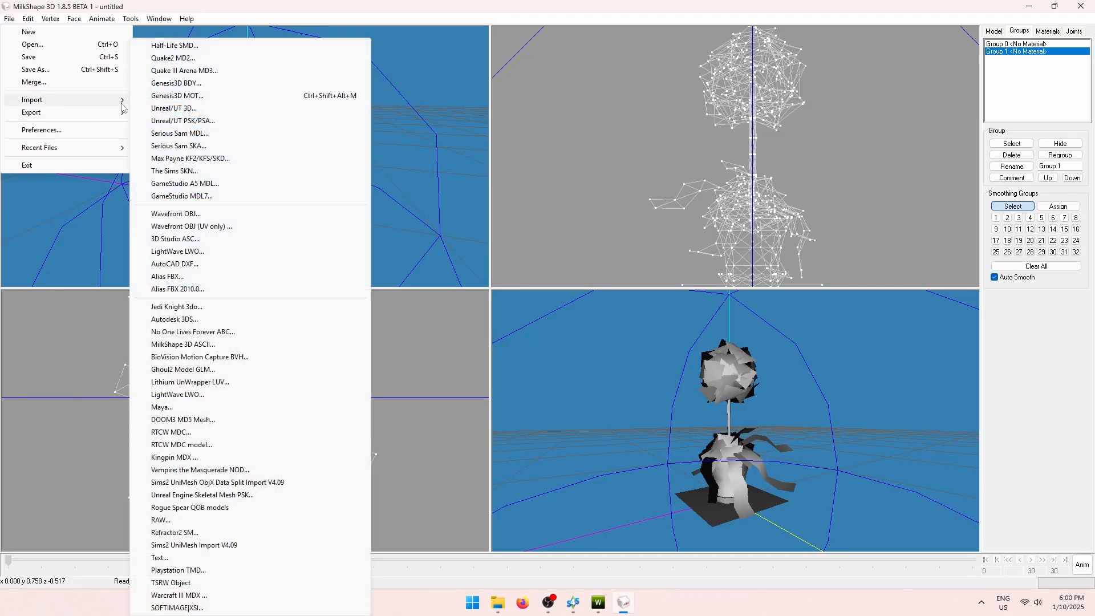
left_click(209, 217)
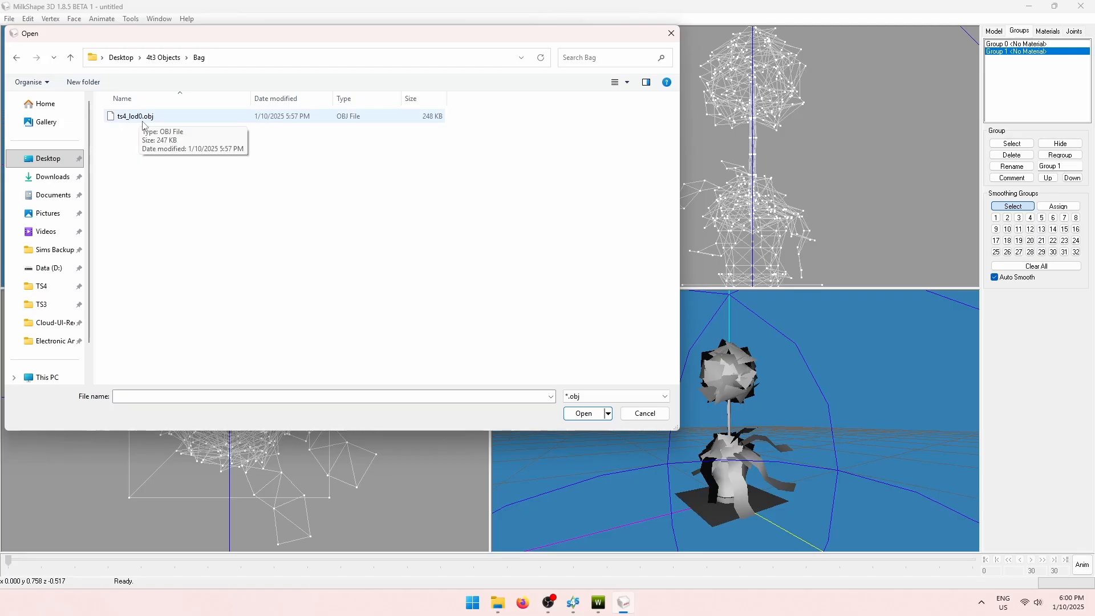
left_click(161, 120)
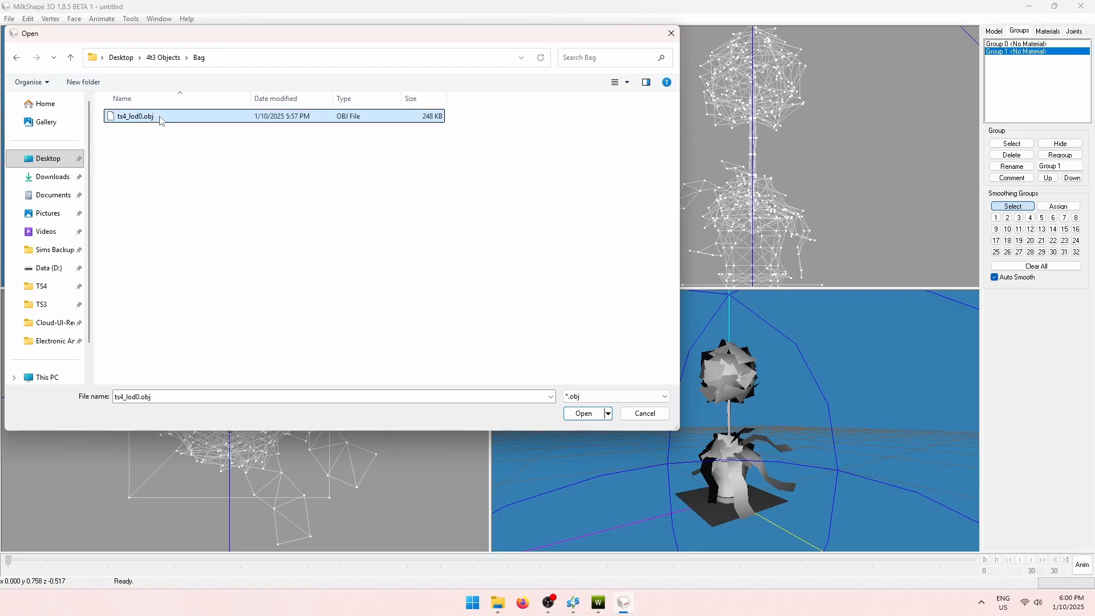
left_click(584, 413)
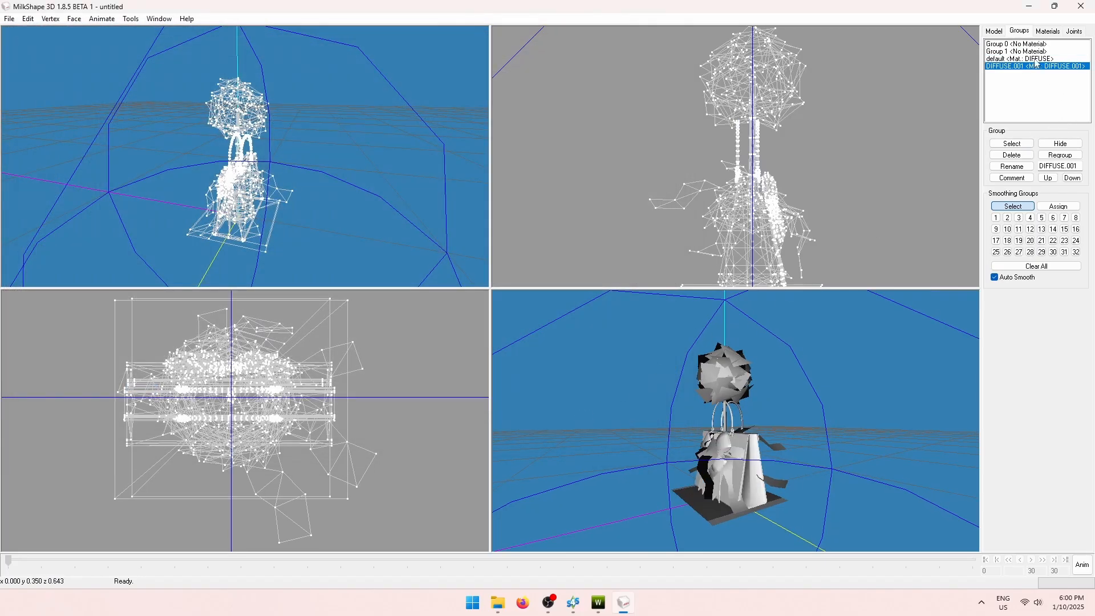
left_click(1014, 60)
left_click(1018, 67)
left_click(1028, 59)
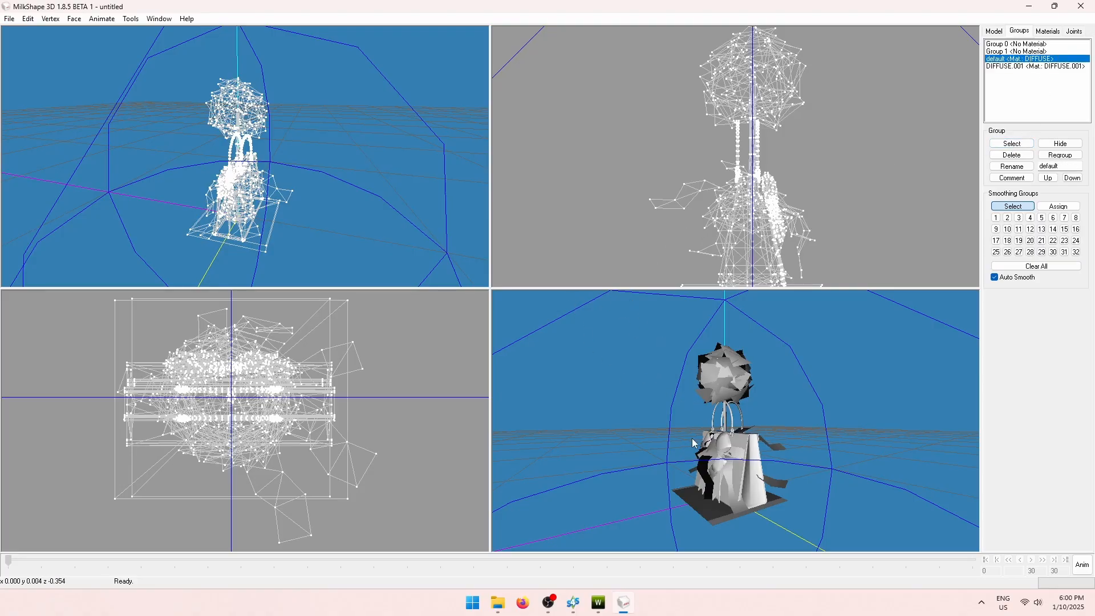
left_click_drag(695, 444, 657, 428)
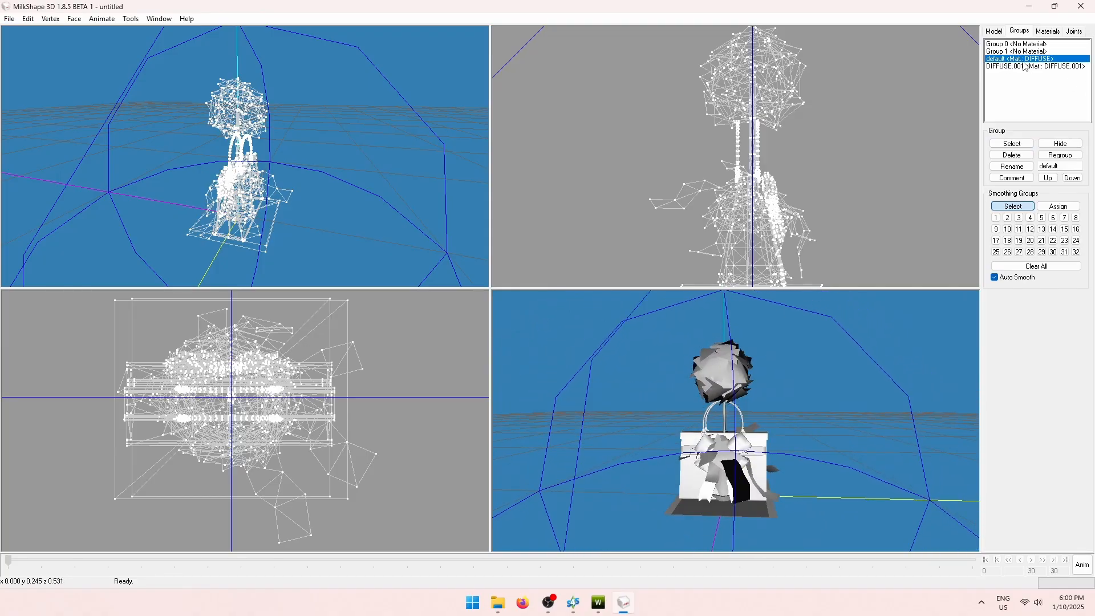
left_click(1011, 145)
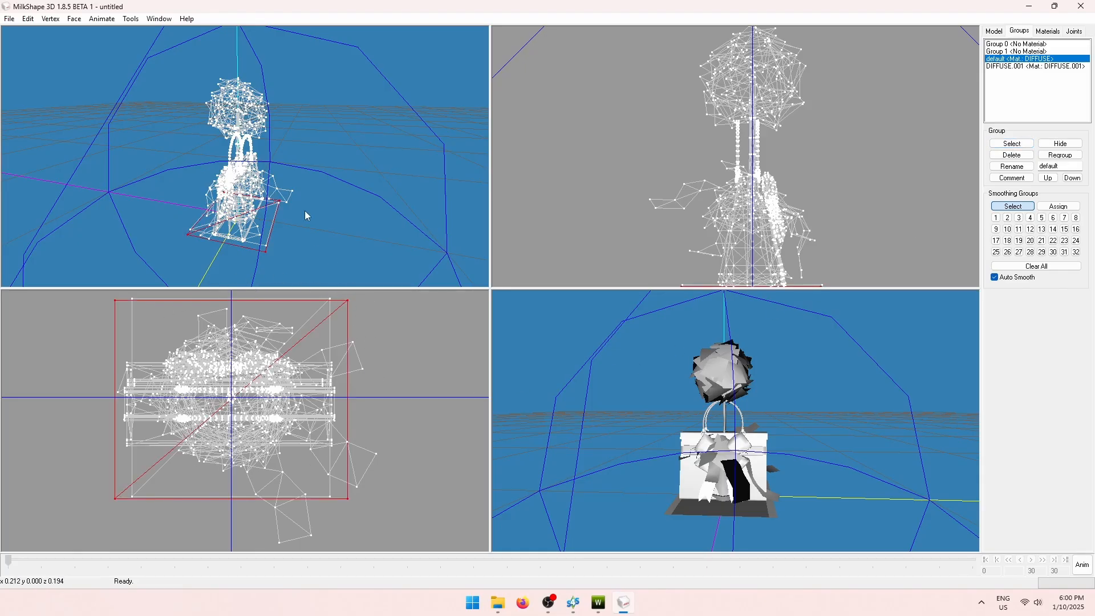
left_click(1017, 143)
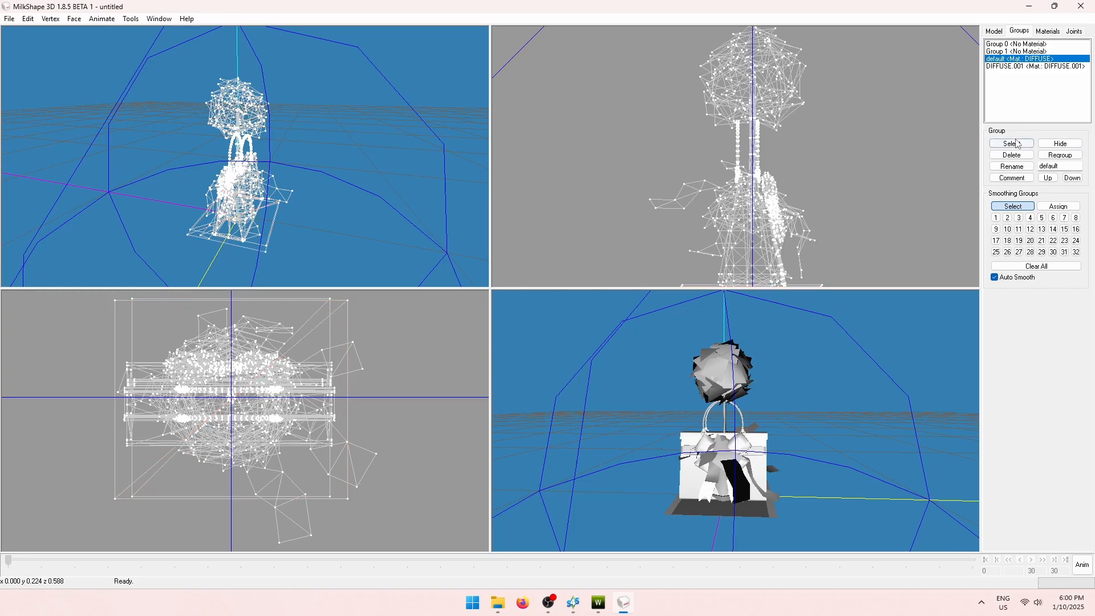
left_click(1059, 66)
left_click(1012, 144)
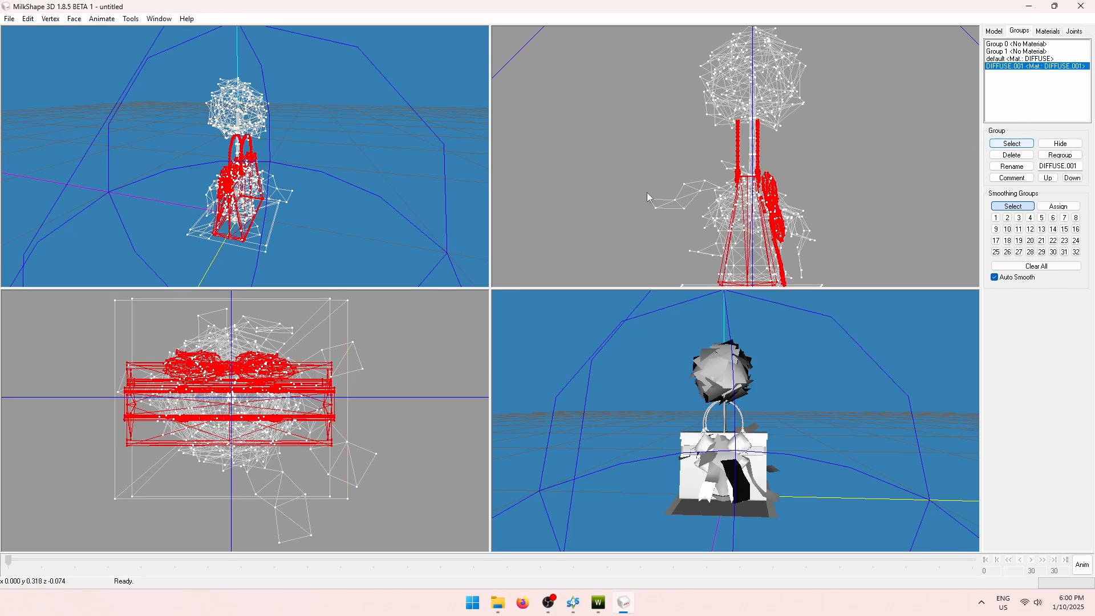
left_click_drag(351, 206, 274, 203)
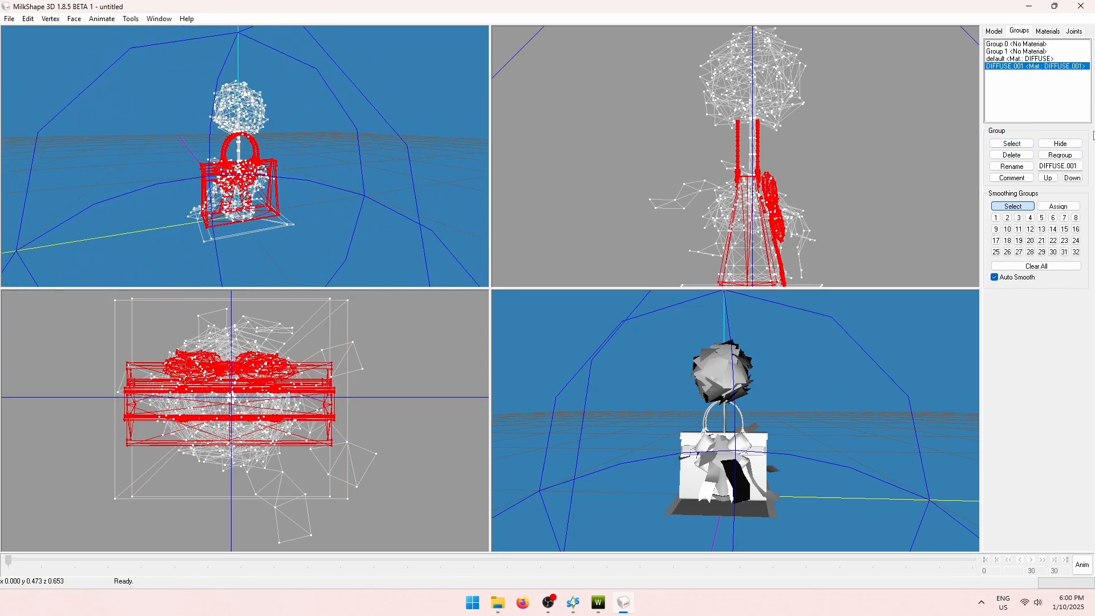
left_click(1019, 146)
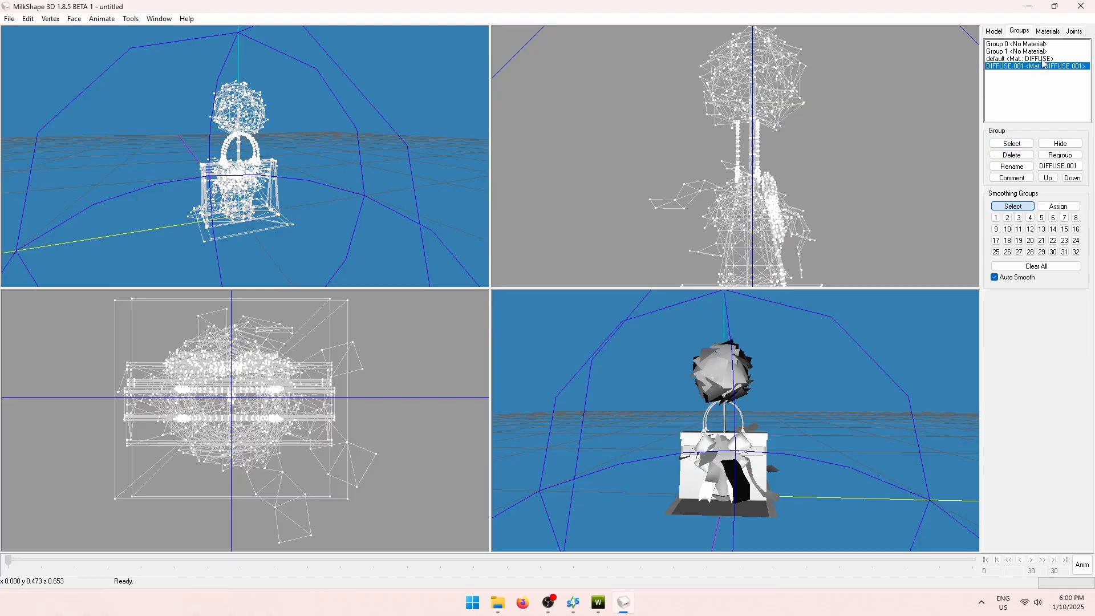
left_click(1015, 45)
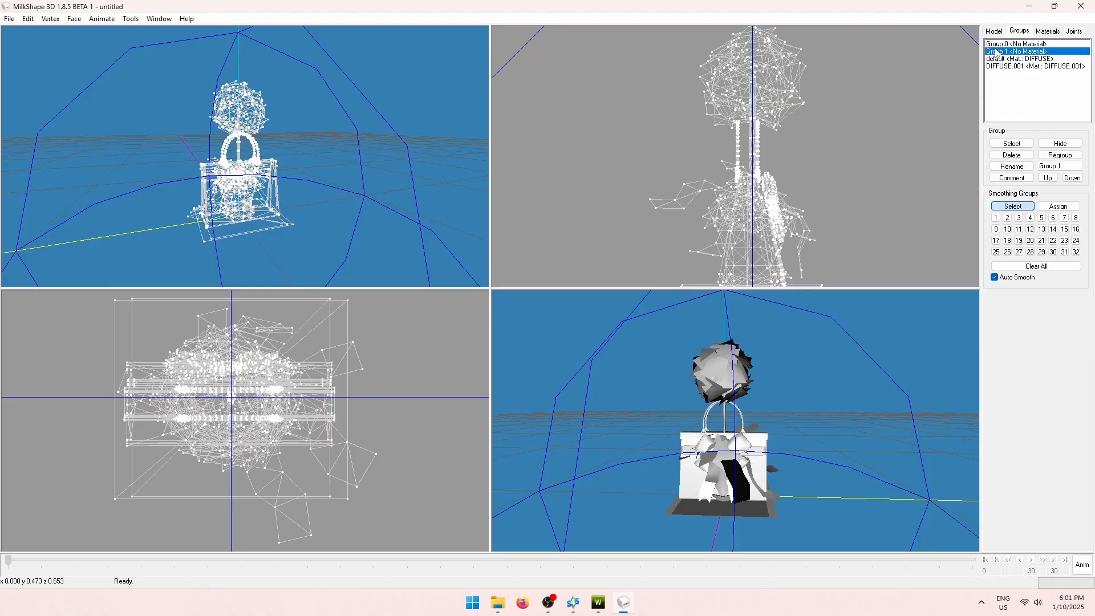
Delete the topiary's Group 0 and Group 1, then check the default group's geometry.
left_click(1012, 155)
left_click(1012, 155)
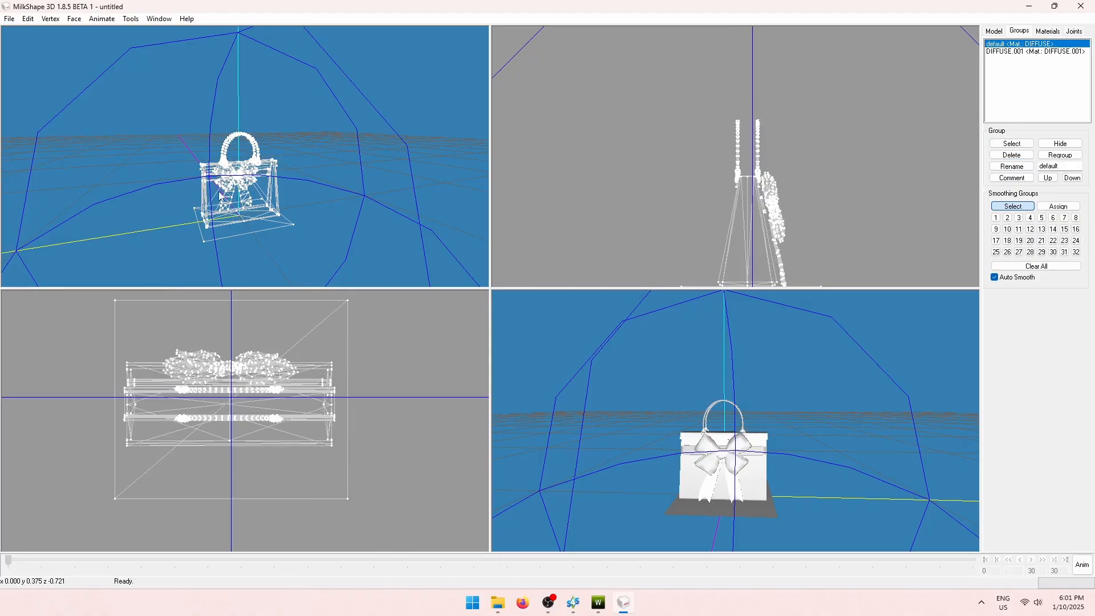
left_click(1000, 52)
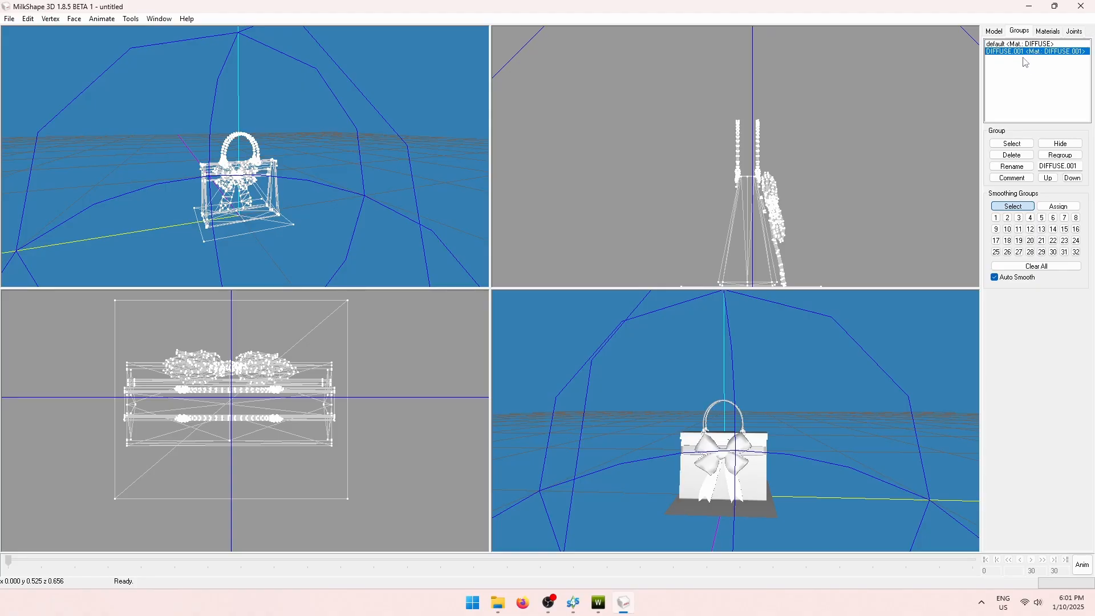
left_click(1014, 45)
left_click(1013, 52)
left_click(1038, 45)
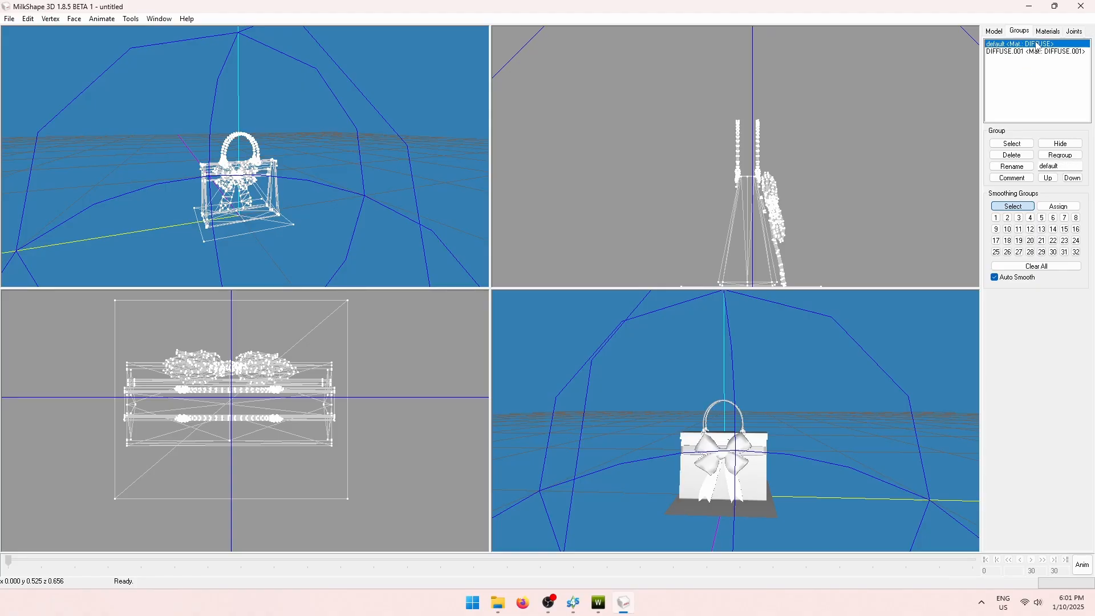
left_click(1020, 144)
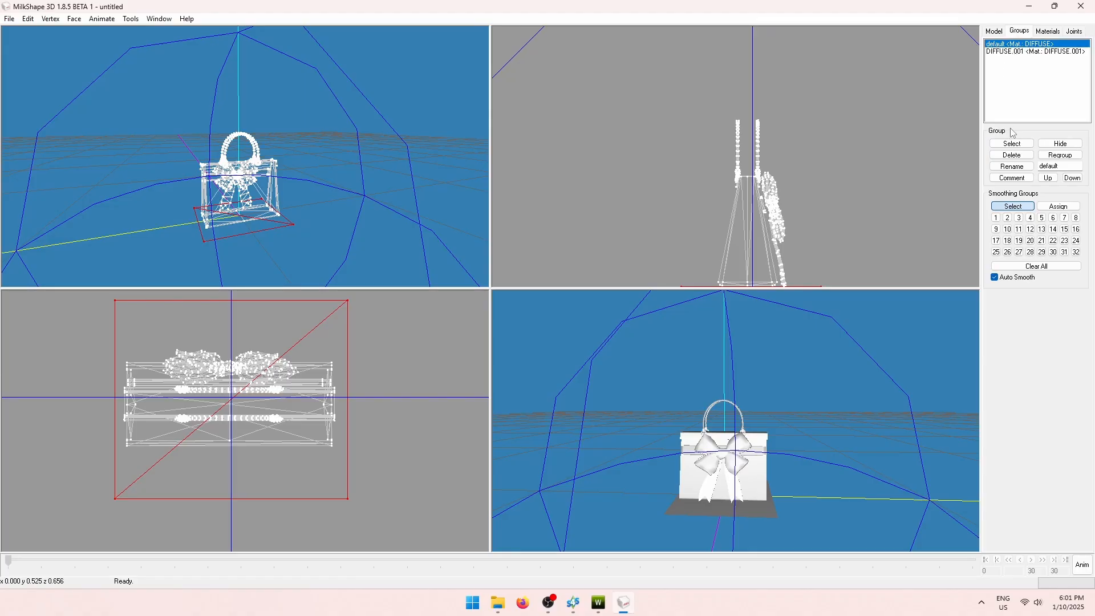
left_click(1013, 145)
Select the DIFFUSE.001 bag geometry and orbit the perspective view around it.
left_click(1036, 52)
left_click(1014, 146)
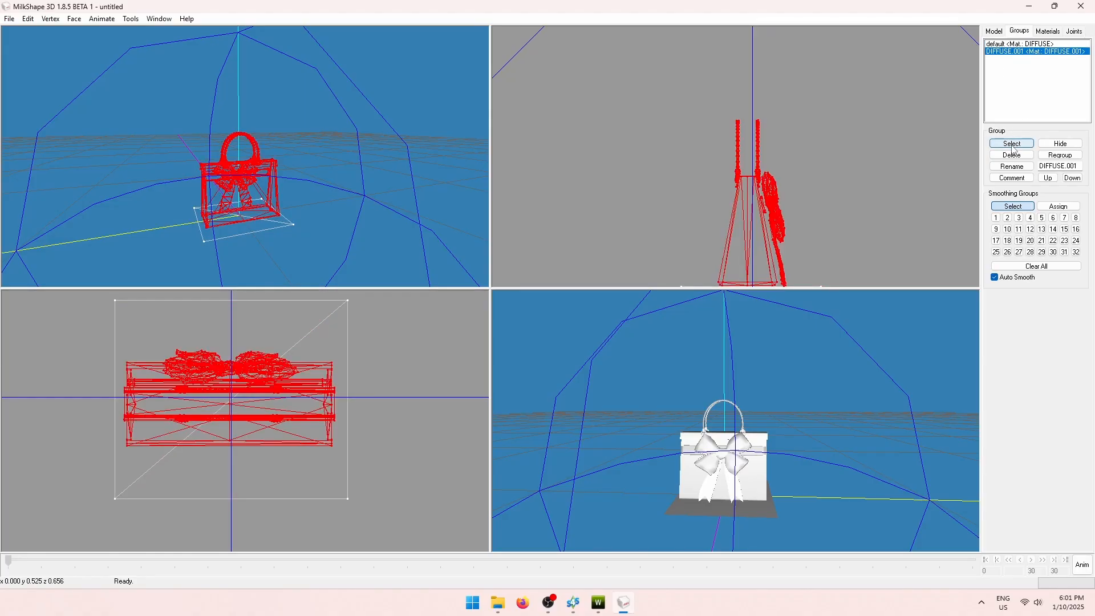
left_click(1013, 146)
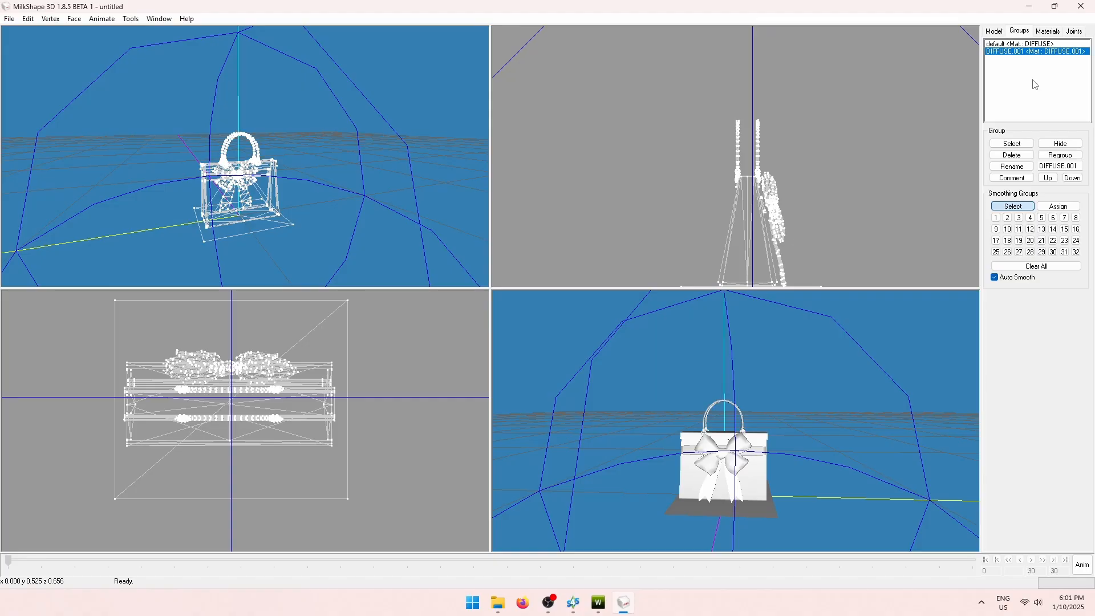
left_click(1025, 45)
left_click(1021, 52)
mouse_move(604, 599)
left_click(1012, 143)
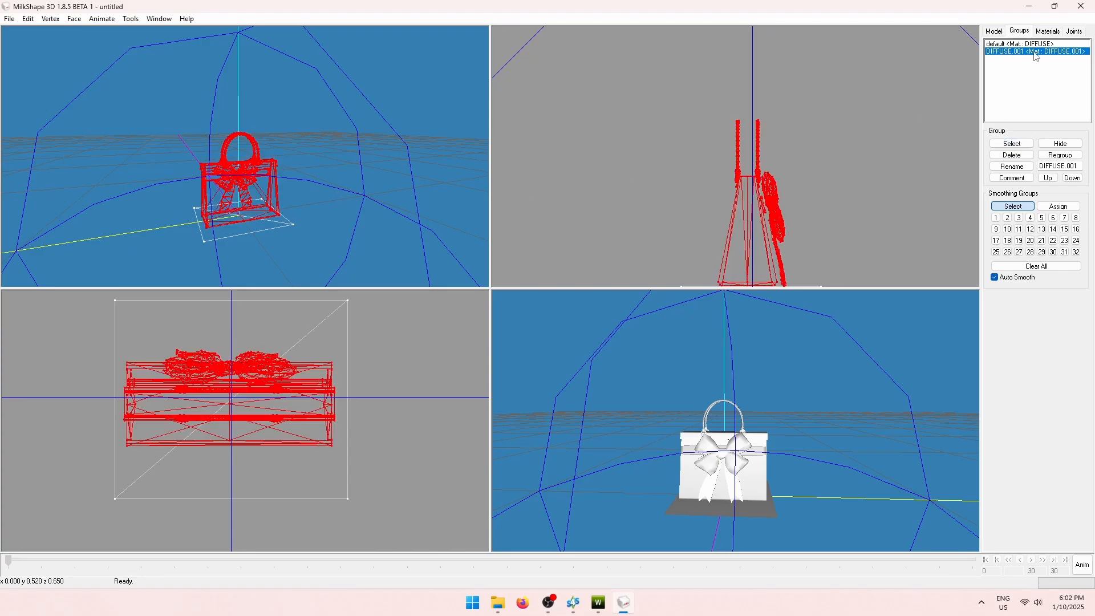
left_click_drag(379, 164, 337, 160)
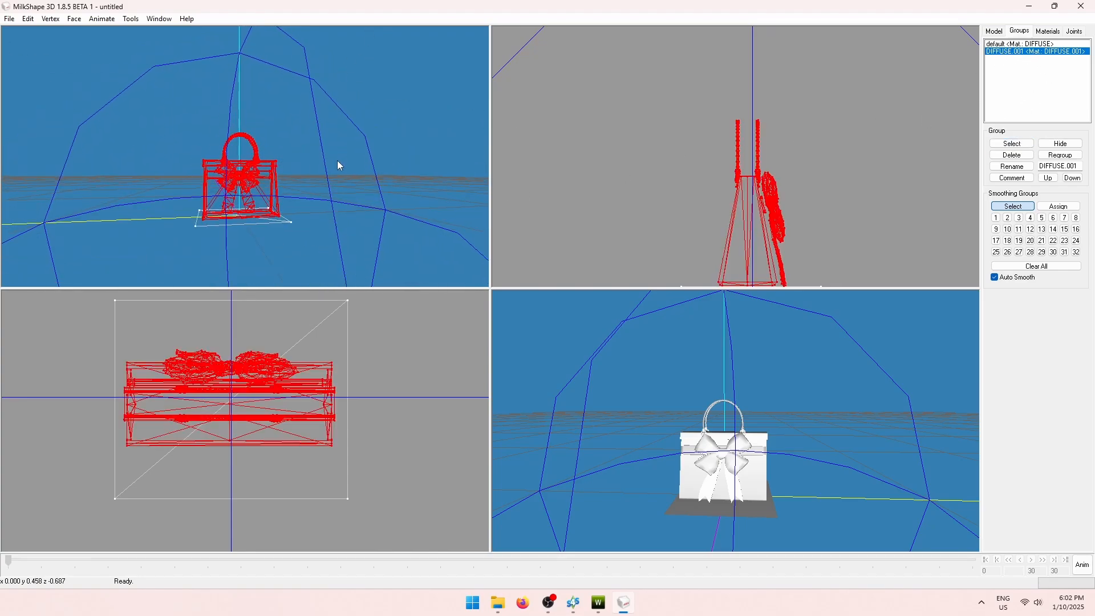
Assign the bag to joint 0xCD68F001 and begin a TSRW Object export named ts4_mesh.
left_click(1077, 32)
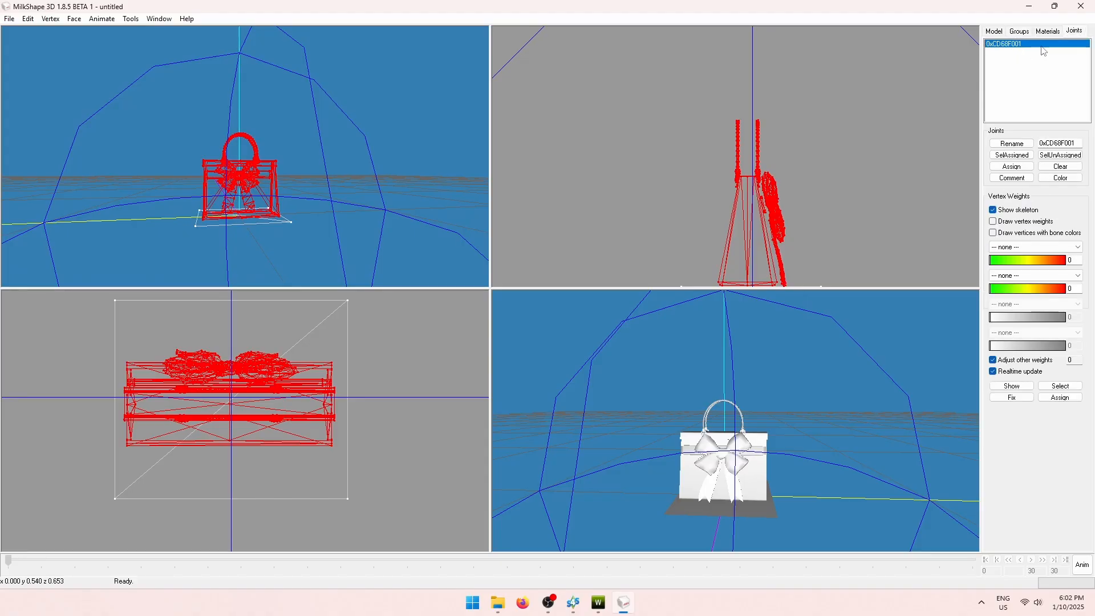
left_click(1005, 167)
left_click(9, 19)
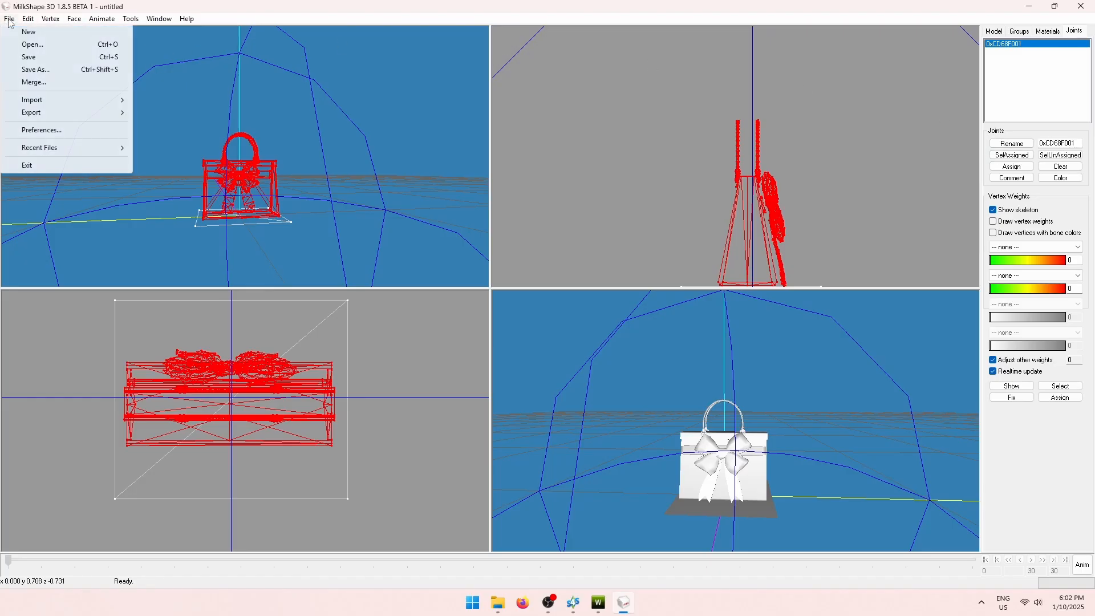
mouse_move(35, 113)
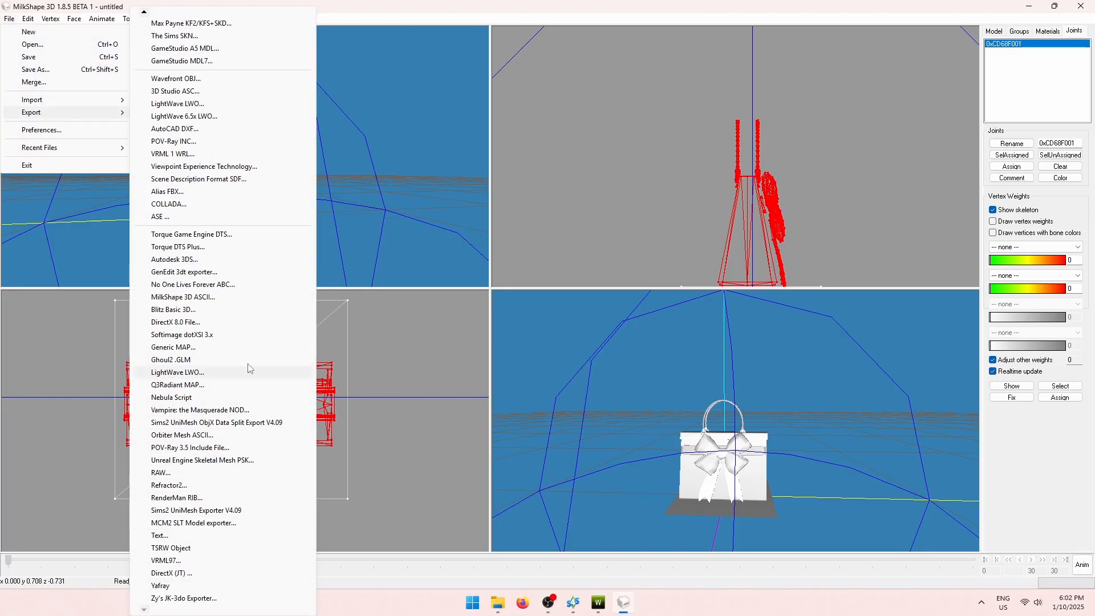
left_click(206, 549)
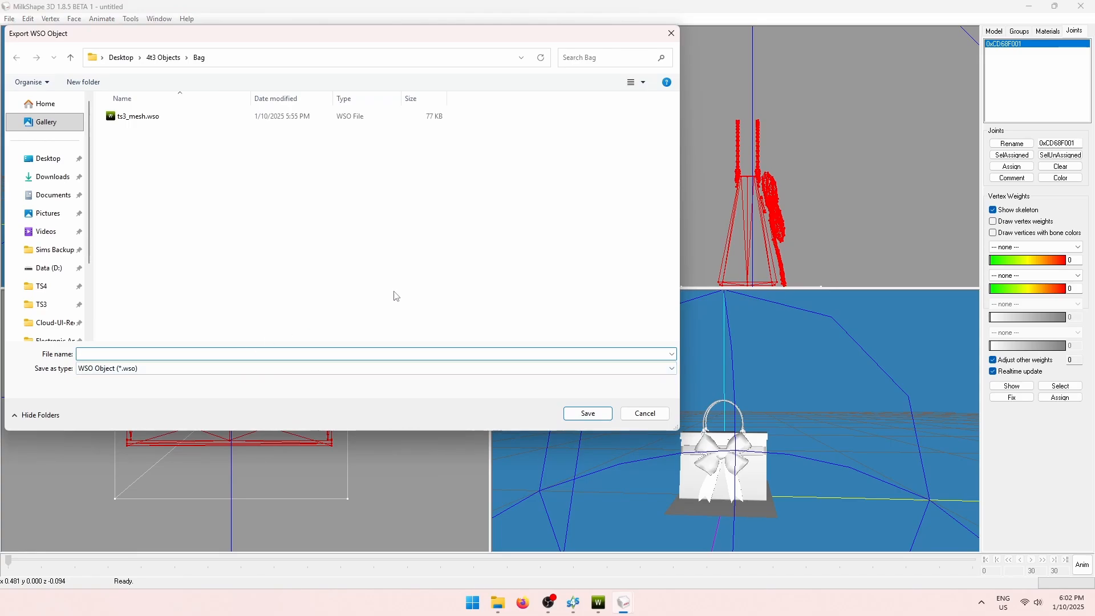
type("ts4_mesh")
Save ts4_mesh.wso and import it as TSR Workshop's High level of detail mesh.
left_click(598, 418)
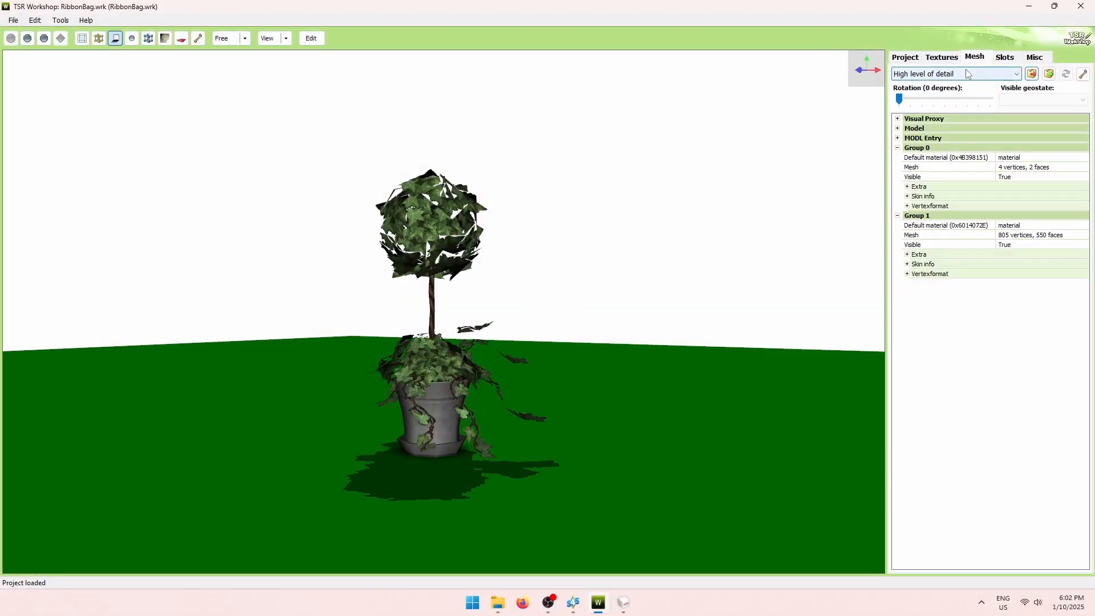
left_click(981, 74)
left_click(926, 86)
left_click(1051, 75)
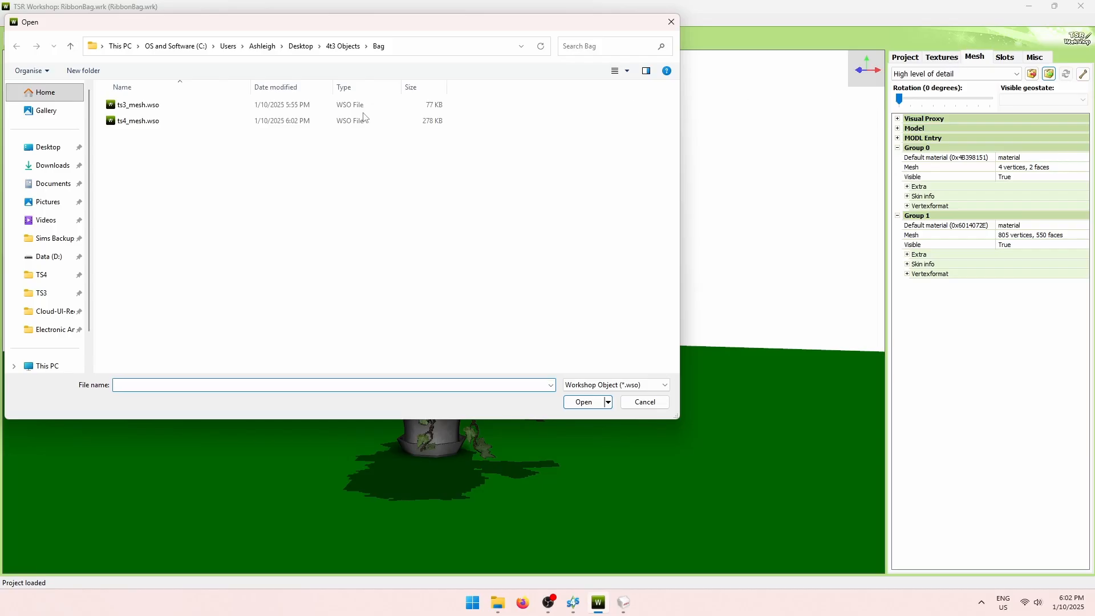
left_click(140, 122)
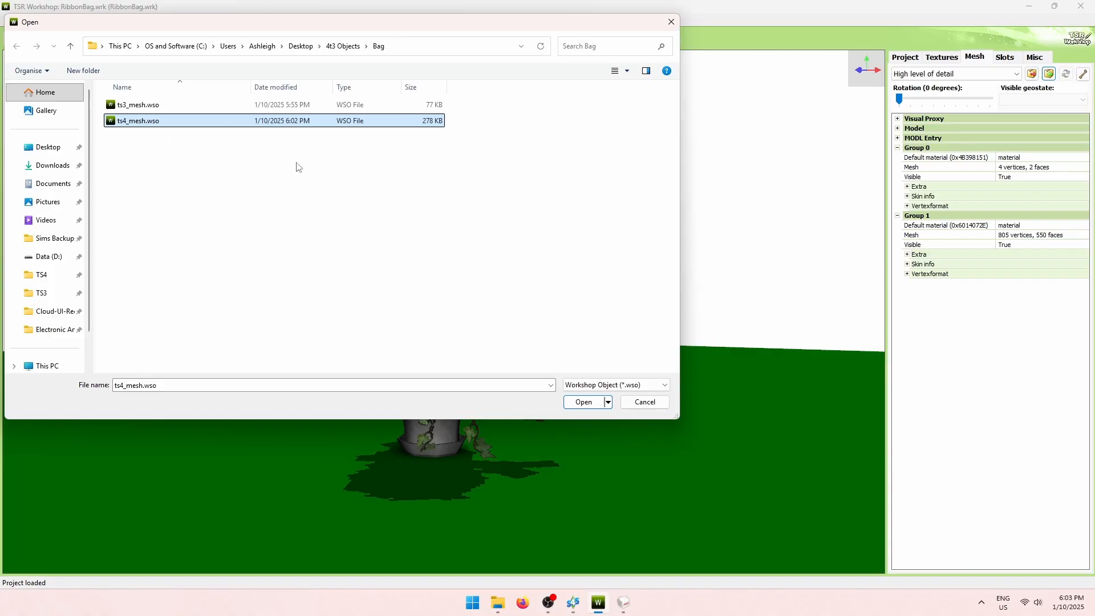
left_click(593, 403)
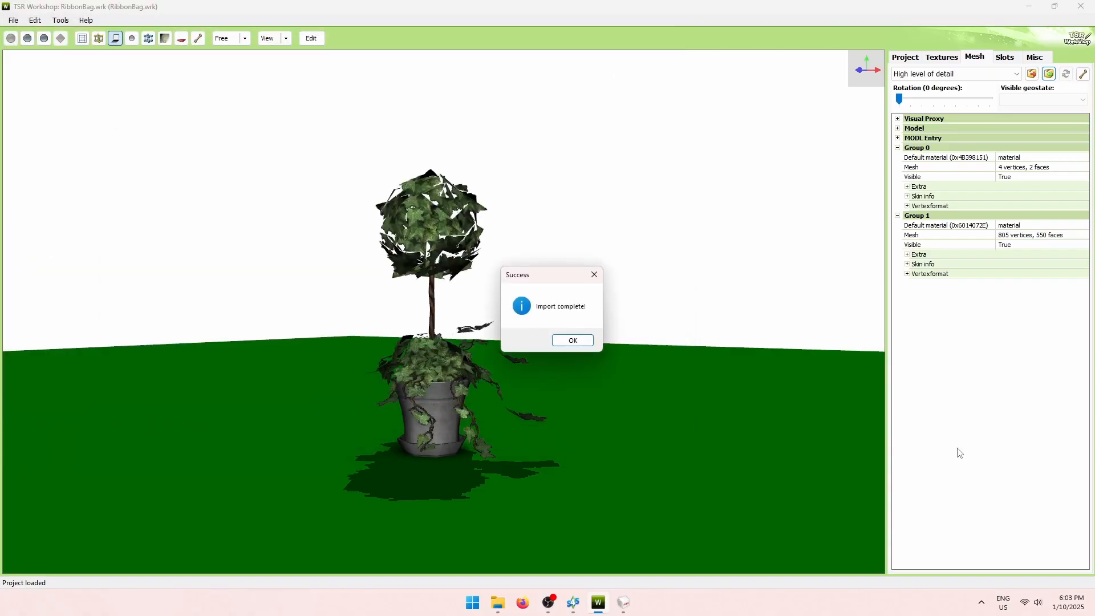
left_click(573, 340)
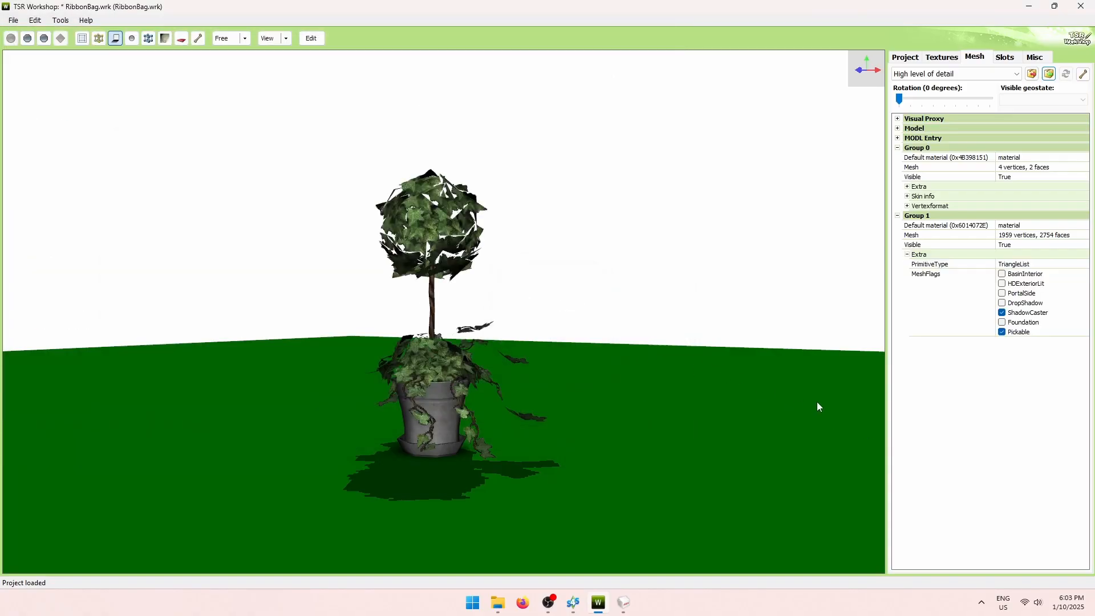
left_click_drag(541, 375, 602, 390)
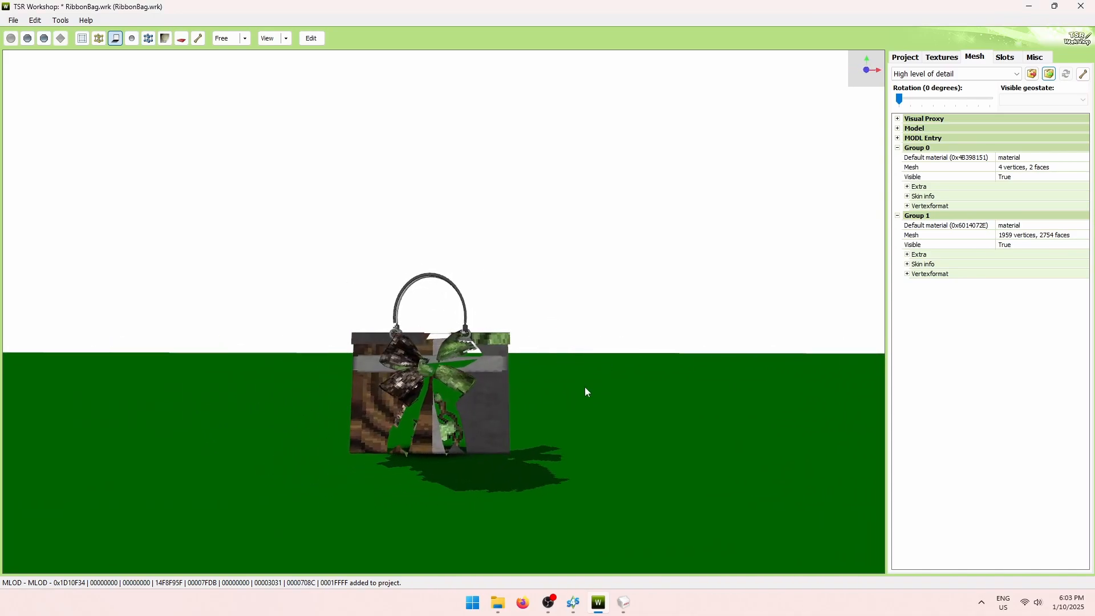
Switch the LOD dropdown between High and Medium, leave Medium selected, and return to MilkShape.
left_click(977, 74)
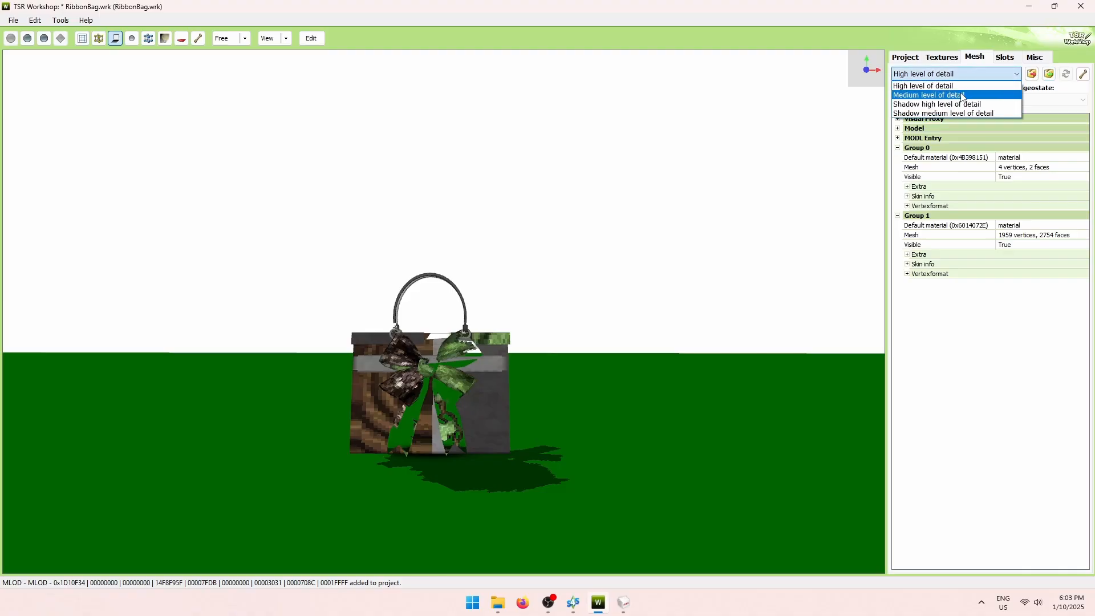
left_click(963, 96)
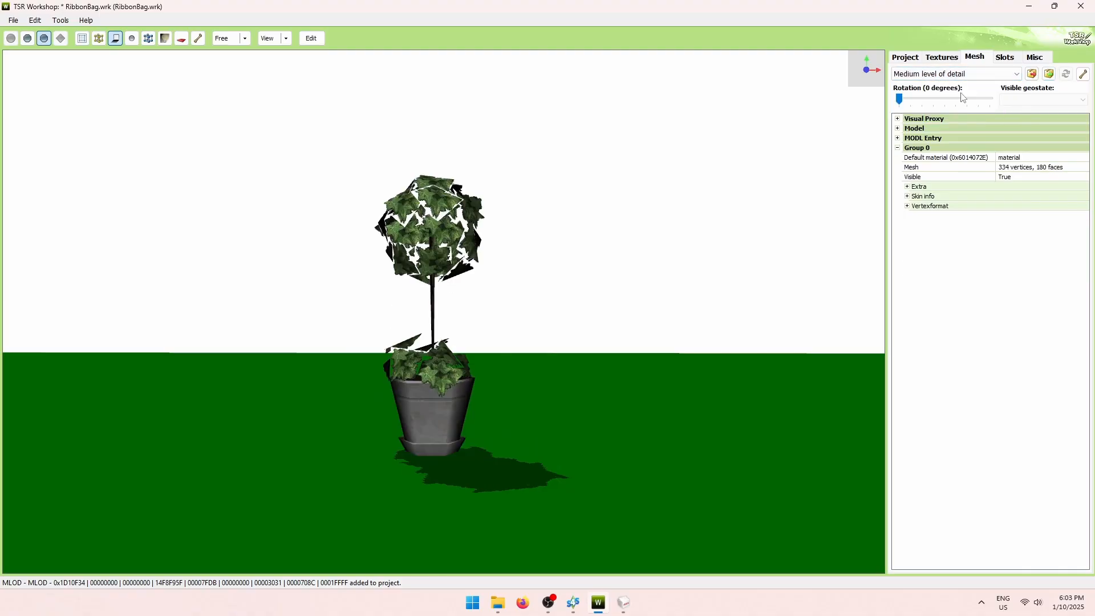
left_click(999, 78)
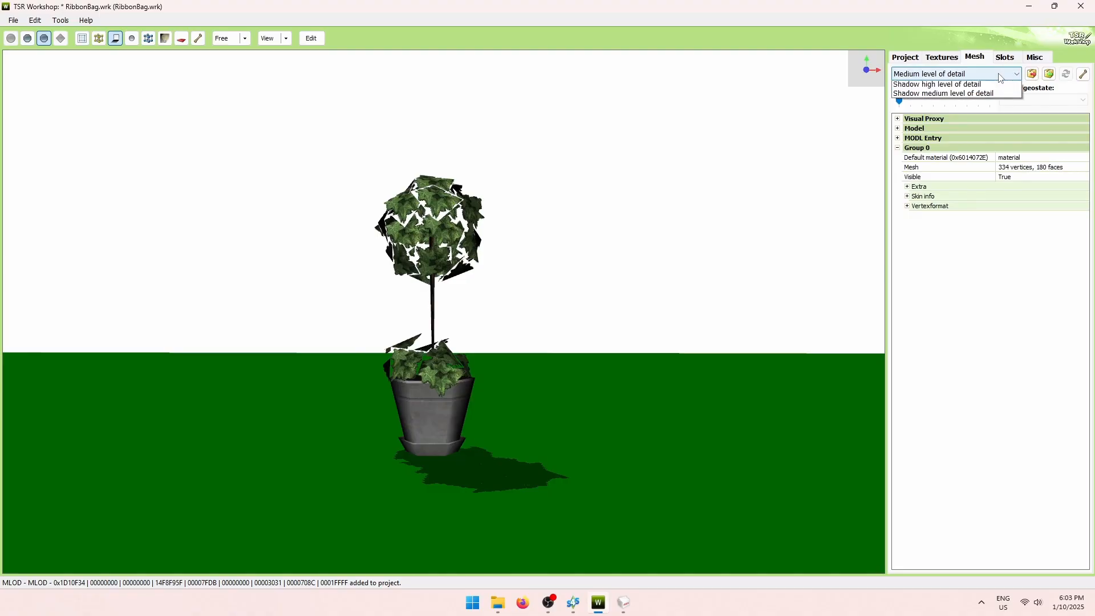
left_click(976, 95)
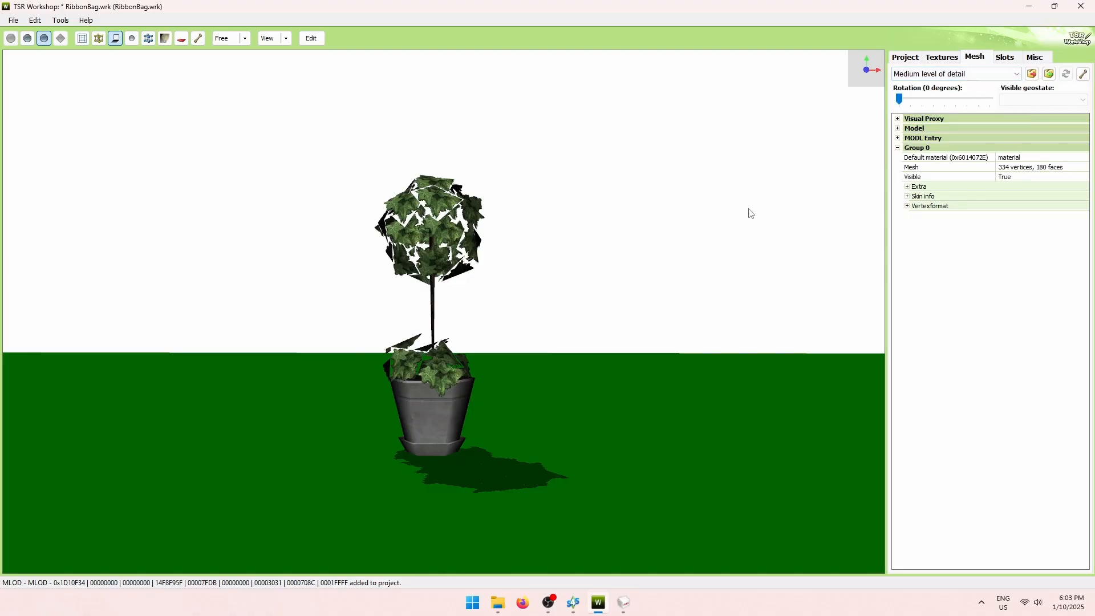
left_click(975, 75)
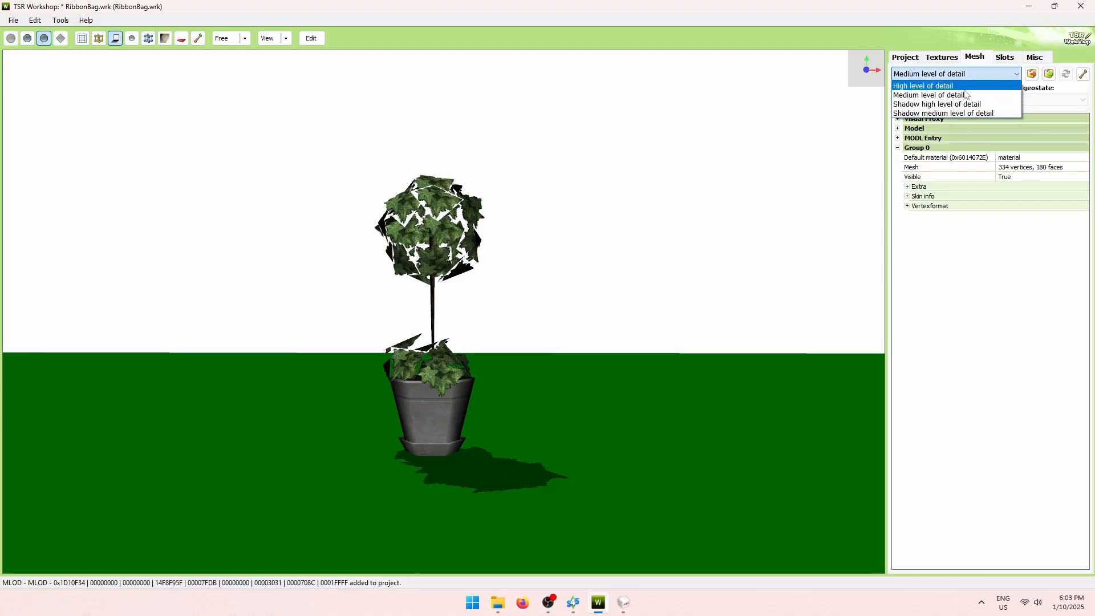
left_click(974, 84)
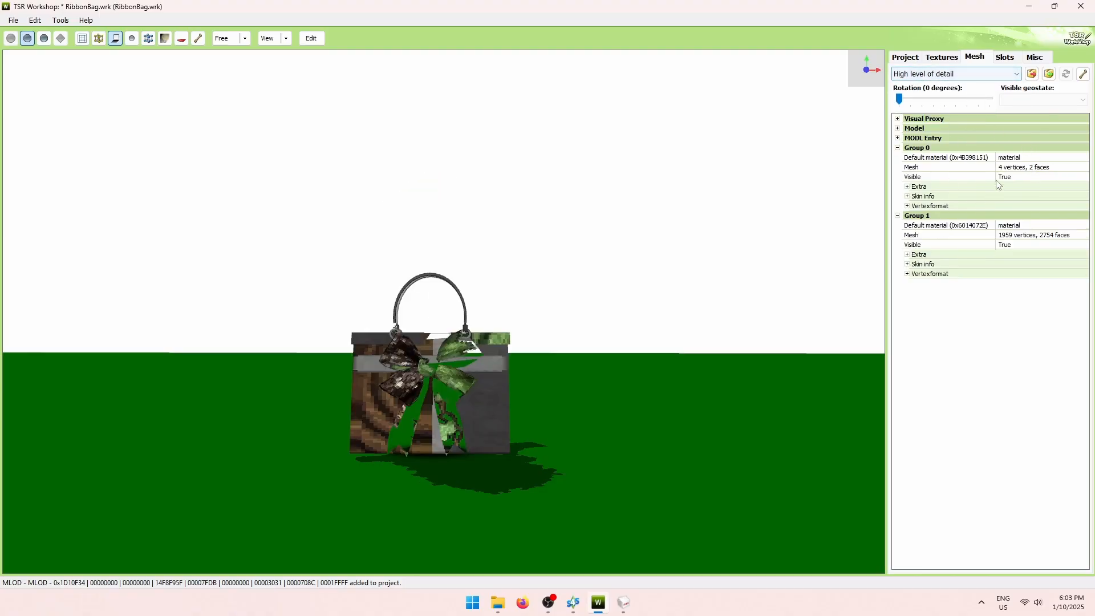
left_click(978, 75)
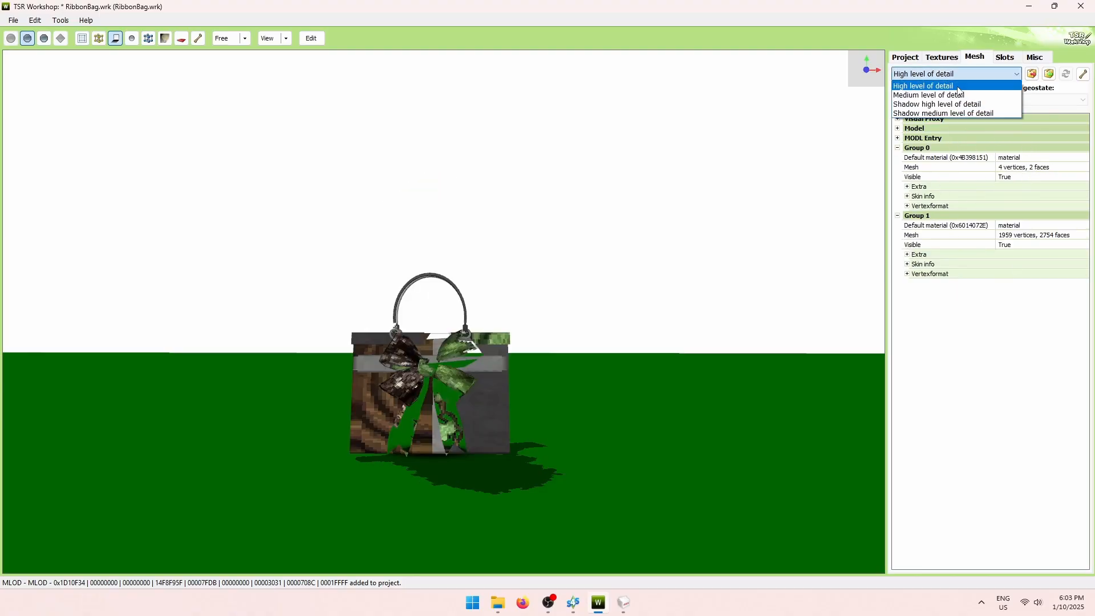
left_click(973, 93)
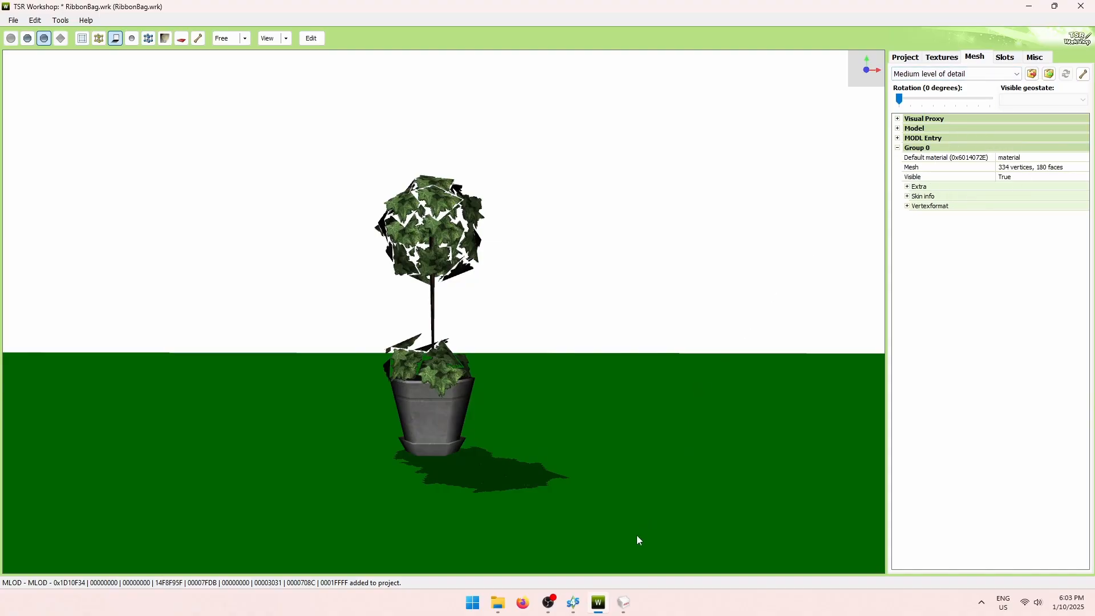
left_click(626, 601)
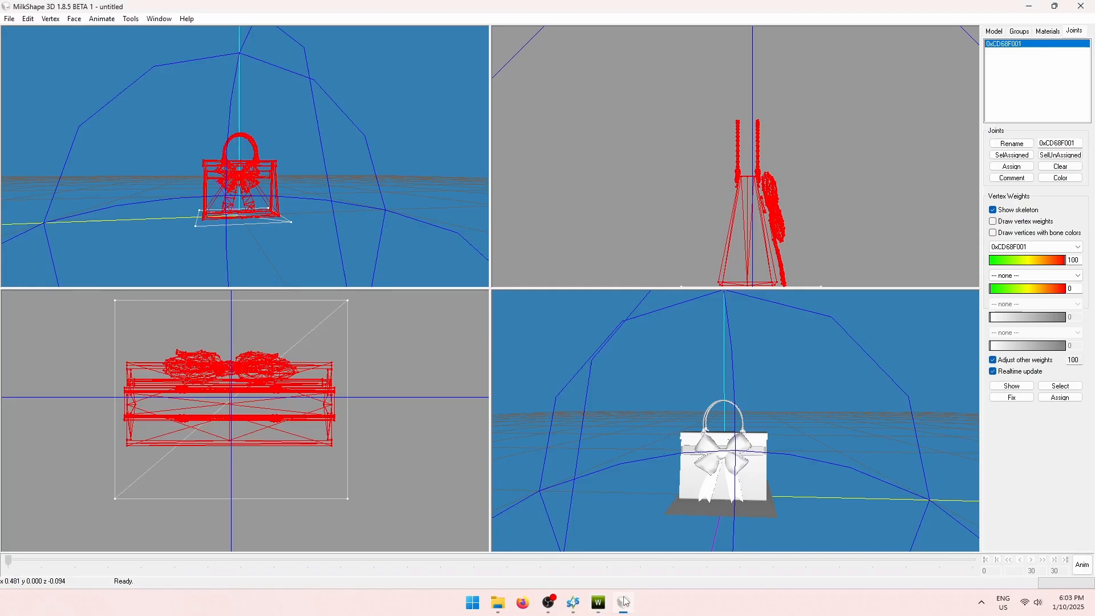
Delete the bag's default group so only DIFFUSE.001 remains.
left_click(1020, 30)
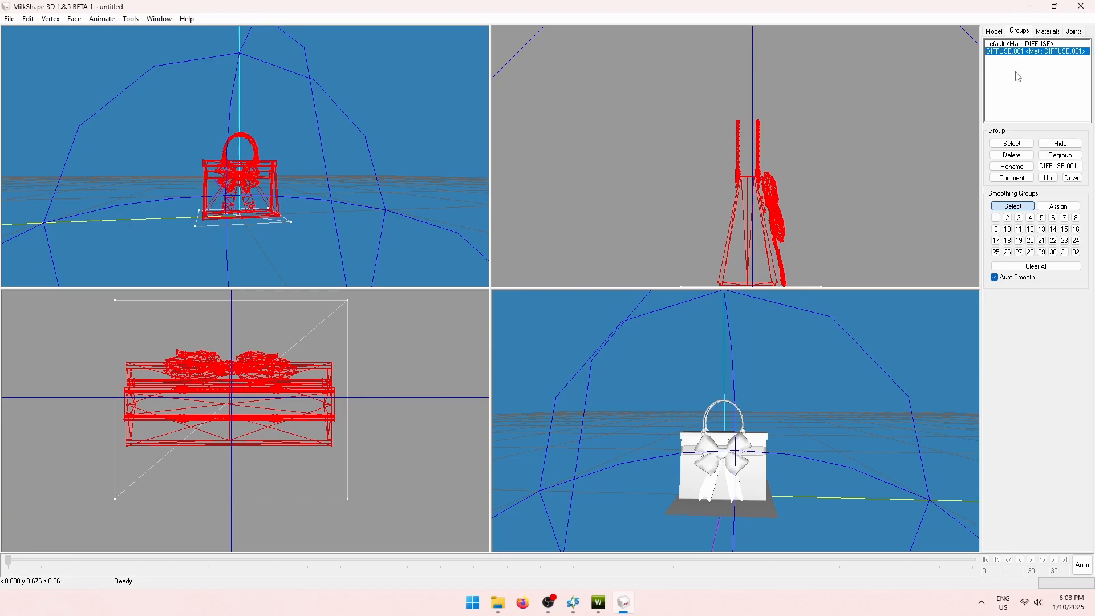
left_click(1023, 145)
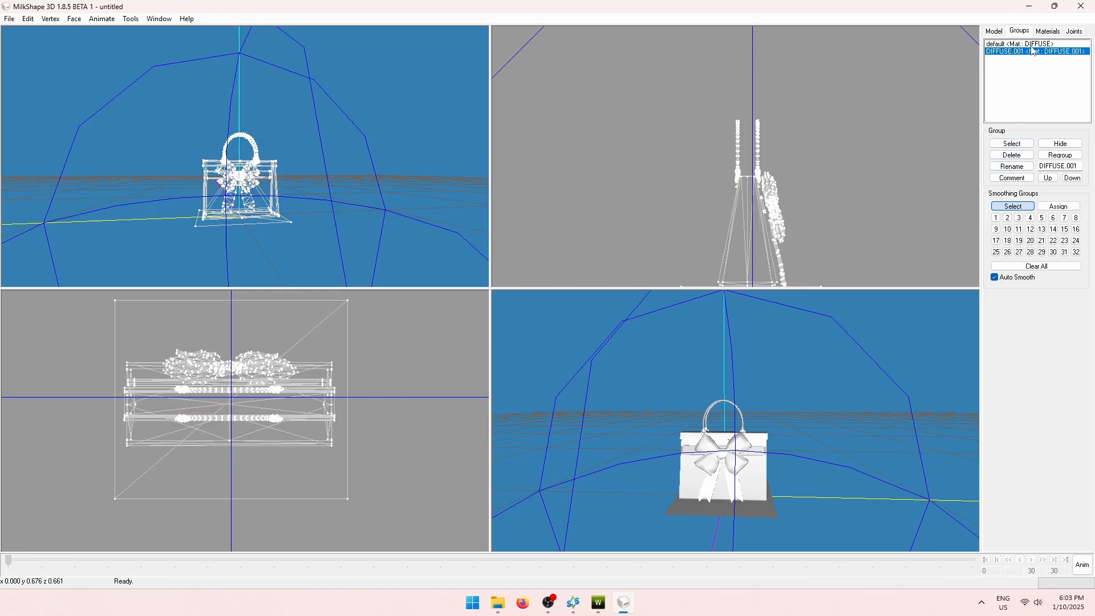
left_click(1021, 44)
left_click(1012, 144)
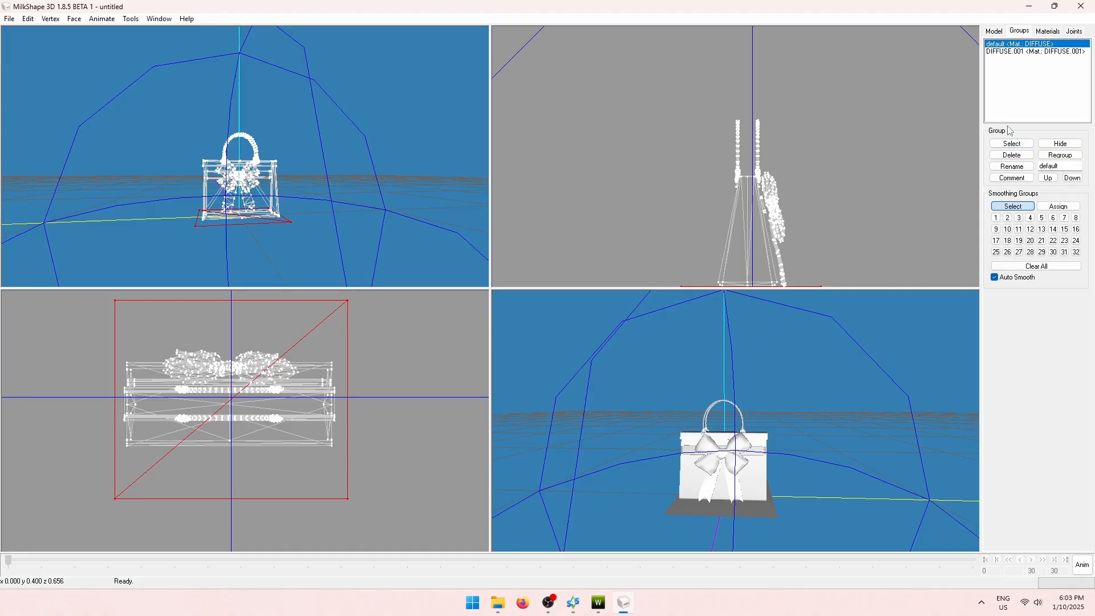
left_click(1016, 160)
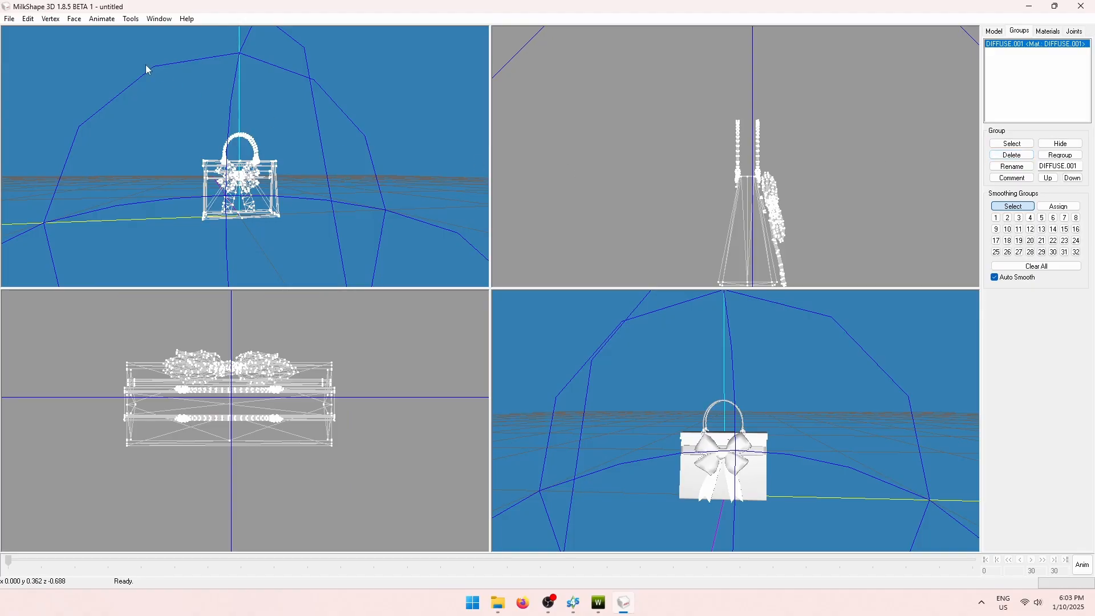
Export the model as TSRW Object ts4_mesh_medium.wso.
left_click(9, 19)
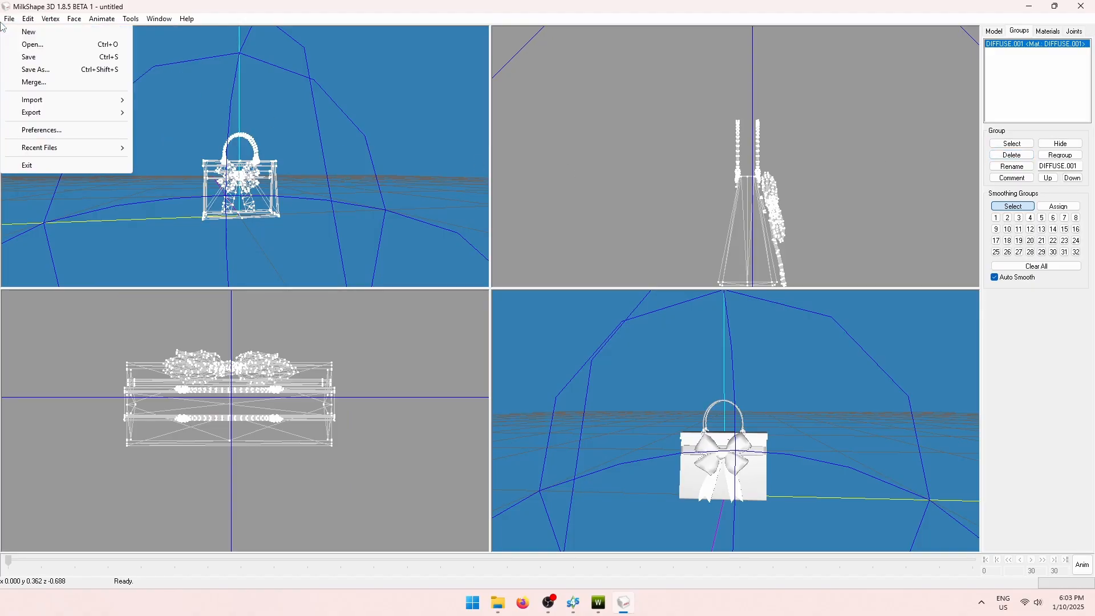
mouse_move(48, 119)
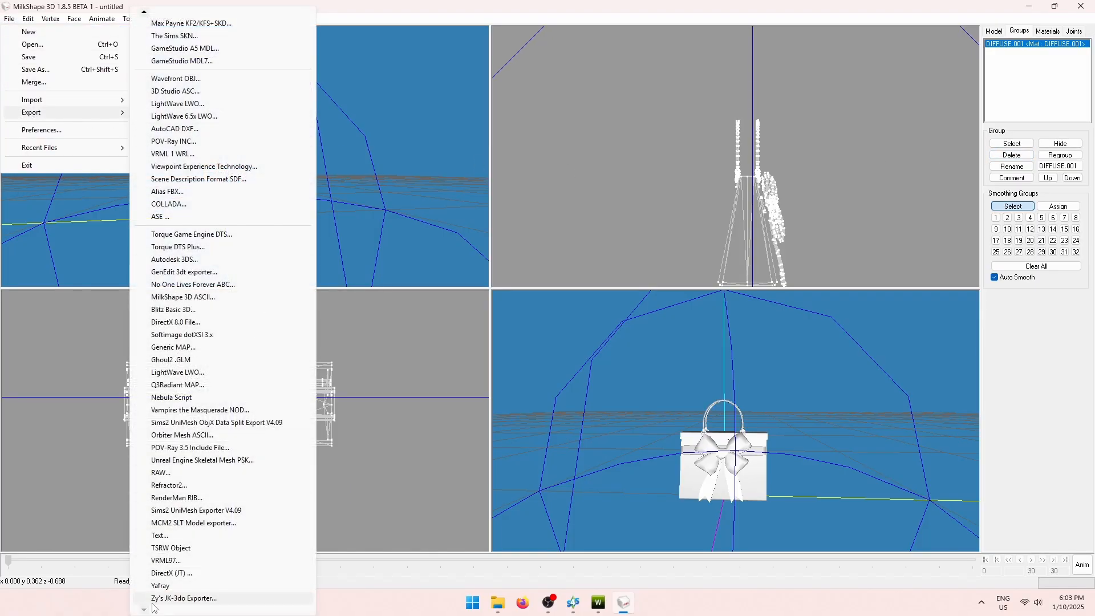
left_click(191, 549)
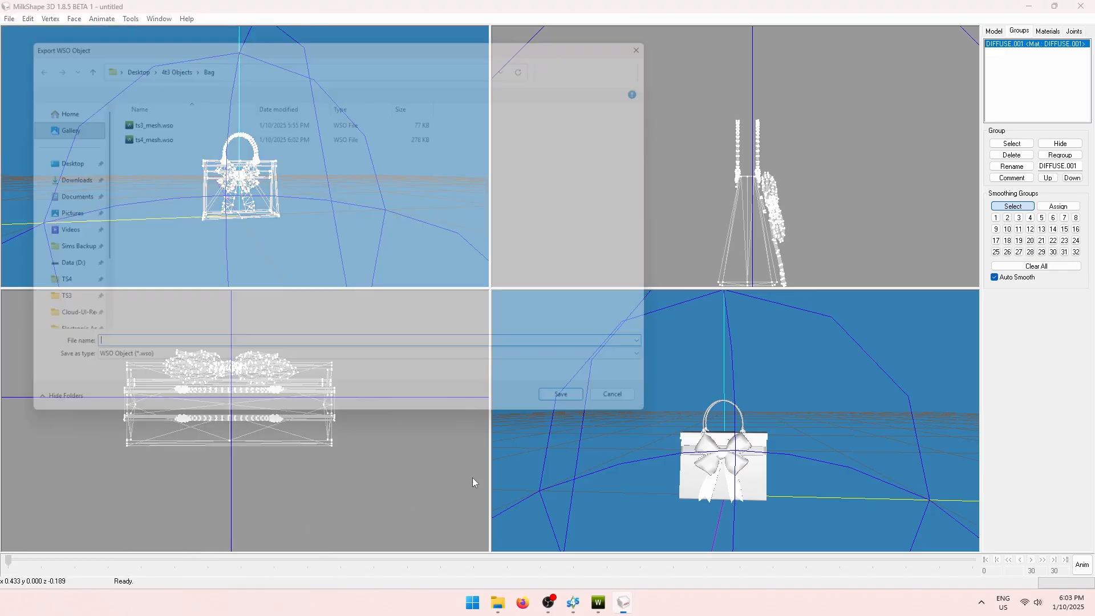
type("ts")
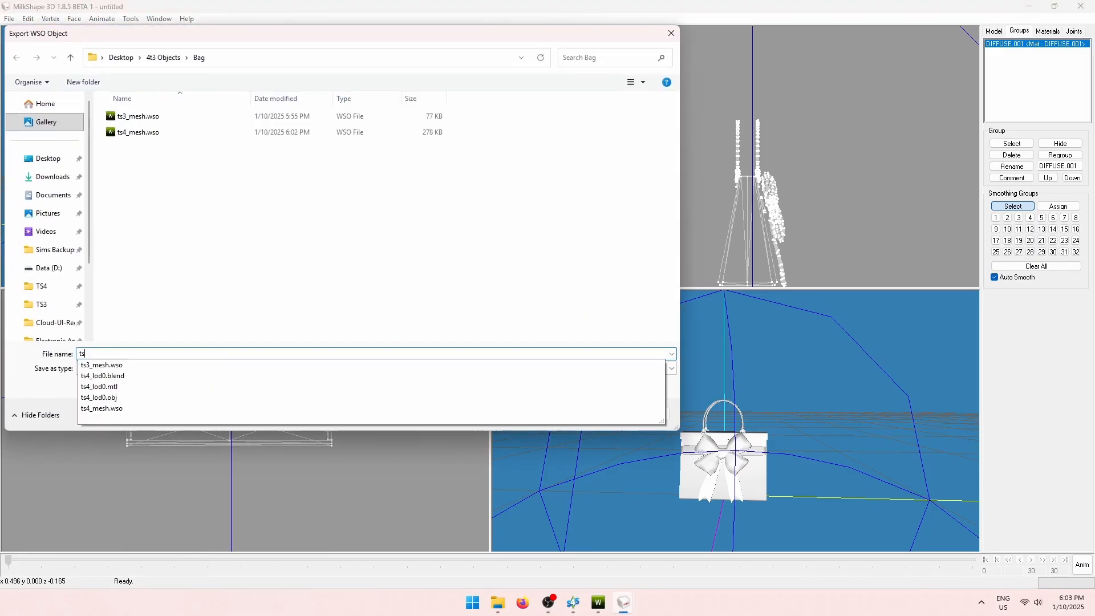
type("4_mesh_medium")
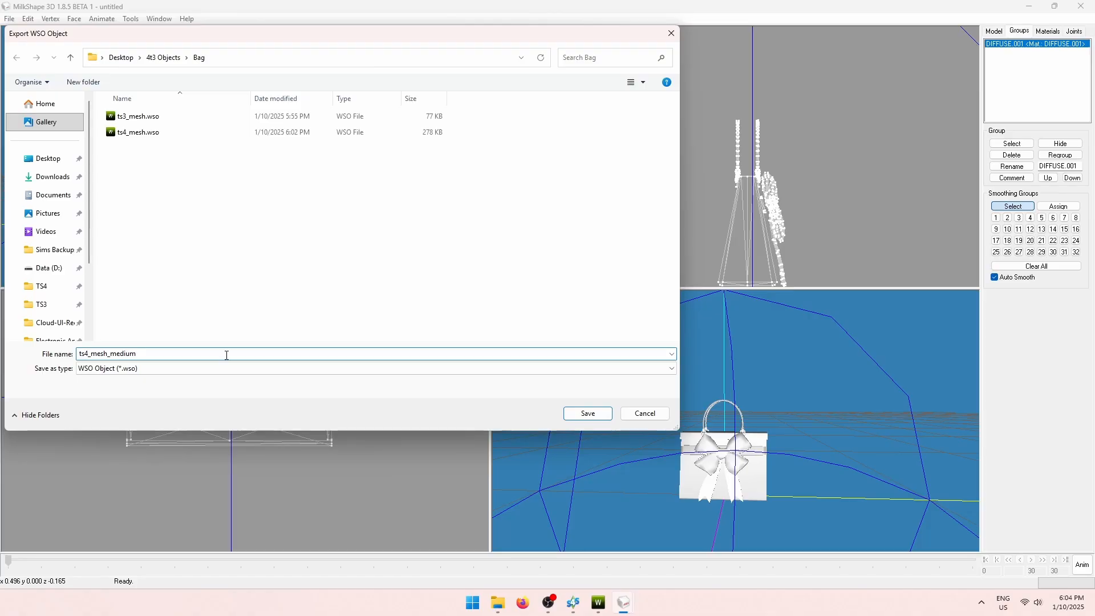
left_click(589, 413)
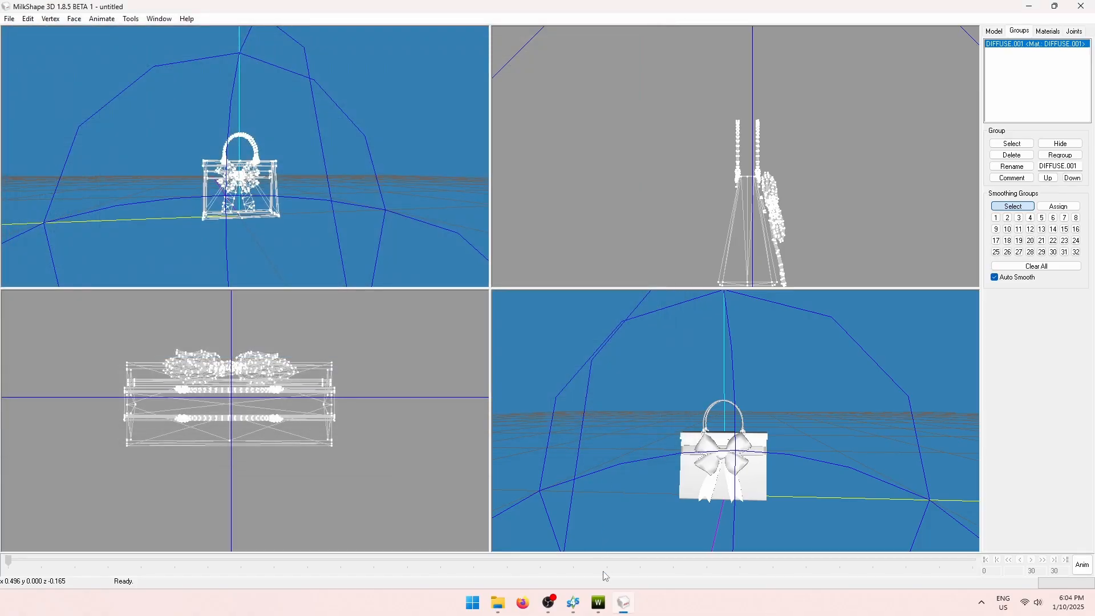
Import ts4_mesh_medium.wso into the Medium level of detail and confirm the success message.
mouse_move(598, 603)
left_click(631, 545)
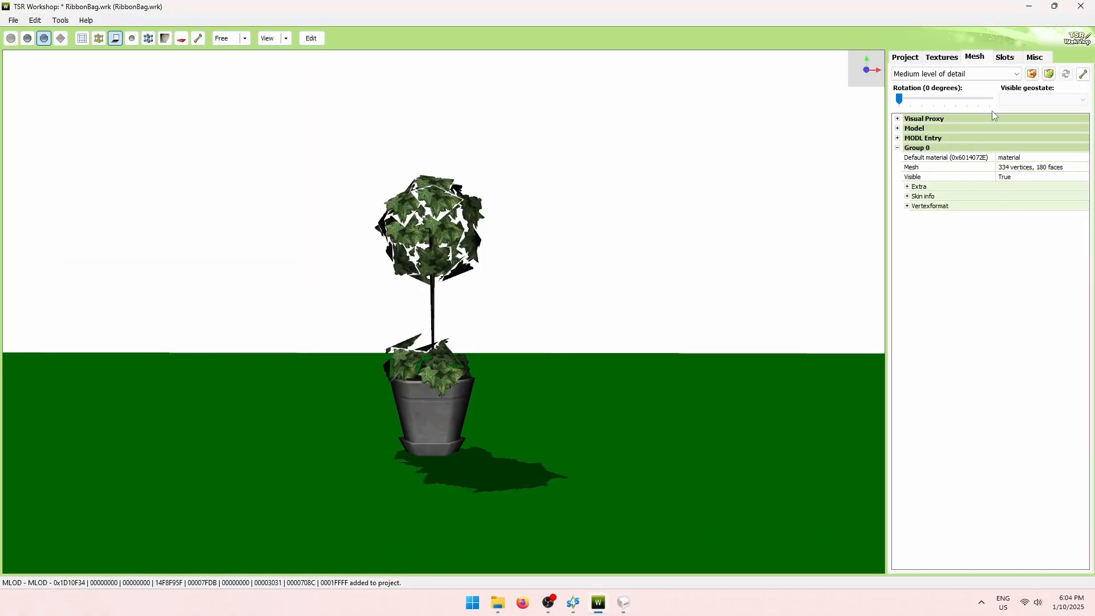
left_click(983, 74)
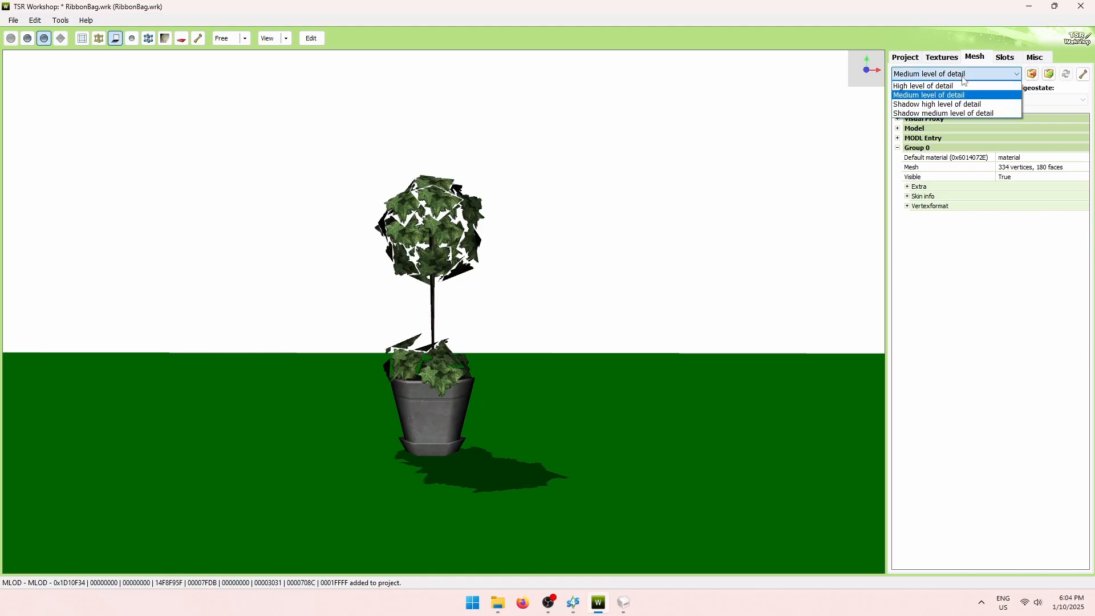
left_click(984, 83)
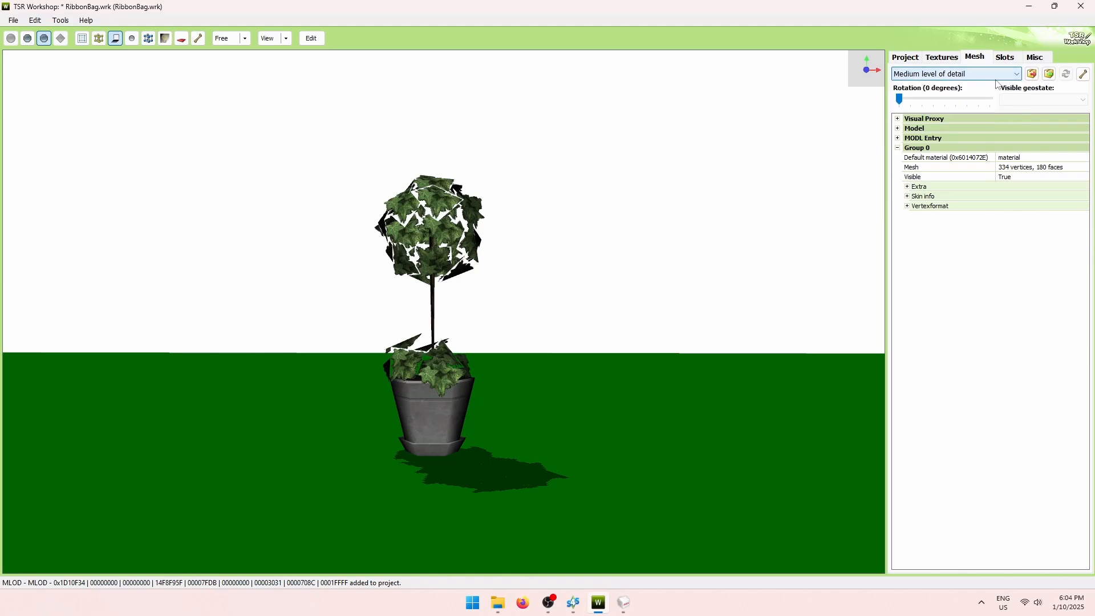
left_click(1049, 74)
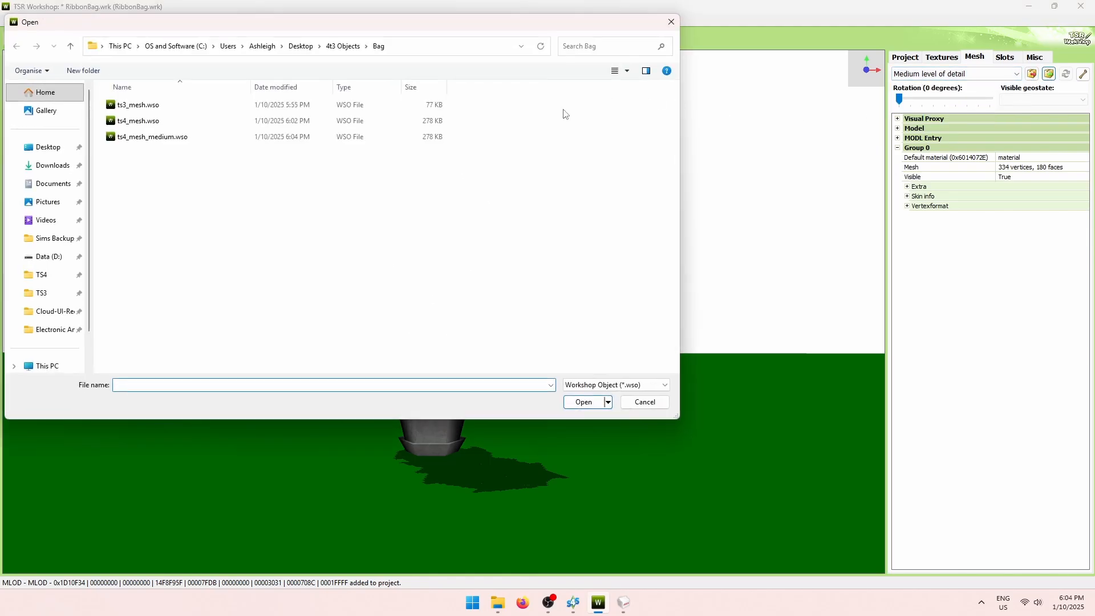
left_click(220, 137)
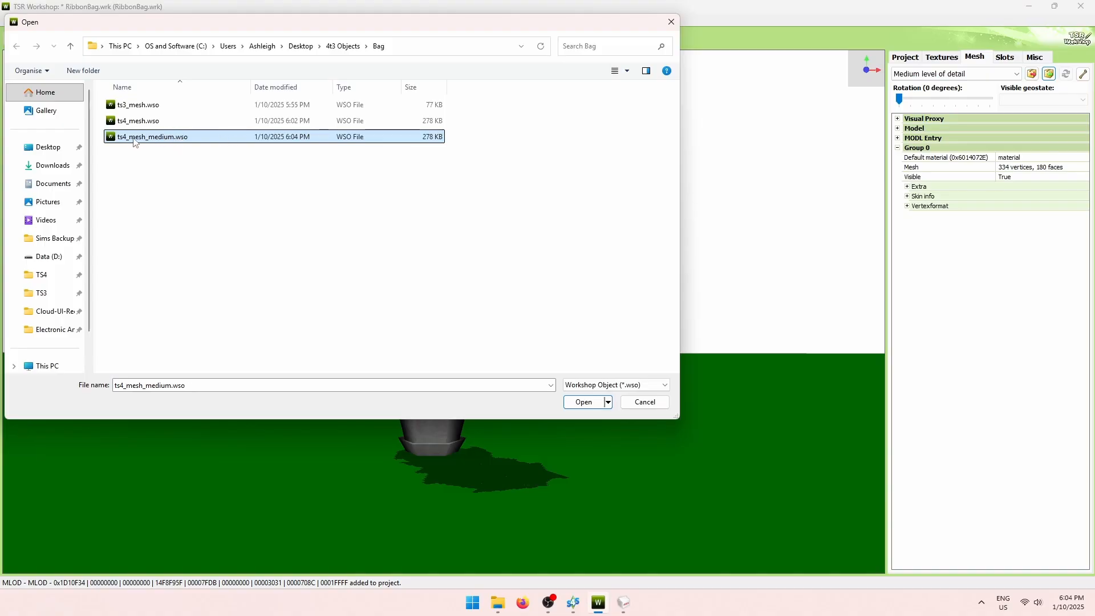
left_click(583, 403)
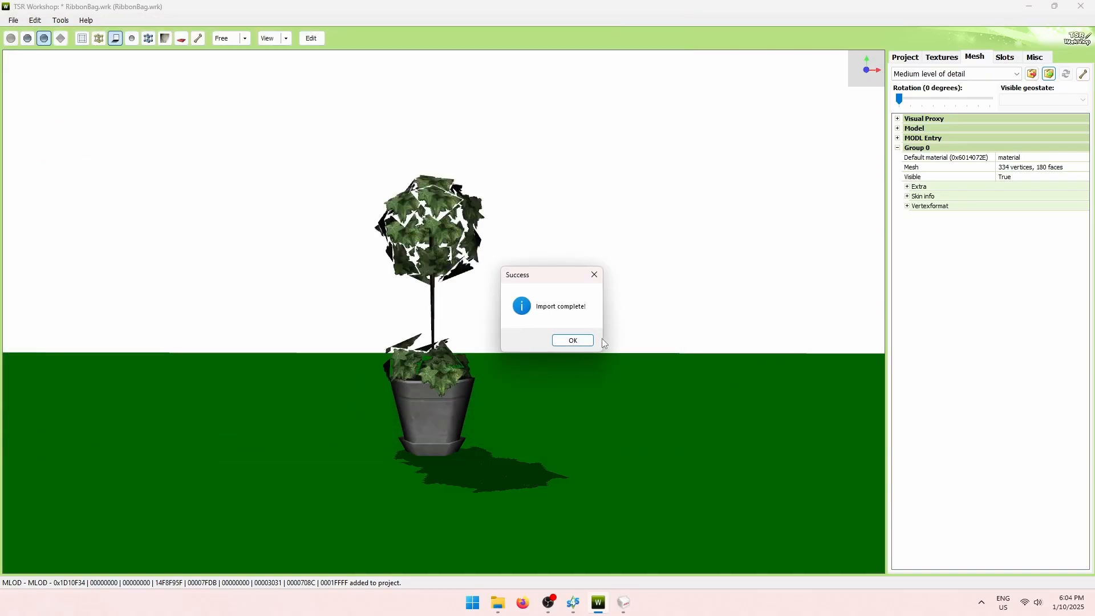
key("Return")
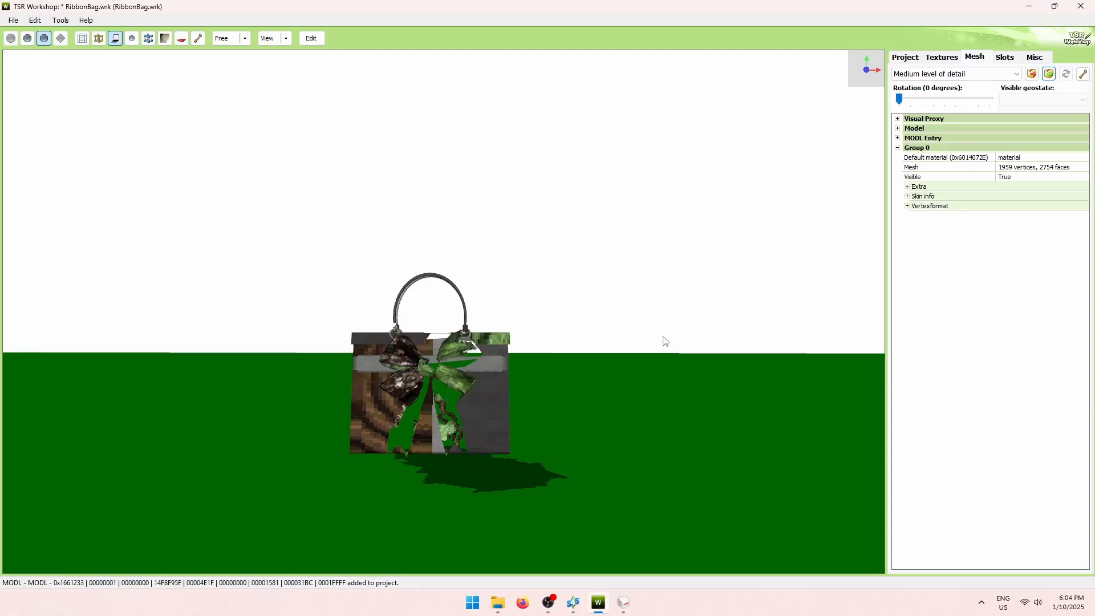
In Sims 4 Studio's mesh details, compare LOD 1 (Medium) with LOD 0 (High): 1963 vertices, 2756 polygons.
left_click(573, 603)
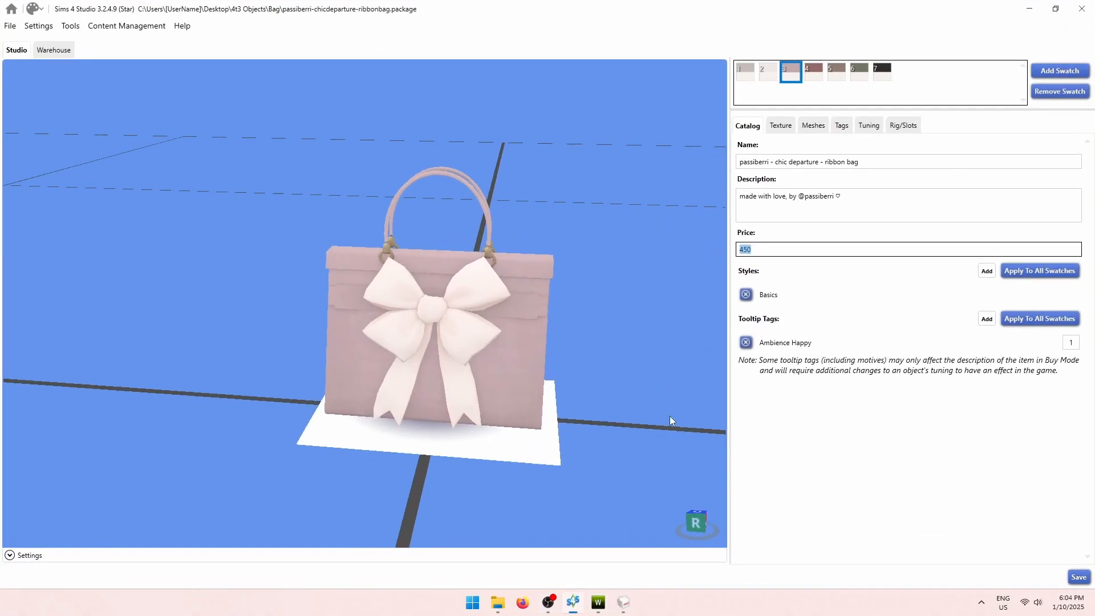
left_click(815, 126)
left_click(919, 158)
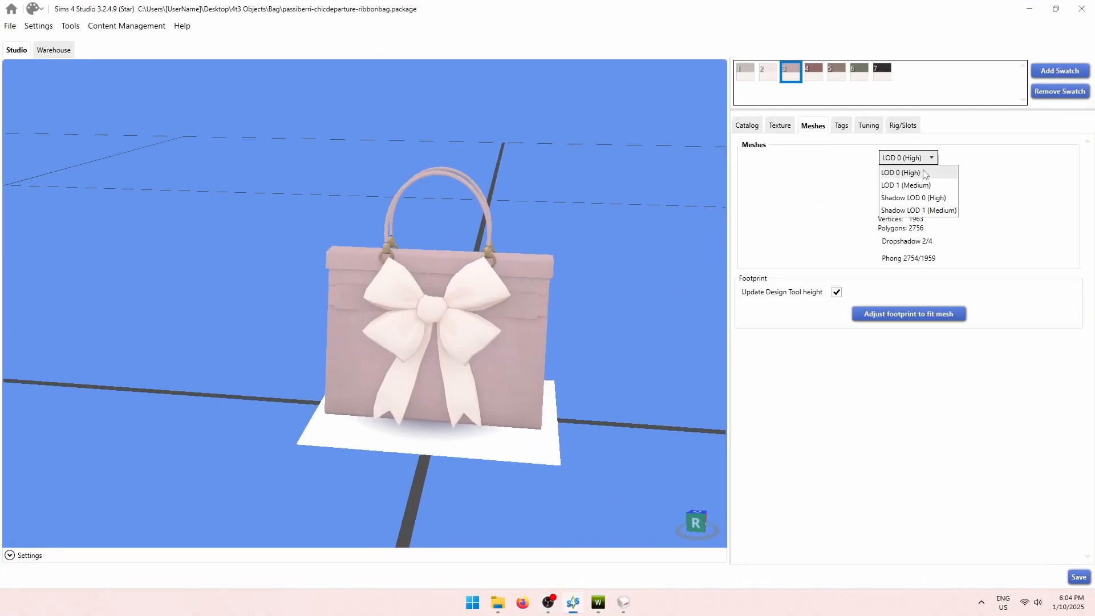
left_click(916, 181)
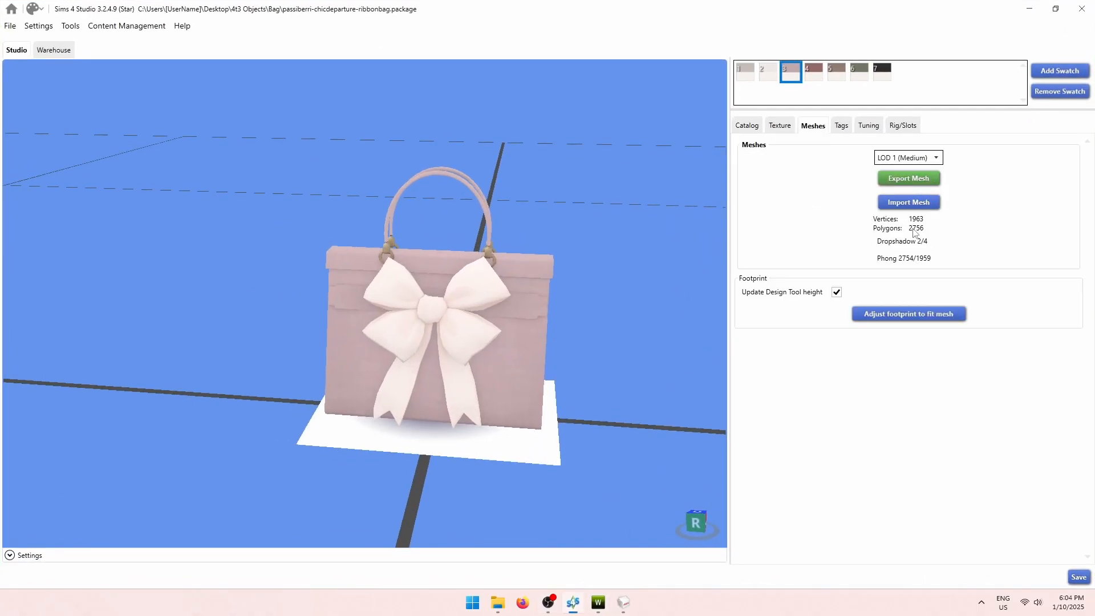
left_click(921, 158)
left_click(920, 170)
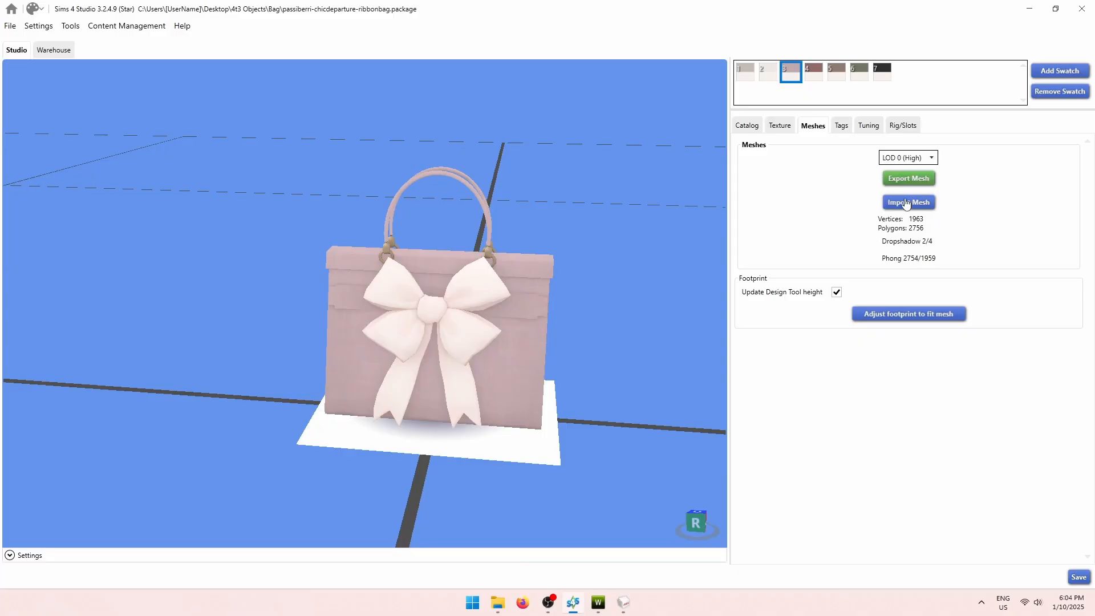
left_click(908, 159)
left_click(925, 158)
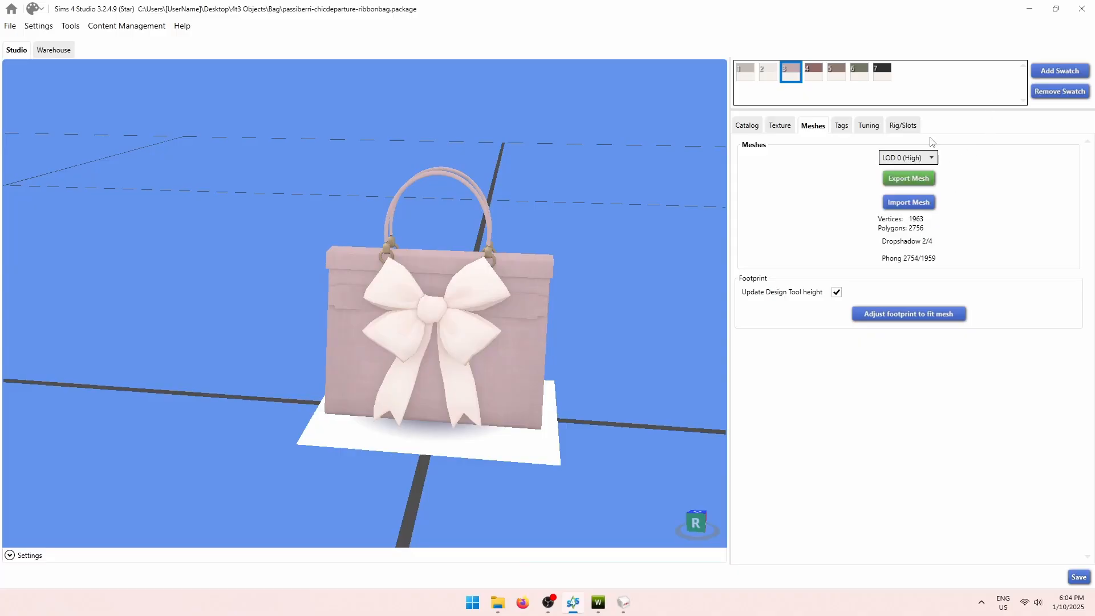
Back in TSR Workshop, show the Shadow high level of detail and orbit around its 416-vertex shadow mesh.
left_click(1031, 8)
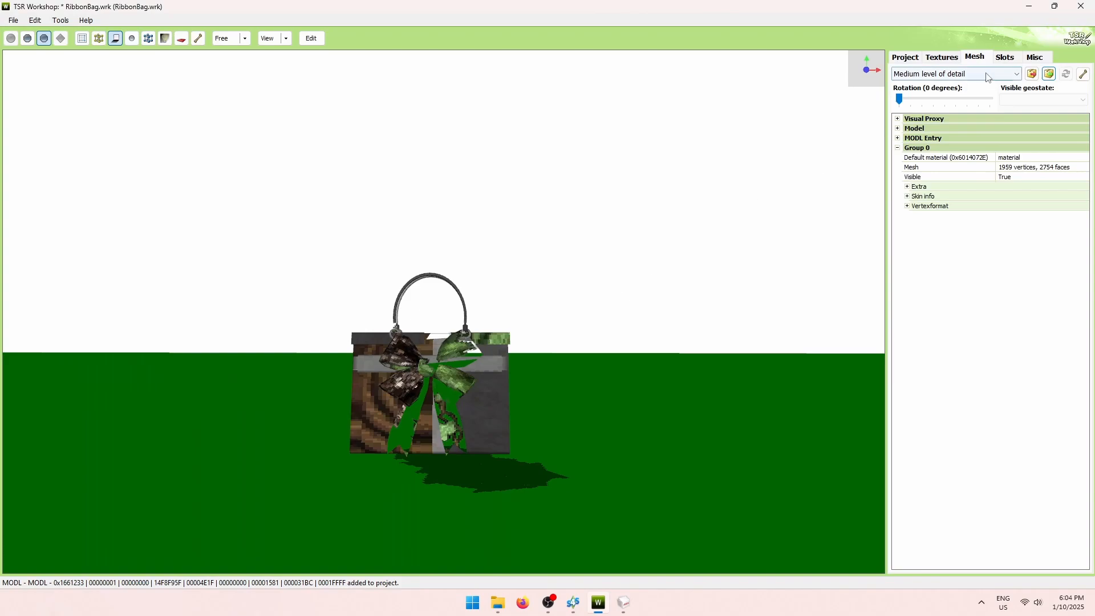
left_click(961, 75)
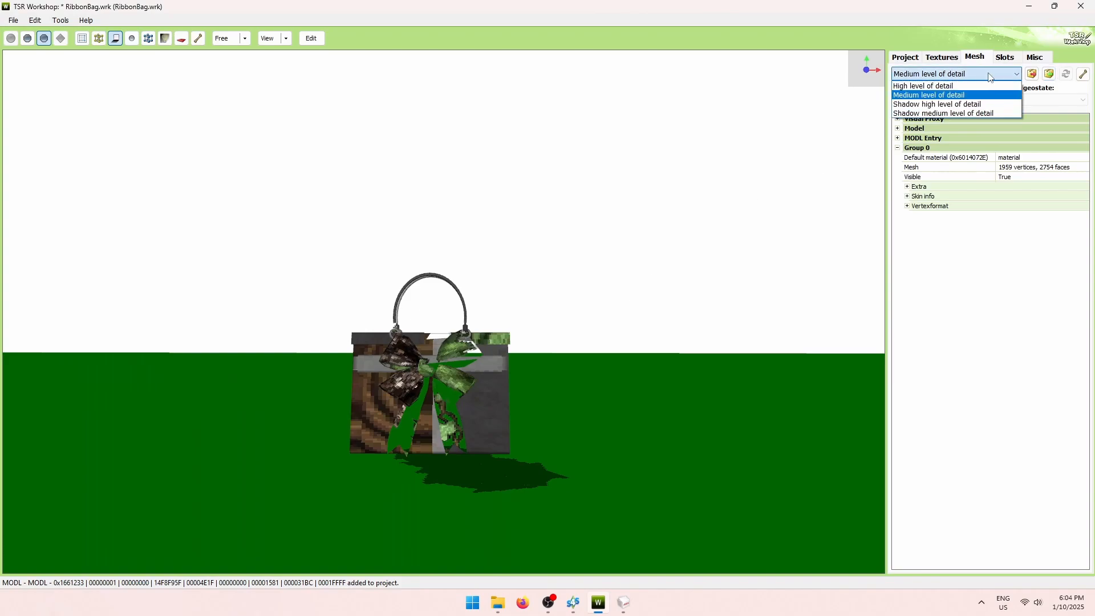
left_click(978, 105)
left_click_drag(646, 378, 781, 476)
left_click_drag(520, 379, 295, 339)
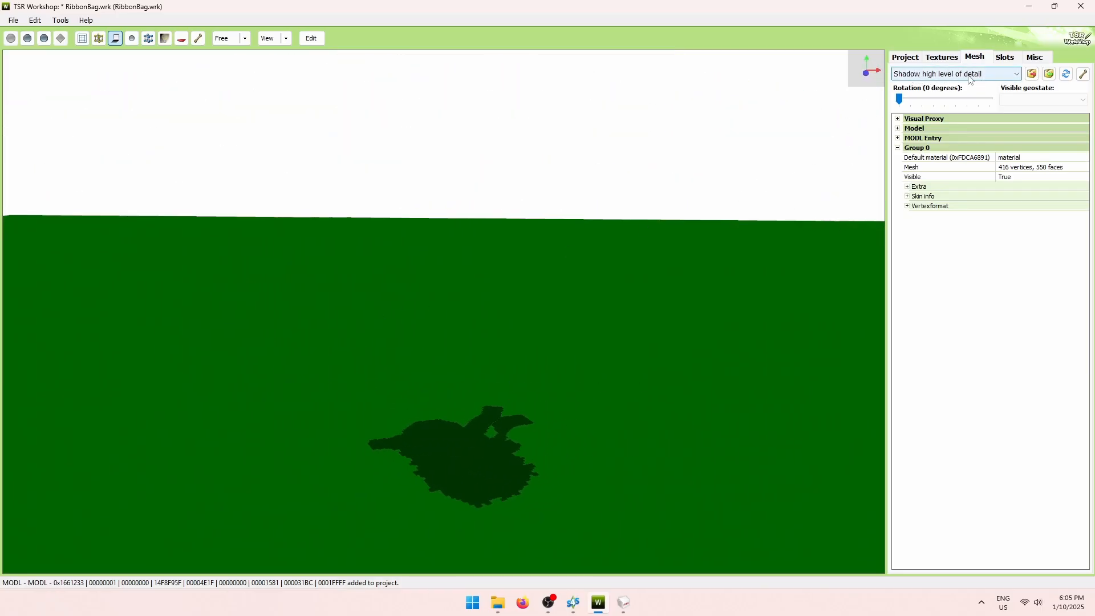
Assign only the High detail 1959-vertex, 2754-face bag mesh to shadow high, then orbit to check the shadow.
left_click(1066, 75)
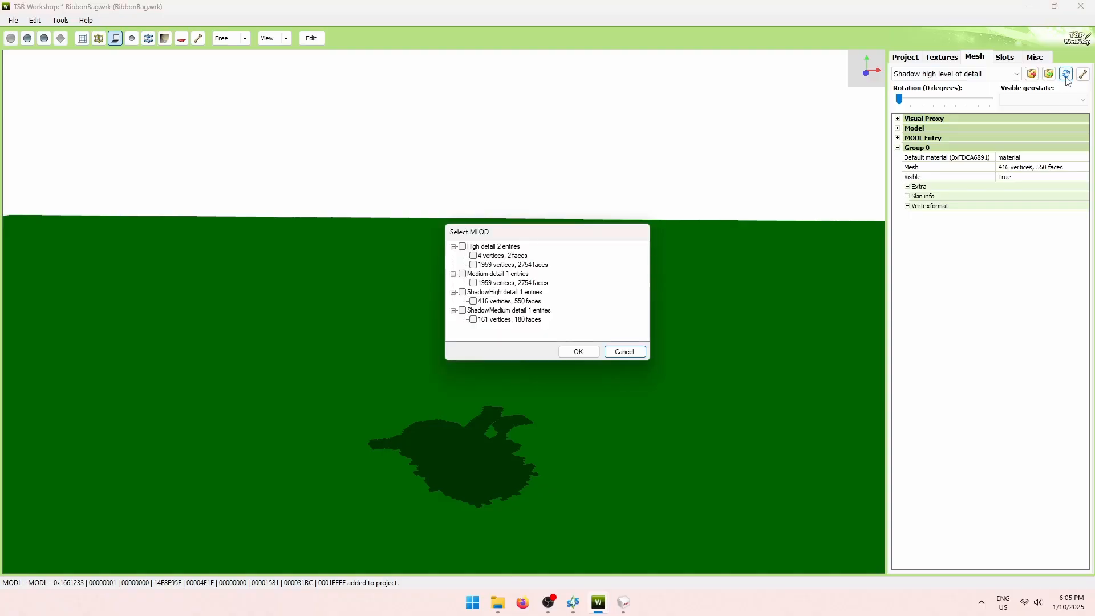
left_click(463, 247)
left_click(462, 247)
left_click(474, 265)
left_click(577, 352)
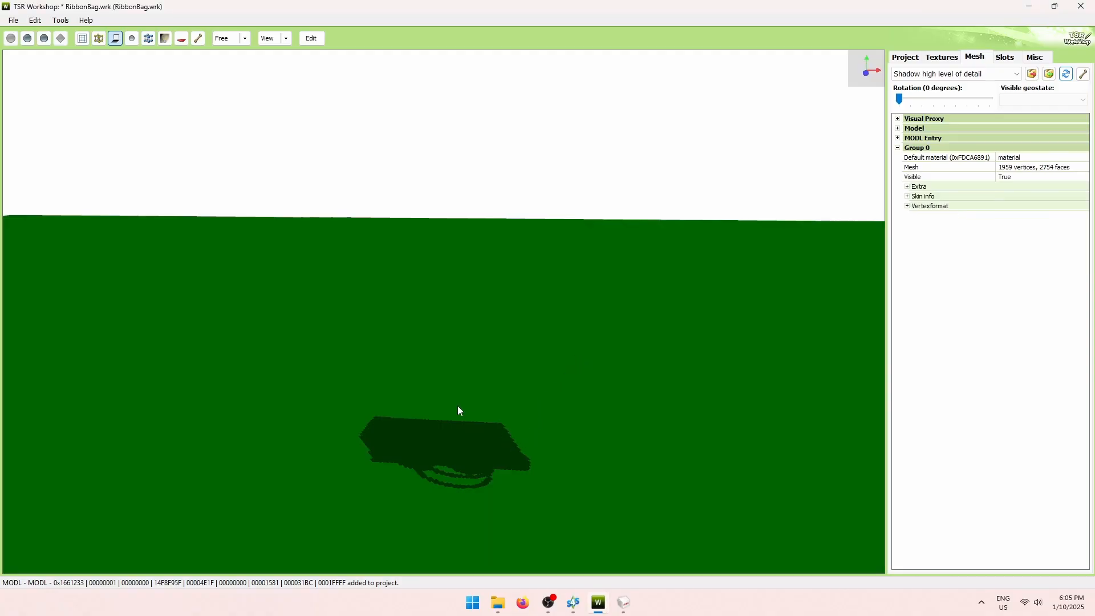
mouse_move(458, 406)
left_mouse_down()
mouse_move(464, 482)
mouse_move(442, 421)
left_mouse_up()
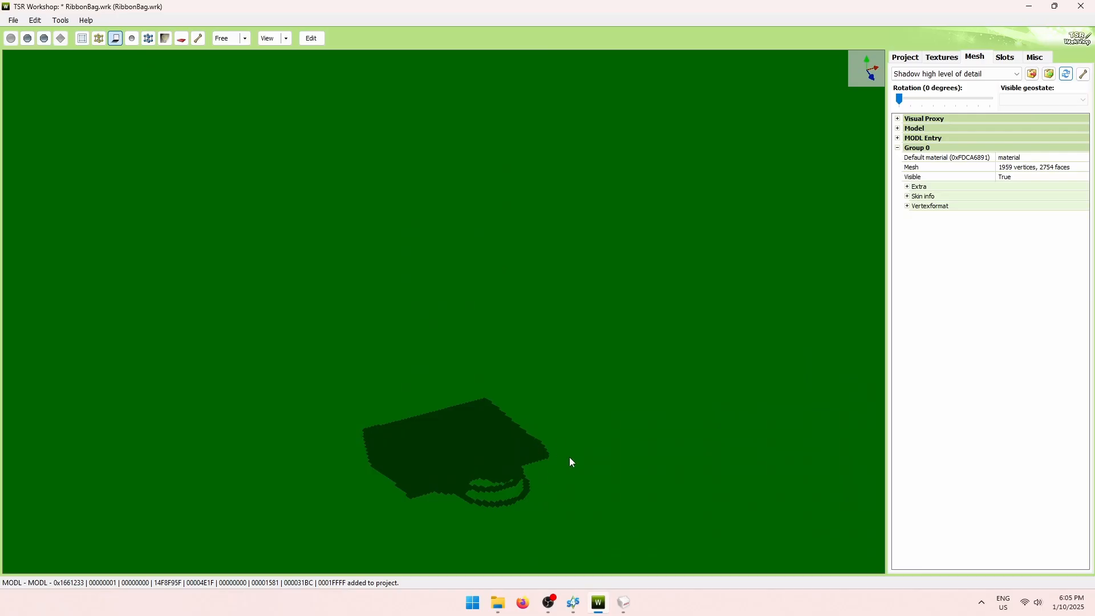
left_click_drag(571, 462, 498, 411)
Assign the medium 1959-vertex bag mesh to the Shadow medium level of detail.
left_click(973, 74)
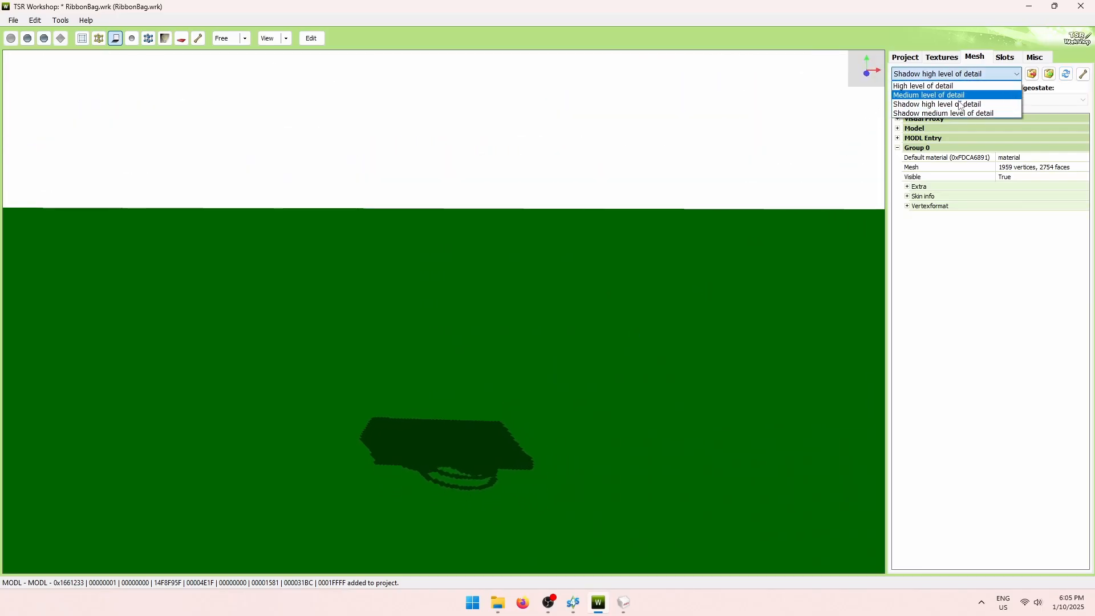
left_click(953, 114)
left_click(1065, 75)
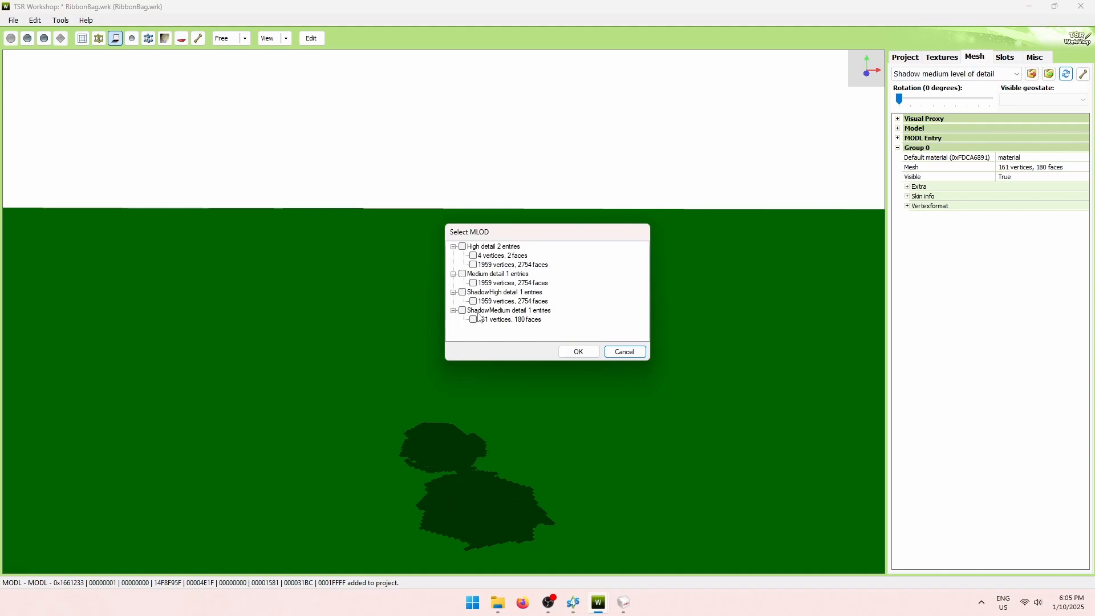
left_click(473, 282)
left_click(578, 352)
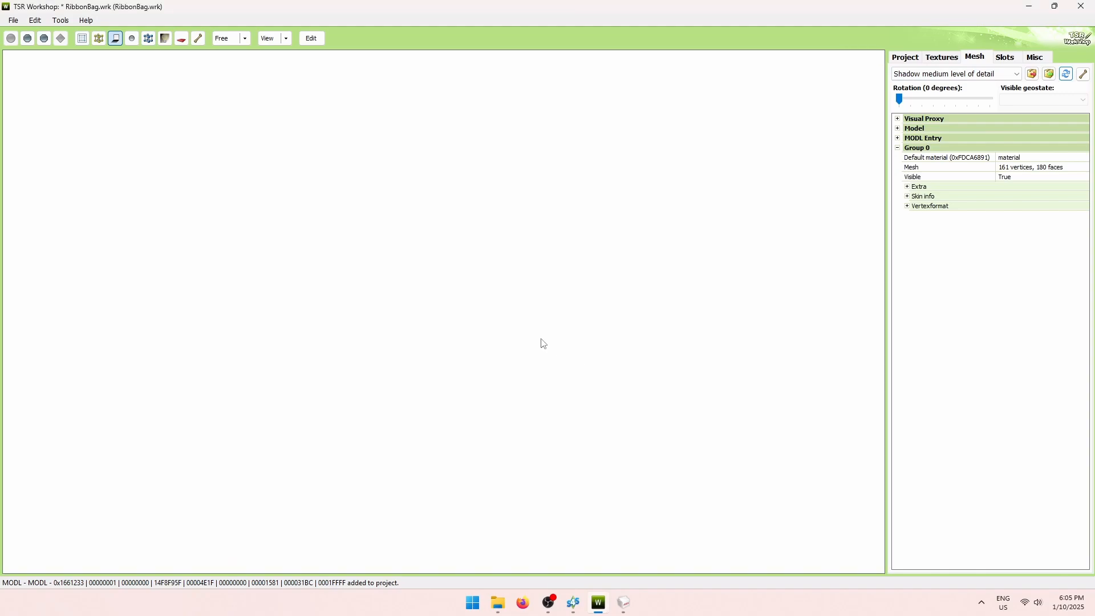
Return to the High level, show the texture settings, and open ts4_lod0.blend from the Bag folder.
left_click(1004, 74)
left_click(949, 87)
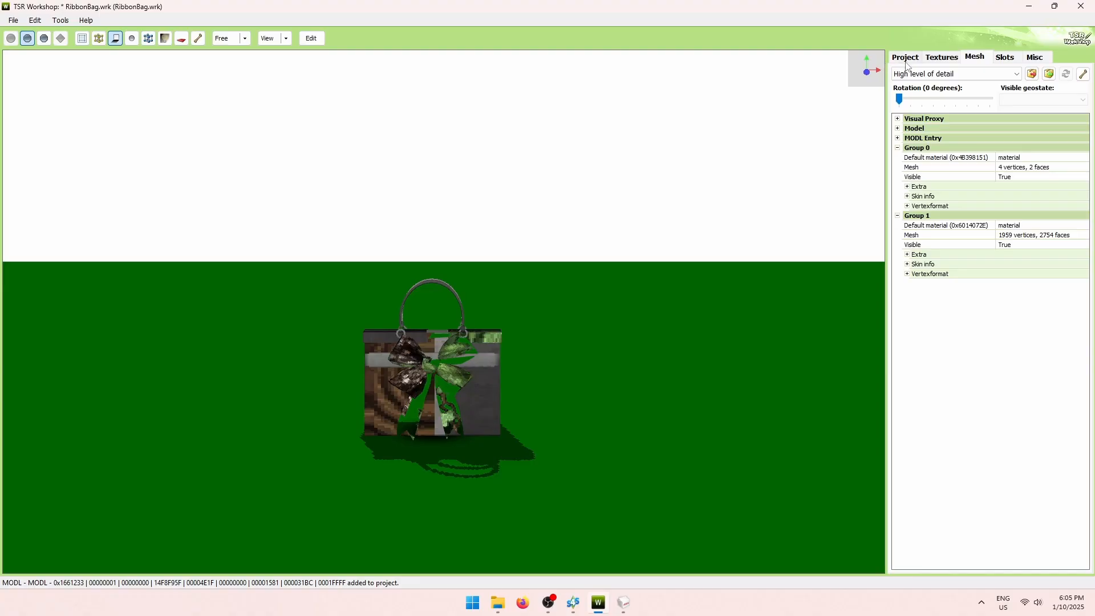
left_click(938, 58)
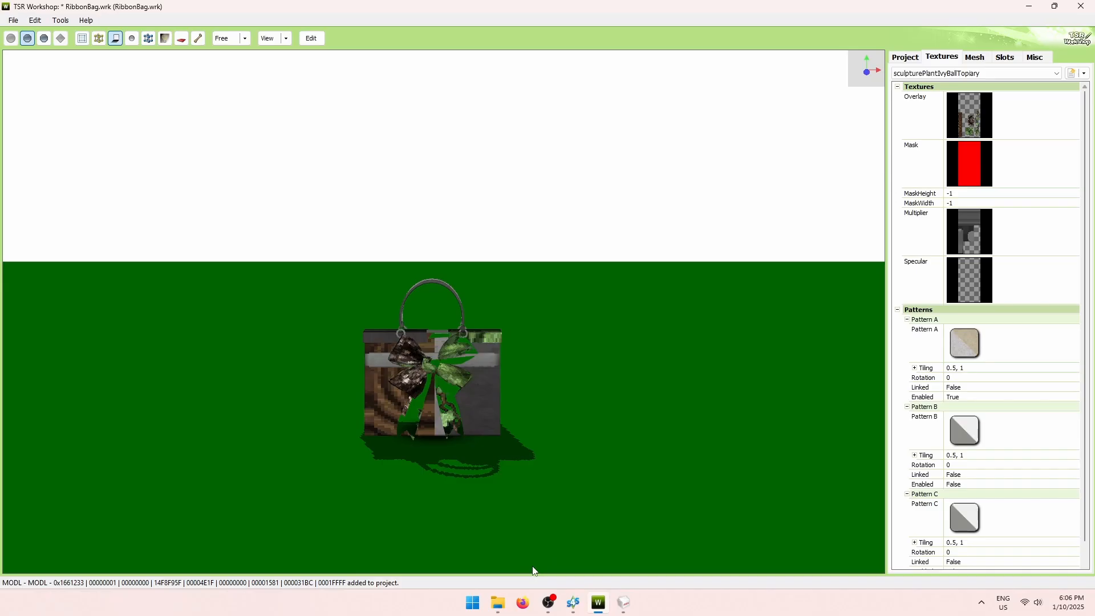
left_click(503, 606)
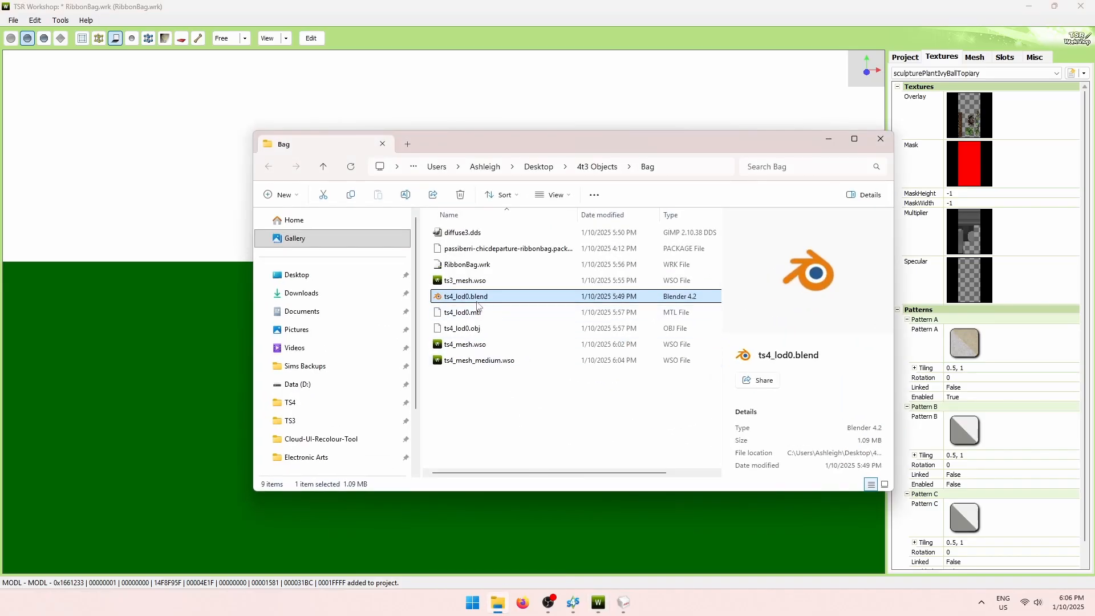
double_click(478, 298)
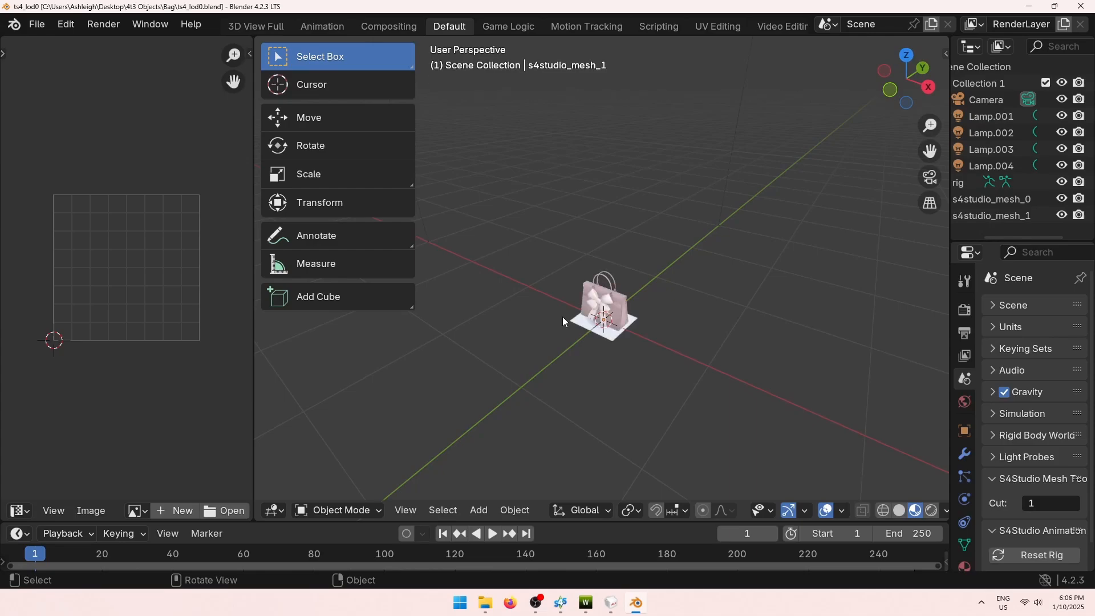
Select the bag mesh in Blender and switch it into Edit Mode.
scroll(580, 330, "up", 6)
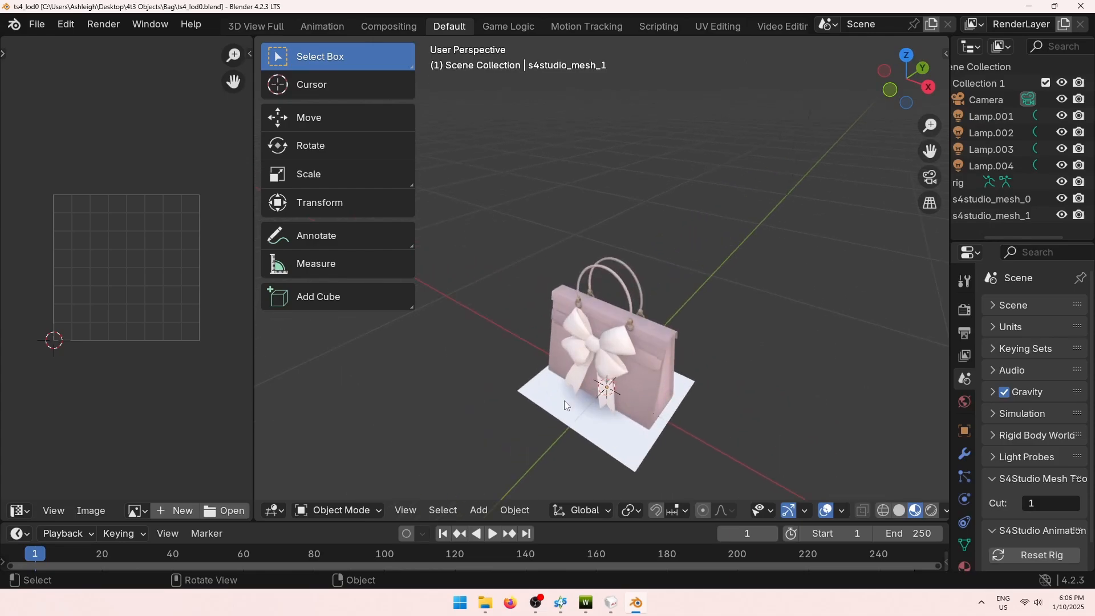
middle_click_drag(564, 401, 614, 356)
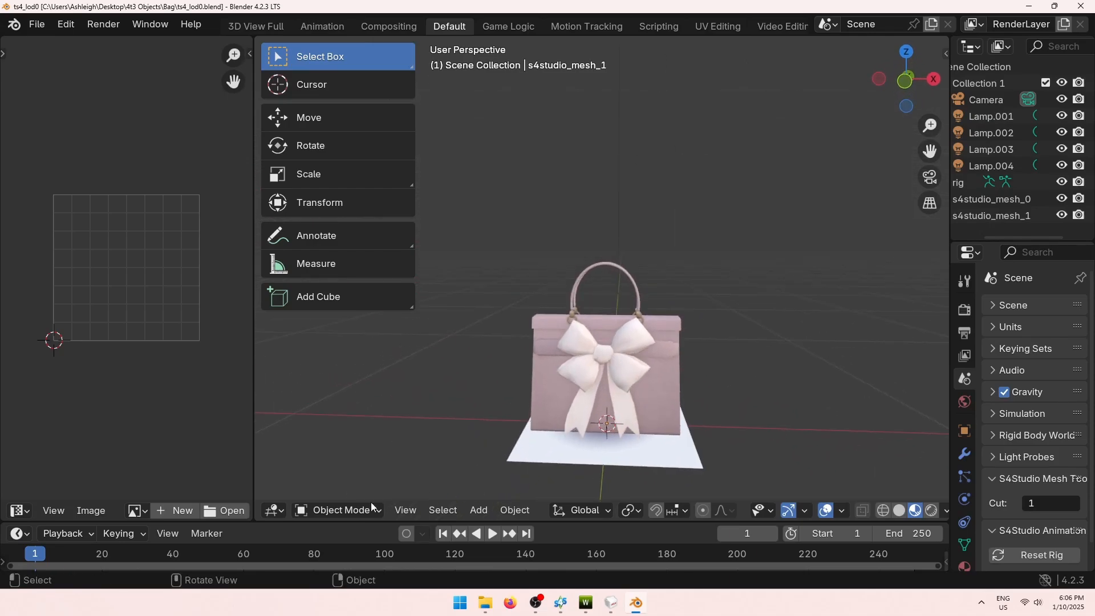
left_click(590, 374)
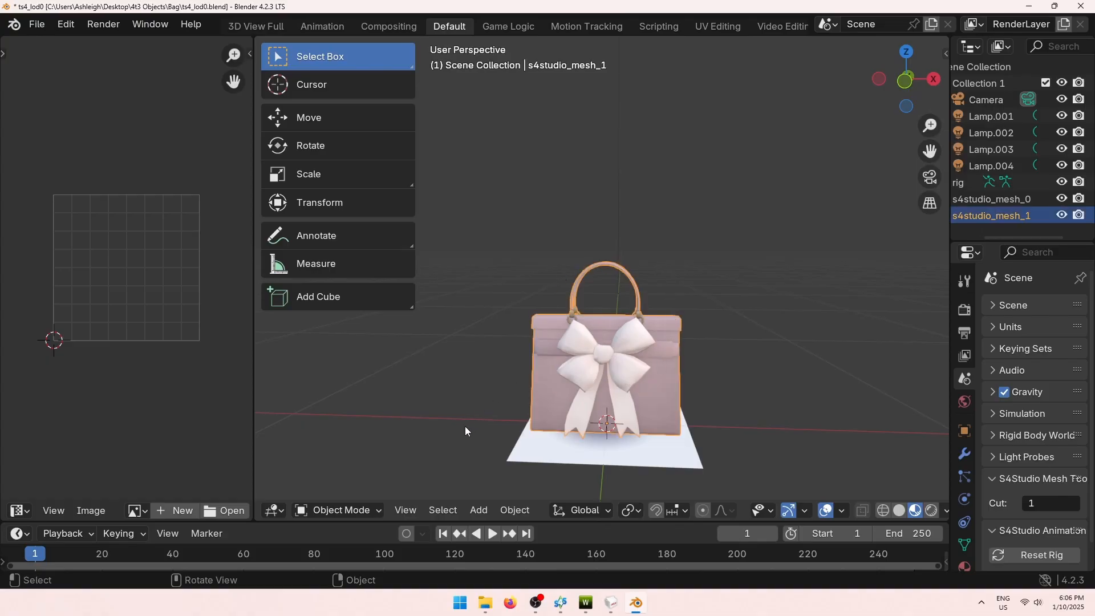
left_click(337, 510)
left_click(346, 419)
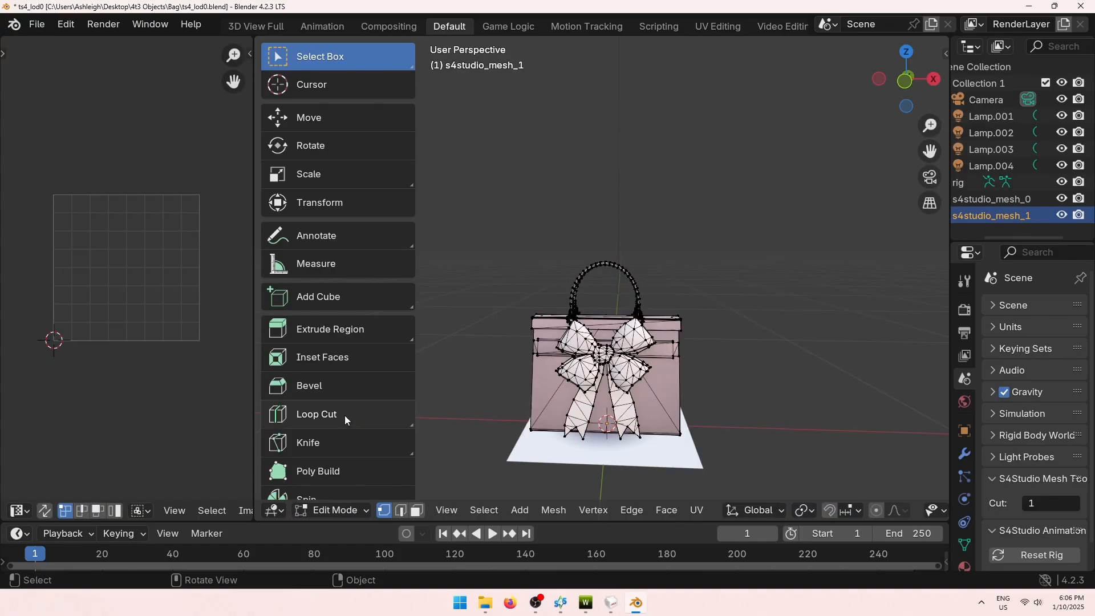
Enable UV Sync Selection, show the DIFFUSE.001 image behind the UVs, and bring Sims 4 Studio forward.
left_click(44, 511)
scroll(172, 511, "down", 5)
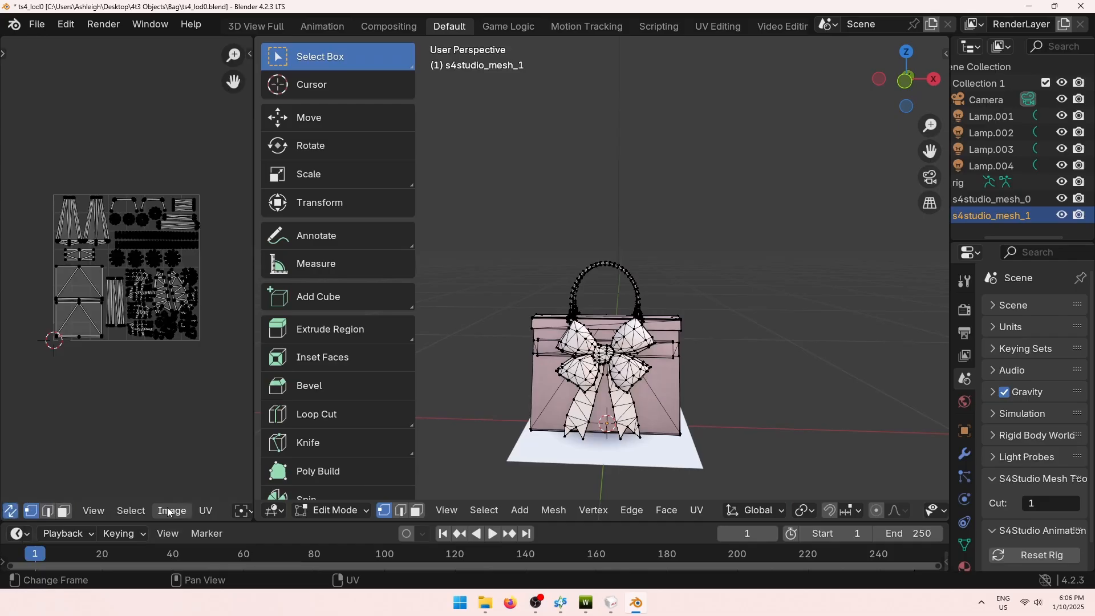
left_click(171, 511)
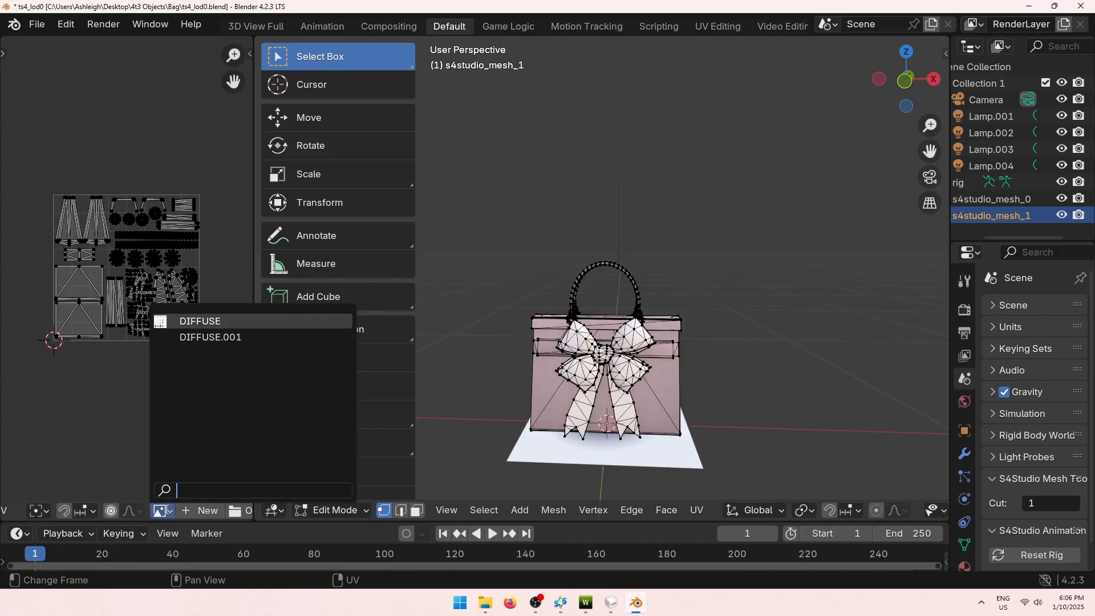
left_click(229, 337)
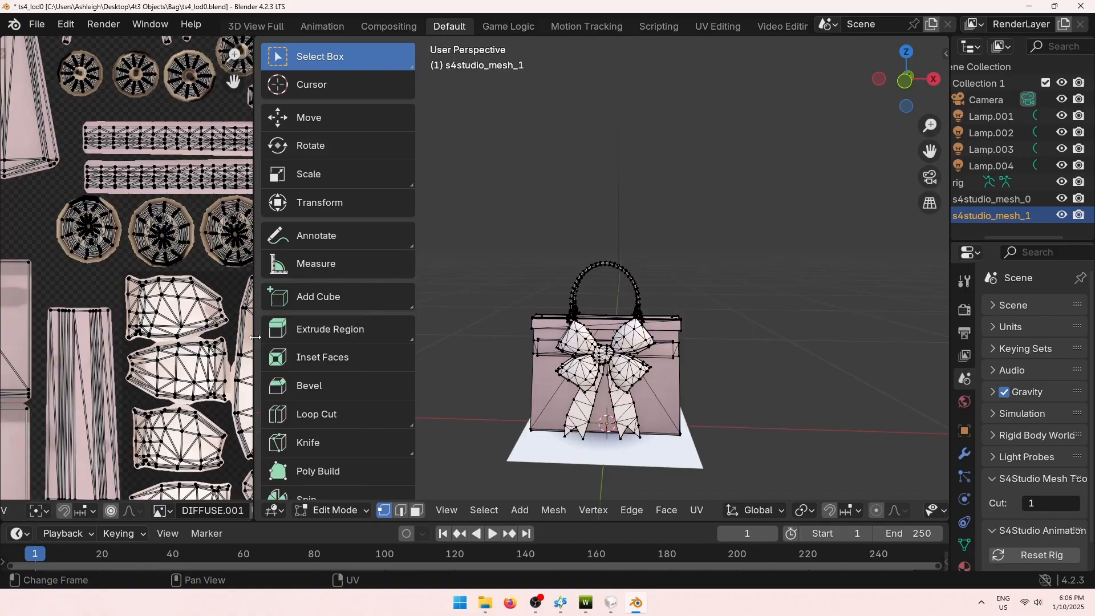
scroll(157, 380, "down", 3)
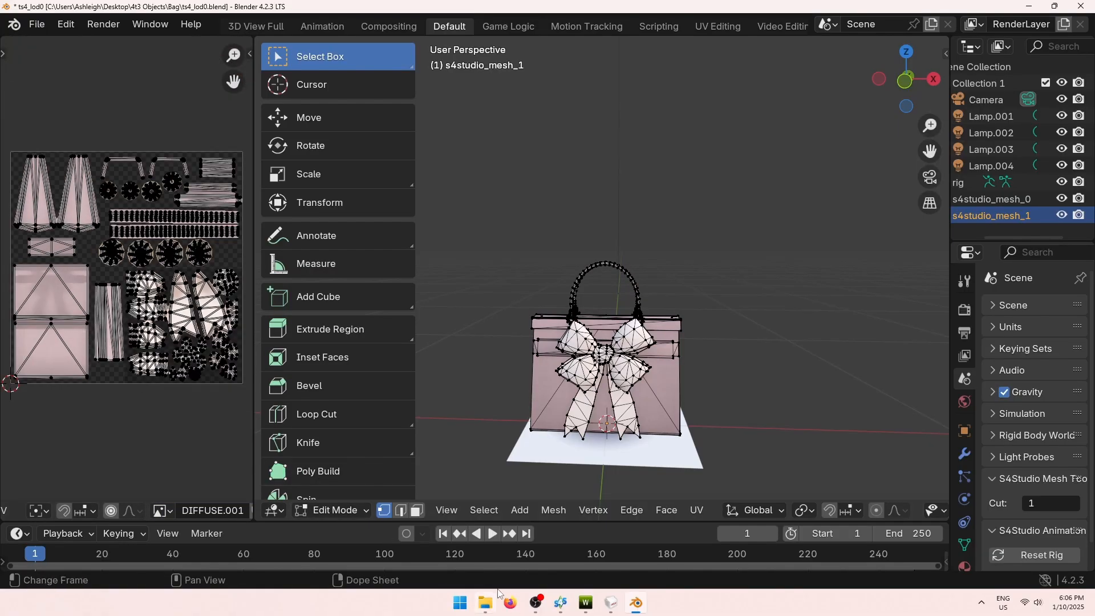
left_click(560, 603)
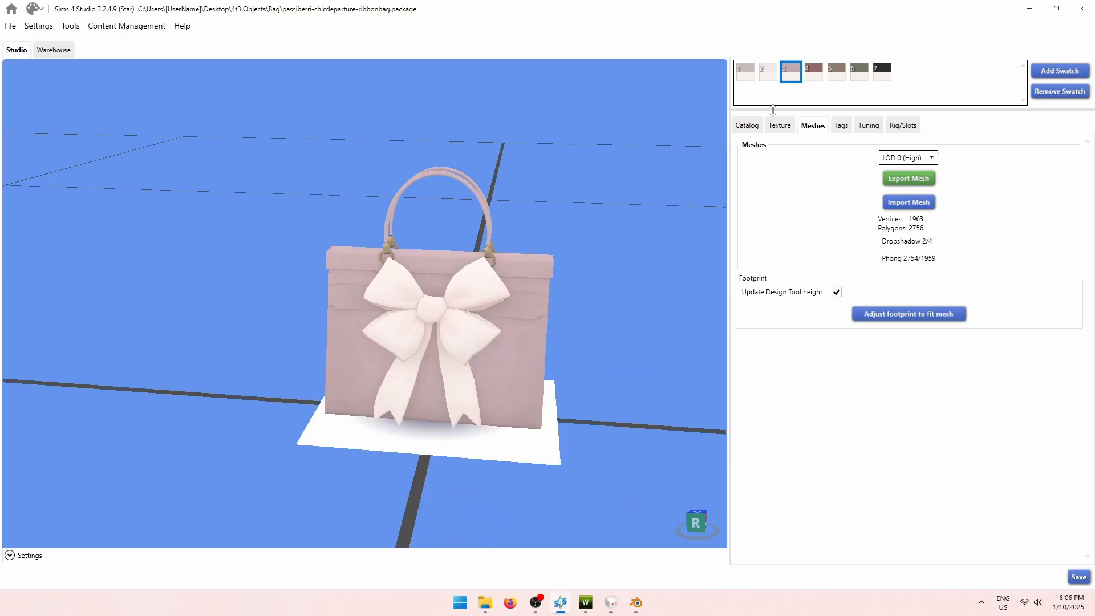
View the original bag's Diffuse texture map in Sims 4 Studio, then return to Blender.
left_click(781, 126)
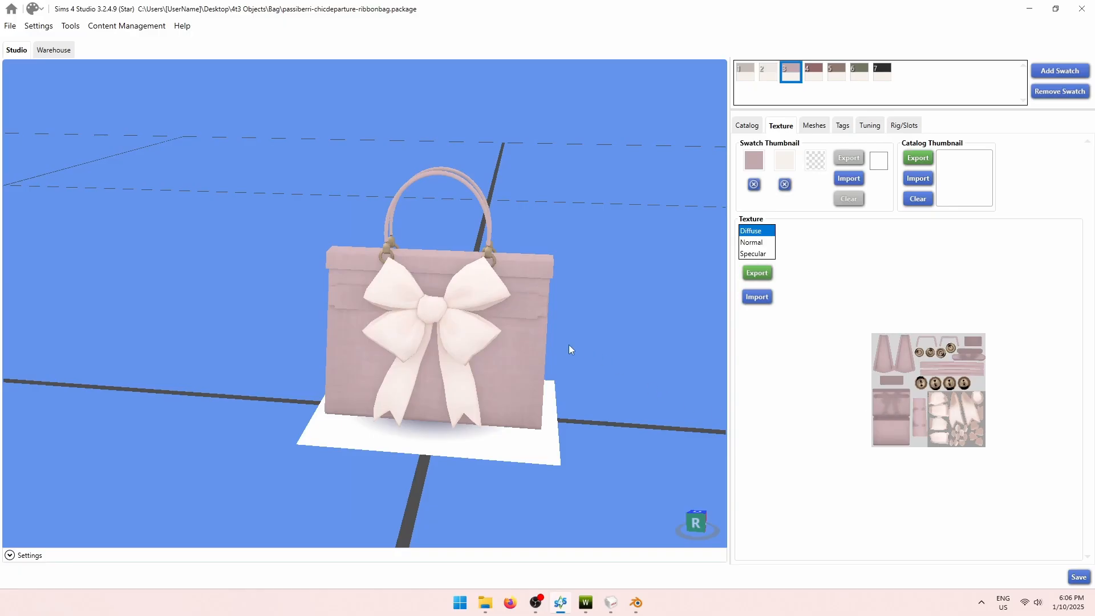
left_click(1029, 9)
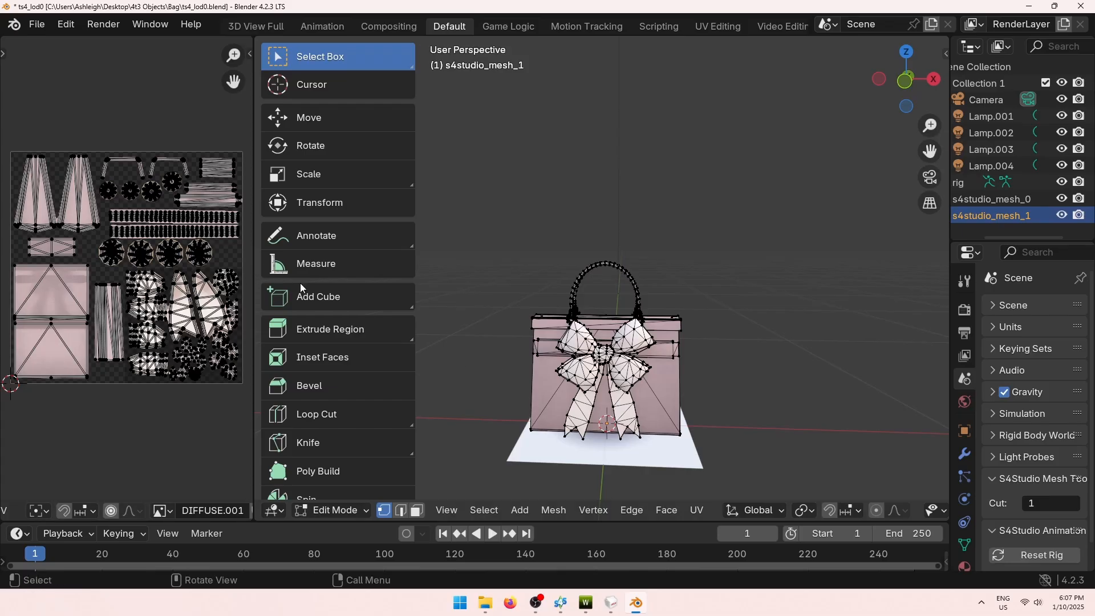
Widen the UV editing area and reposition the bag in the 3D view.
middle_click_drag(477, 355, 474, 345)
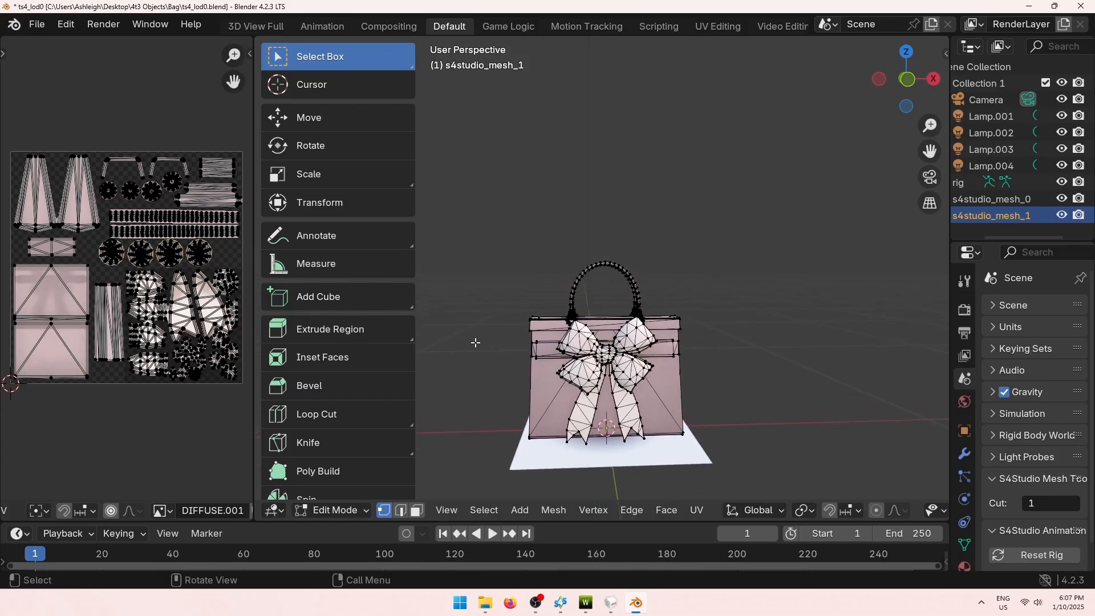
left_click_drag(255, 182, 429, 183)
scroll(645, 333, "up", 3)
right_click(821, 311)
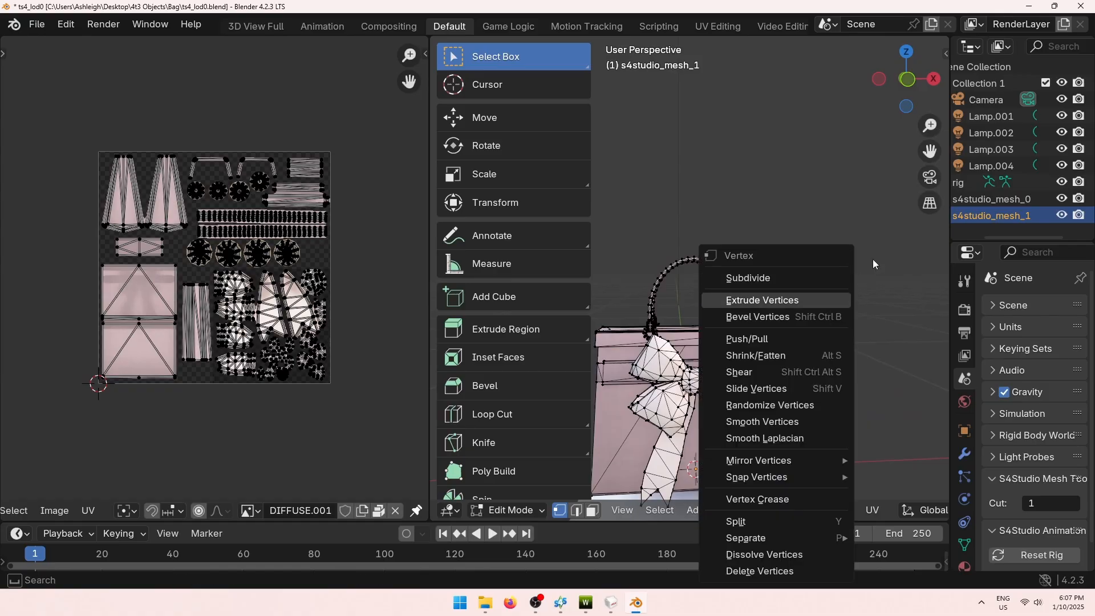
left_click_drag(930, 151, 1002, 60)
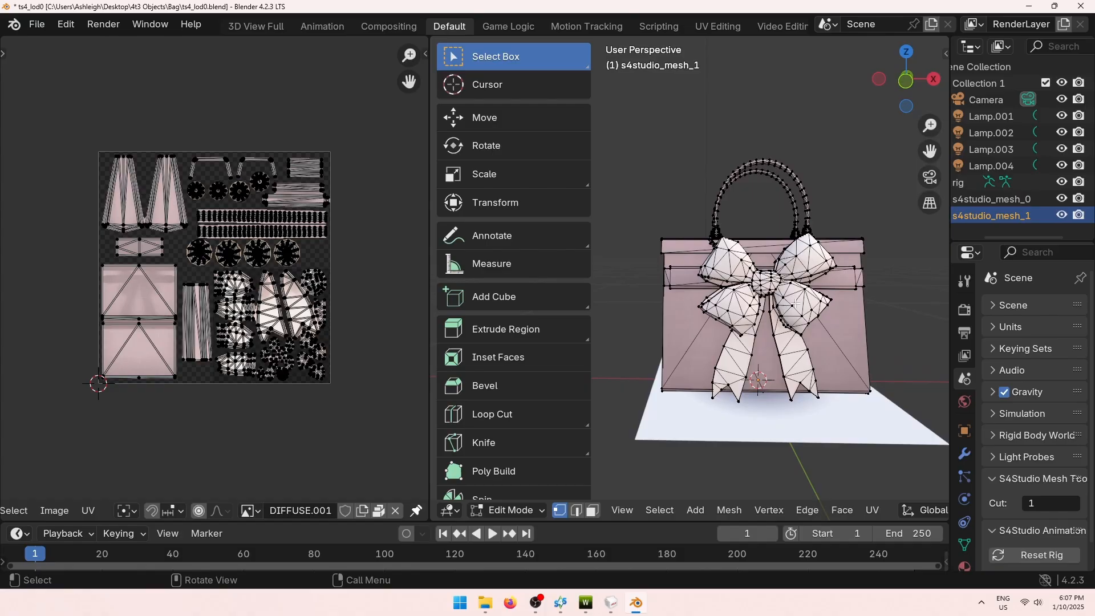
Select the linked bow piece with L, inspect its UVs, then deselect it.
key("l")
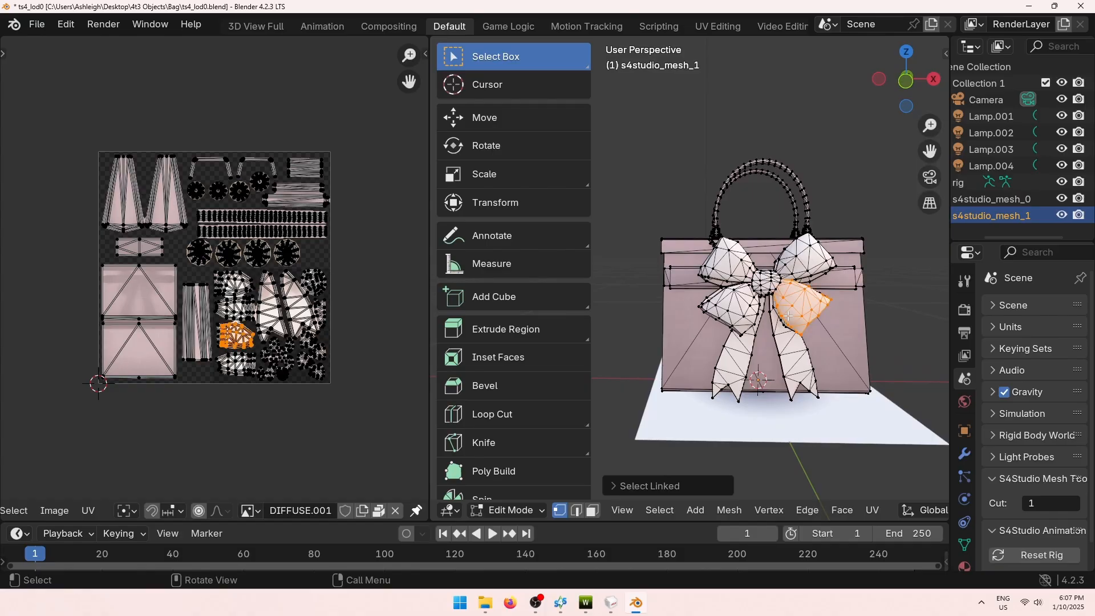
middle_click_drag(819, 372, 780, 329)
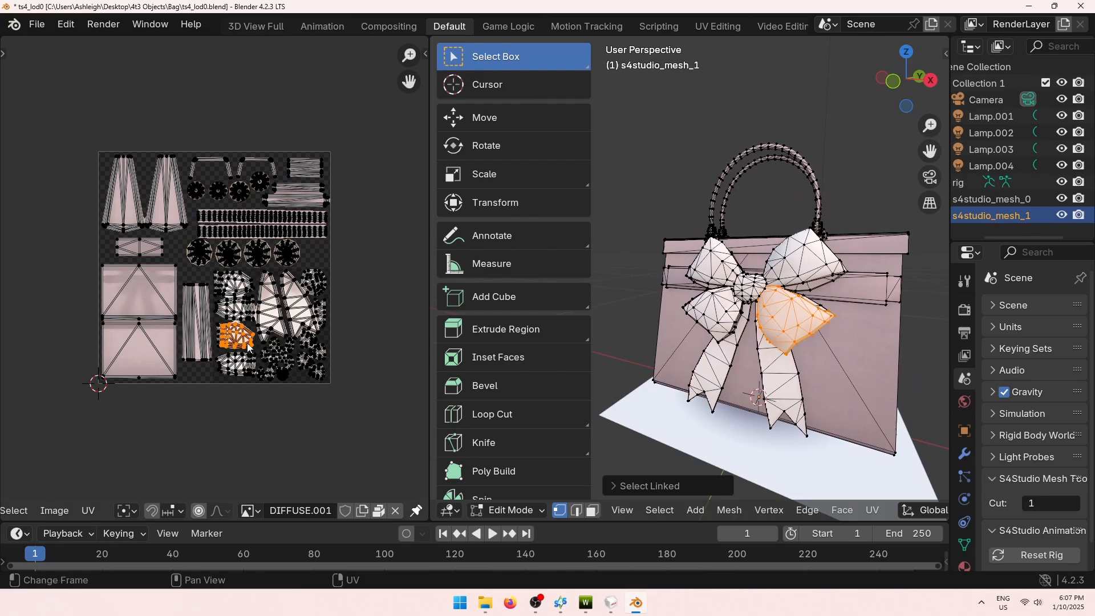
scroll(250, 347, "up", 3)
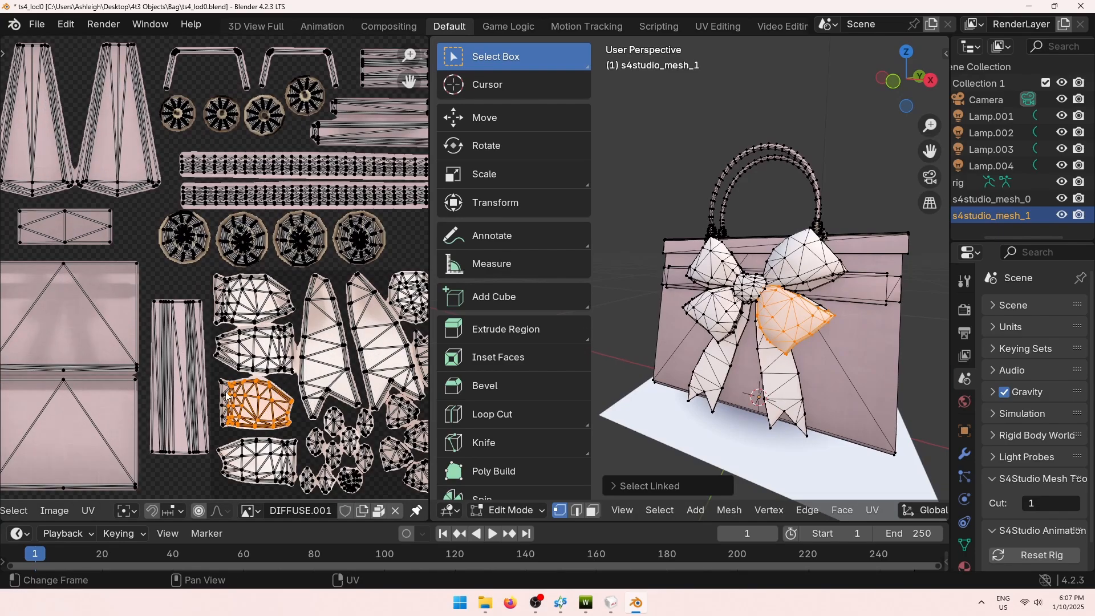
scroll(297, 376, "down", 5)
left_click(382, 348)
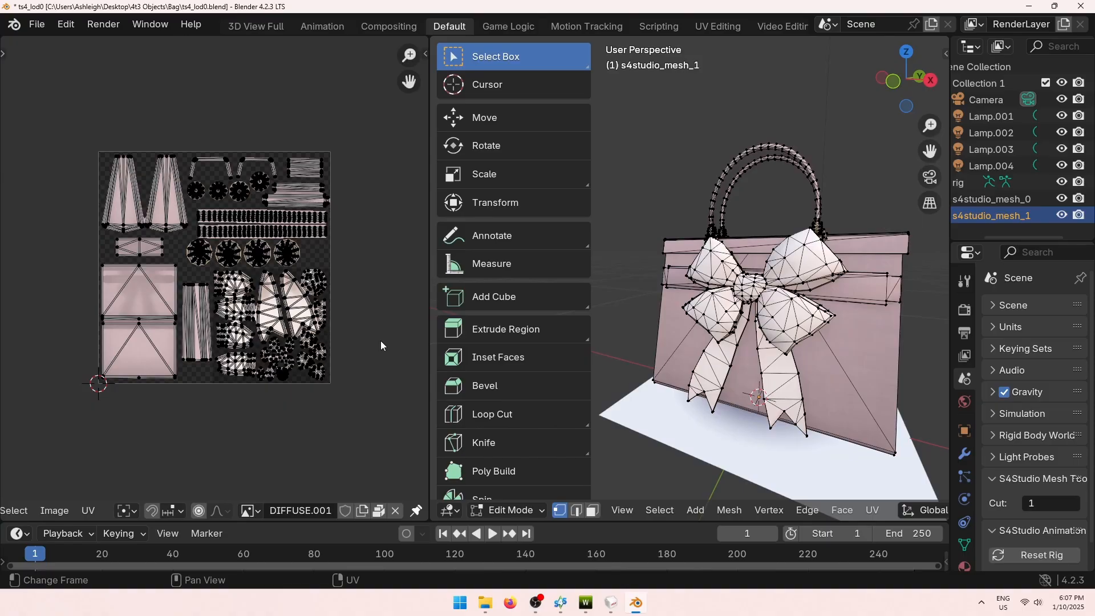
middle_click_drag(630, 252, 690, 276)
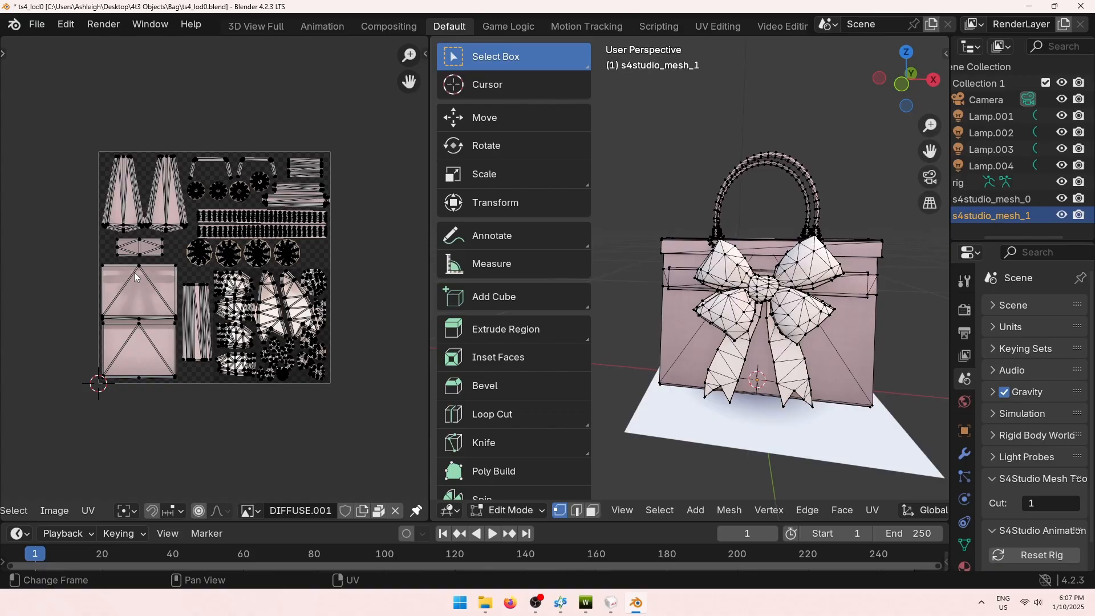
Return the bag to Object Mode and deselect it.
key("Tab")
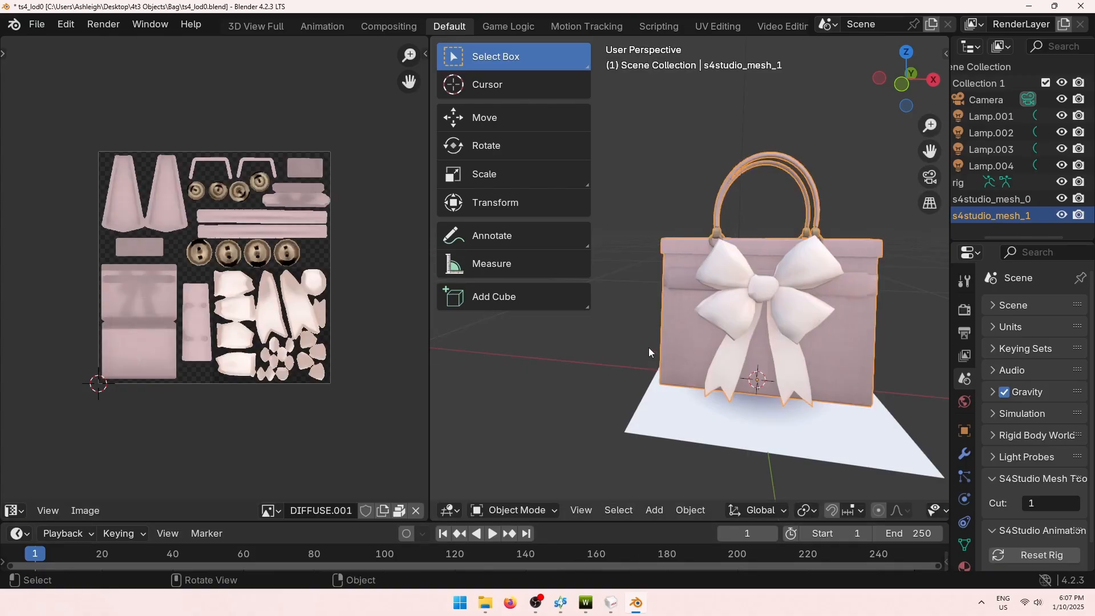
scroll(693, 296, "up", 1)
middle_click_drag(636, 337, 646, 343)
left_click(659, 184)
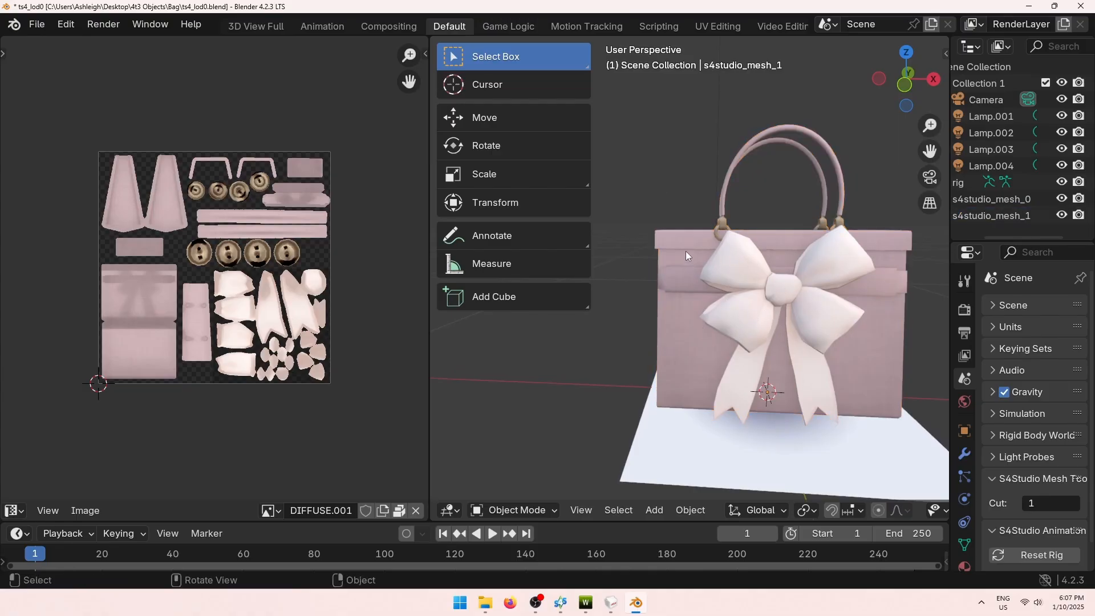
Inspect the textured bag from several angles, then choose the Overlay texture in TSR Workshop.
scroll(775, 224, "up", 5)
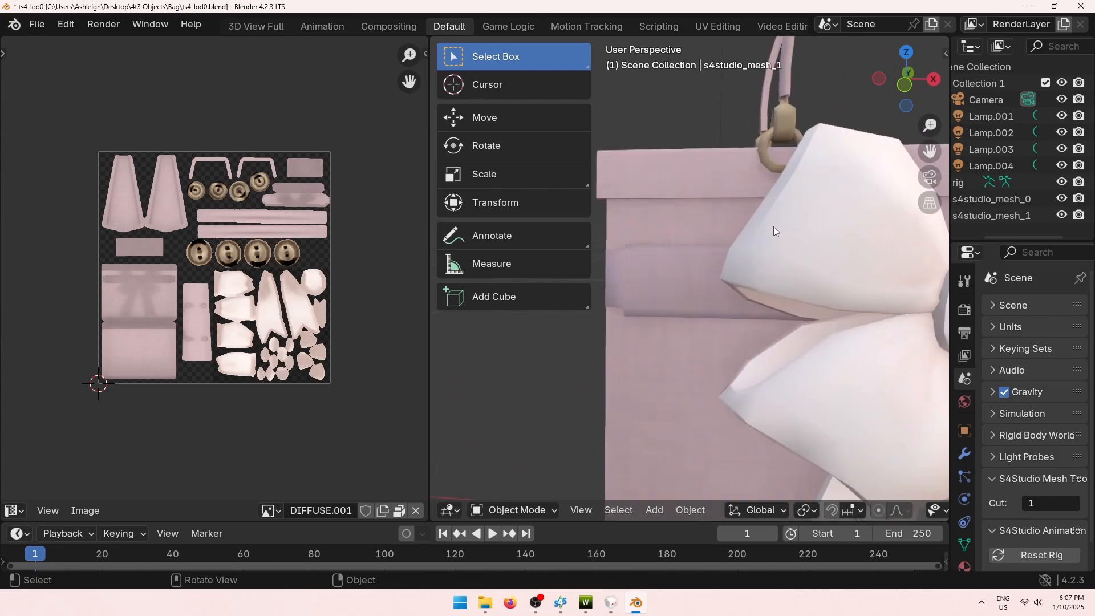
middle_click_drag(777, 197, 798, 230)
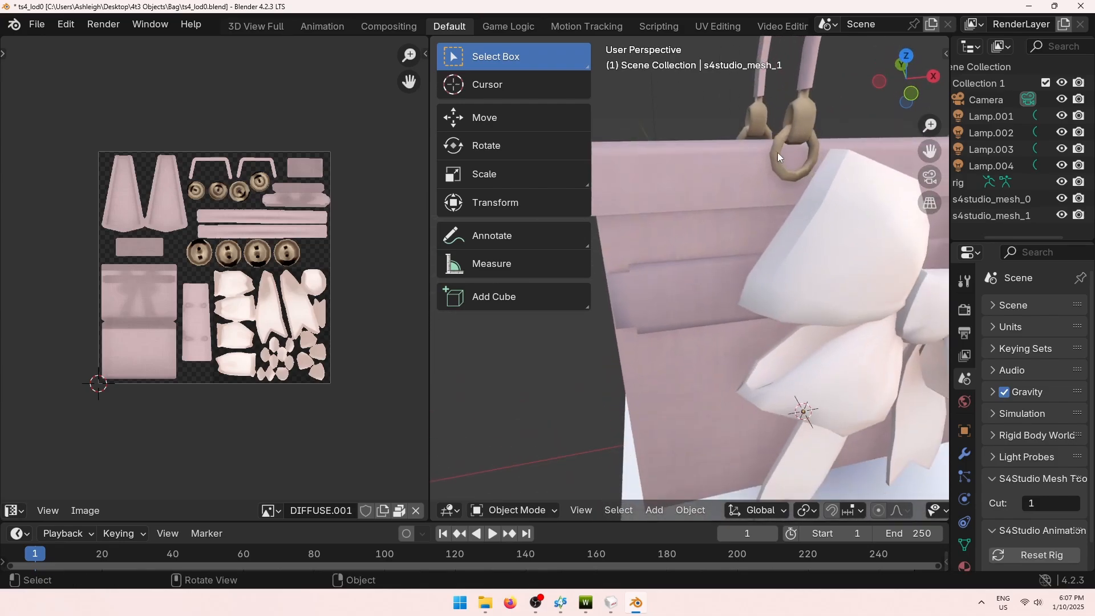
scroll(773, 144, "down", 3)
middle_click_drag(773, 145, 751, 257)
scroll(806, 220, "down", 2)
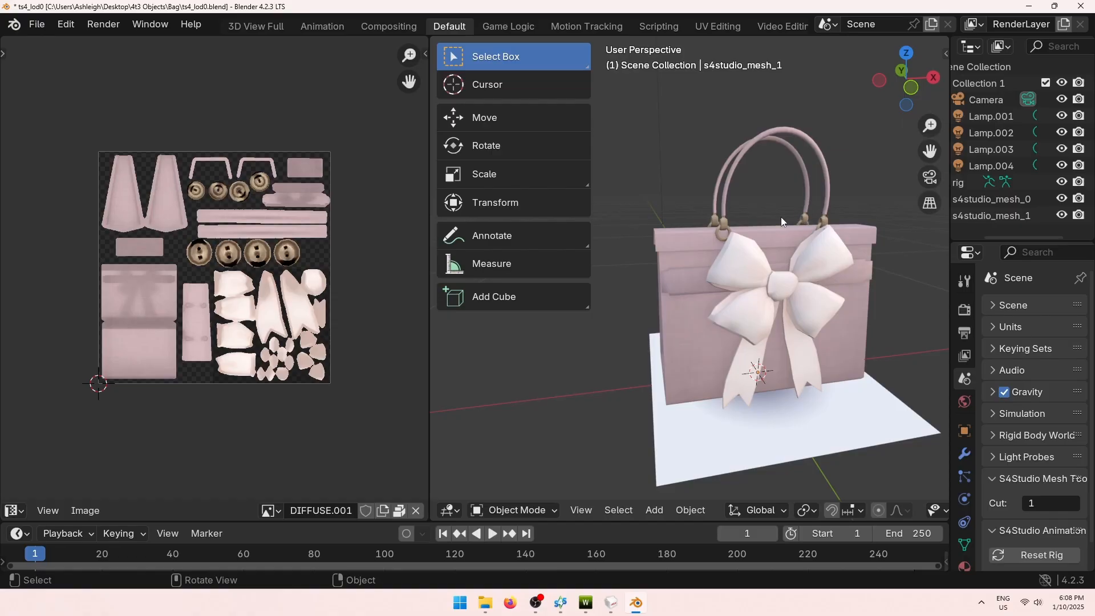
middle_click_drag(782, 217, 752, 214)
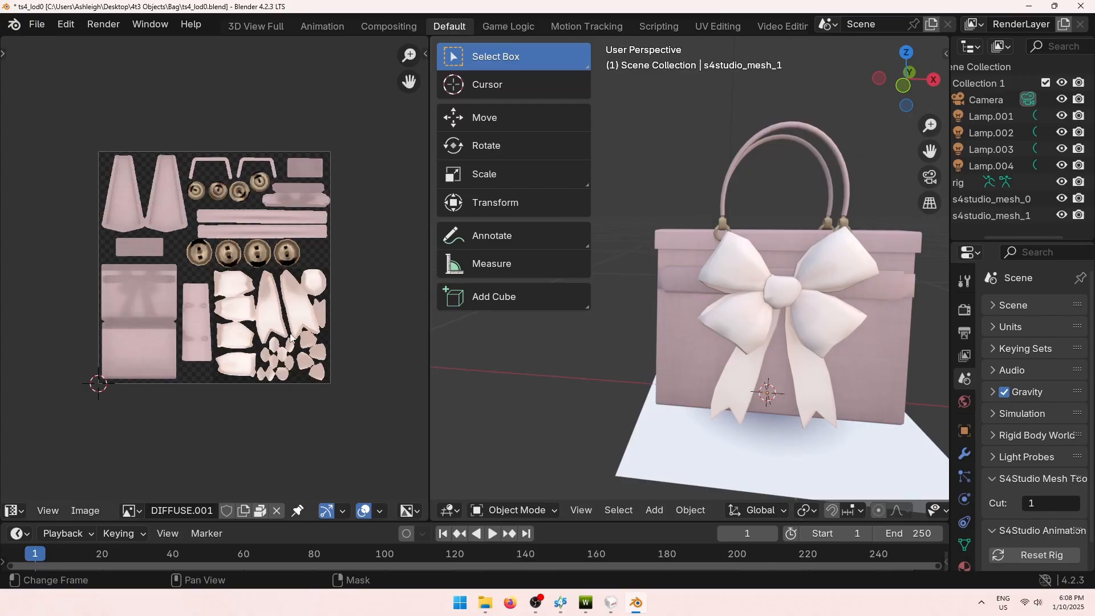
scroll(253, 354, "up", 1)
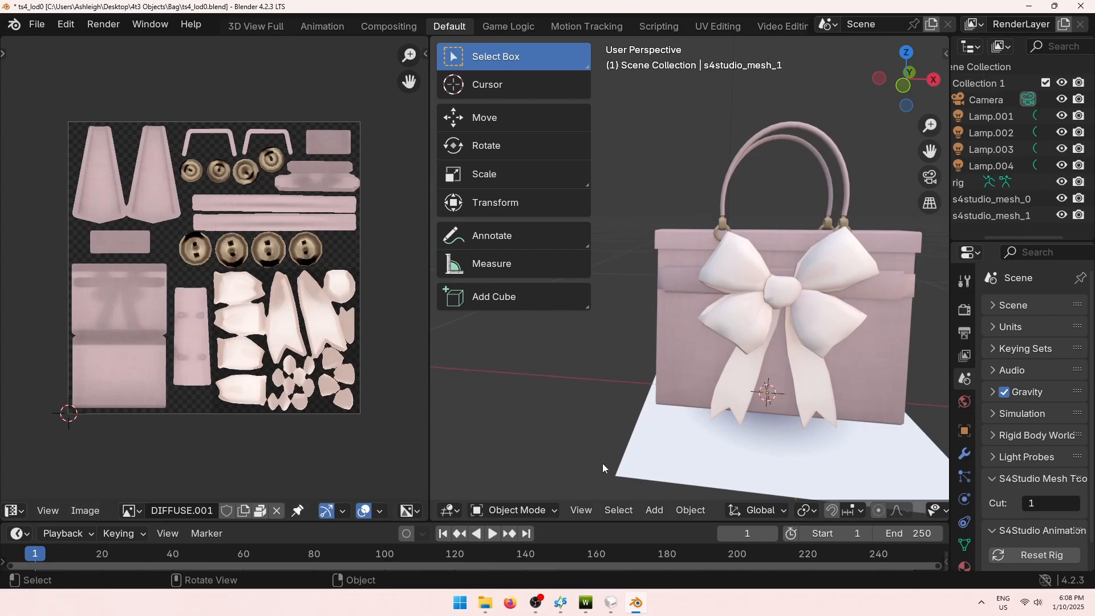
key("alt+Tab")
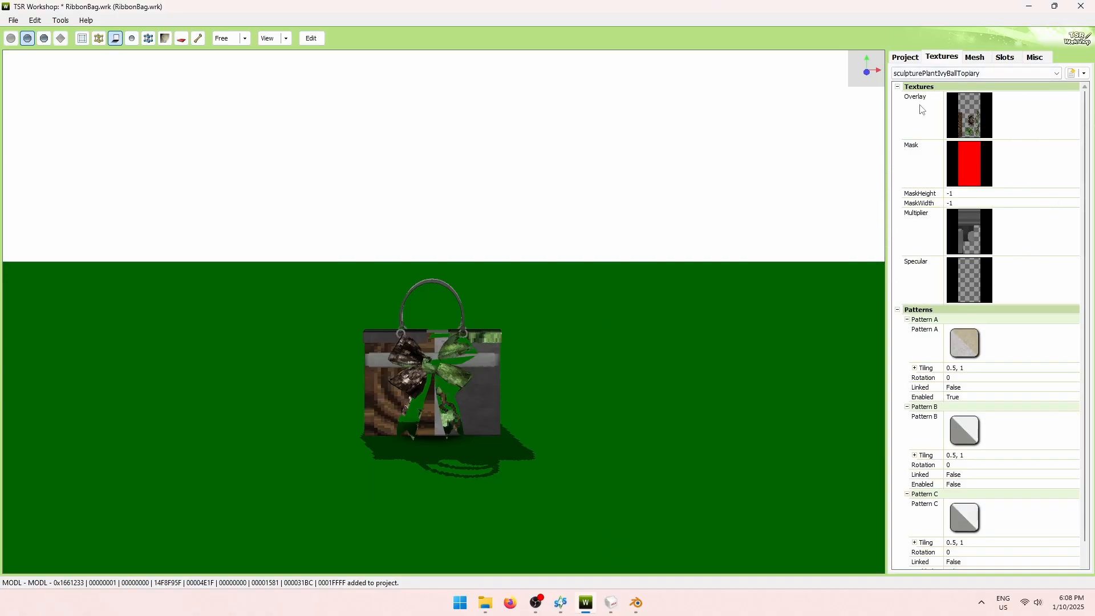
left_click(974, 109)
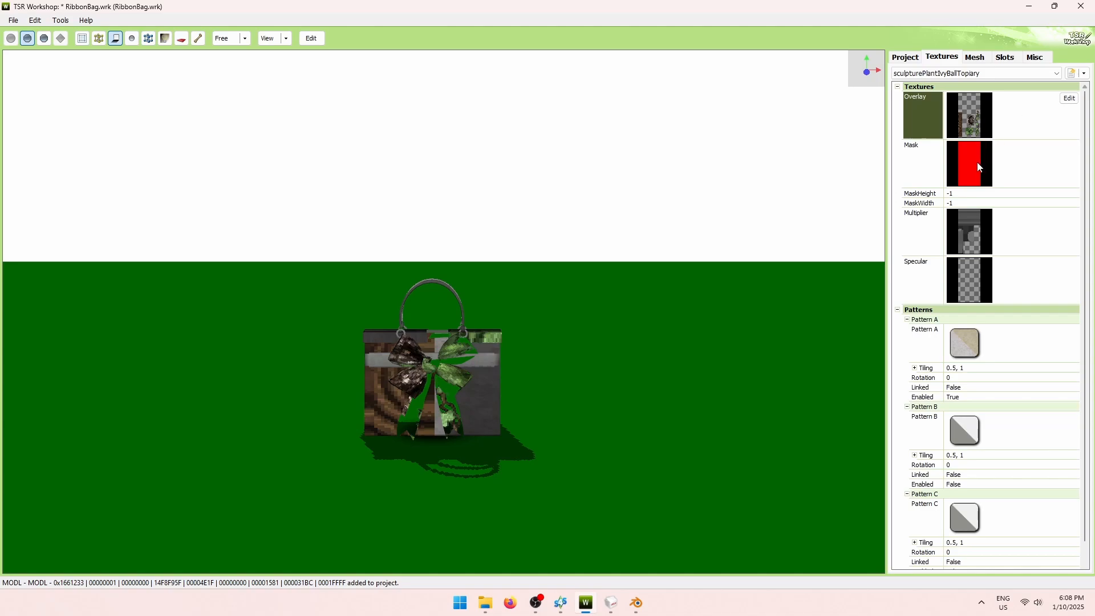
View the bag's Mask and Multiplier texture maps in TSR Workshop.
left_click(923, 166)
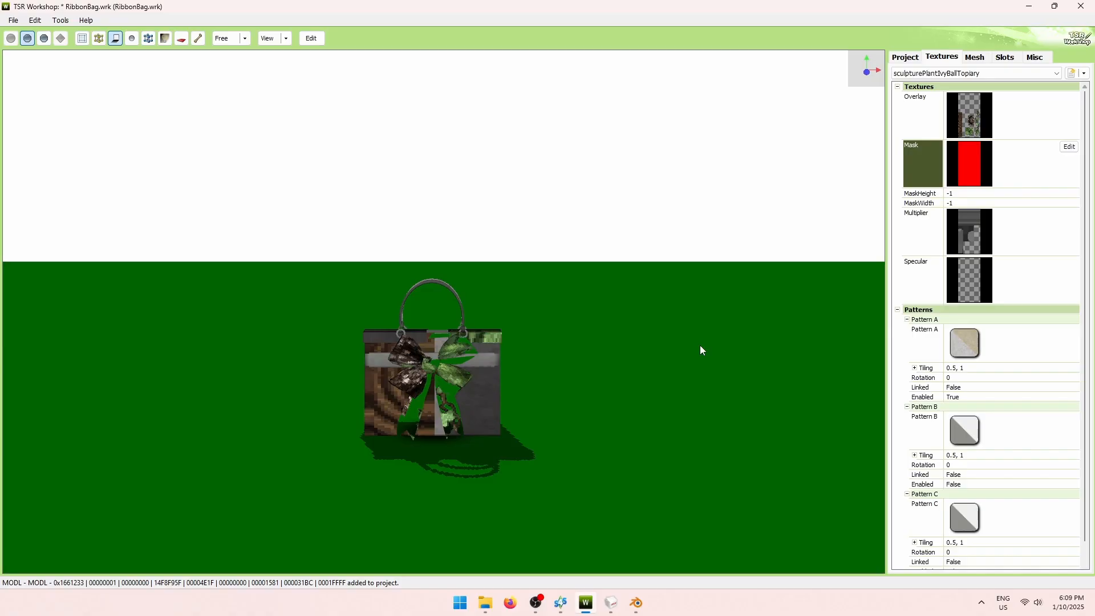
left_click(984, 238)
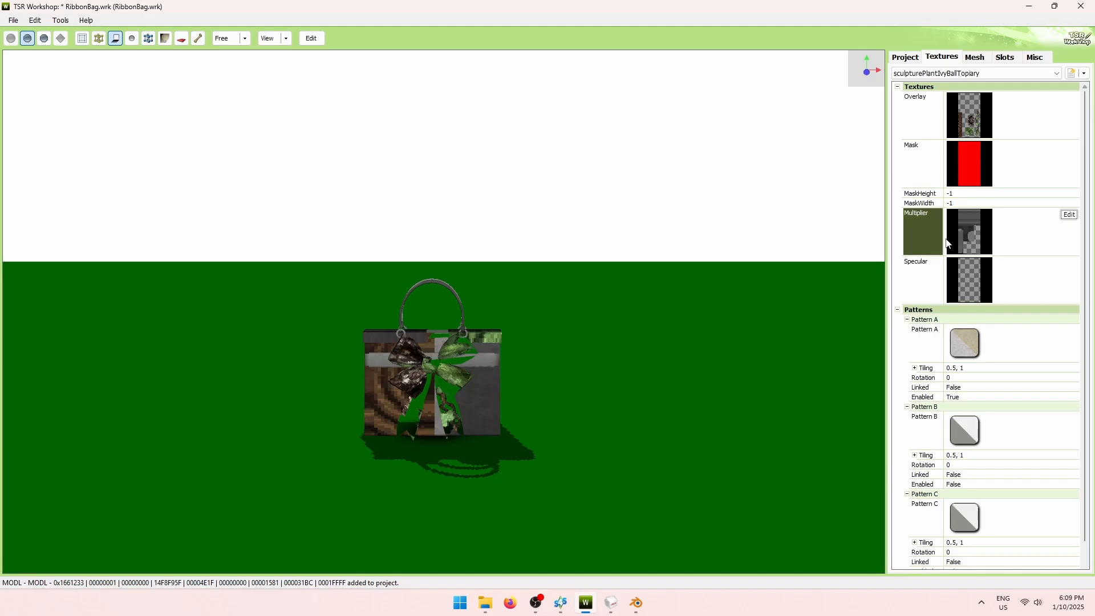
left_click(562, 597)
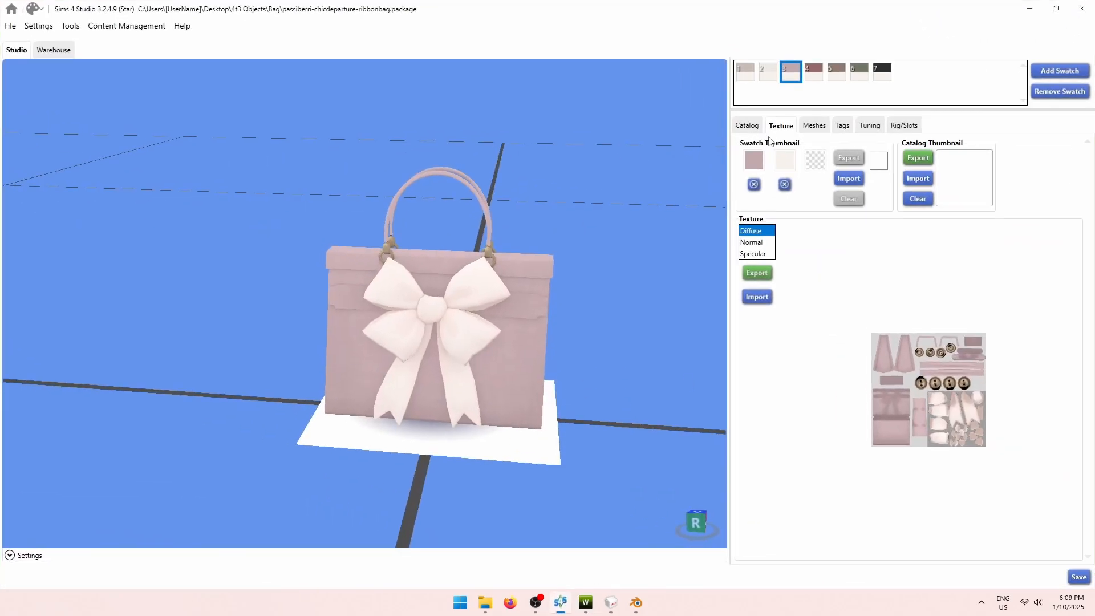
Preview swatches 2–6 (pink, dark red, brown, olive green) in Sims 4 Studio, then minimize it.
left_click(772, 73)
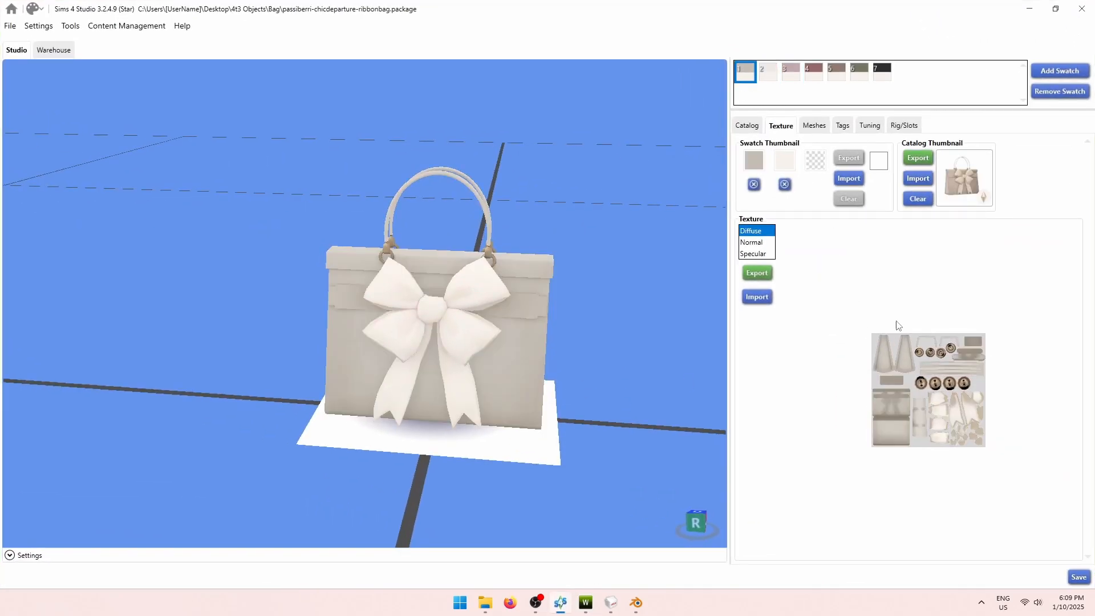
left_click(793, 72)
left_click(816, 71)
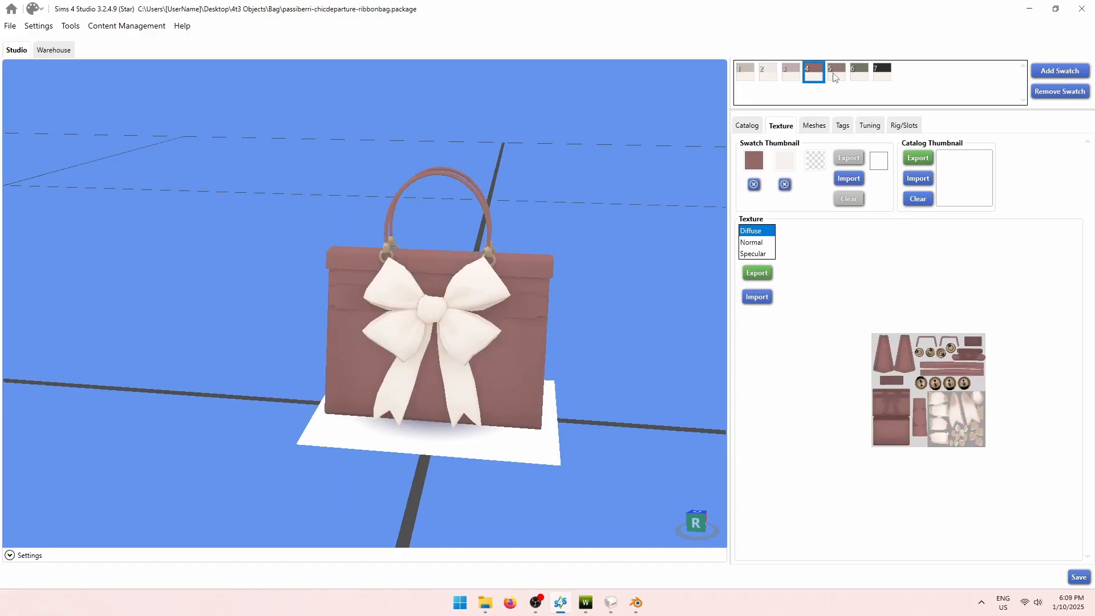
left_click(797, 73)
left_click(860, 75)
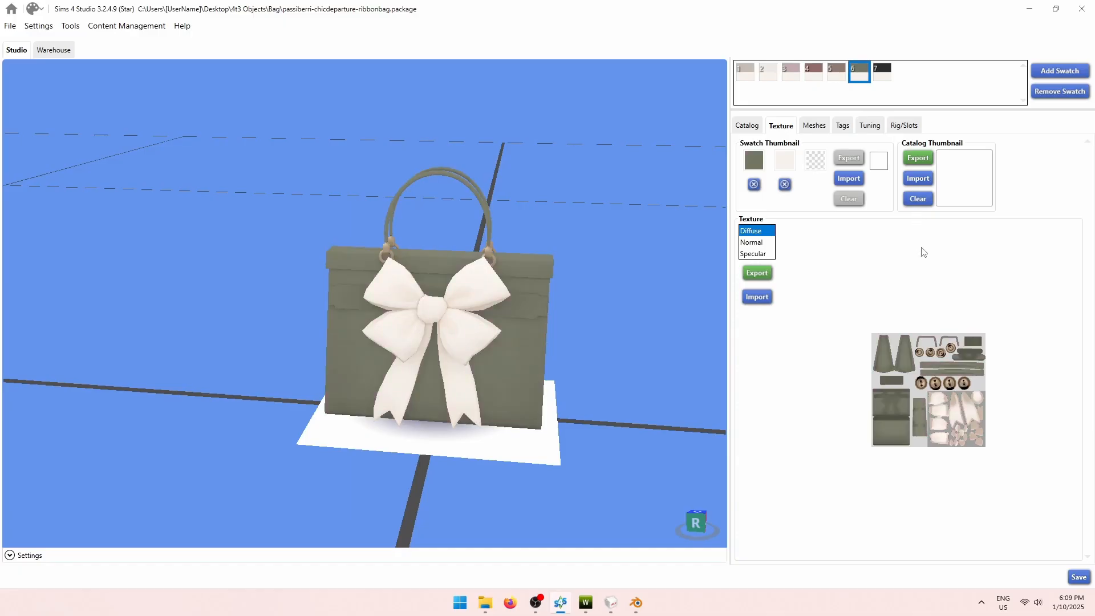
left_click(842, 75)
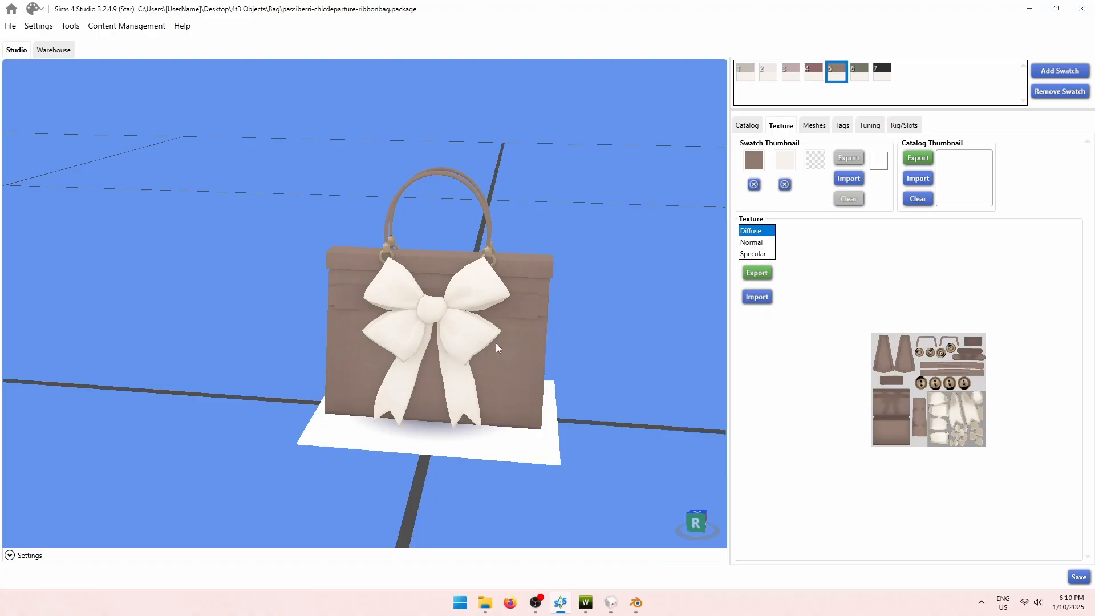
left_click(1029, 8)
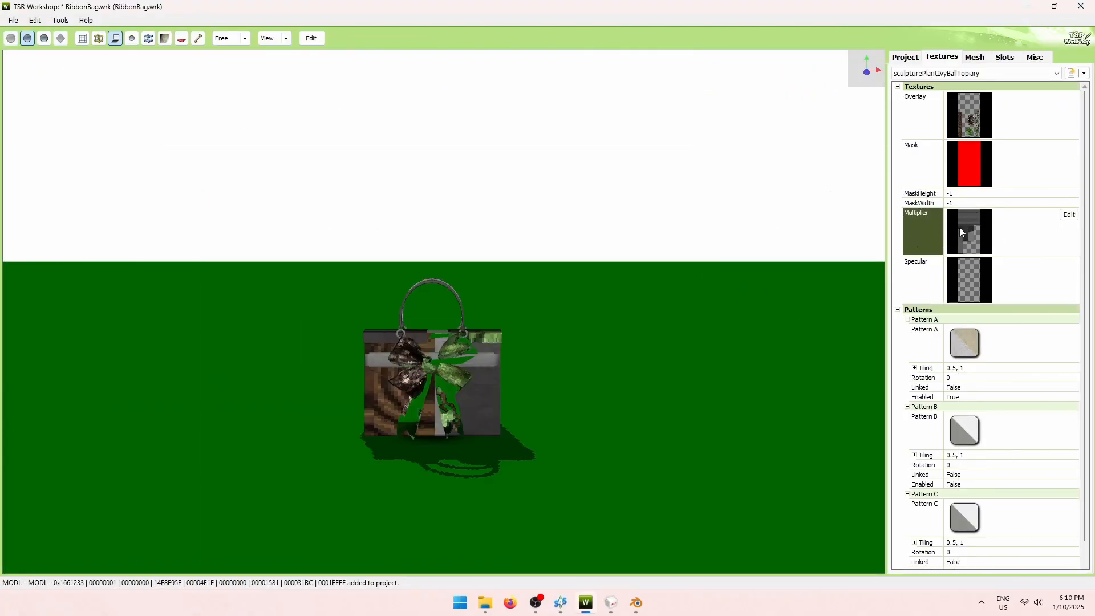
Compare the bag in Sims 4 Studio, then view the Specular map and close it unchanged.
left_click(561, 603)
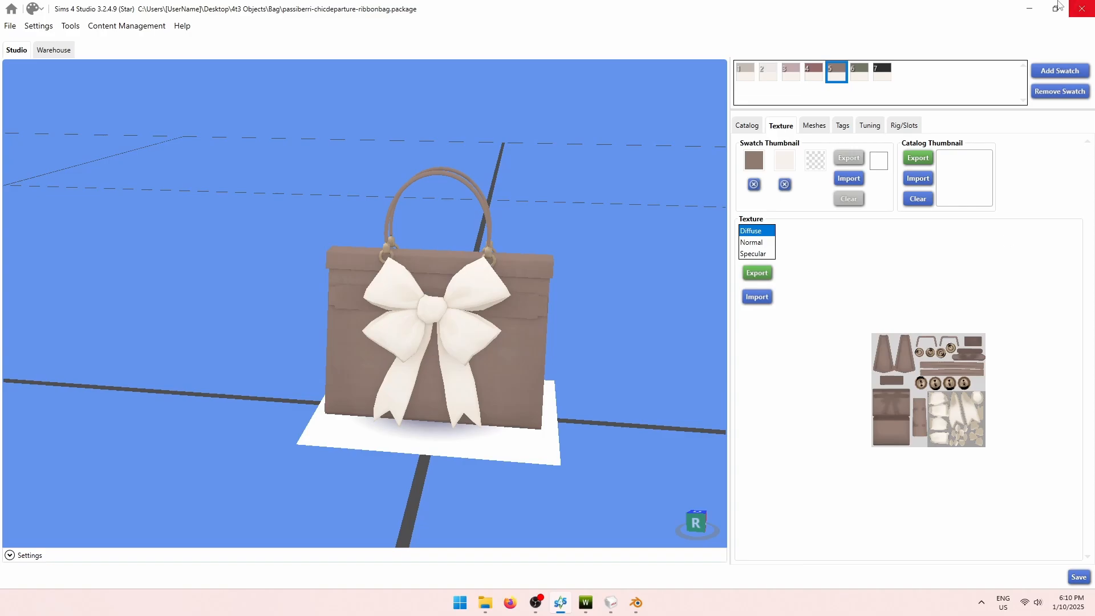
left_click(1030, 9)
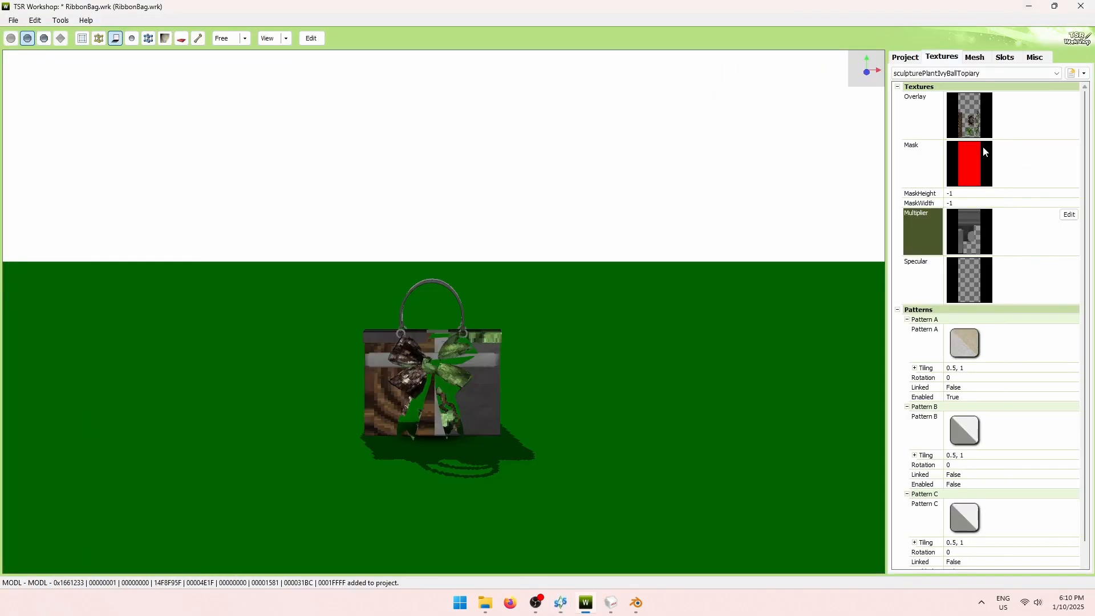
left_click(934, 281)
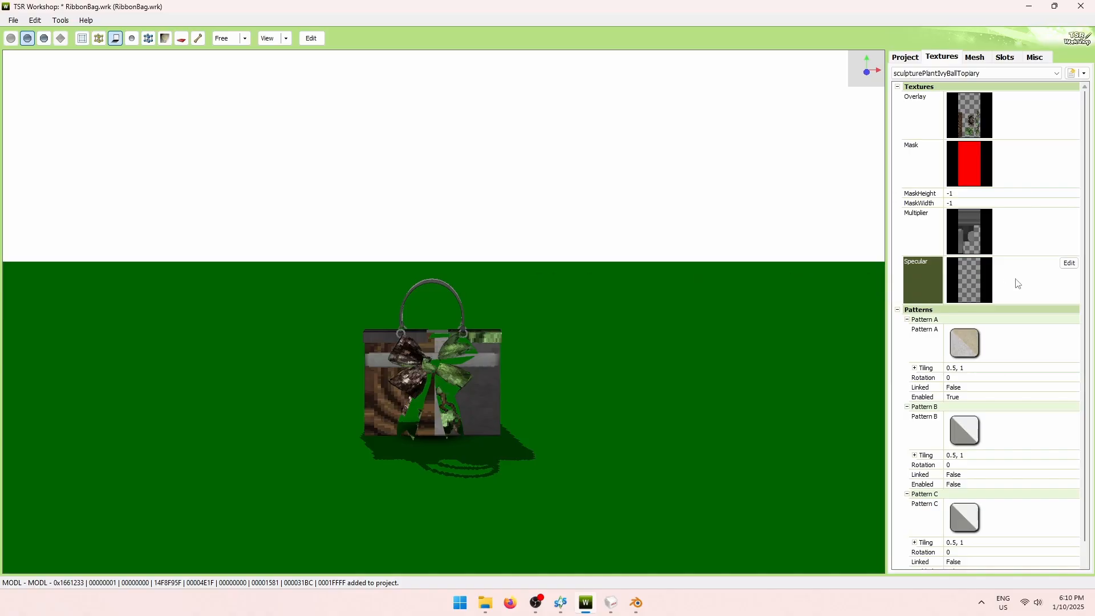
left_click(1069, 262)
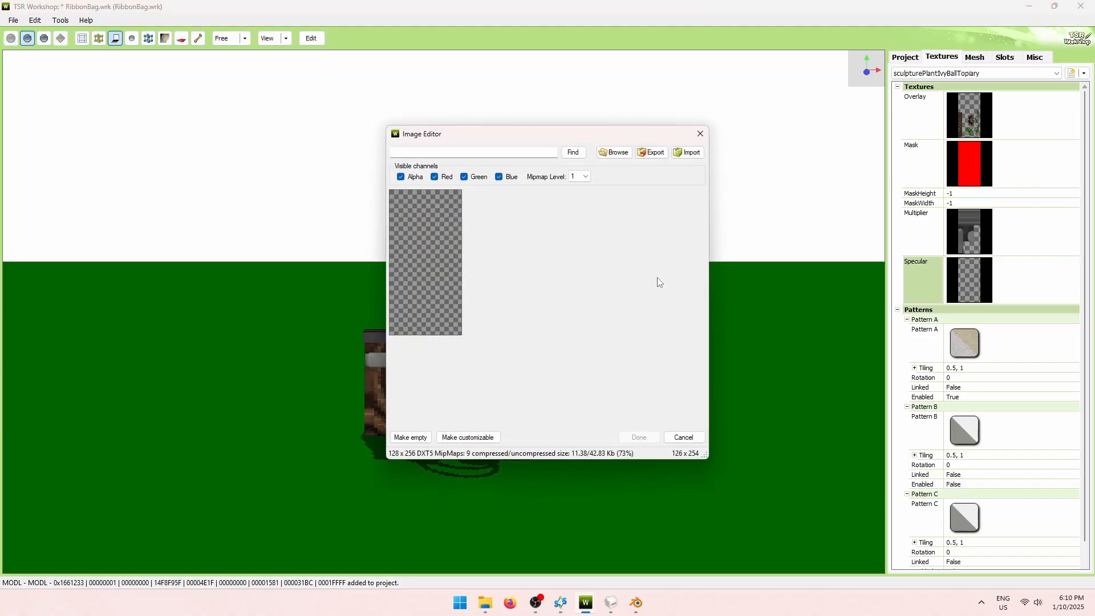
left_click(701, 133)
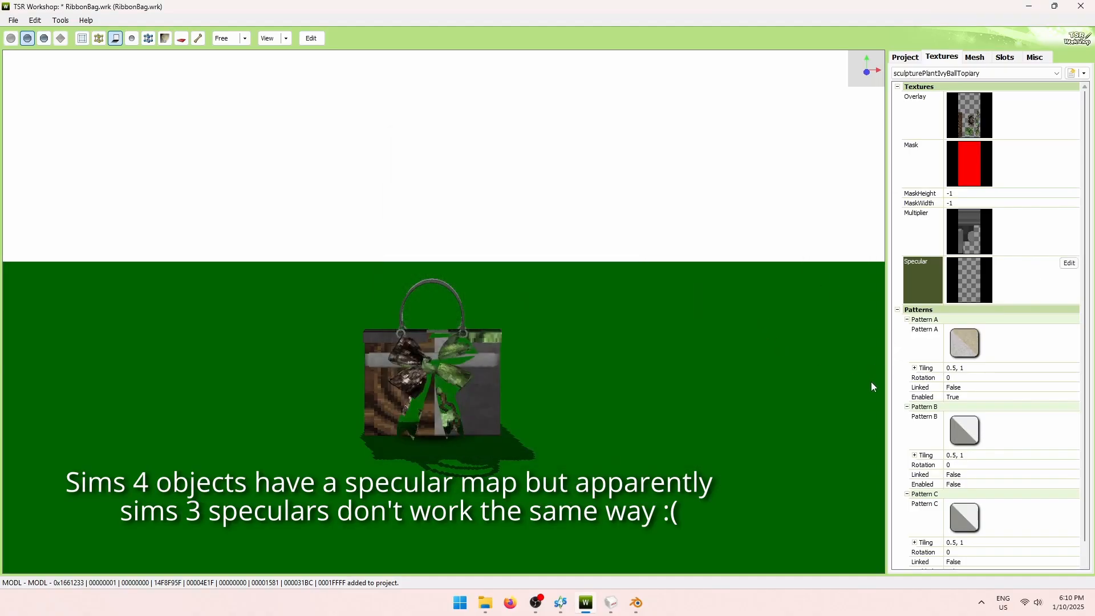
scroll(1042, 357, "down", 1)
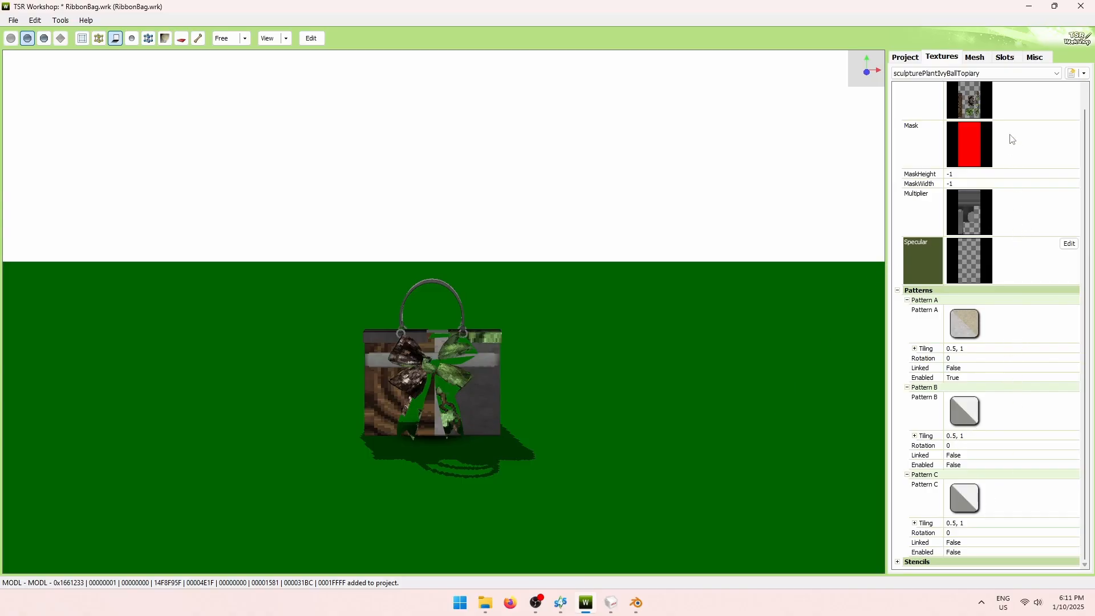
scroll(1005, 142, "up", 1)
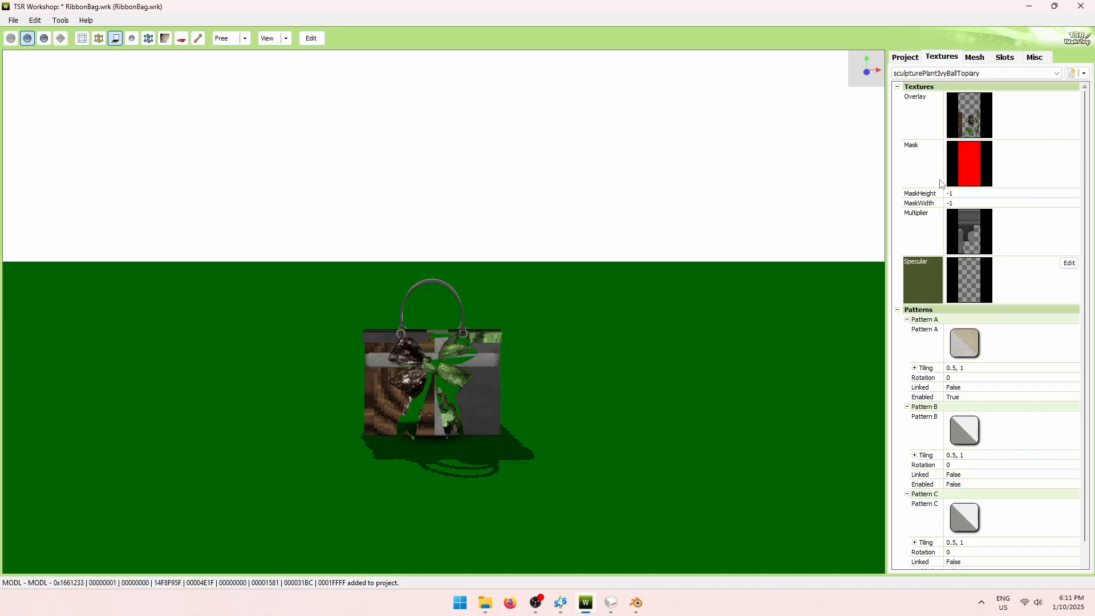
Open diffuse3.dds from the Bag folder in GIMP.
left_click(486, 604)
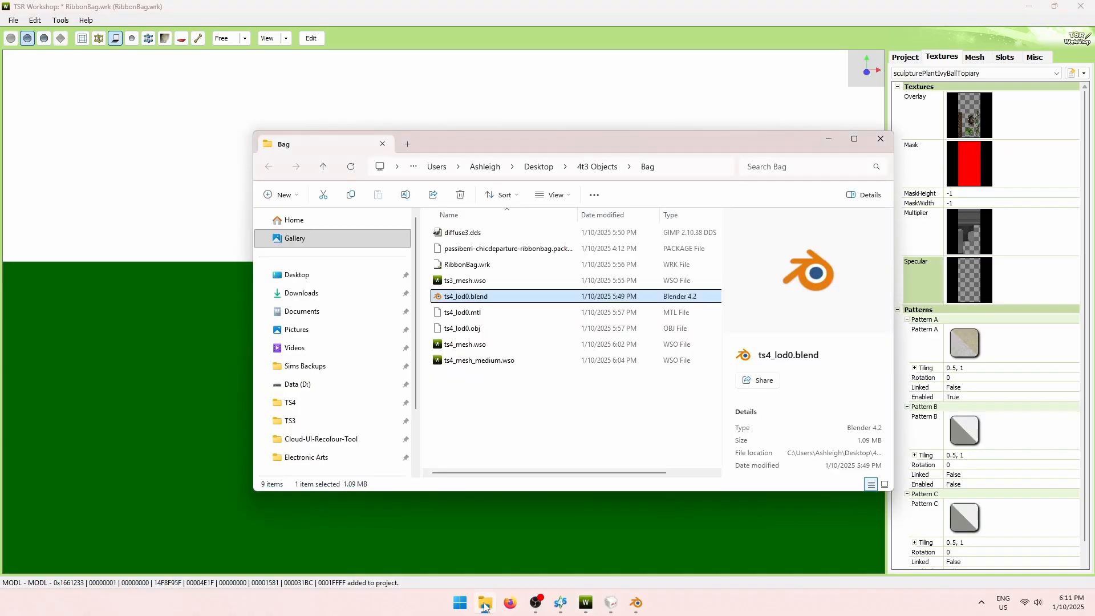
left_click(494, 233)
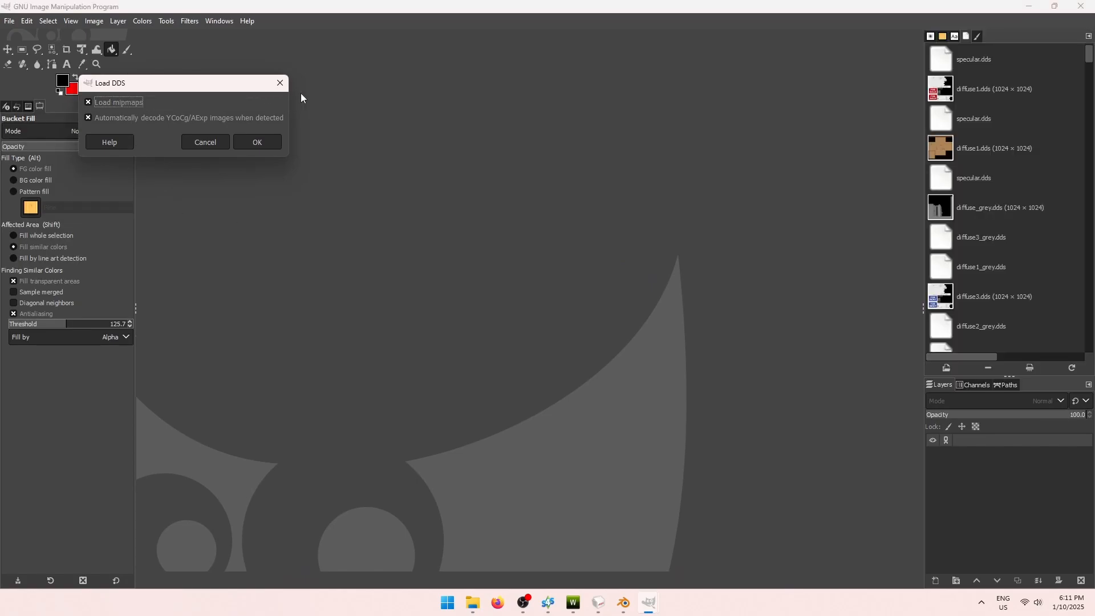
Load diffuse3.dds without mipmaps, make red the foreground colour, and pick Rectangle Select.
left_click(111, 106)
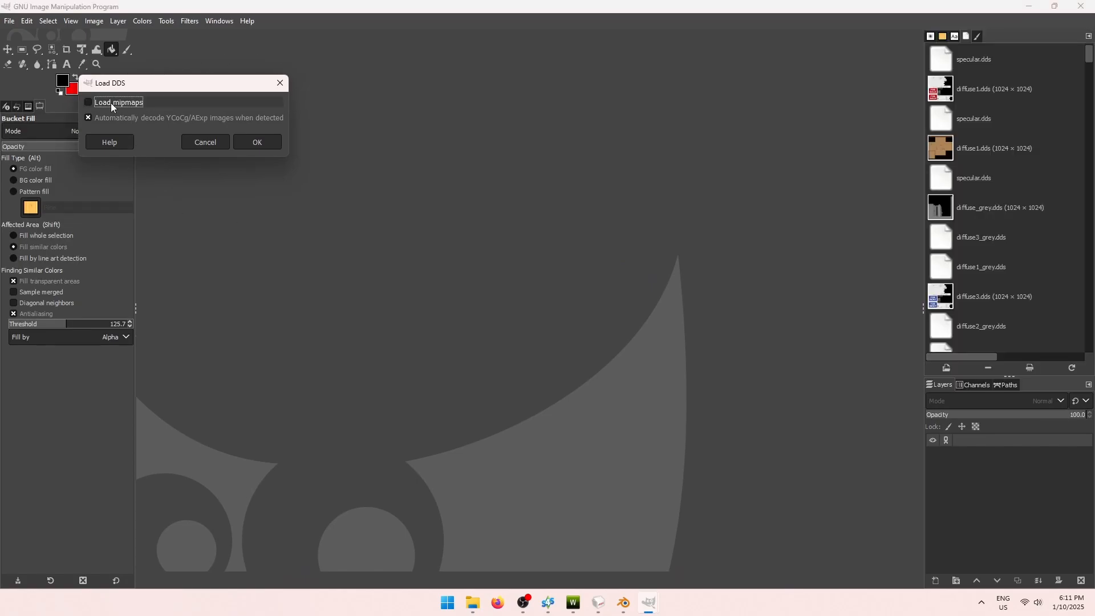
left_click(257, 141)
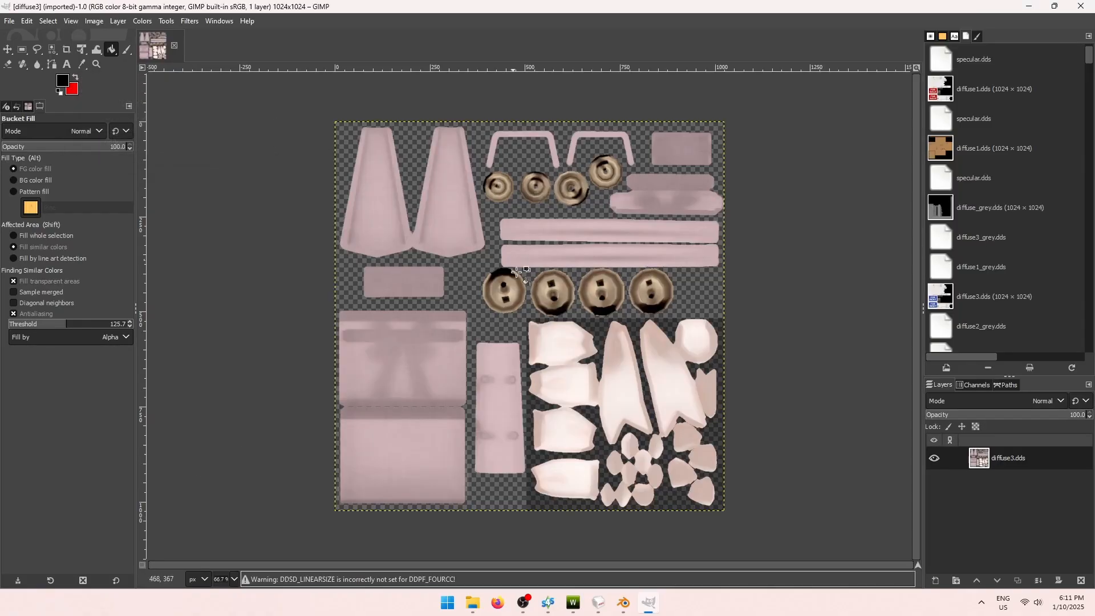
left_click(75, 78)
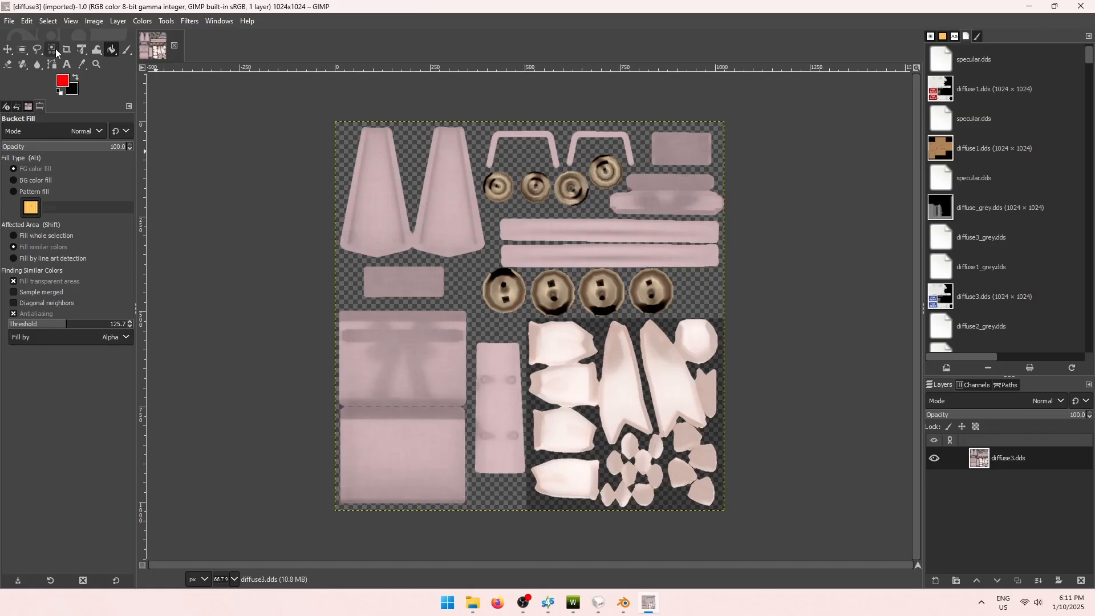
left_click(22, 50)
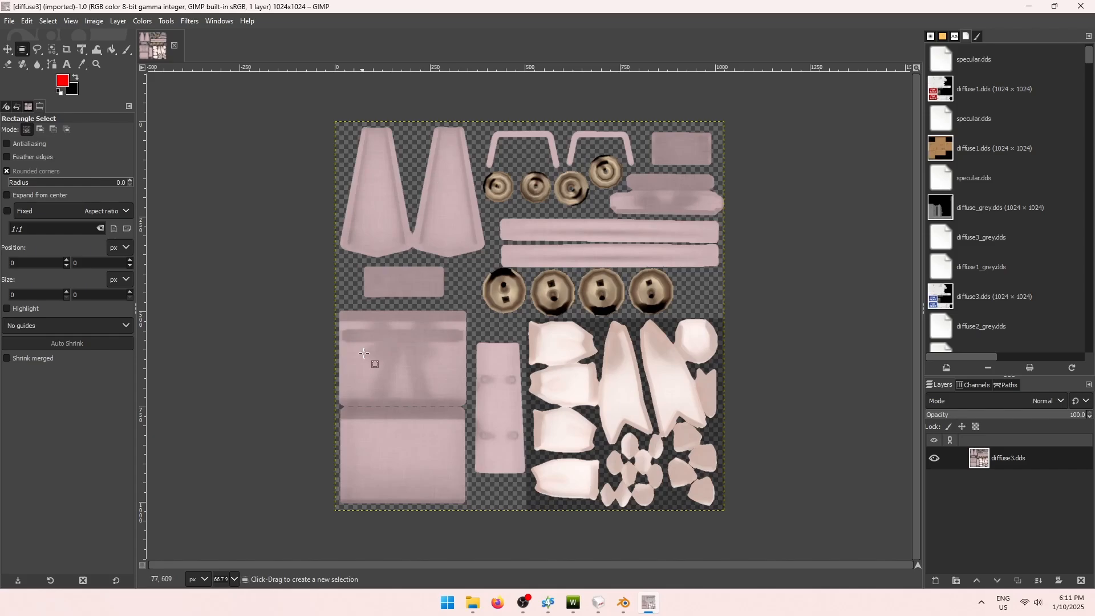
scroll(410, 452, "up", 3, "ctrl")
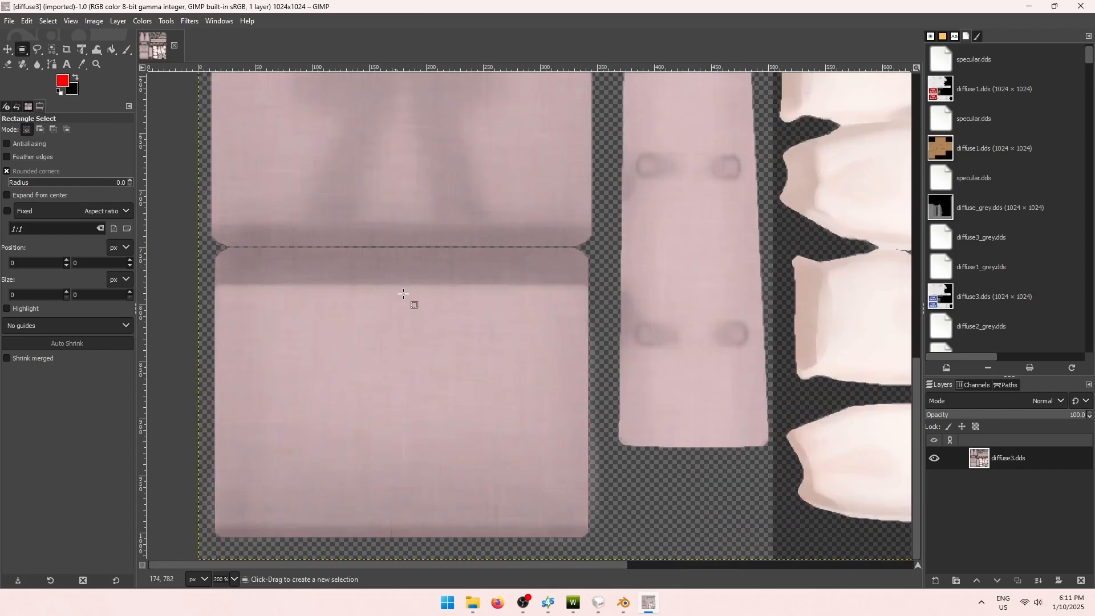
scroll(434, 342, "down", 3, "ctrl")
Fill the large bottom-left texture block solid red with Bucket Fill (whole selection).
left_click_drag(339, 403, 547, 195)
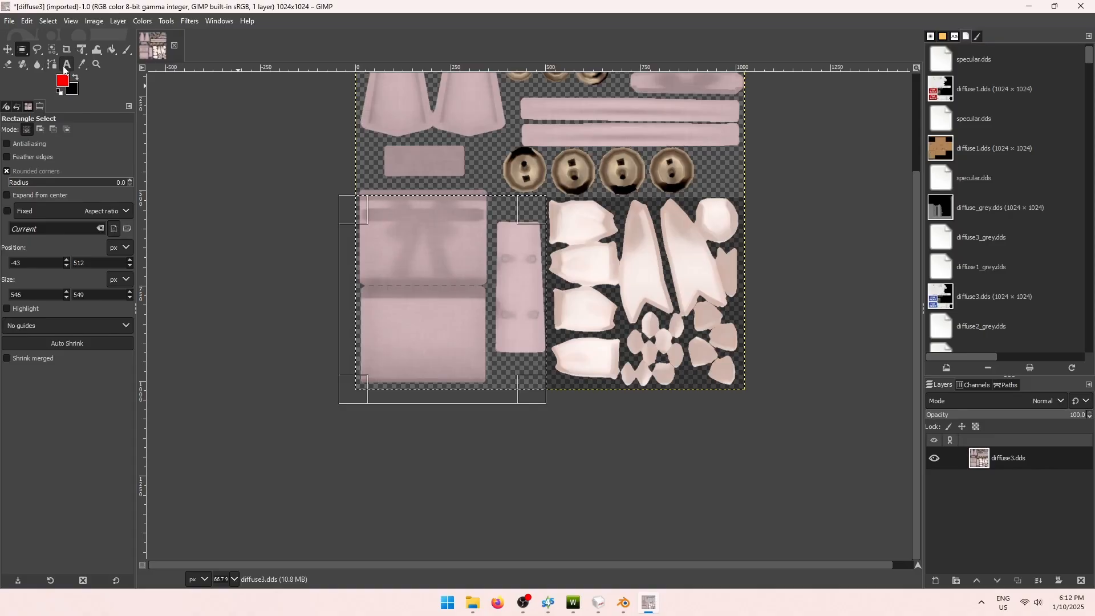
left_click(111, 50)
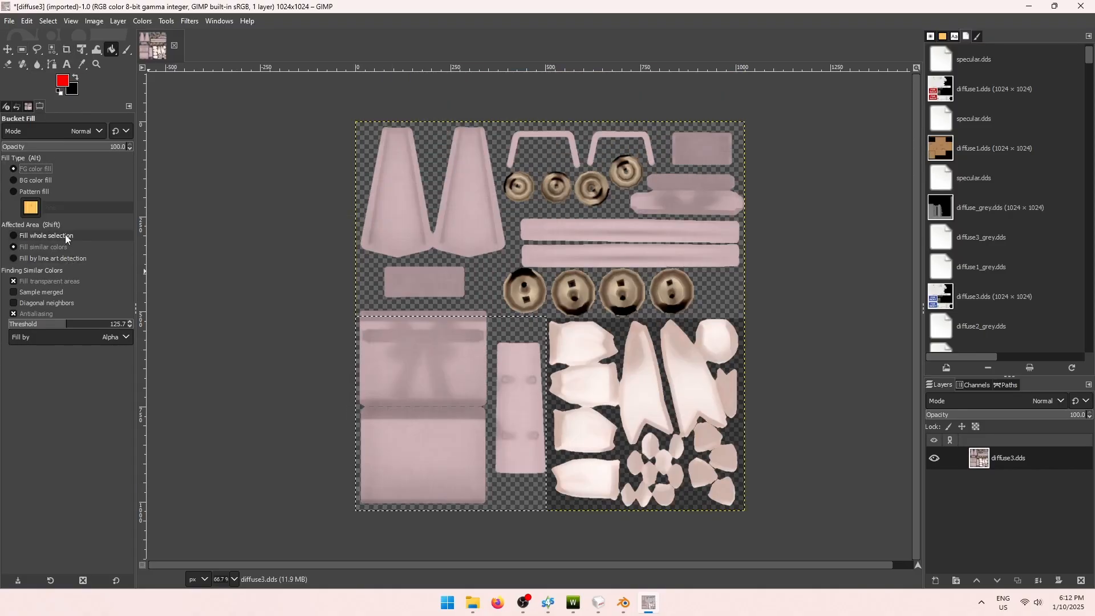
left_click(65, 236)
left_click(422, 385)
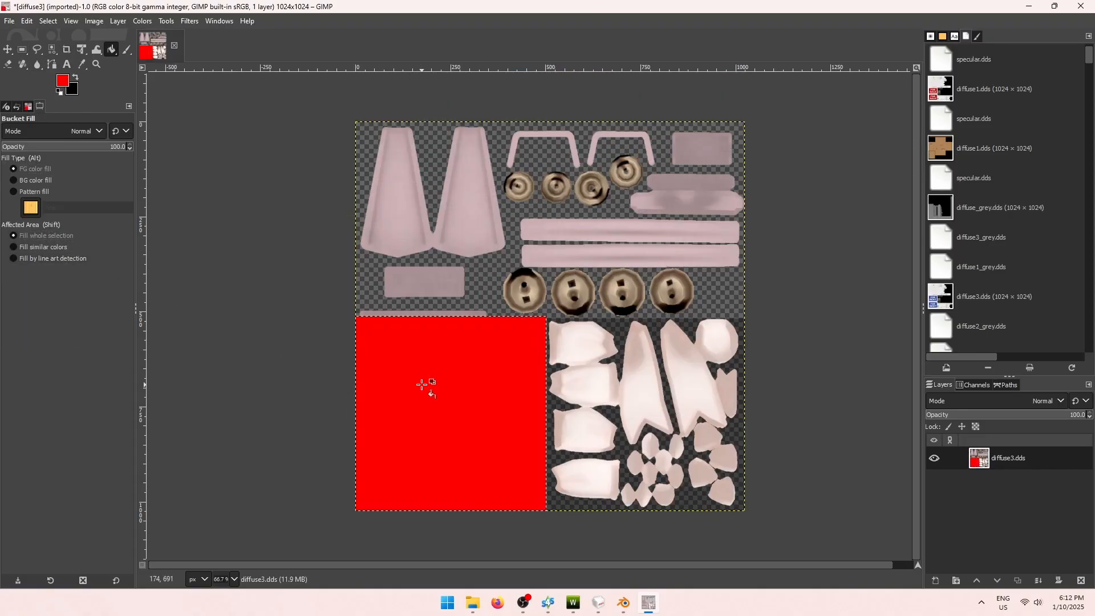
In Add mode, select the tall top-left pieces, long horizontal bars and top-right pieces.
left_click(22, 50)
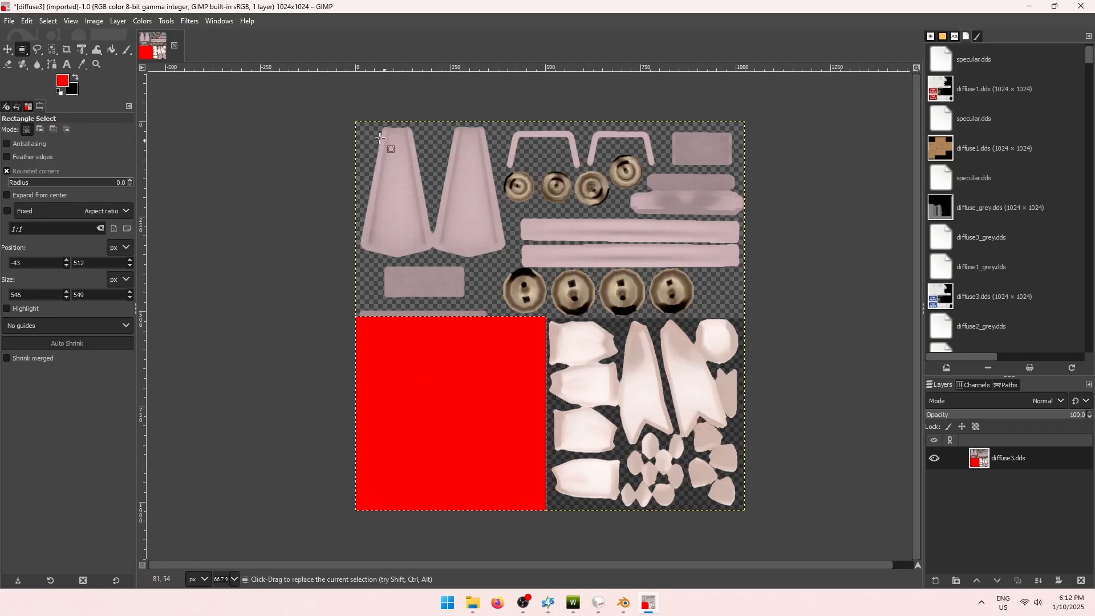
left_click_drag(343, 112, 500, 348)
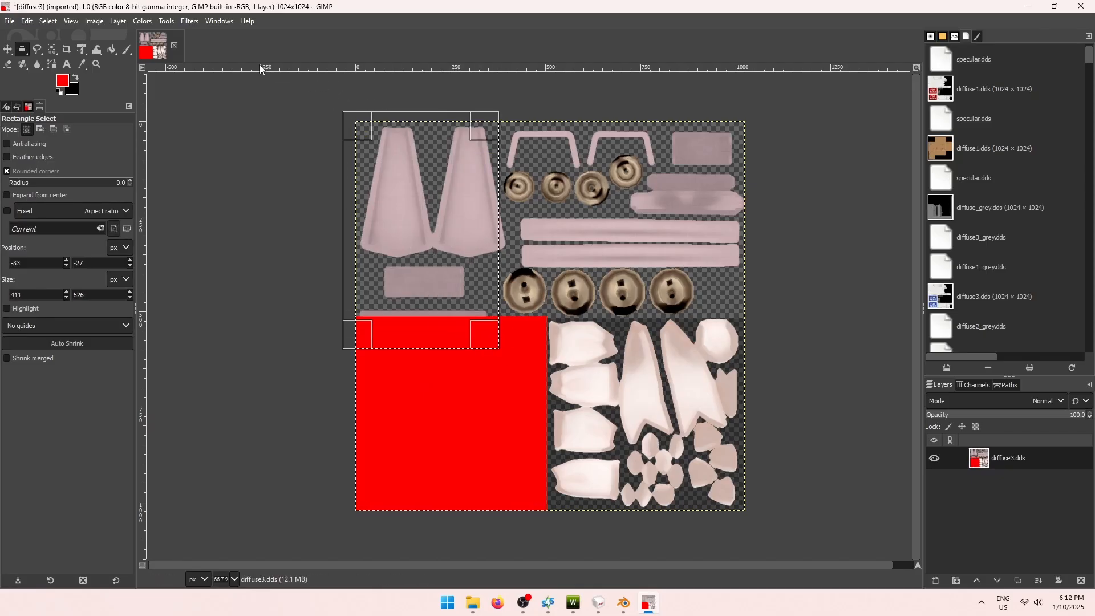
left_click(40, 129)
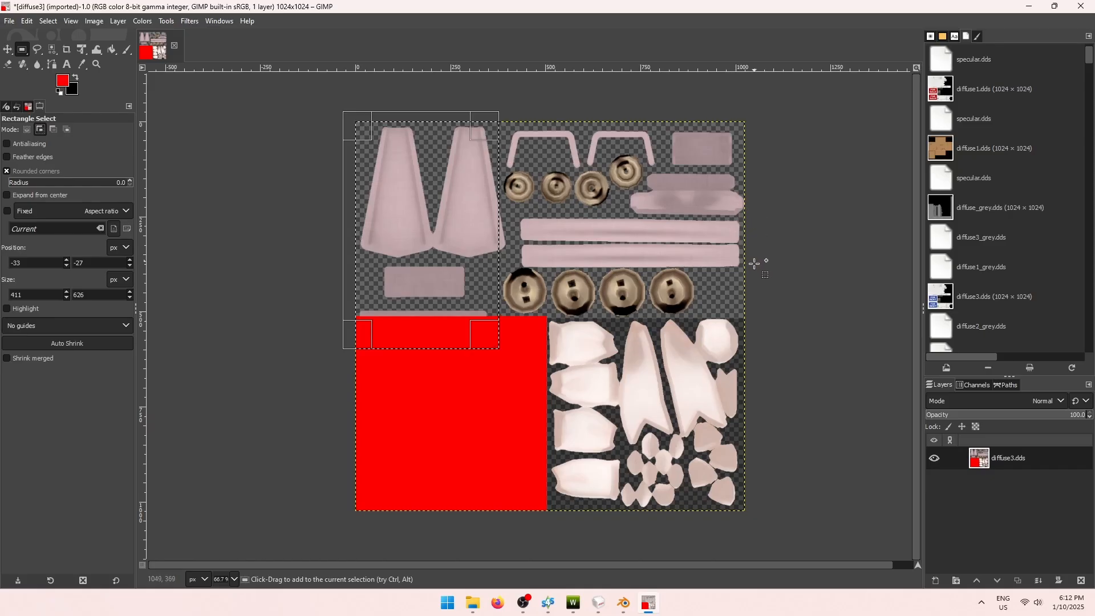
left_click_drag(751, 269, 455, 209)
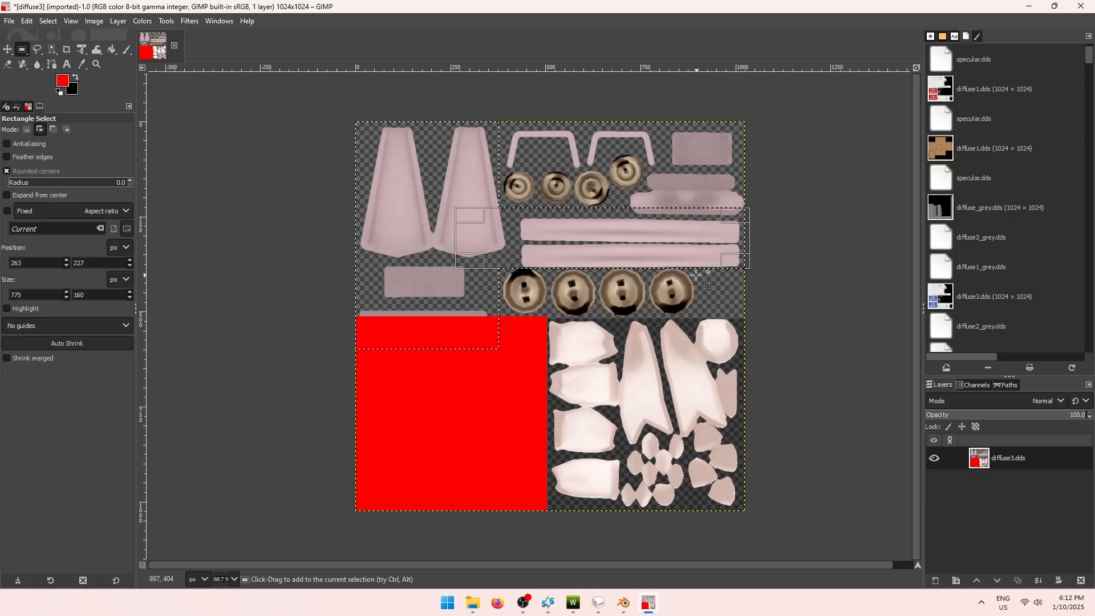
left_click_drag(660, 264, 657, 263)
left_click_drag(760, 109, 701, 289)
scroll(647, 235, "up", 2, "ctrl")
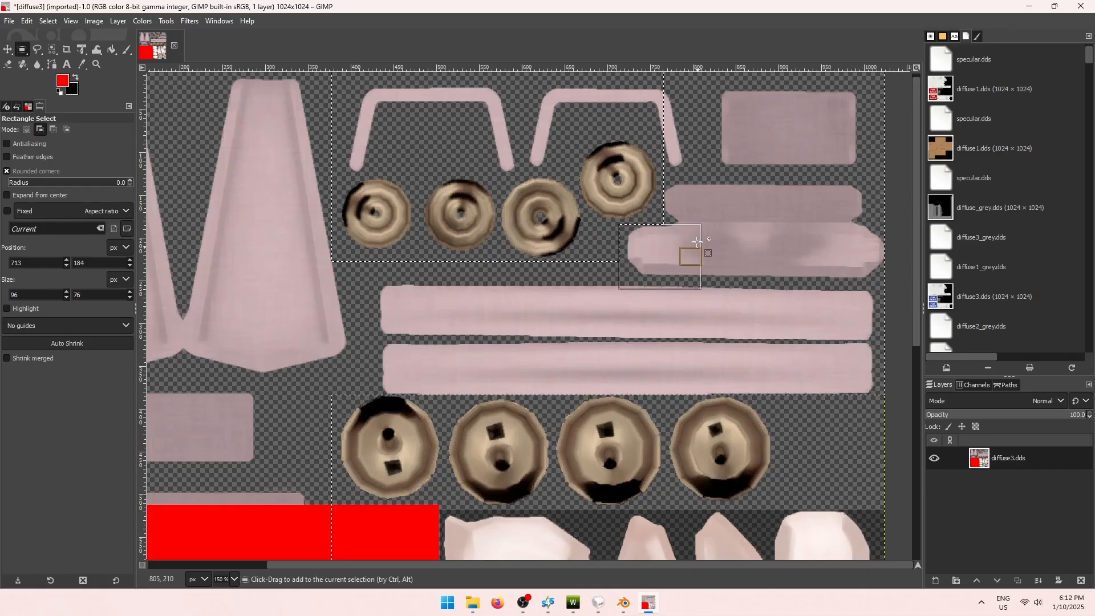
scroll(320, 75, "up", 1)
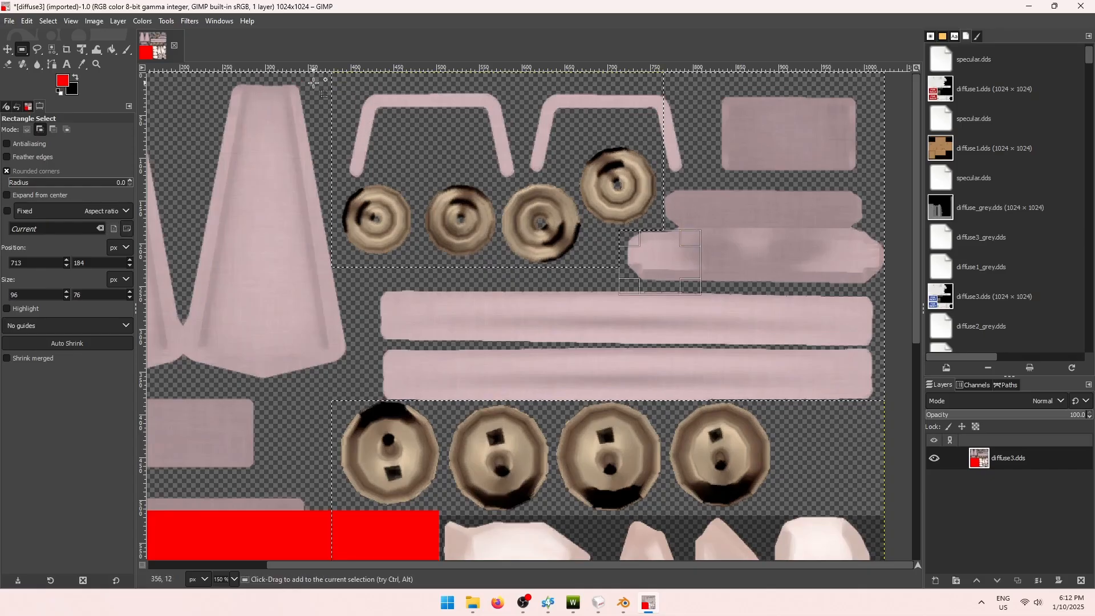
Add two small strips to the selection and fill all selected pink areas red.
left_click_drag(316, 184, 571, 65)
left_click_drag(551, 164, 551, 159)
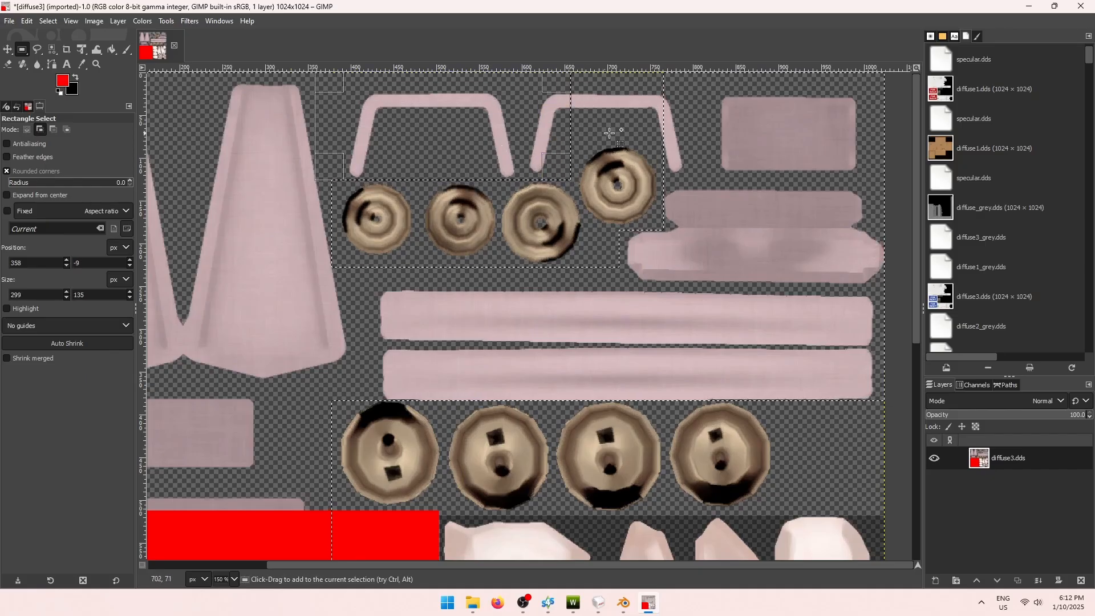
left_click_drag(606, 138, 556, 134)
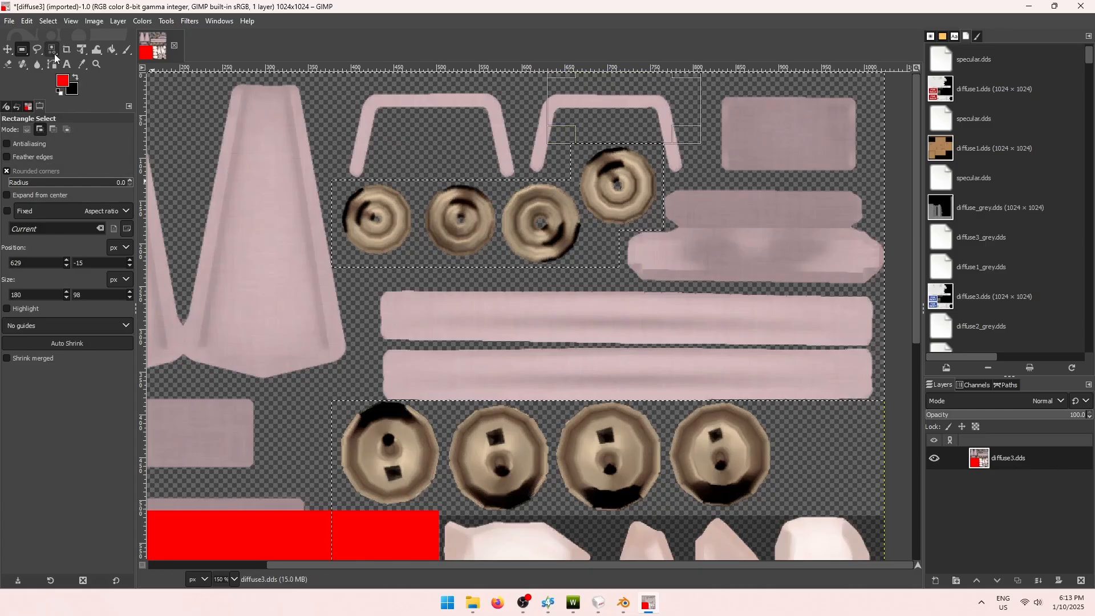
left_click(111, 49)
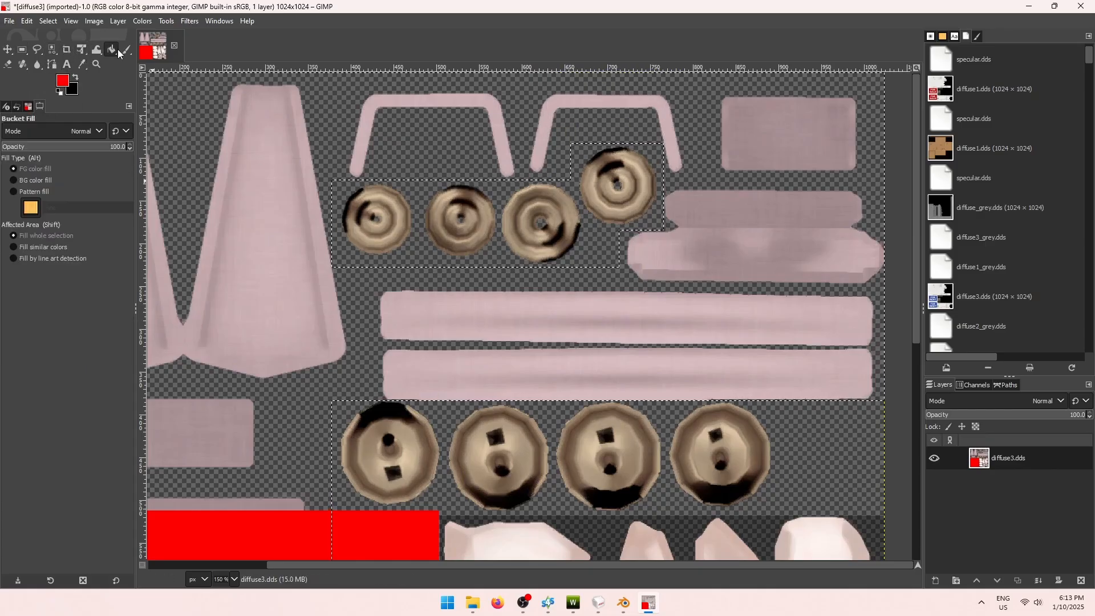
left_click(295, 186)
scroll(368, 316, "down", 3, "ctrl")
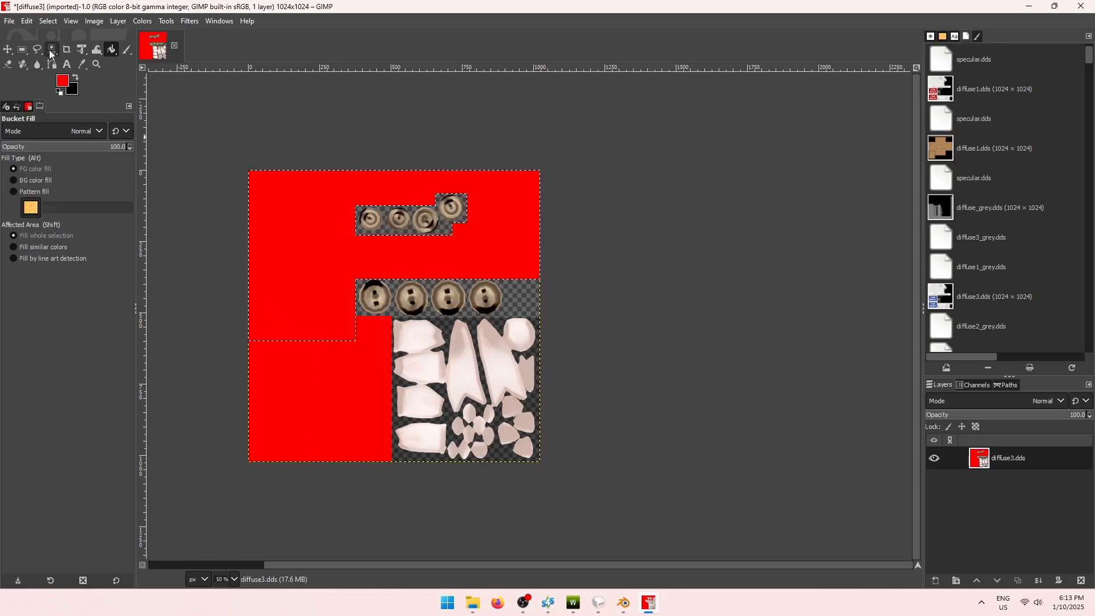
Make a fresh selection around the lower-right block of small pale pieces.
left_click(22, 50)
left_click(27, 129)
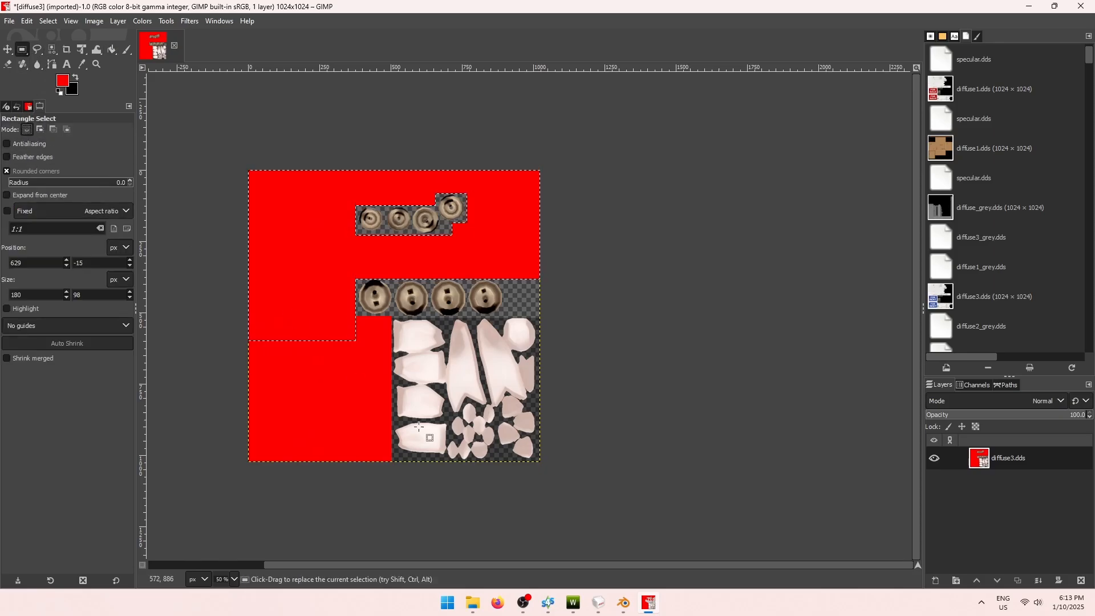
left_click(500, 438)
scroll(499, 437, "up", 2, "ctrl")
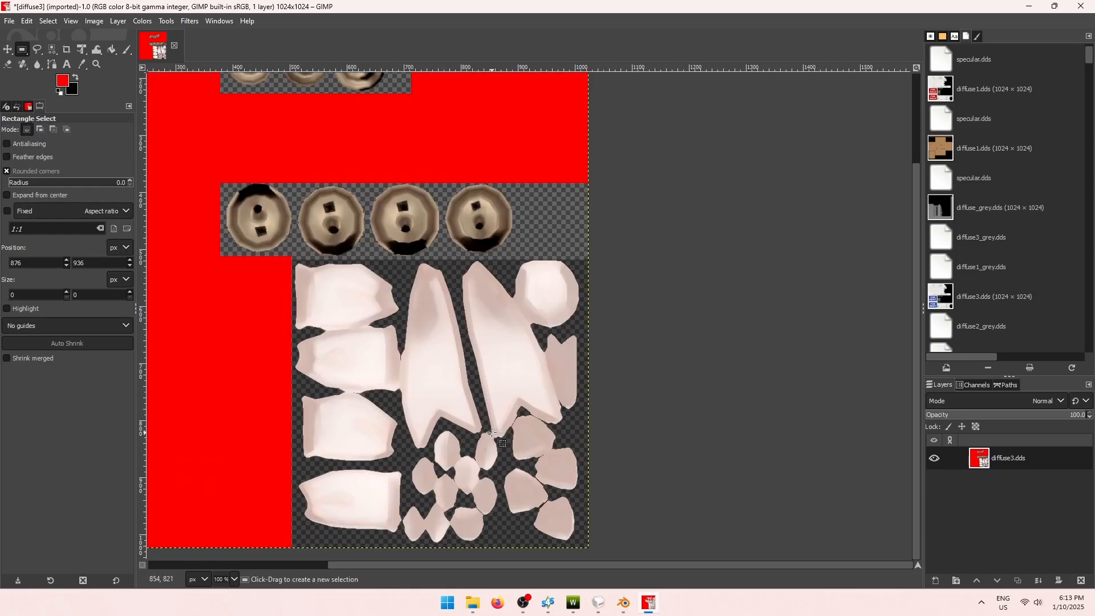
left_click_drag(596, 554, 291, 258)
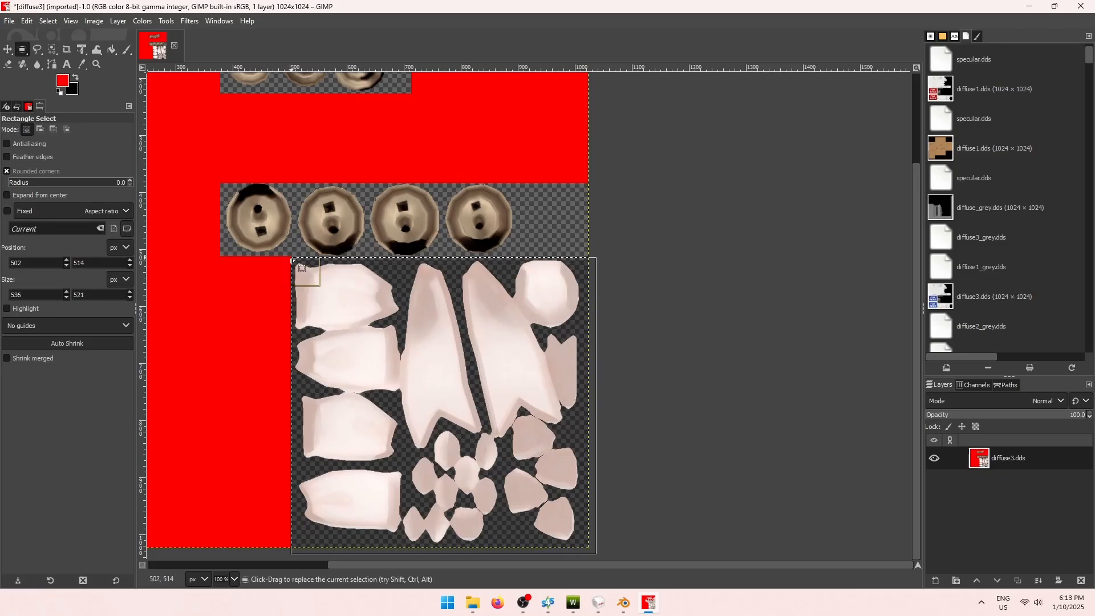
Set the foreground to yellow ffff00 and fill the lower-right block with it.
left_click(66, 81)
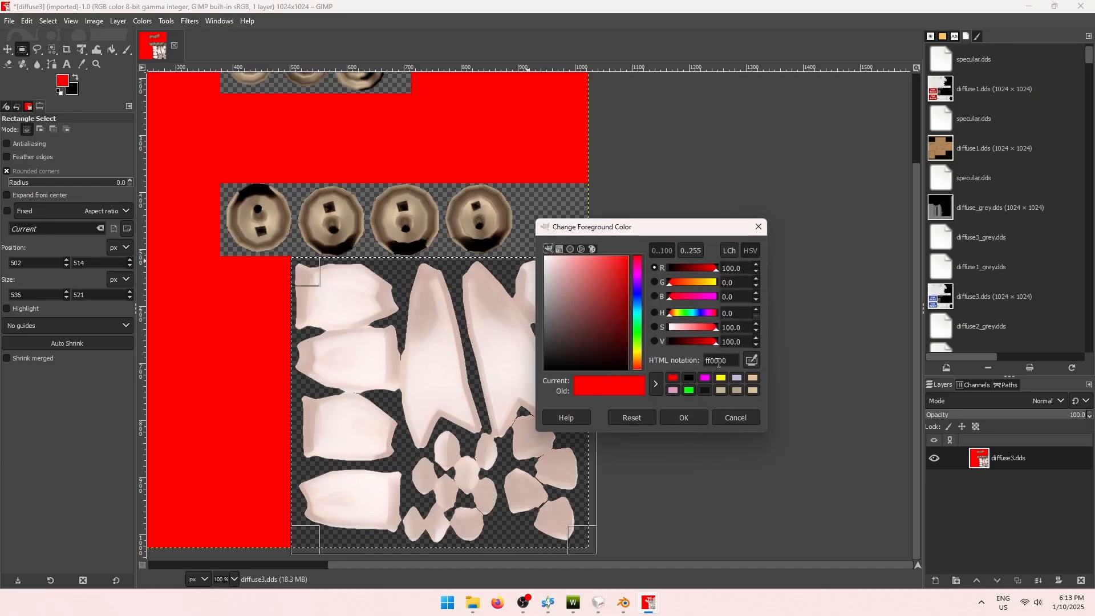
left_click(721, 378)
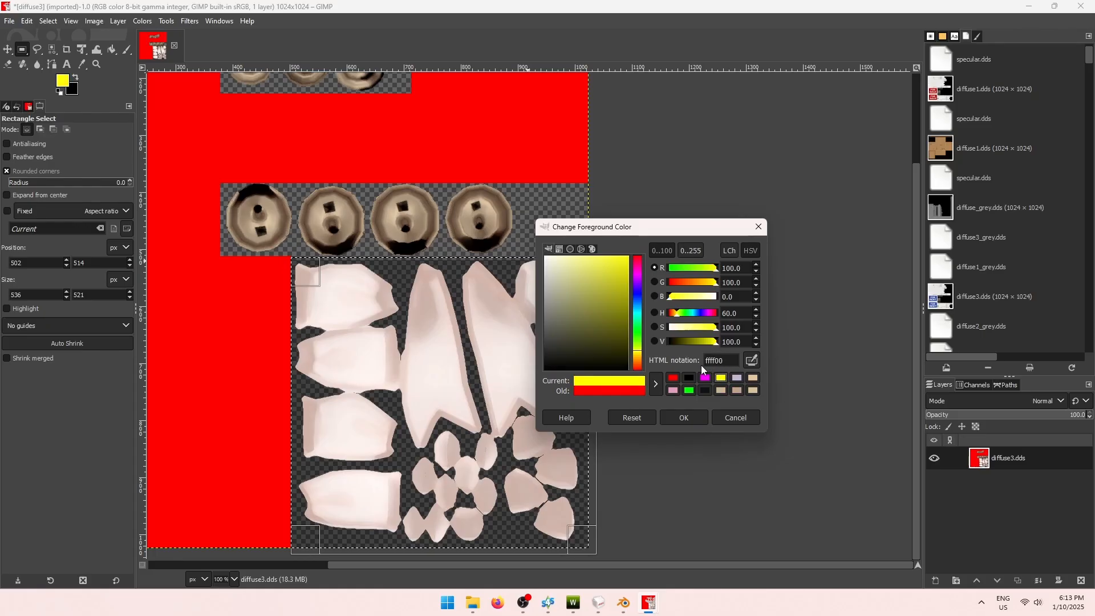
left_click(684, 418)
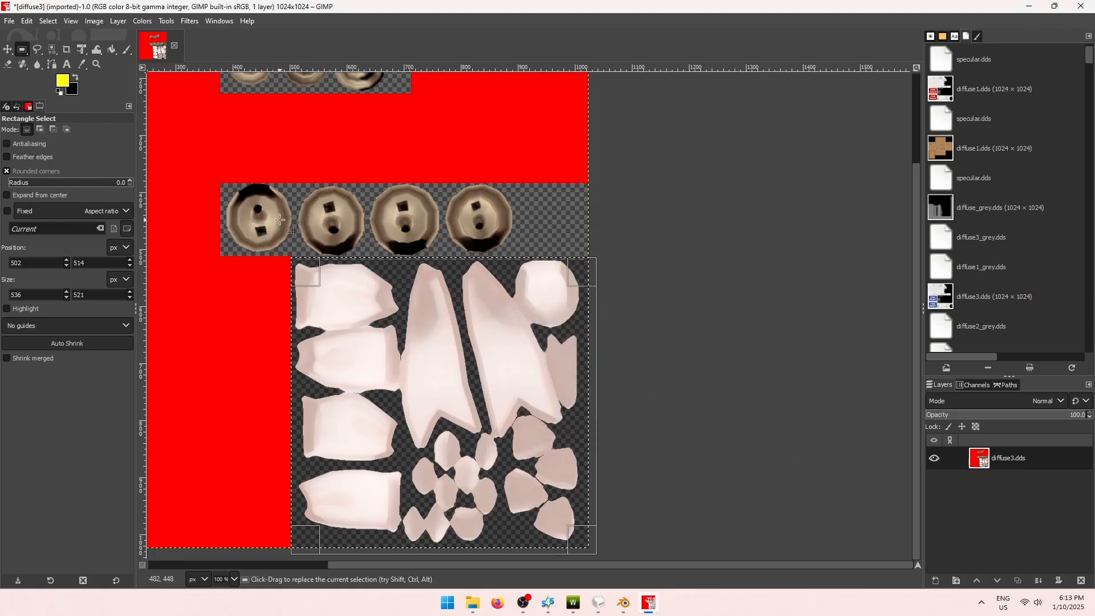
left_click(112, 50)
left_click(432, 365)
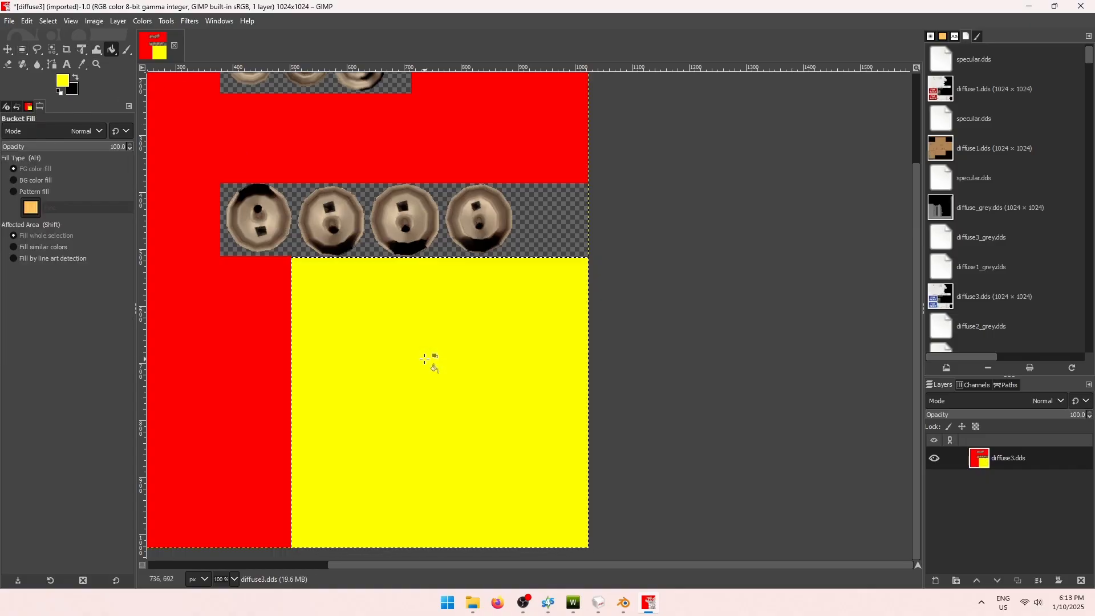
Select the strip of lower button pieces and choose magenta ff00ff as foreground.
left_click(23, 51)
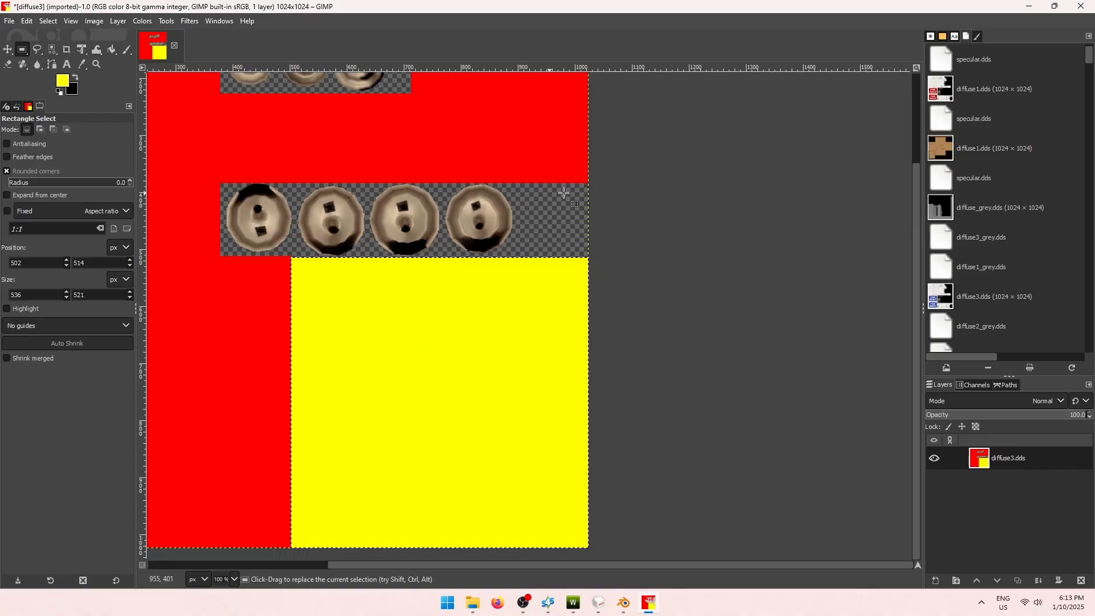
left_click_drag(590, 183, 218, 255)
left_click_drag(220, 258, 219, 257)
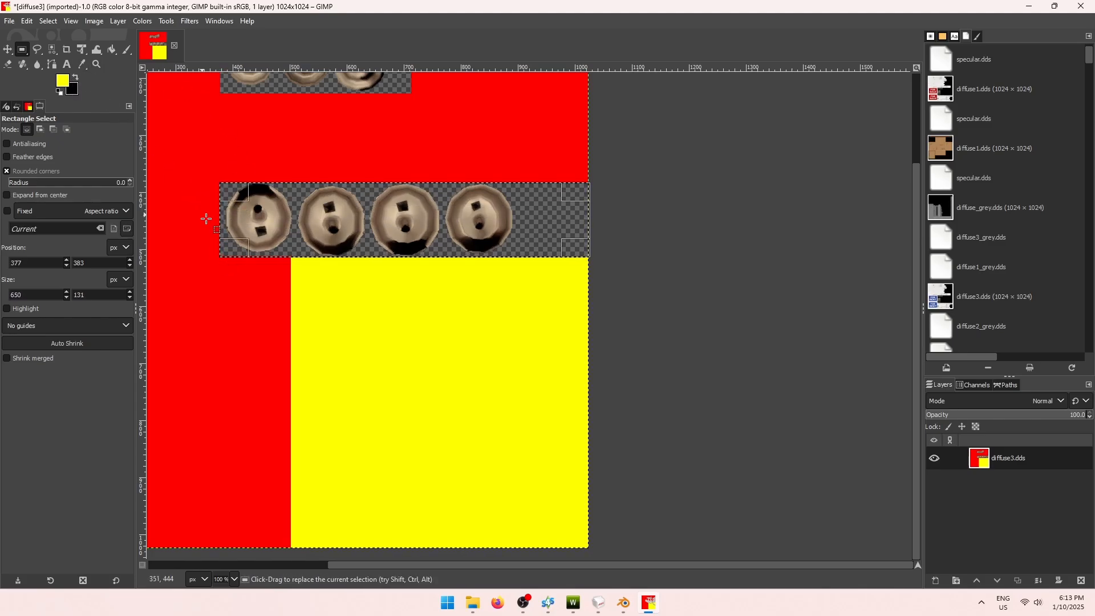
scroll(208, 217, "up", 3, "ctrl")
scroll(230, 268, "down", 3, "ctrl")
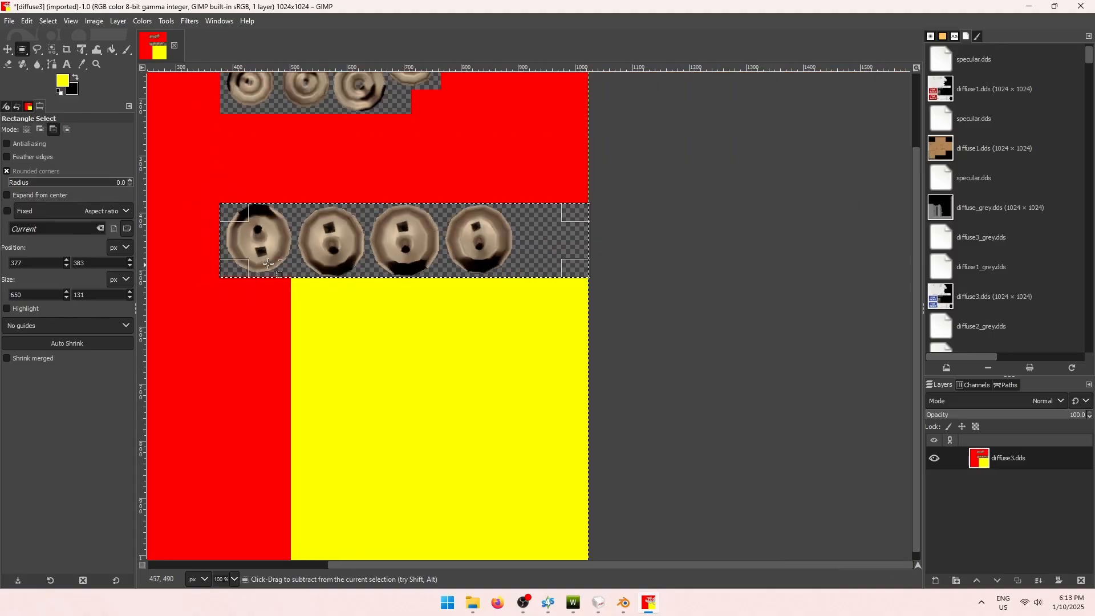
left_click(64, 80)
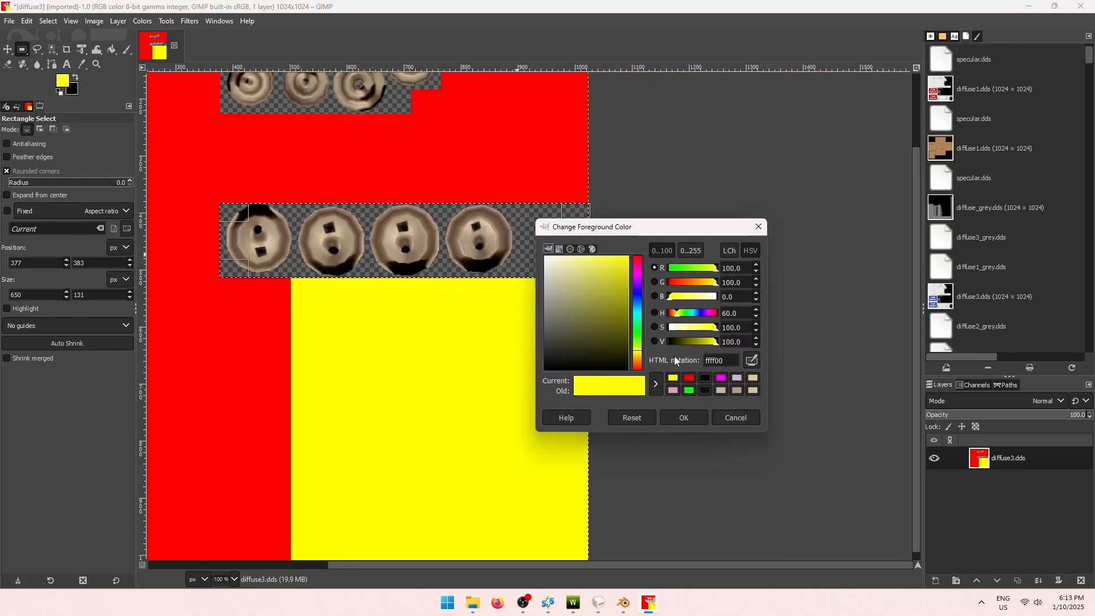
left_click(721, 378)
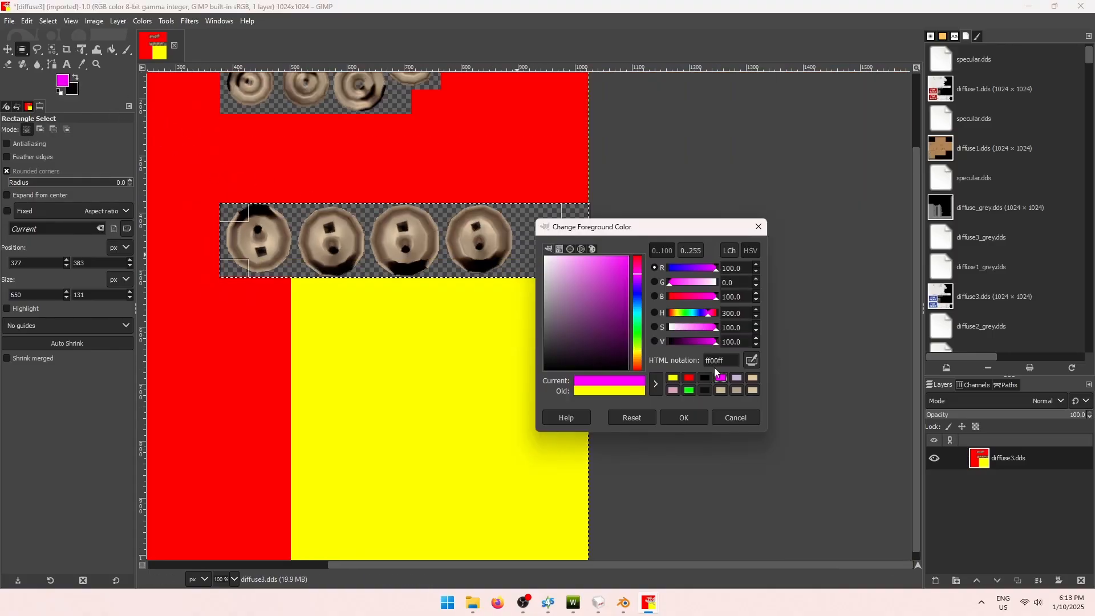
Fill the lower button strip with magenta.
left_click(702, 416)
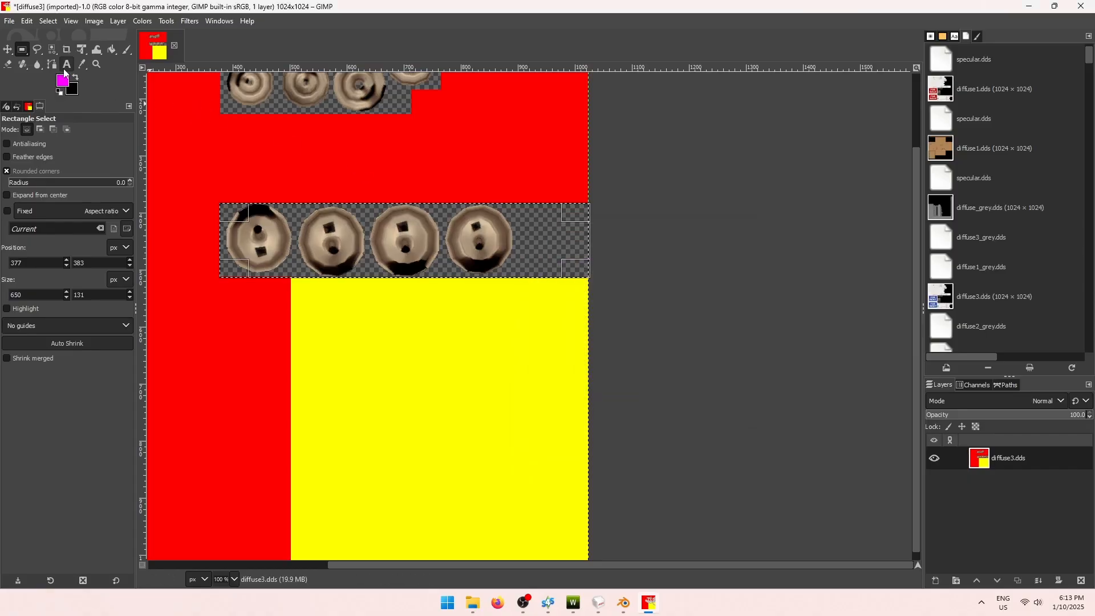
left_click(112, 49)
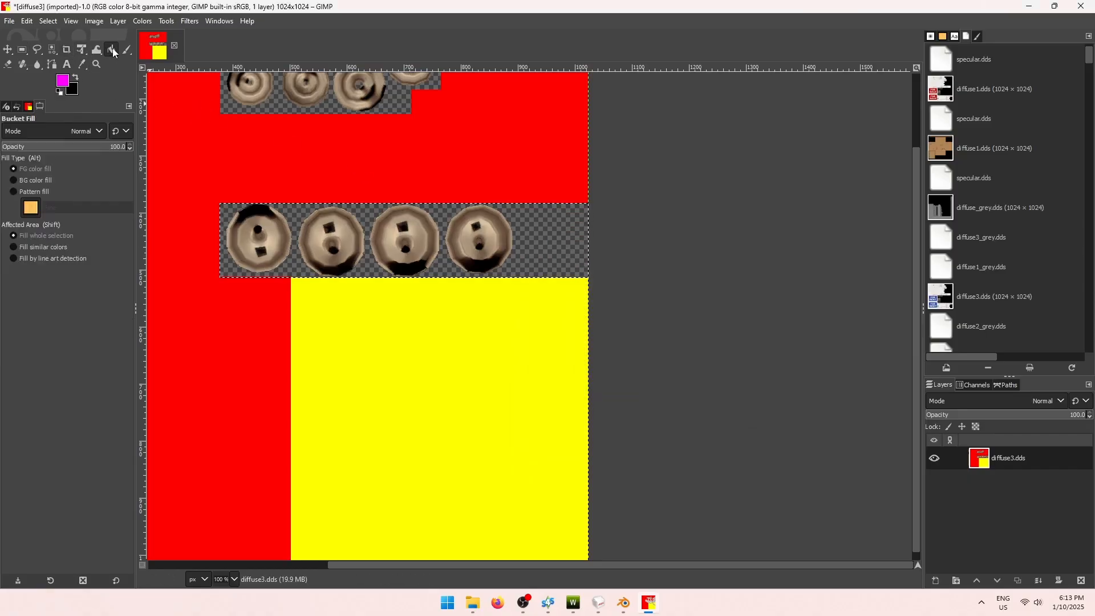
left_click(350, 236)
scroll(416, 240, "up", 3)
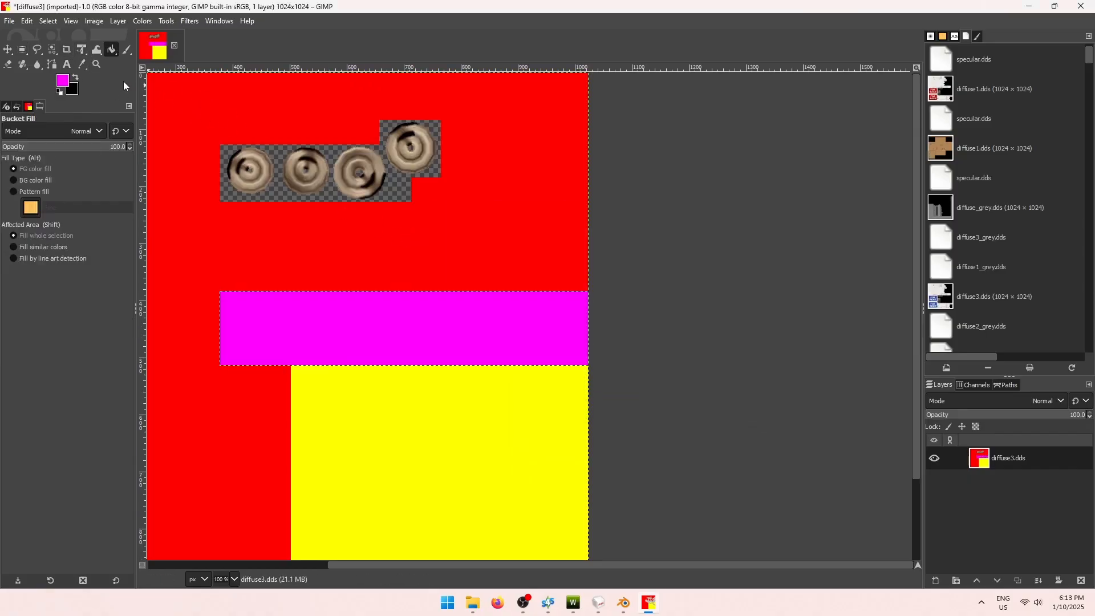
Select the upper-right button piece plus the row of three, and fill them magenta.
left_click(23, 50)
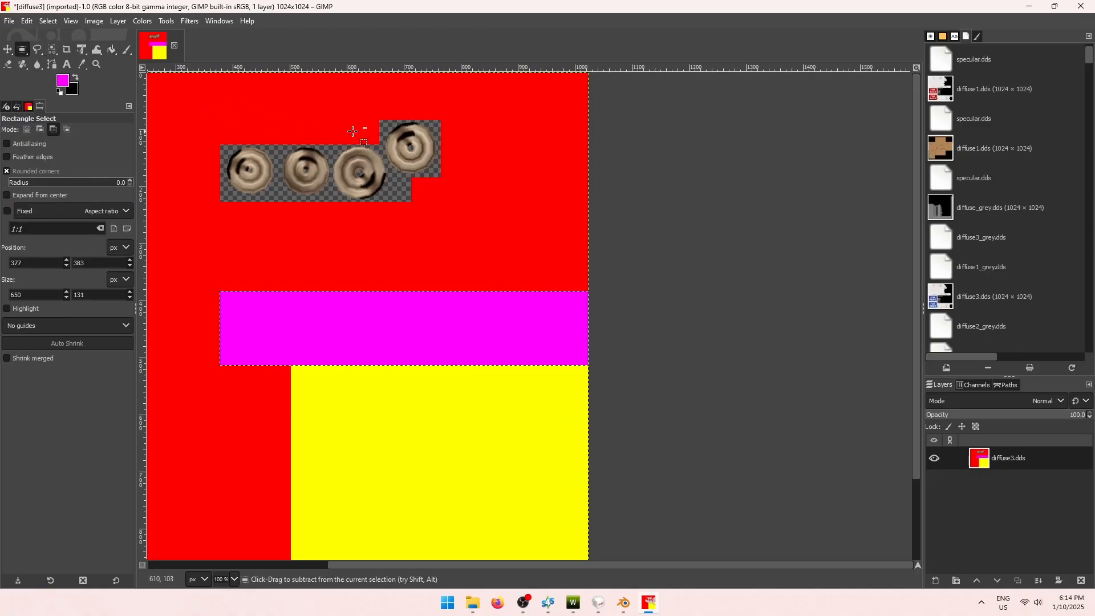
scroll(354, 135, "up", 1, "ctrl")
scroll(444, 228, "left", 3, "shift")
scroll(598, 153, "up", 1, "ctrl")
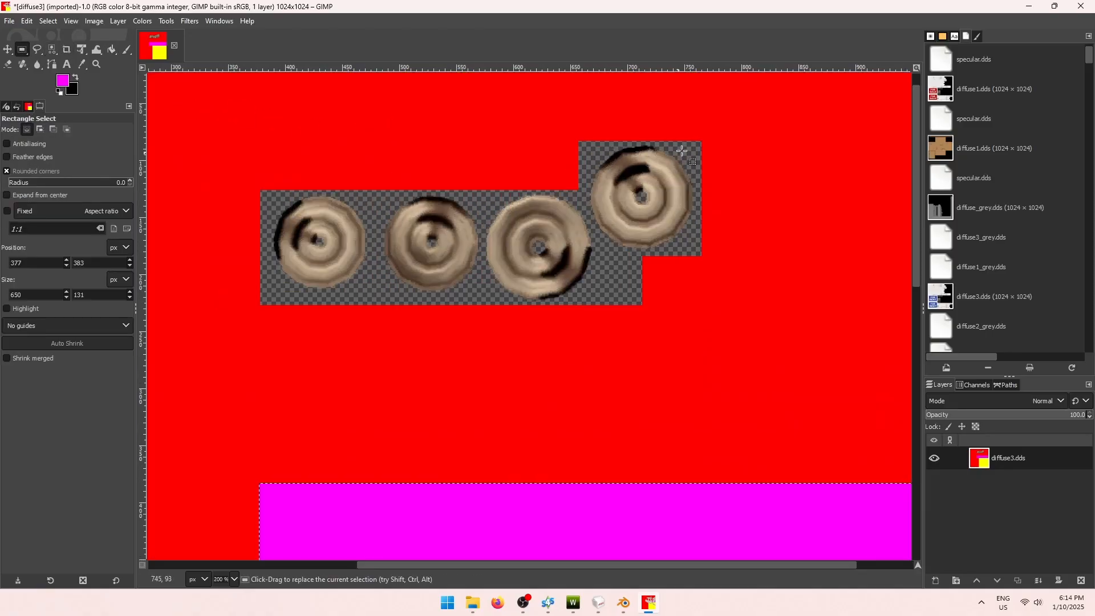
left_click_drag(702, 139, 577, 257)
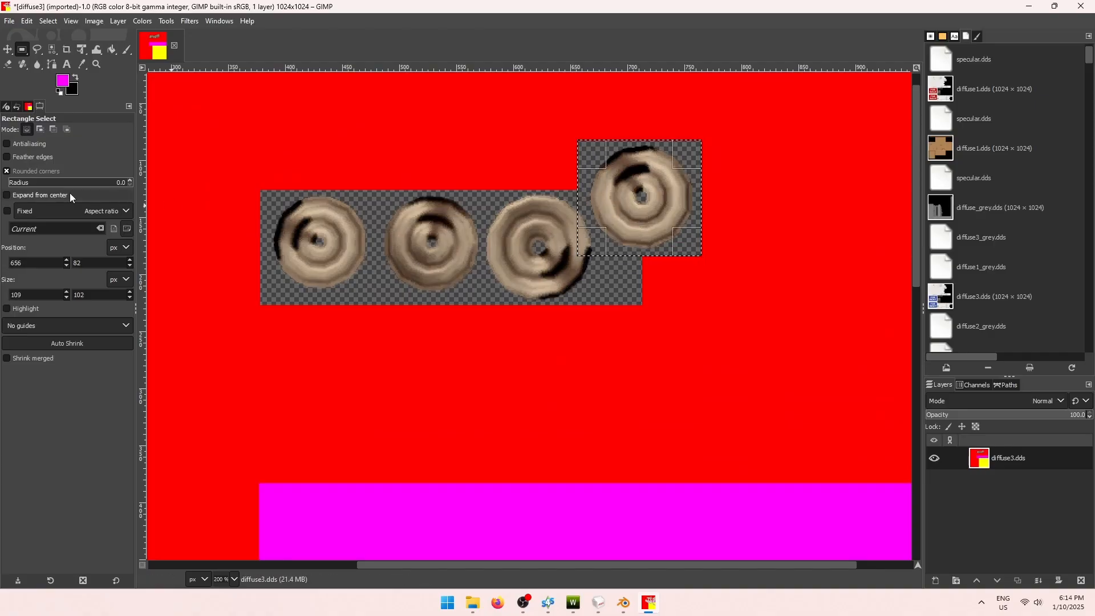
left_click(38, 130)
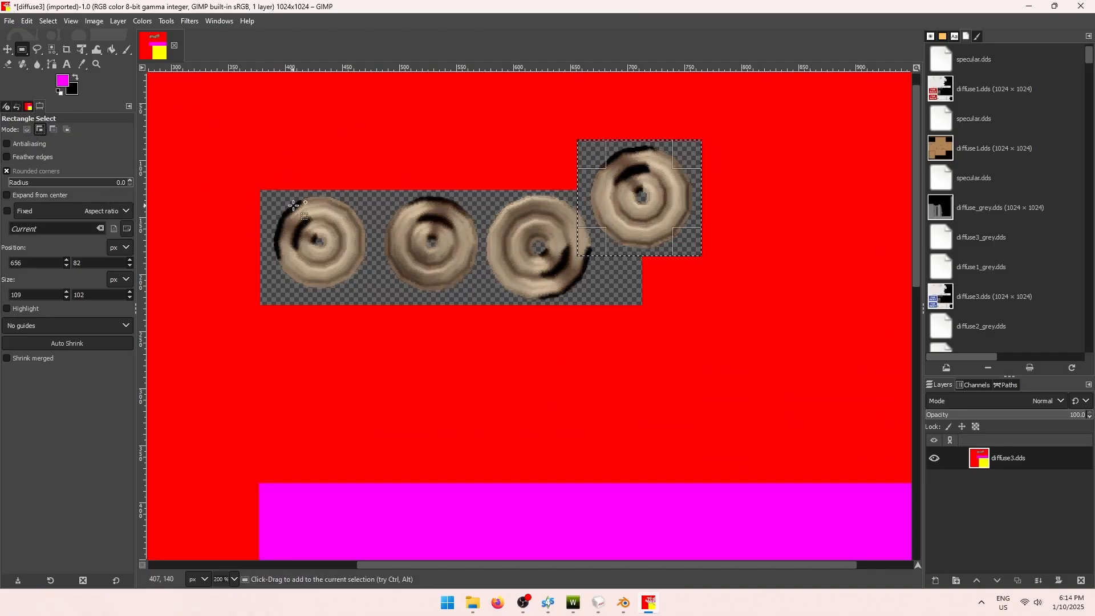
left_click_drag(261, 190, 642, 305)
left_click(112, 49)
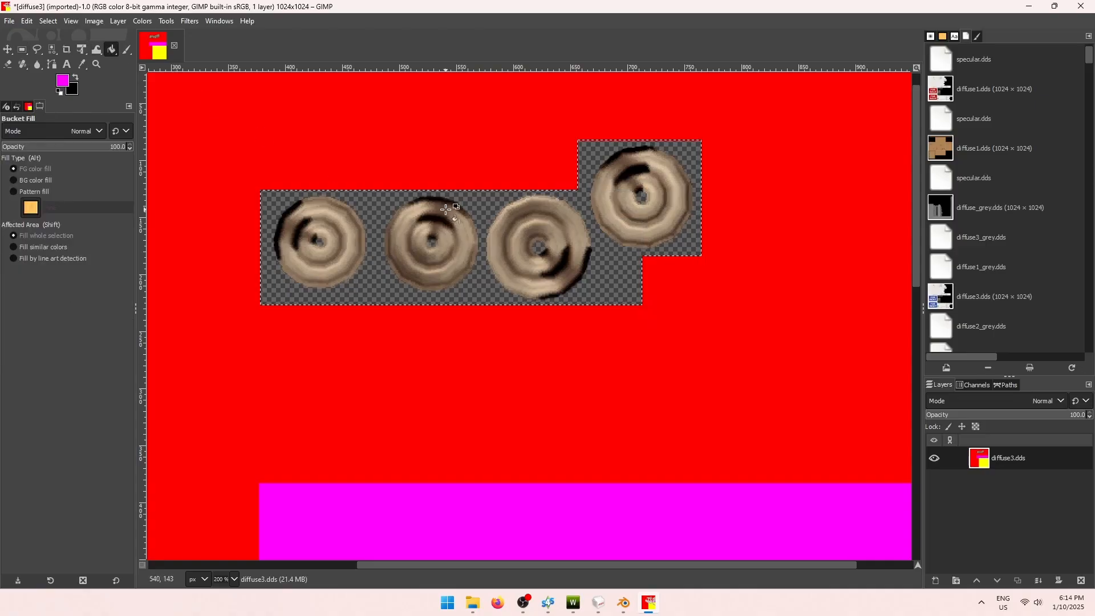
left_click(502, 215)
scroll(631, 227, "down", 3, "ctrl")
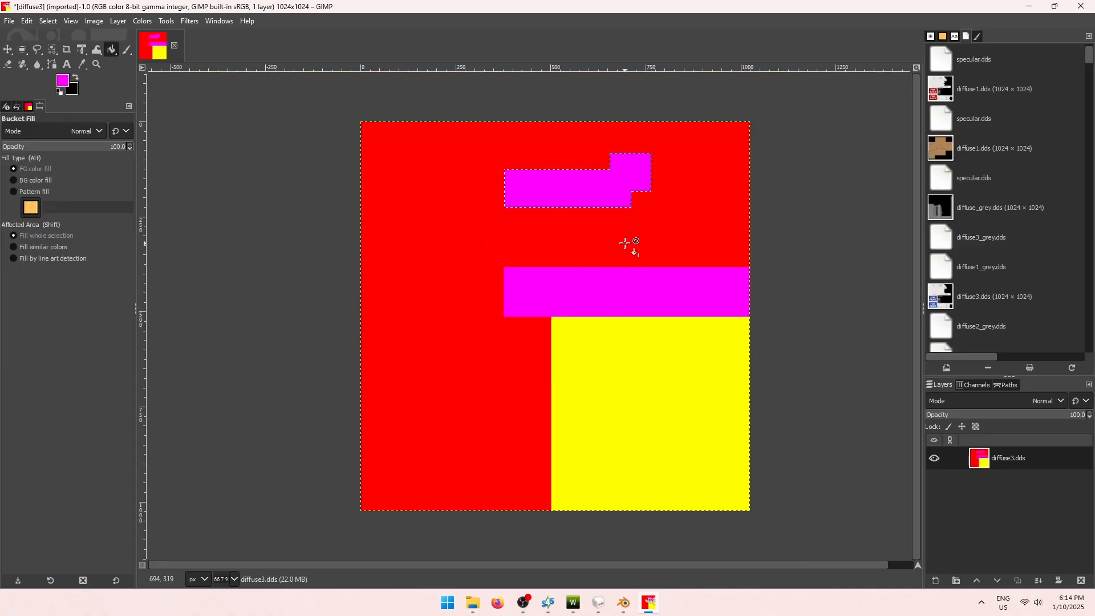
left_click(24, 50)
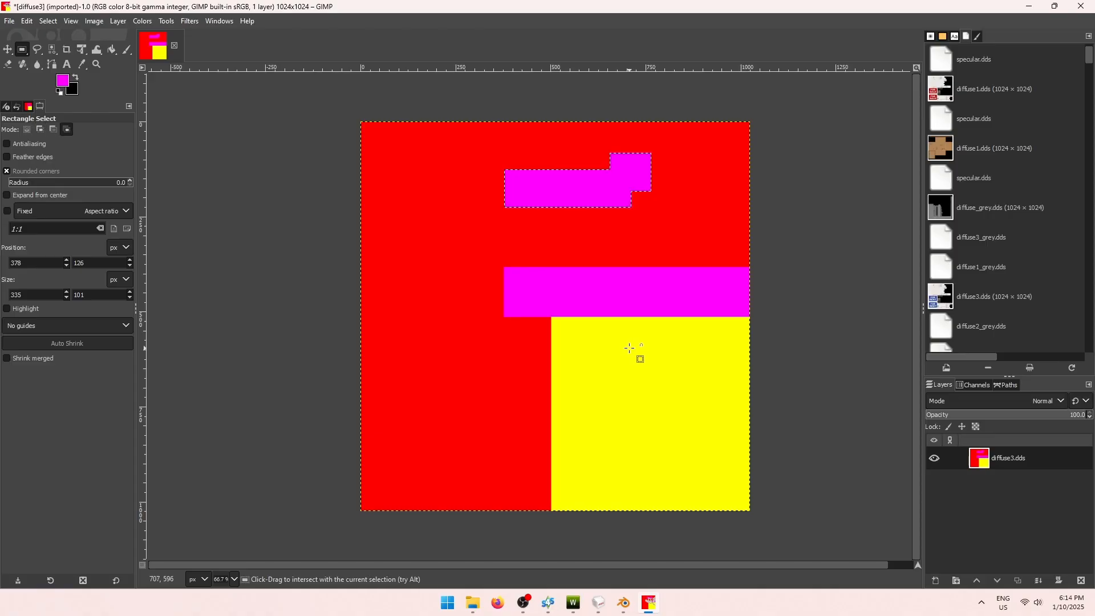
left_click(11, 22)
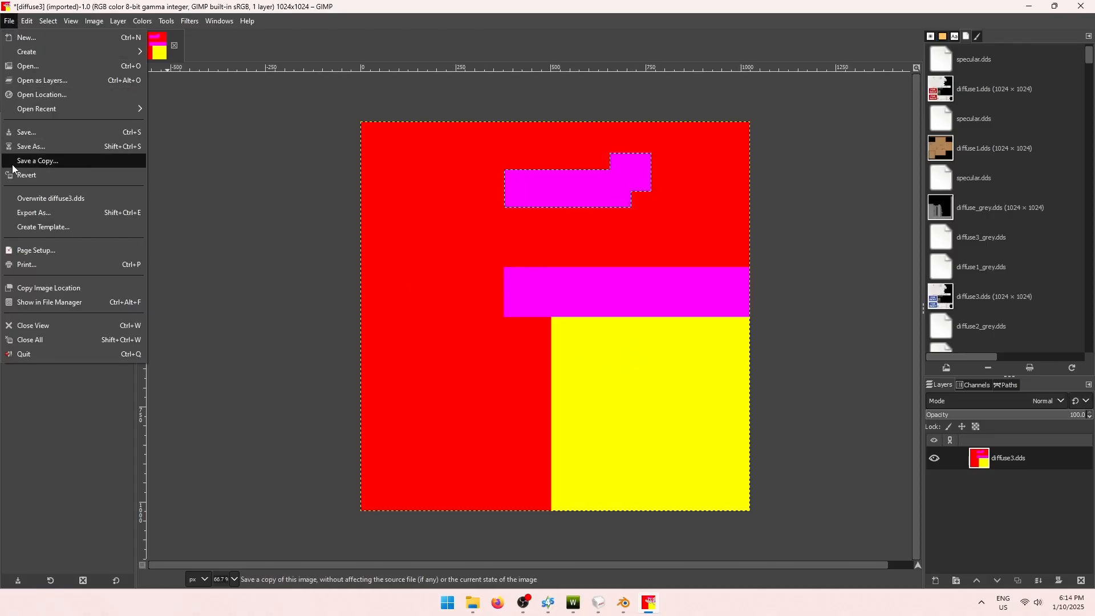
Export the image as mask.dds using BC3 / DXT5 compression with generated mipmaps.
left_click(34, 211)
type("mask.dds")
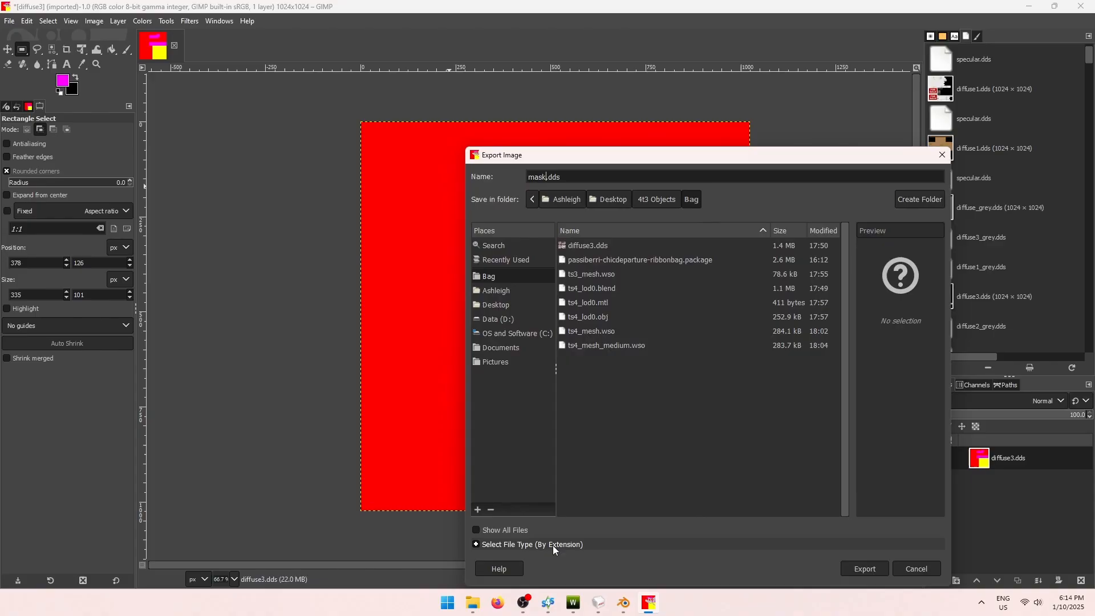
left_click(552, 544)
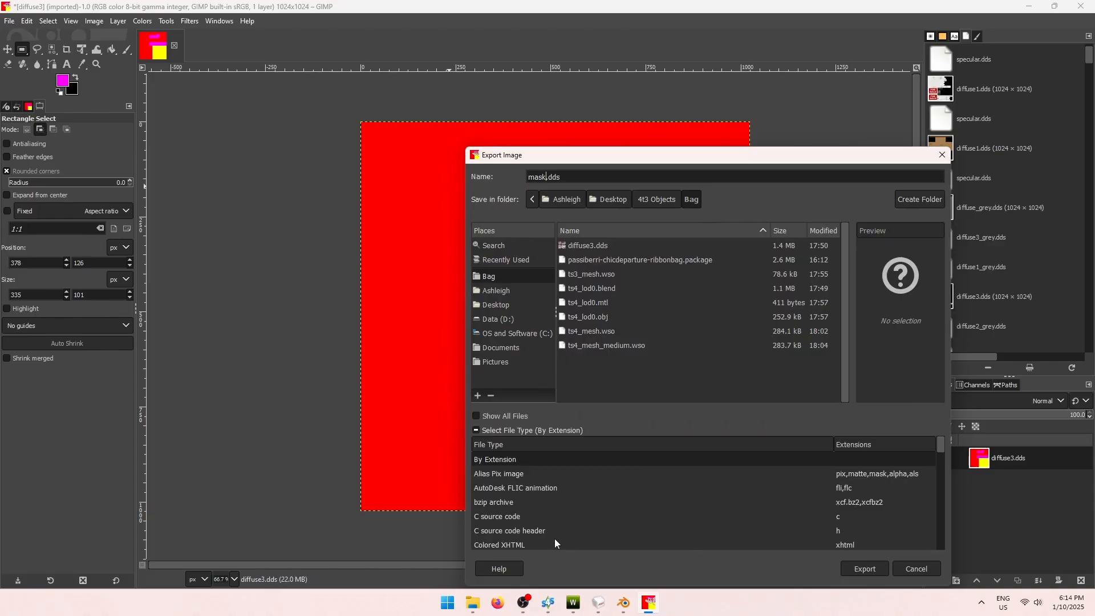
scroll(564, 495, "down", 1)
left_click(533, 523)
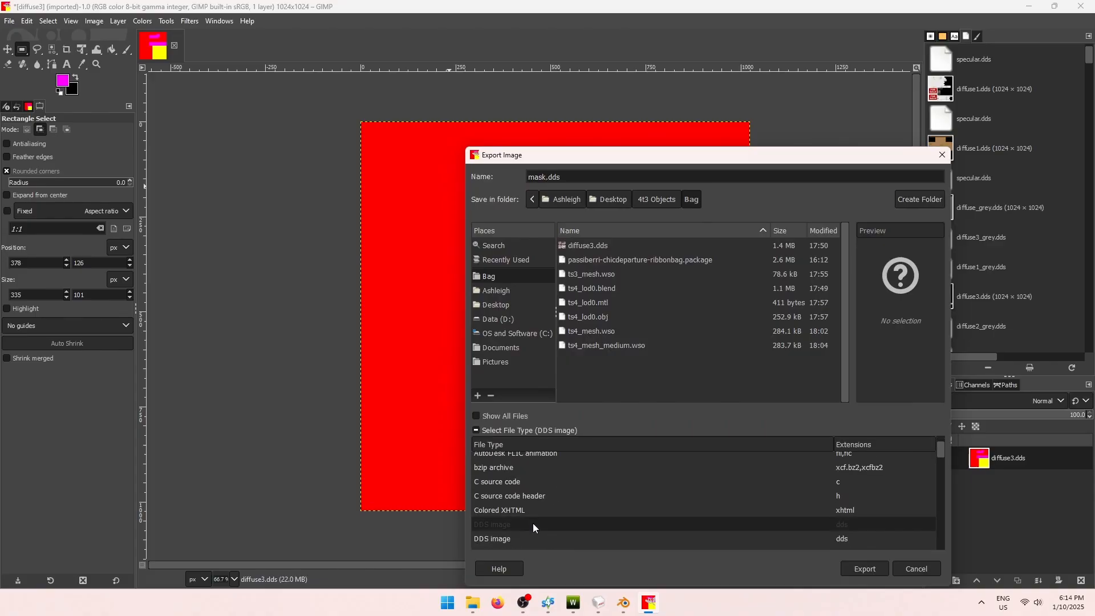
left_click(863, 568)
left_click(217, 150)
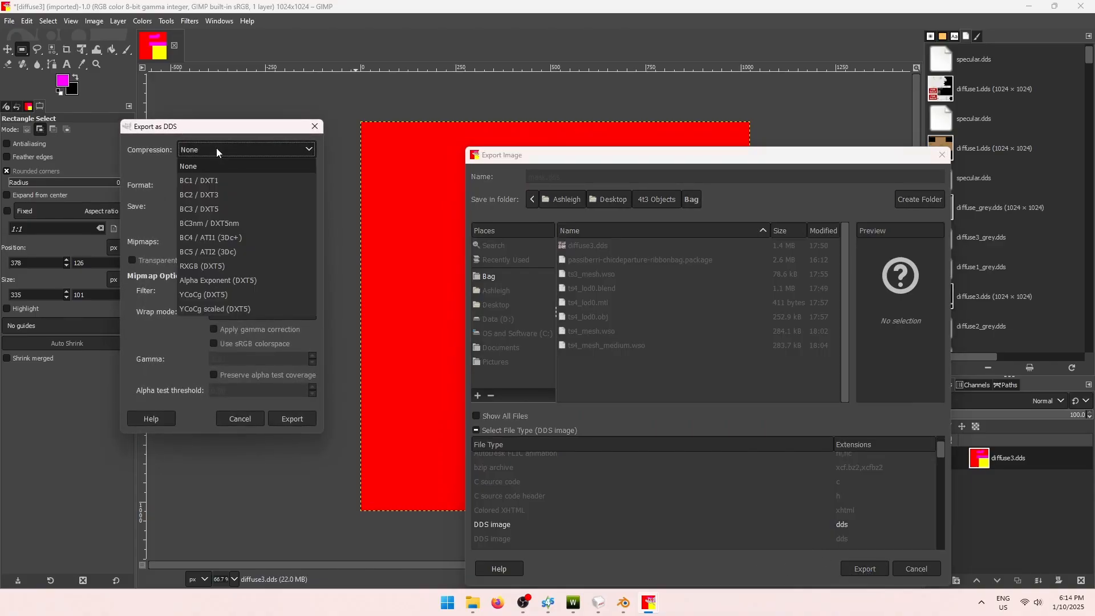
left_click(235, 210)
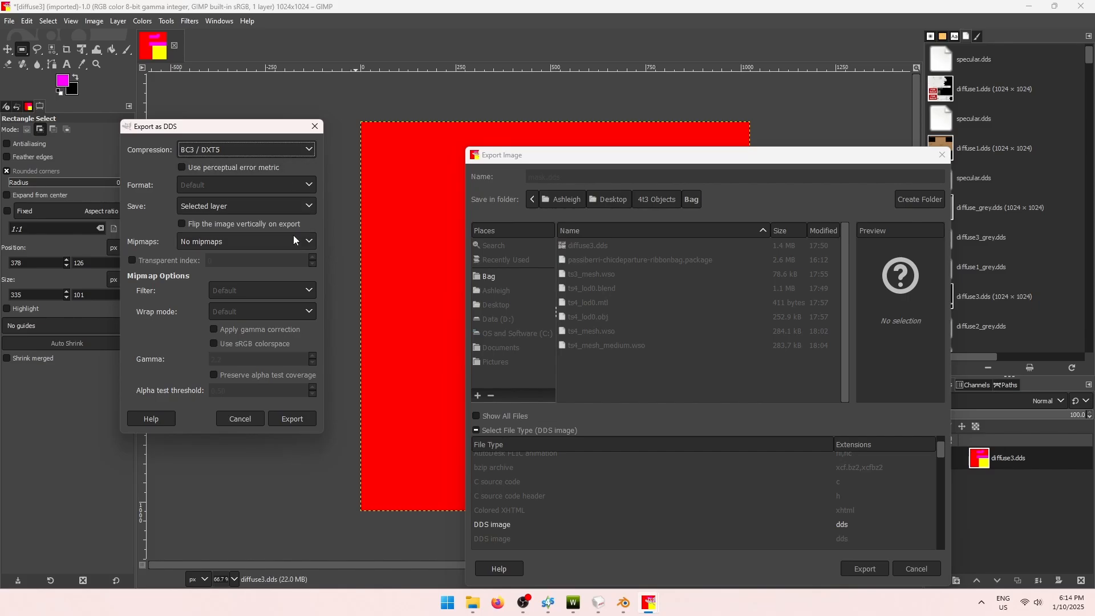
left_click(221, 243)
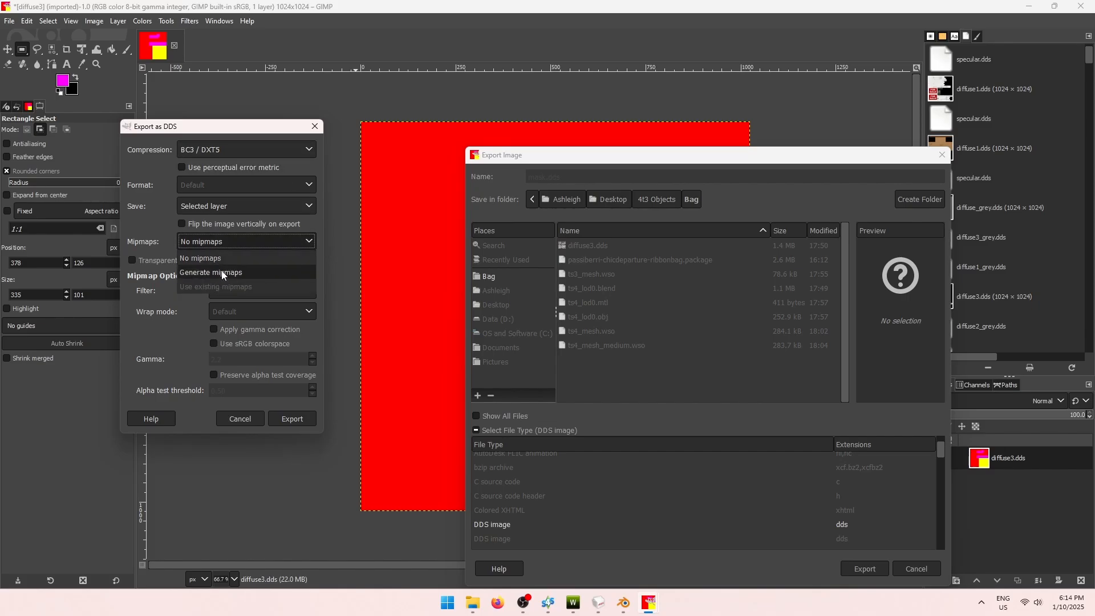
left_click(261, 272)
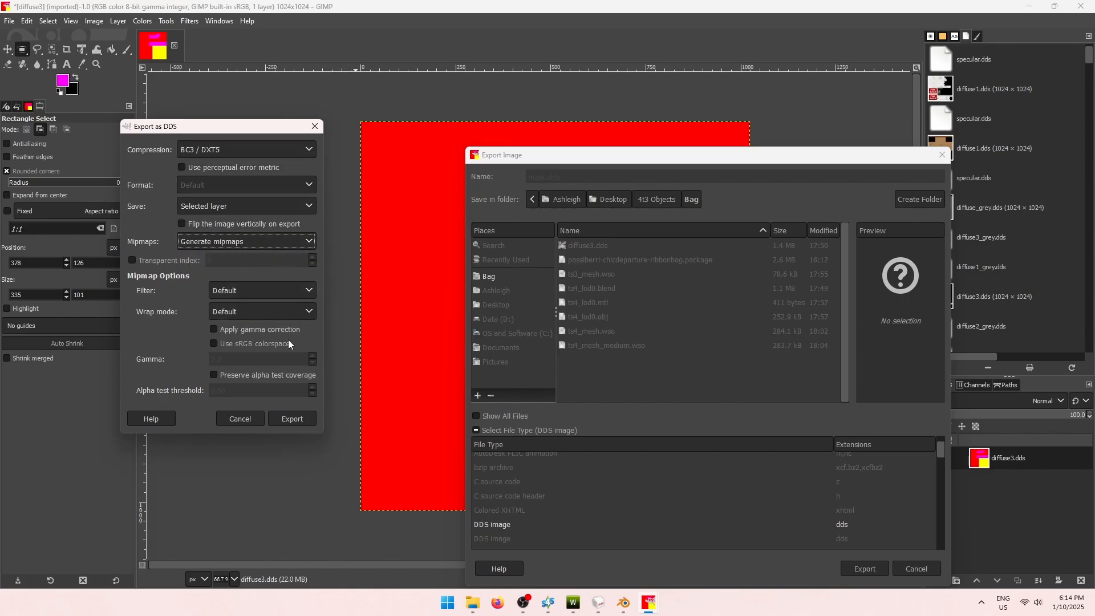
left_click(291, 418)
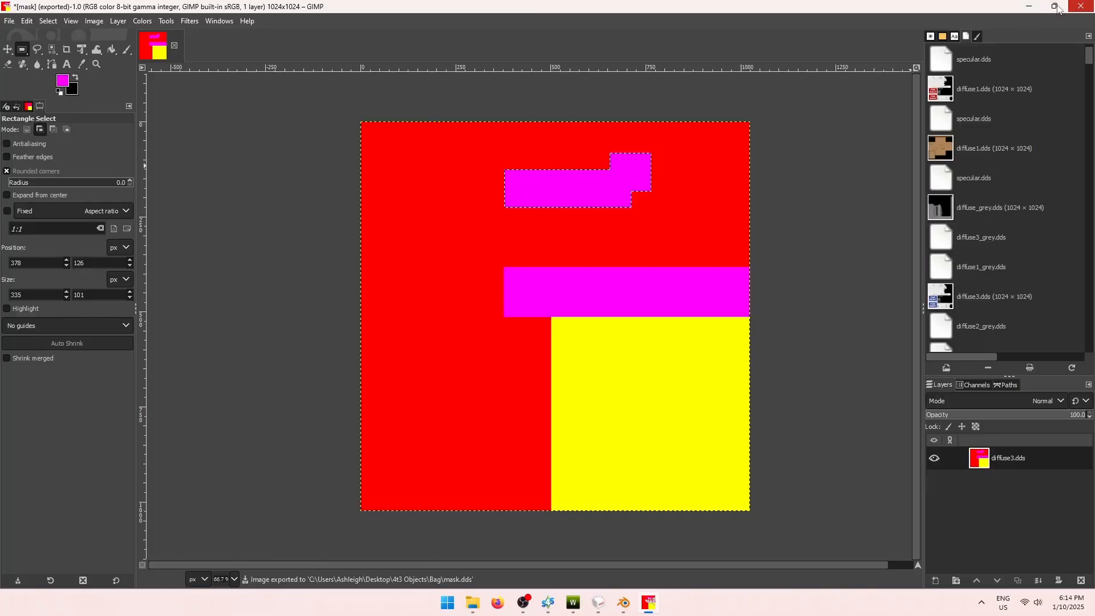
Import mask.dds into the bag's Mask texture slot in TSR Workshop.
left_click(1029, 7)
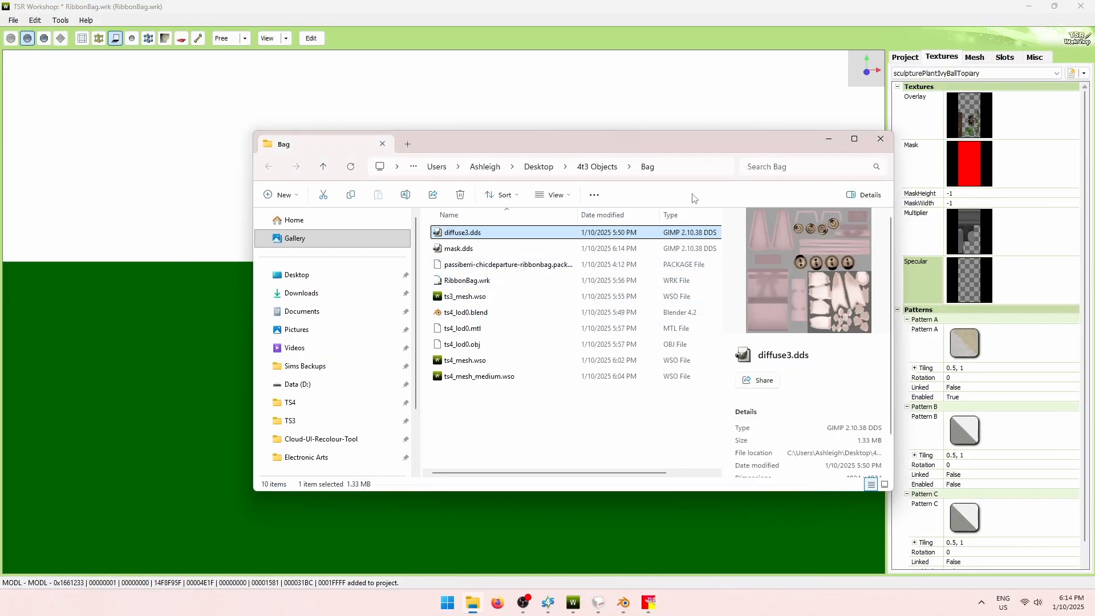
left_click(994, 158)
double_click(994, 157)
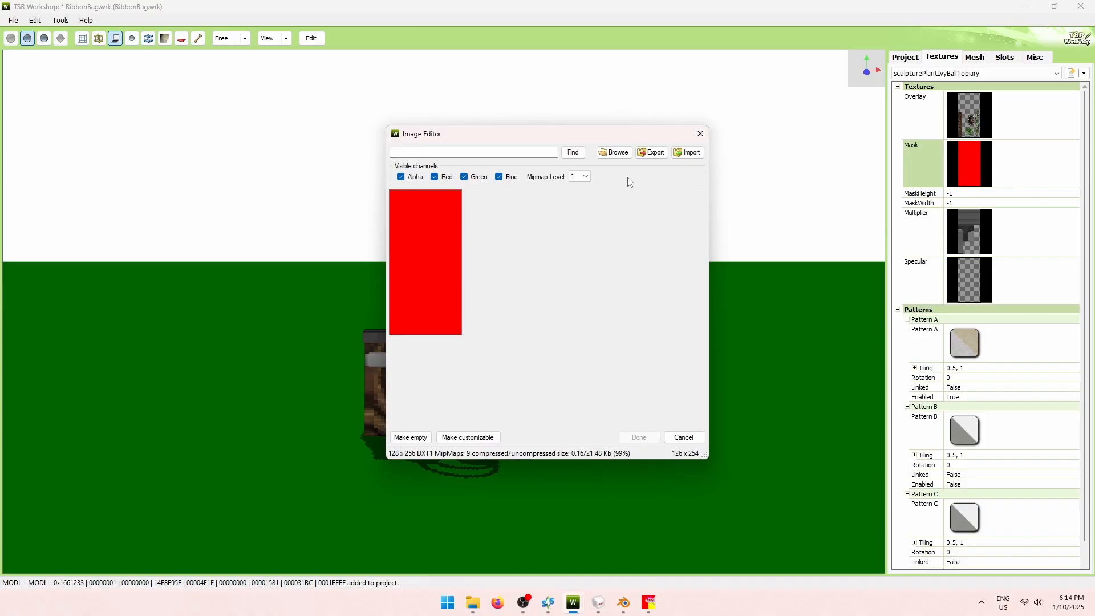
left_click(694, 152)
left_click(583, 244)
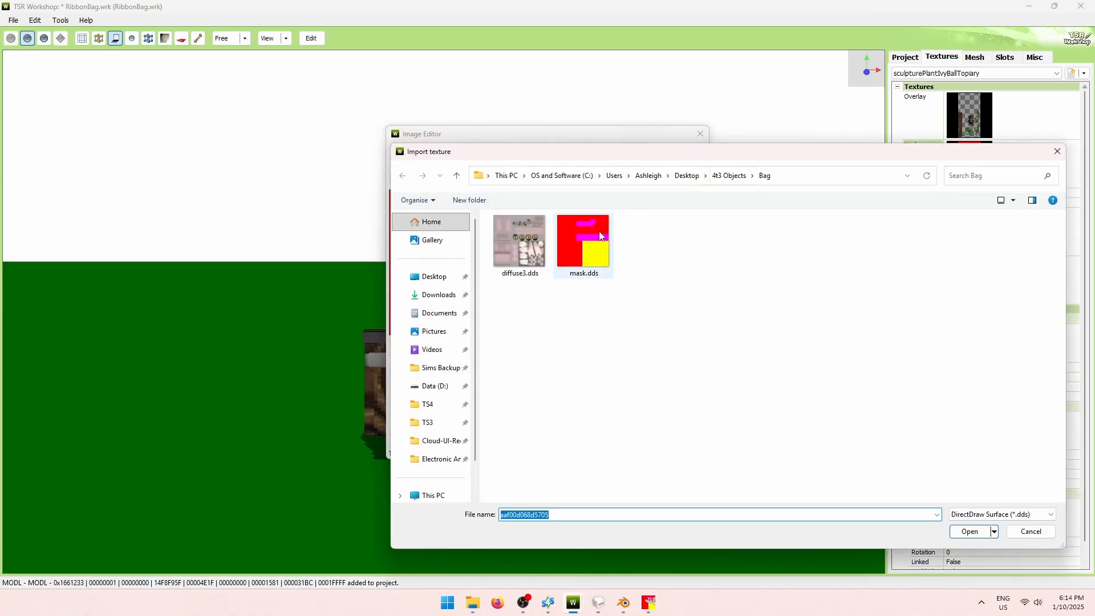
left_click(970, 531)
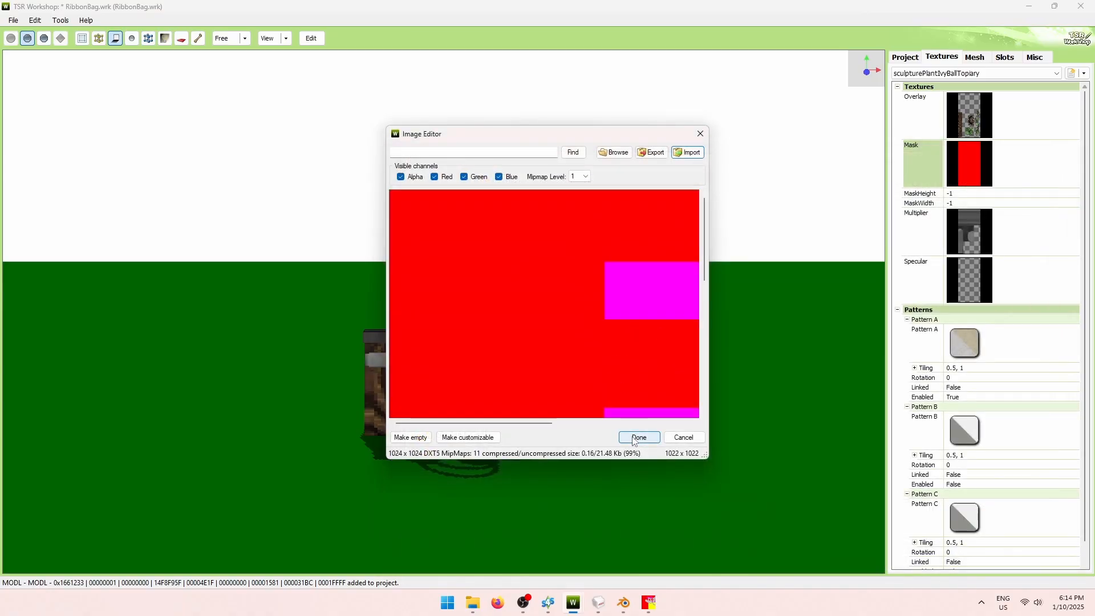
left_click(641, 438)
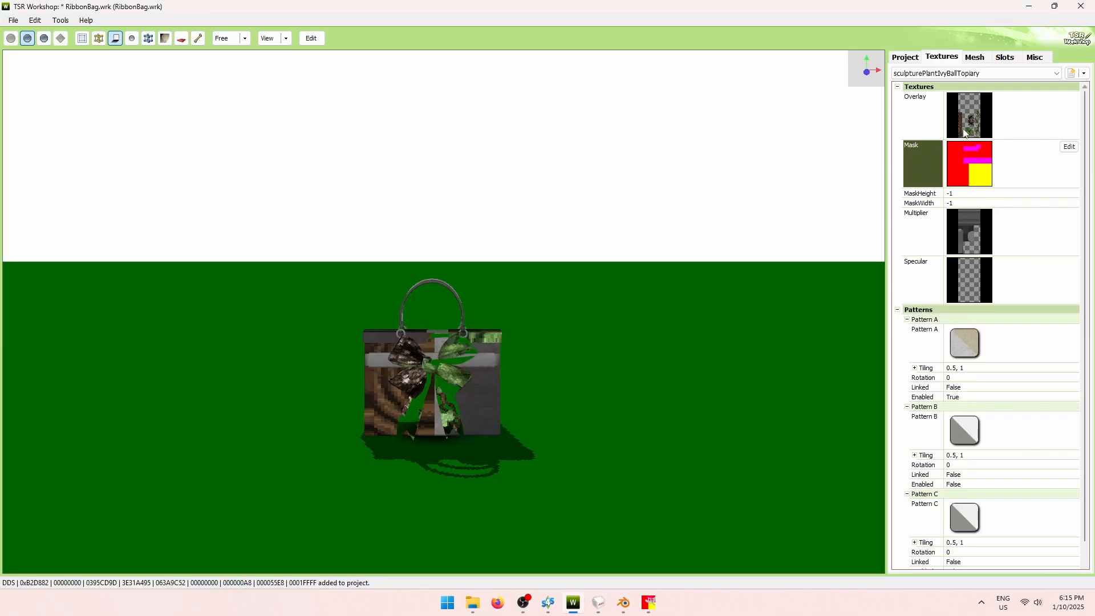
Make the Overlay texture empty, keep the mask size unchanged, and check the grey bag.
left_click(1024, 108)
left_click(1070, 99)
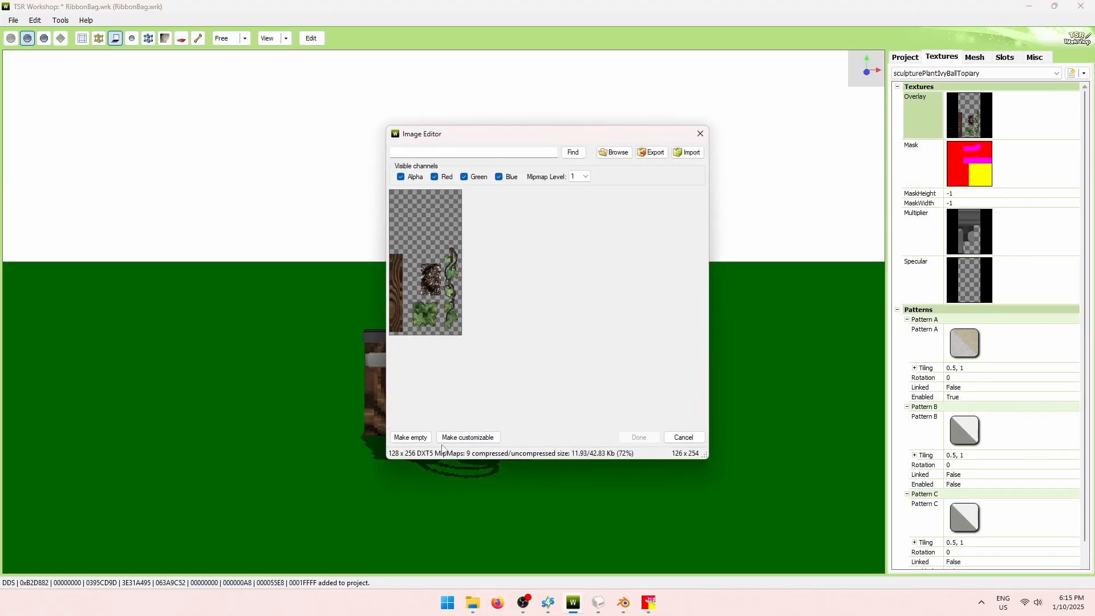
left_click(411, 438)
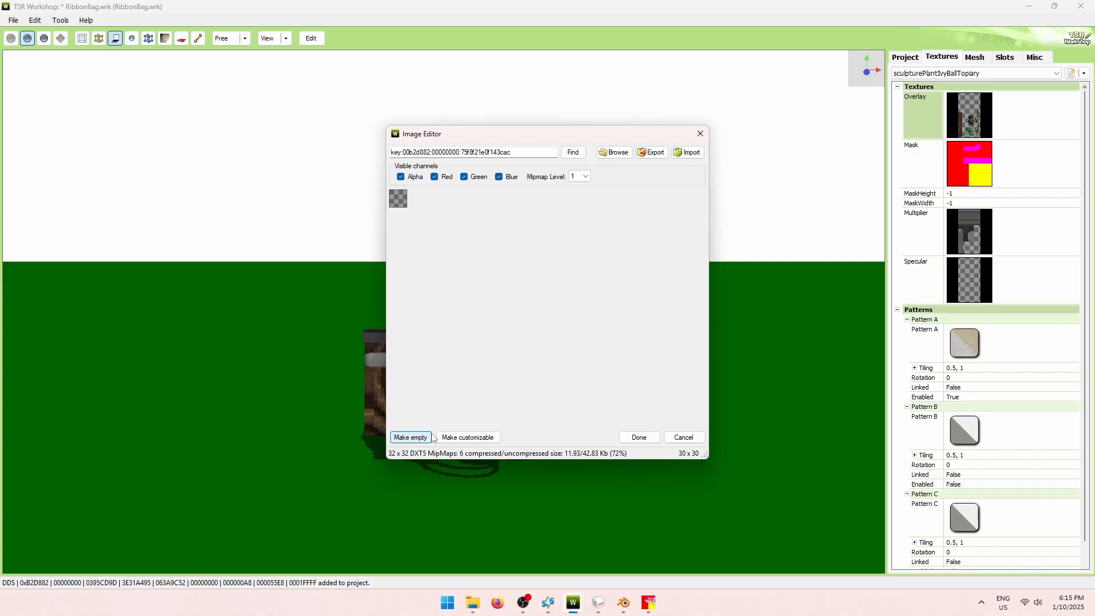
left_click(640, 437)
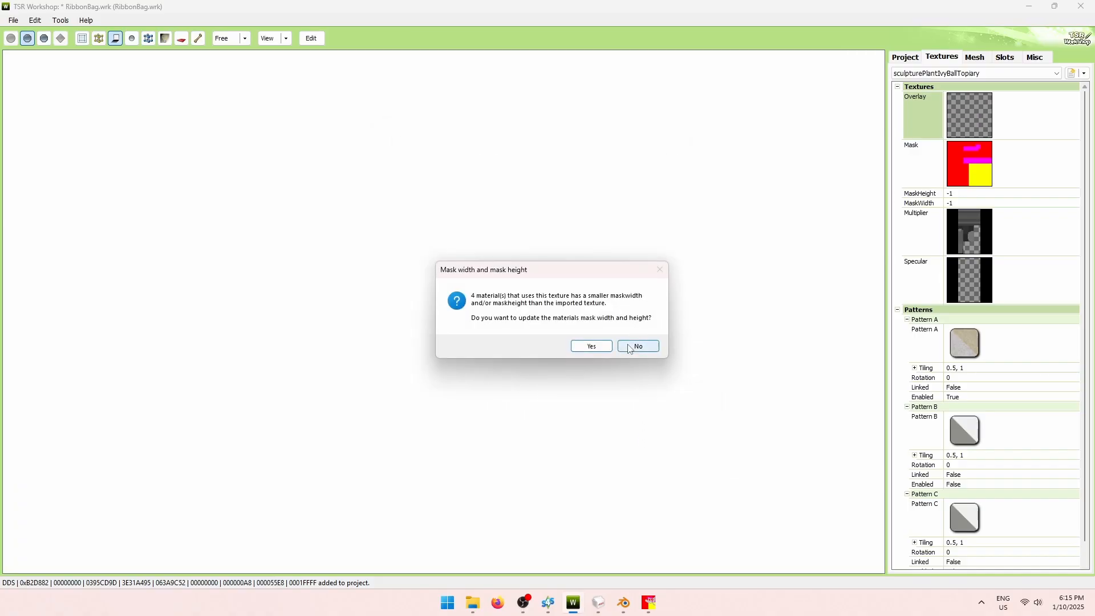
left_click(645, 350)
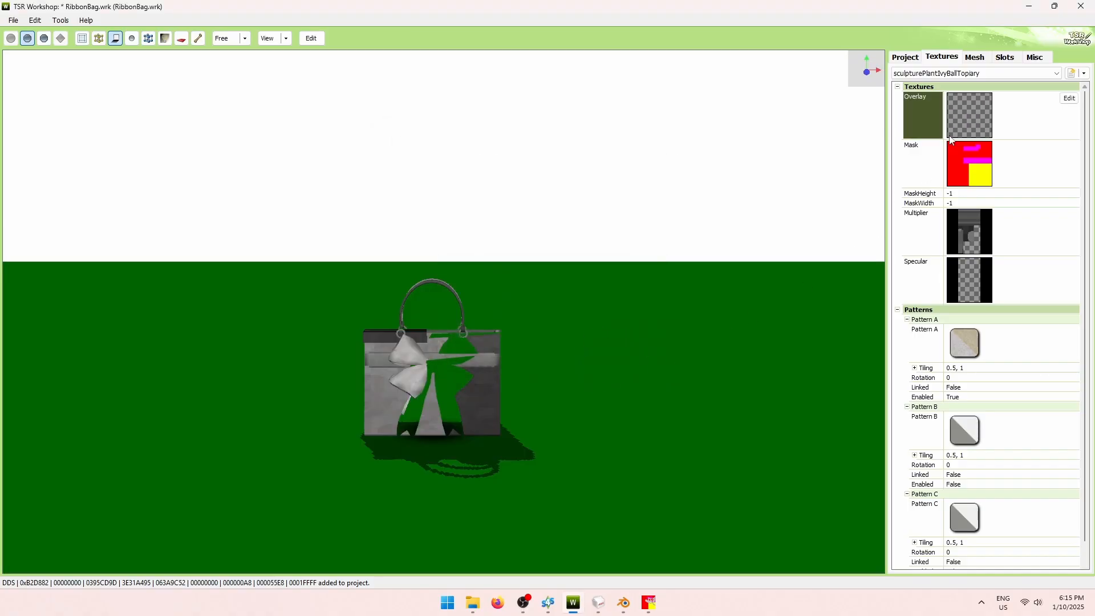
left_click_drag(580, 352, 605, 317)
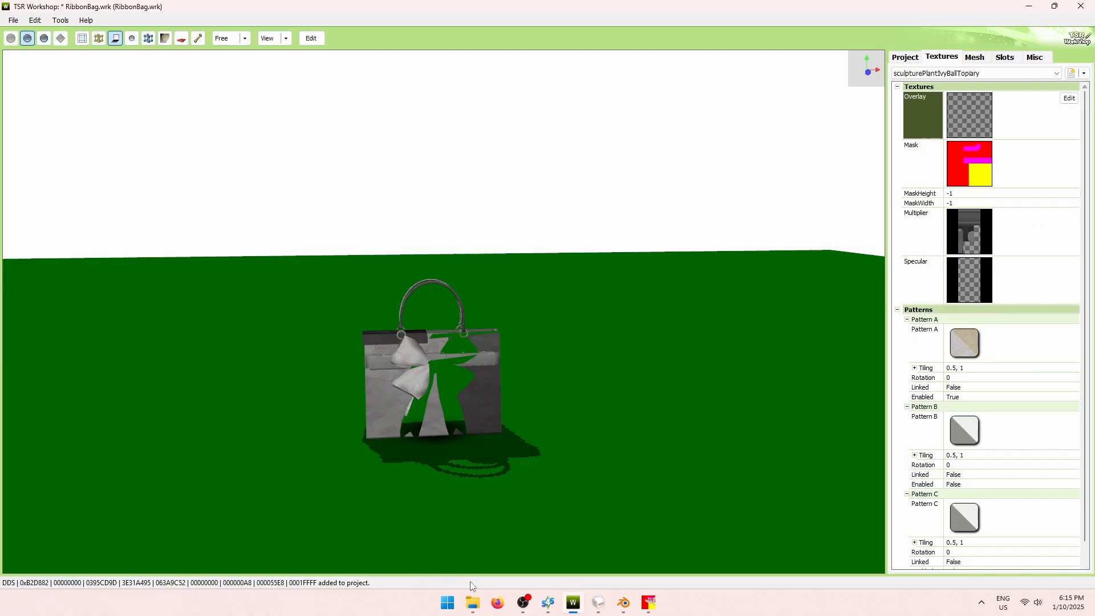
left_click(474, 602)
Open diffuse3.dds in GIMP and set Hue-Saturation saturation to -100.
double_click(479, 232)
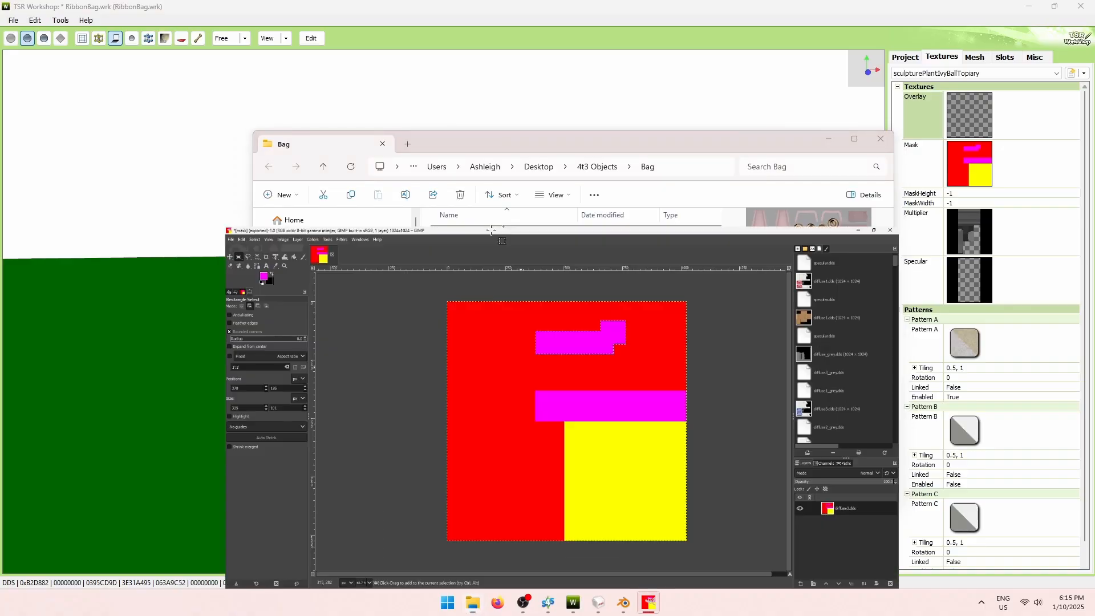
left_click(214, 98)
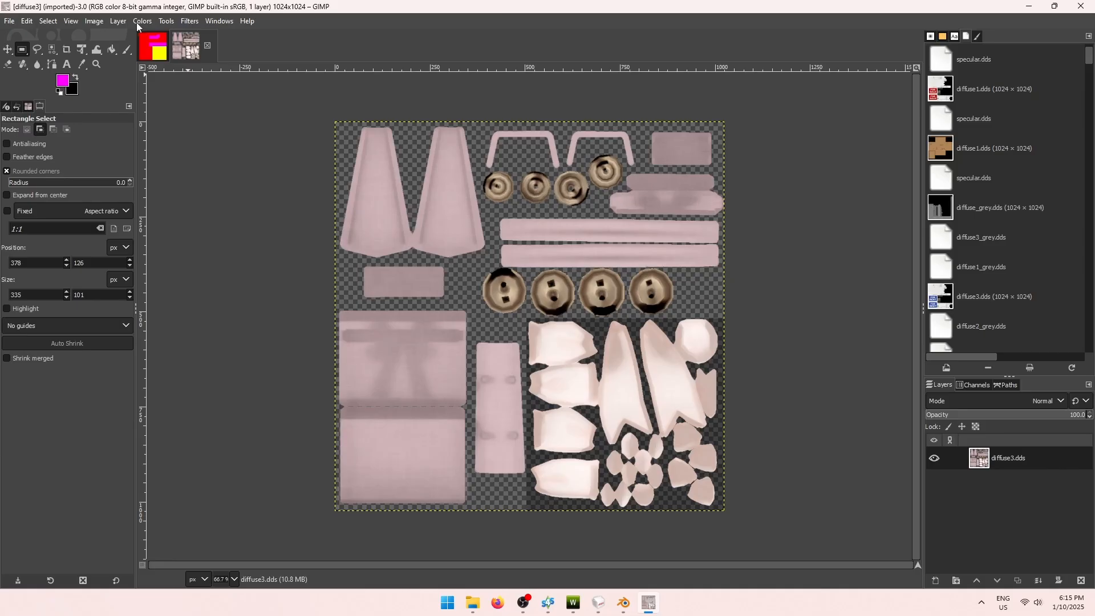
left_click(141, 21)
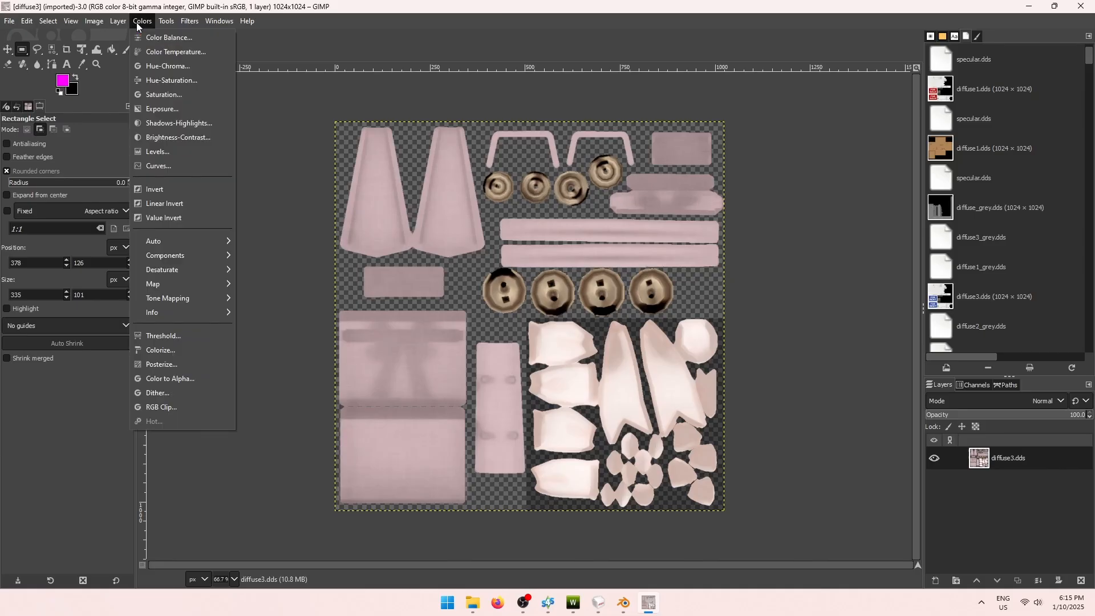
left_click(166, 81)
left_click_drag(854, 311, 740, 130)
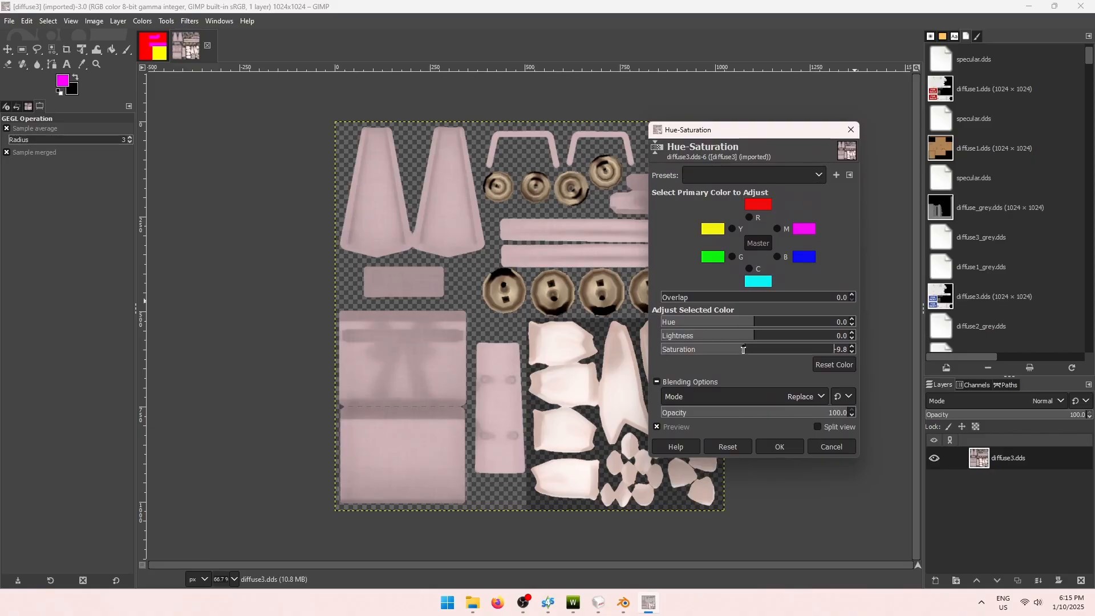
left_click_drag(753, 353, 602, 349)
left_click_drag(733, 141, 846, 107)
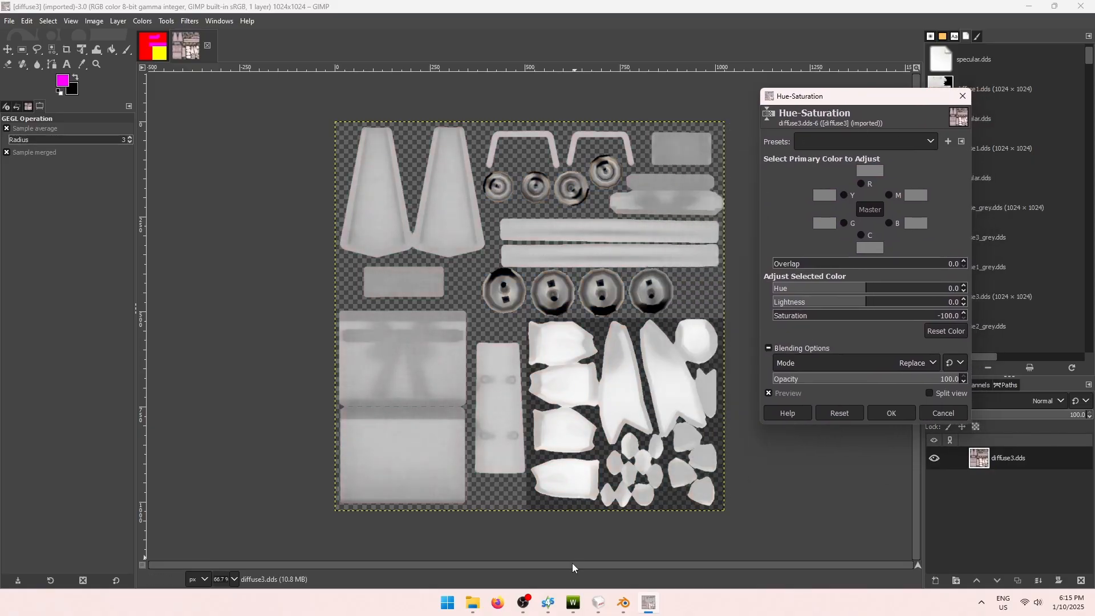
Compare against TSR Workshop's Multiplier map, then lower the lightness and apply.
left_click(573, 605)
double_click(985, 222)
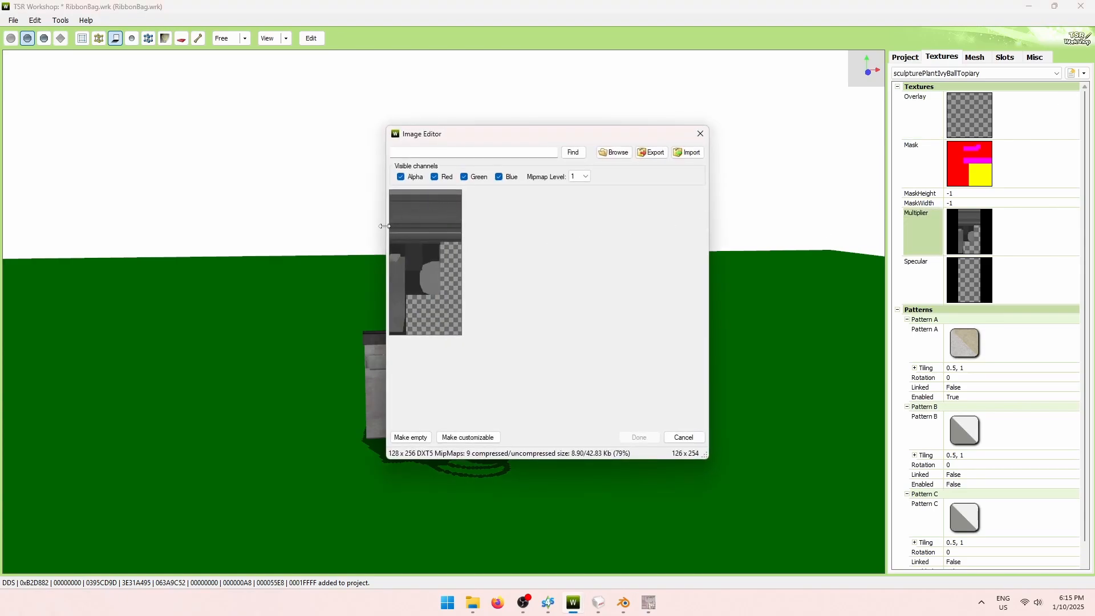
left_click(684, 438)
left_click(648, 604)
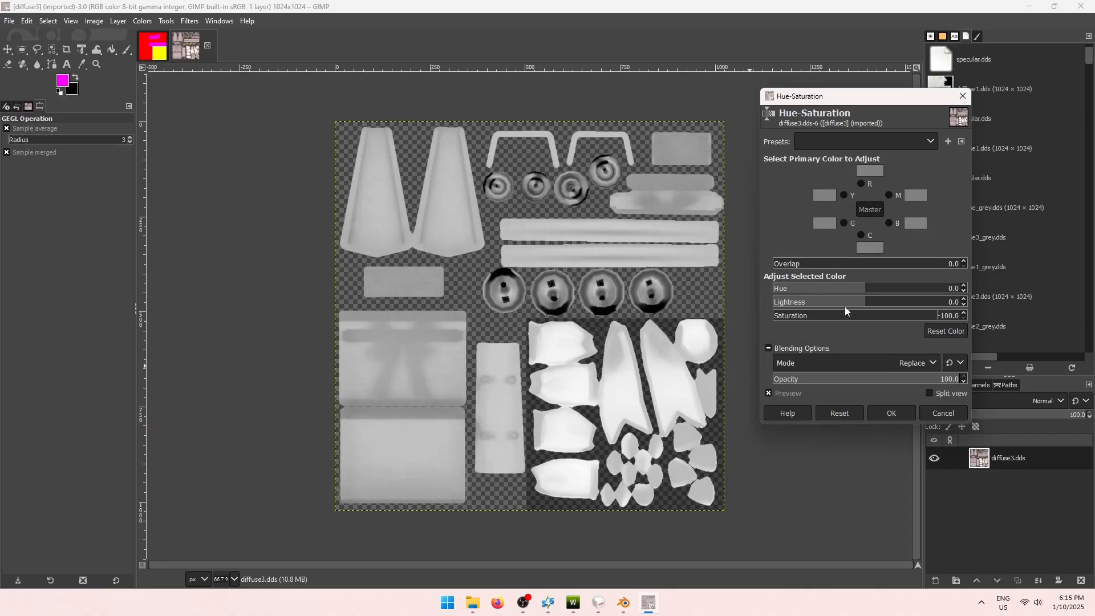
left_click_drag(866, 302, 821, 302)
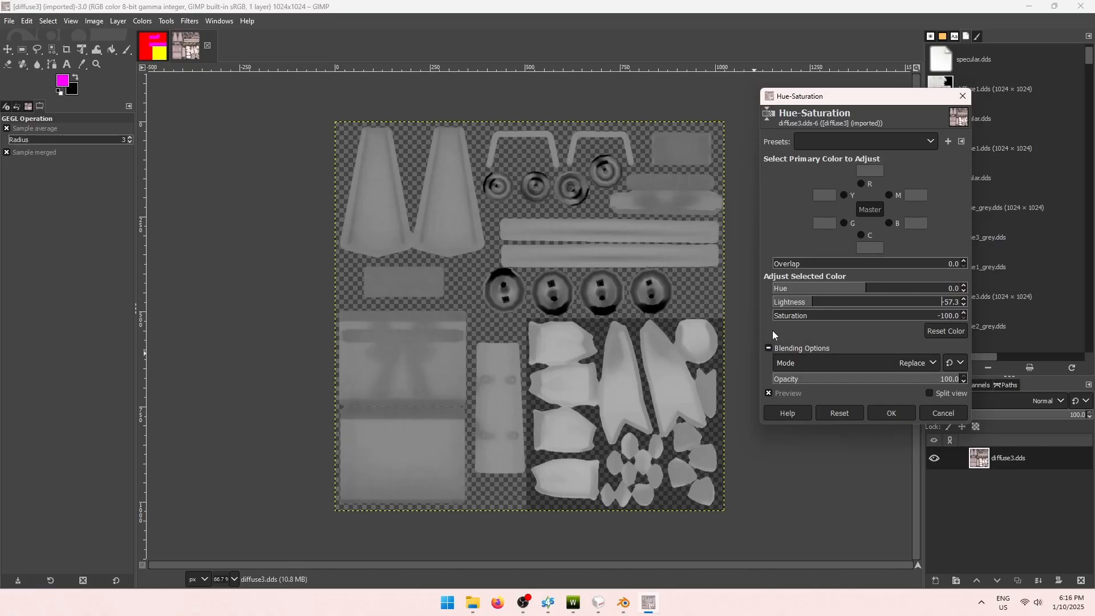
left_click_drag(814, 303, 797, 301)
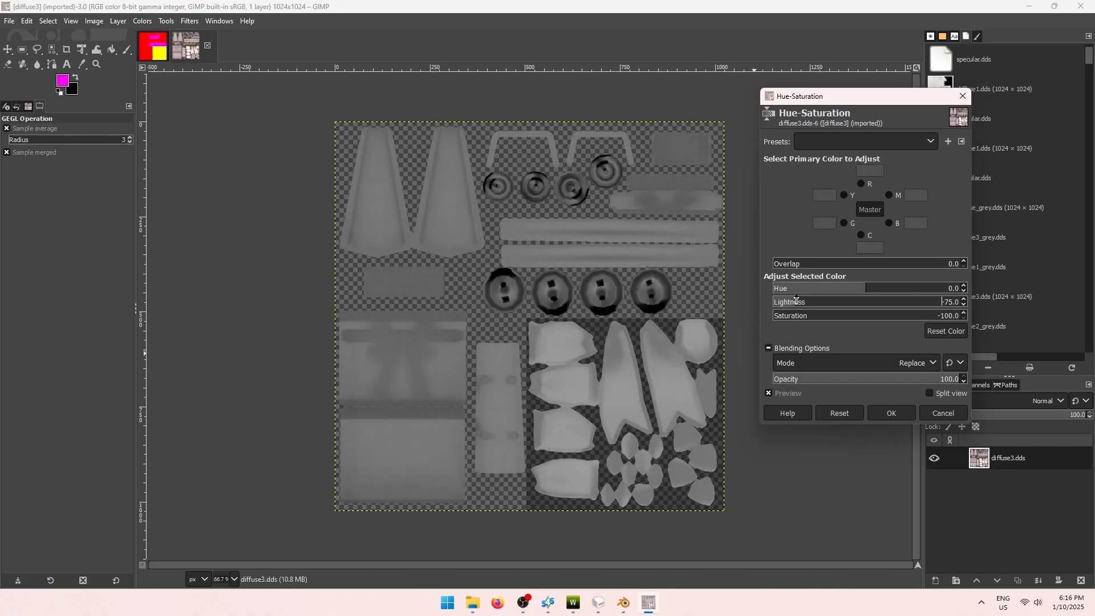
left_click(884, 412)
Export the greyscale texture as diffuse_grey.dds with the DDS settings.
key("ctrl+shift+e")
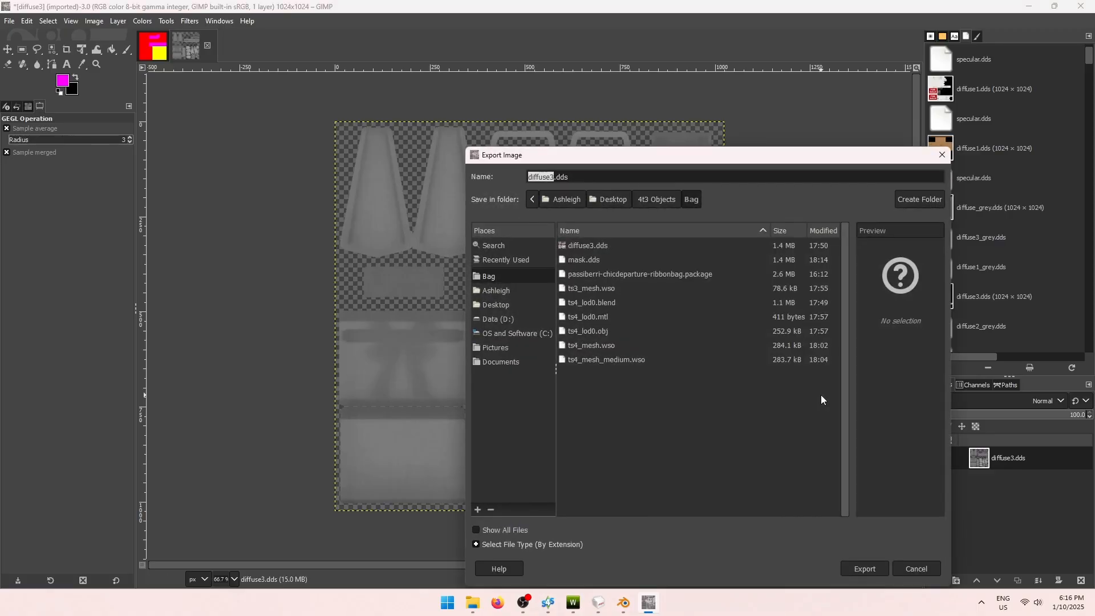
type("diffuse_gre")
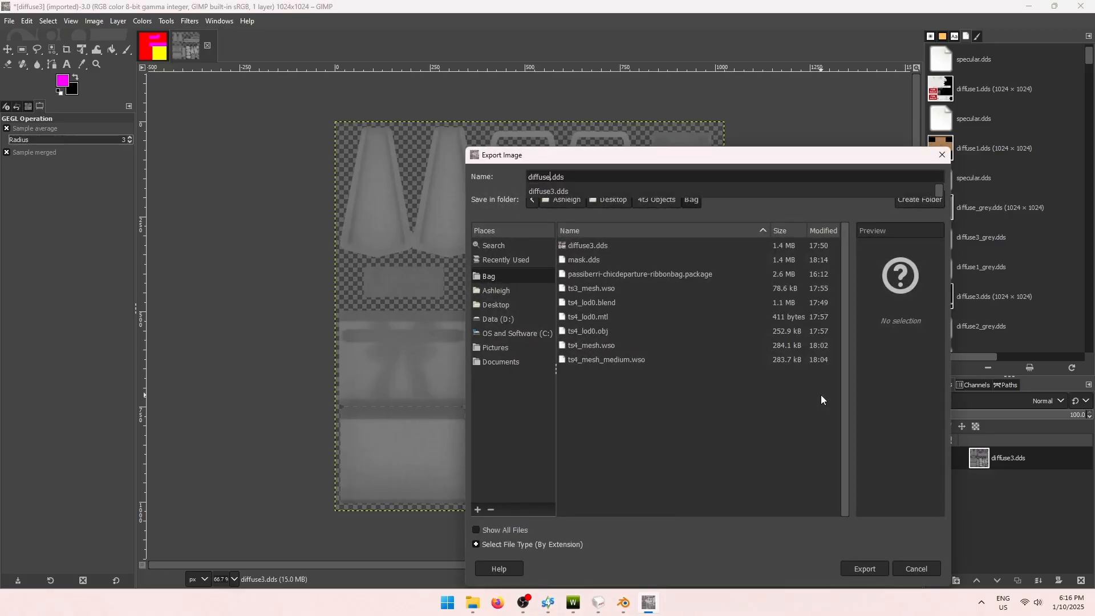
type("y")
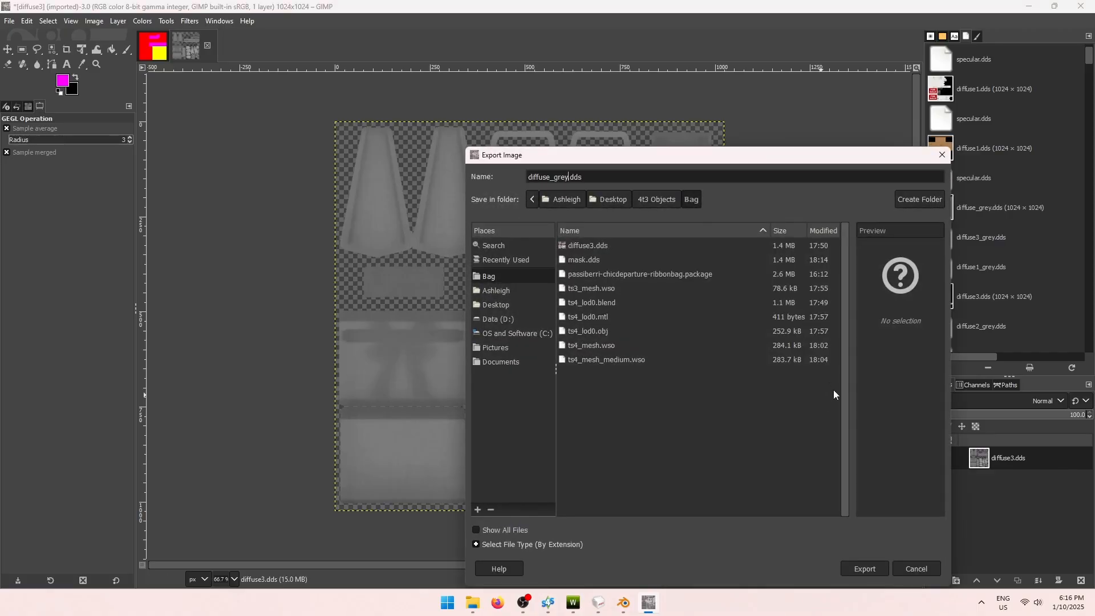
left_click(865, 569)
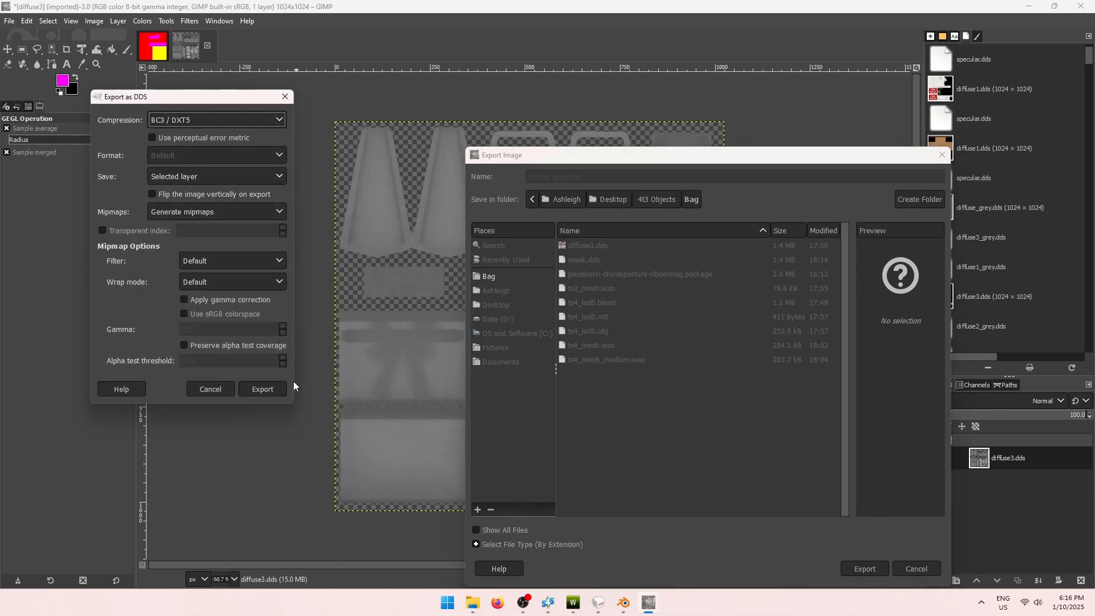
left_click(273, 388)
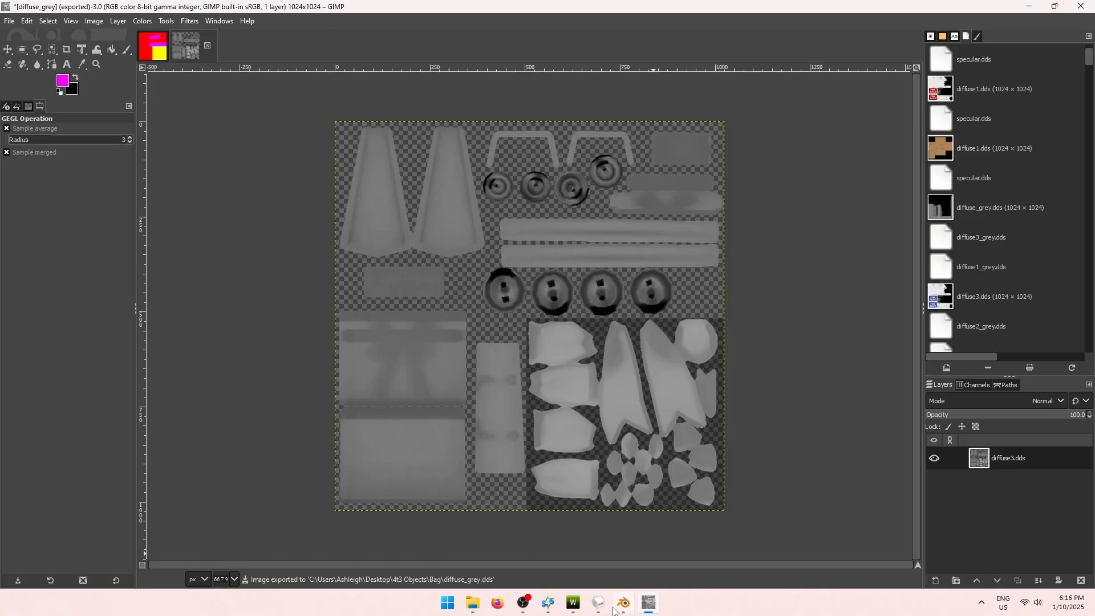
left_click(575, 603)
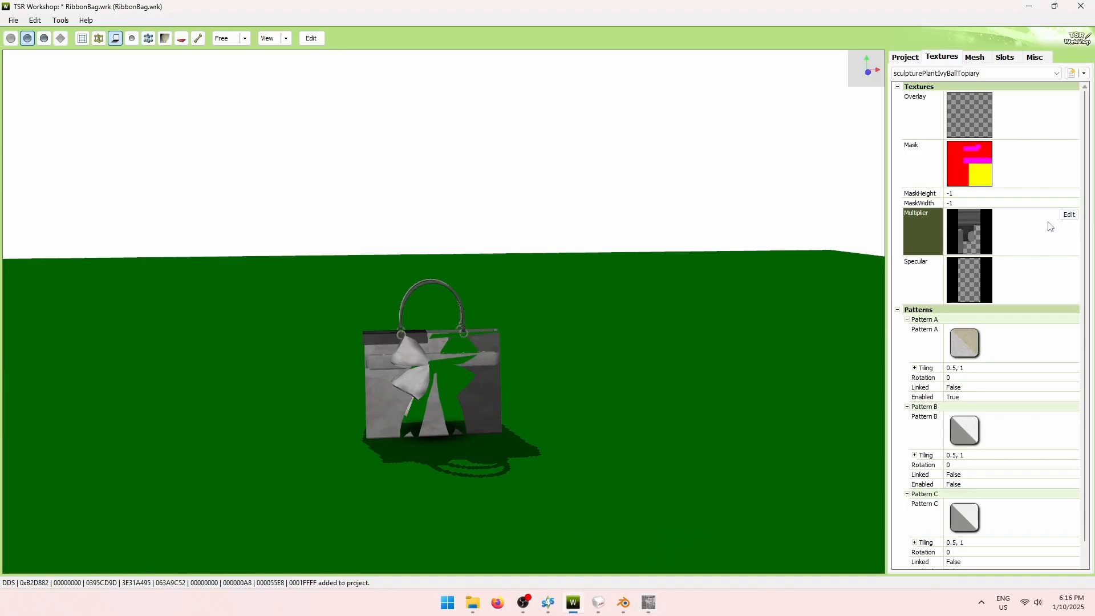
Import diffuse_grey.dds as the ribbon bag's new Multiplier texture.
left_click(1069, 215)
left_click(688, 152)
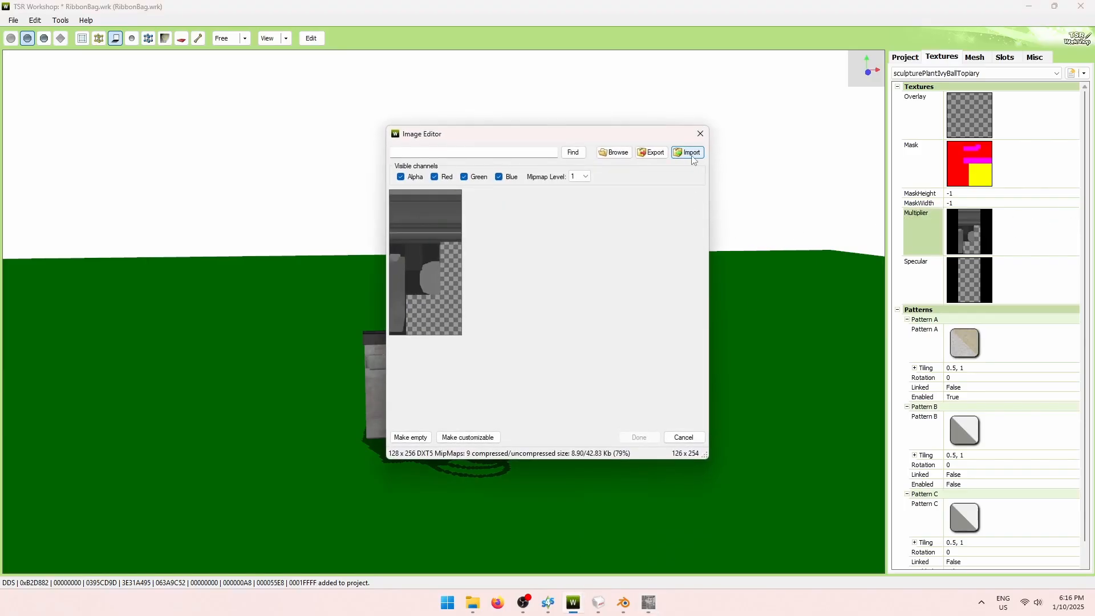
left_click(525, 259)
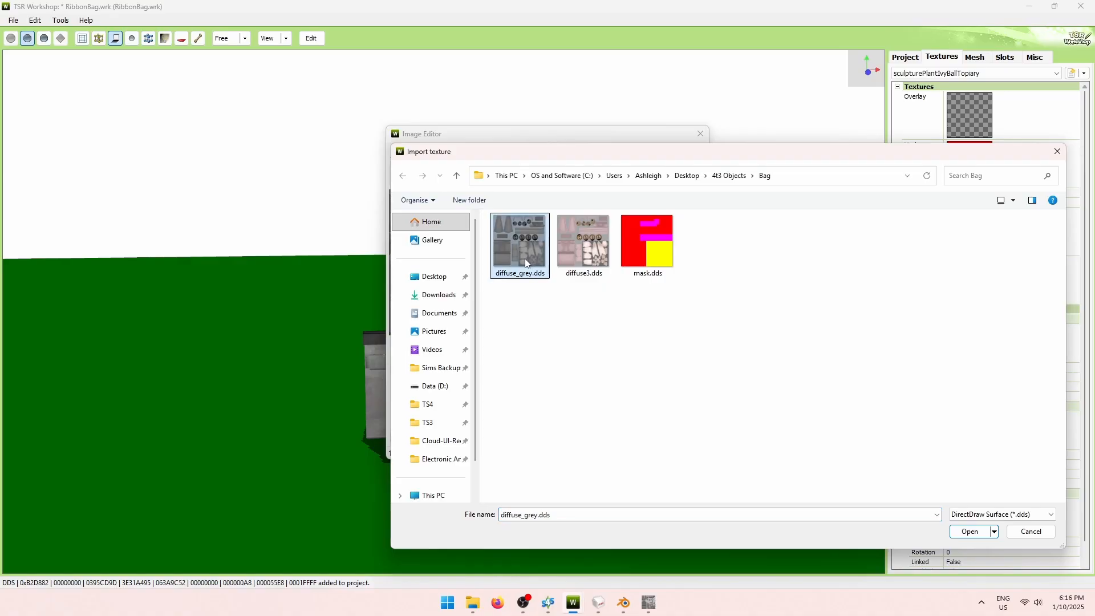
left_click(970, 532)
left_click(639, 438)
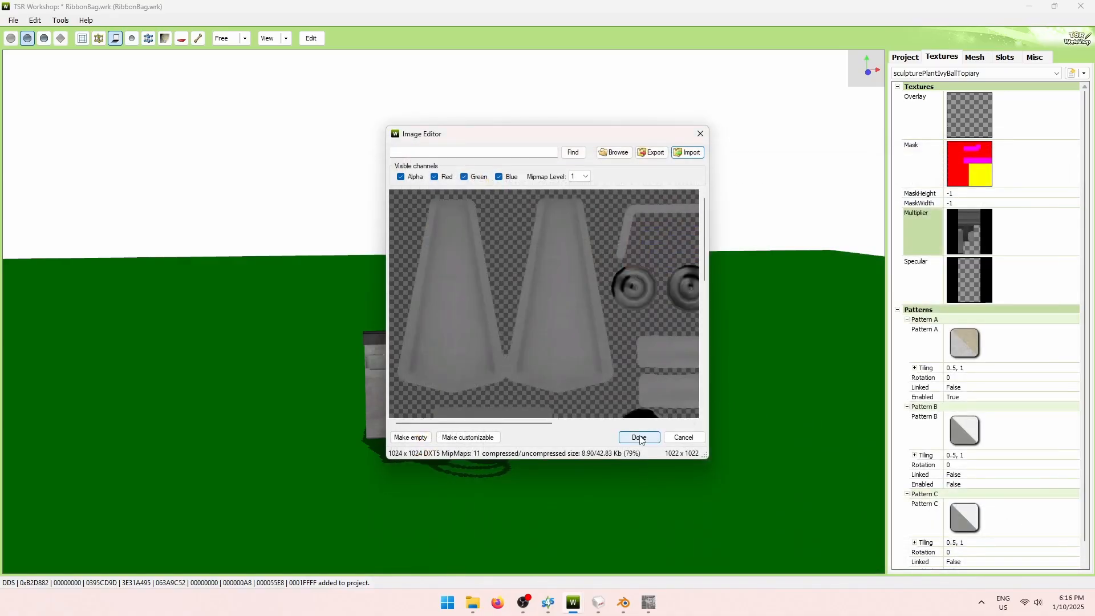
Accept the mask size update, then inspect the Specular texture and leave it unchanged.
left_click(592, 347)
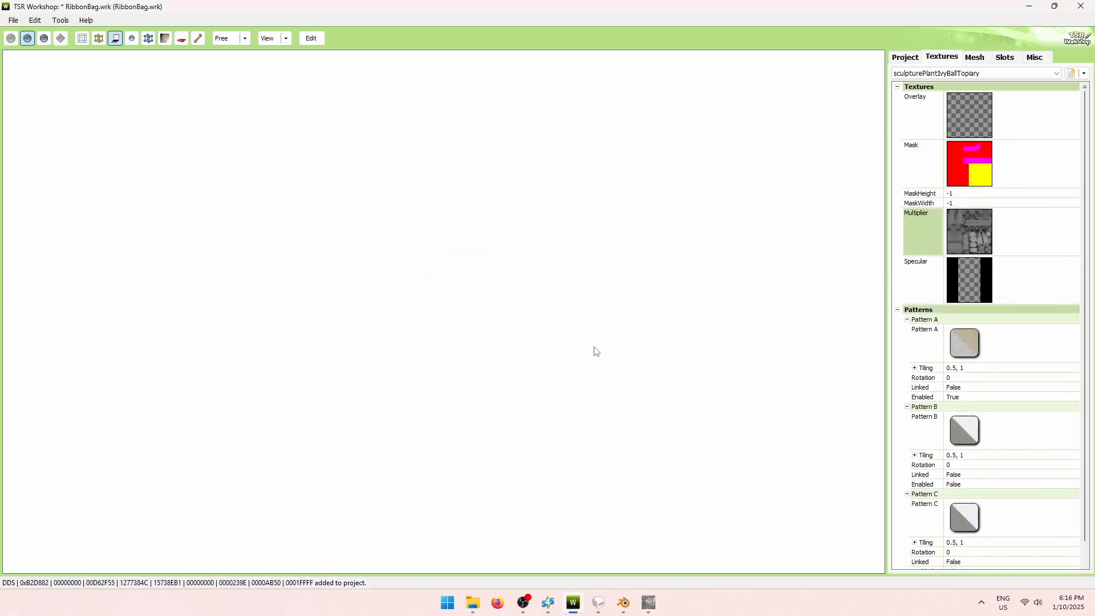
mouse_move(610, 425)
left_mouse_down()
mouse_move(273, 419)
mouse_move(621, 415)
left_mouse_up()
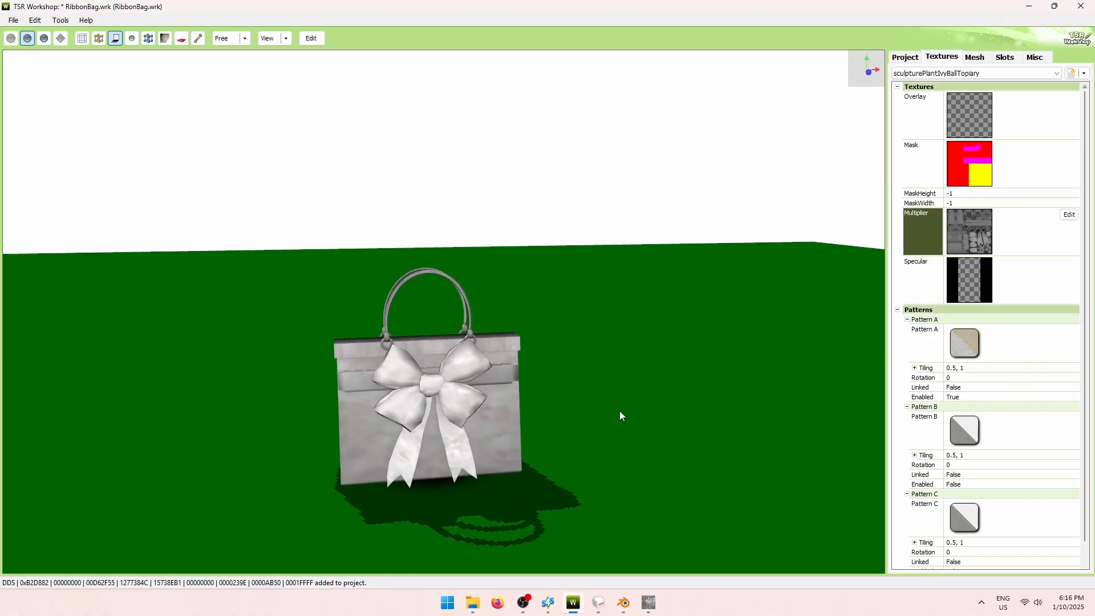
left_click(1037, 285)
left_click(1069, 263)
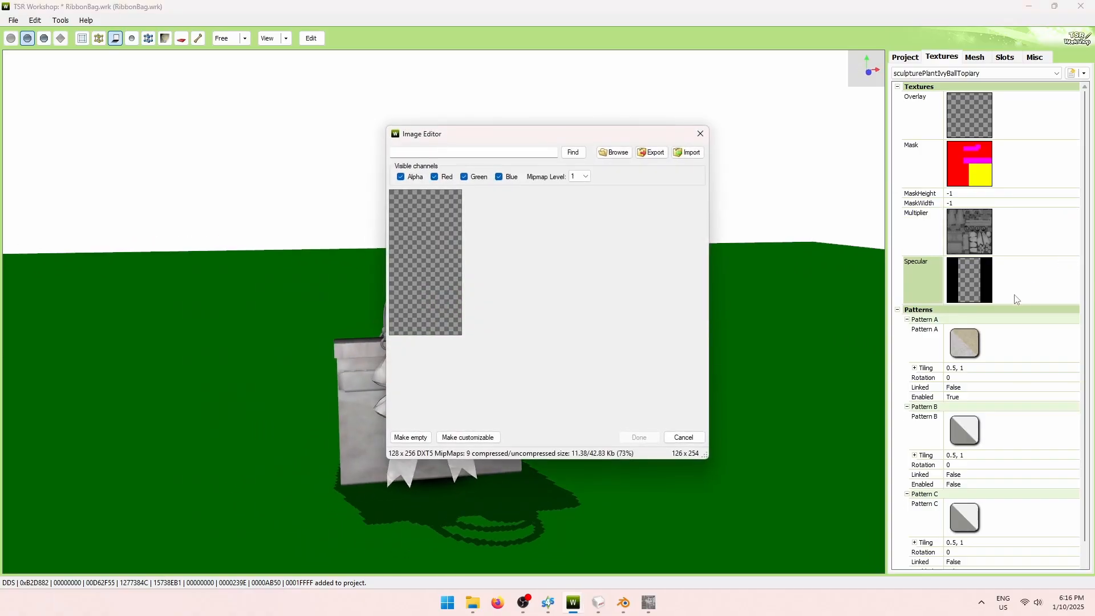
left_click(703, 136)
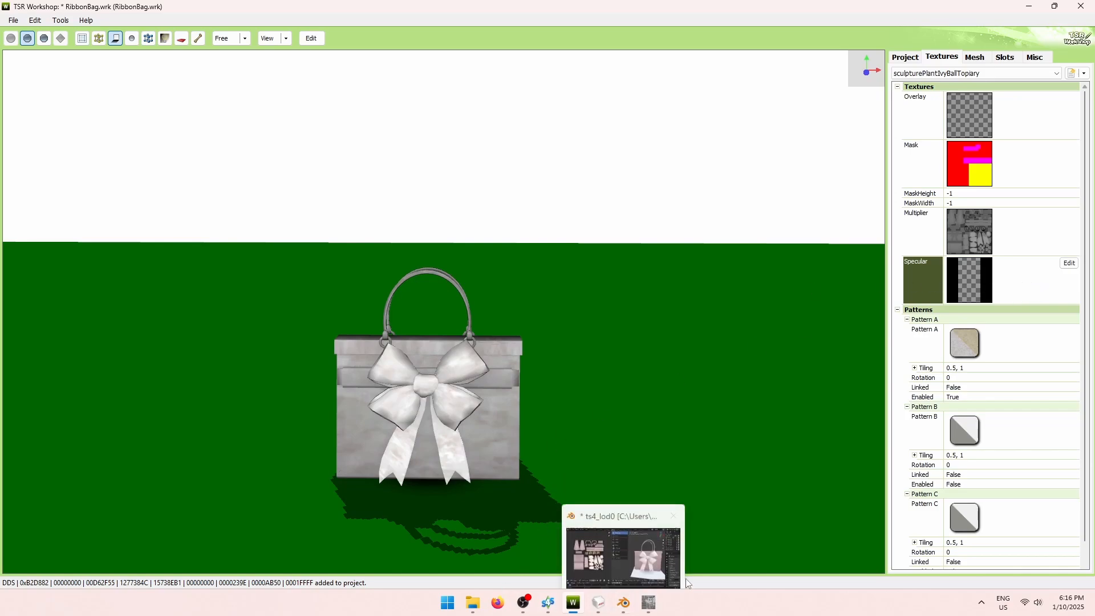
left_click(649, 603)
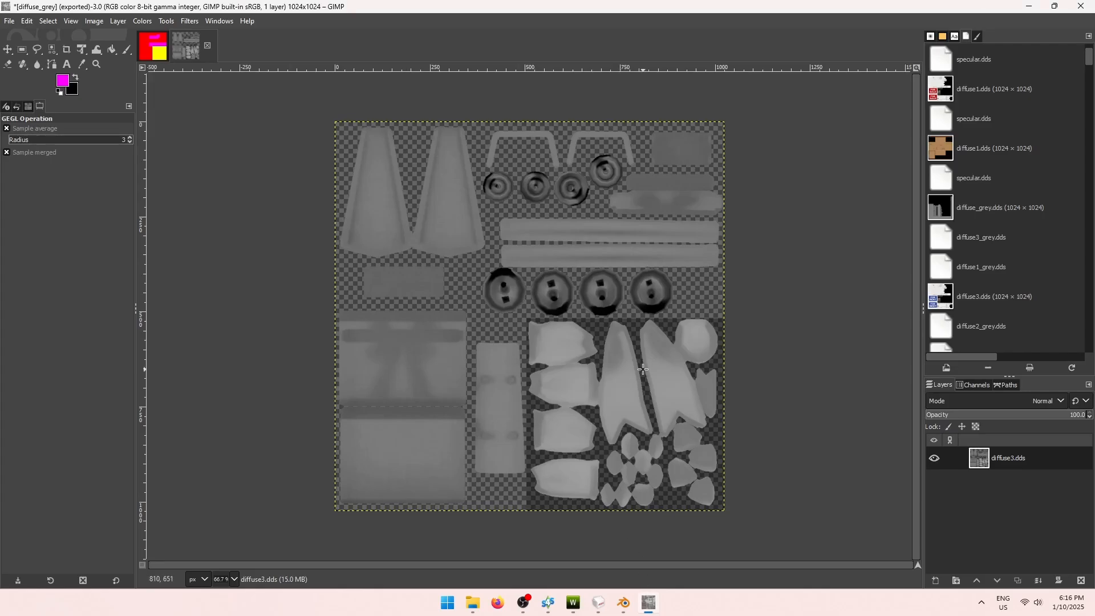
Make black the foreground colour and bucket-fill the whole canvas black.
left_click(72, 86)
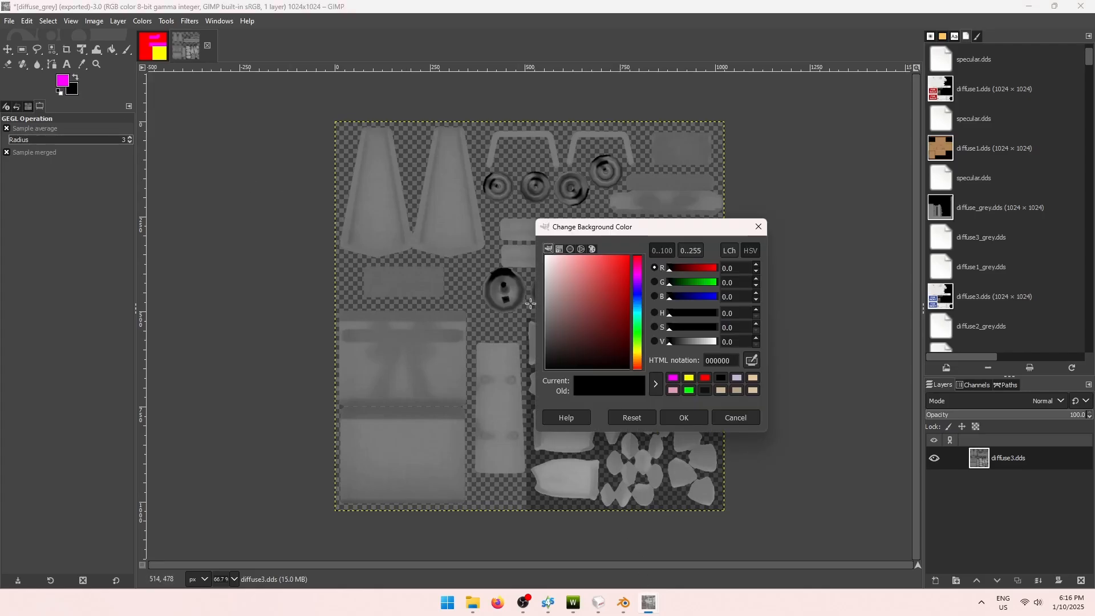
left_click(684, 418)
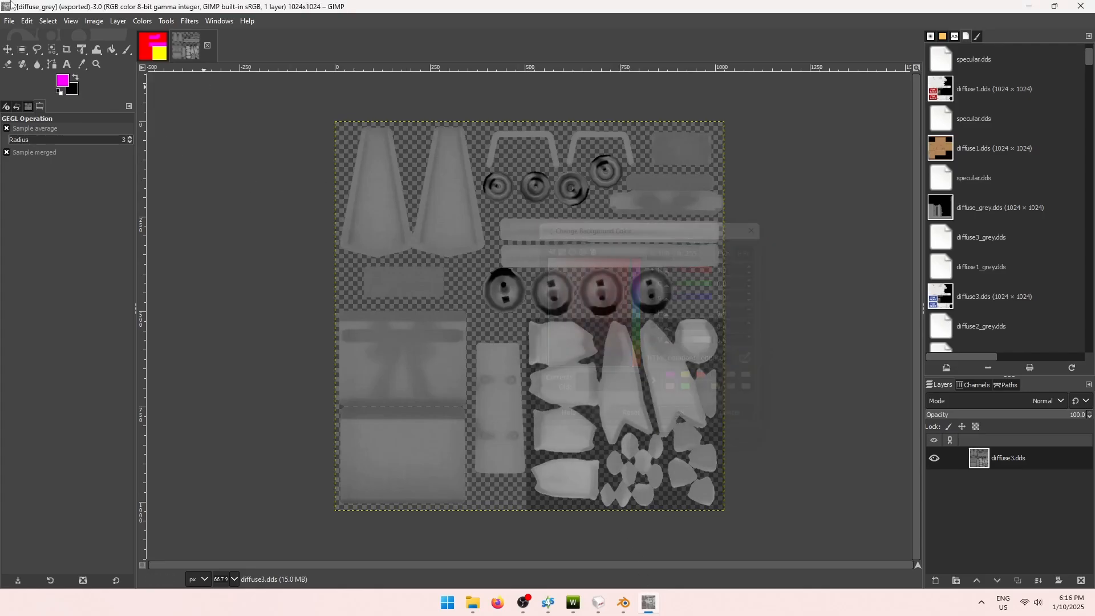
left_click(77, 78)
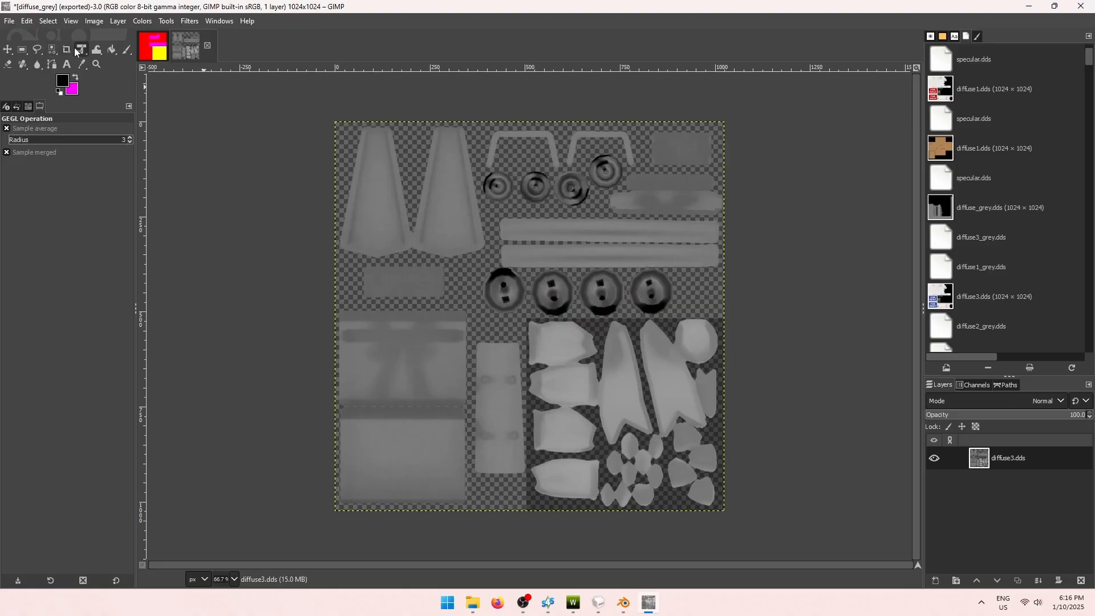
left_click(112, 49)
left_click(455, 208)
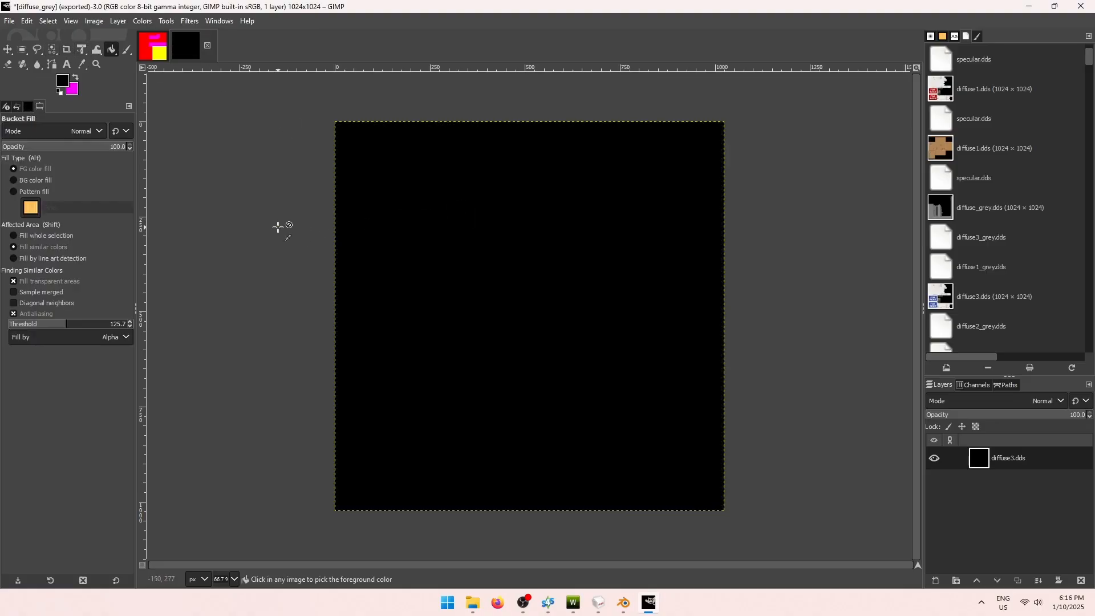
Export the black image to the Bag folder as specular.dds.
key("ctrl+shift+e")
type("specul")
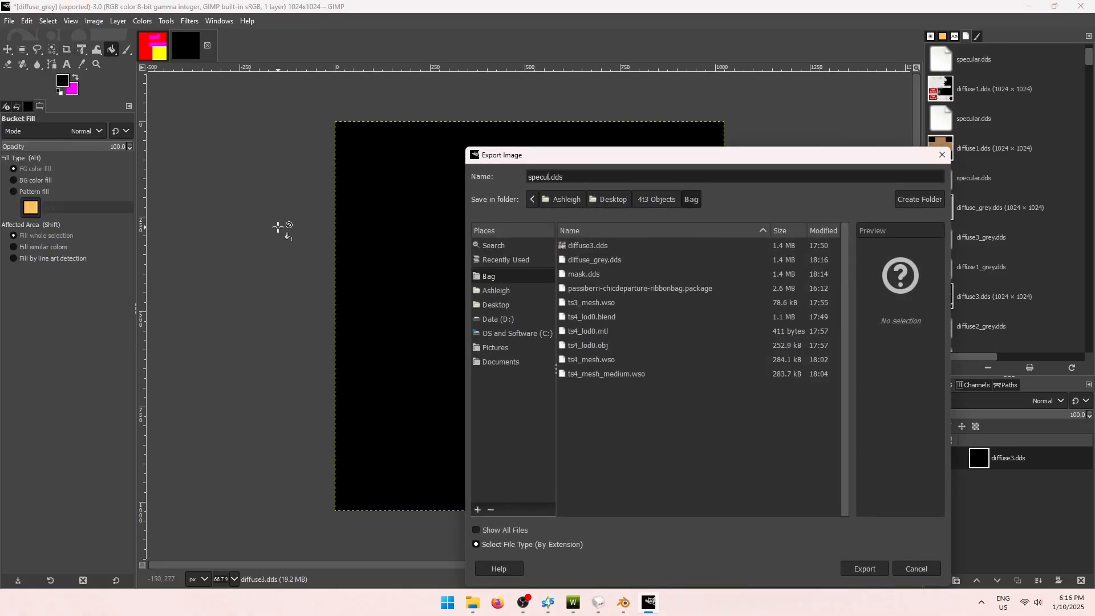
type("ar")
key("Return")
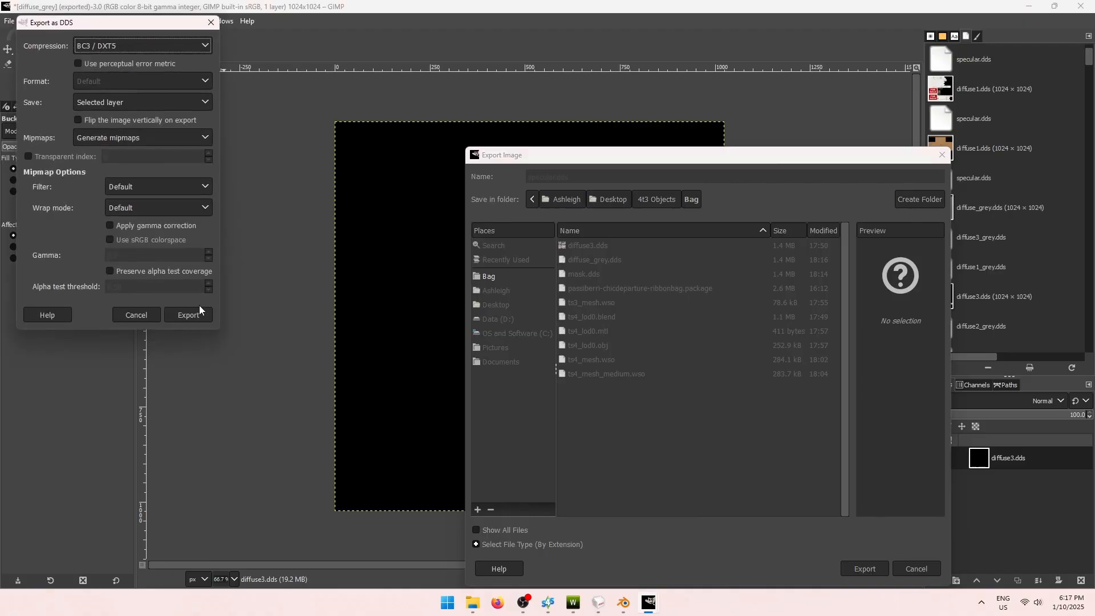
left_click(199, 307)
left_click(573, 603)
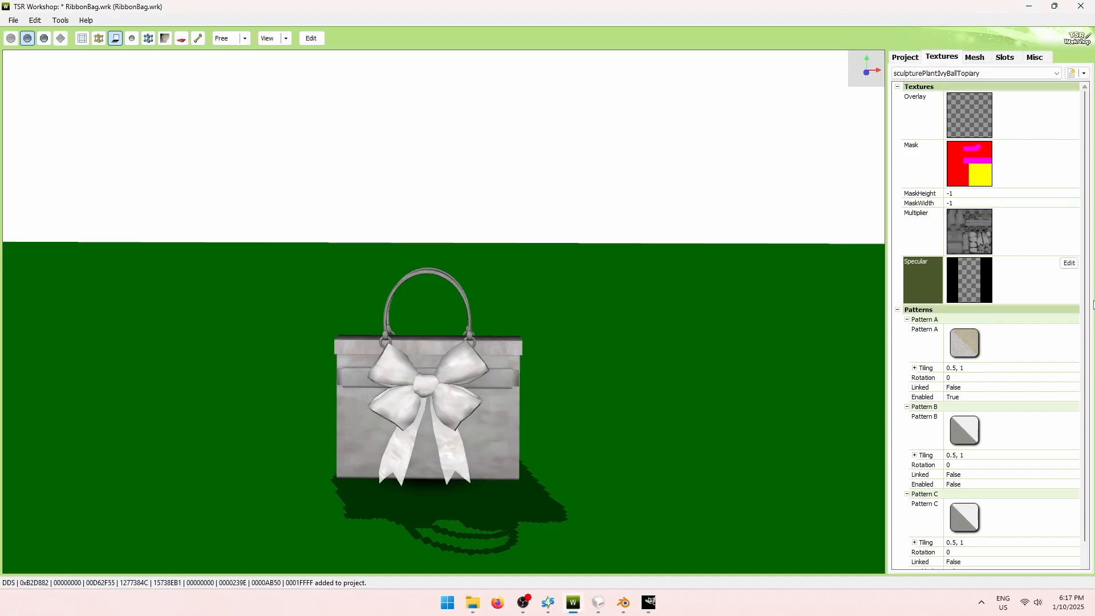
Import the solid black specular.dds into the bag's Specular slot.
left_click(1069, 263)
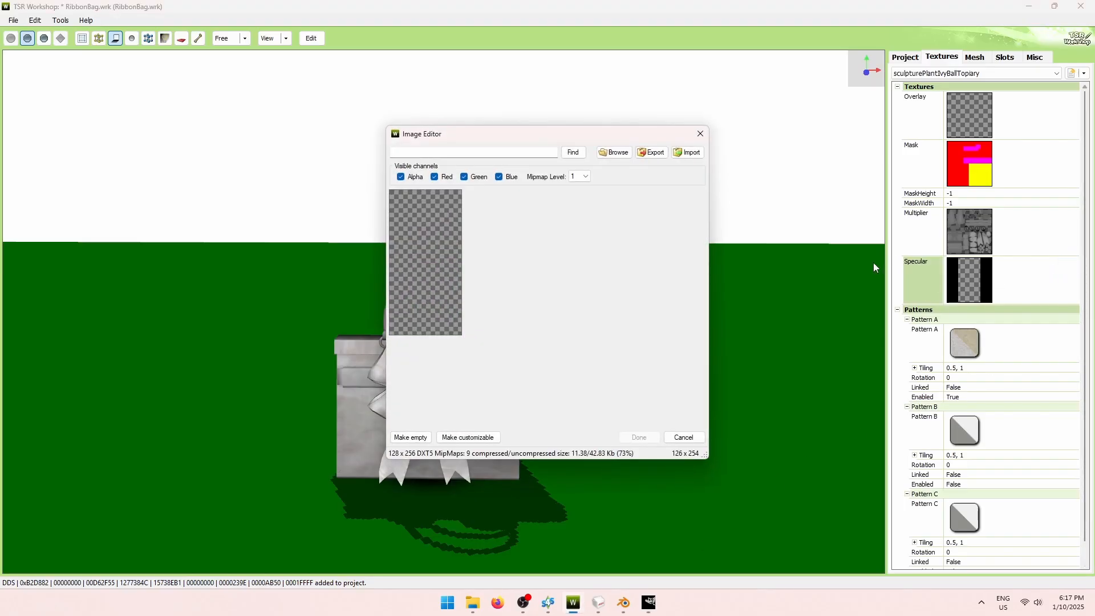
left_click(688, 152)
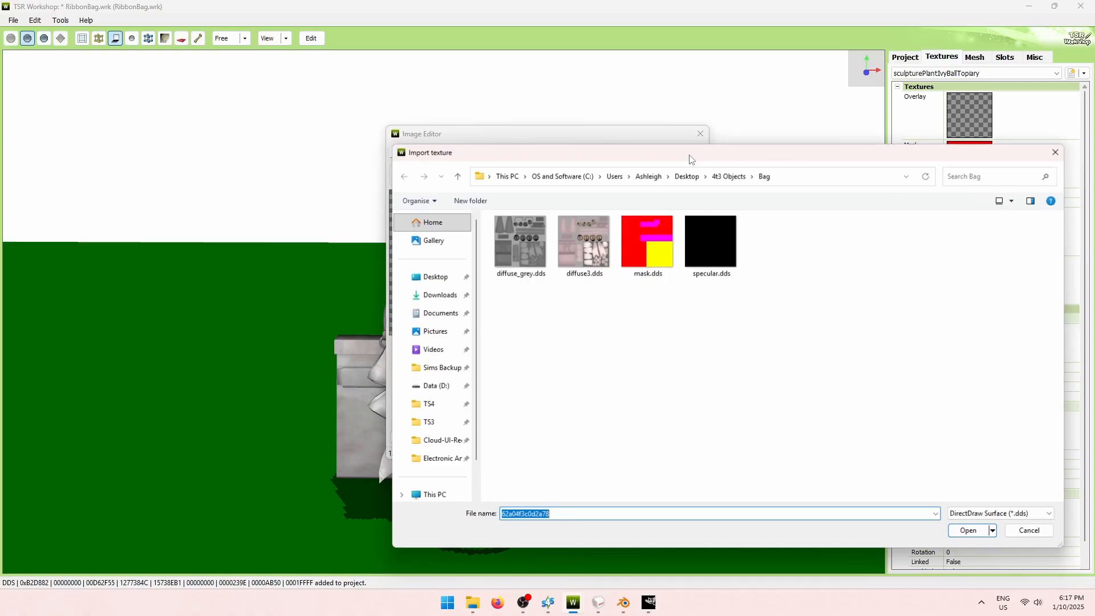
left_click(711, 259)
left_click(966, 532)
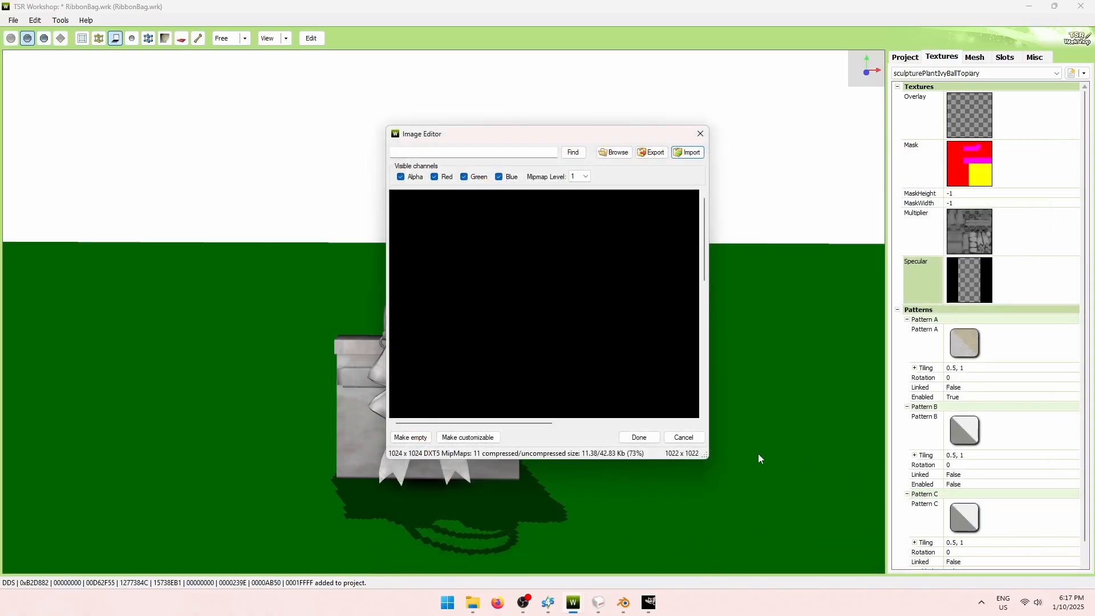
left_click(640, 437)
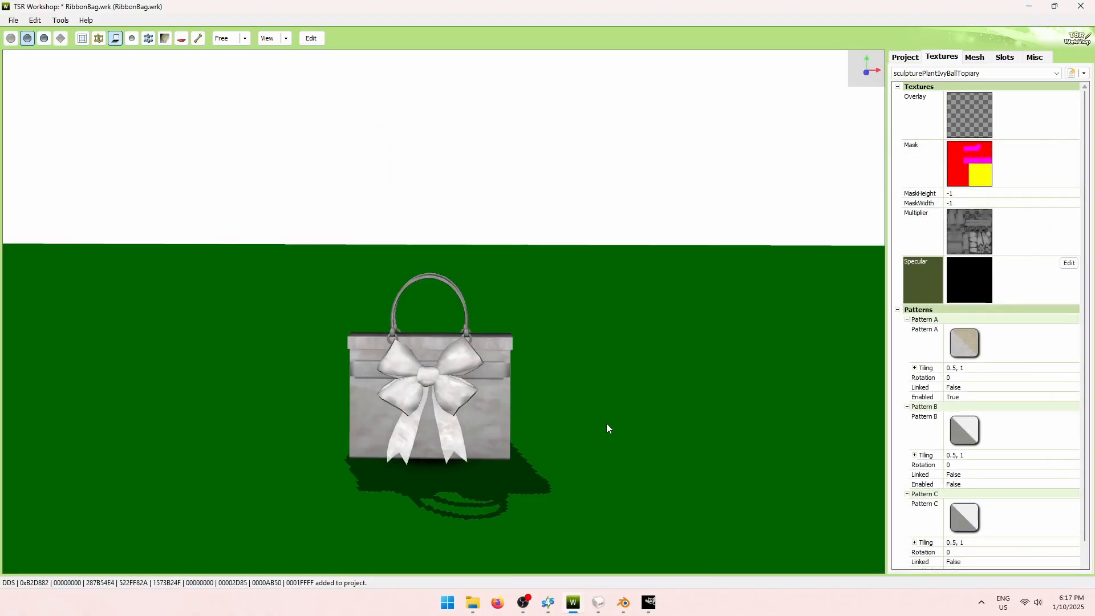
left_click_drag(607, 428, 590, 411)
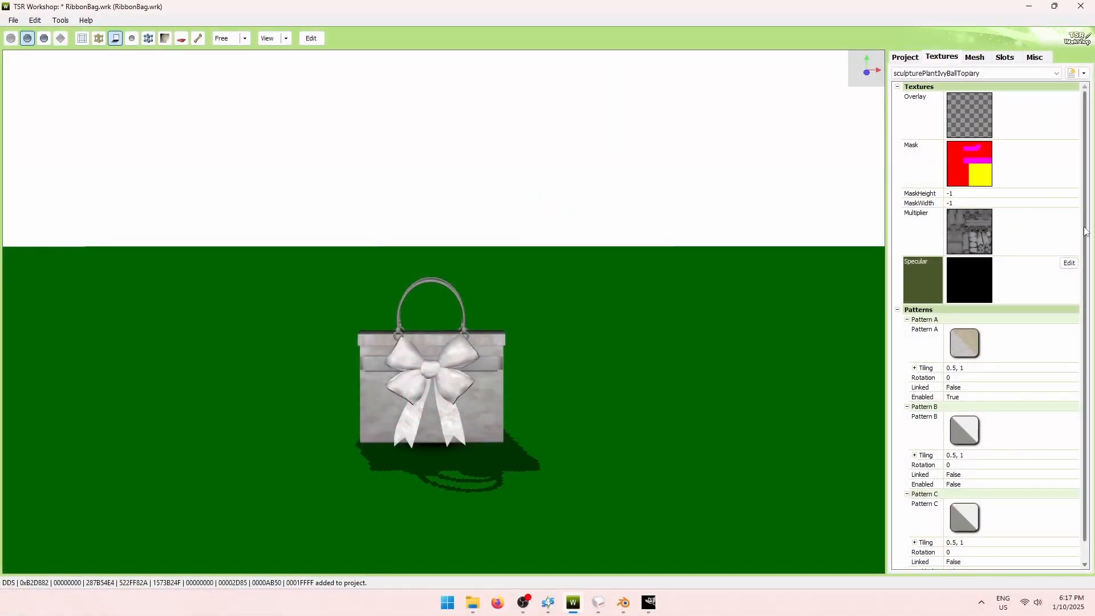
scroll(1032, 362, "down", 1)
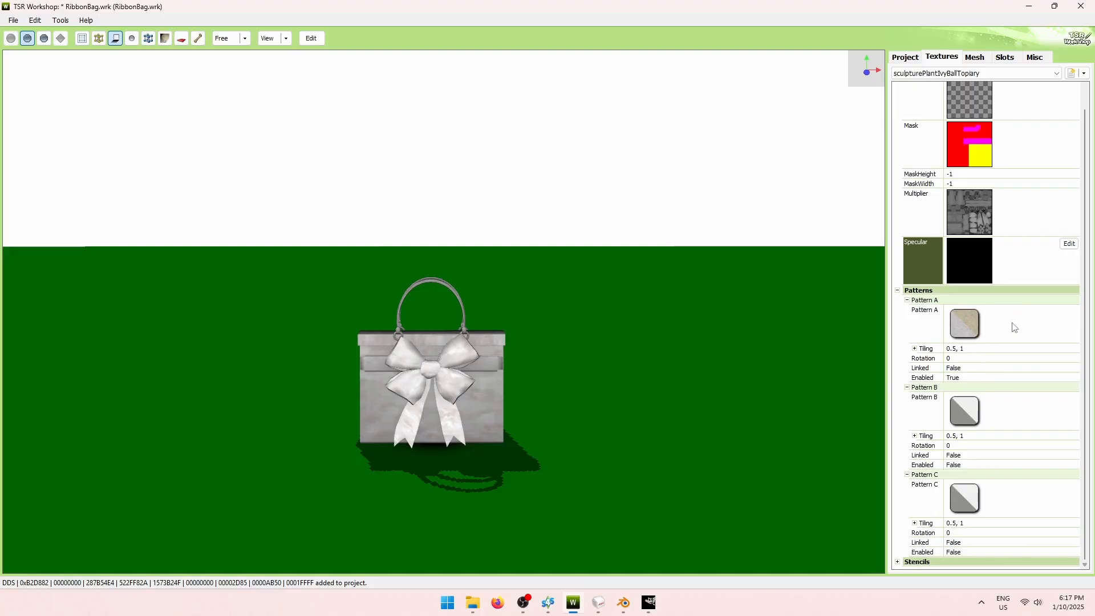
Set the Enabled option of Pattern B and Pattern C to True.
left_click(965, 377)
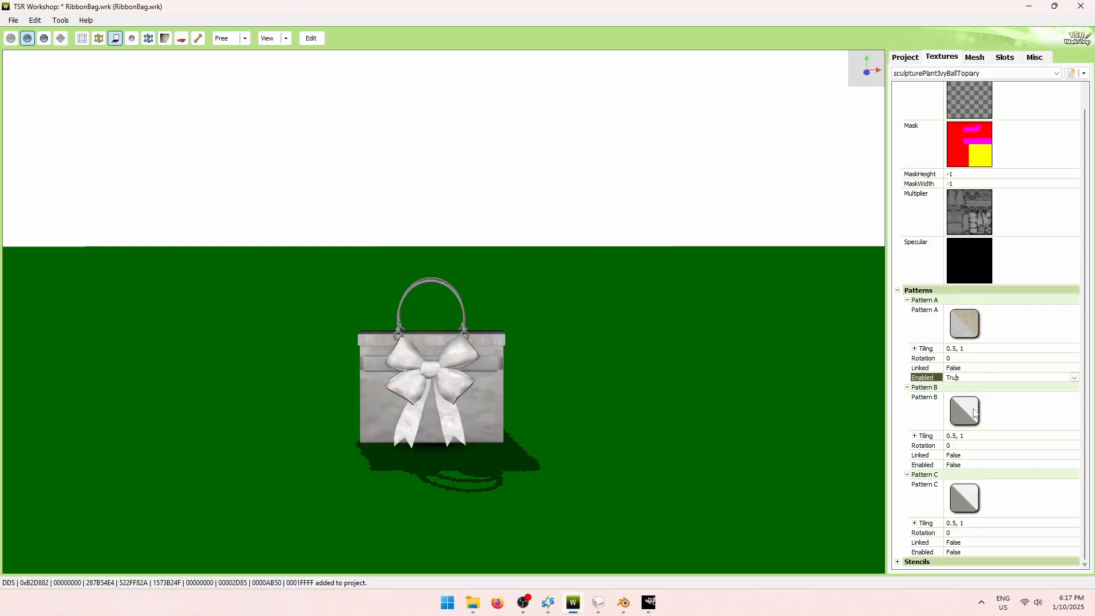
left_click(1024, 467)
left_click(1074, 465)
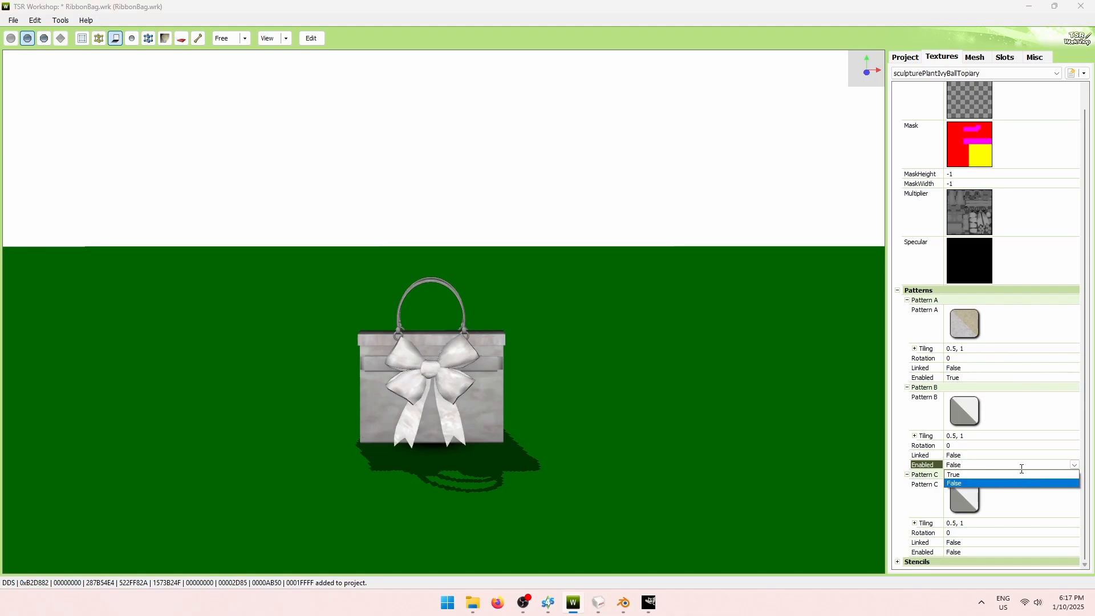
left_click(1015, 474)
left_click(1065, 552)
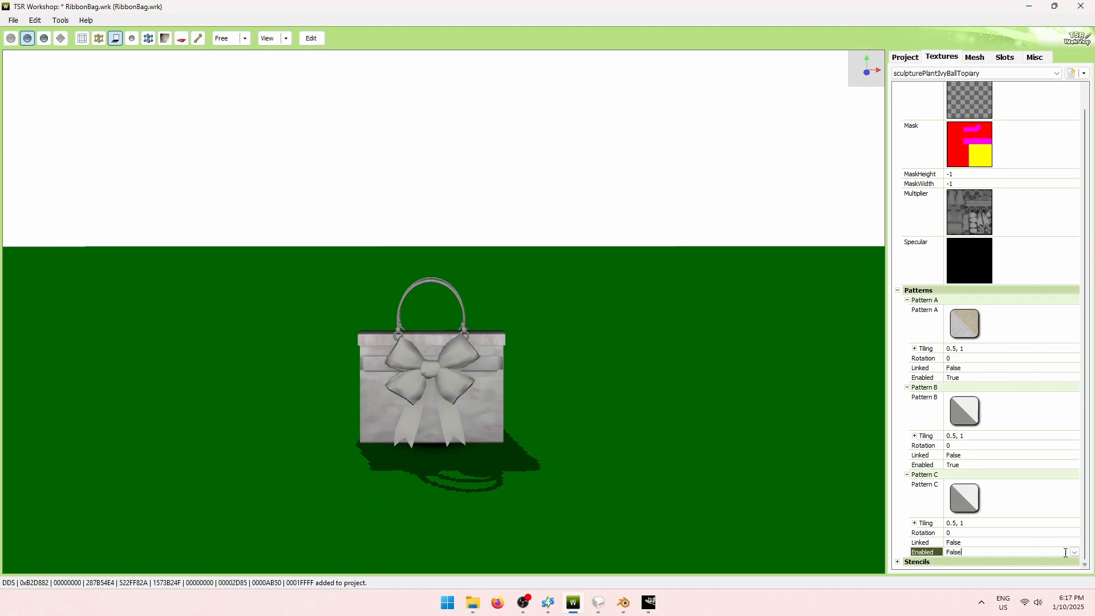
left_click(1075, 552)
left_click(1014, 568)
left_click(1053, 325)
Replace Pattern A with the Miscellaneous solidColor_1 pattern.
left_click(1069, 311)
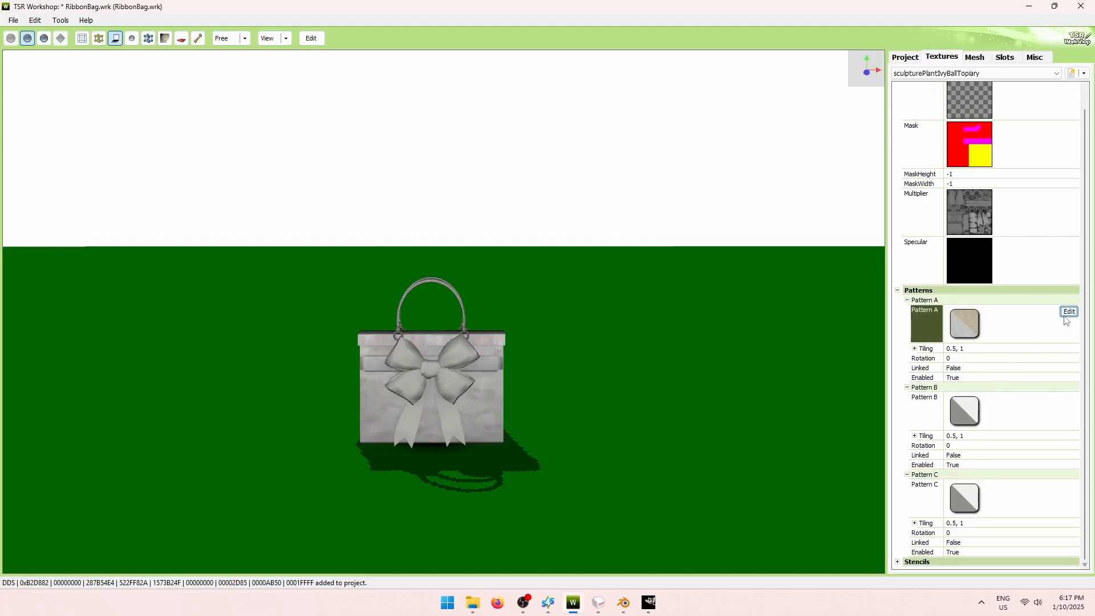
left_click_drag(575, 186, 679, 57)
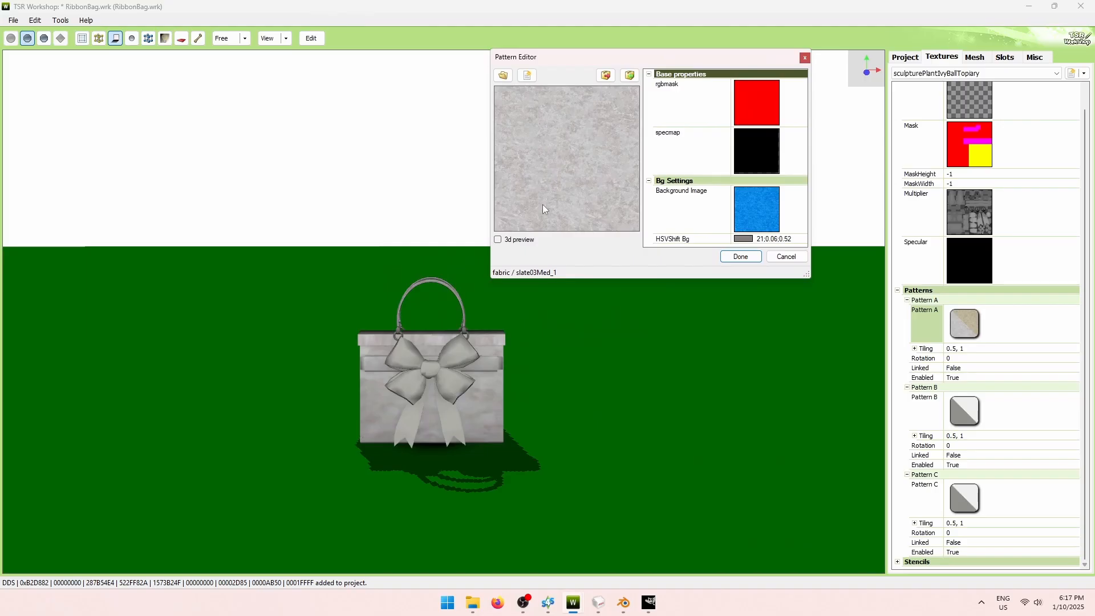
left_click(503, 75)
left_click(593, 33)
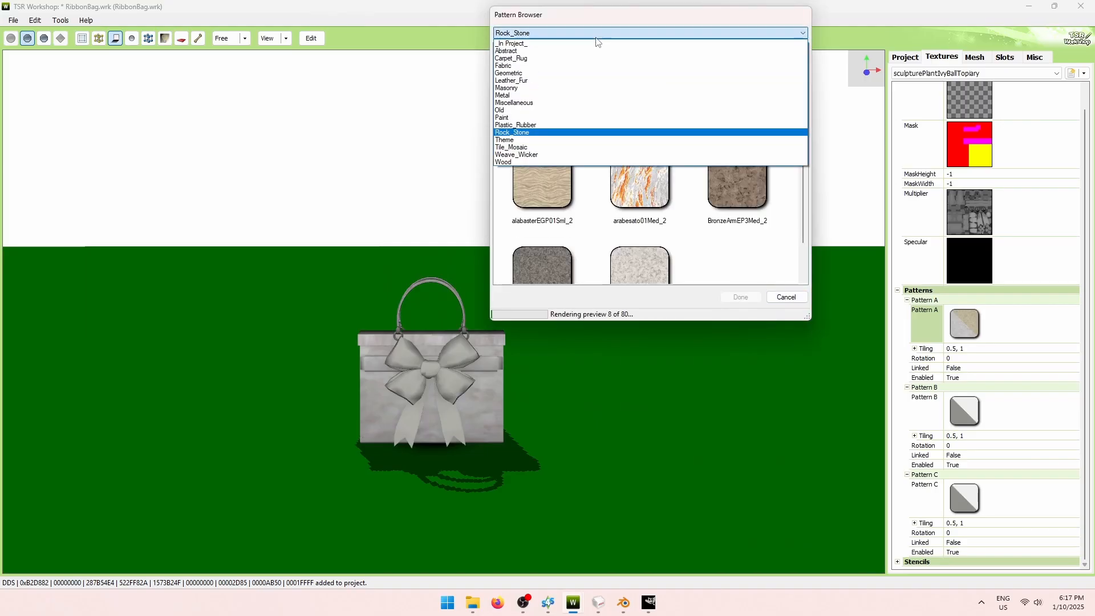
left_click(583, 65)
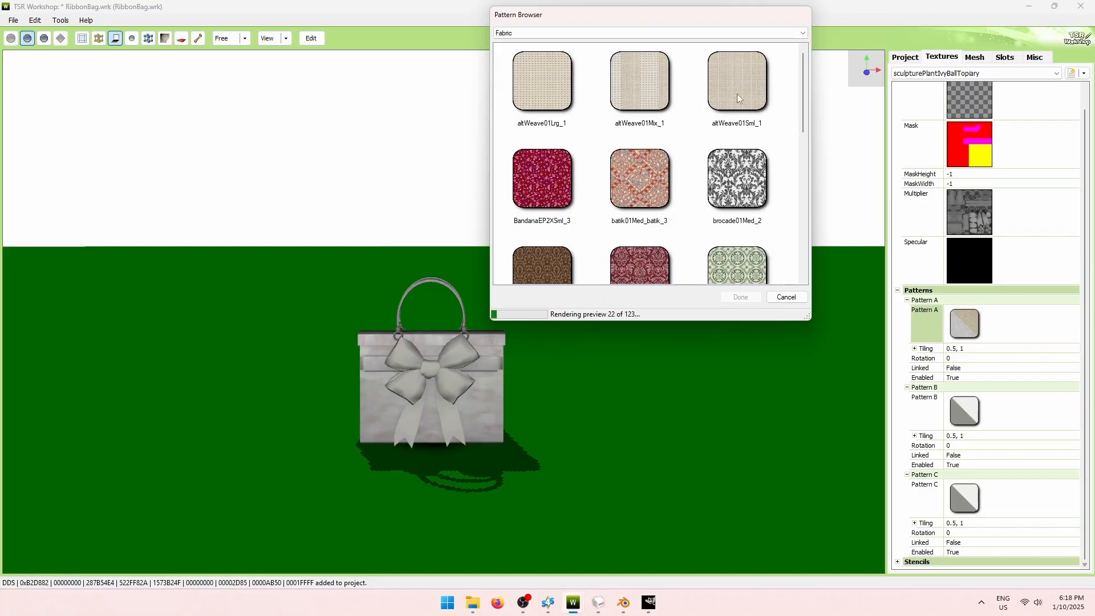
left_click_drag(800, 70, 724, 49)
left_click(679, 34)
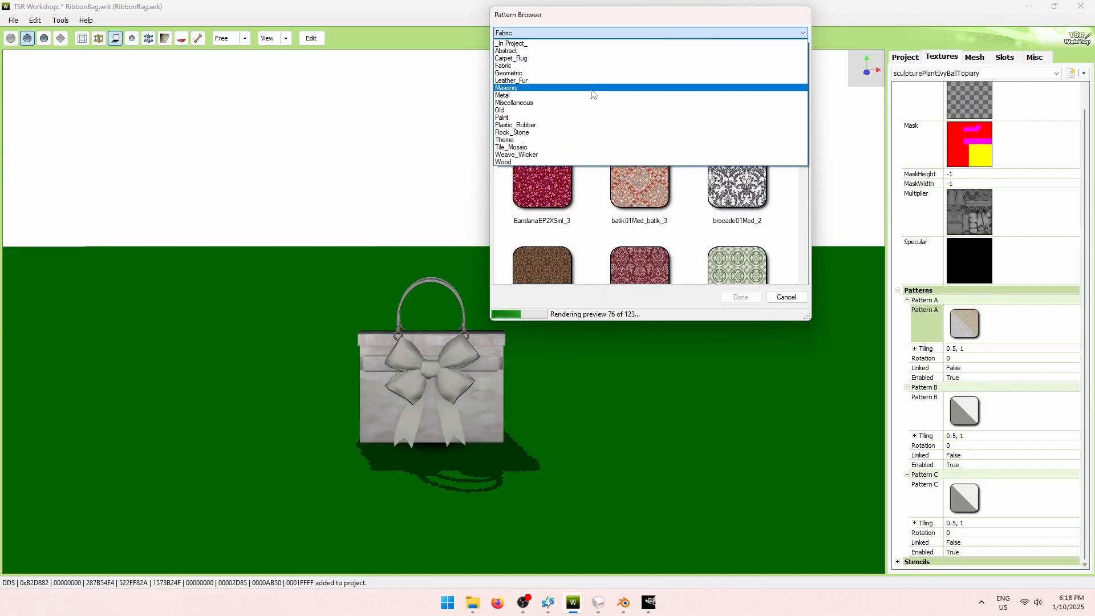
left_click(563, 103)
left_click(643, 94)
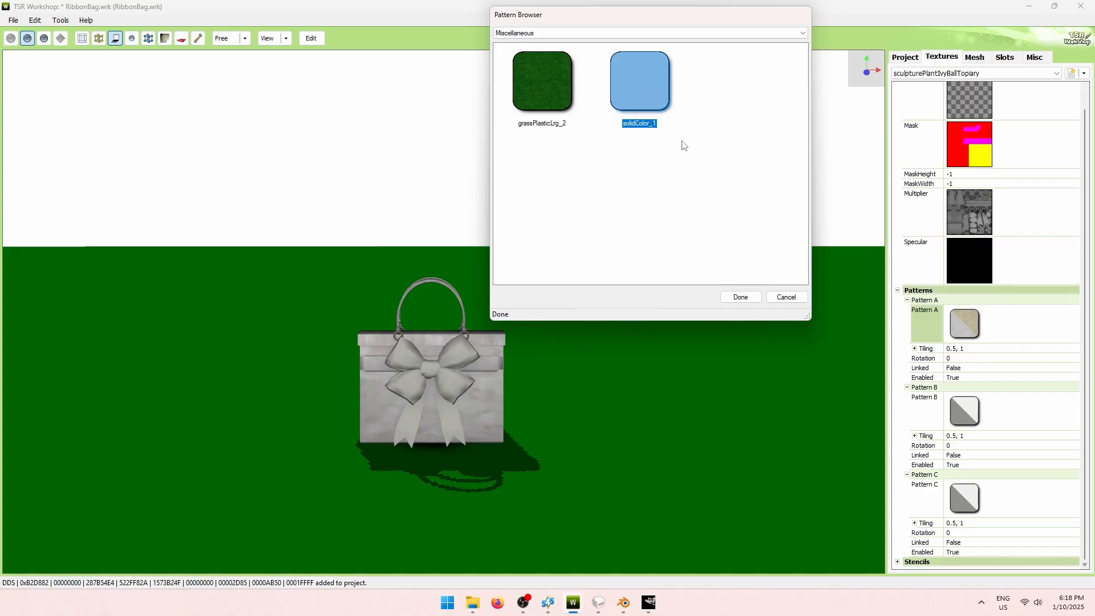
left_click(740, 297)
left_click(742, 255)
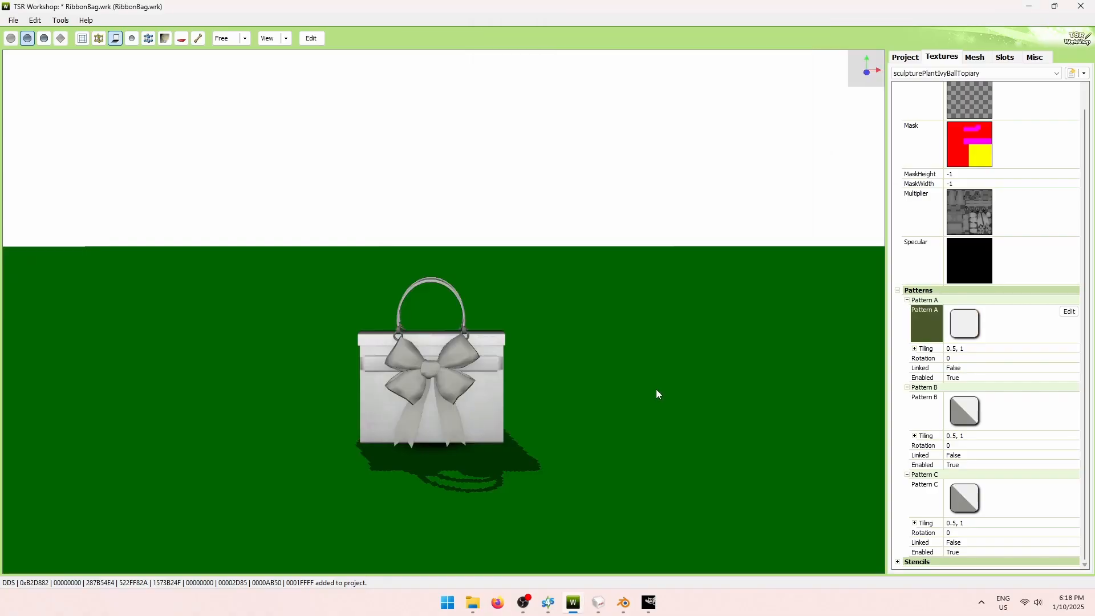
Orbit and zoom around the now-white bag, then switch to Blender.
left_click_drag(656, 389, 631, 371)
scroll(496, 412, "up", 2)
scroll(496, 409, "up", 3)
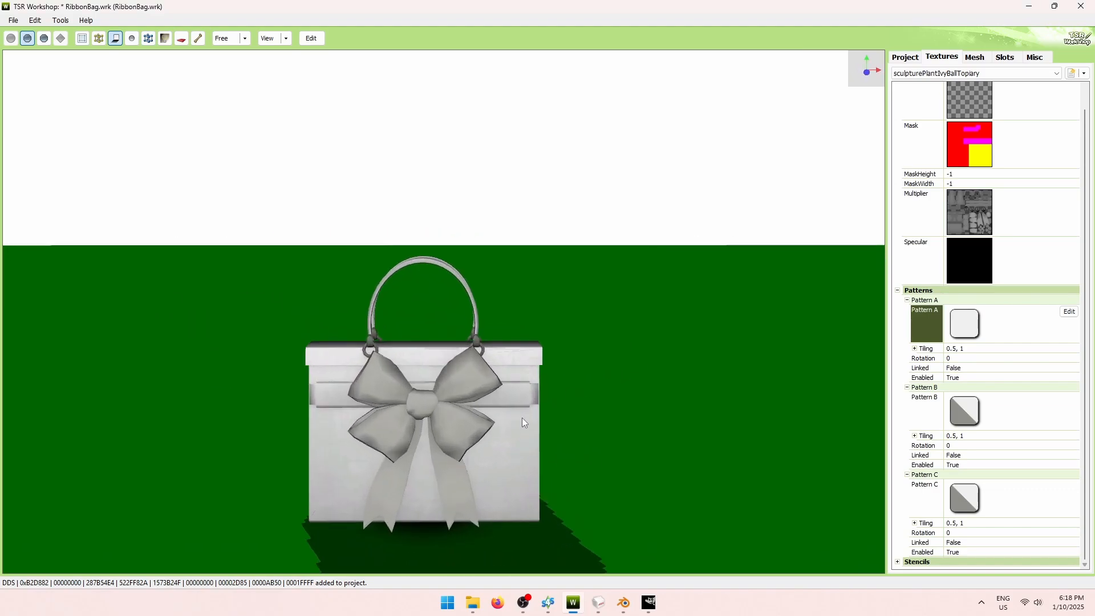
scroll(574, 436, "down", 3)
scroll(574, 436, "down", 1)
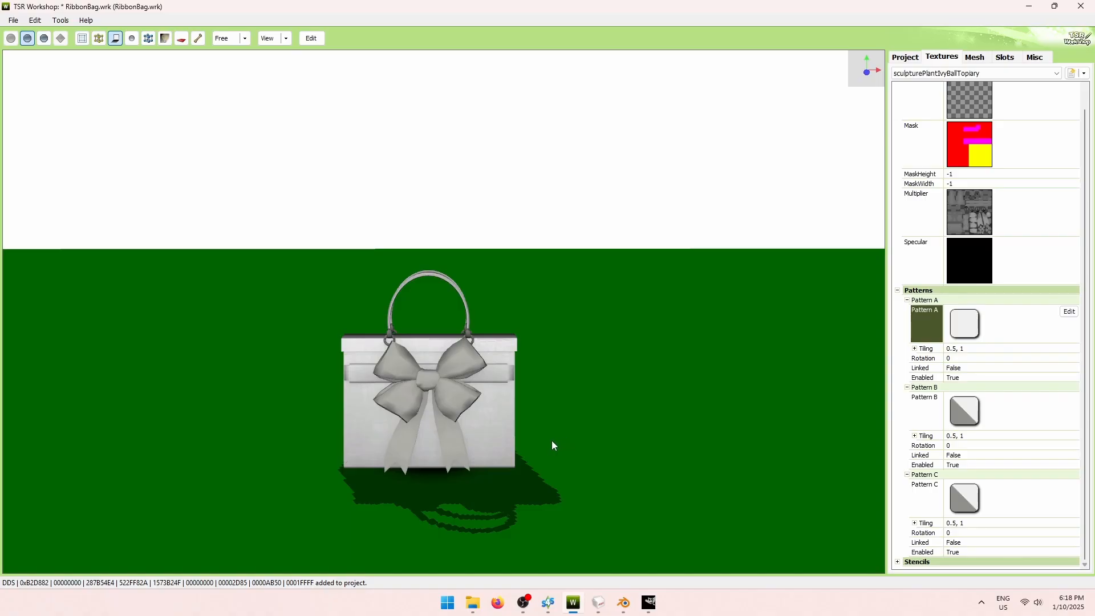
left_click(624, 603)
scroll(670, 409, "up", 4)
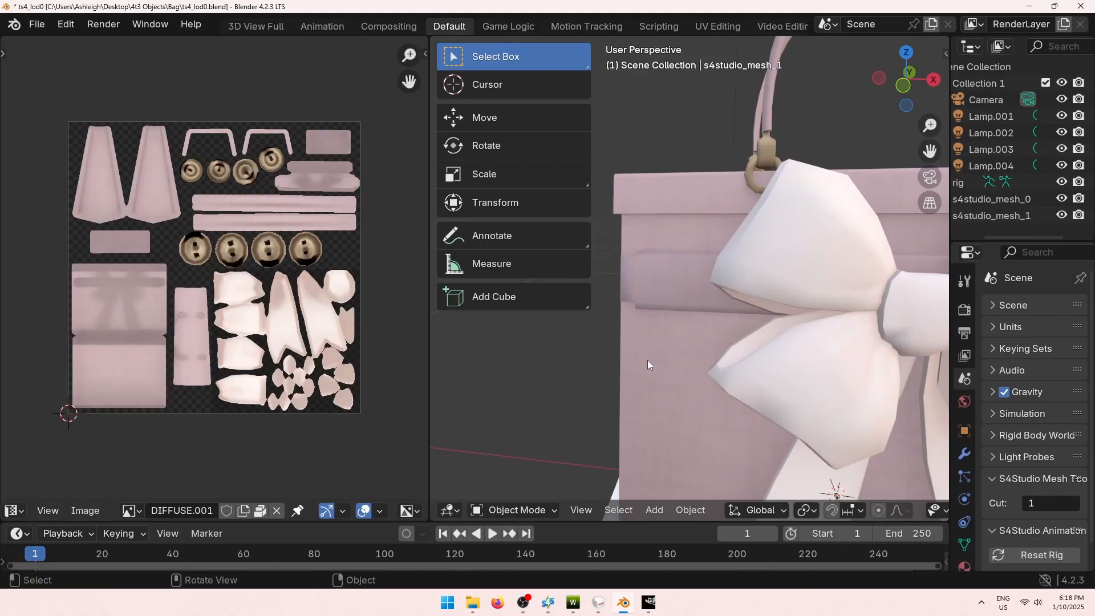
Select the bag mesh s4studio_mesh_1 in Blender, then minimize Blender.
scroll(601, 378, "down", 5)
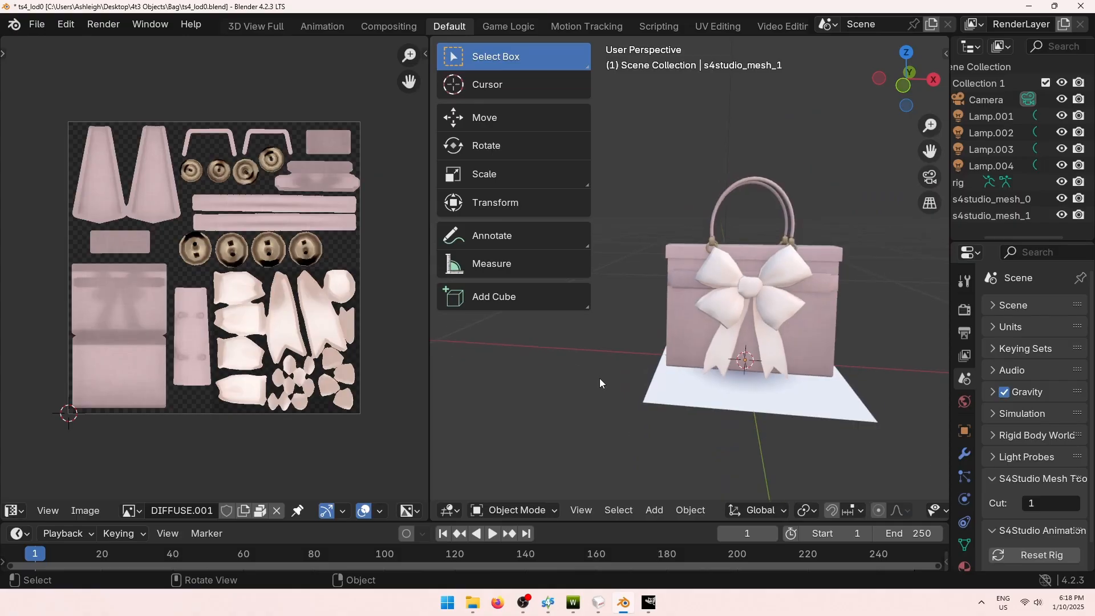
left_click(823, 336)
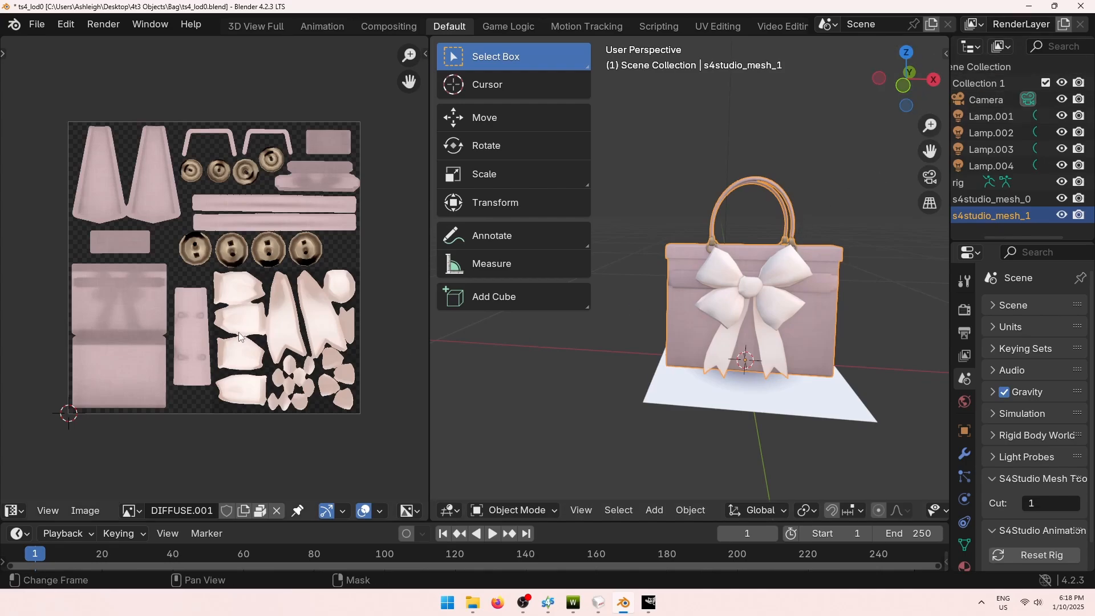
left_click(1030, 8)
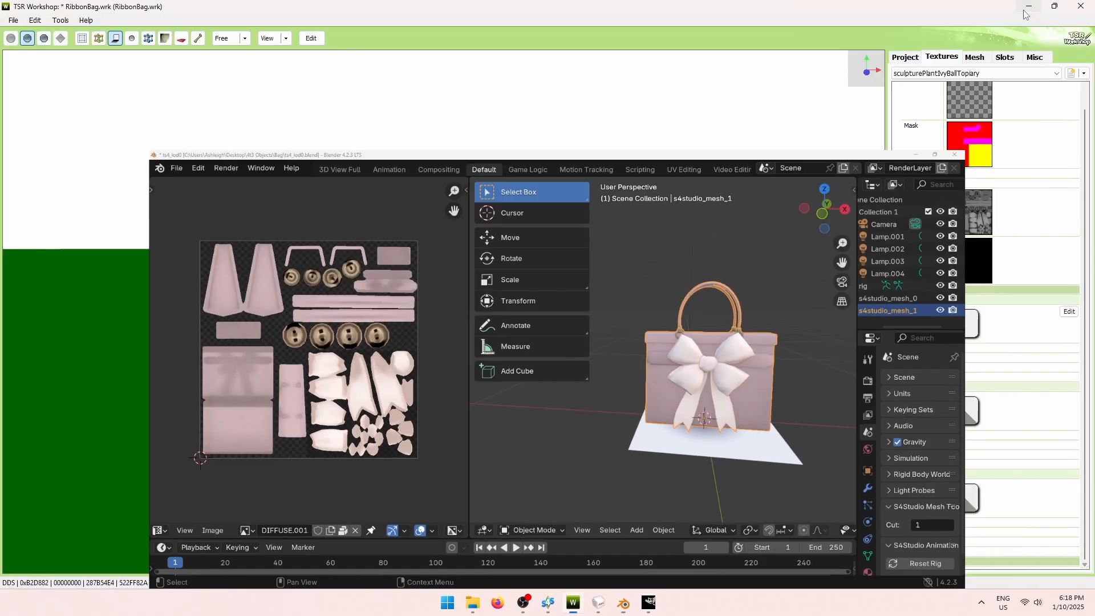
Pick dark plum RGB (103, 33, 74) as Pattern A's colour.
scroll(564, 420, "up", 4)
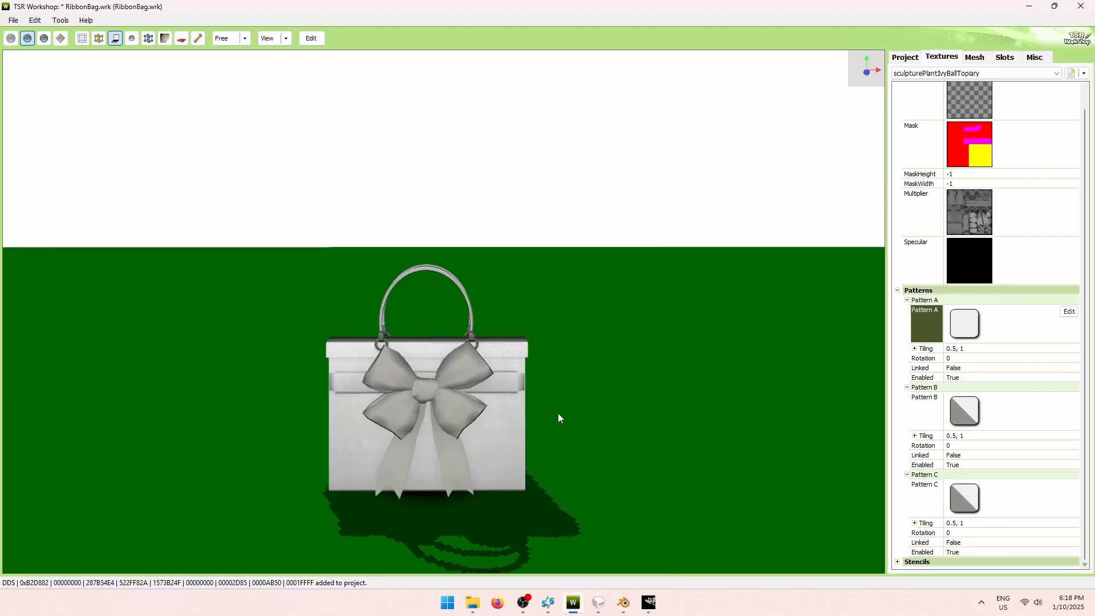
scroll(563, 420, "down", 2)
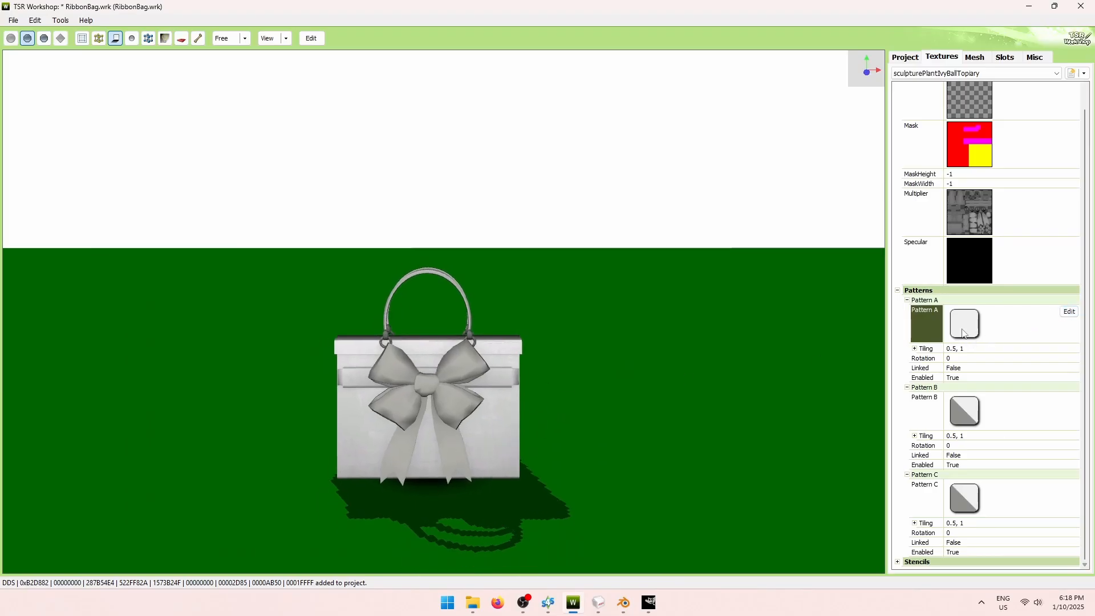
left_click(1070, 312)
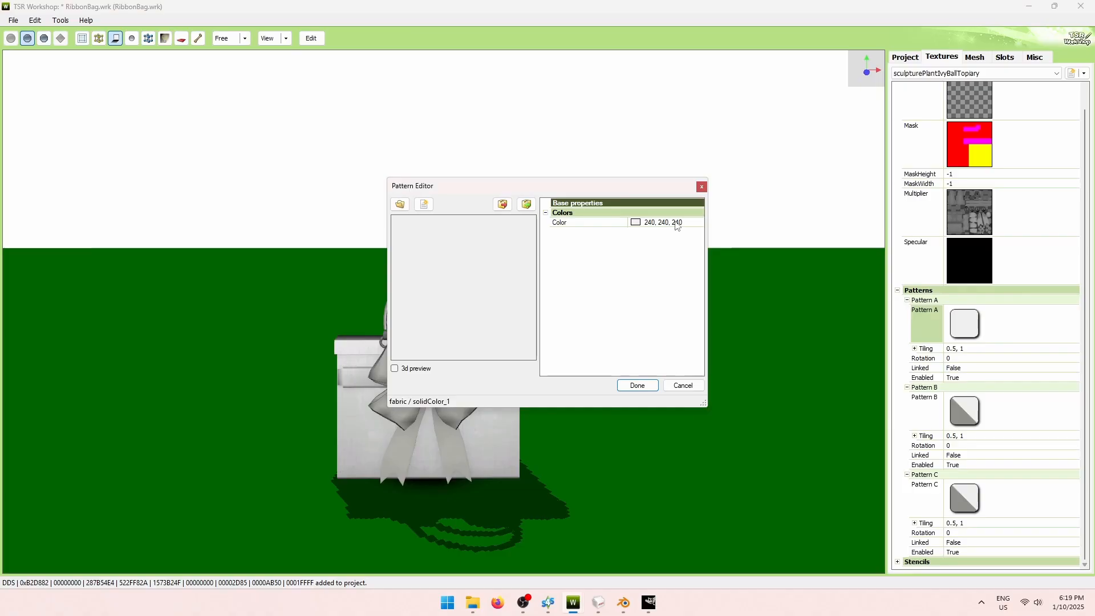
left_click(673, 222)
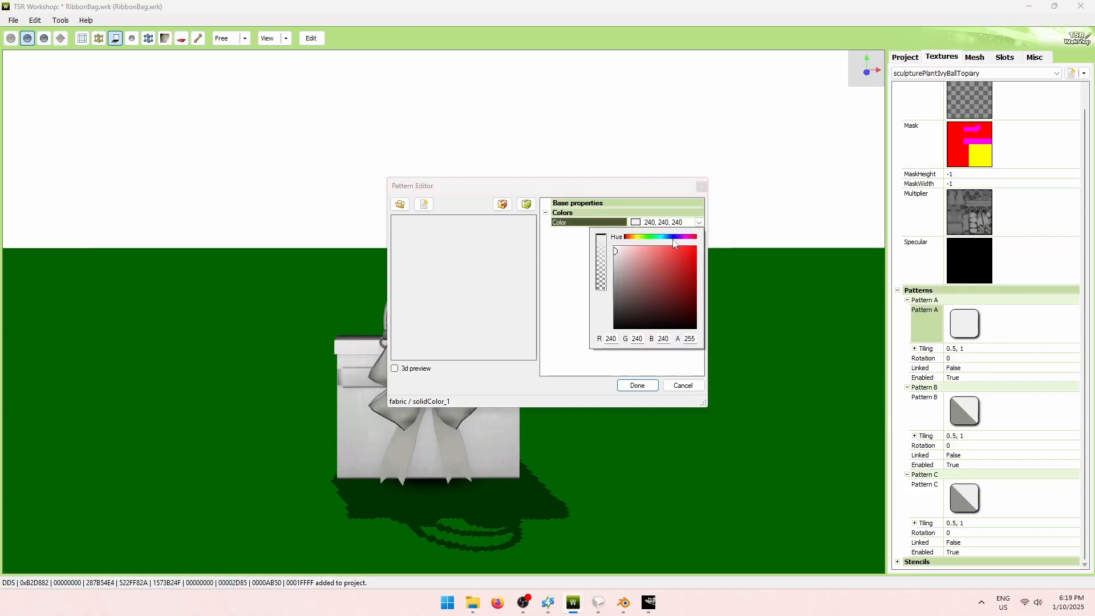
left_click(694, 237)
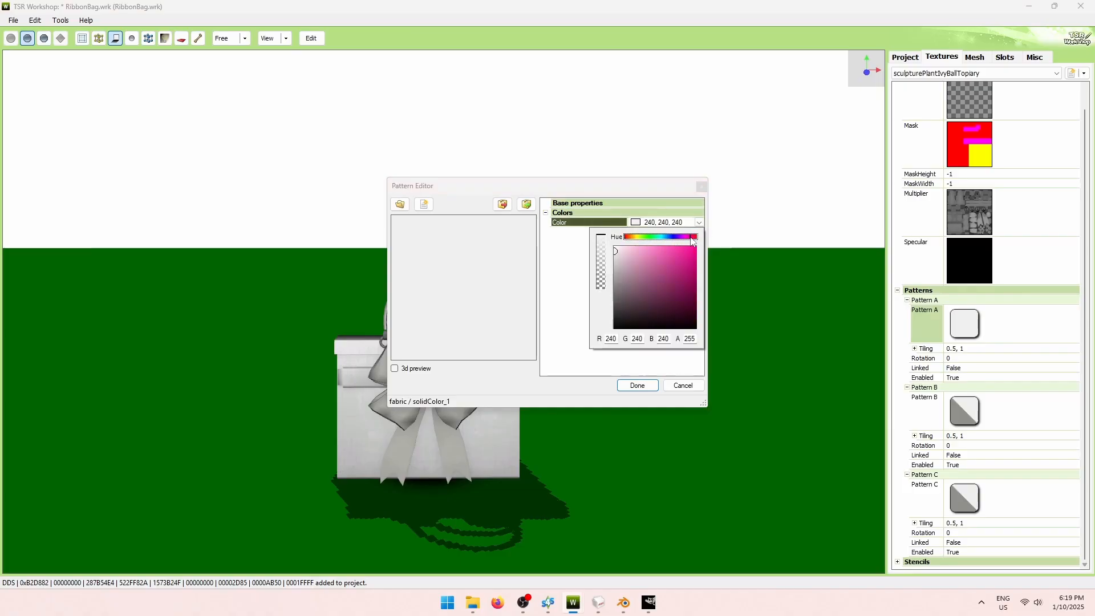
left_click(648, 274)
left_click(657, 286)
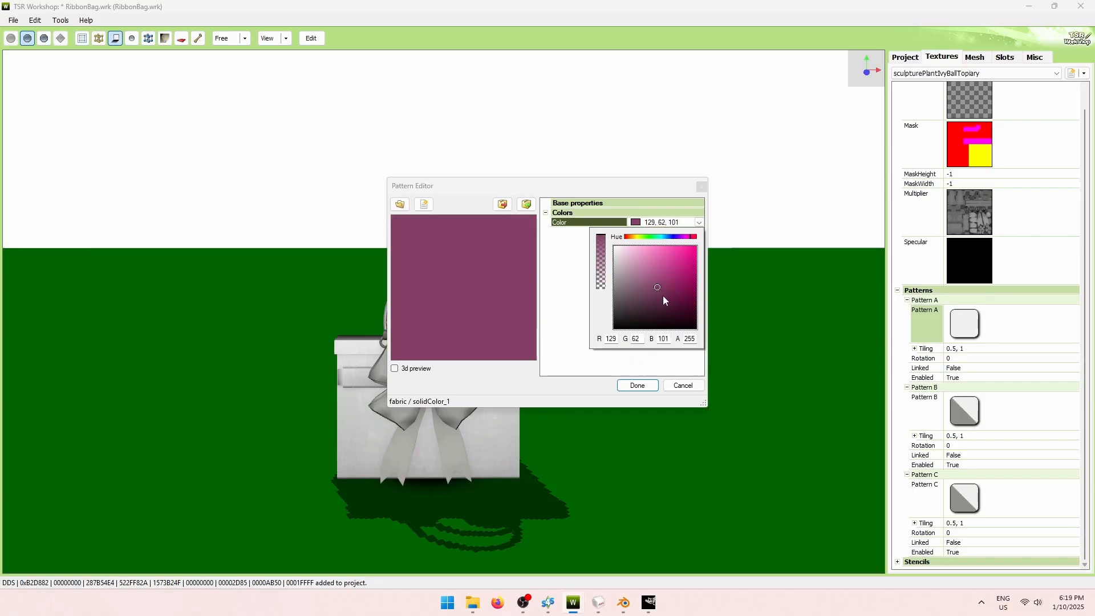
left_click(671, 295)
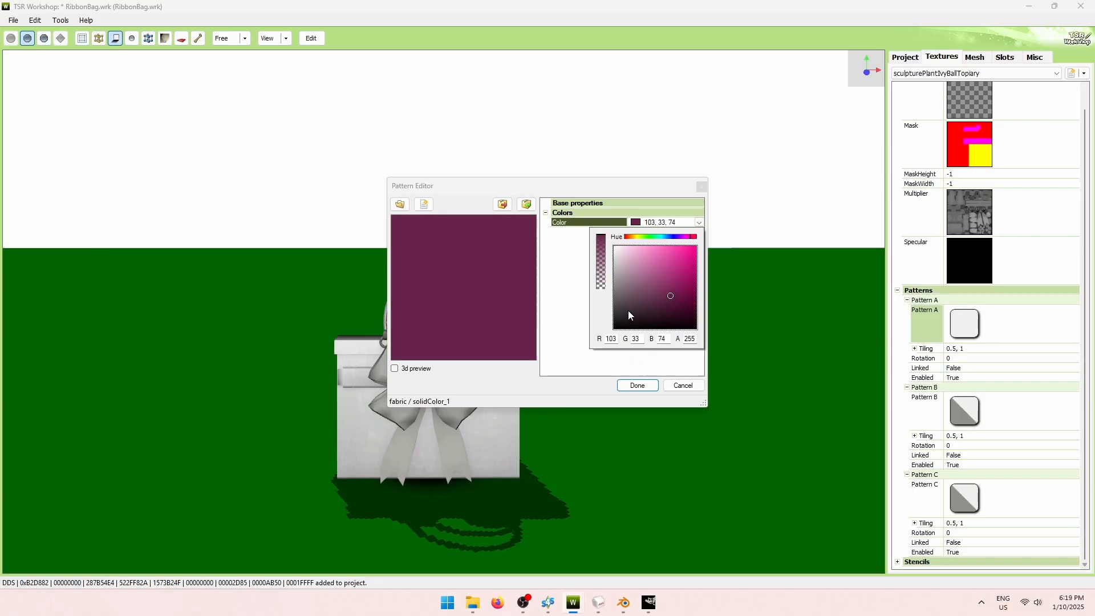
left_click(582, 340)
left_click(638, 385)
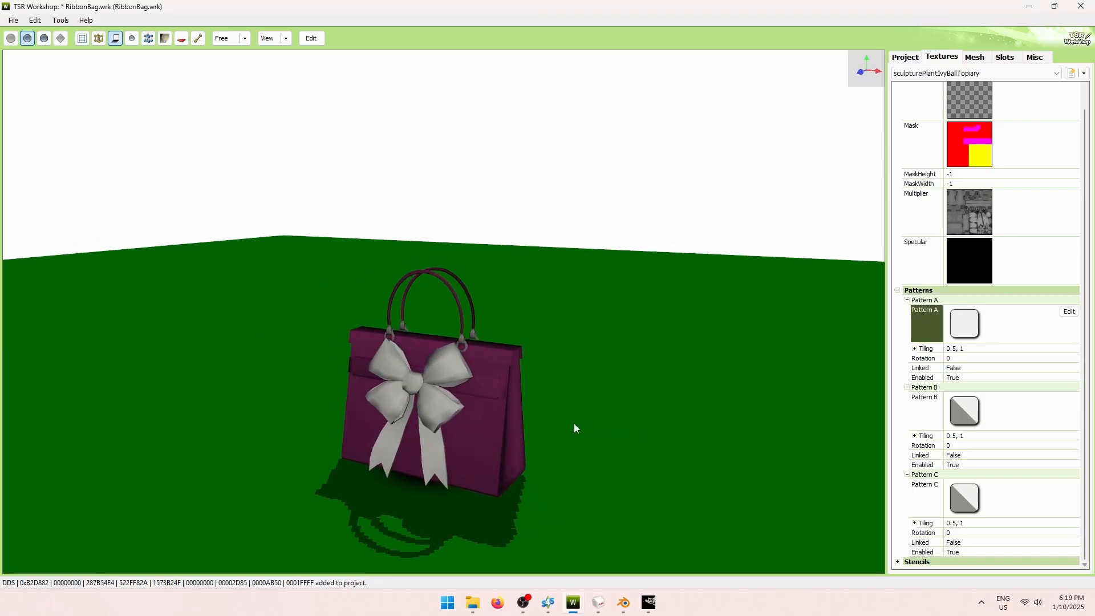
left_click_drag(574, 428, 679, 377)
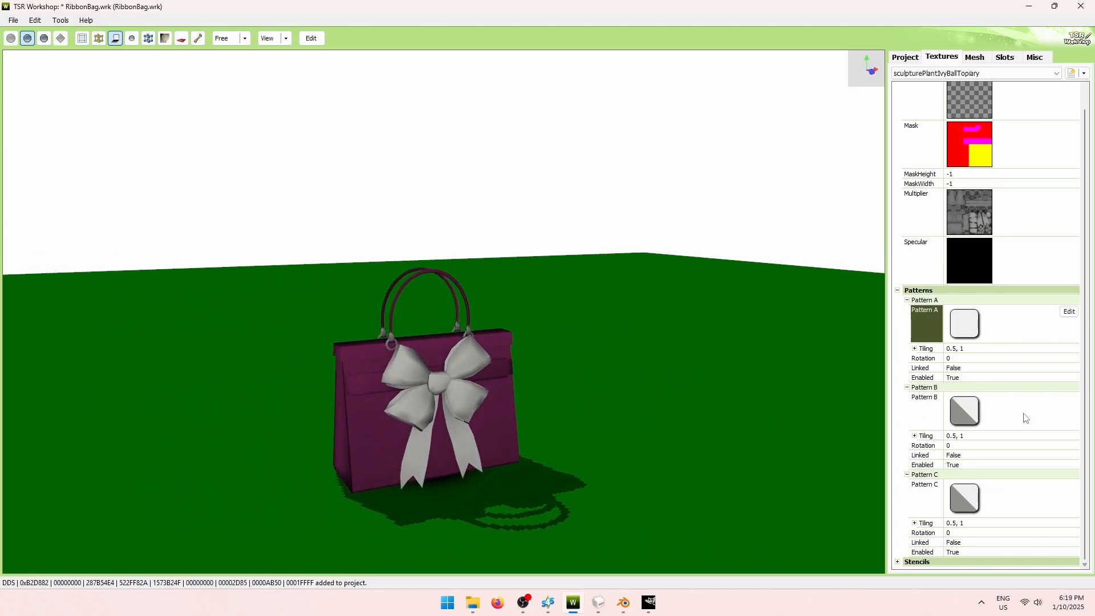
Set Pattern B's colour to bright yellow (255, 255, 2) so the bow turns yellow.
left_click(1027, 418)
left_click(1068, 400)
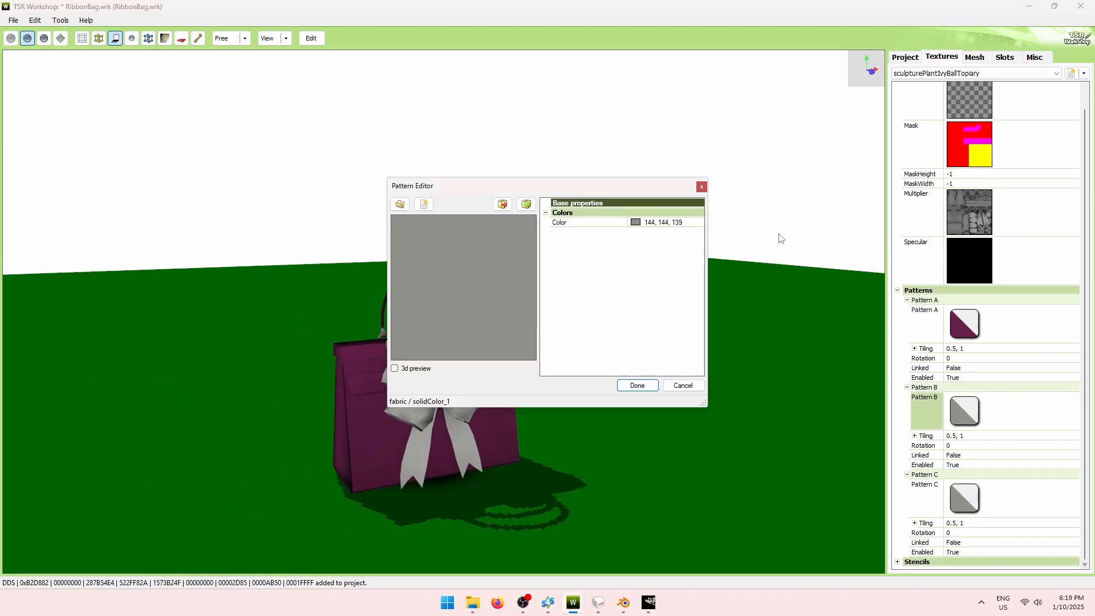
left_click(672, 225)
left_click(699, 221)
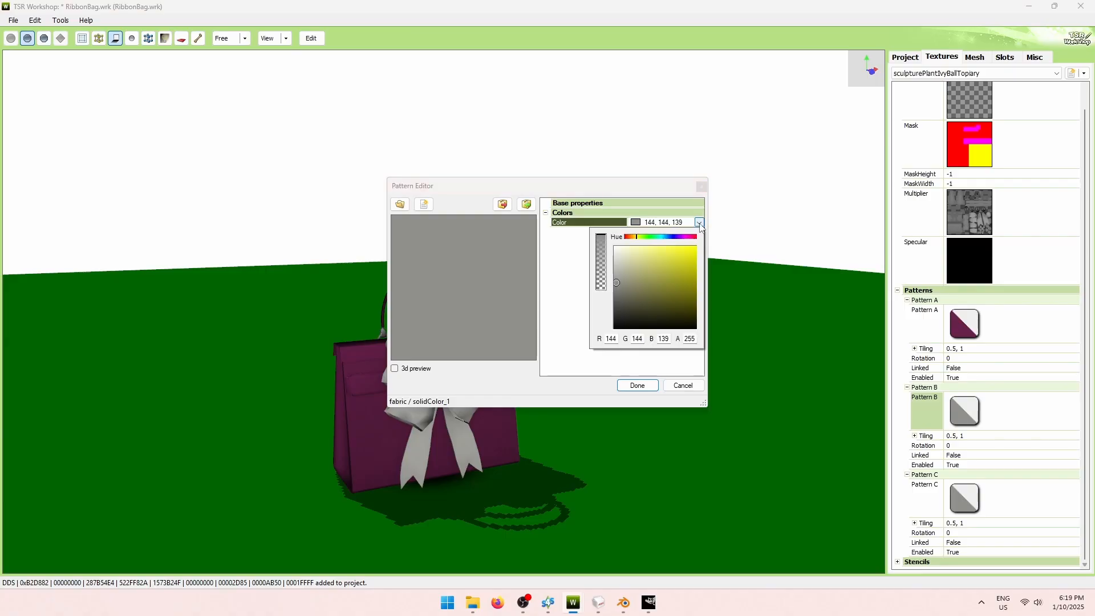
left_click(581, 346)
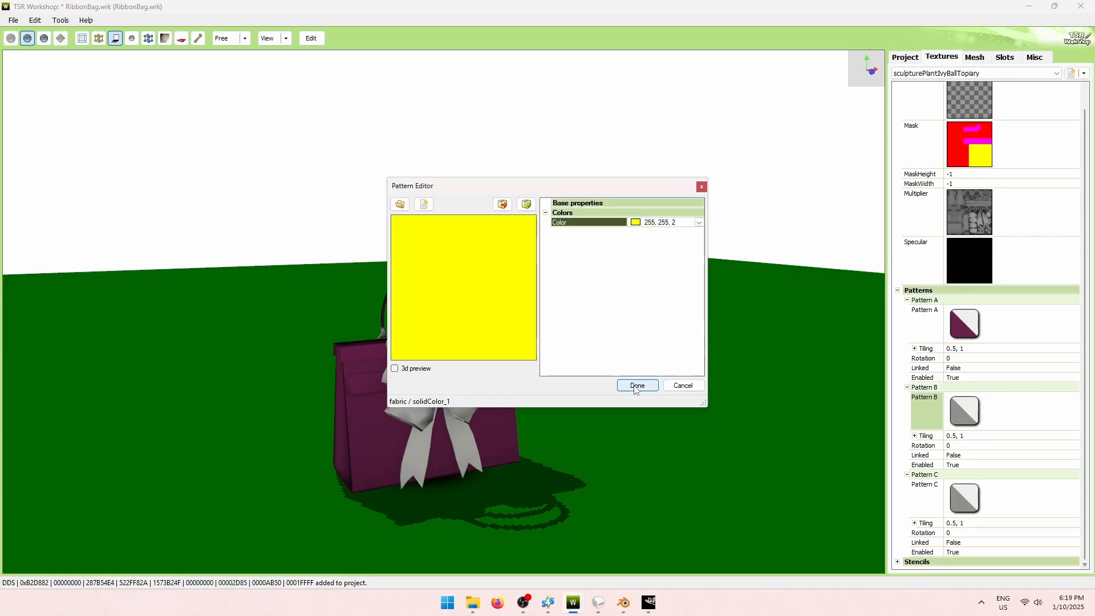
left_click(638, 385)
left_click_drag(555, 379, 663, 393)
Set Pattern C's colour to blue (41, 2, 255) so the handle rings turn blue.
left_click(936, 505)
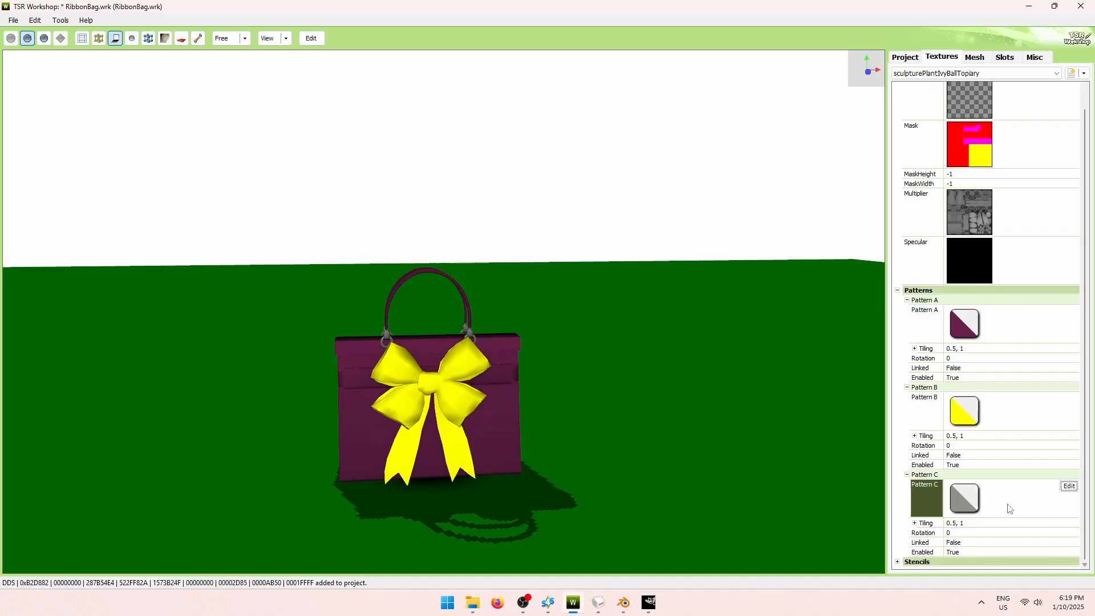
left_click(1069, 487)
left_click(691, 223)
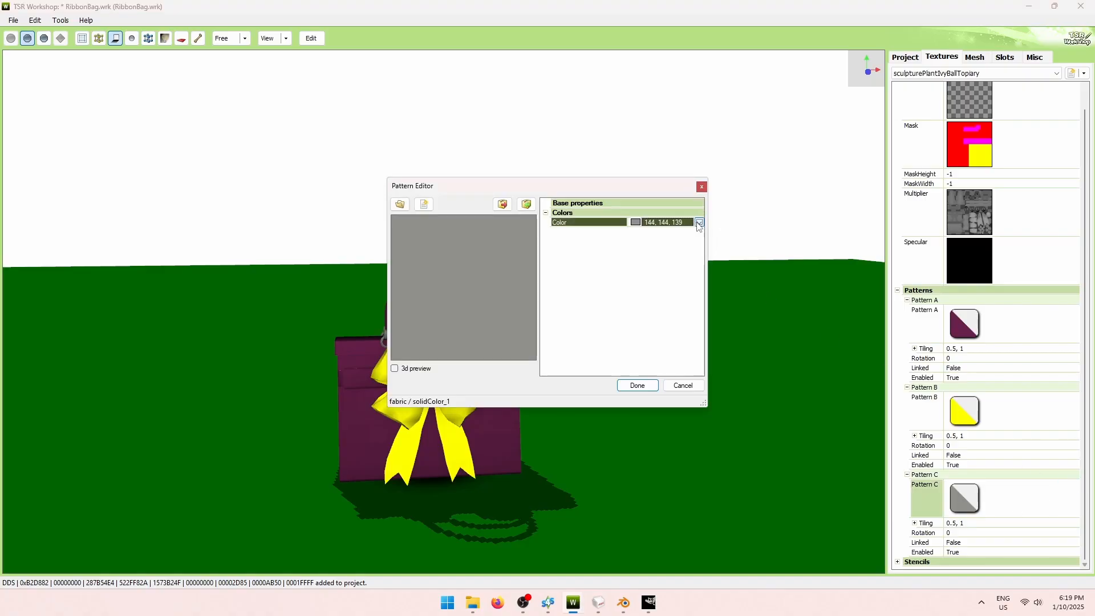
left_click(699, 222)
left_click(675, 237)
left_click_drag(674, 271, 697, 246)
left_click(576, 354)
left_click(620, 387)
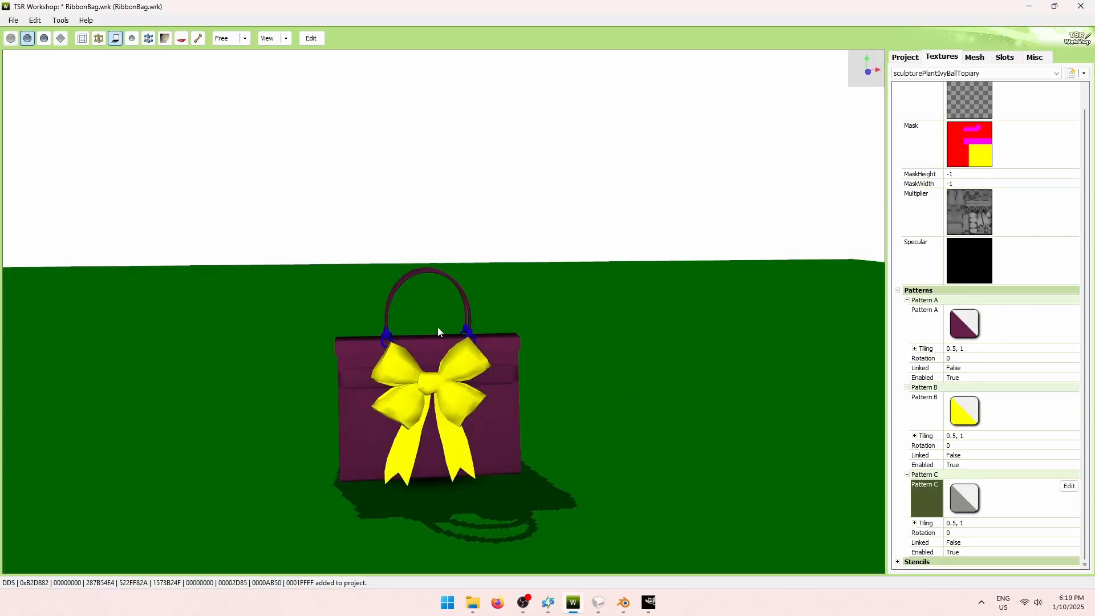
scroll(546, 344, "up", 5)
left_click_drag(546, 340, 693, 364)
scroll(686, 379, "down", 3)
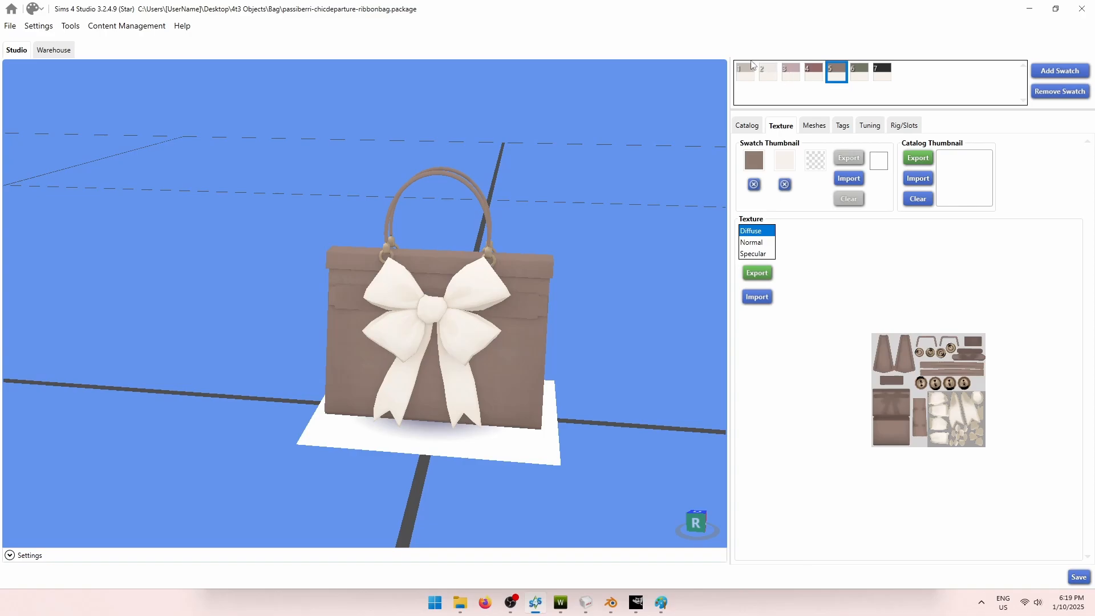
Capture a screenshot of the strip of seven colour swatches to the clipboard.
key("super+shift+s")
left_click_drag(720, 51, 905, 90)
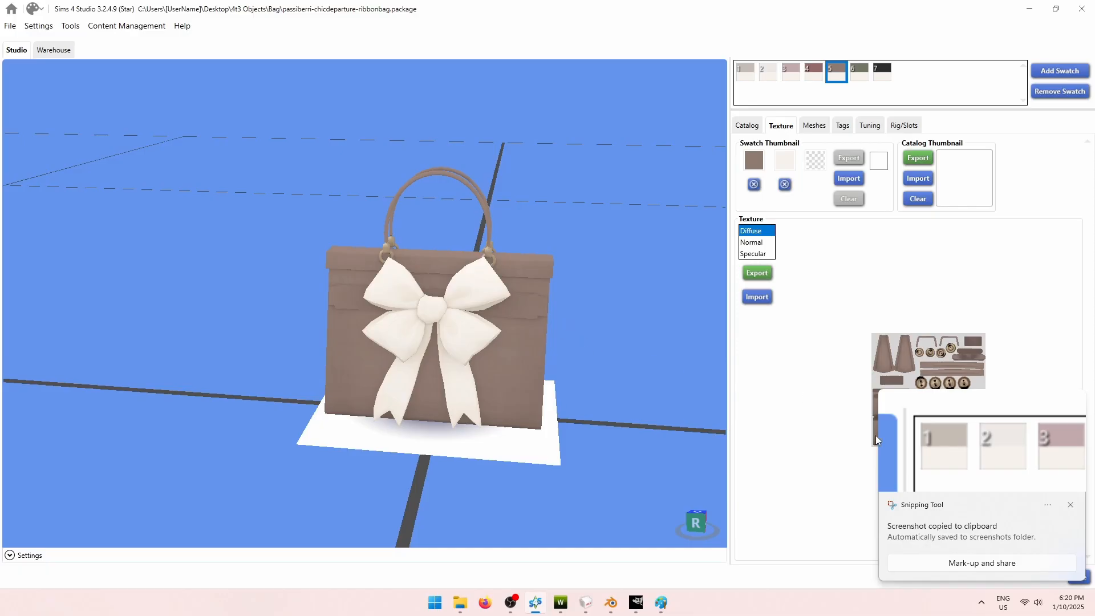
left_click(1071, 505)
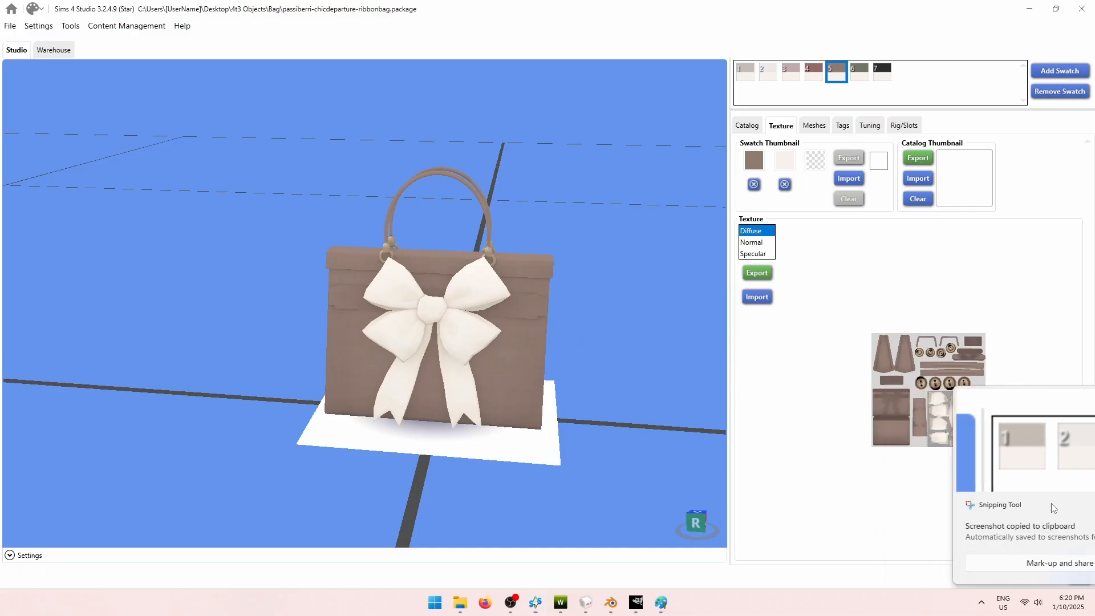
In Paint, sample swatch 3's mauve #C3A9AC and show its exact colour values.
left_click(663, 602)
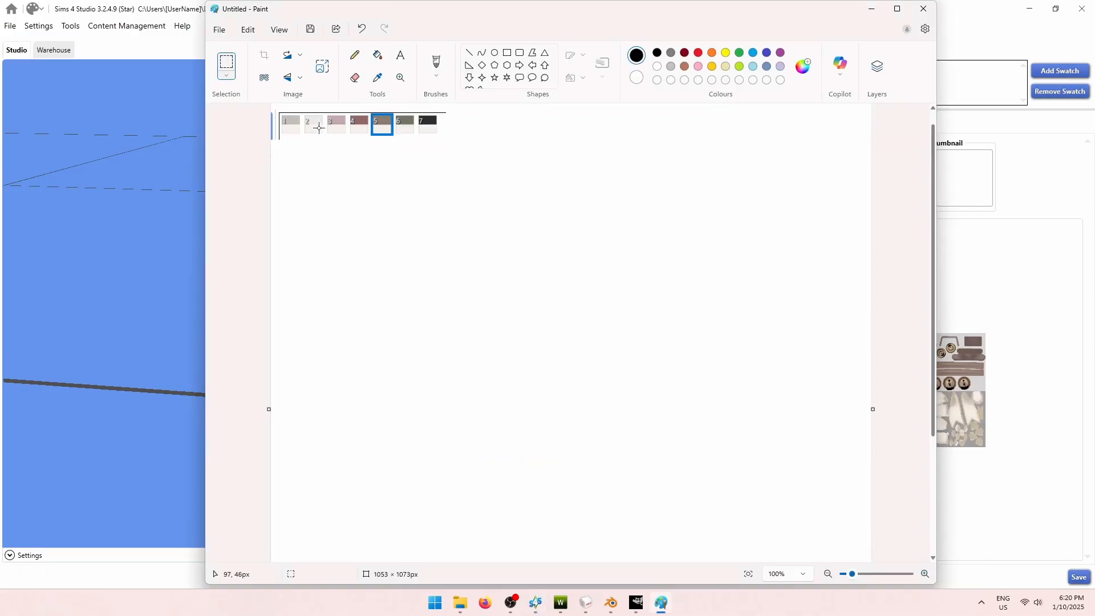
left_click(377, 78)
scroll(336, 132, "up", 4, "ctrl")
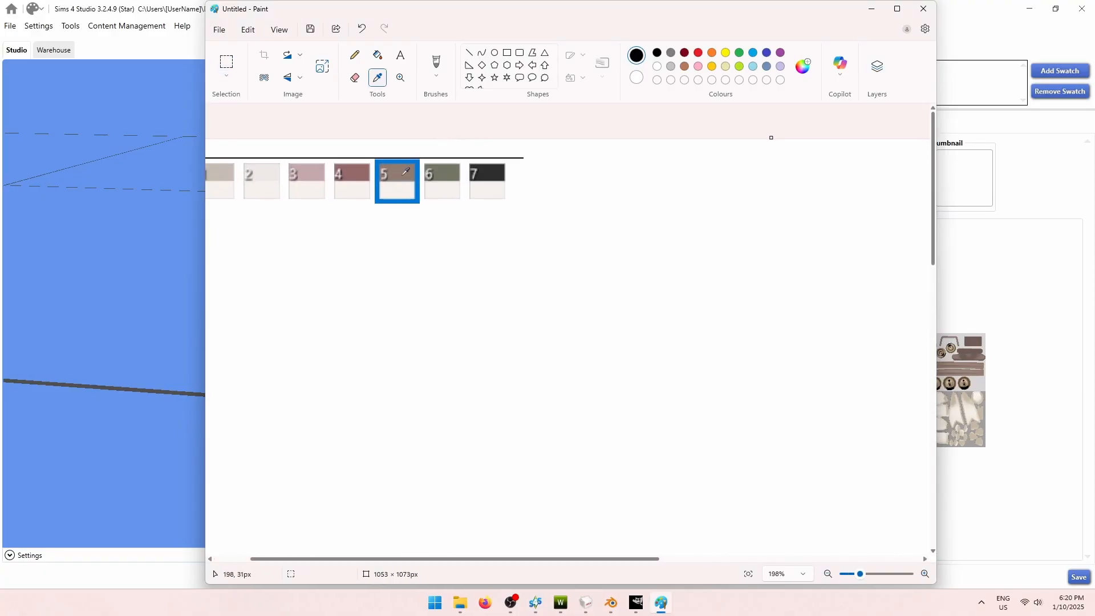
left_click(312, 172)
left_click(804, 66)
left_click_drag(488, 133, 282, 143)
Restore TSR Workshop and snap it to the right half of the screen.
left_click(561, 603)
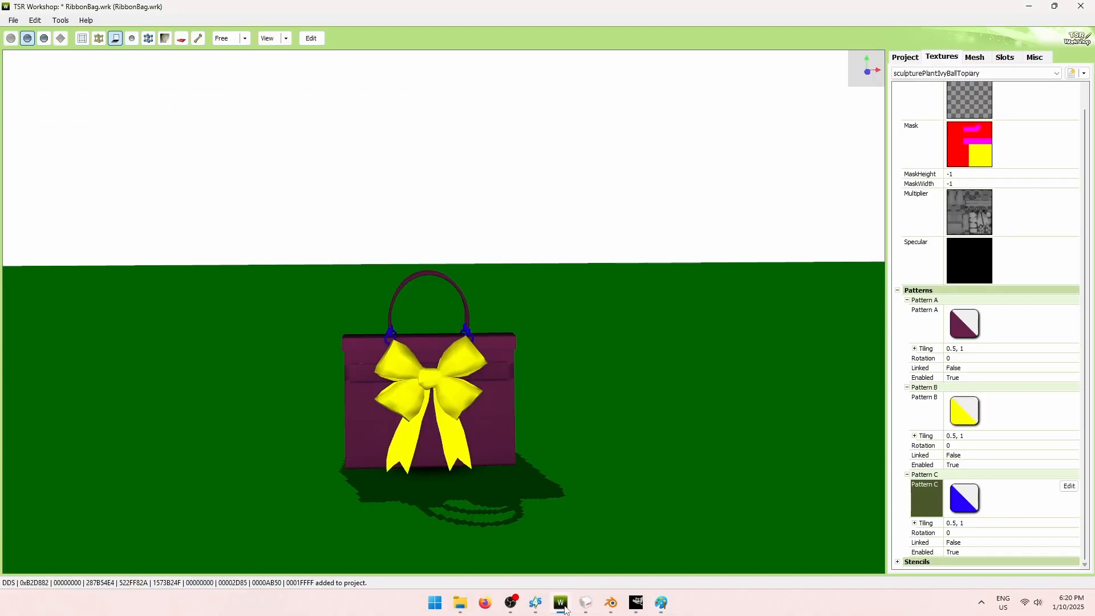
left_click_drag(589, 5, 765, 86)
left_click_drag(881, 109, 1094, 149)
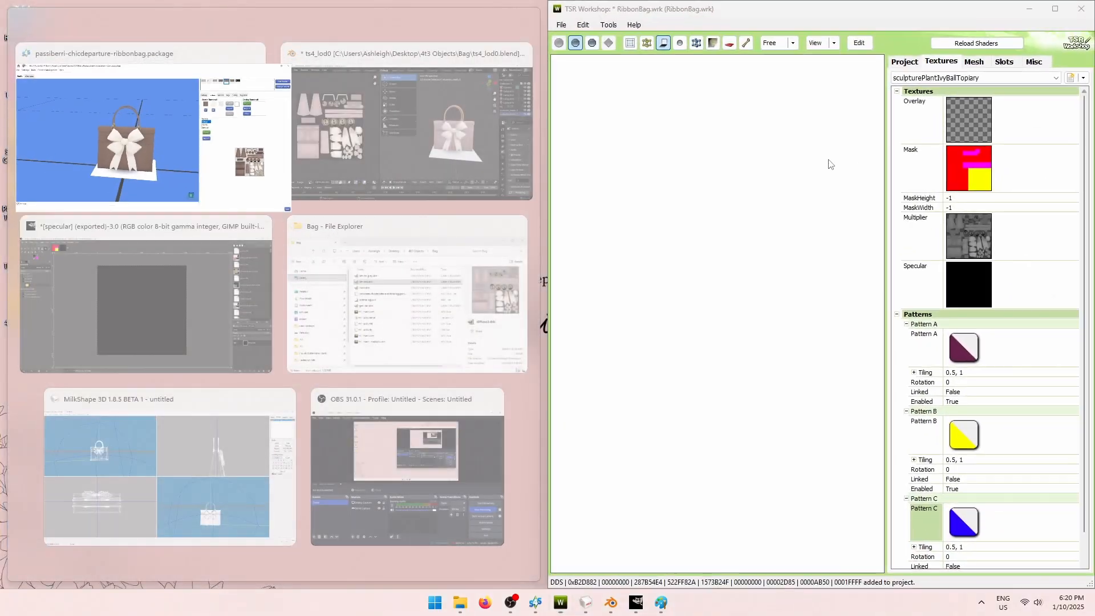
Set Pattern A's colour to R195 G169 B172 so the bag body turns mauve-pink.
left_click(776, 12)
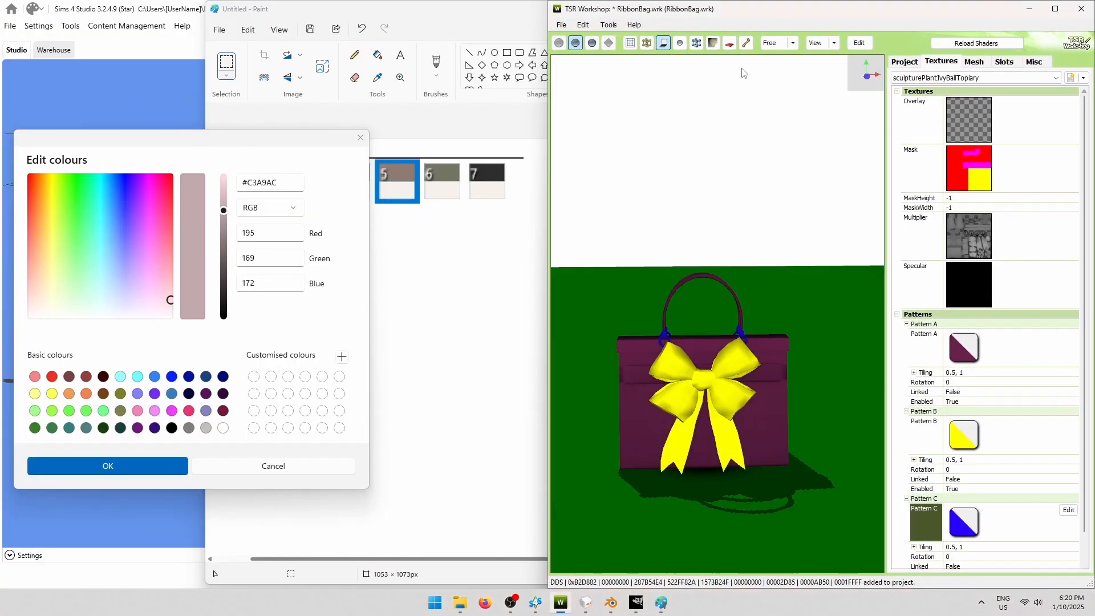
left_click(1037, 355)
left_click(1068, 335)
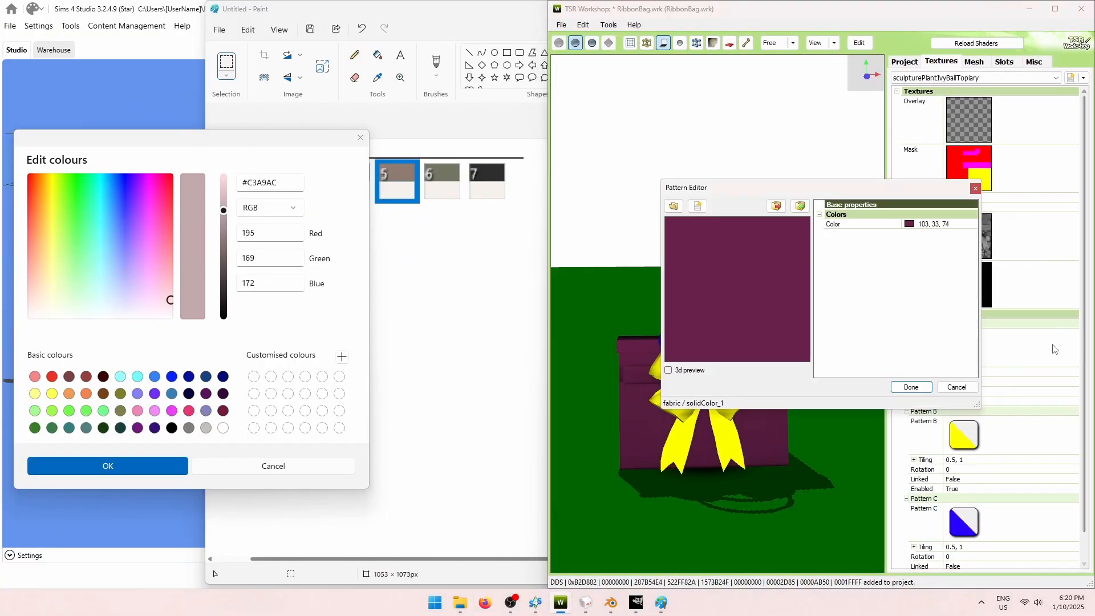
left_click(958, 227)
left_click(973, 224)
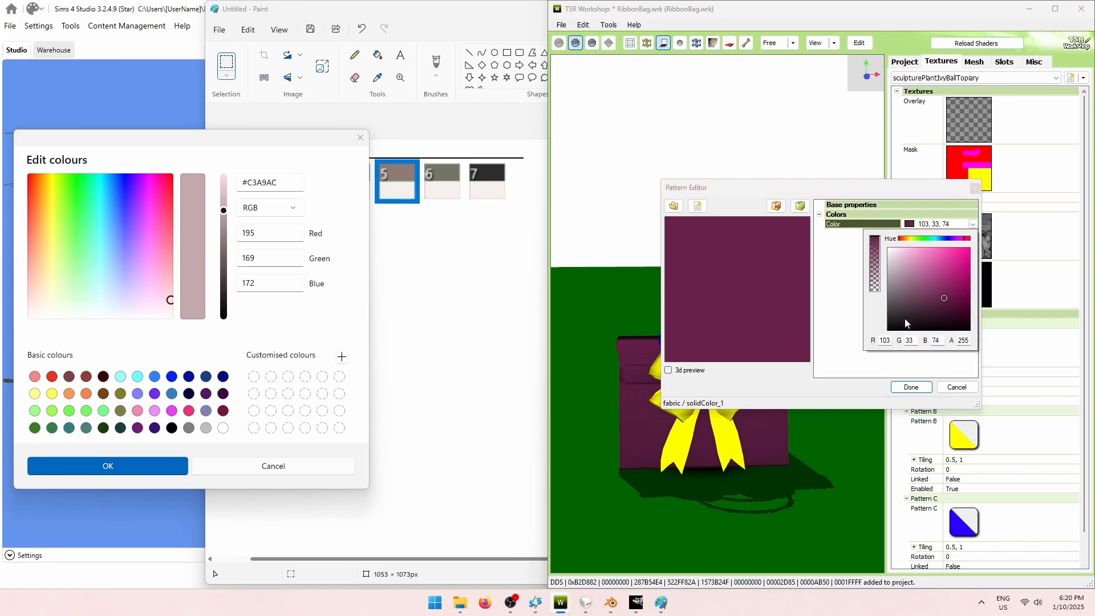
double_click(885, 340)
type("195")
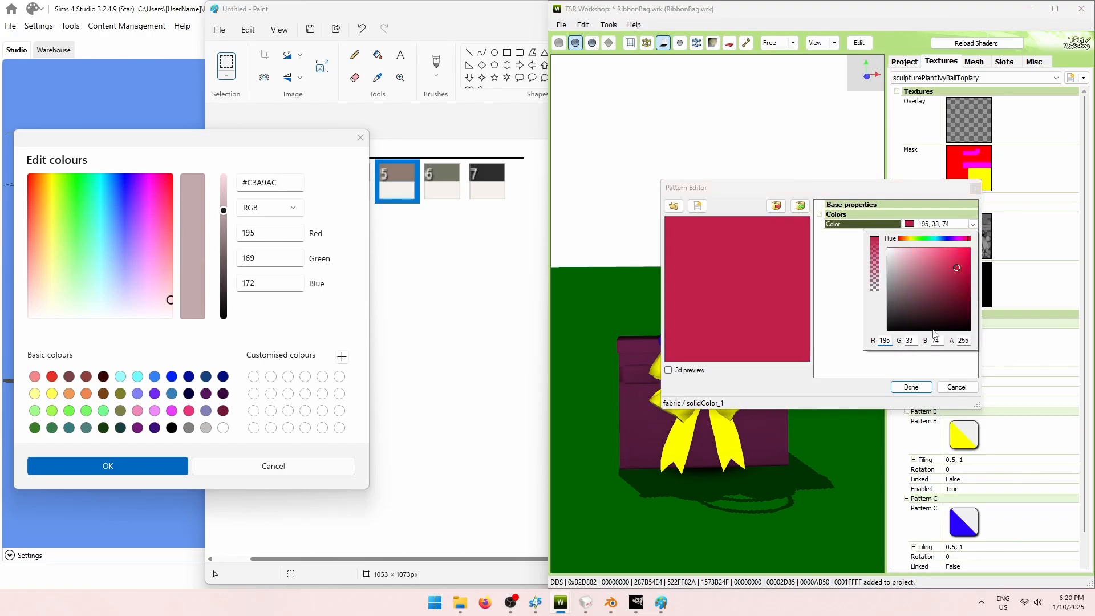
double_click(910, 339)
type("1")
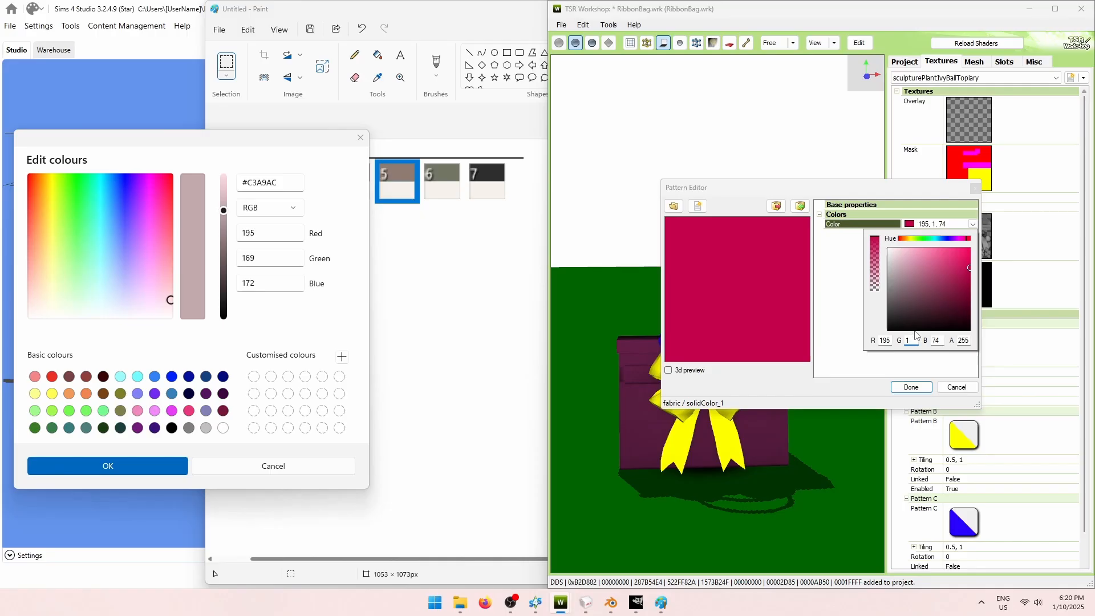
type("69")
double_click(934, 340)
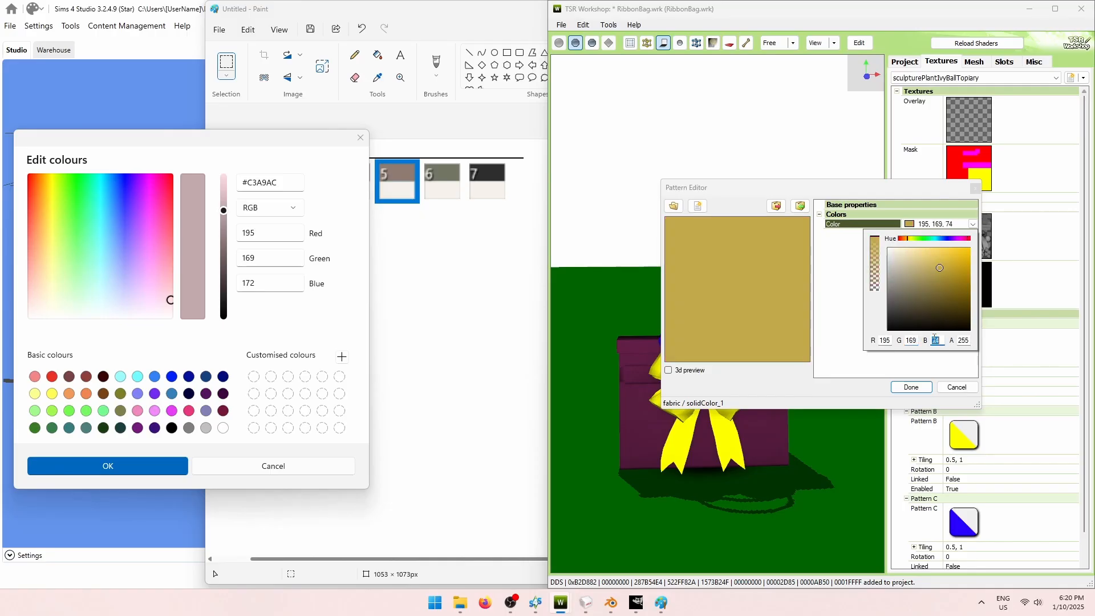
type("172")
key("Return")
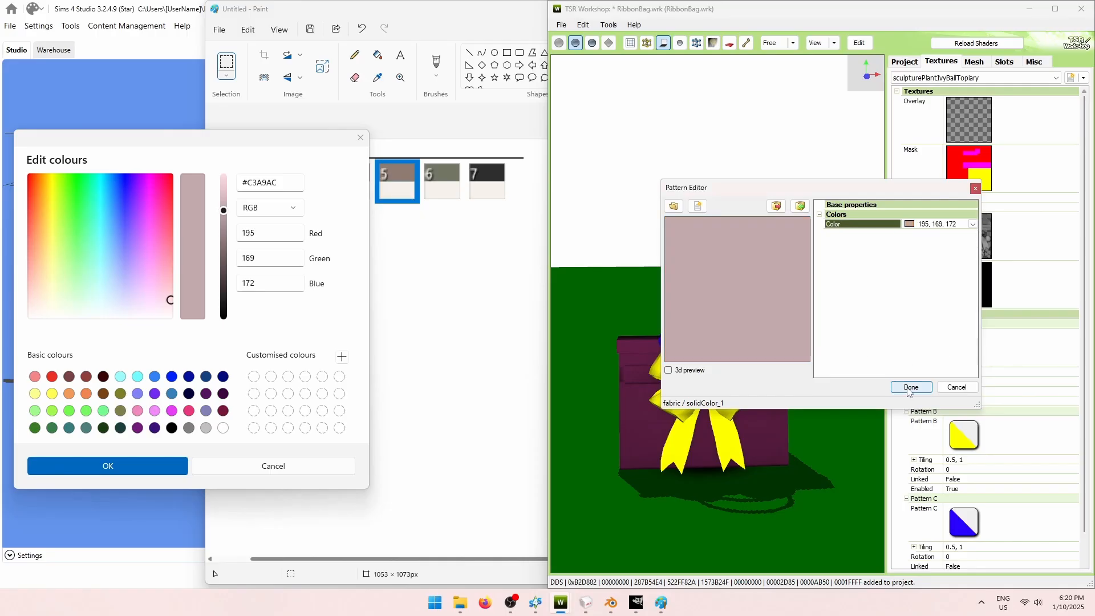
left_click(912, 386)
Orbit the bag to a front view and bring Paint's colour editor to the middle.
mouse_move(703, 424)
left_mouse_down()
mouse_move(871, 393)
mouse_move(839, 367)
mouse_move(826, 402)
mouse_move(813, 403)
left_mouse_up()
left_click(280, 137)
mouse_move(279, 137)
left_mouse_down()
mouse_move(606, 165)
mouse_move(592, 166)
left_mouse_up()
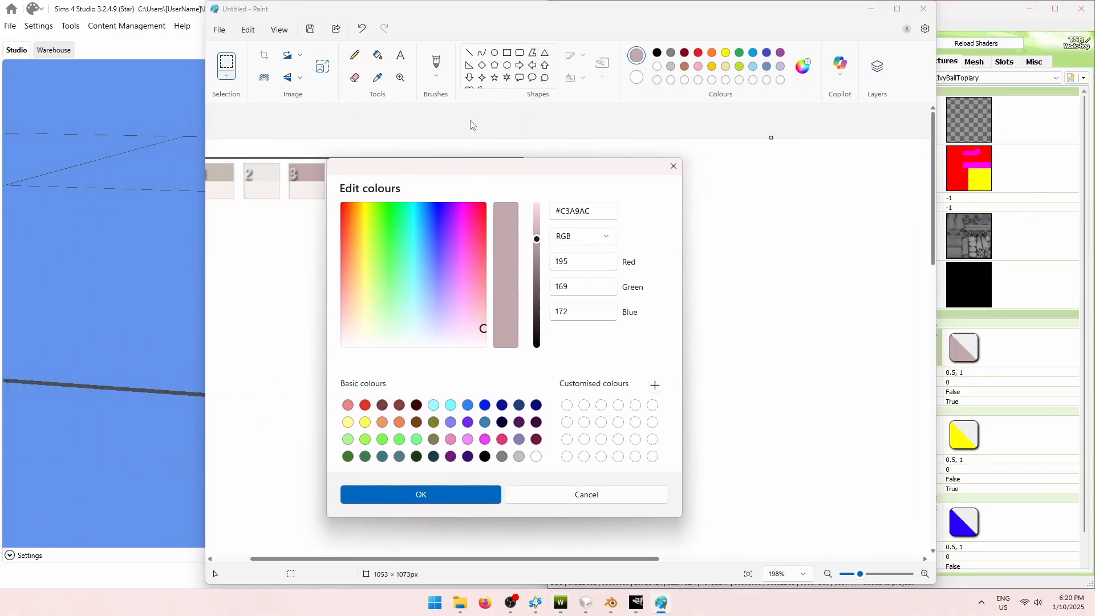
In Paint, sample the cream of swatch 5 and read its colour values.
left_click(673, 166)
left_click(377, 78)
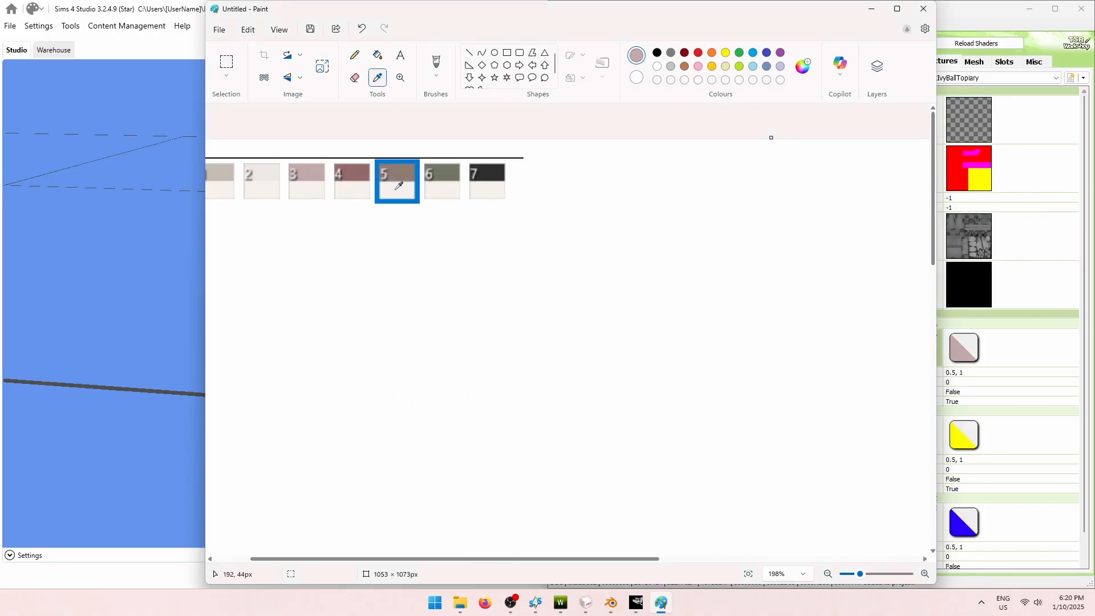
left_click(397, 188)
left_click(804, 67)
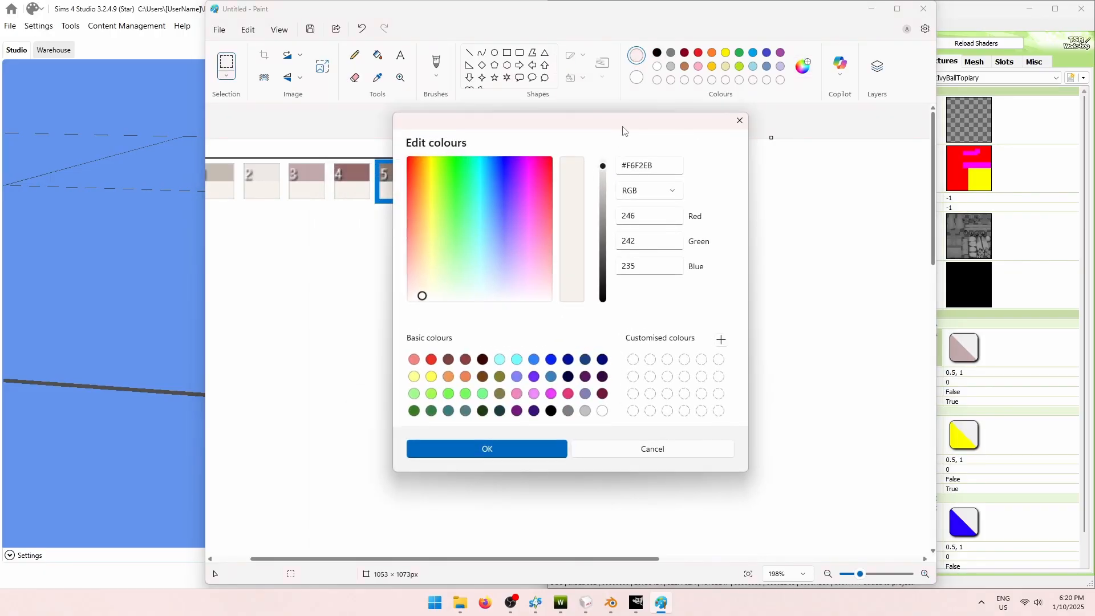
left_click_drag(623, 130, 237, 125)
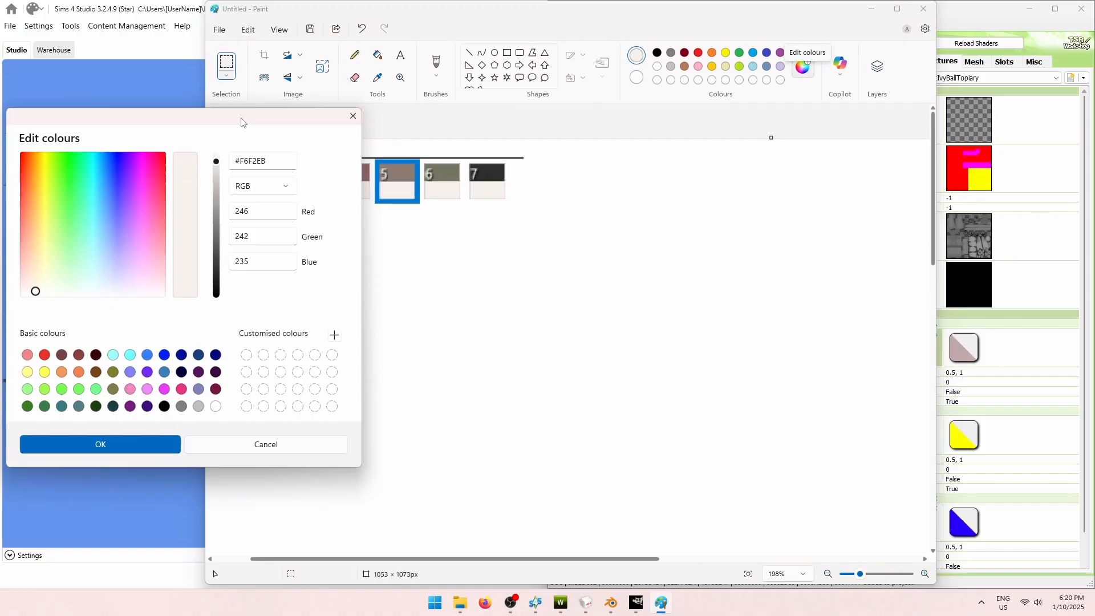
Set Pattern B's colour to R246 G242 B235 so the bow renders cream.
left_click(1012, 123)
double_click(1041, 445)
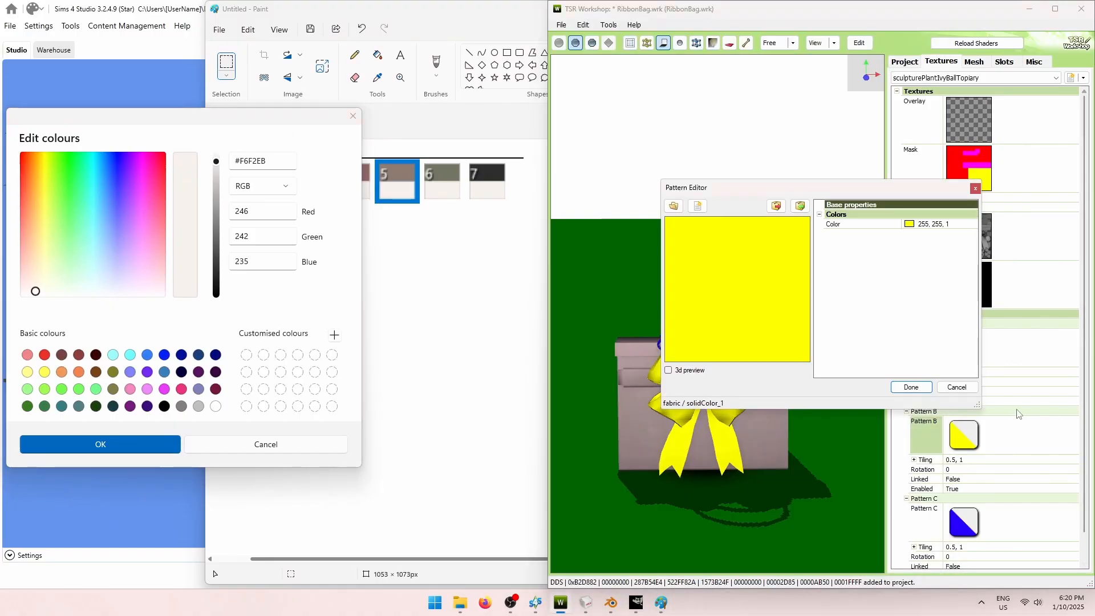
left_click(942, 224)
left_click(973, 225)
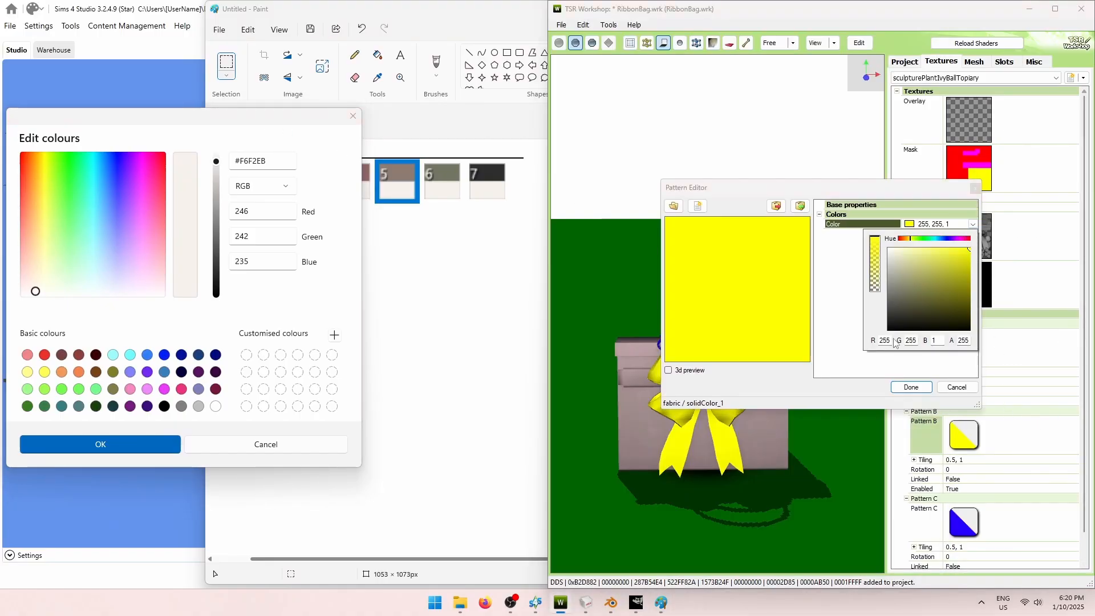
double_click(885, 341)
type("246")
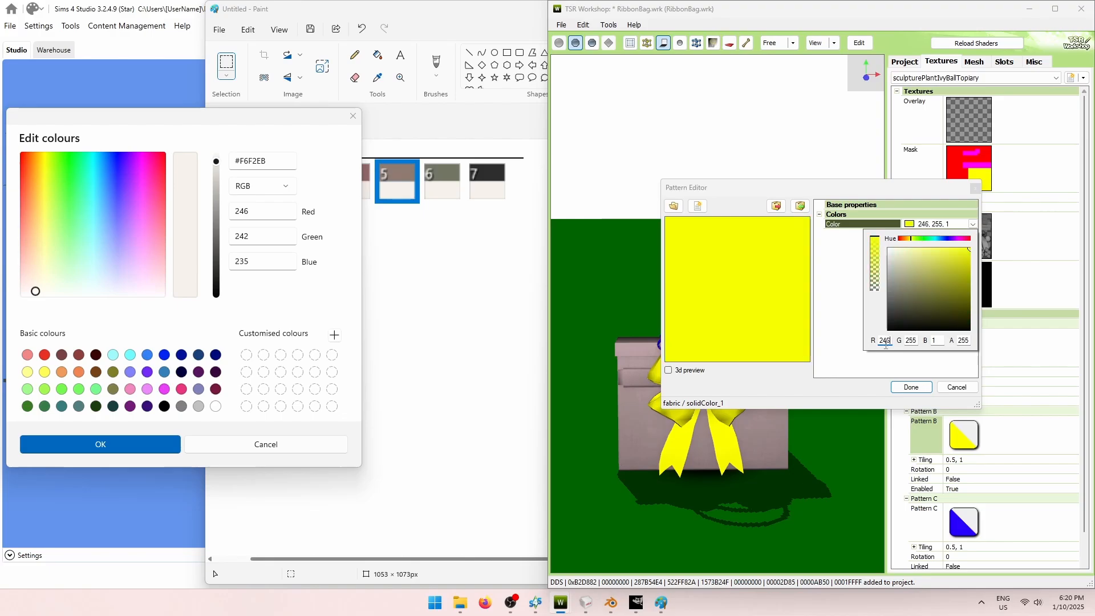
double_click(911, 340)
type("242")
key("Tab")
type("235")
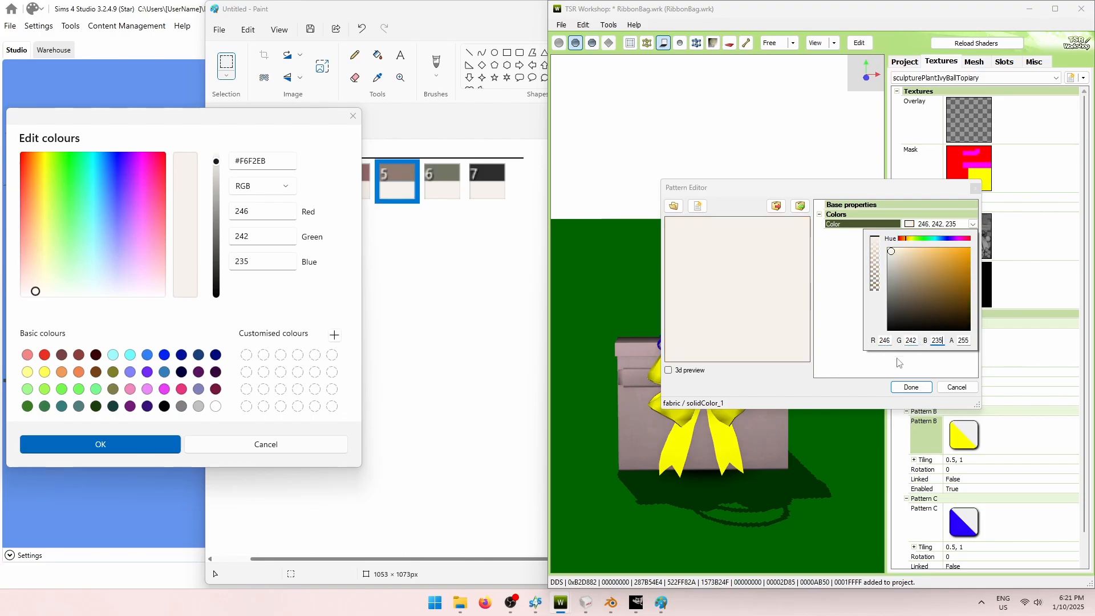
left_click(906, 361)
left_click(912, 389)
mouse_move(849, 402)
left_mouse_down()
mouse_move(788, 407)
mouse_move(866, 397)
left_mouse_up()
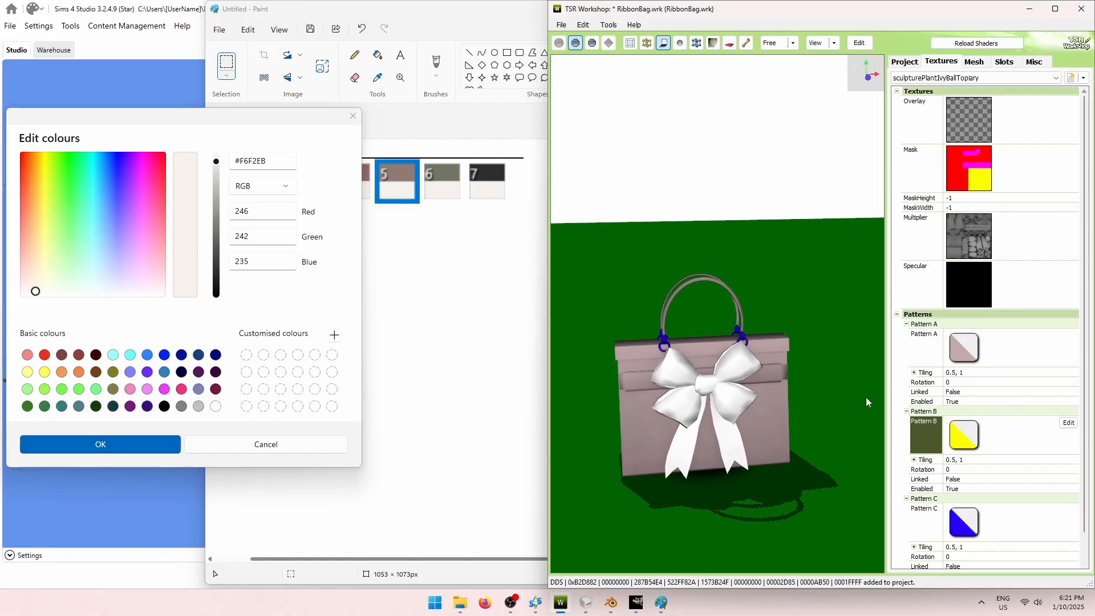
Give Pattern C a pale yellow colour in place of the blue.
left_click(1011, 528)
left_click(1069, 510)
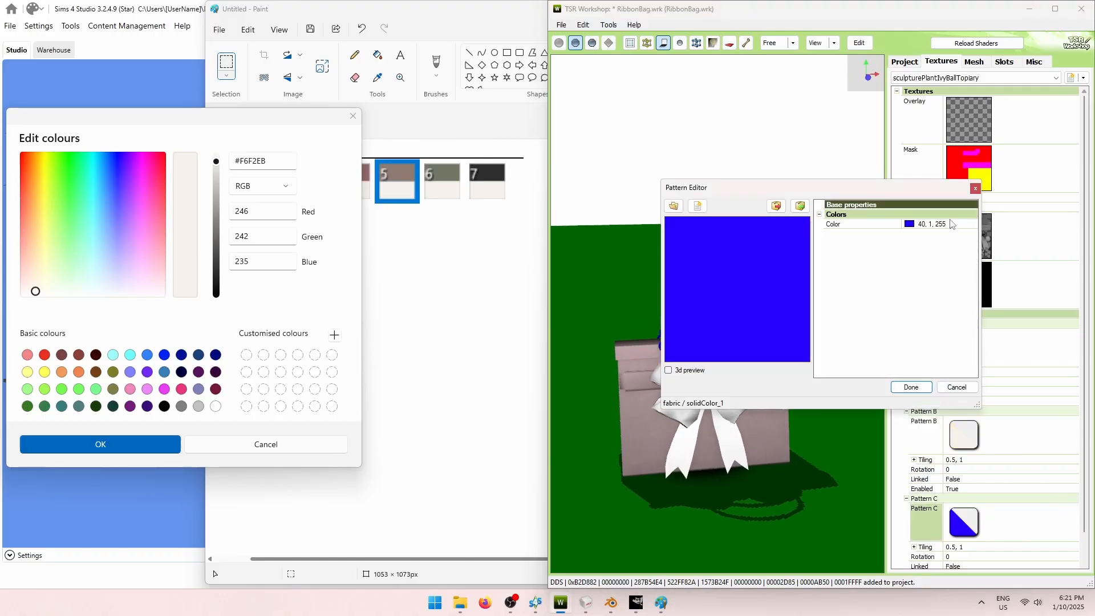
left_click(951, 223)
left_click(972, 225)
left_click(909, 240)
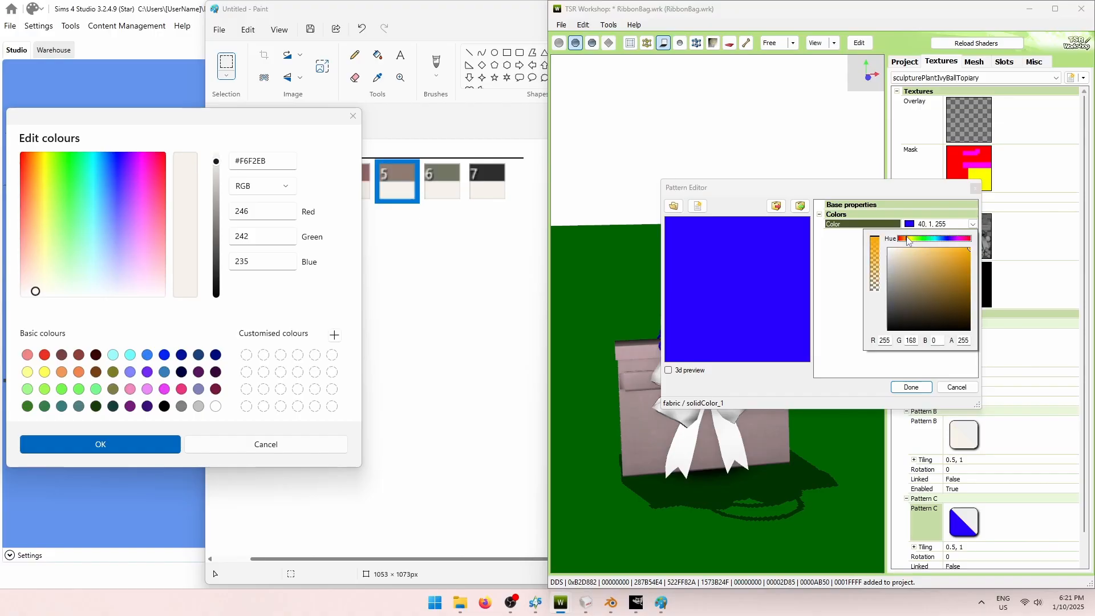
left_click_drag(909, 239, 912, 239)
left_click(901, 267)
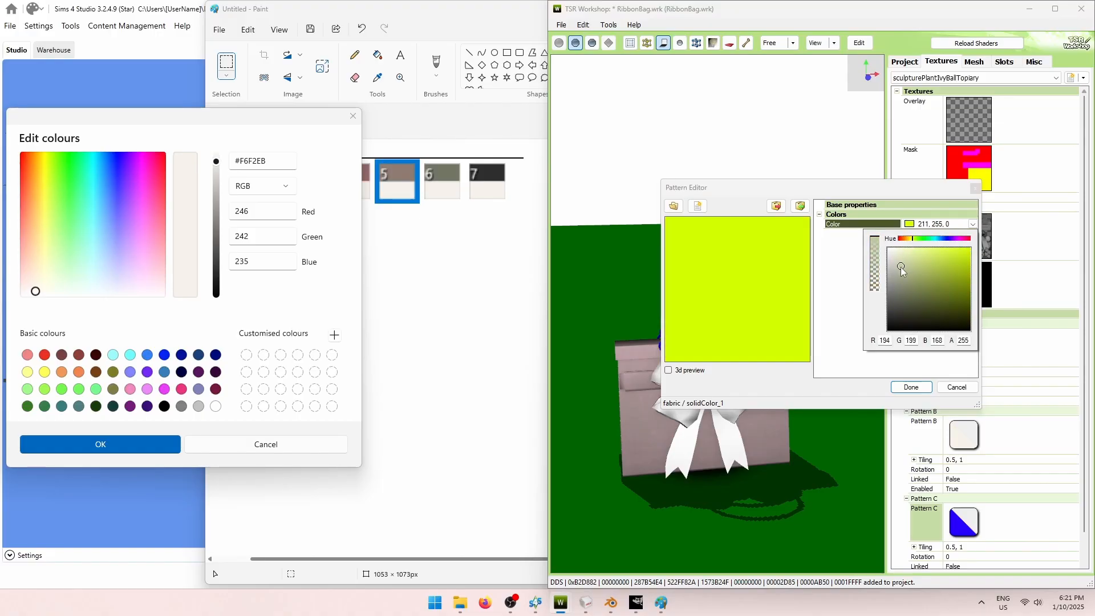
left_click(911, 239)
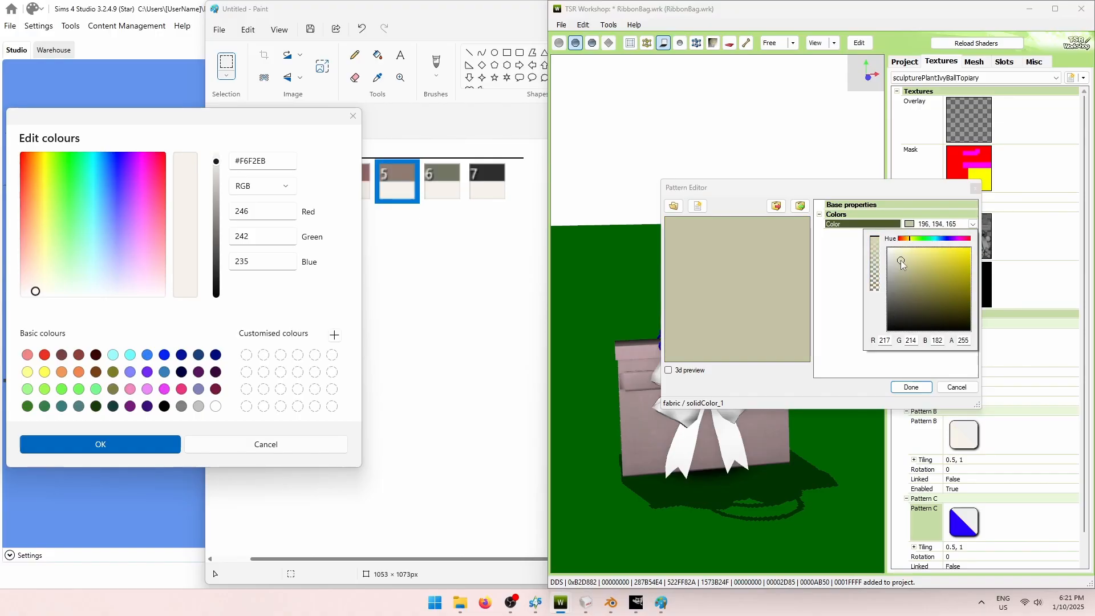
mouse_move(901, 260)
left_mouse_down()
mouse_move(913, 264)
mouse_move(904, 258)
left_mouse_up()
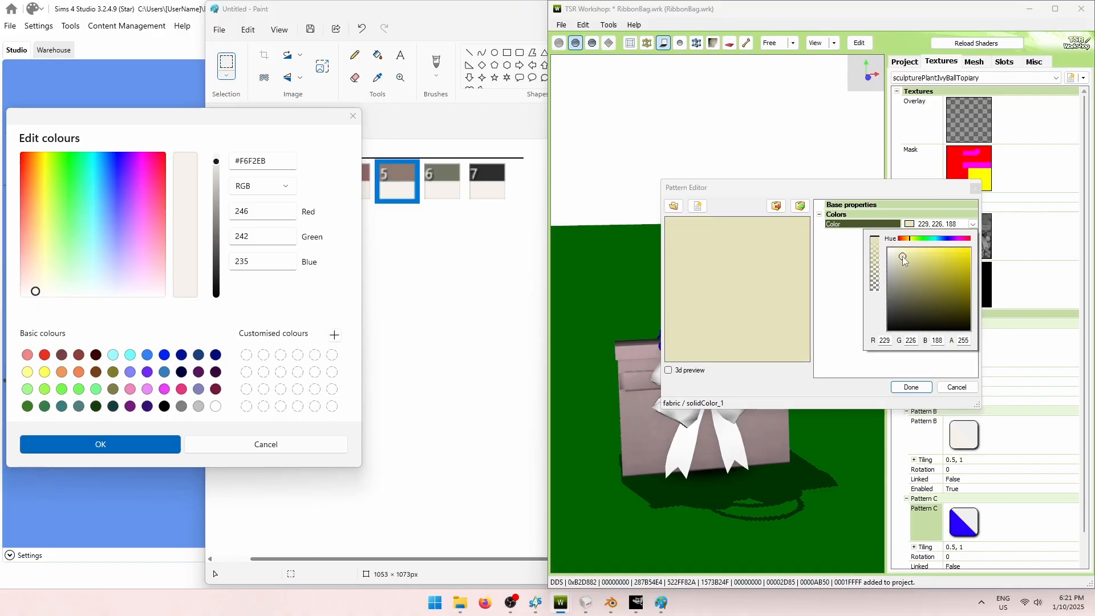
left_click(847, 297)
left_click(911, 387)
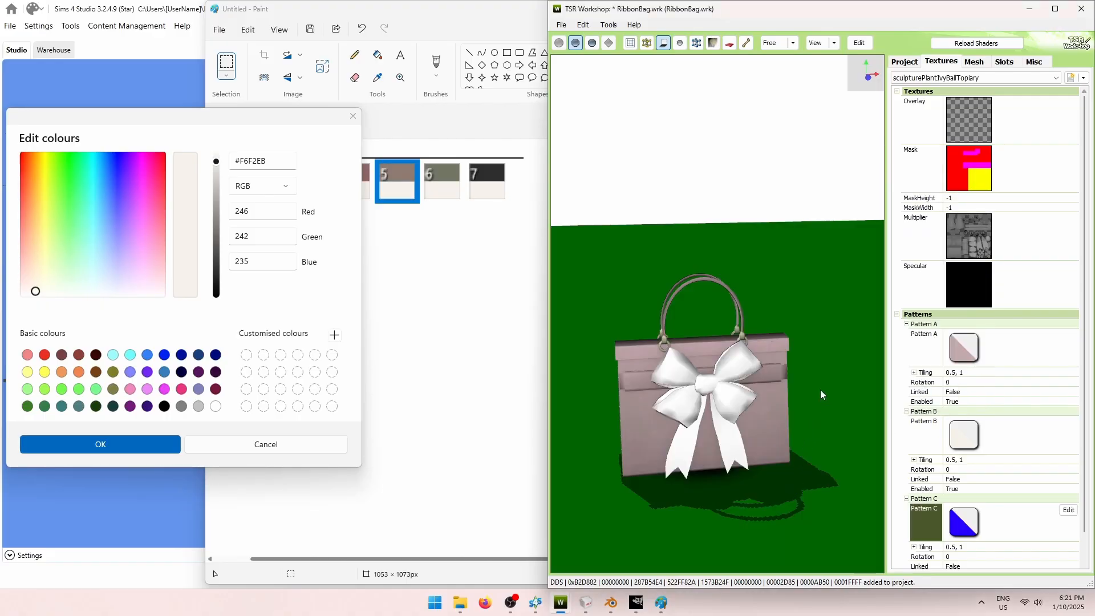
Compare against Sims 4 Studio and refine Pattern C to warm beige 215, 202, 171.
left_click(149, 13)
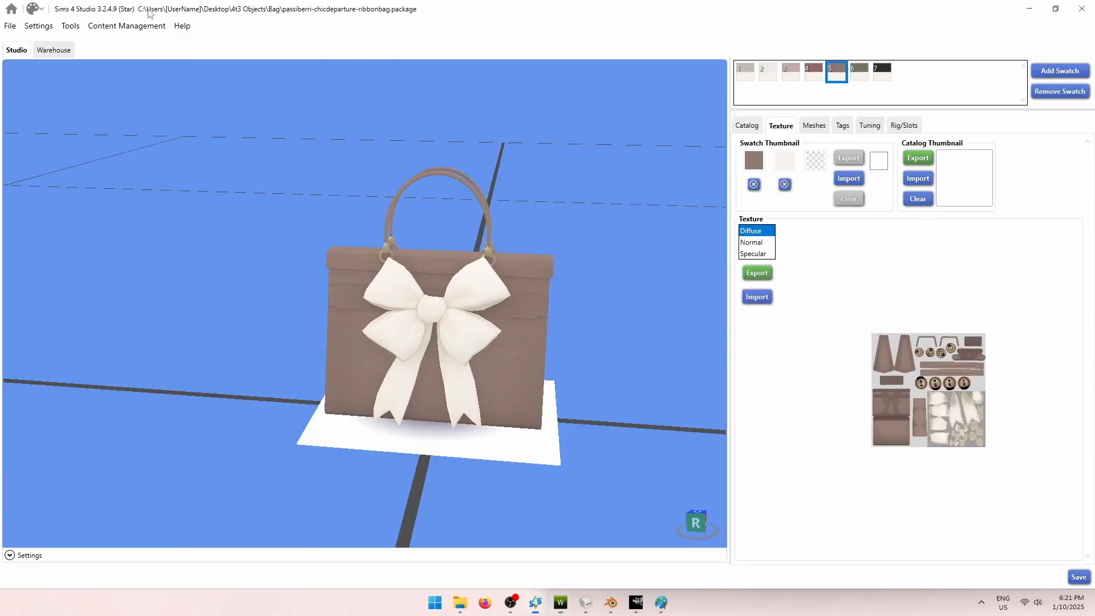
scroll(389, 297, "up", 6)
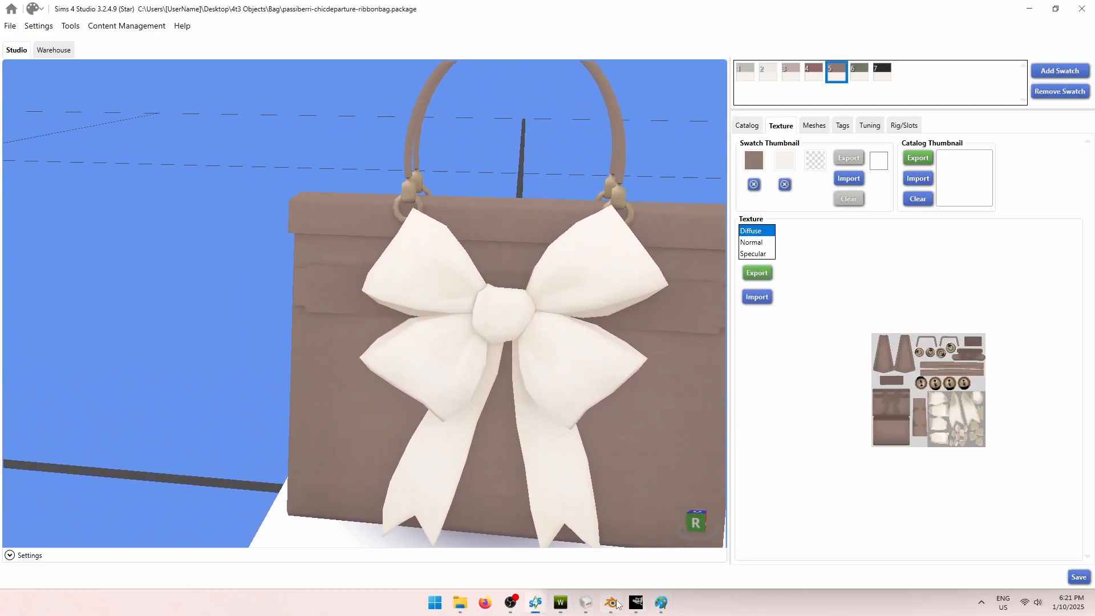
left_click(562, 603)
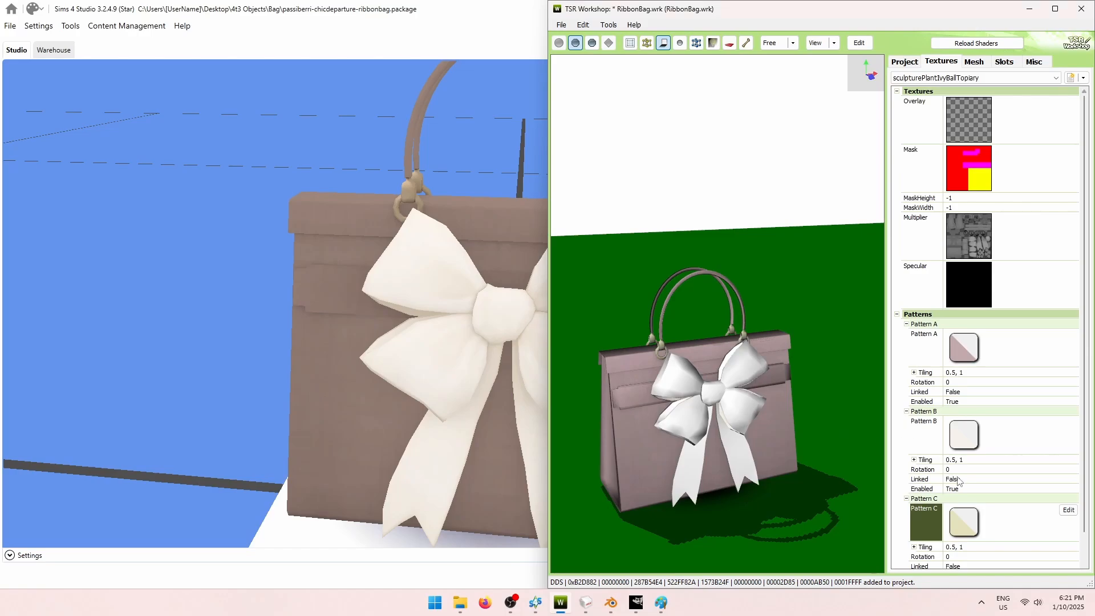
left_click(1069, 510)
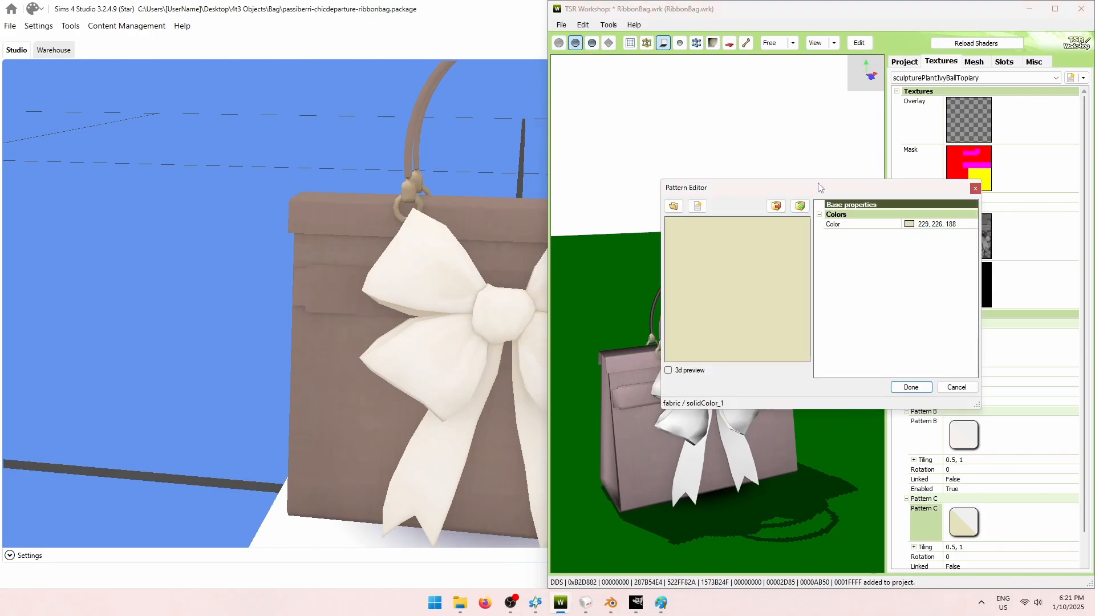
left_click_drag(819, 188, 881, 183)
left_click(924, 220)
left_click(1034, 220)
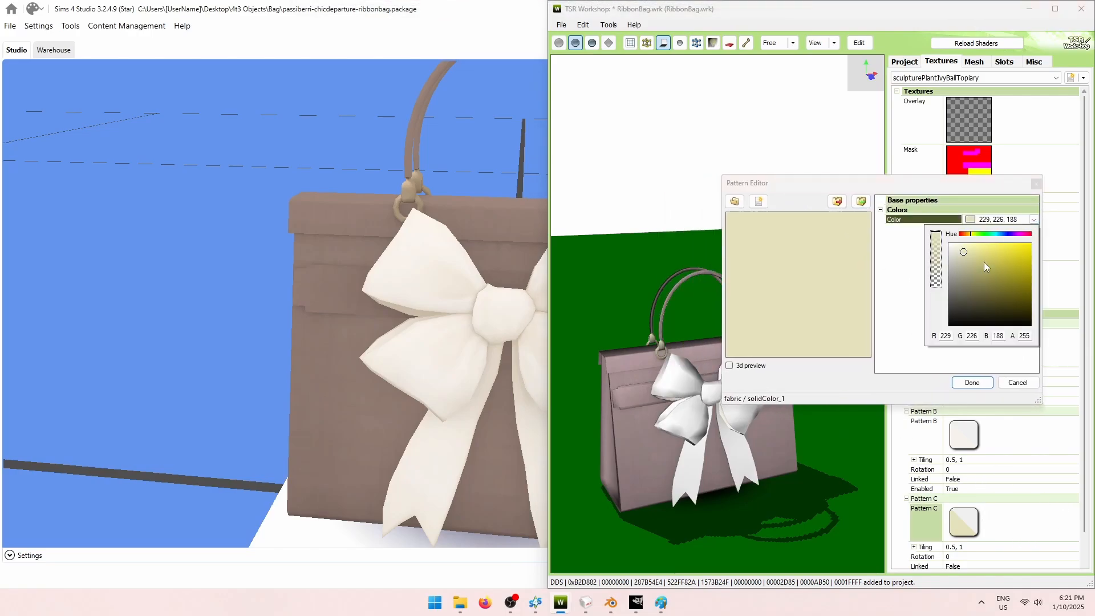
left_click(966, 256)
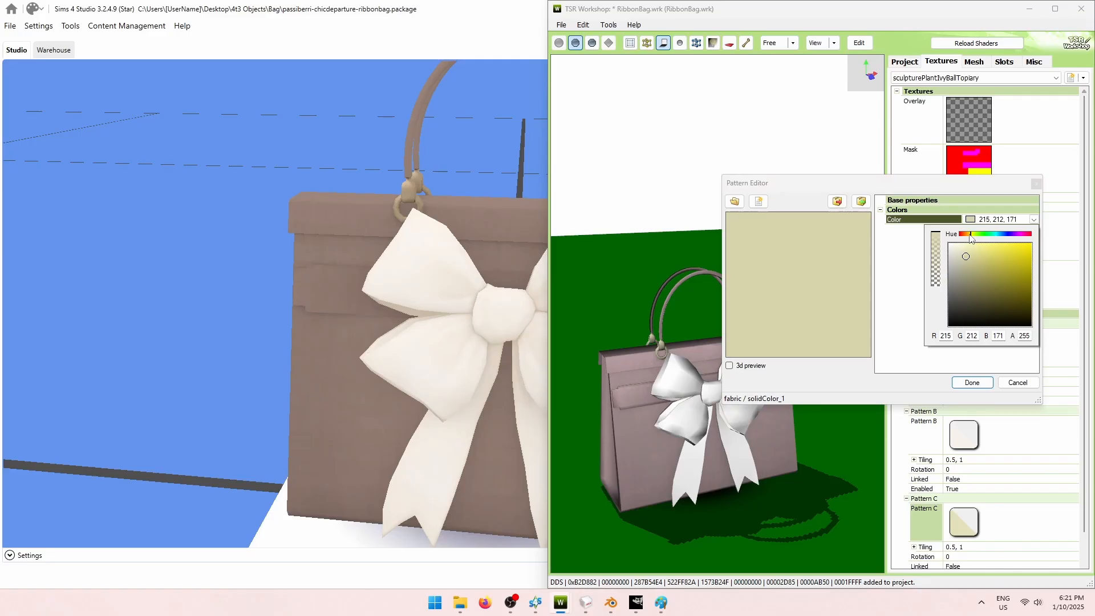
left_click(969, 233)
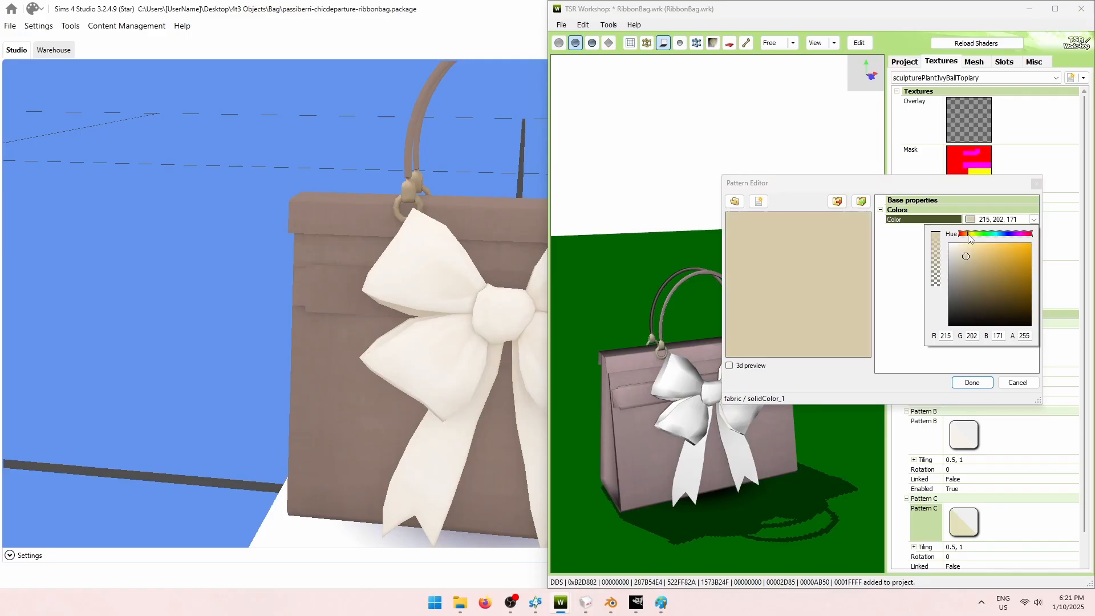
left_click(914, 357)
left_click(969, 385)
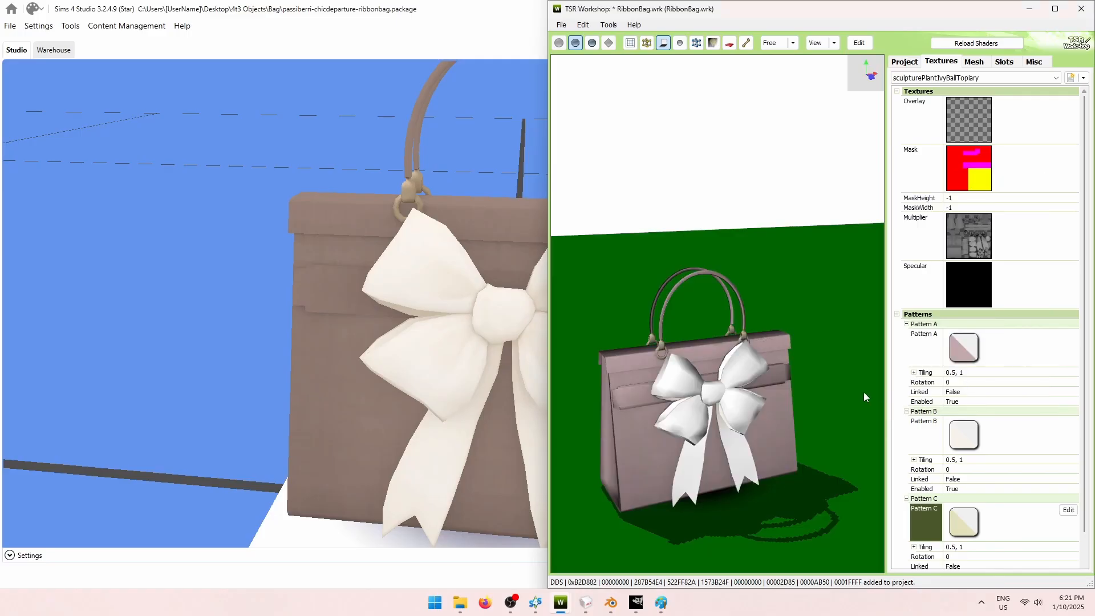
left_click_drag(824, 352, 744, 335)
Maximize TSR Workshop and look through the topiary texture sets.
left_click(1056, 9)
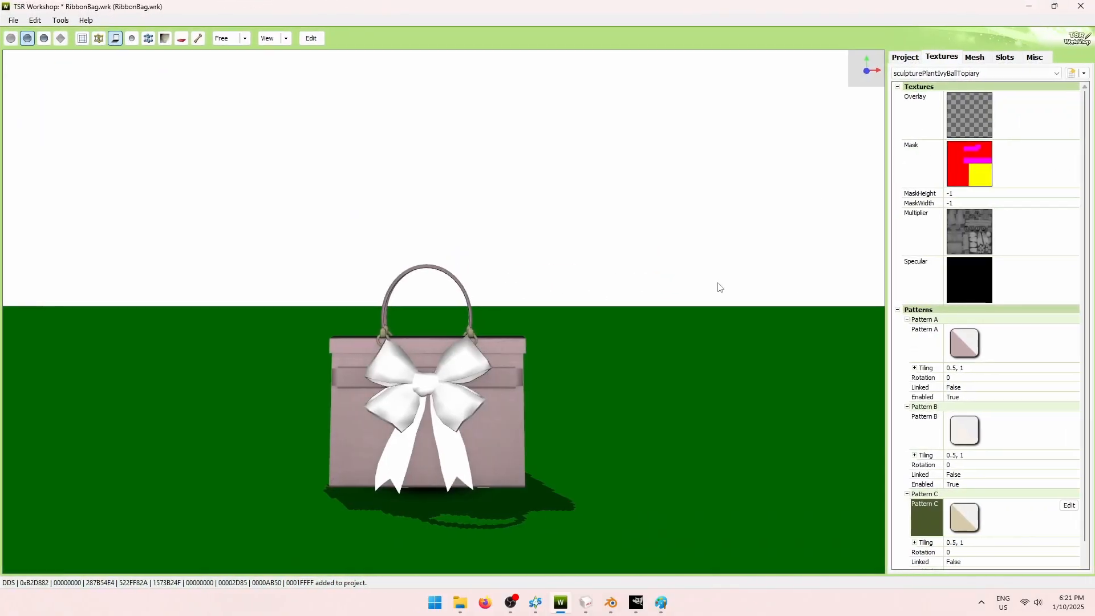
left_click_drag(827, 511, 664, 432)
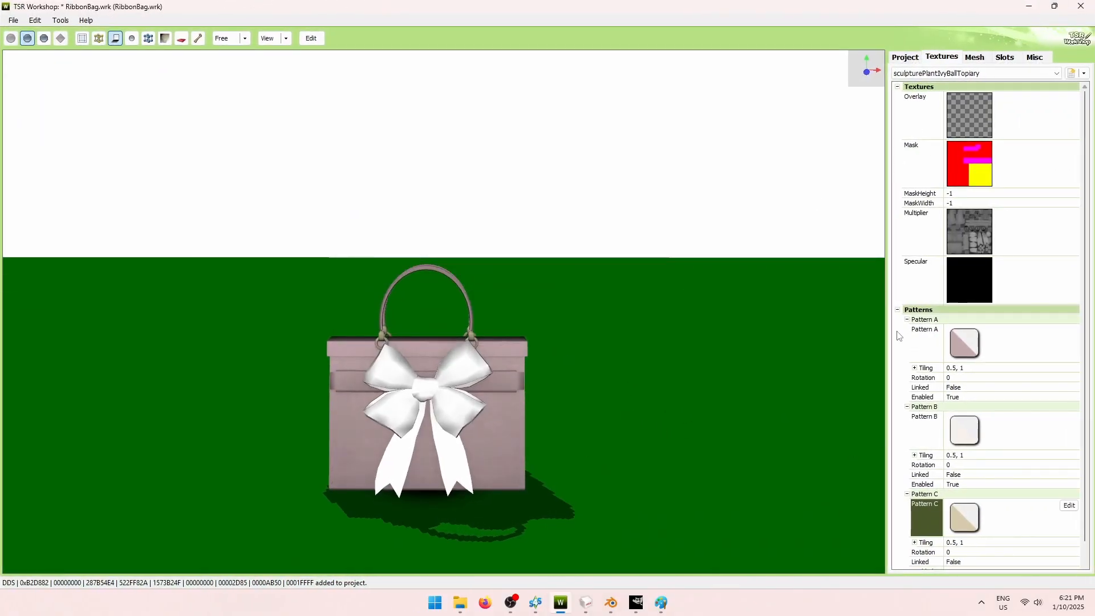
left_click(1031, 74)
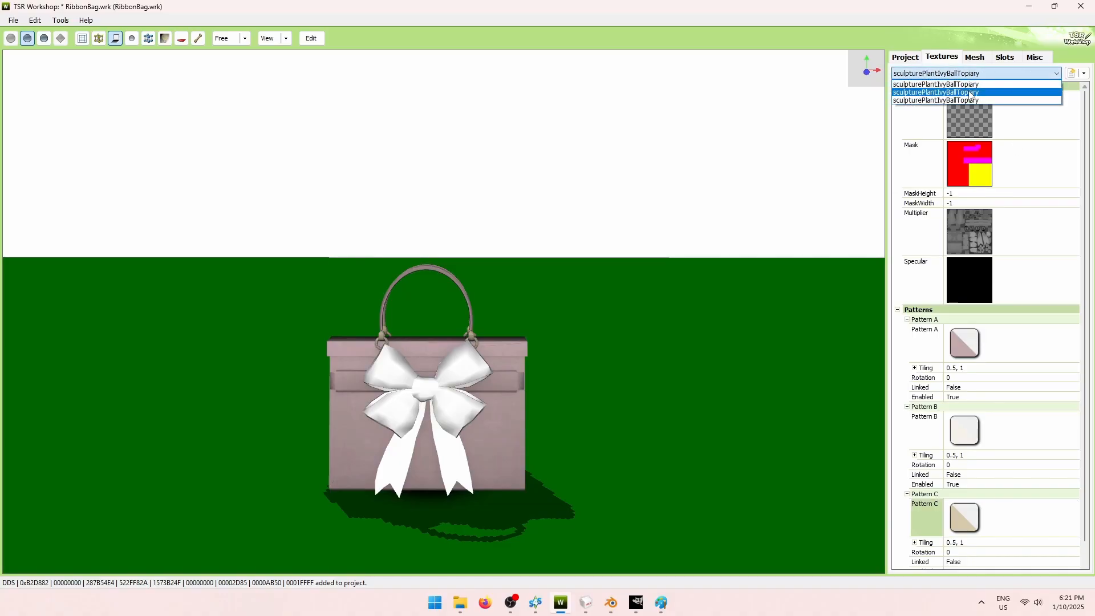
left_click(969, 92)
left_click(1018, 75)
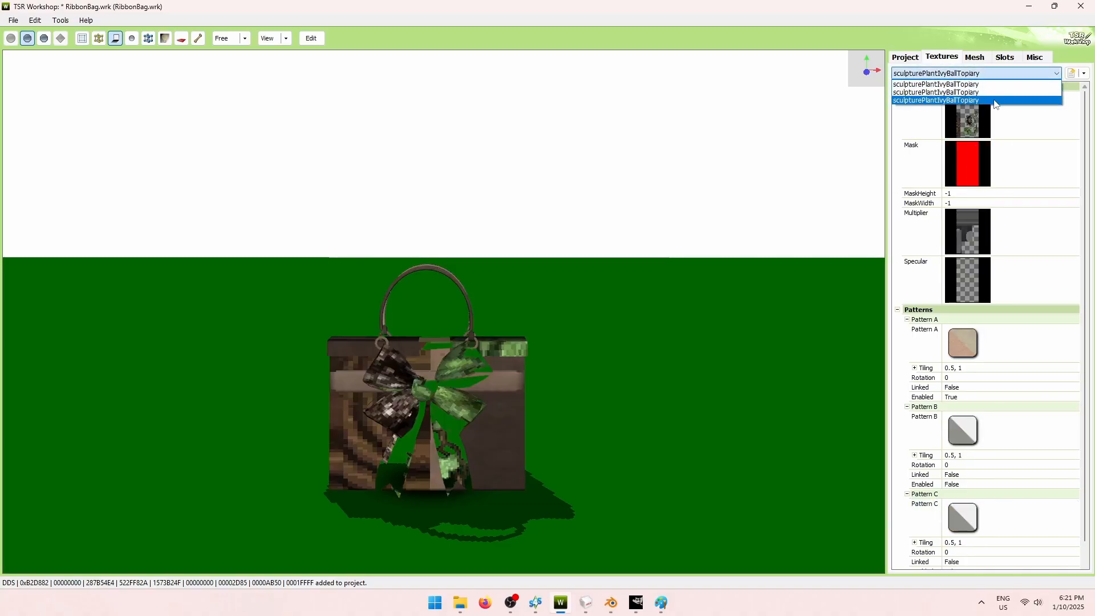
left_click(998, 95)
left_click(1034, 75)
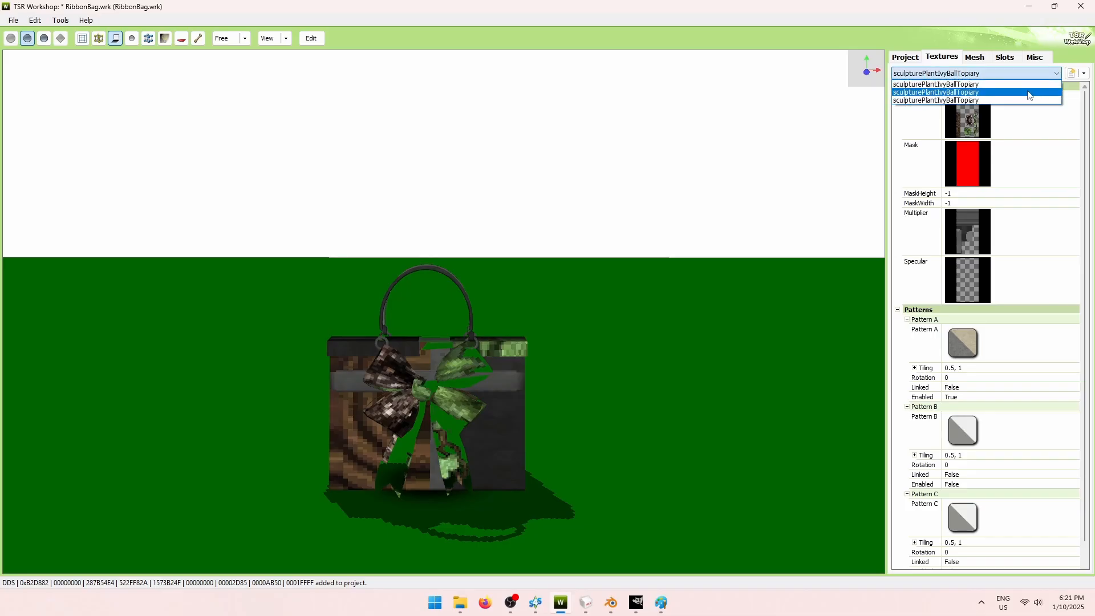
left_click(1035, 95)
Delete the current texture variation, then switch to the camouflage variation.
left_click(1084, 73)
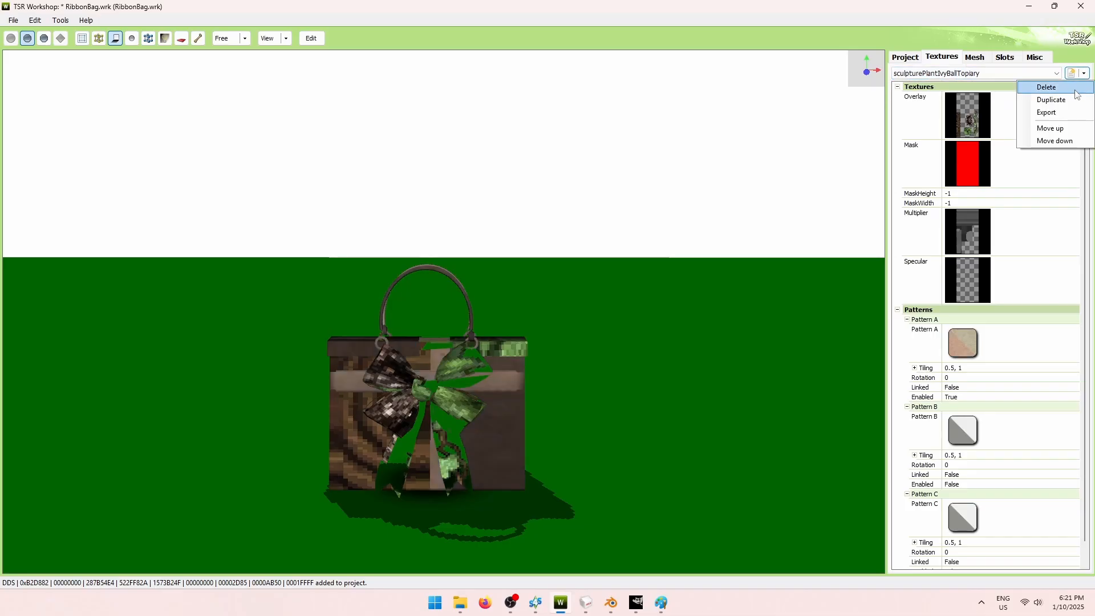
left_click(1047, 86)
left_click(521, 341)
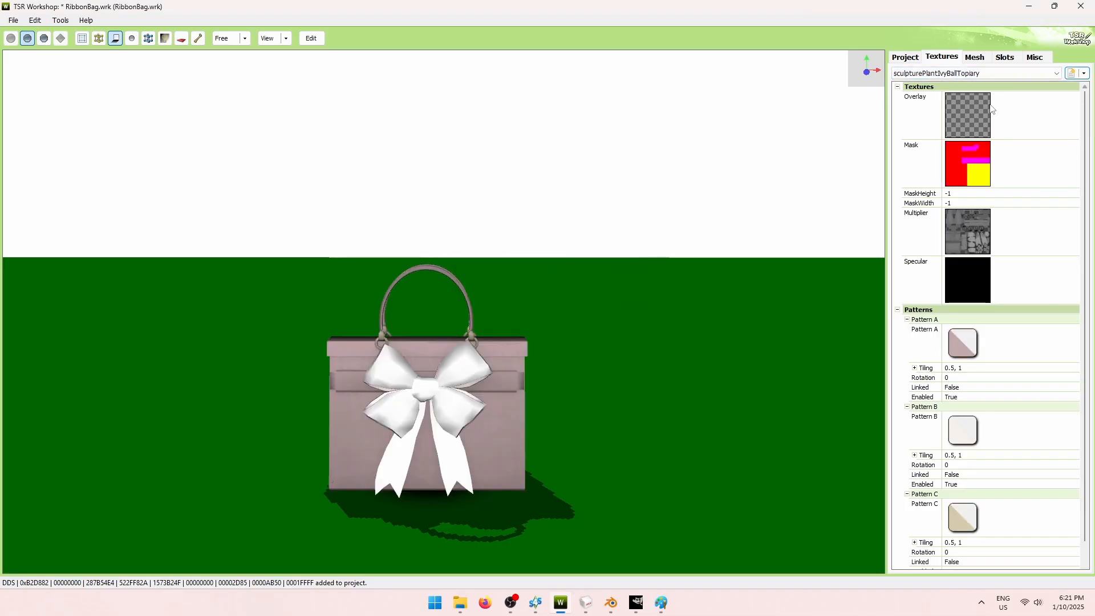
left_click(998, 73)
left_click(992, 95)
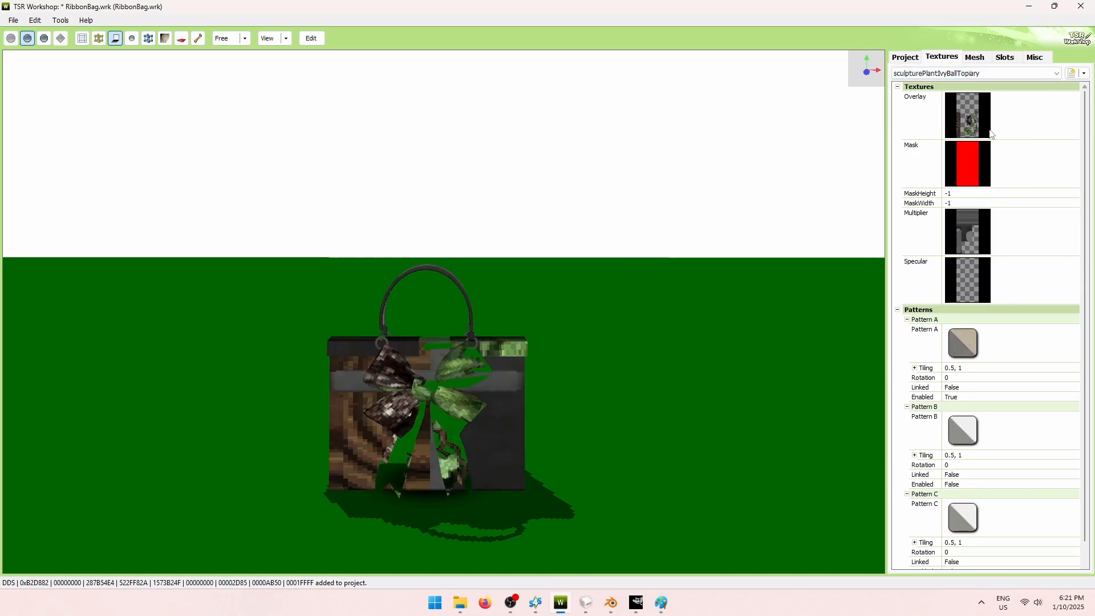
Delete the camouflage variation, keeping the pink one.
left_click(1085, 74)
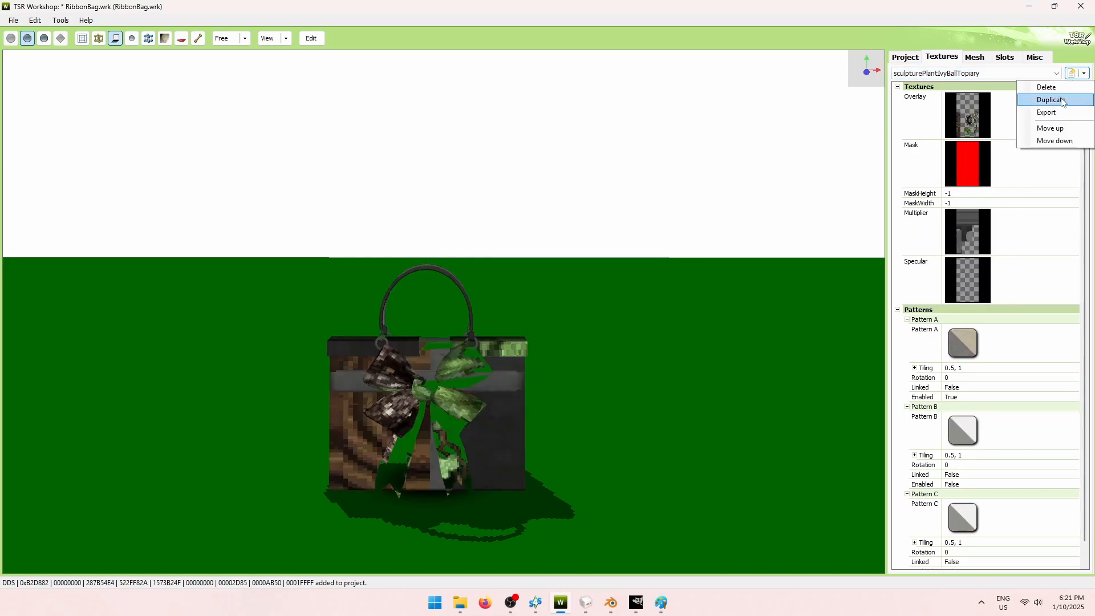
left_click(1047, 87)
left_click(535, 341)
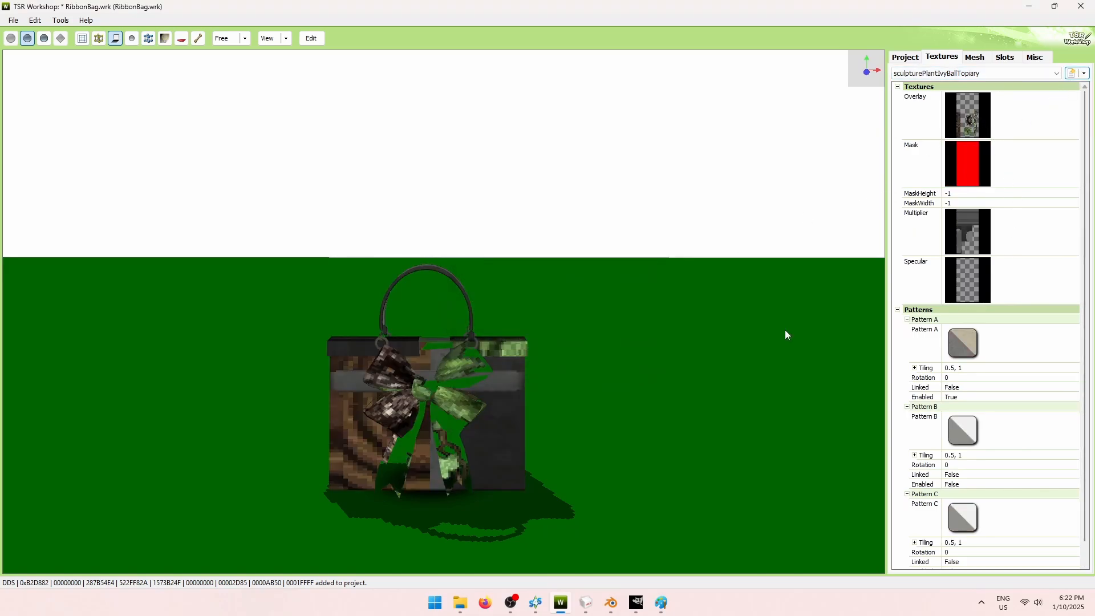
left_click(993, 73)
left_click(990, 85)
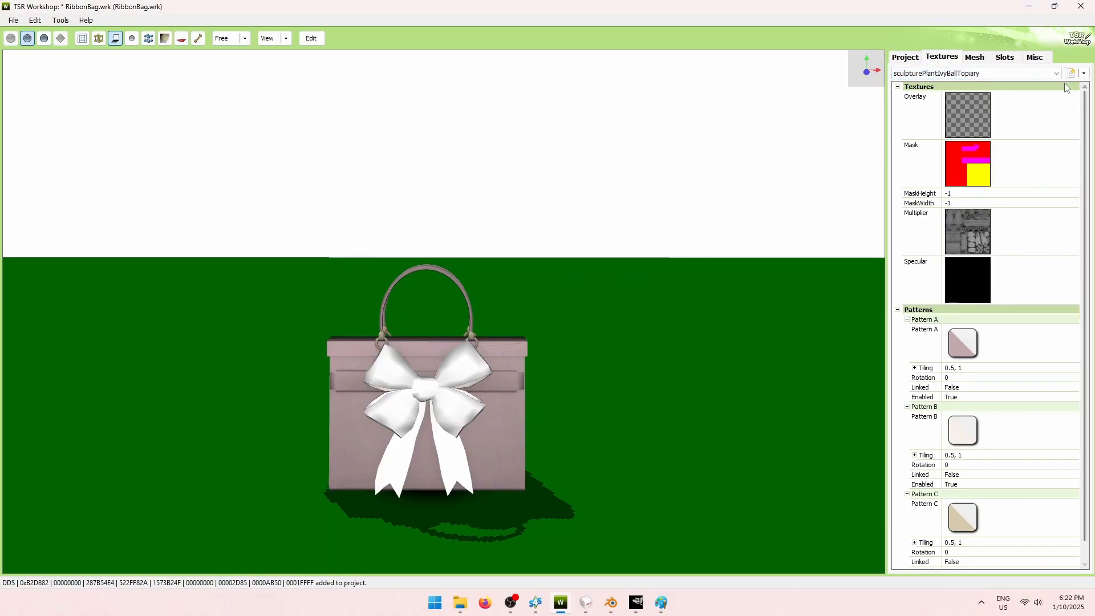
Duplicate the pink variation and set its Pattern A colour to blue-grey 134, 173, 187.
left_click(1084, 73)
left_click(1066, 99)
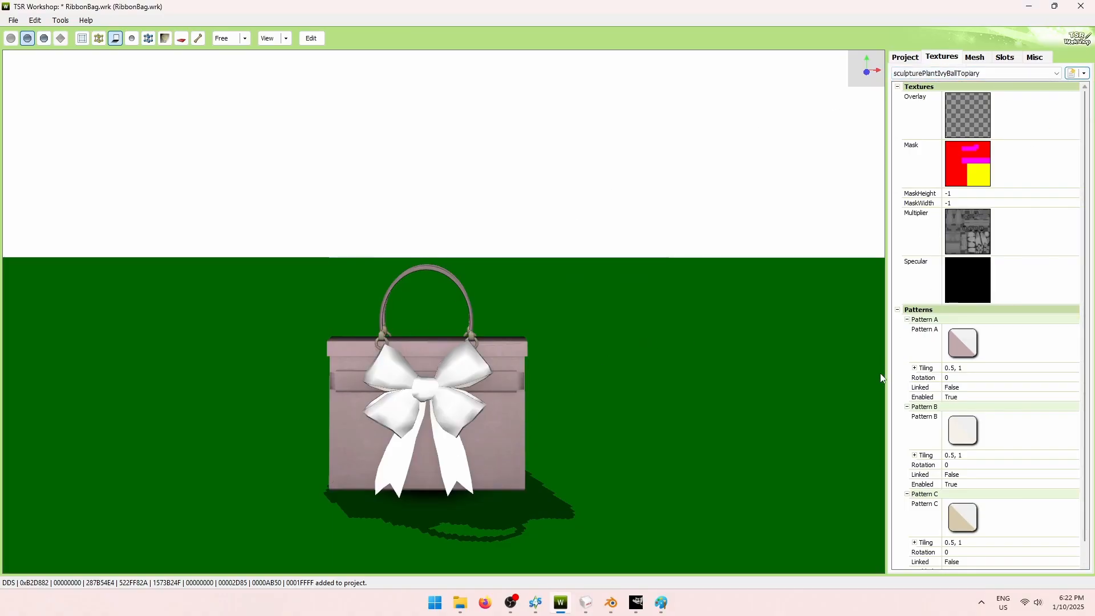
left_click(1011, 346)
left_click(1068, 331)
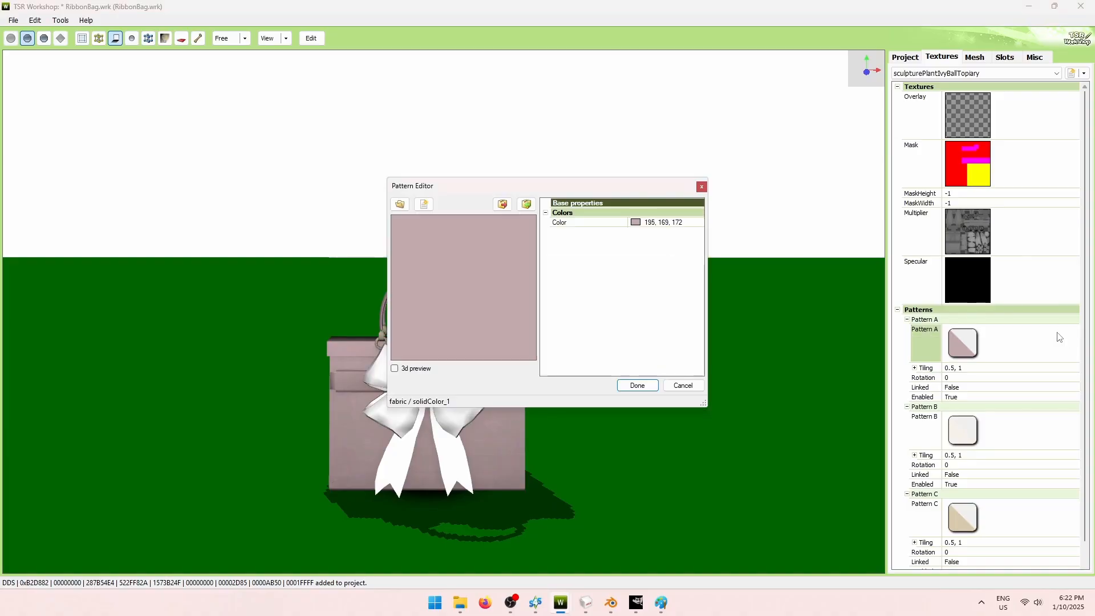
left_click(678, 223)
left_click(700, 222)
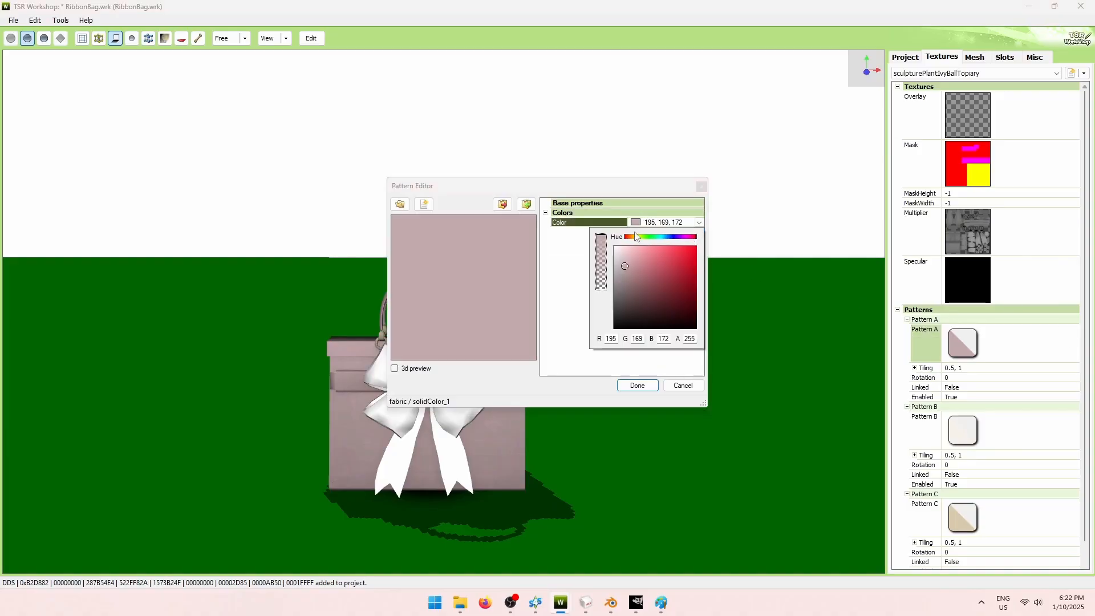
left_click_drag(672, 239, 645, 258)
left_click(648, 259)
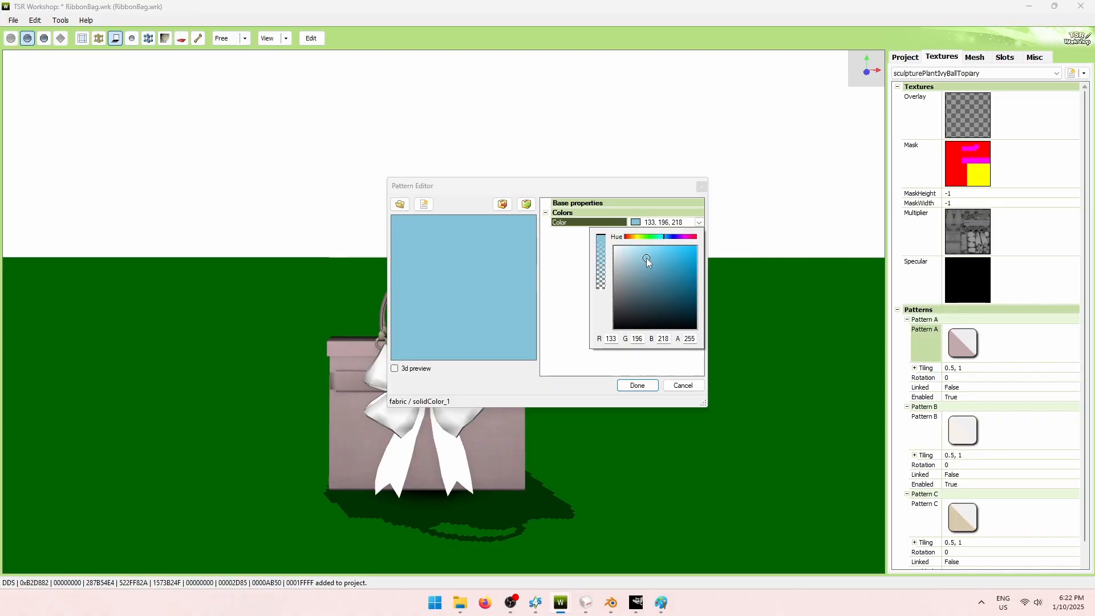
left_click(638, 268)
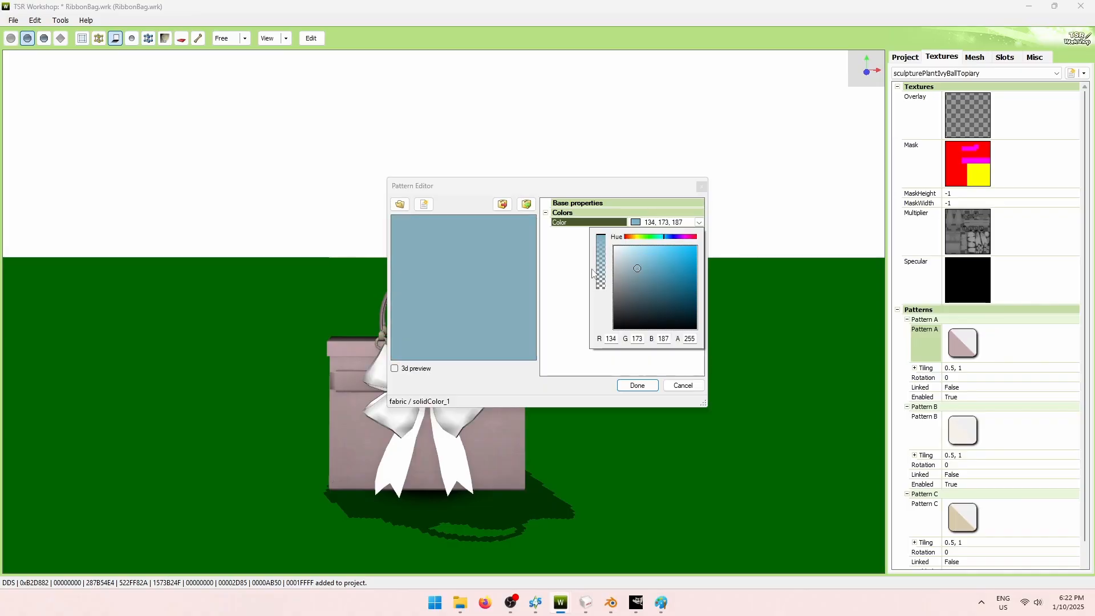
left_click(564, 278)
left_click(637, 386)
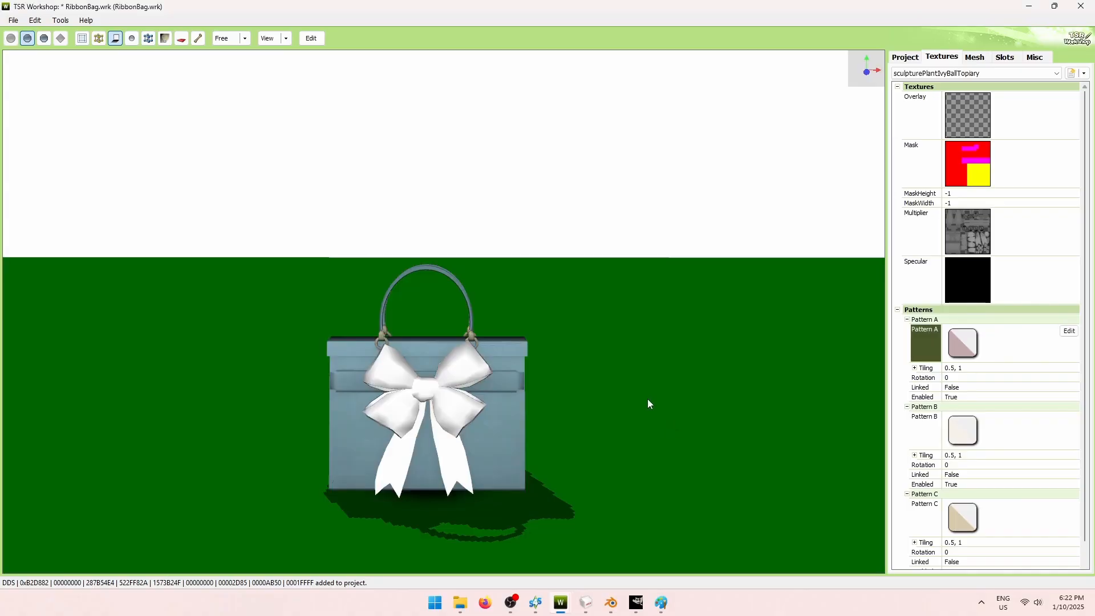
left_click_drag(645, 364, 613, 382)
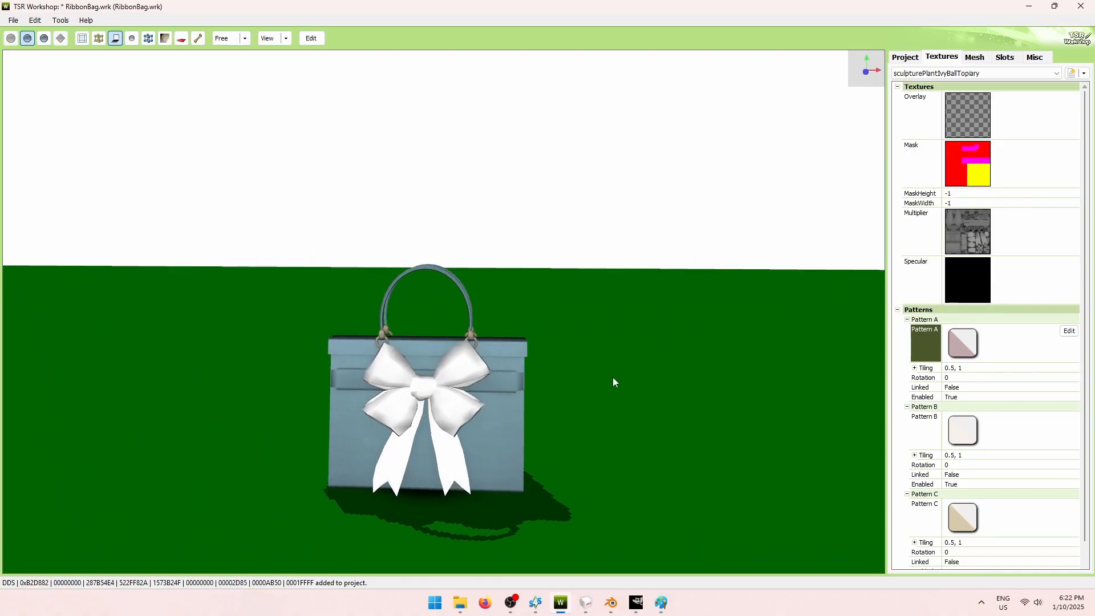
Switch between the pink original and the new blue variation to compare them.
left_click(1025, 75)
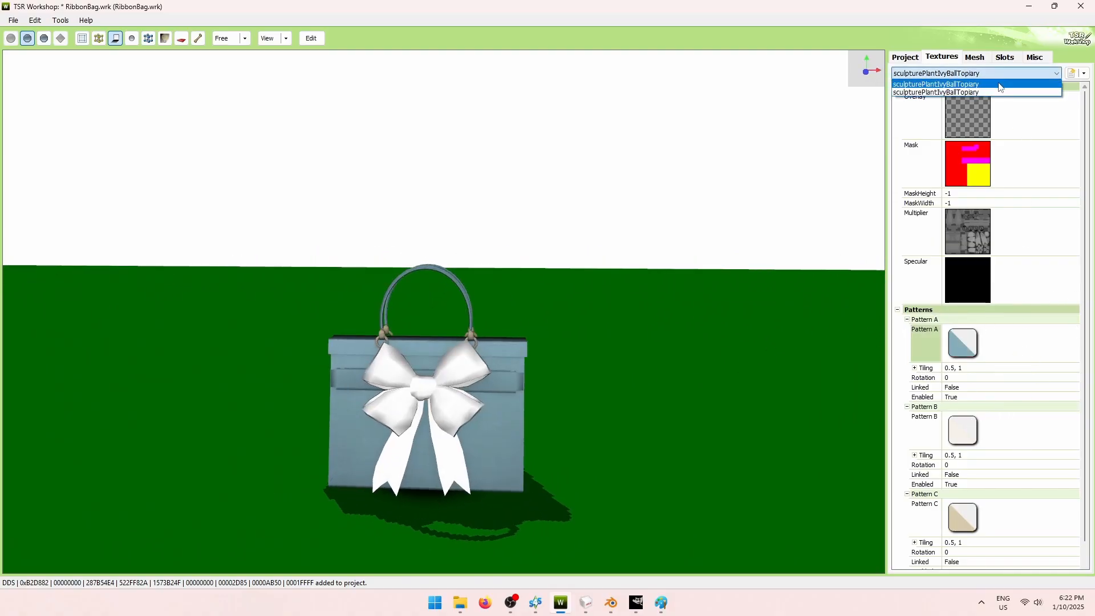
left_click(1000, 84)
left_click(999, 75)
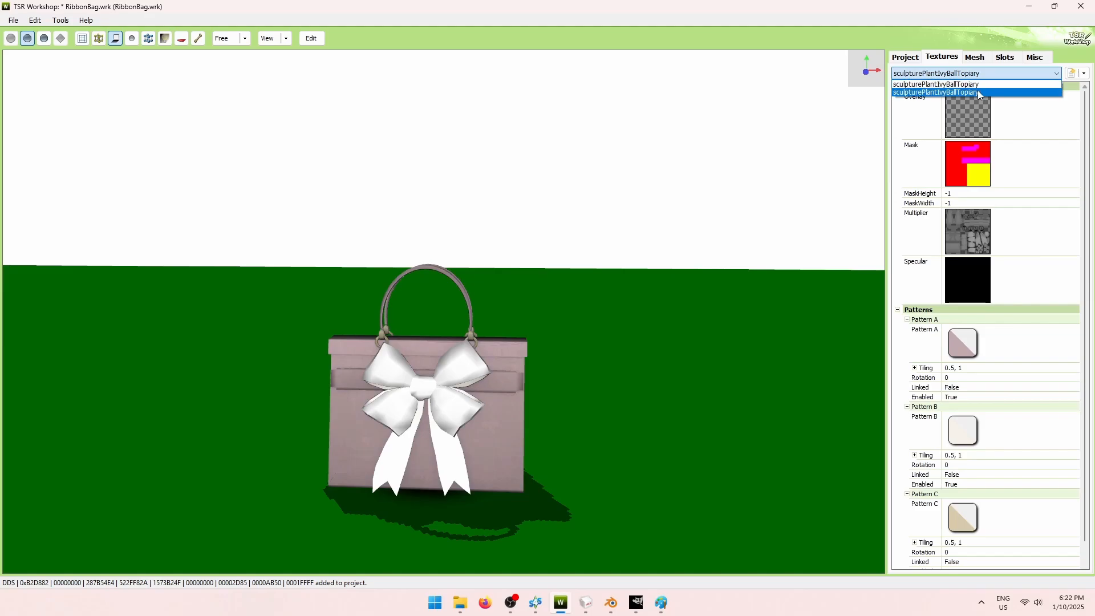
left_click(979, 93)
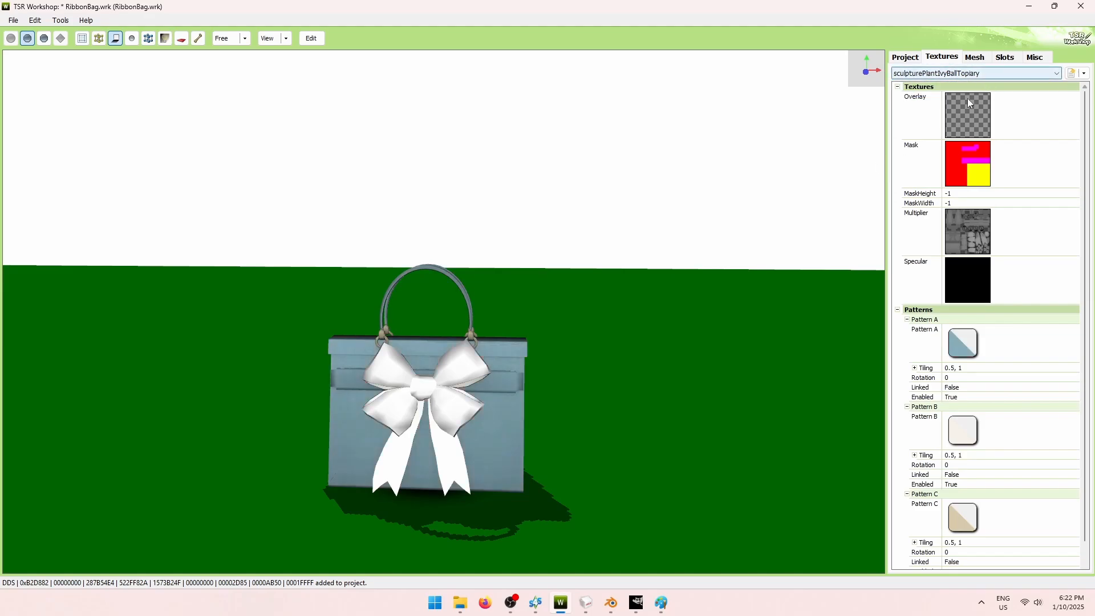
left_click_drag(844, 182, 677, 313)
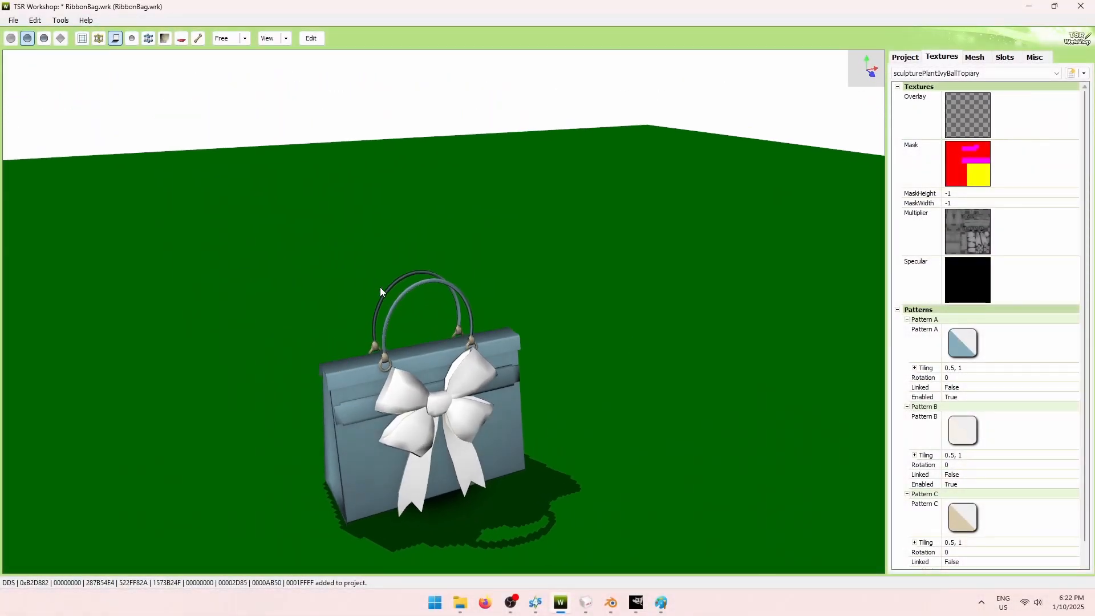
left_click_drag(380, 293, 447, 303)
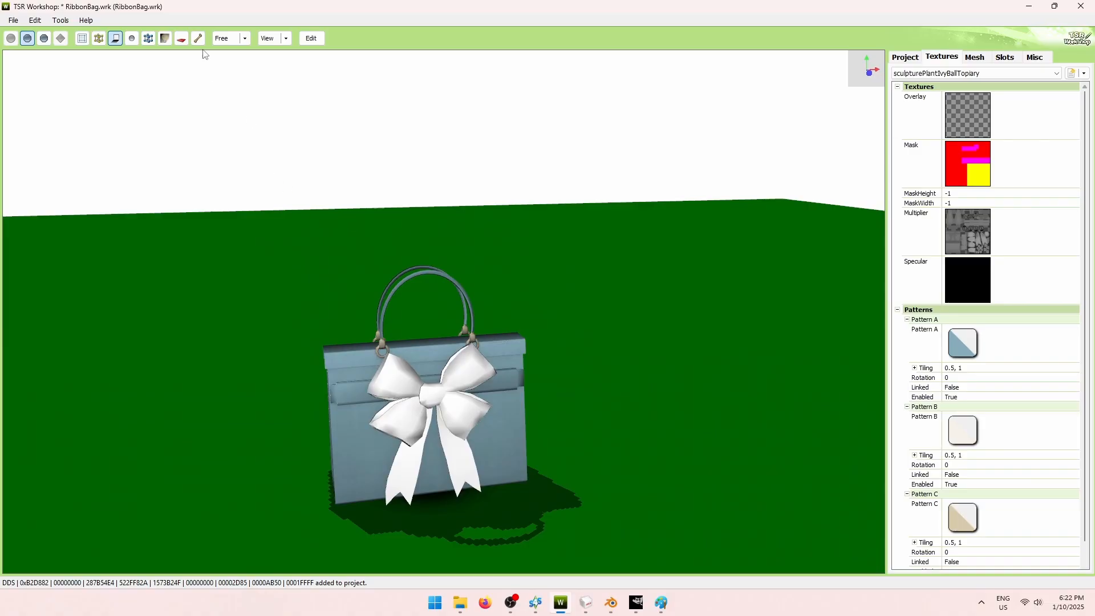
Check the File menu's export options without exporting, then return the bag to a front view.
left_click(13, 22)
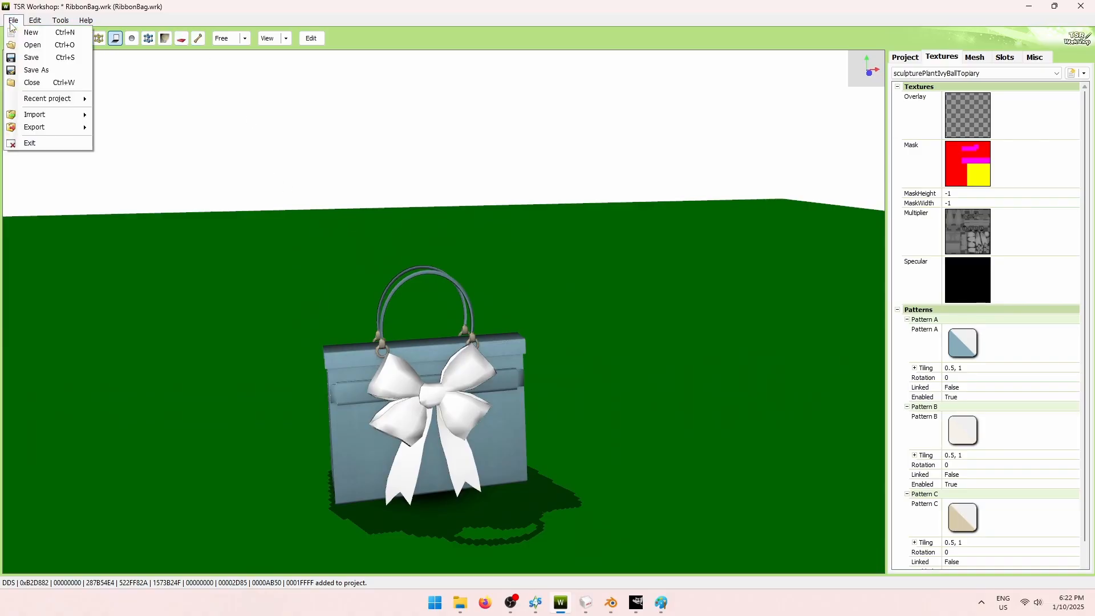
mouse_move(23, 132)
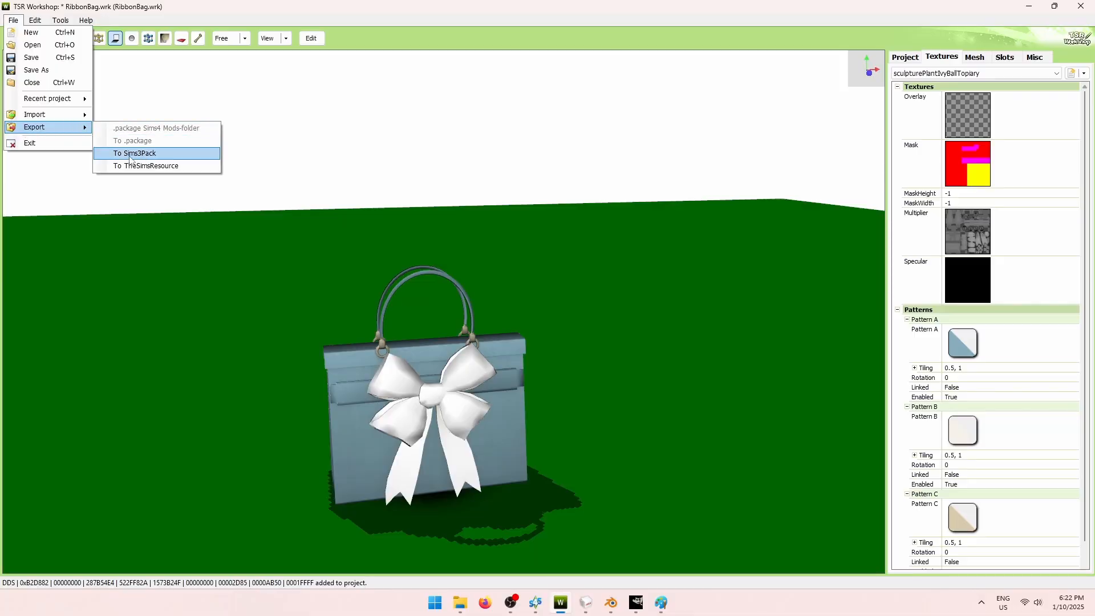
left_click(208, 90)
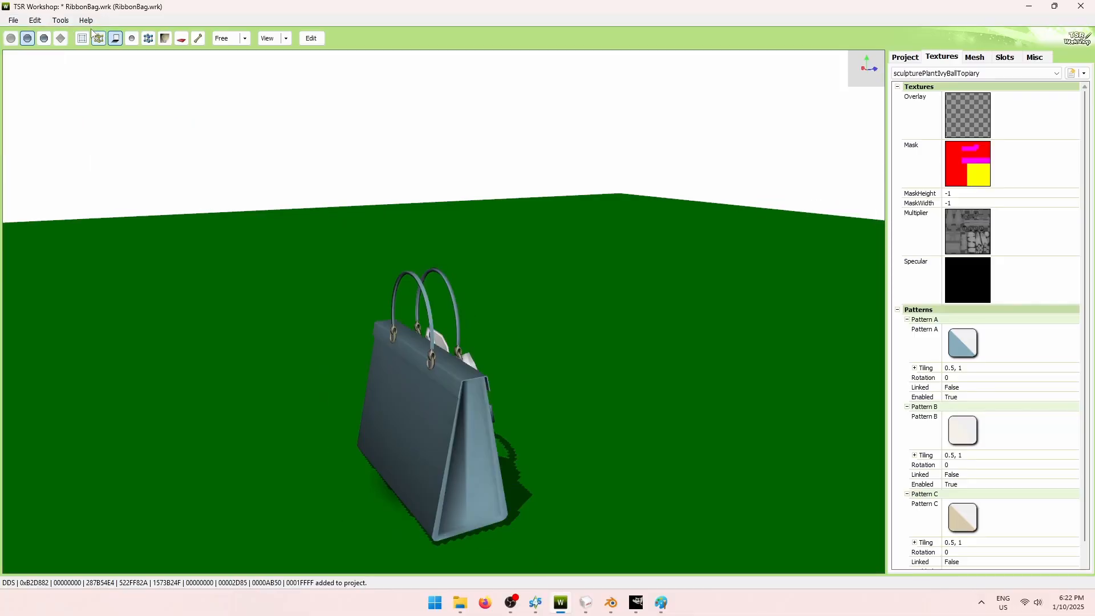
left_click_drag(405, 228, 220, 233)
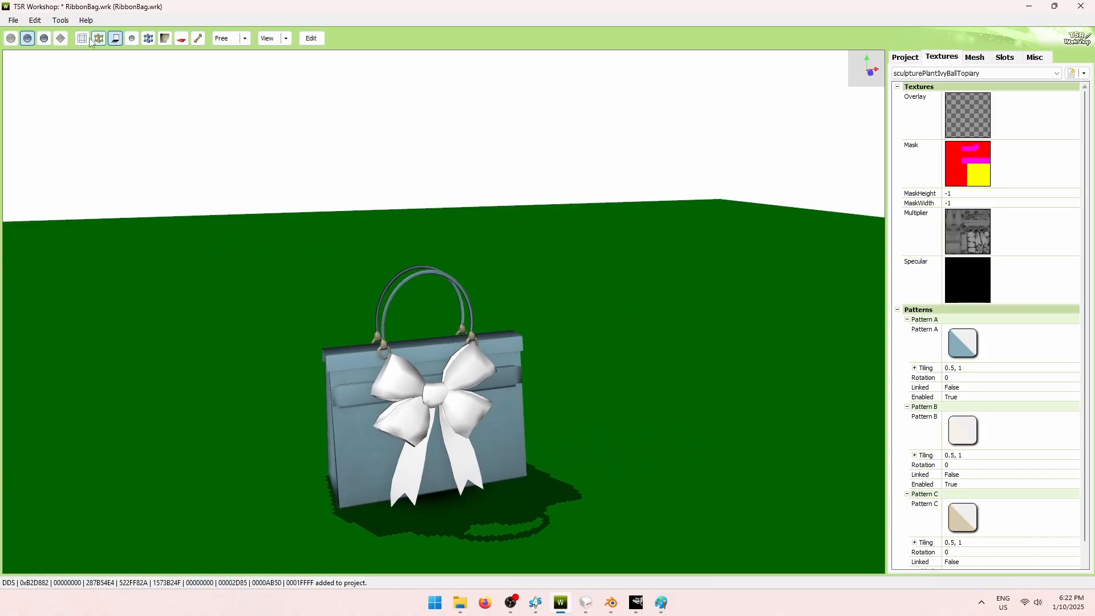
Export the project contents from Edit > Project contents as a .package into the Bag folder.
left_click(35, 20)
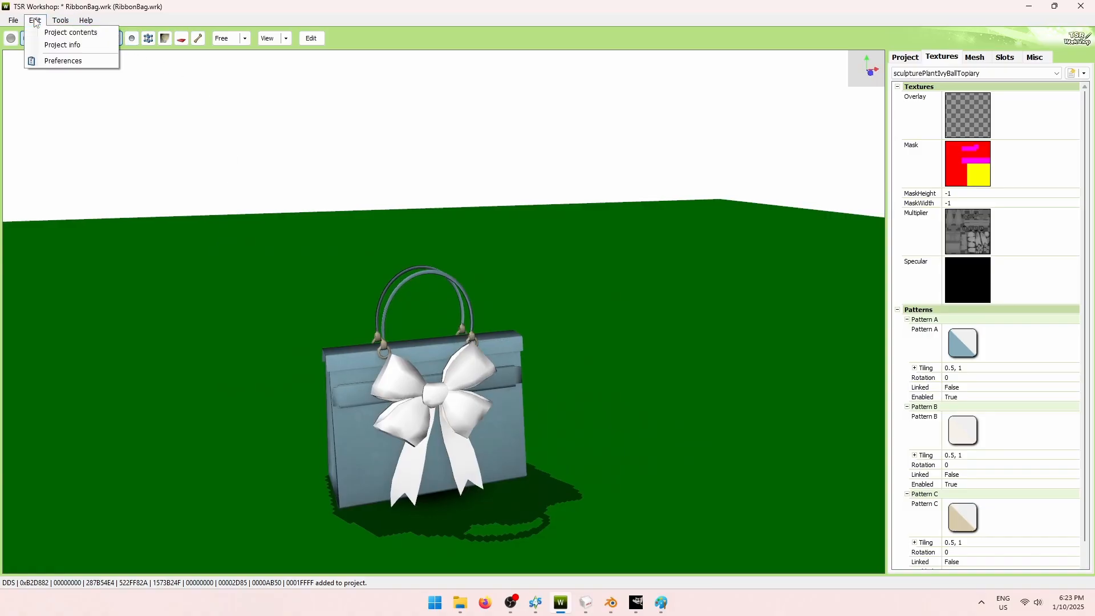
left_click(66, 33)
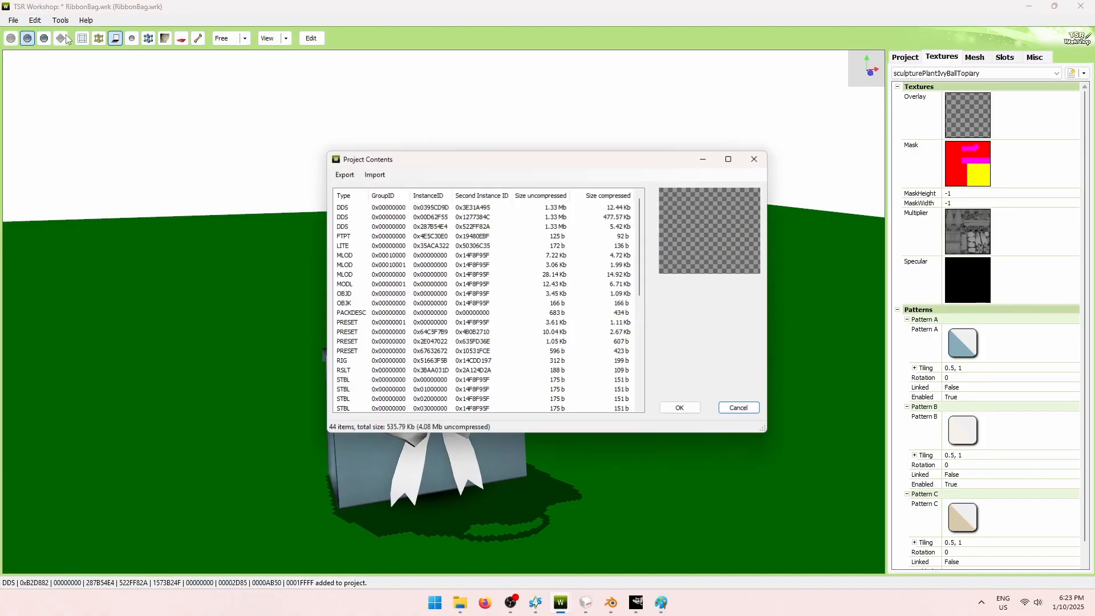
left_click(343, 174)
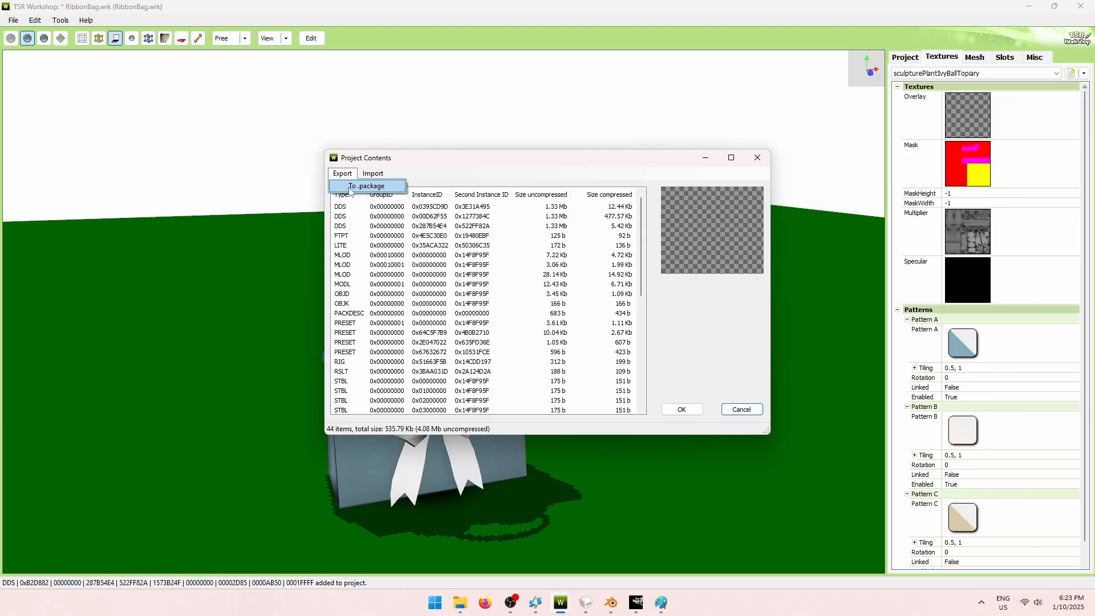
left_click(350, 190)
left_click(588, 372)
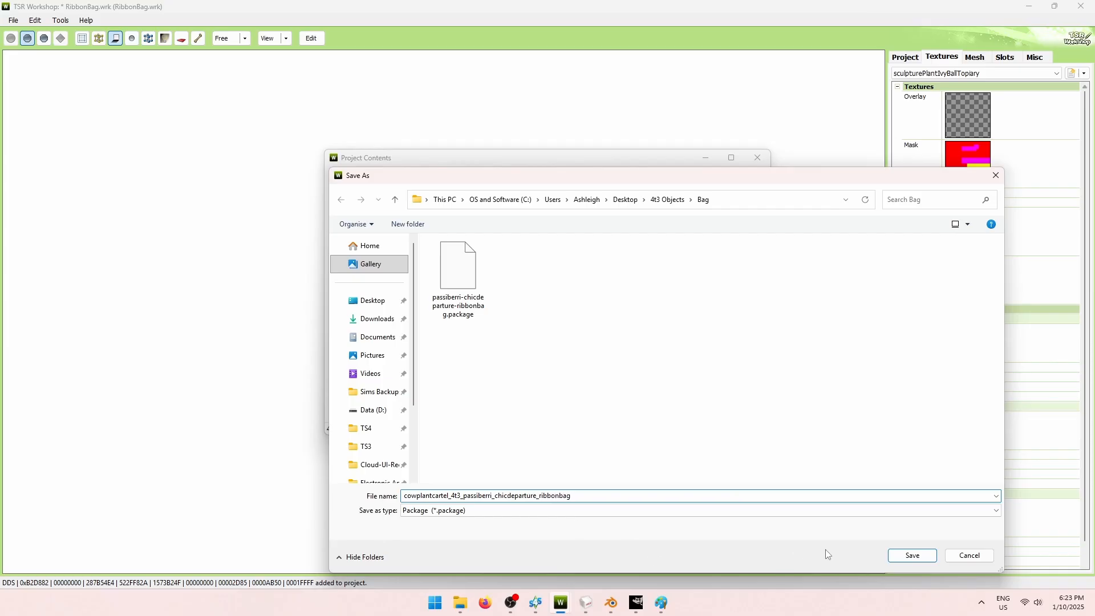
left_click(911, 556)
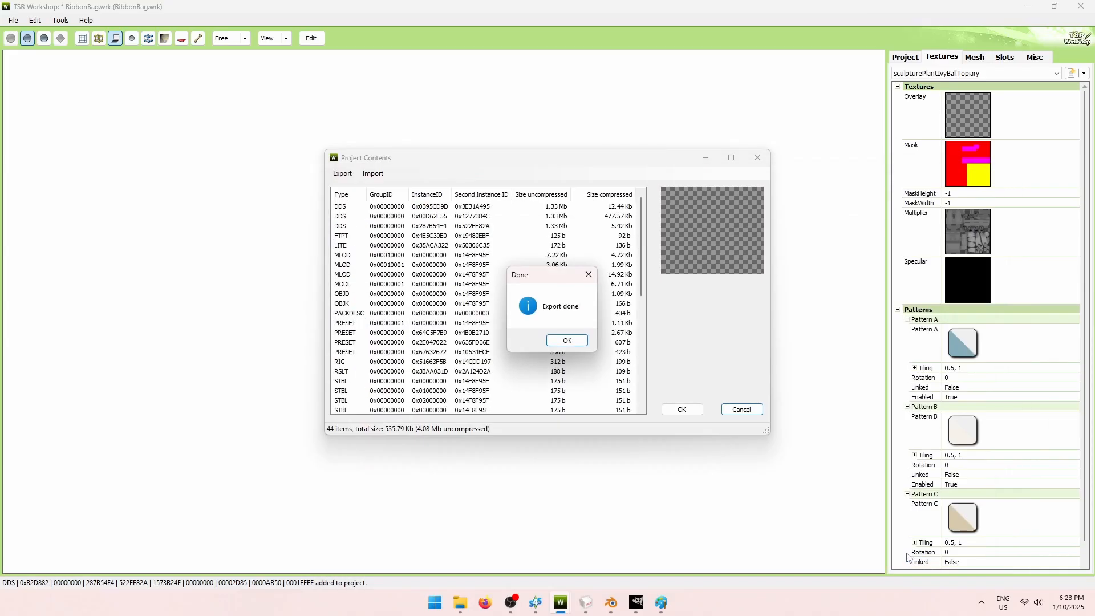
left_click(577, 343)
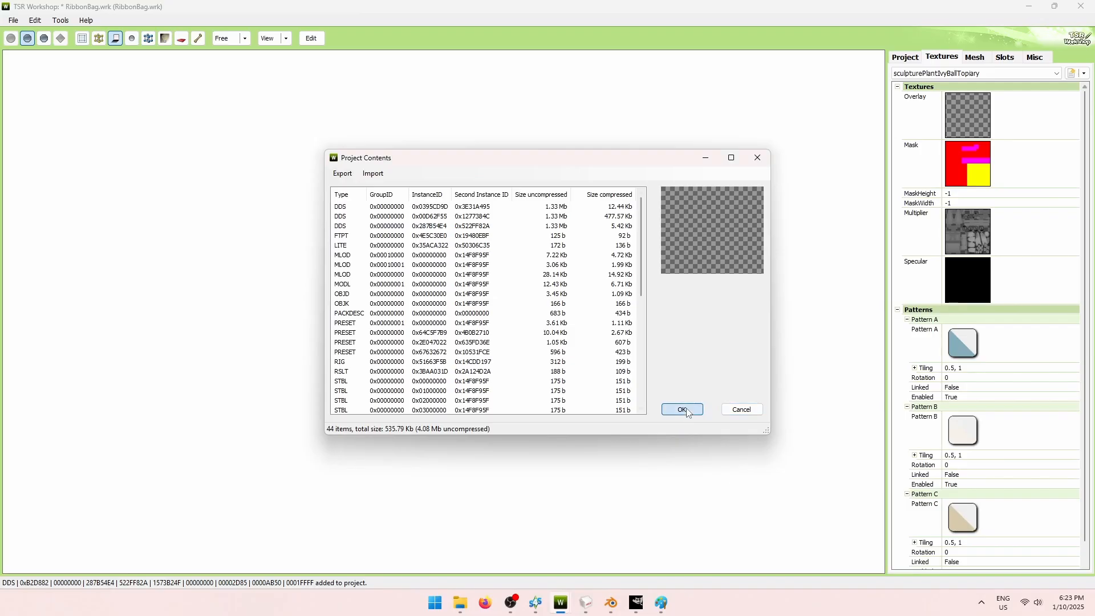
left_click(681, 410)
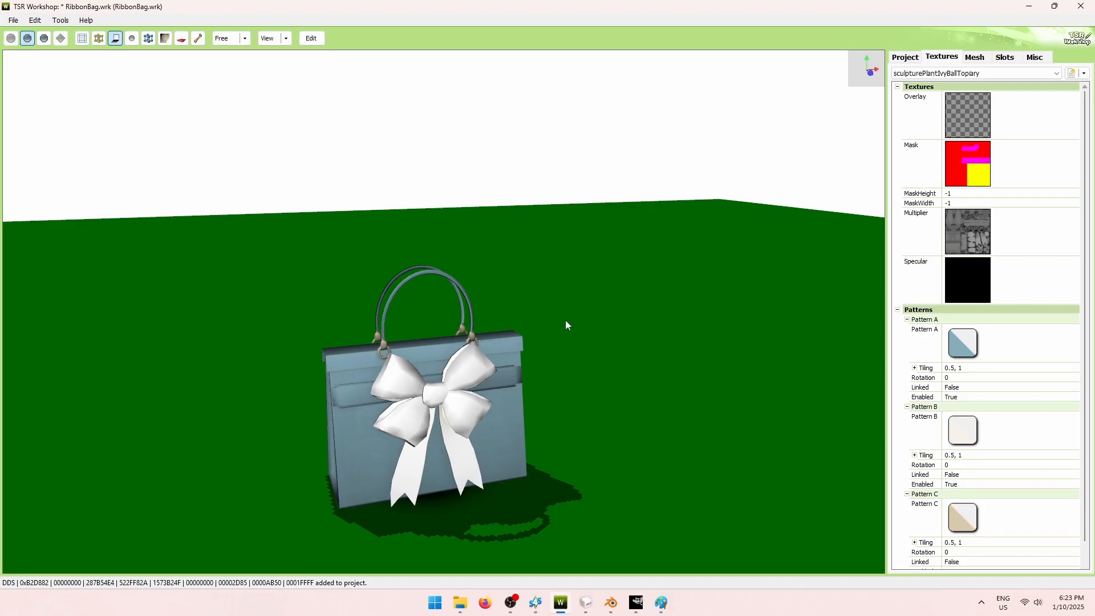
Save the RibbonBag project with Ctrl+S.
key("ctrl+s")
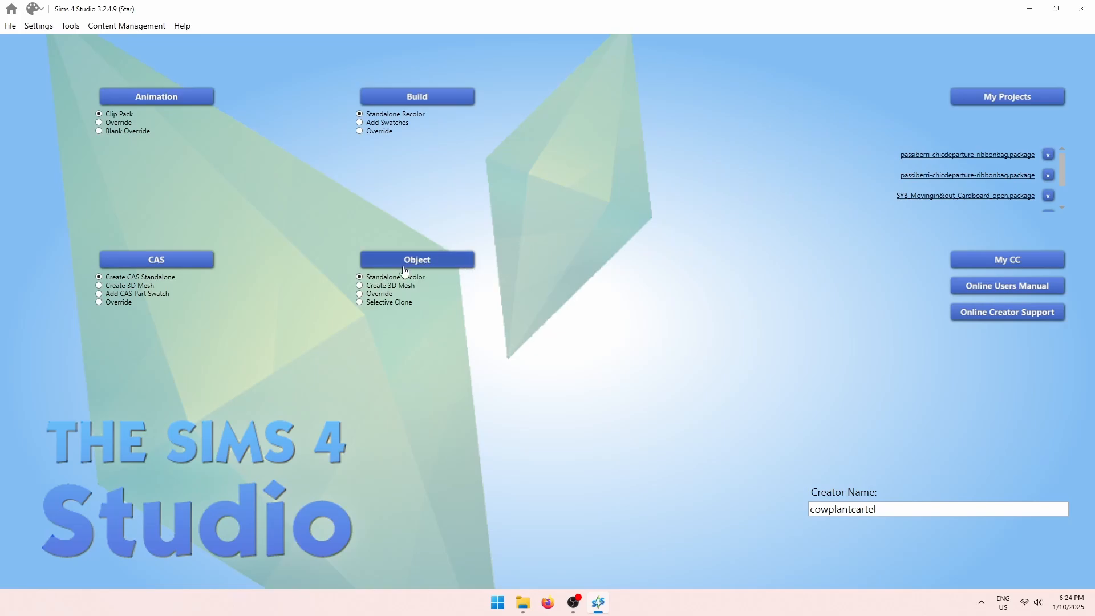
Start a new object clone and choose the wooden folding chair under Comfort > Chair (Dining).
left_click(444, 264)
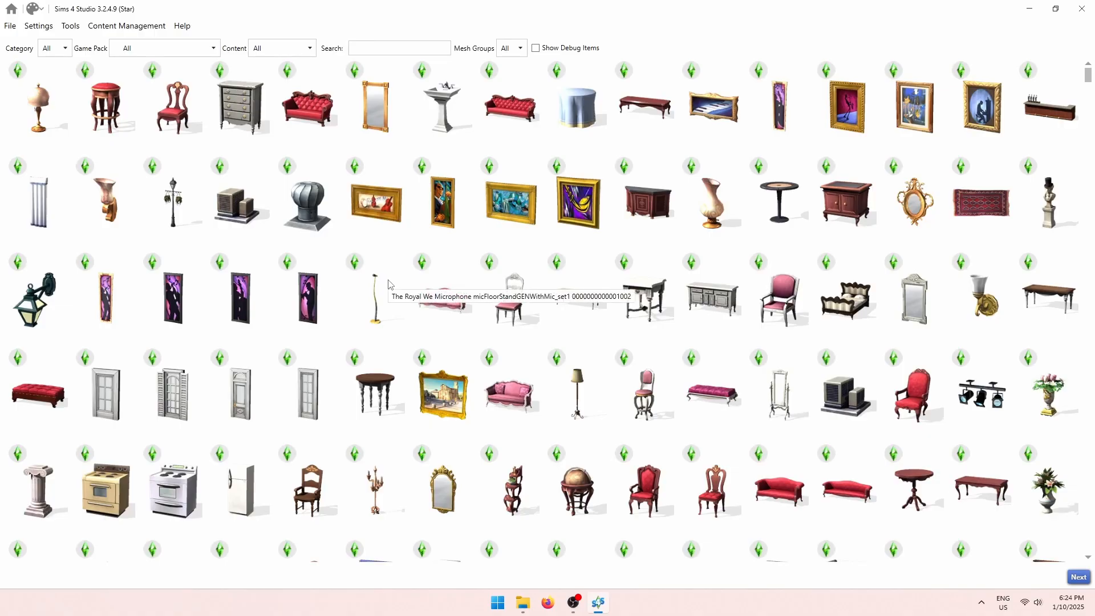
left_click(66, 48)
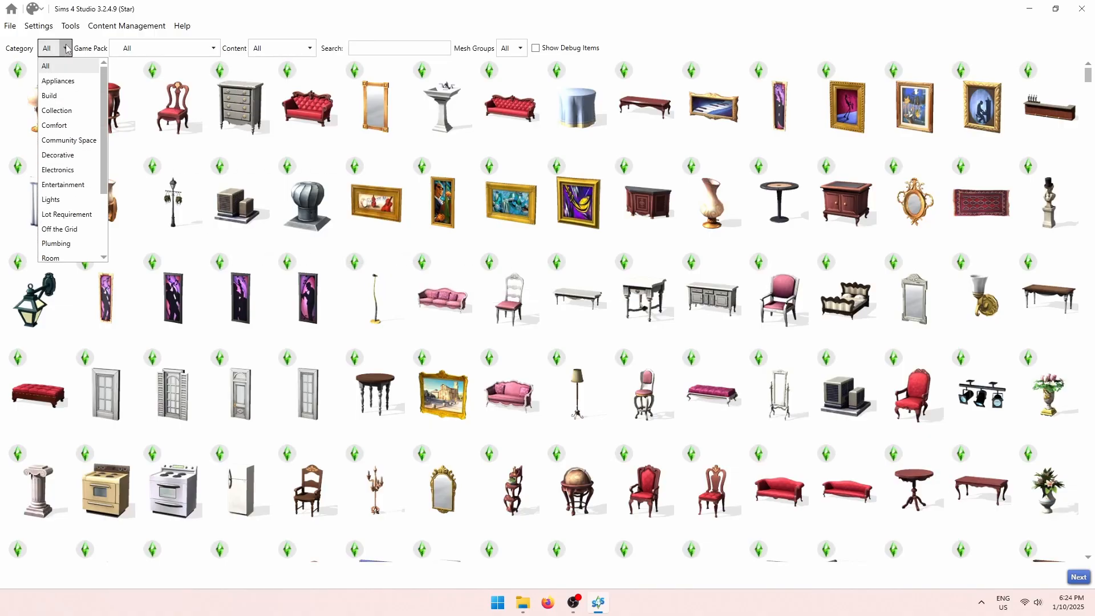
left_click(63, 125)
left_click(116, 49)
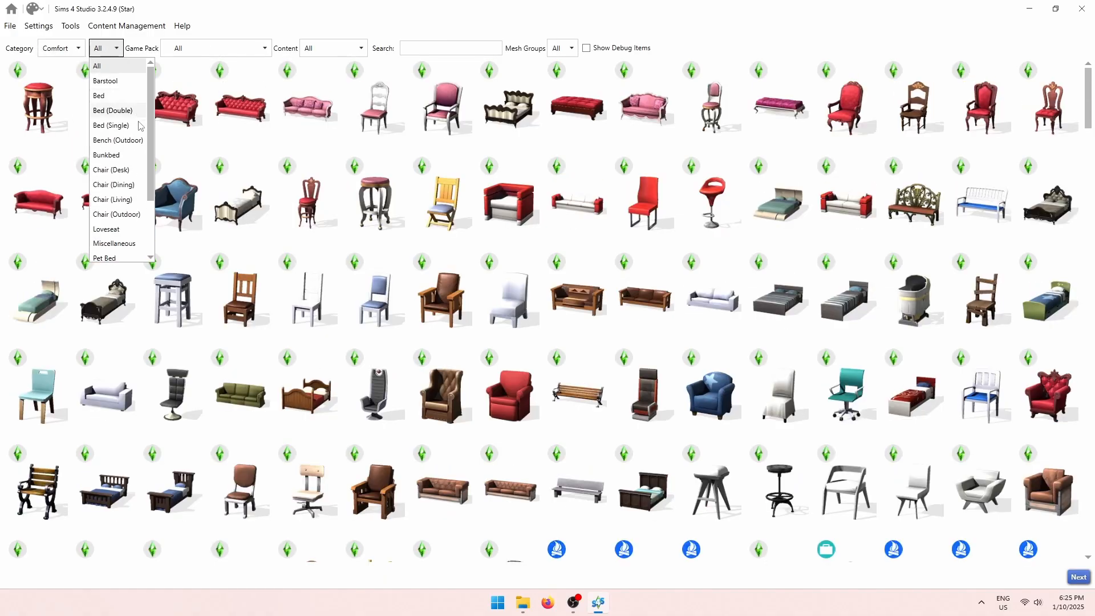
left_click(114, 184)
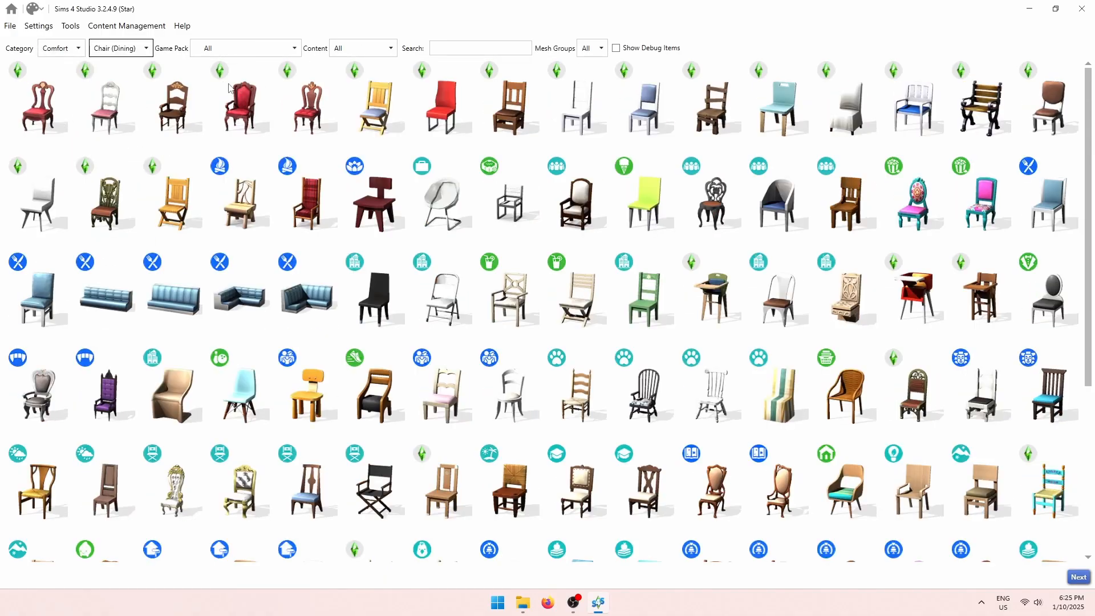
scroll(517, 316, "down", 1)
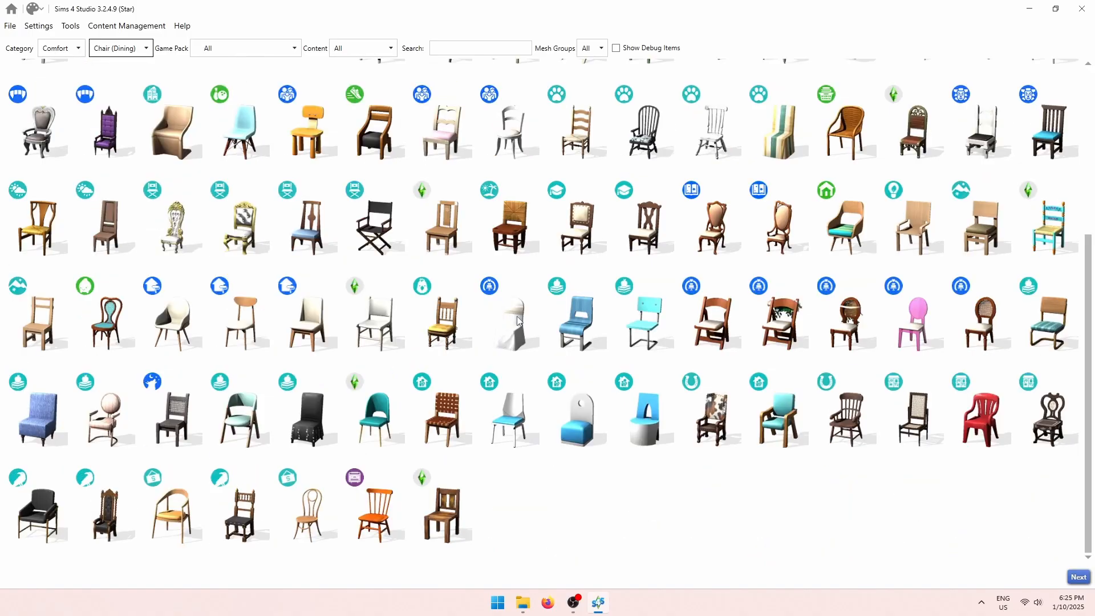
scroll(518, 317, "up", 1)
scroll(668, 354, "down", 3)
left_click(736, 308)
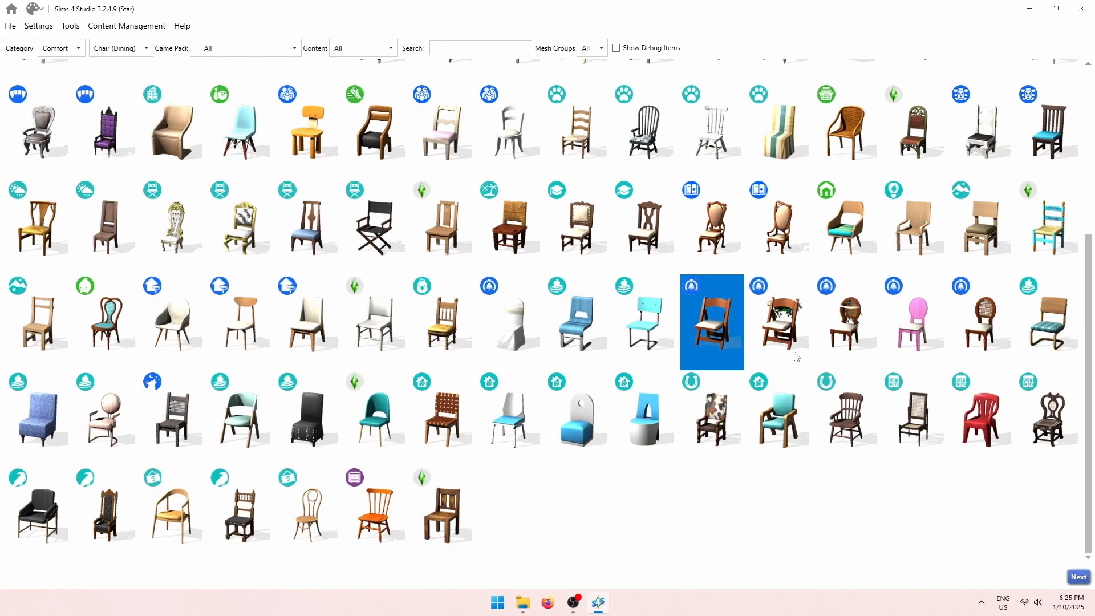
Save the cloned chair as ts4.package in the 4t3 Objects > Chair folder.
left_click(1079, 577)
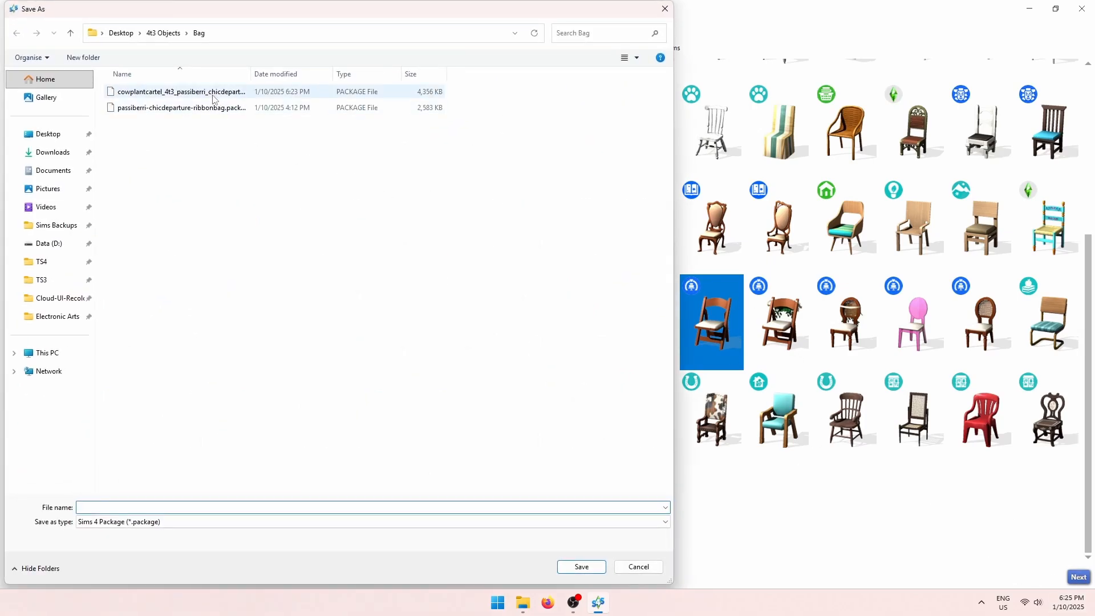
left_click(171, 33)
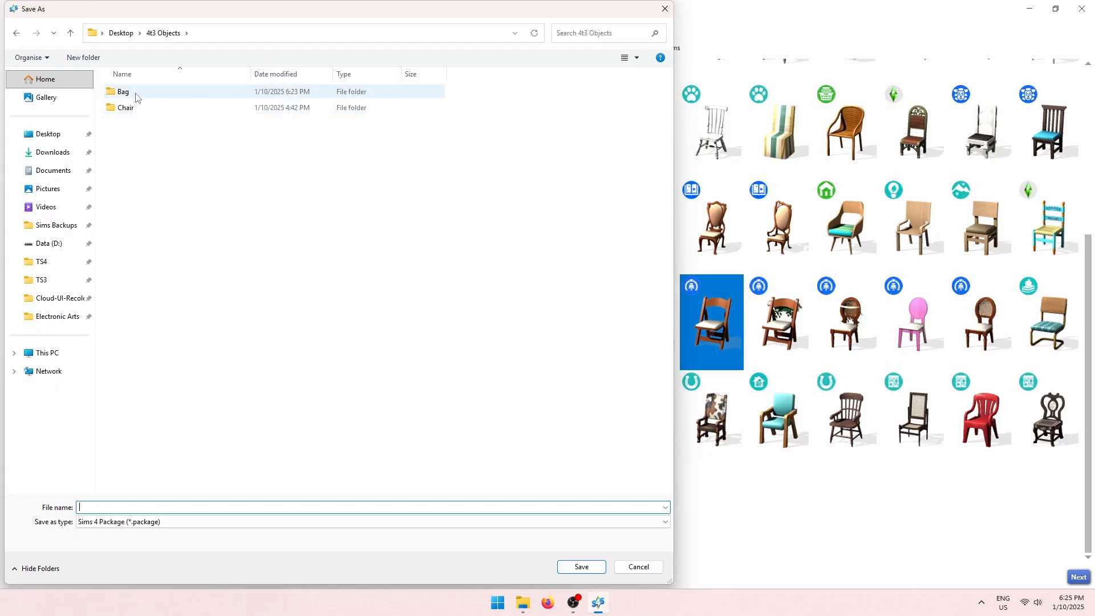
double_click(125, 107)
left_click(214, 506)
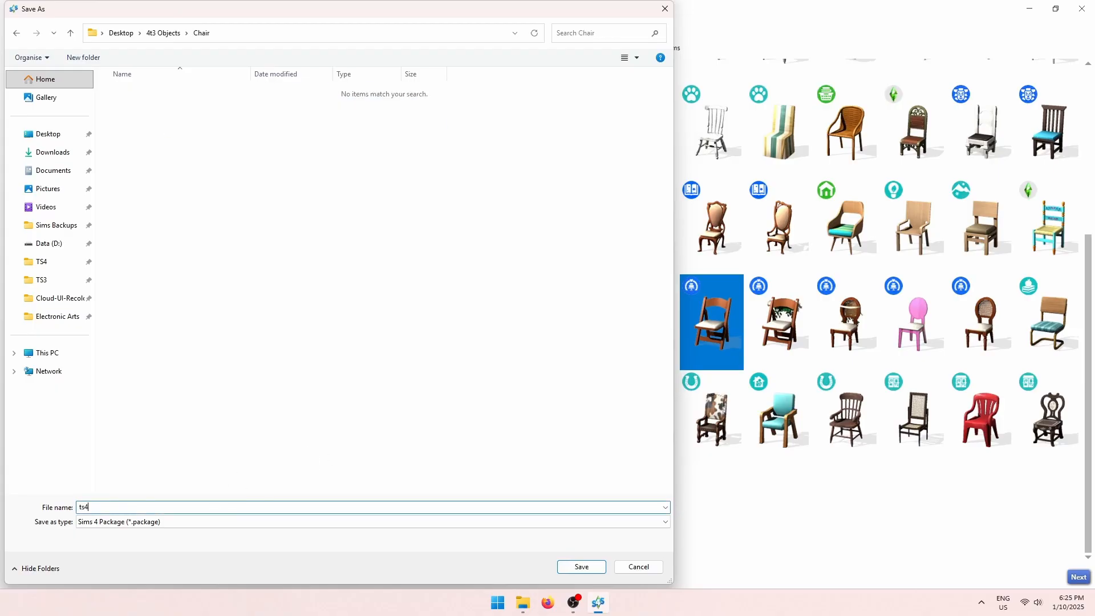
type("ts4")
left_click(581, 566)
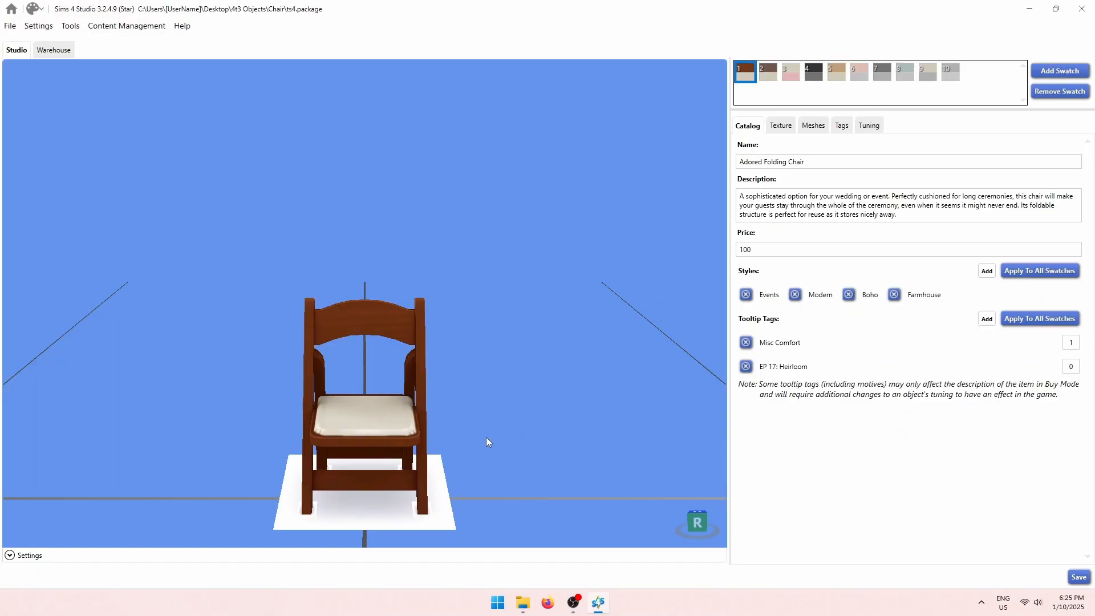
Preview the chair in each colour swatch, then settle on the tan fifth swatch.
left_click_drag(486, 437, 498, 388)
mouse_move(498, 388)
right_mouse_down()
mouse_move(2, 411)
mouse_move(684, 400)
mouse_move(410, 282)
mouse_move(380, 399)
mouse_move(397, 438)
right_mouse_up()
left_click(771, 74)
left_click(797, 78)
left_click(820, 77)
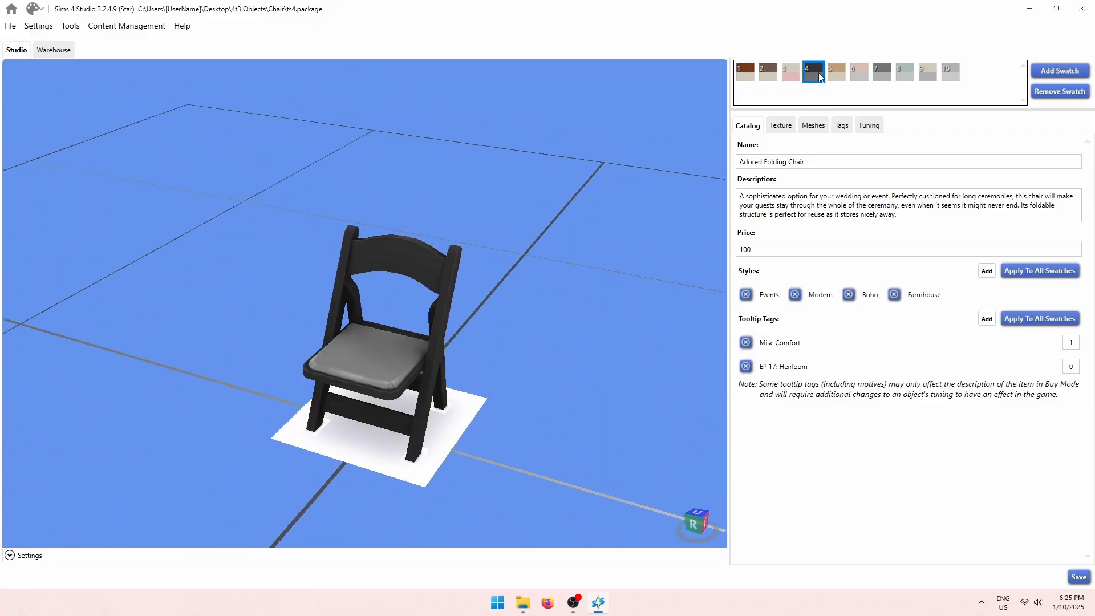
left_click(833, 77)
left_click(860, 76)
left_click(906, 77)
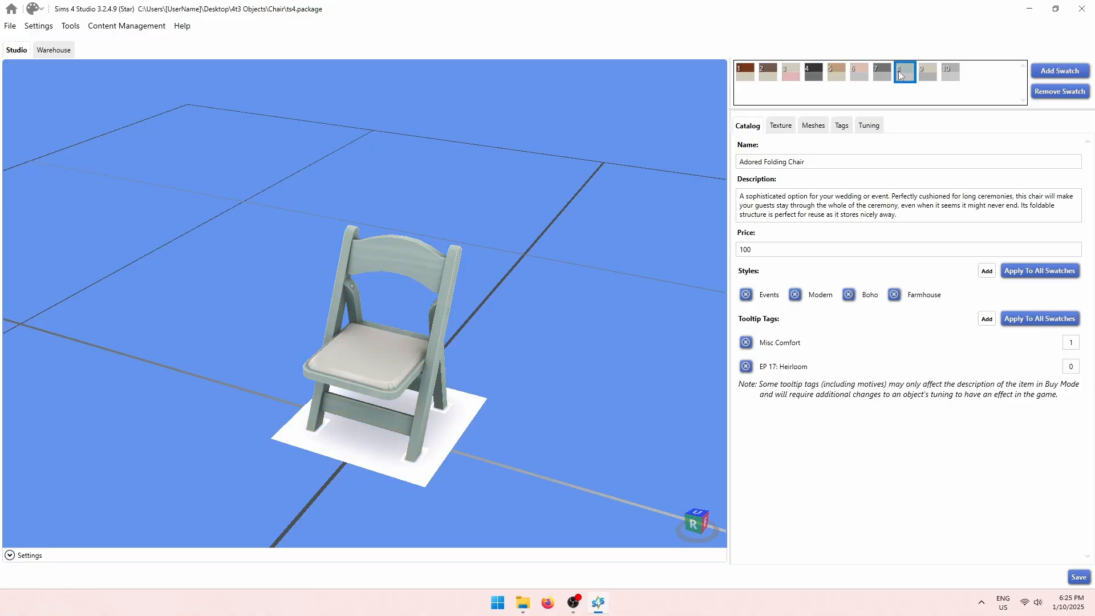
left_click(771, 79)
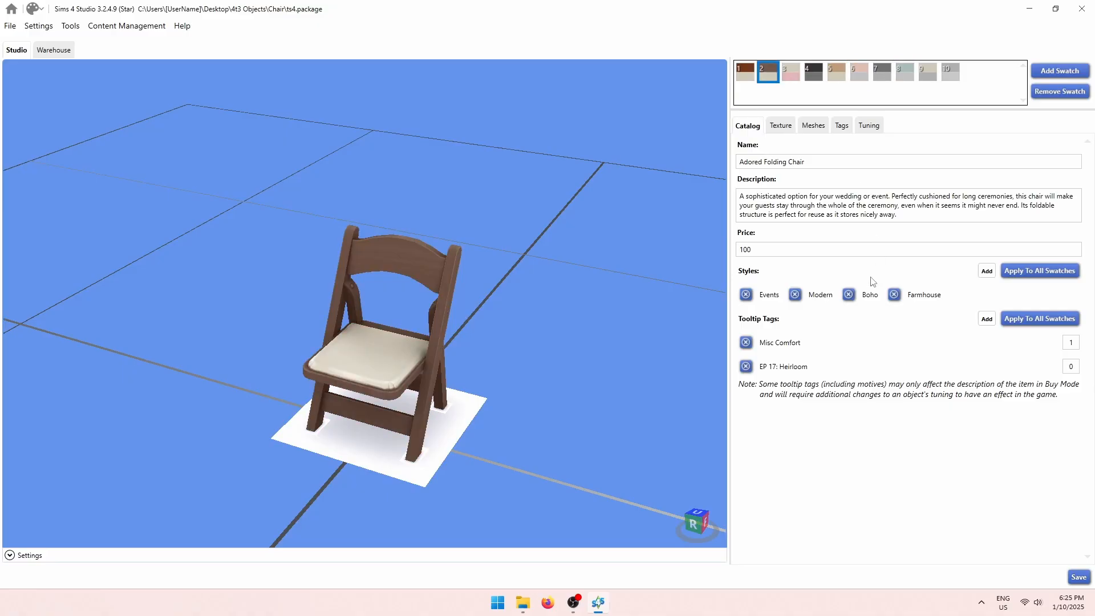
left_click(834, 74)
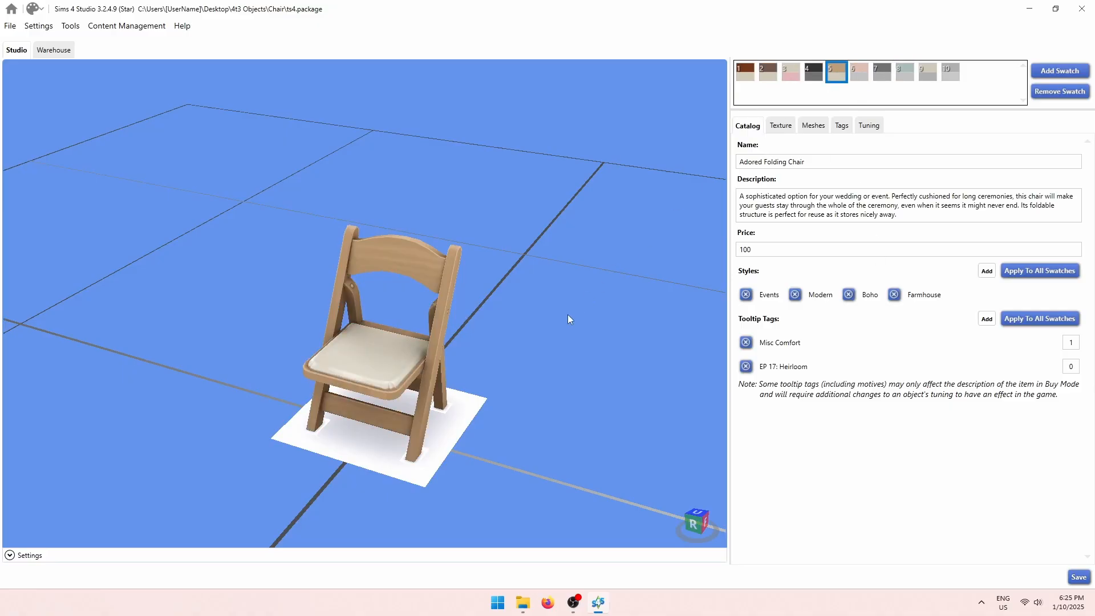
left_click_drag(567, 314, 629, 283)
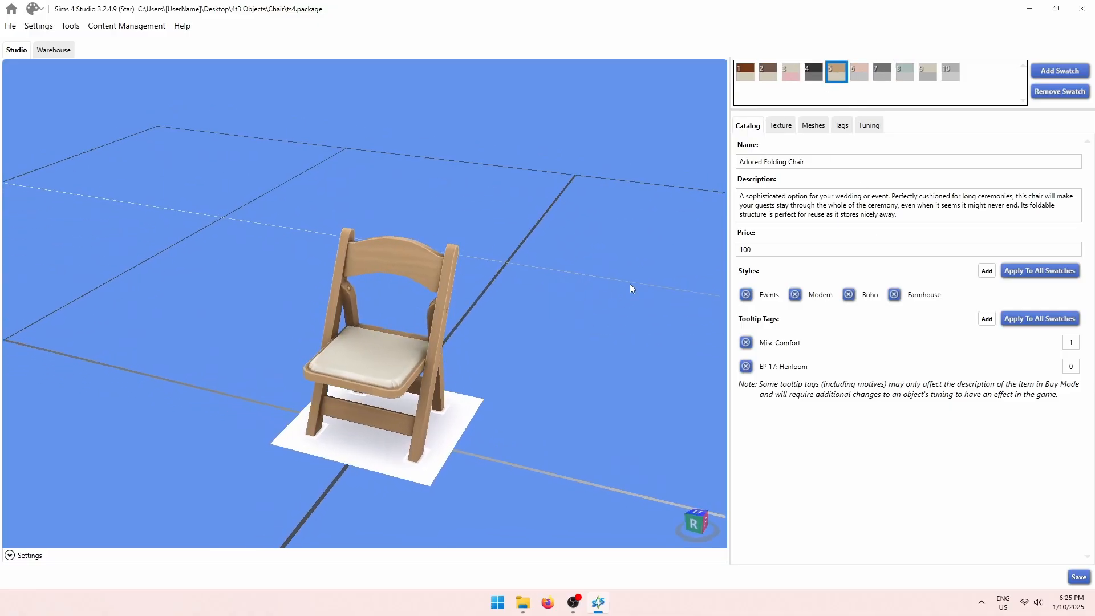
Check the mesh details for LOD 1 (Medium), then return to LOD 0 (High).
left_click(815, 126)
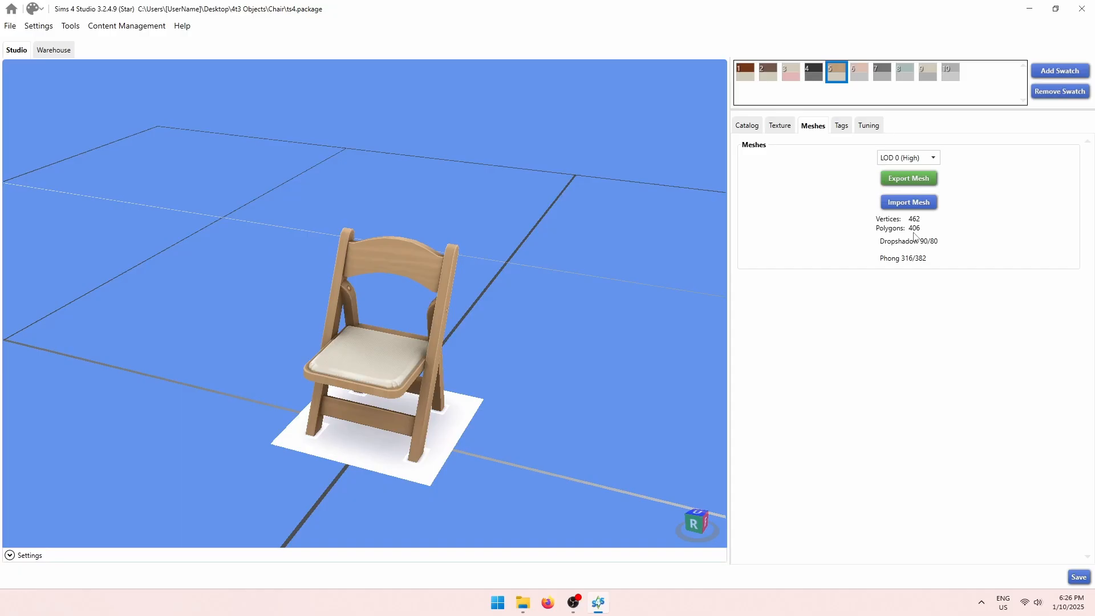
left_click(934, 157)
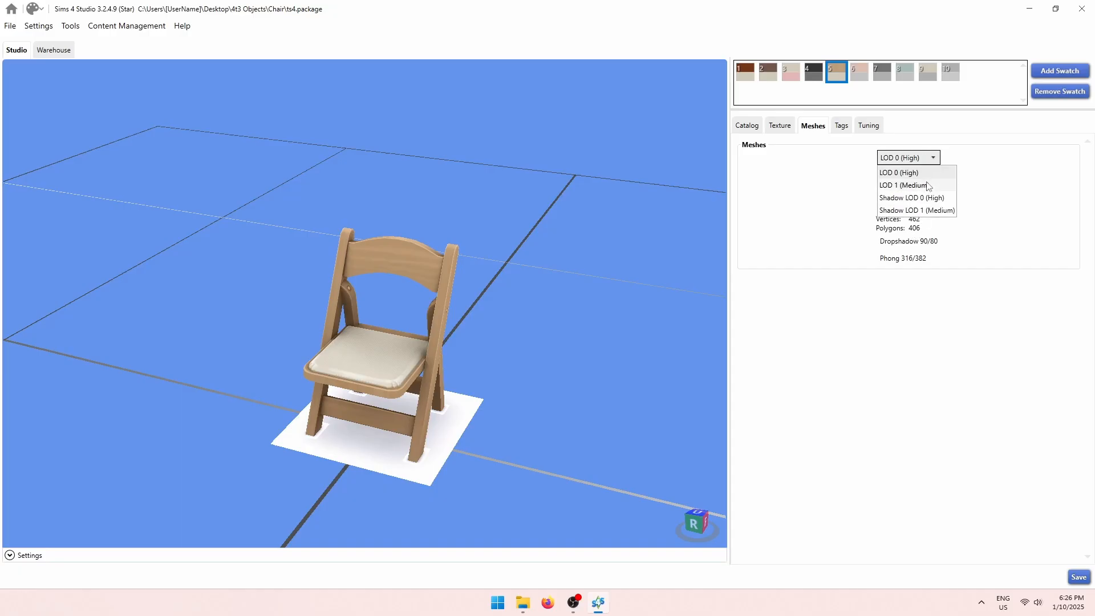
left_click(930, 185)
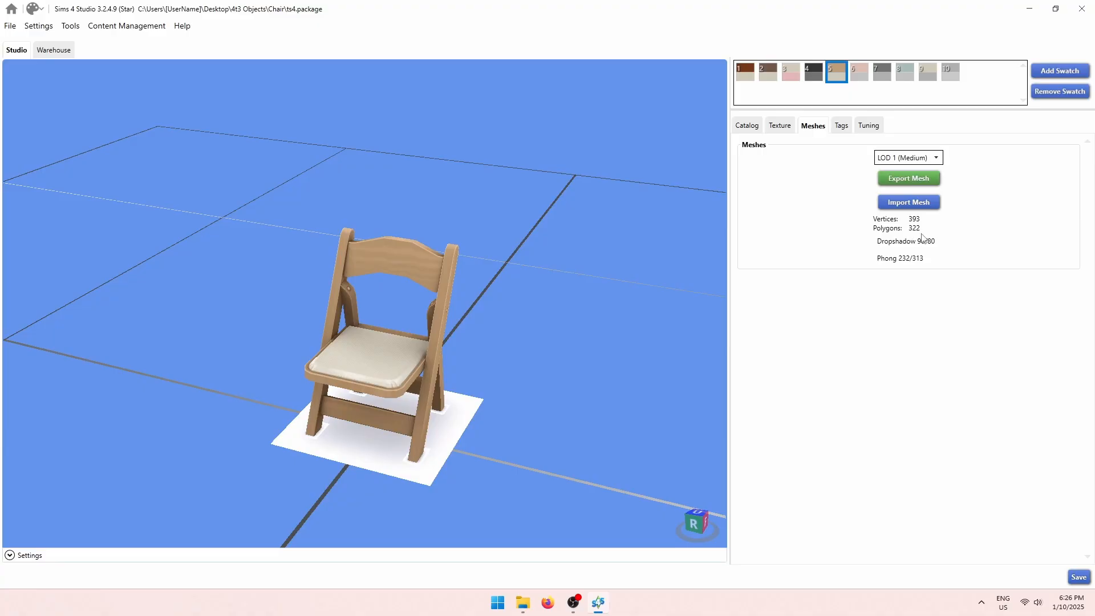
left_click(924, 157)
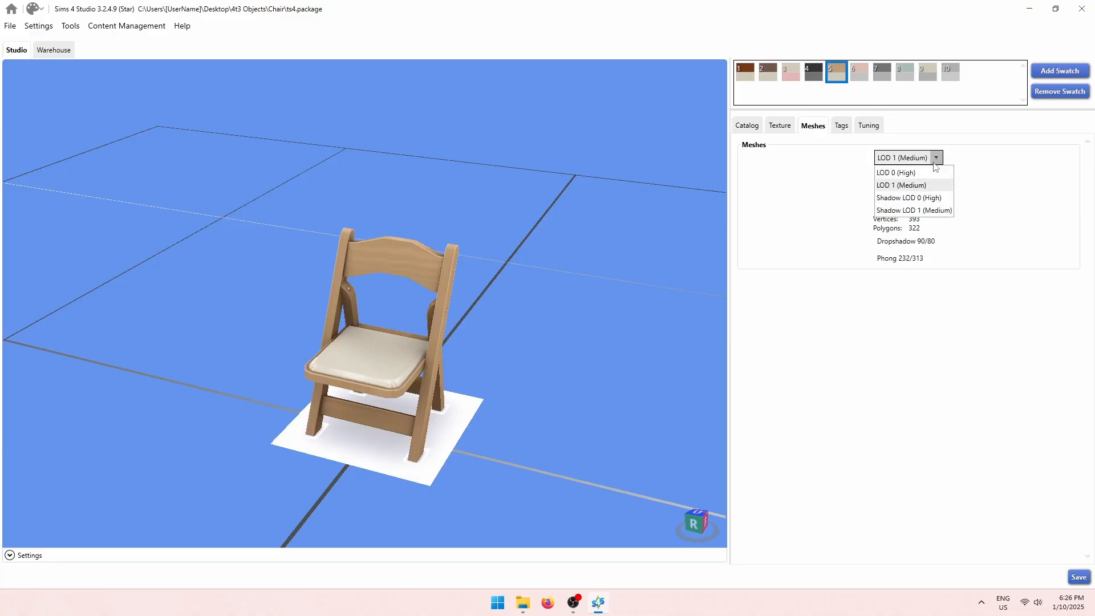
left_click(912, 171)
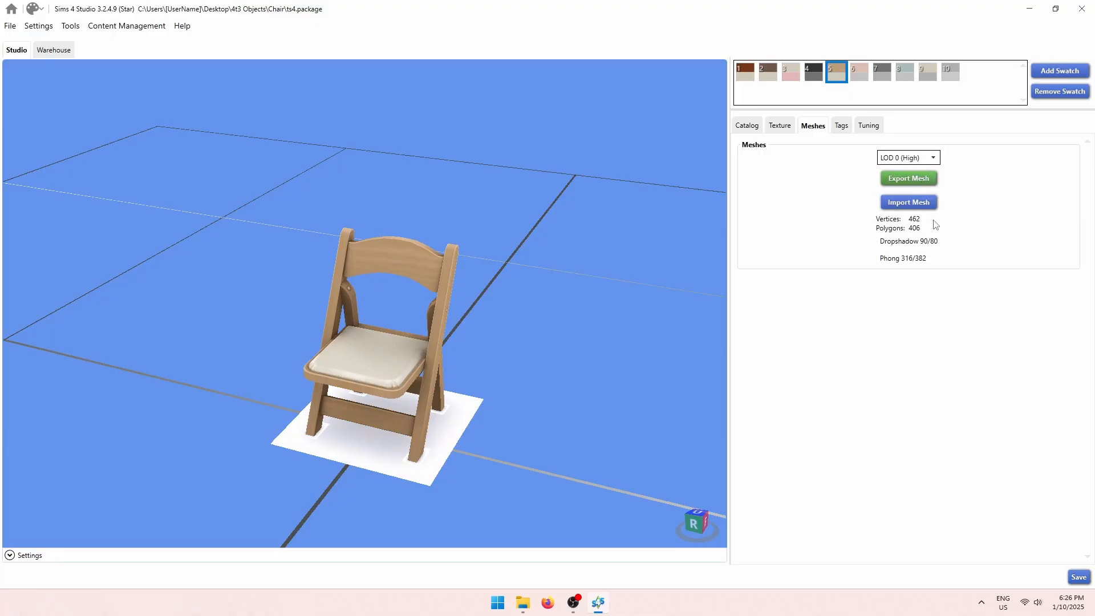
Export the LOD 0 high-detail mesh to the Chair folder as ts4_lod0.blend.
left_click(926, 180)
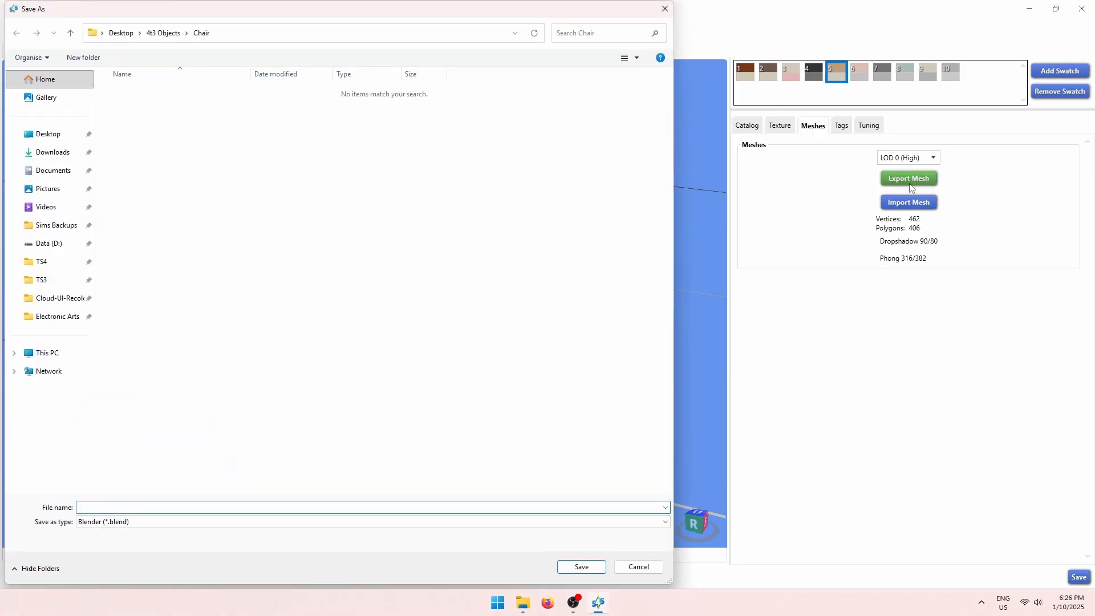
type("ts")
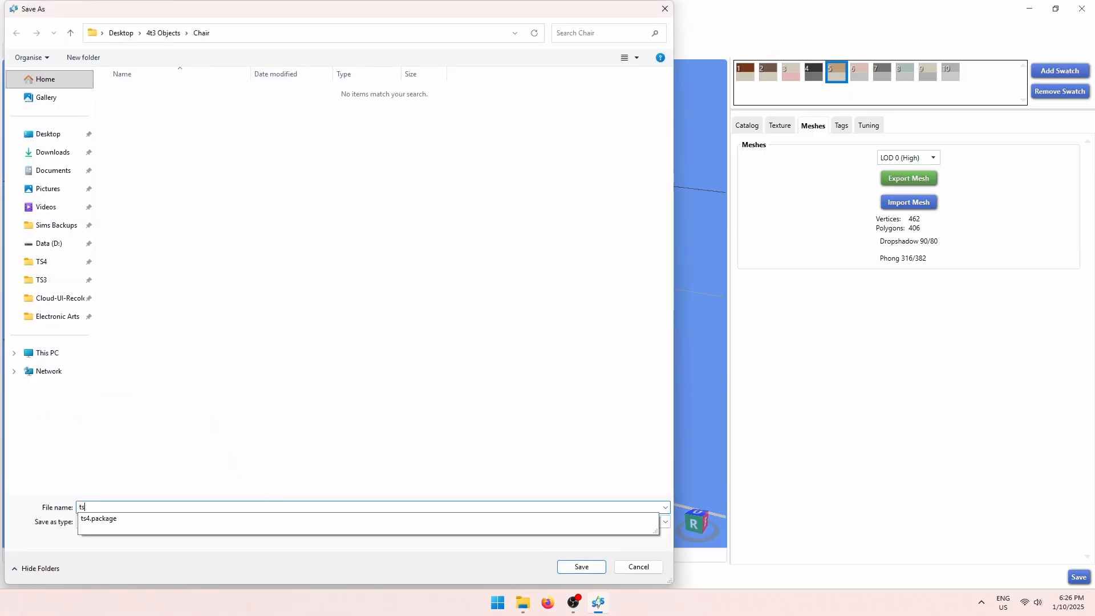
type("4_l0")
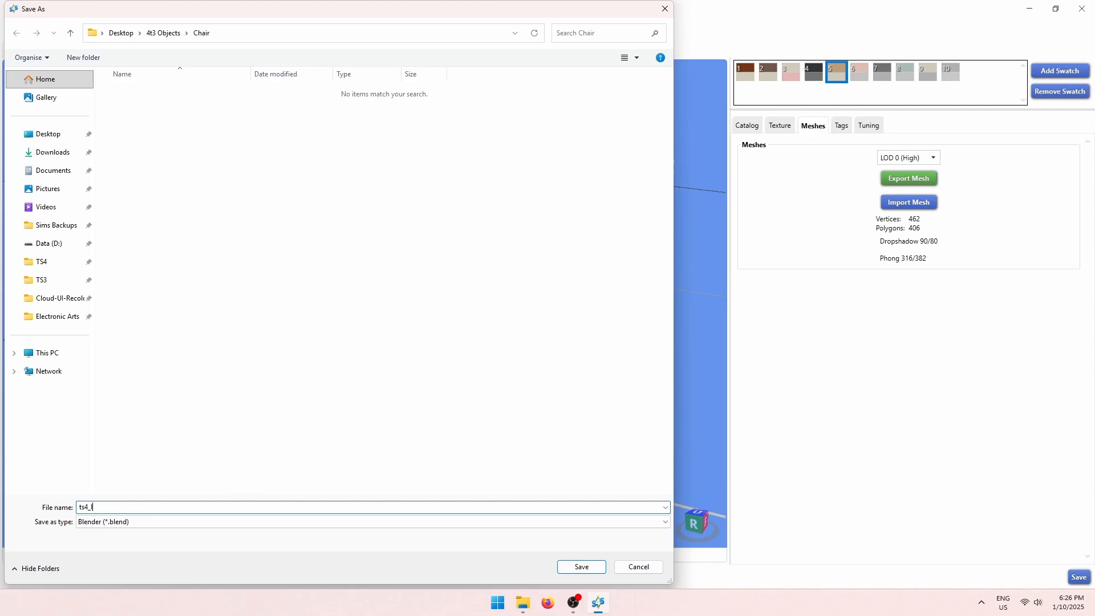
key("Return")
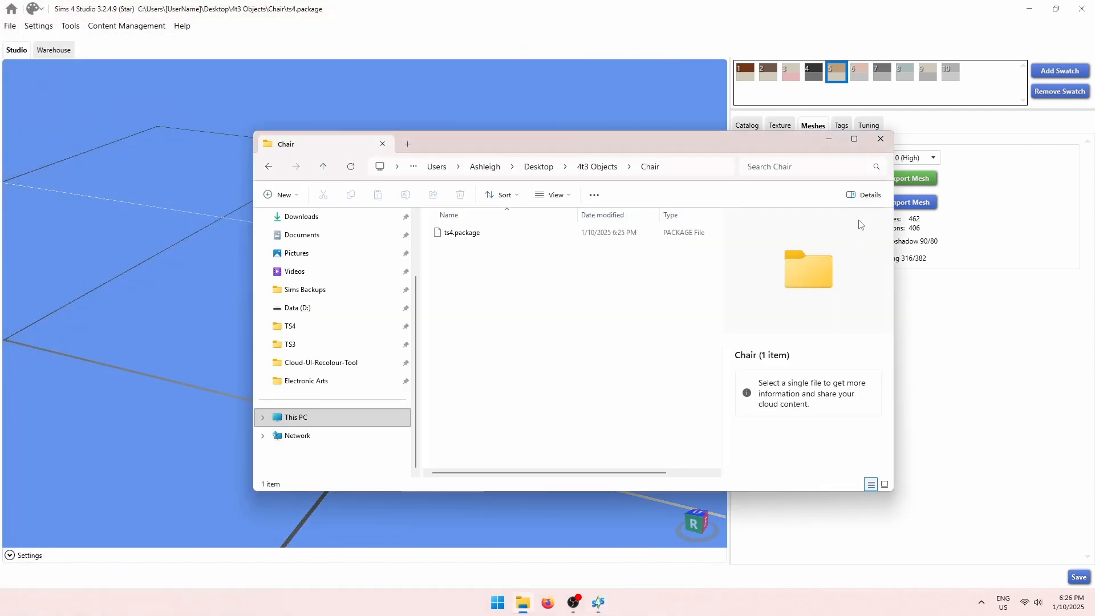
left_click(932, 193)
Switch to LOD 1 (Medium) and export it as ts4_lod1.blend.
left_click(929, 158)
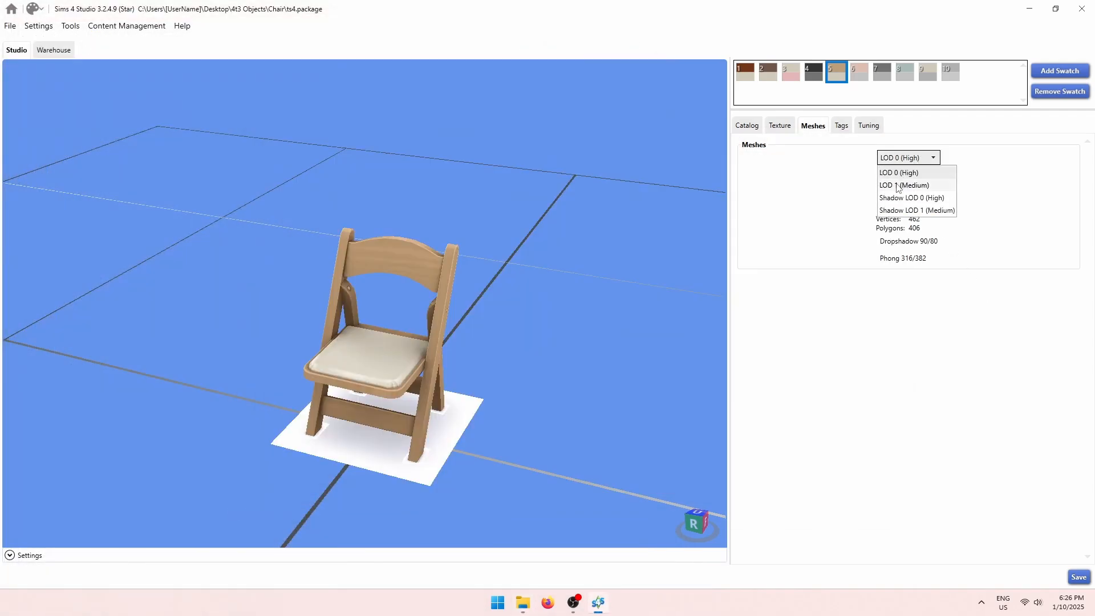
left_click(926, 184)
left_click(927, 181)
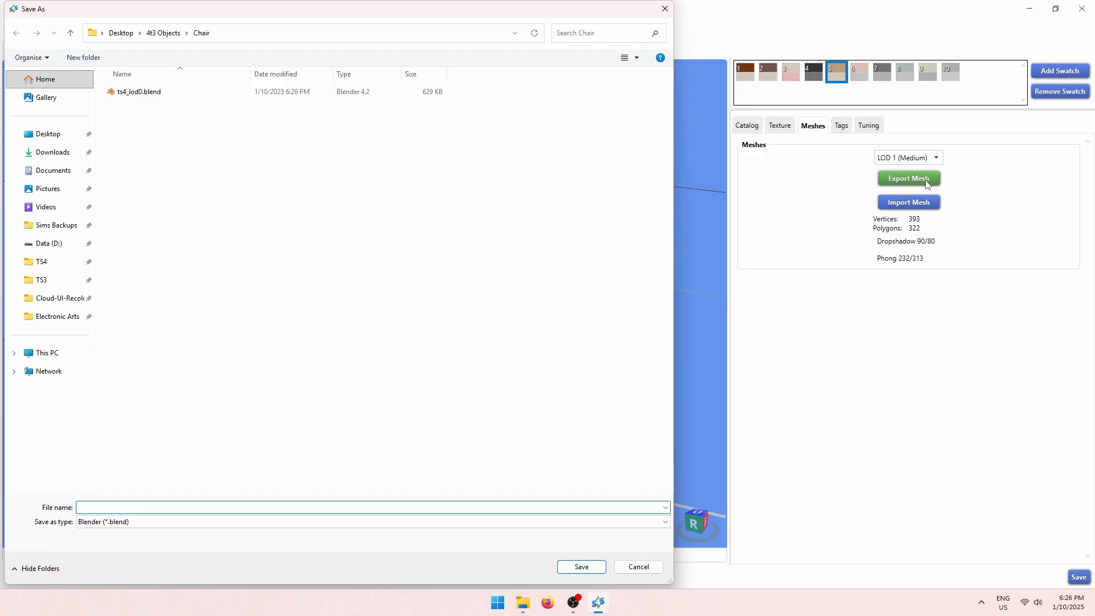
type("ts4_lod1")
key("Return")
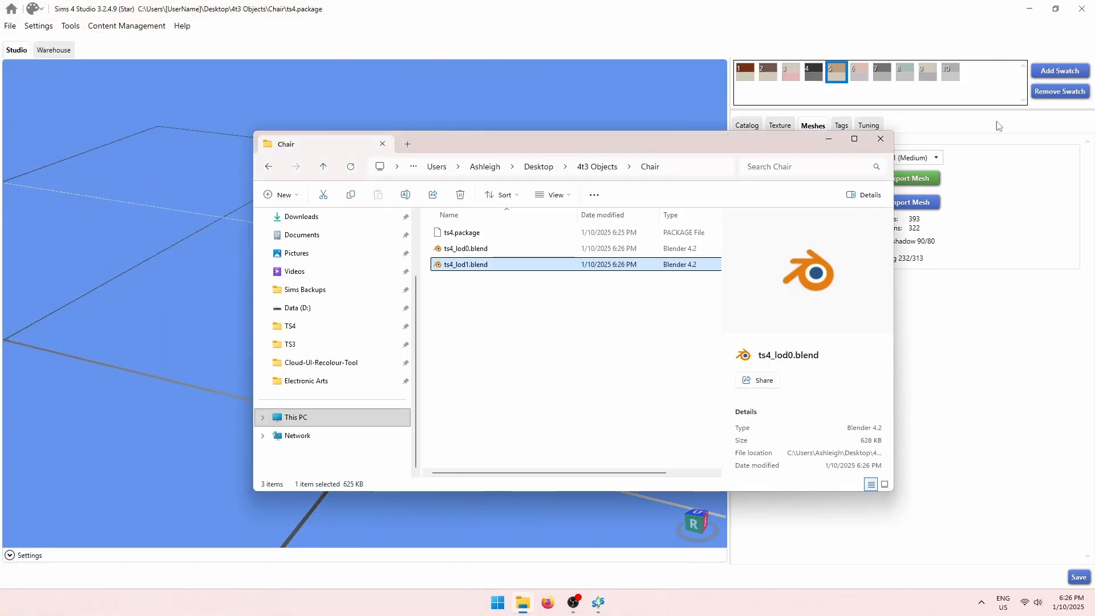
left_click(964, 329)
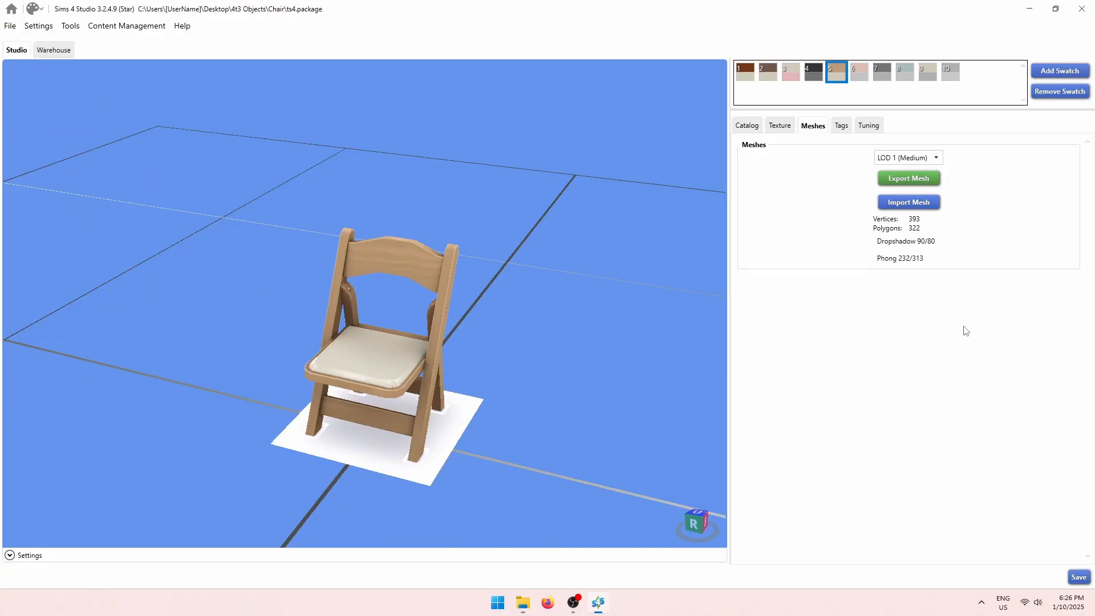
left_click(780, 129)
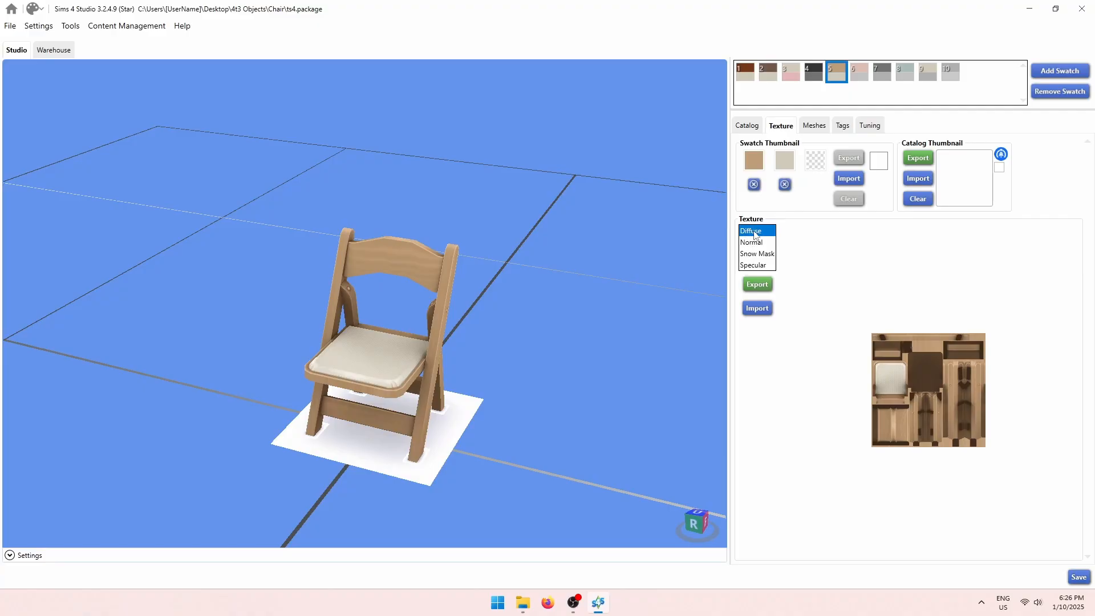
Export the chair's diffuse texture as diffuse5.dds into the Chair folder.
left_click(757, 284)
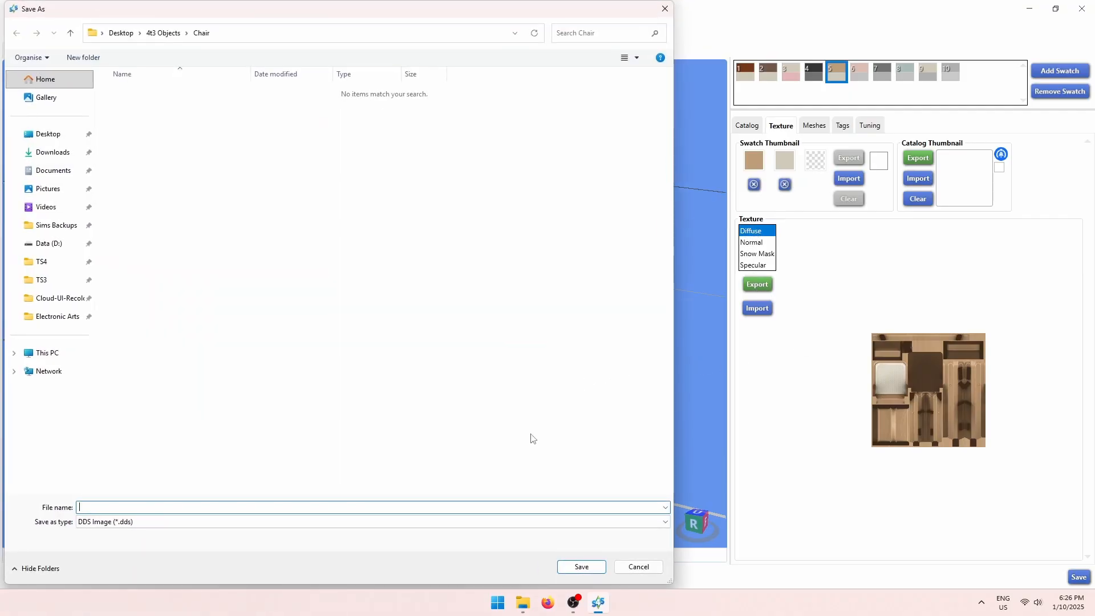
type("dif")
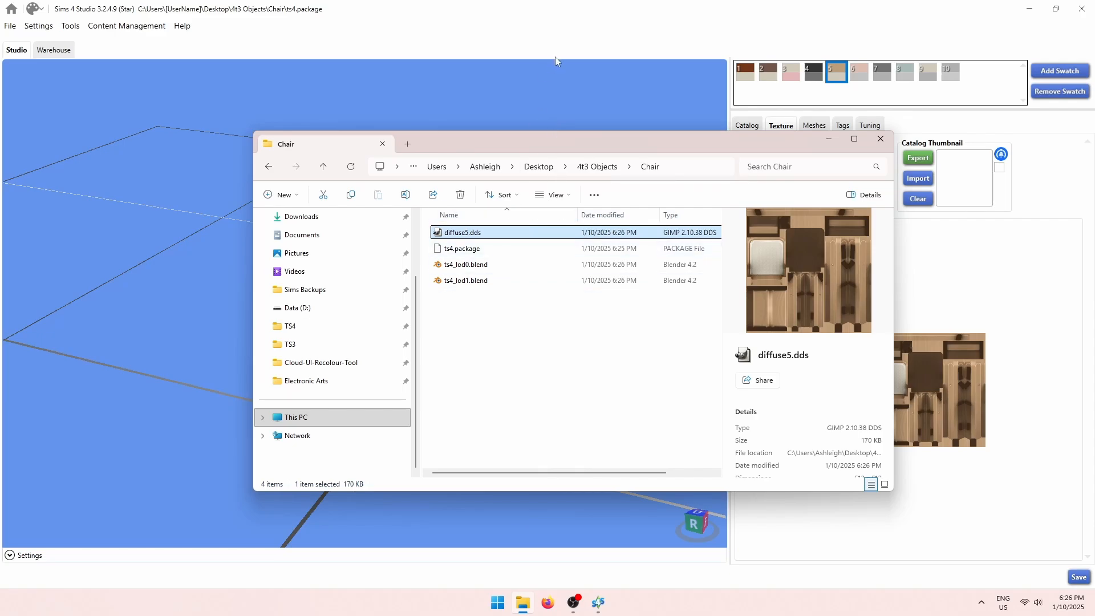
left_click(616, 26)
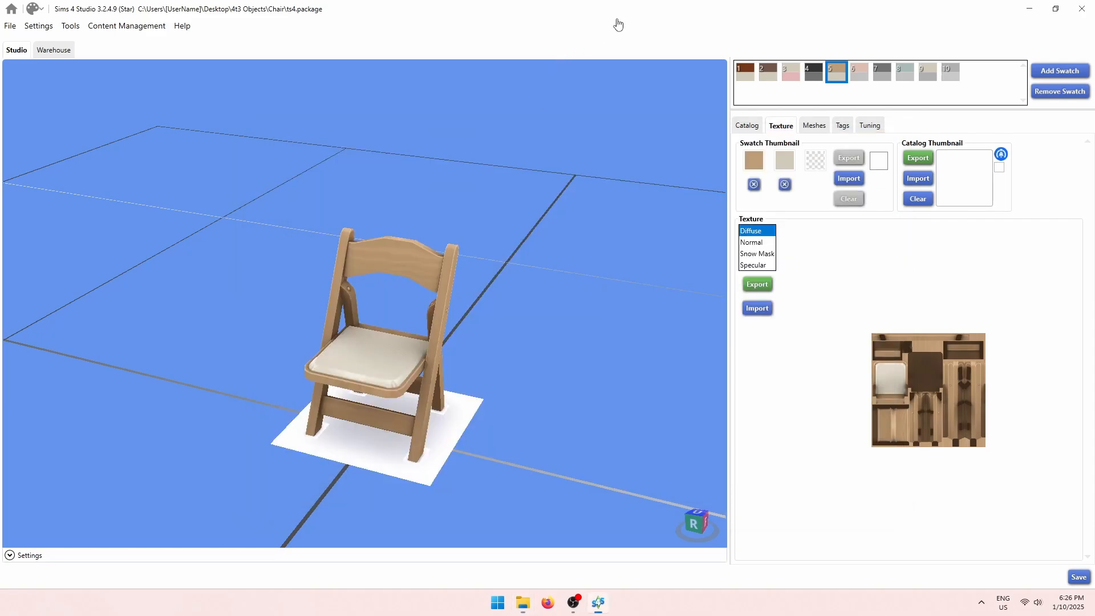
left_click(500, 602)
Start a new object project in TSR Workshop cloning the Sims 3 Chair dining patio plastic.
left_click(575, 365)
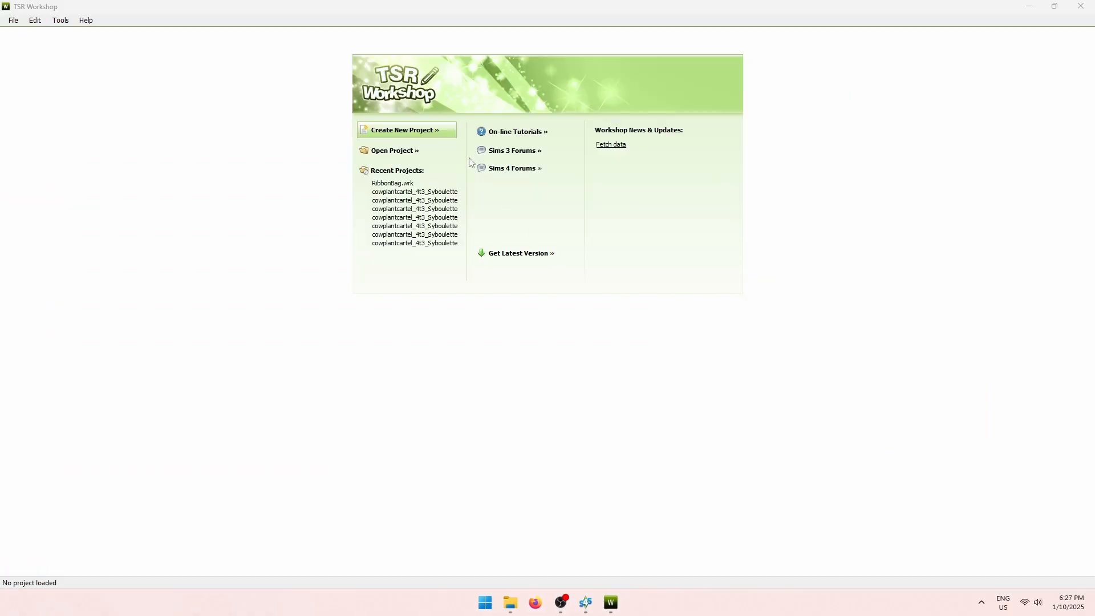
left_click(426, 134)
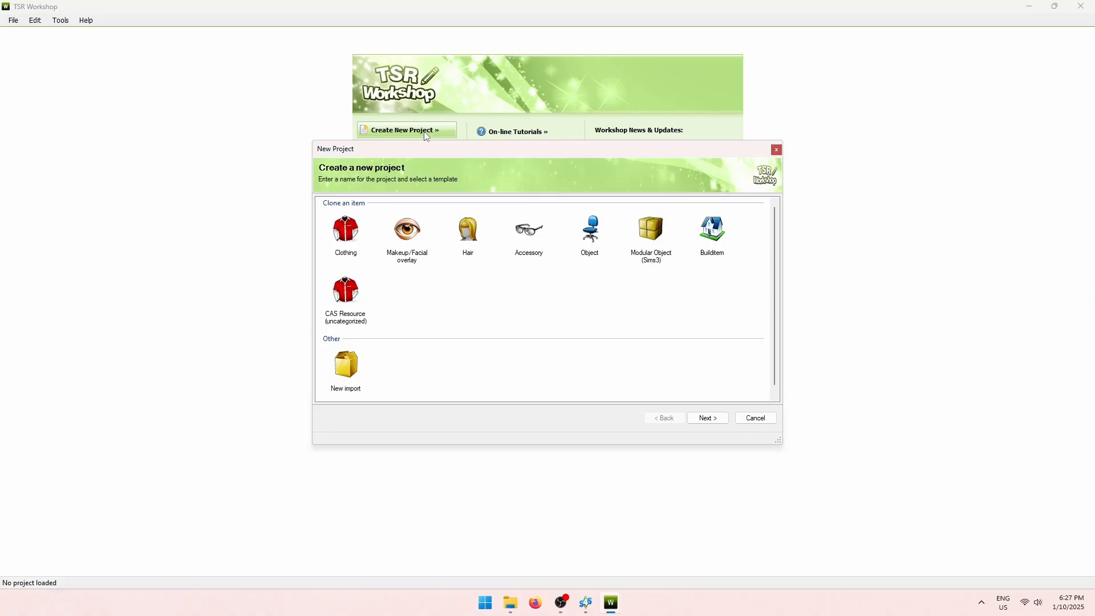
left_click(598, 231)
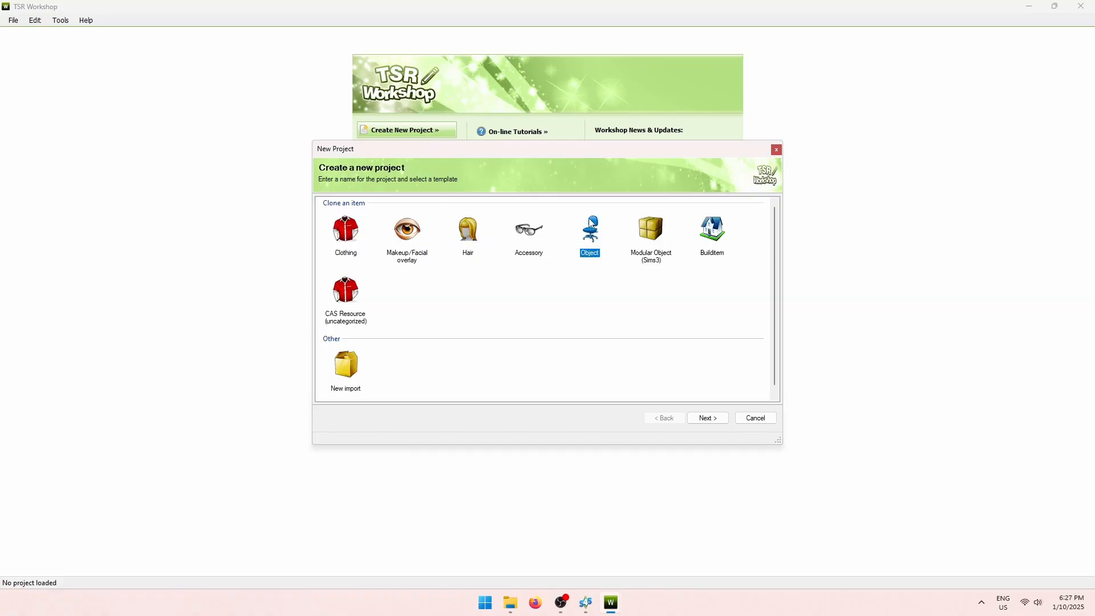
left_click(710, 421)
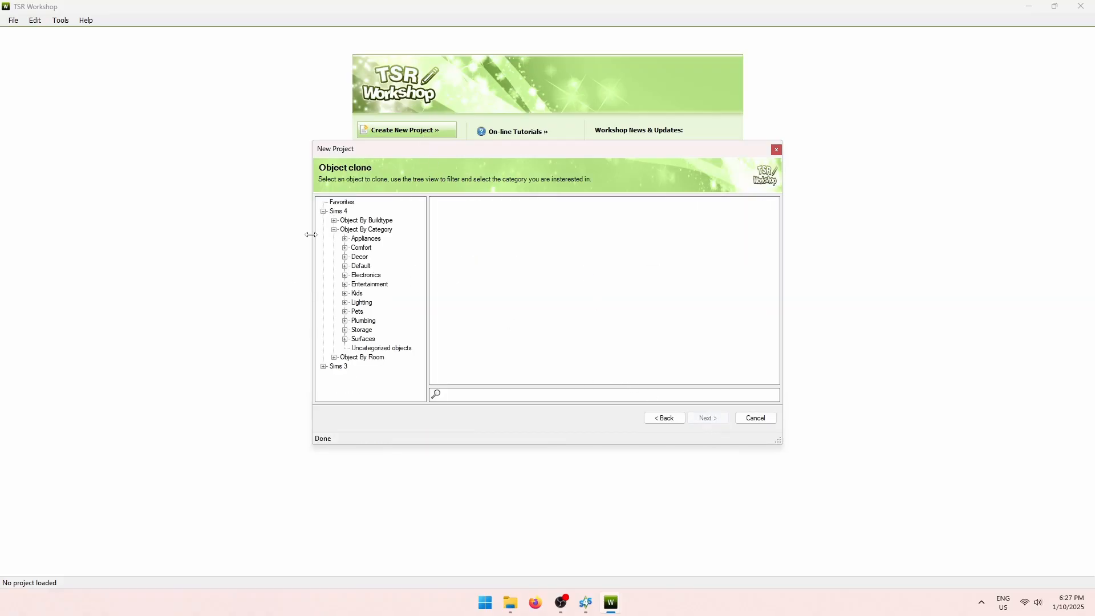
left_click(324, 212)
left_click(323, 220)
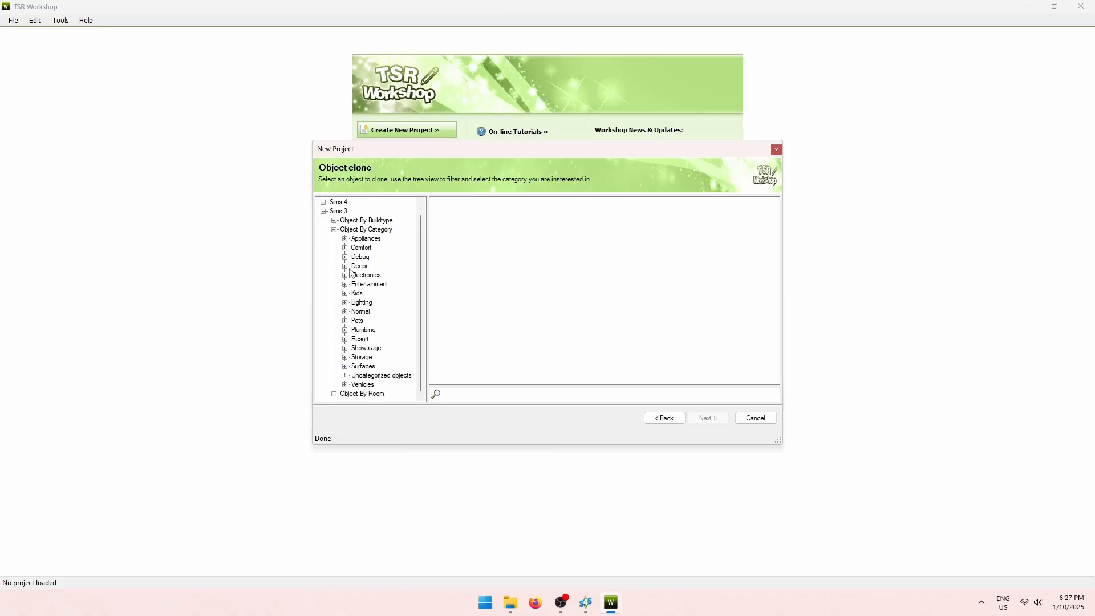
left_click(346, 249)
left_click(379, 275)
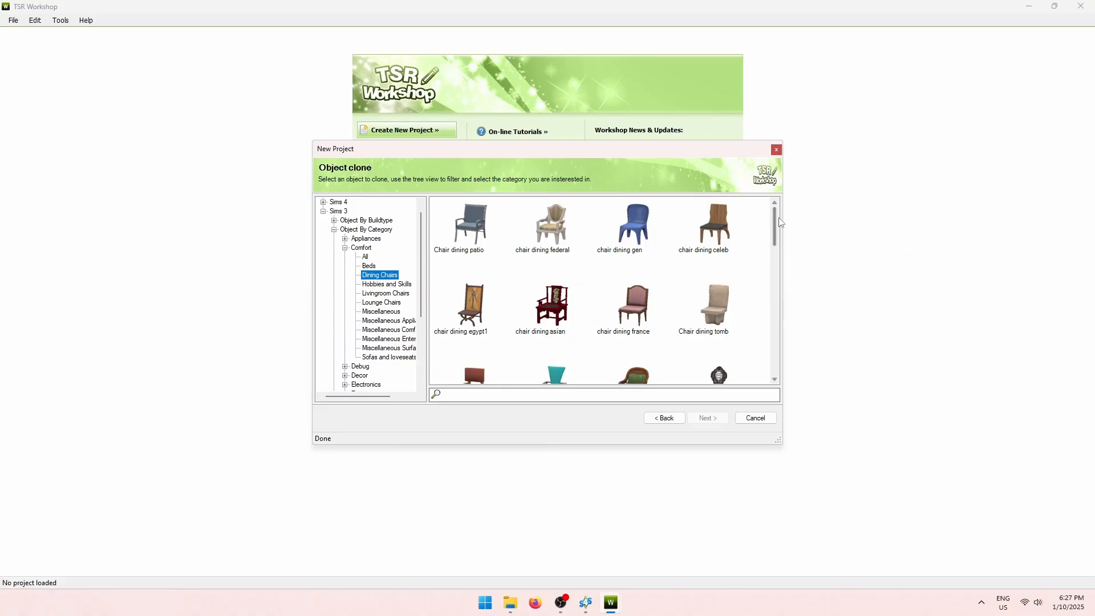
left_click_drag(776, 222, 788, 329)
left_click(640, 299)
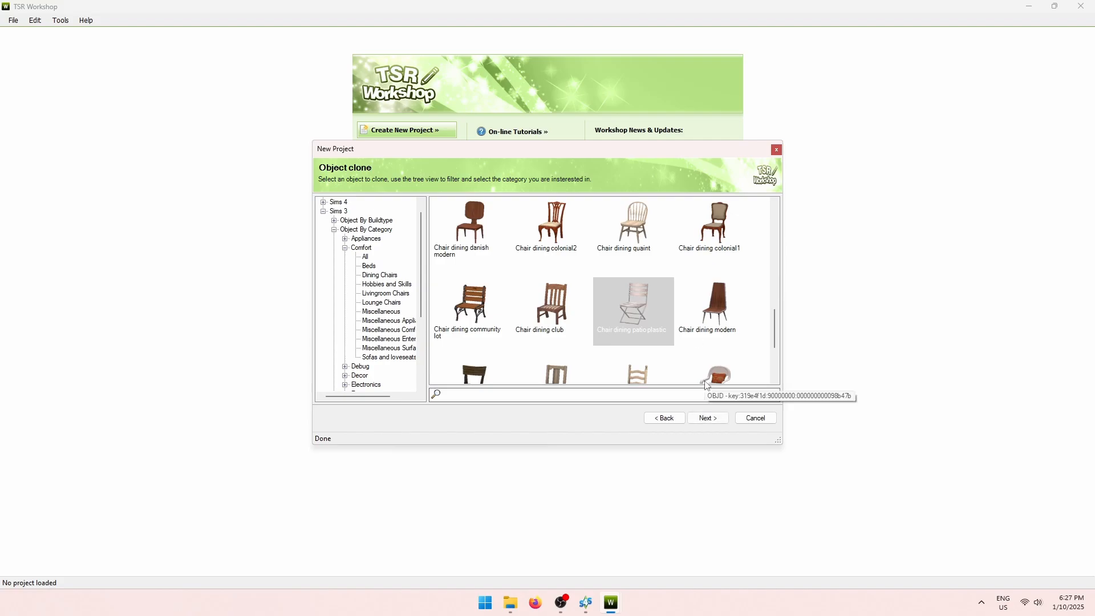
left_click(707, 419)
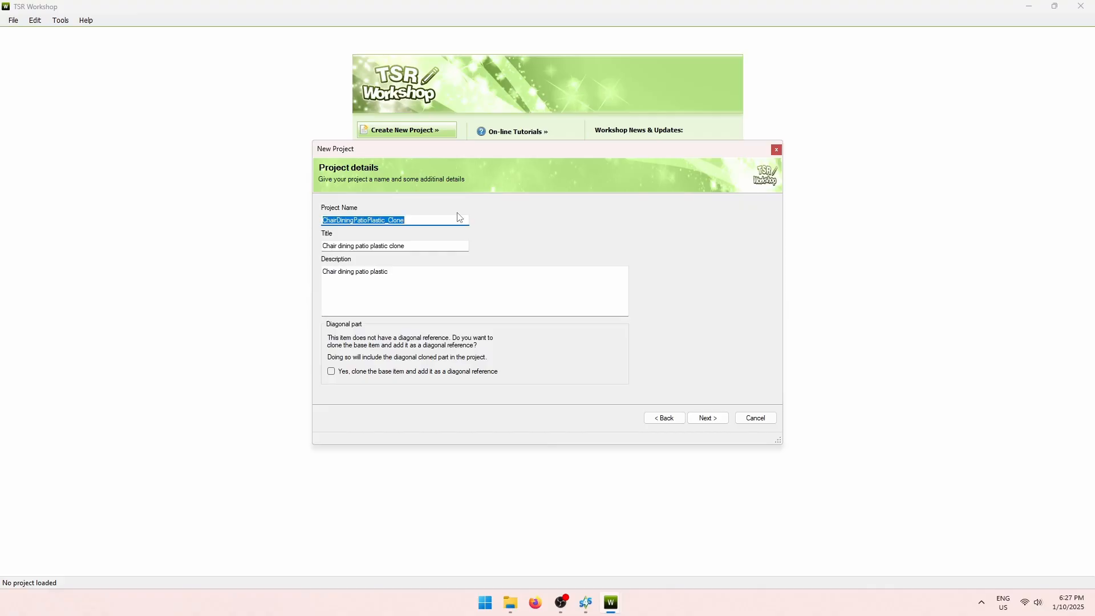
Name the project MWS_Chair, title it 'Adored Folding Chair | My Wedding Stories 4t3', add a description, and create it.
type("MWS_Chair")
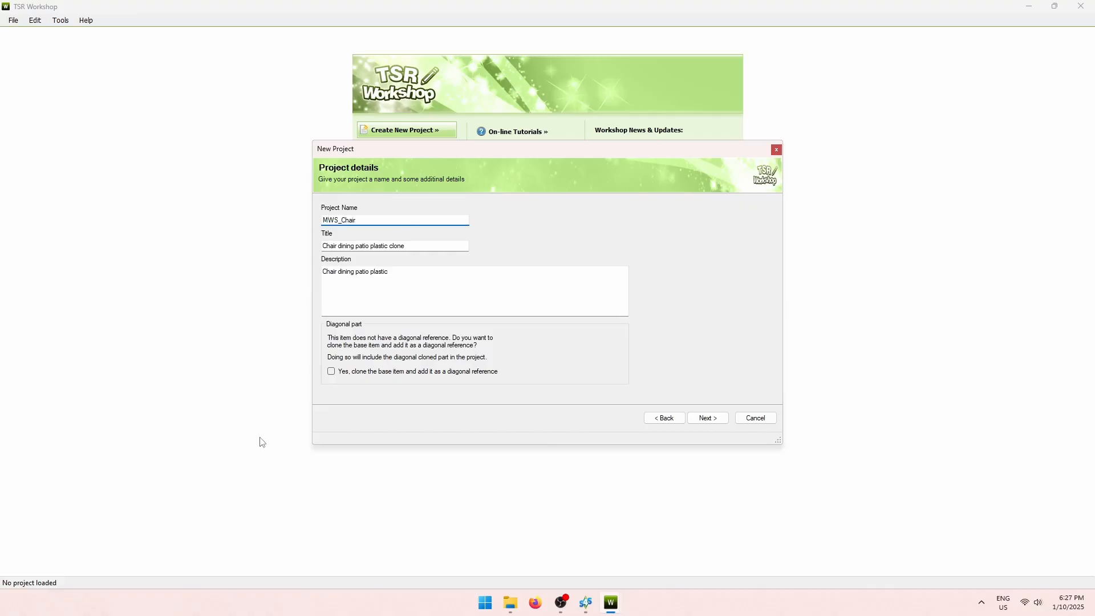
left_click(587, 602)
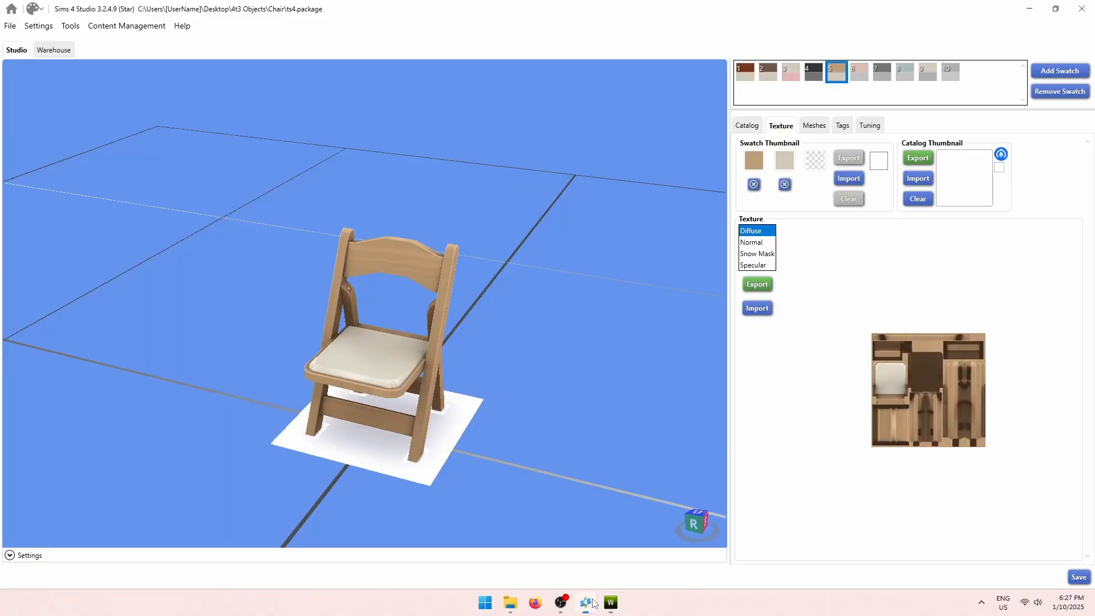
left_click(751, 127)
left_click_drag(822, 166, 676, 166)
key("ctrl+c")
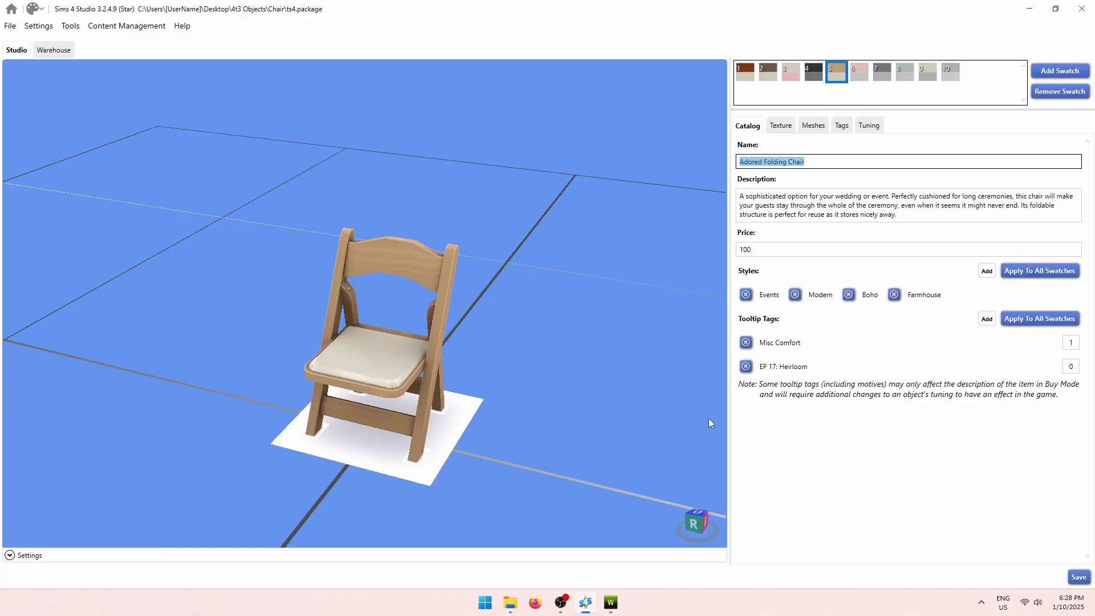
mouse_move(611, 602)
left_click(670, 539)
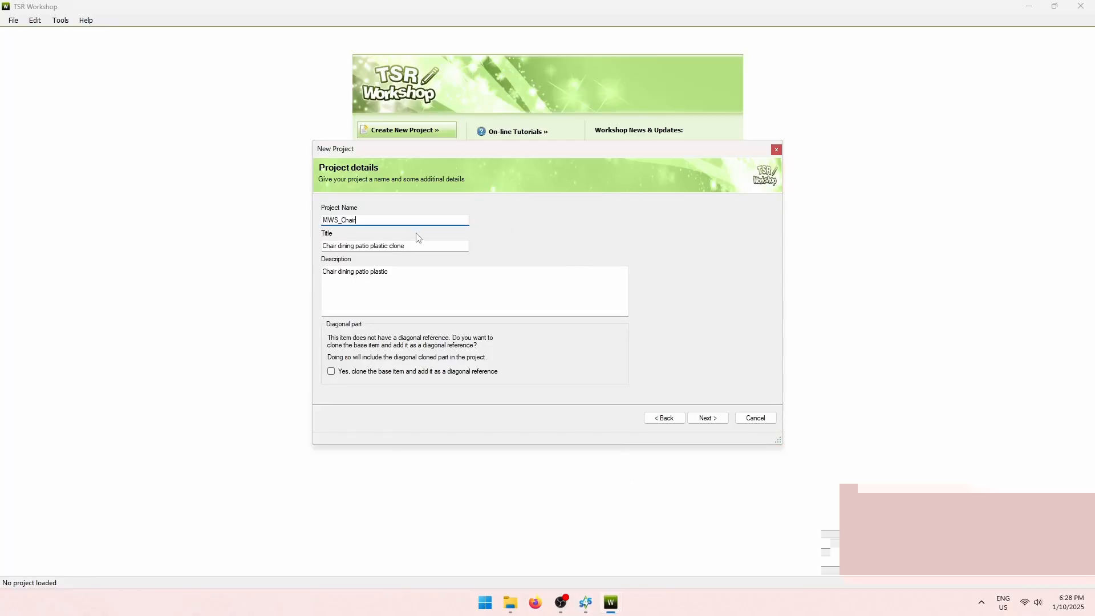
triple_click(419, 245)
key("ctrl+v")
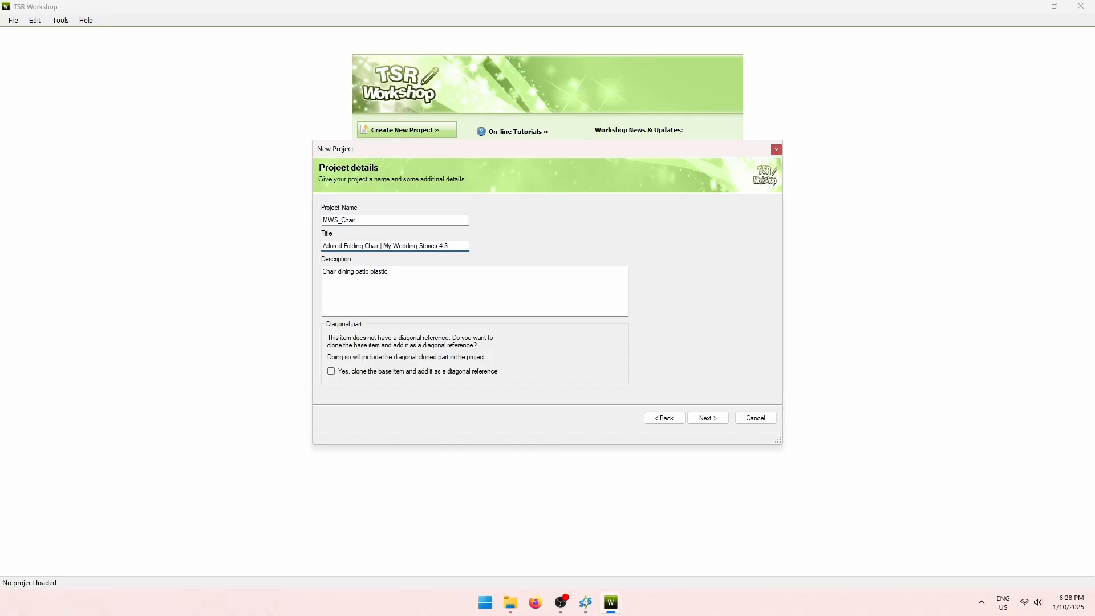
key("Tab")
type("Conv")
left_click(708, 421)
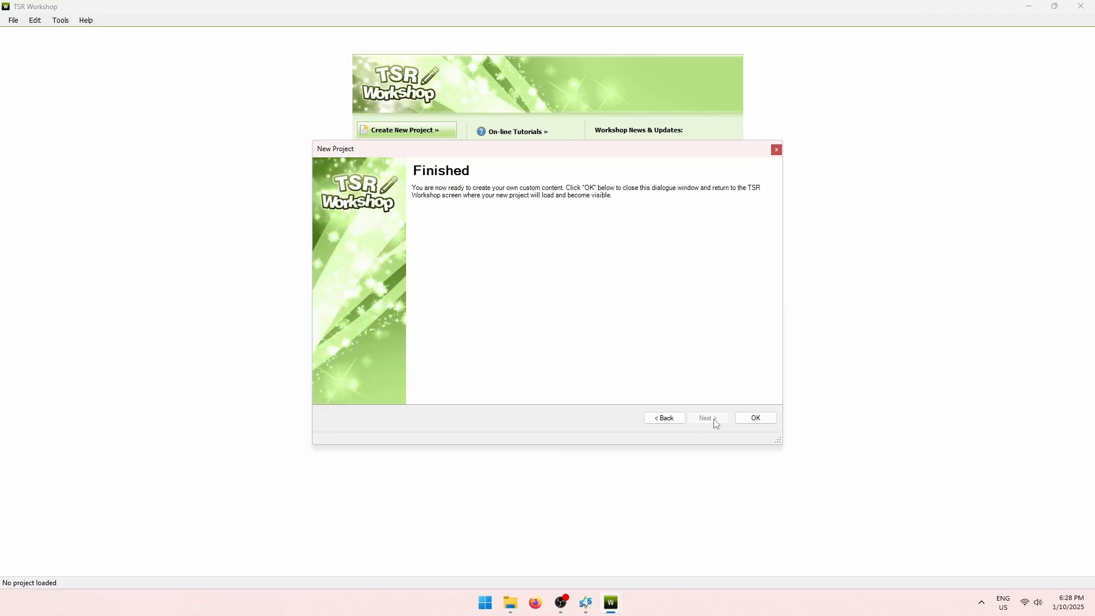
left_click(754, 418)
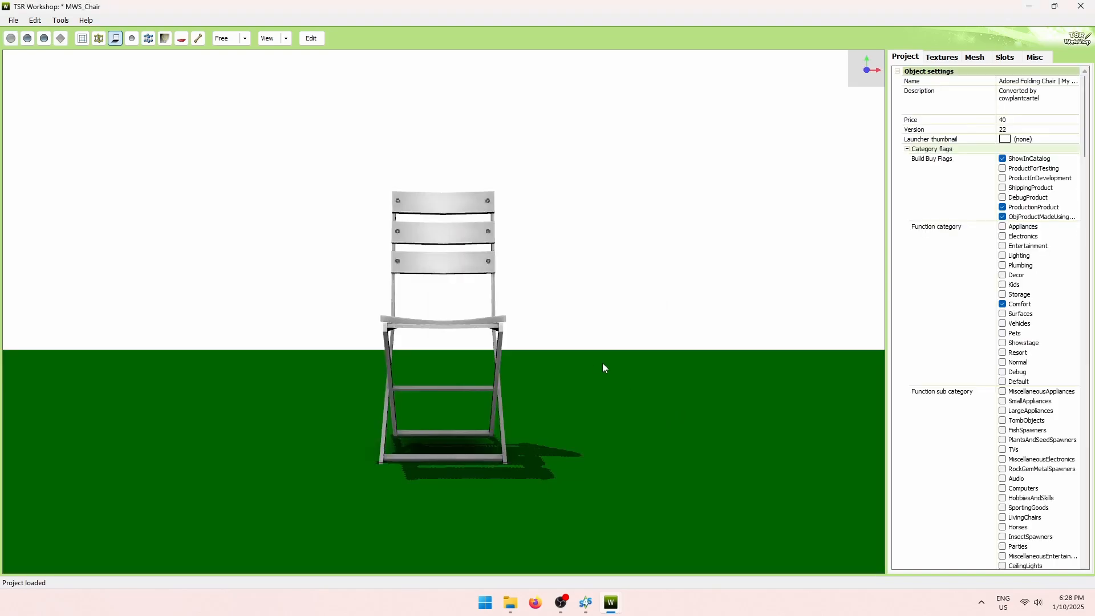
Set the MWS_Chair project's price to 100.
left_click_drag(603, 368, 539, 375)
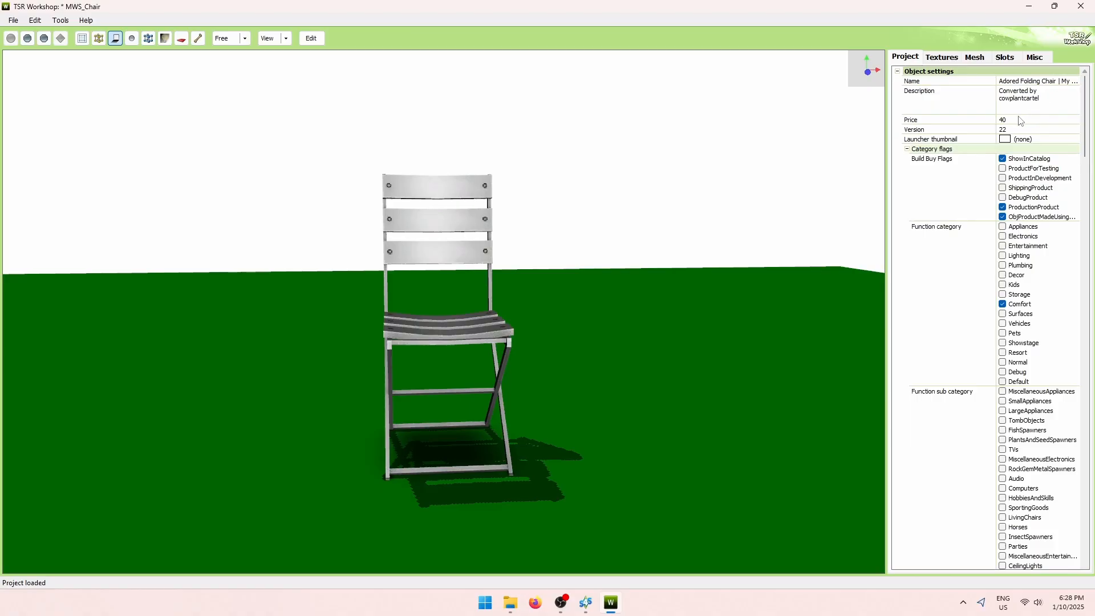
left_click(585, 603)
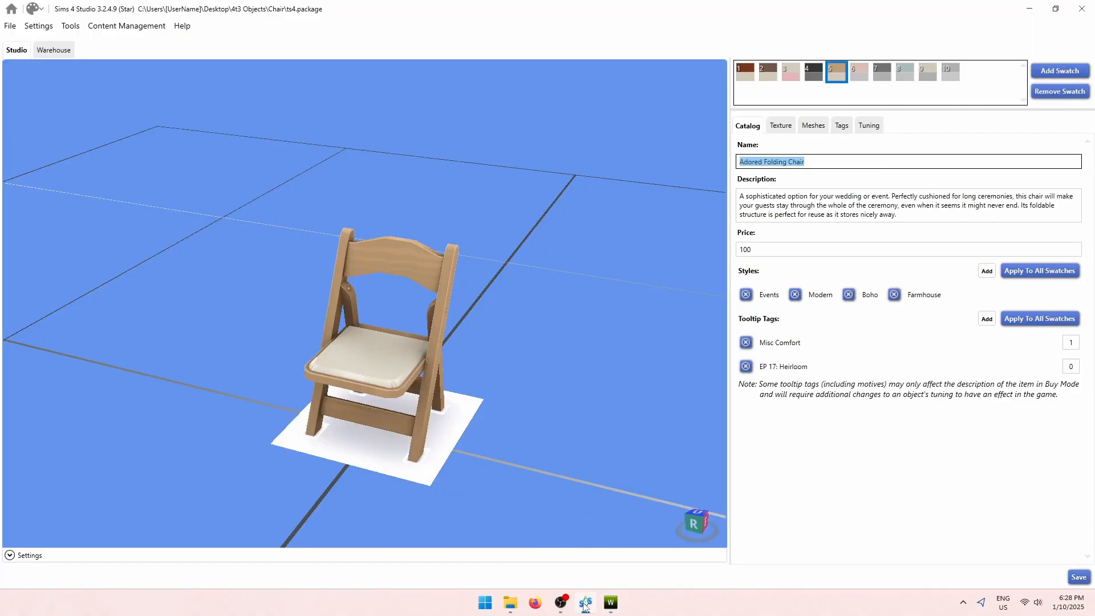
left_click(611, 603)
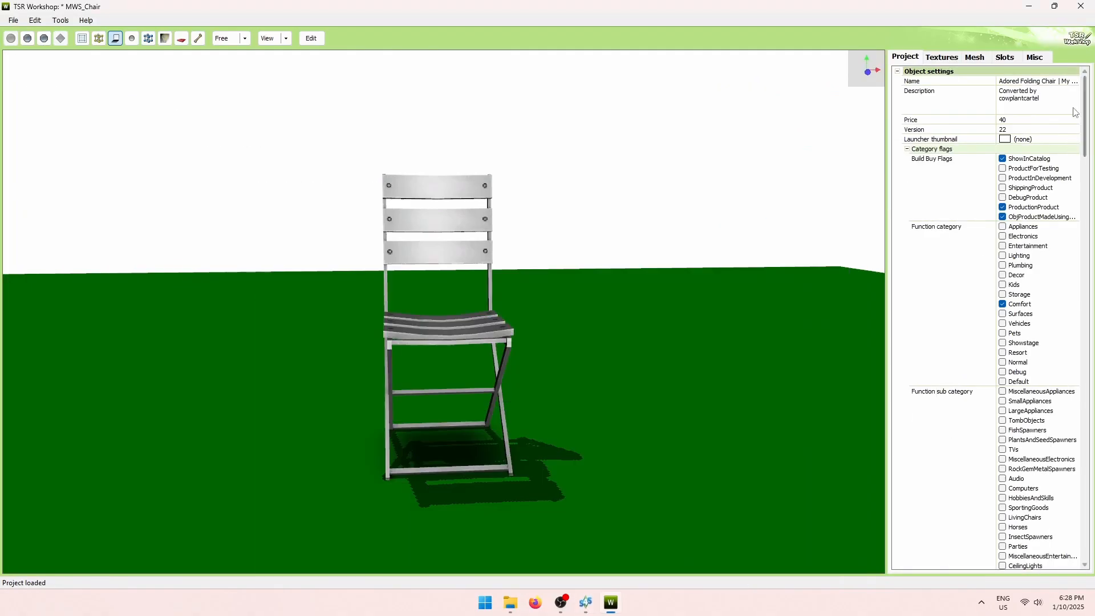
left_click(978, 122)
type("100")
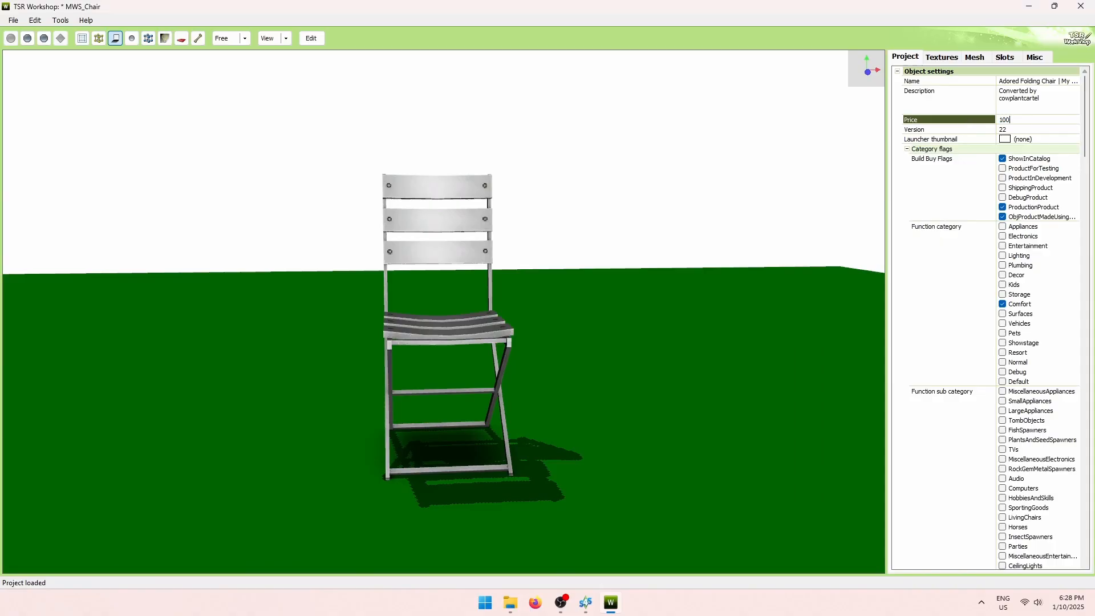
left_click(947, 209)
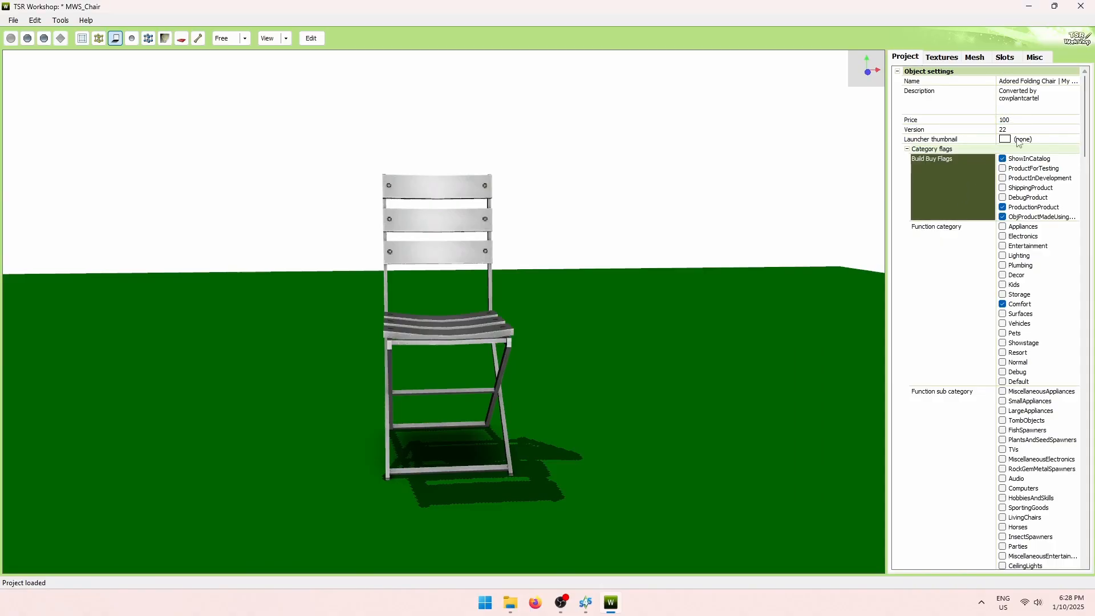
Review the chair's texture maps, then its mesh groups.
left_click_drag(1083, 112, 1094, 234)
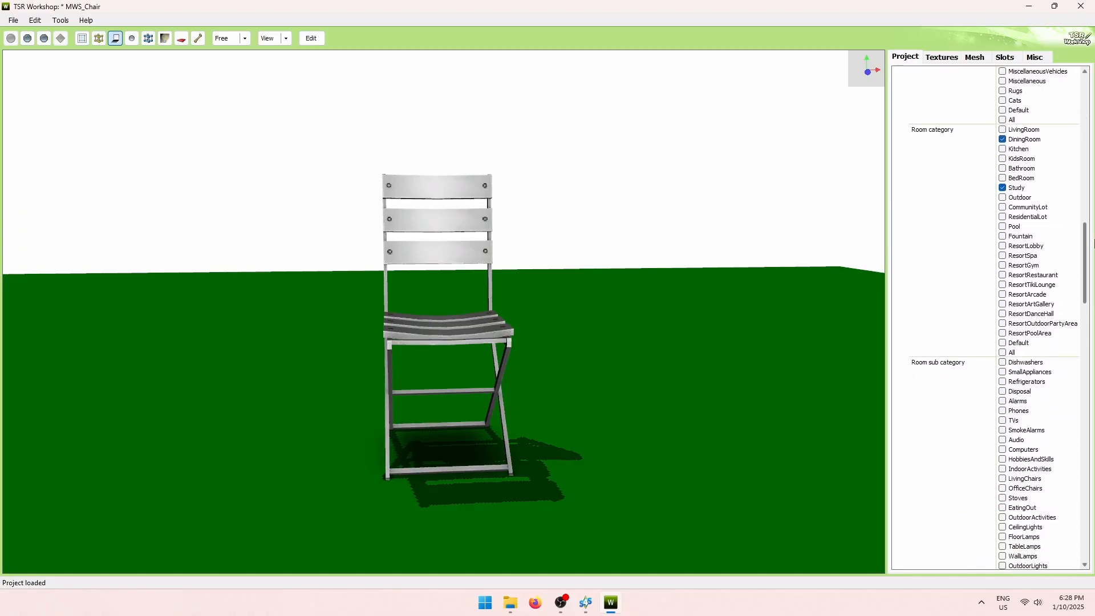
scroll(976, 121, "up", 15)
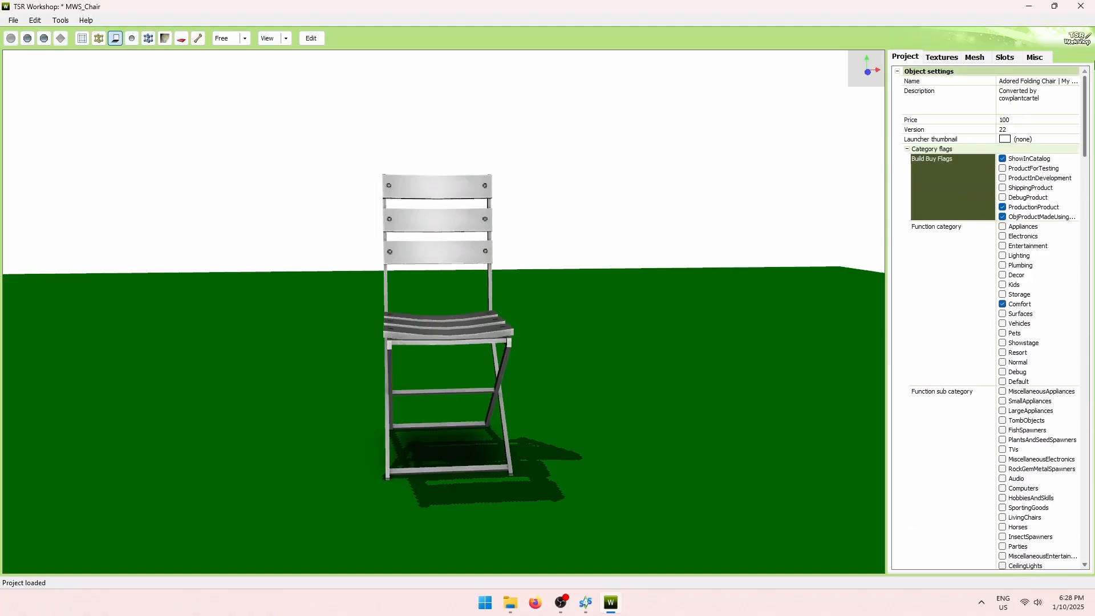
left_click(942, 57)
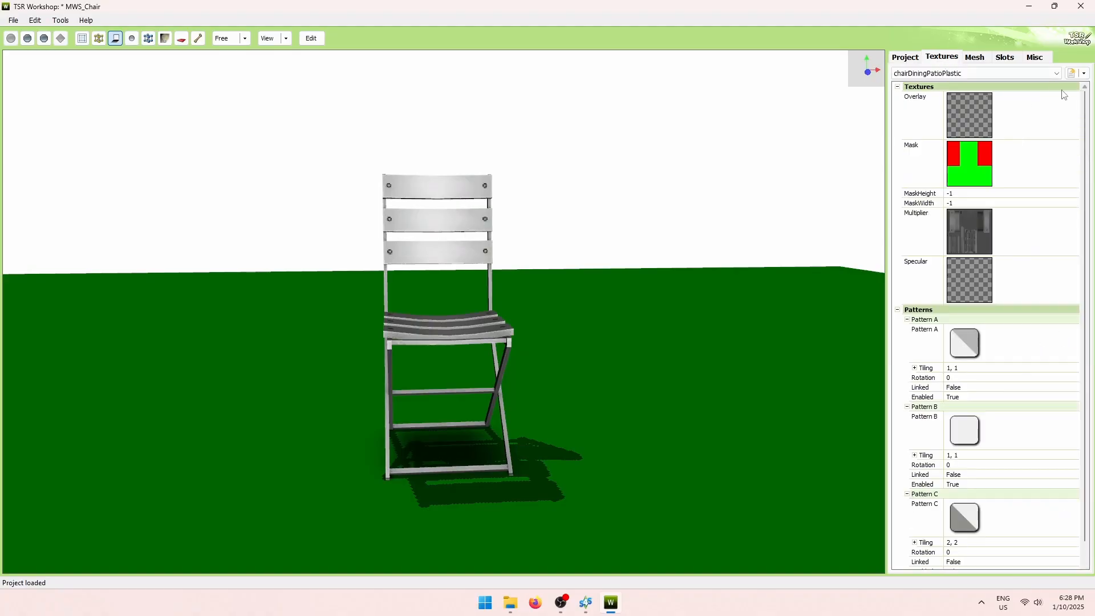
left_click(983, 59)
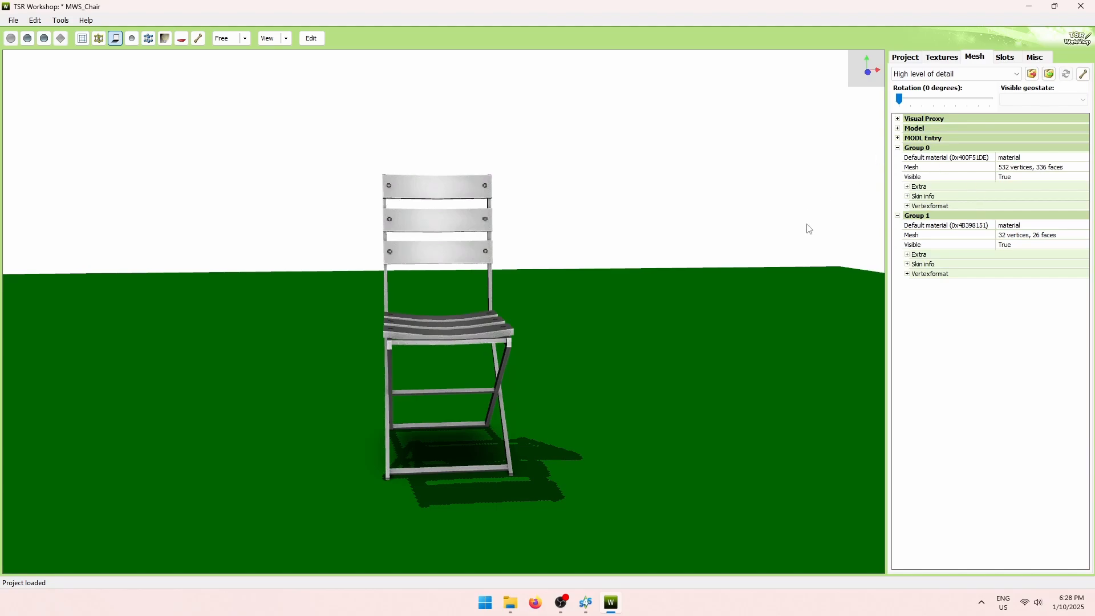
left_click_drag(623, 252, 738, 242)
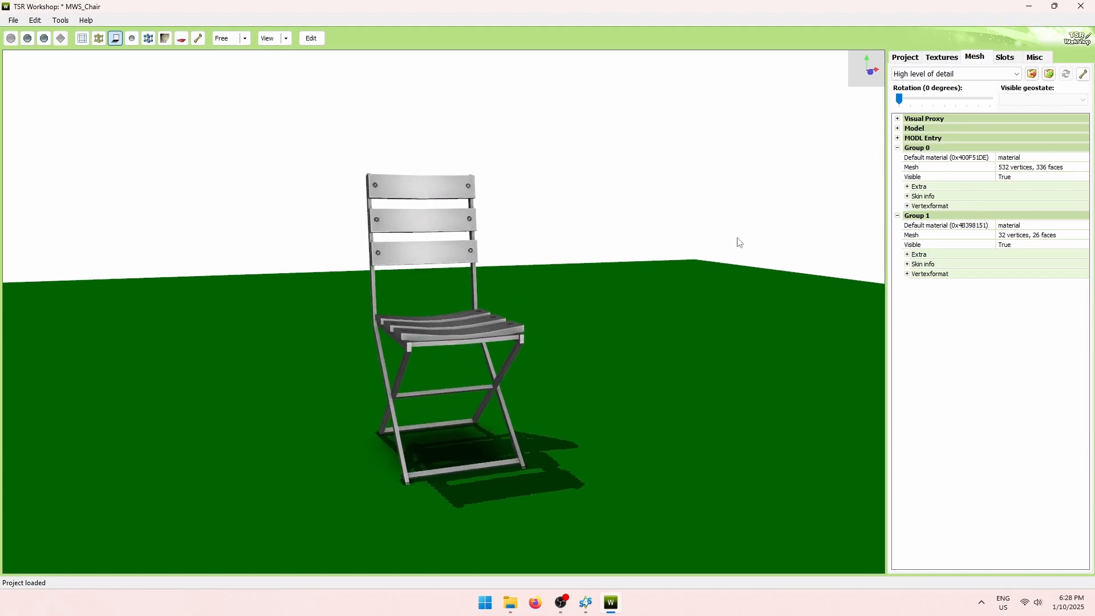
Export the high-detail chair mesh as ts3_lod0.wso into 4t3 Objects > Chair.
left_click(1033, 75)
left_click(346, 47)
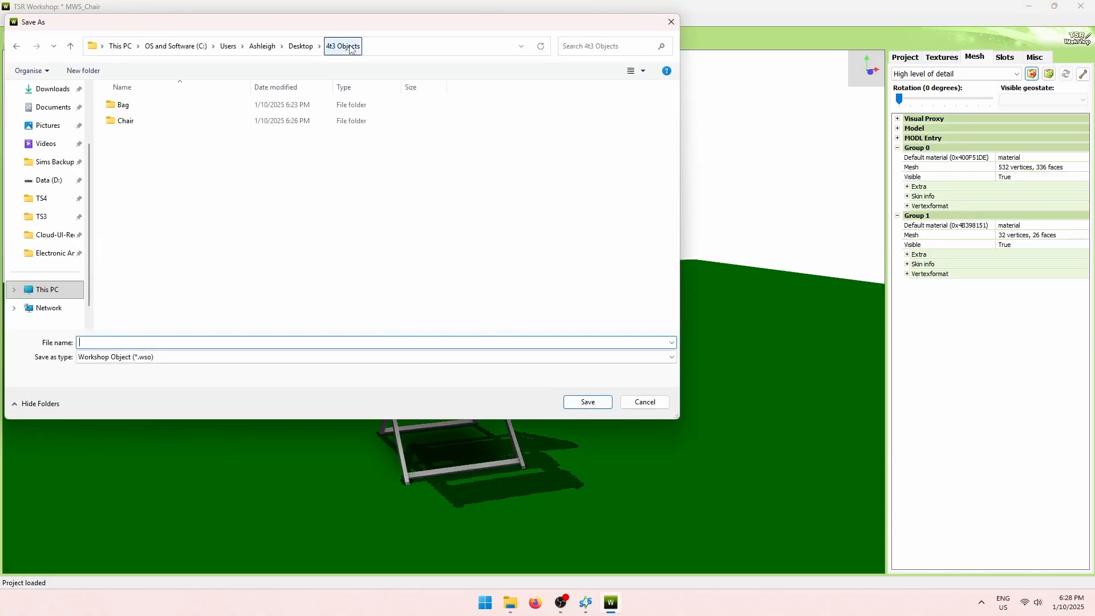
double_click(171, 121)
left_click(175, 342)
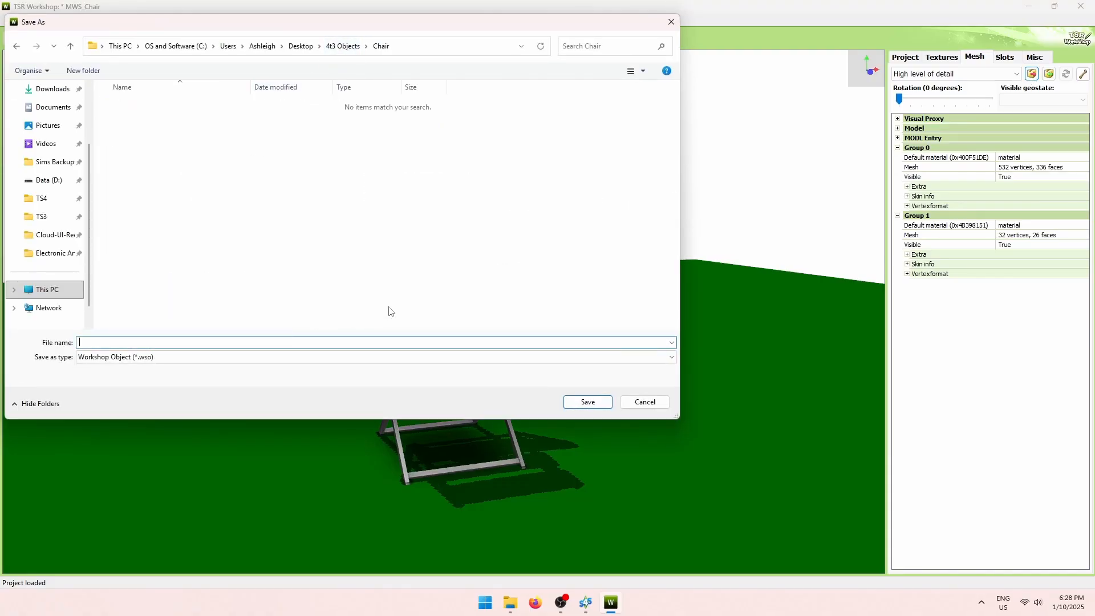
type("ts4")
type("3")
left_click(588, 402)
left_click(577, 342)
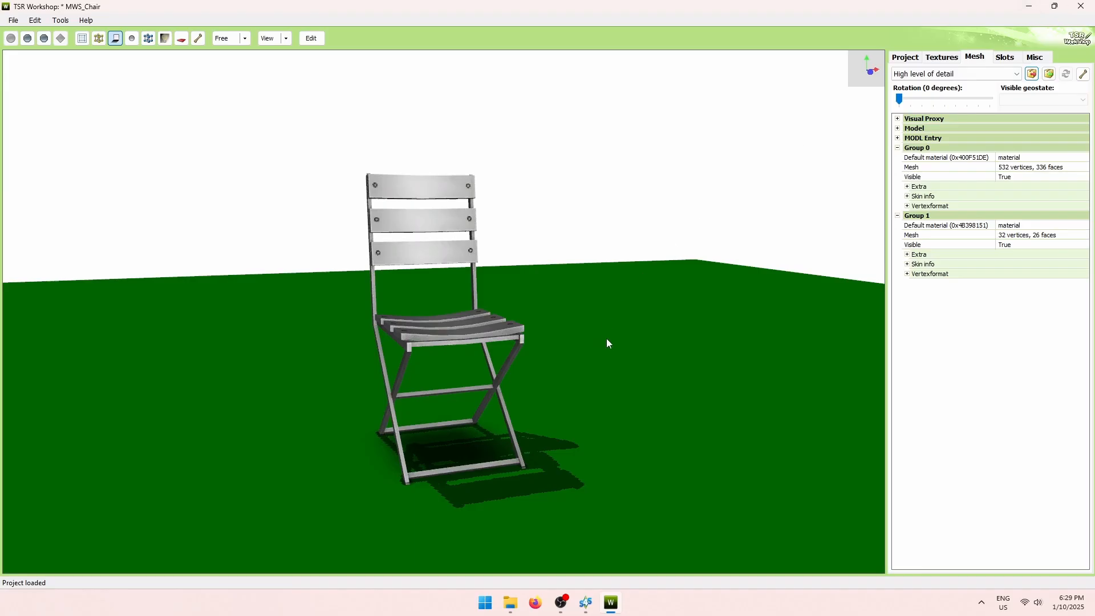
mouse_move(579, 340)
left_mouse_down()
mouse_move(716, 325)
mouse_move(596, 336)
left_mouse_up()
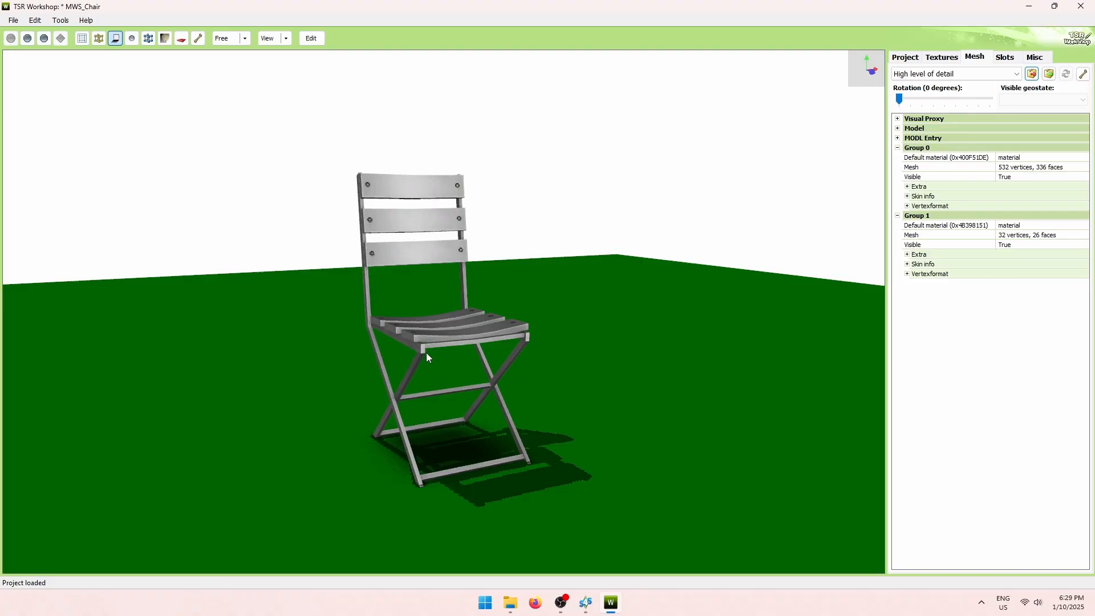
Minimise TSR Workshop and launch MilkShape 3D from the Start menu.
left_click(1028, 7)
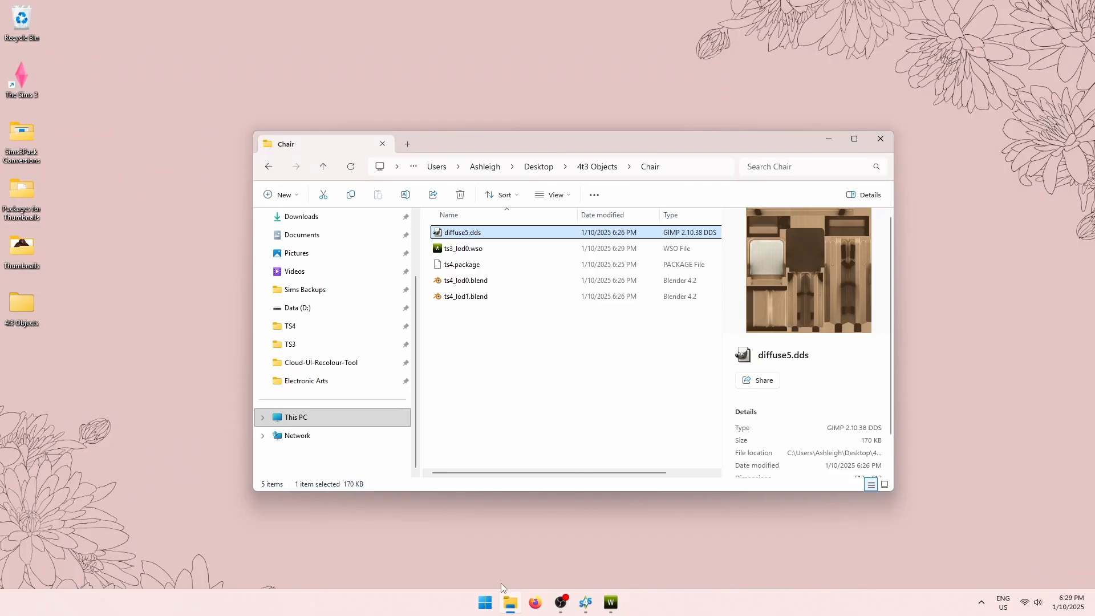
left_click(487, 603)
left_click(630, 432)
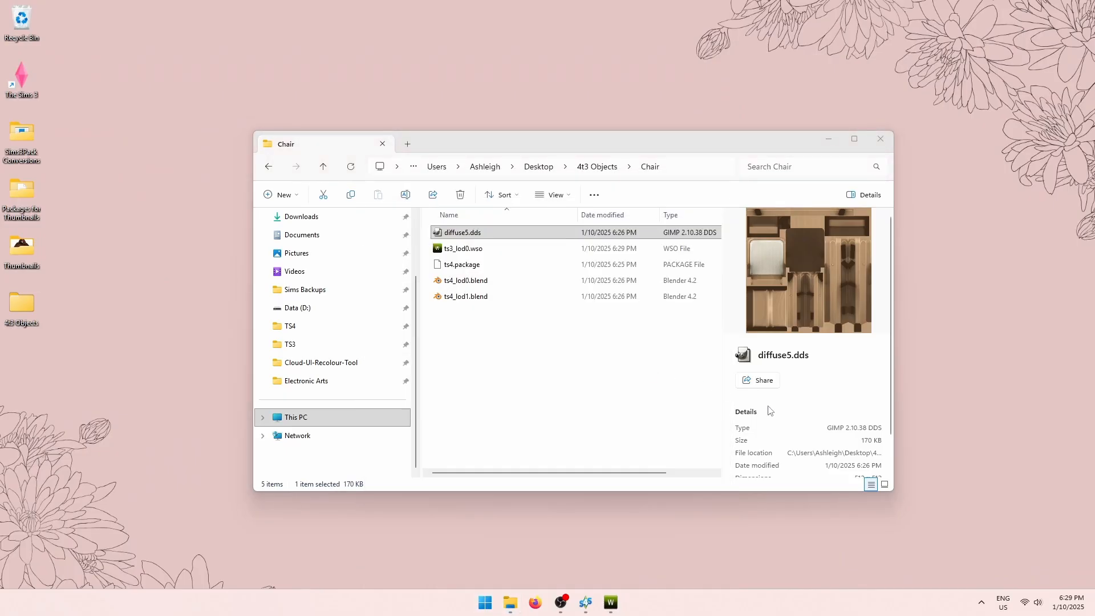
Import Chair\ts3_lod0.wso as a TSRW object and review its mesh groups and joints.
left_click(9, 19)
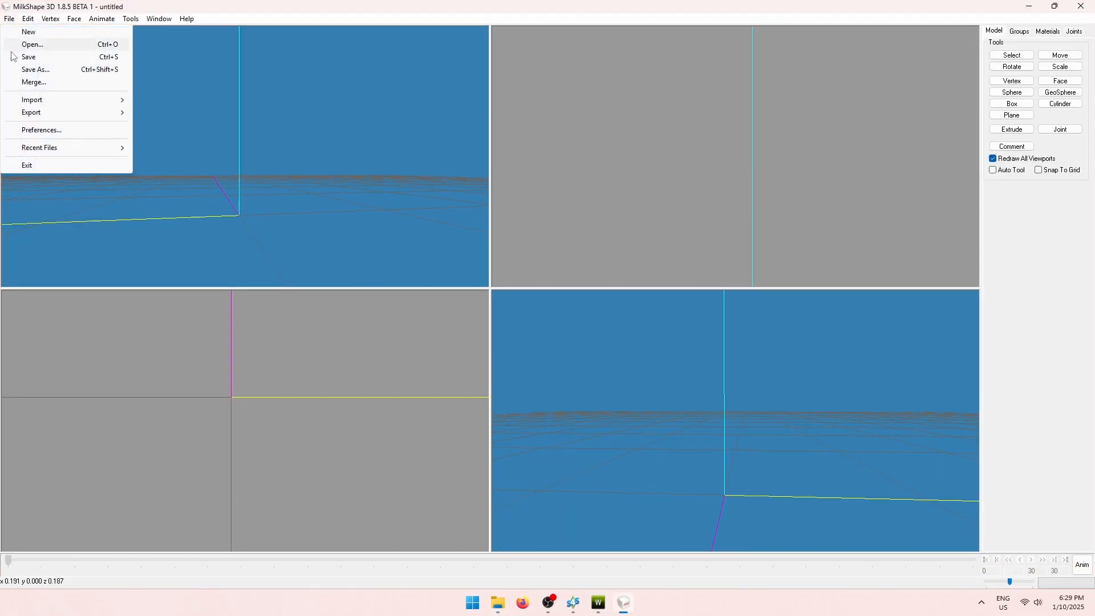
mouse_move(25, 99)
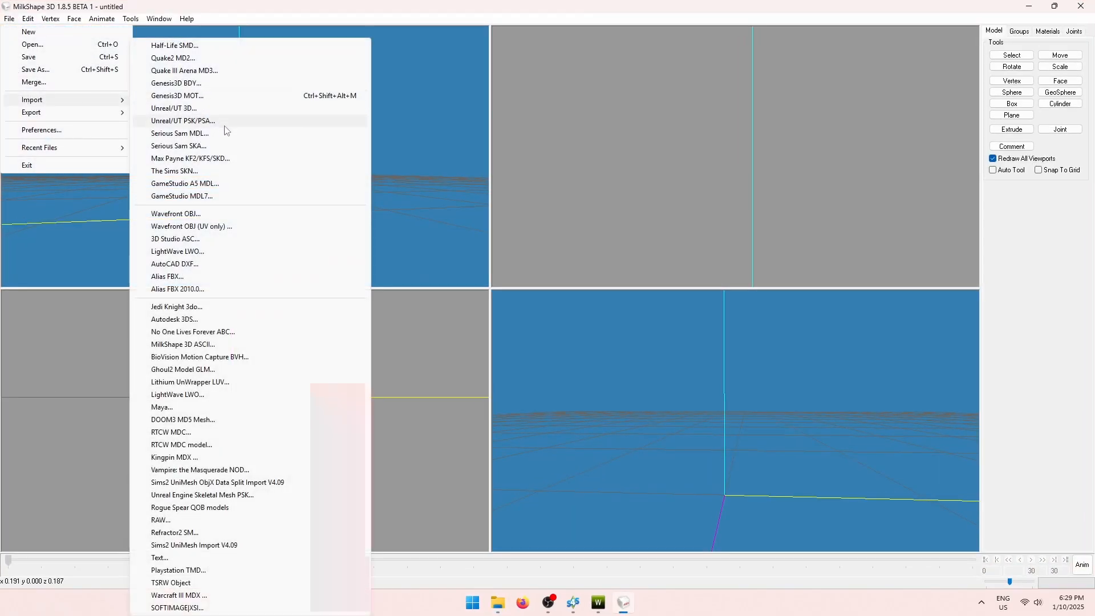
left_click(187, 587)
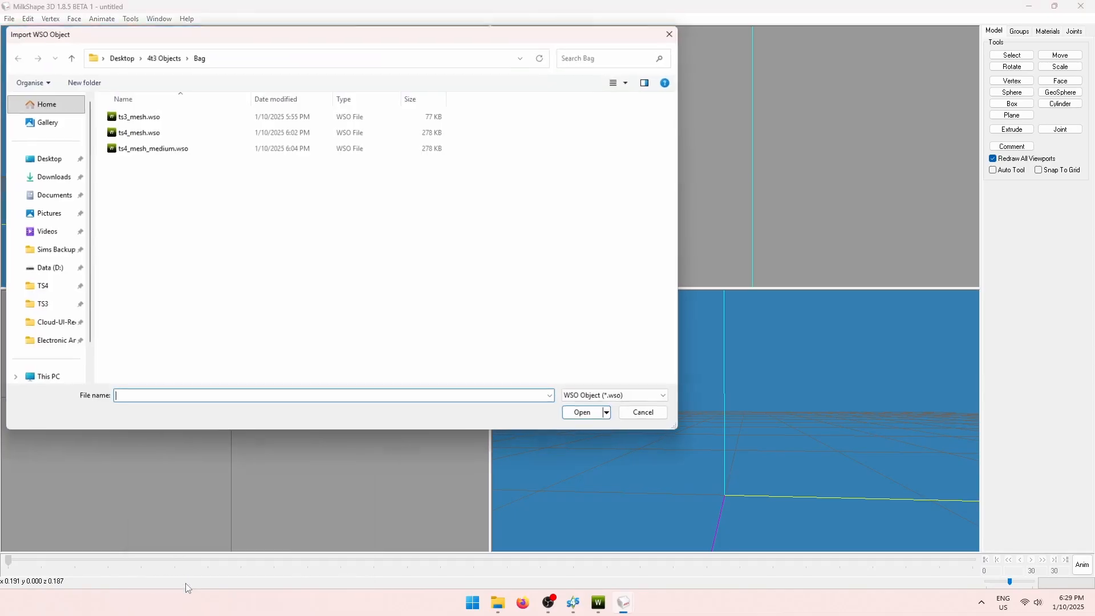
left_click(164, 58)
double_click(130, 132)
double_click(144, 115)
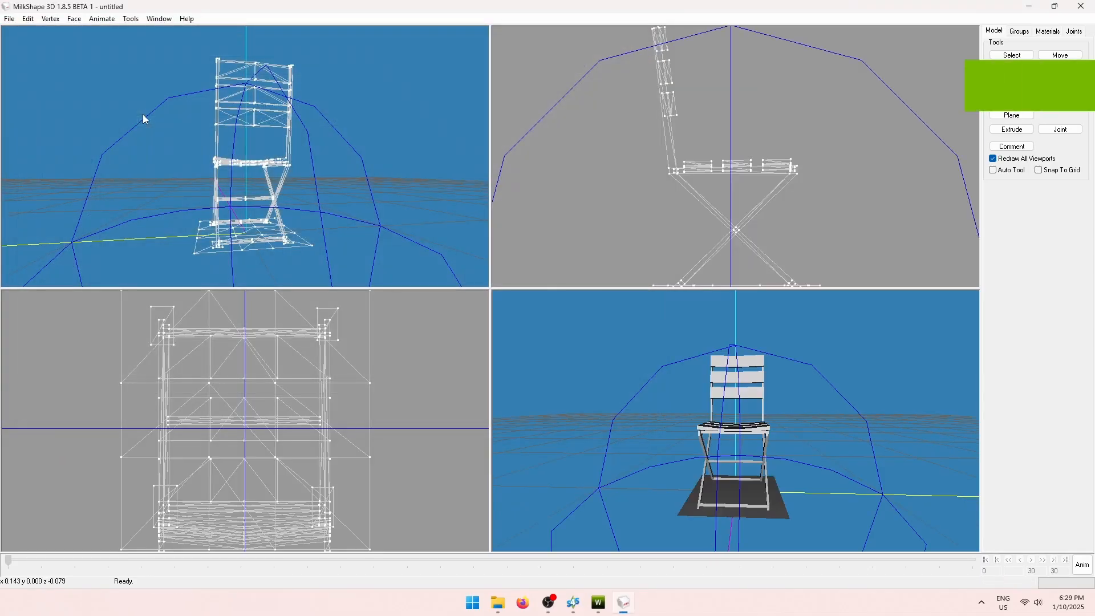
left_click_drag(382, 262, 420, 200)
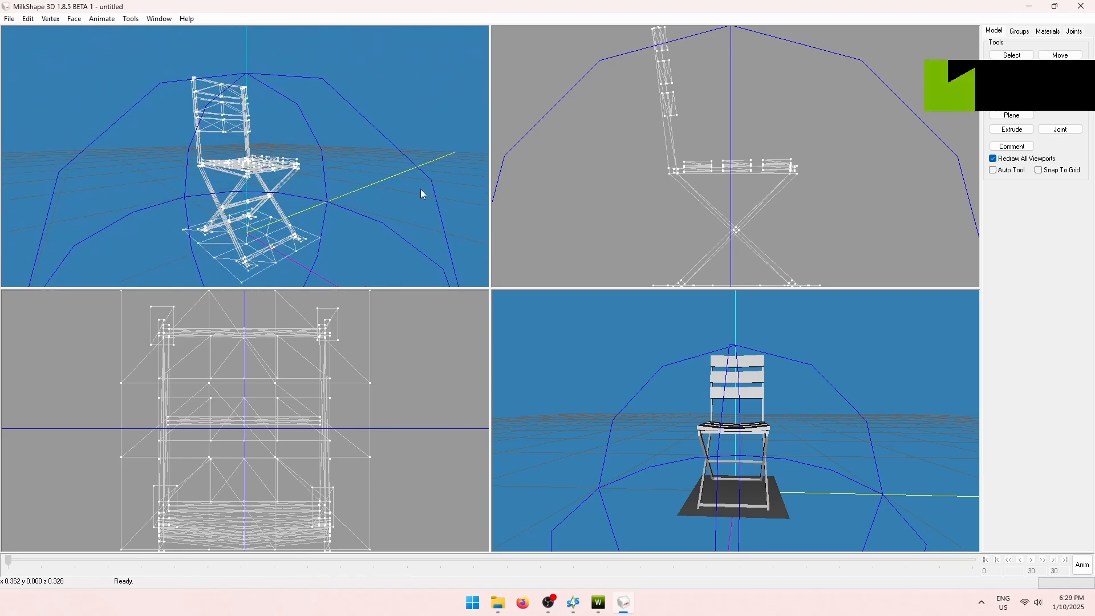
left_click(1027, 32)
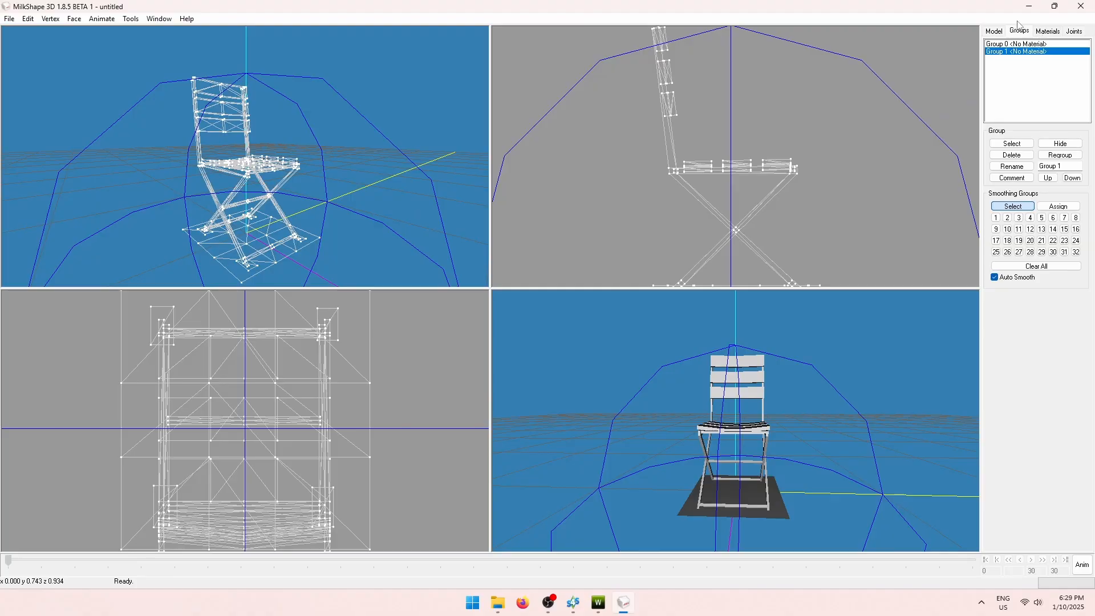
left_click(1075, 32)
left_click(1020, 34)
Export the model as Wavefront OBJ ts3_lod0 into the Chair folder, then minimise MilkShape.
left_click(9, 20)
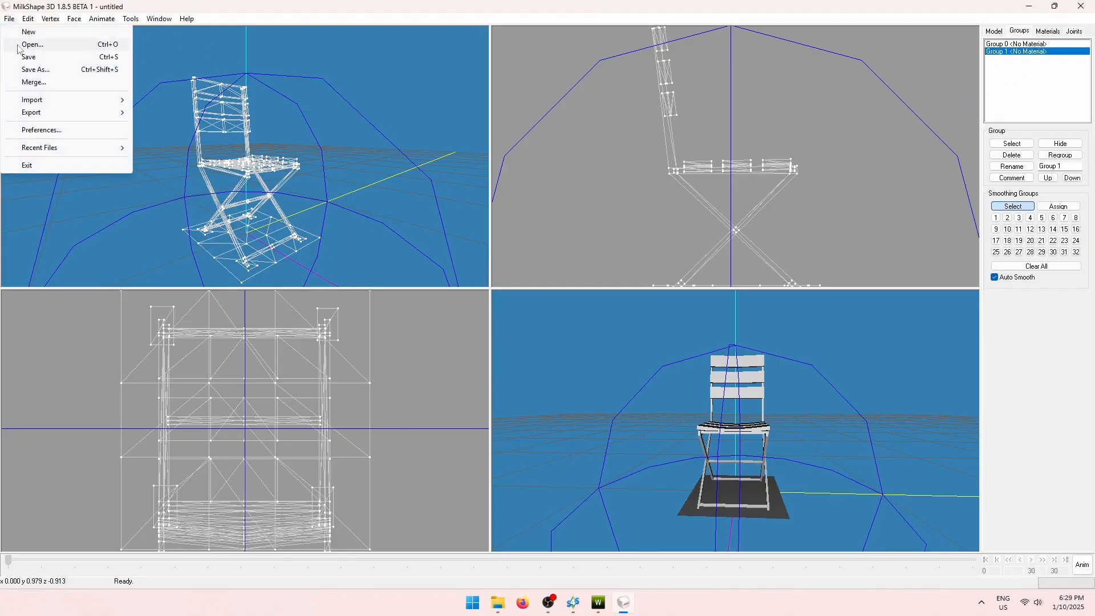
mouse_move(40, 113)
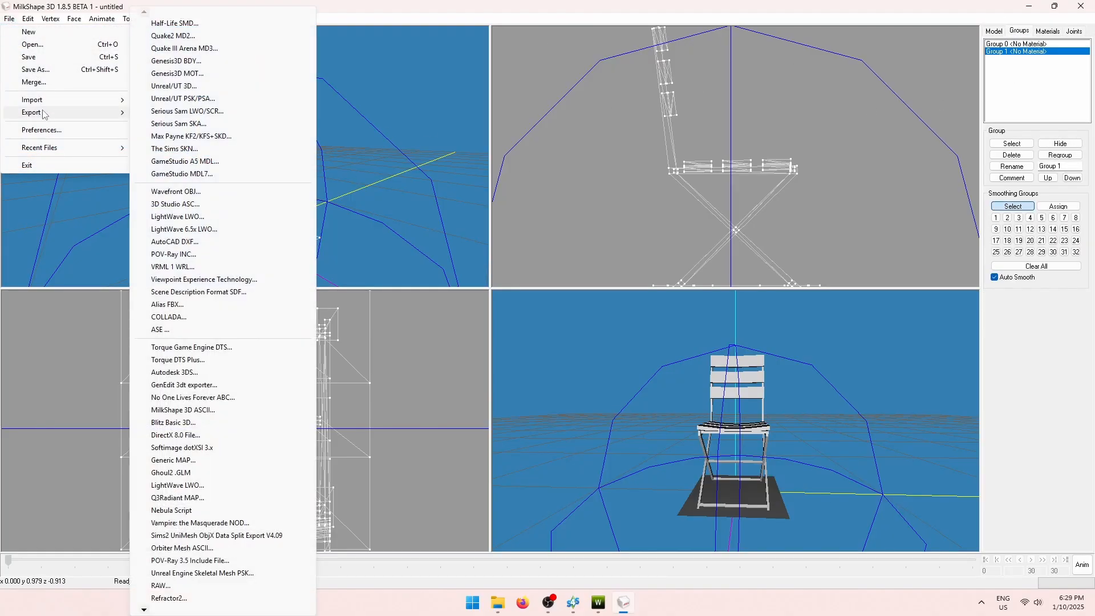
left_click(206, 197)
left_click(126, 354)
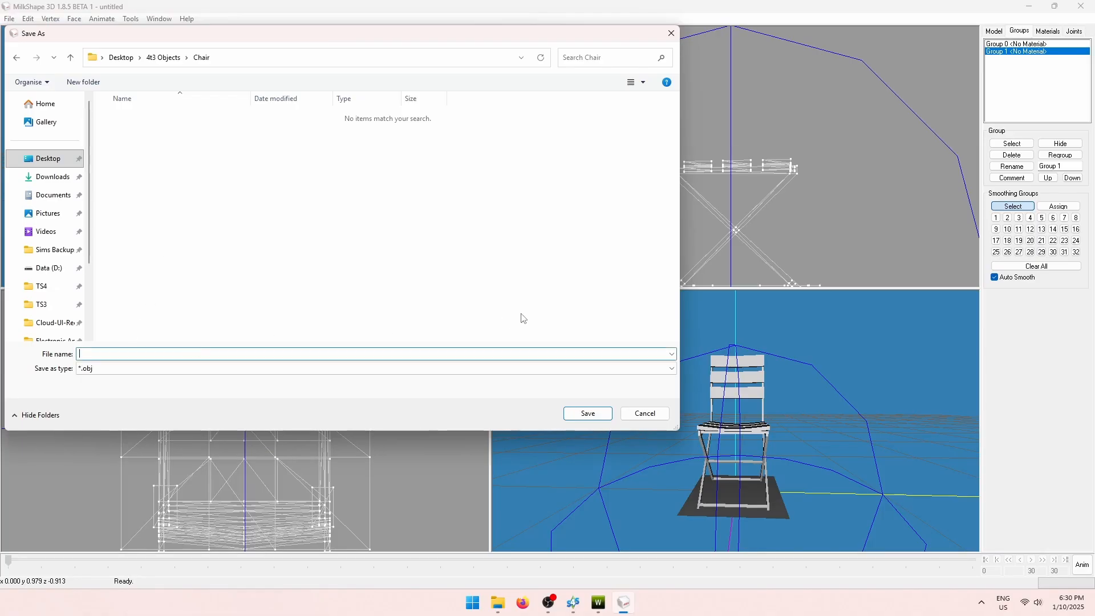
type("ts3_lod0")
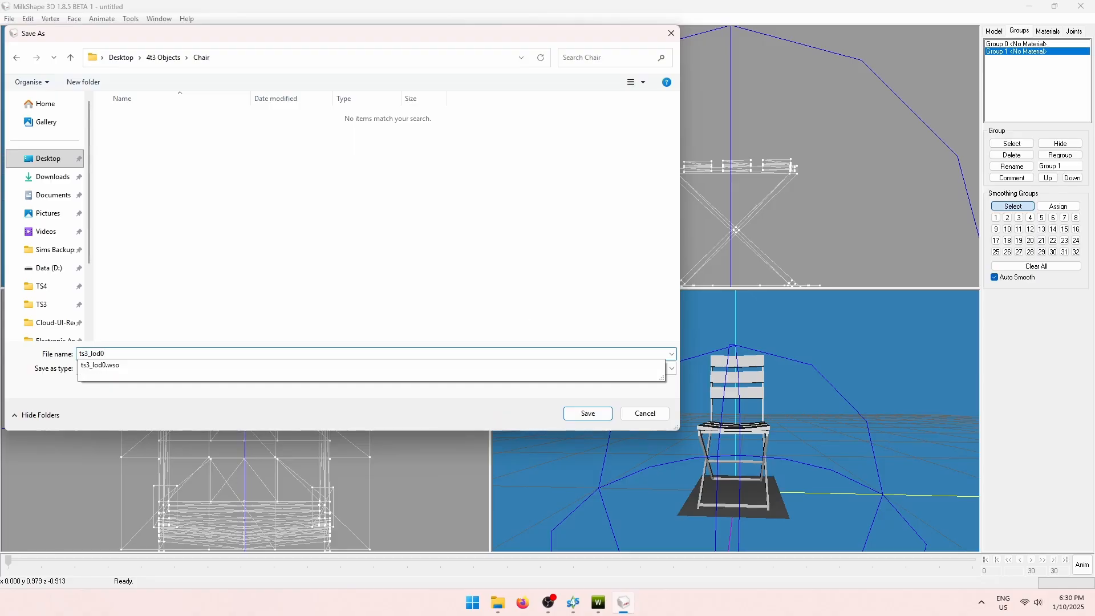
left_click(531, 307)
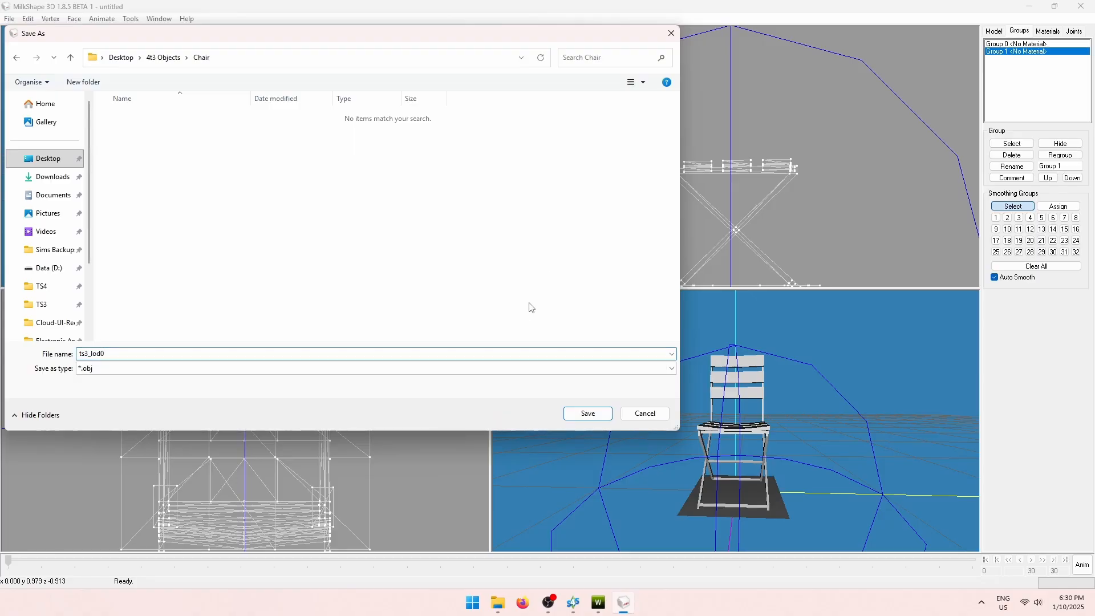
left_click(575, 414)
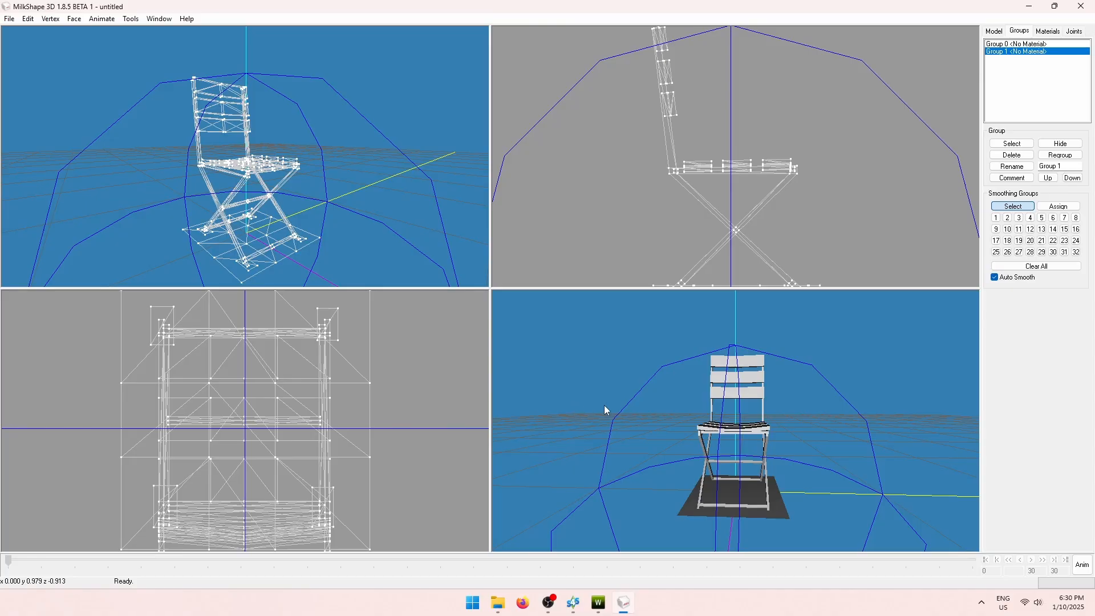
left_click(1030, 7)
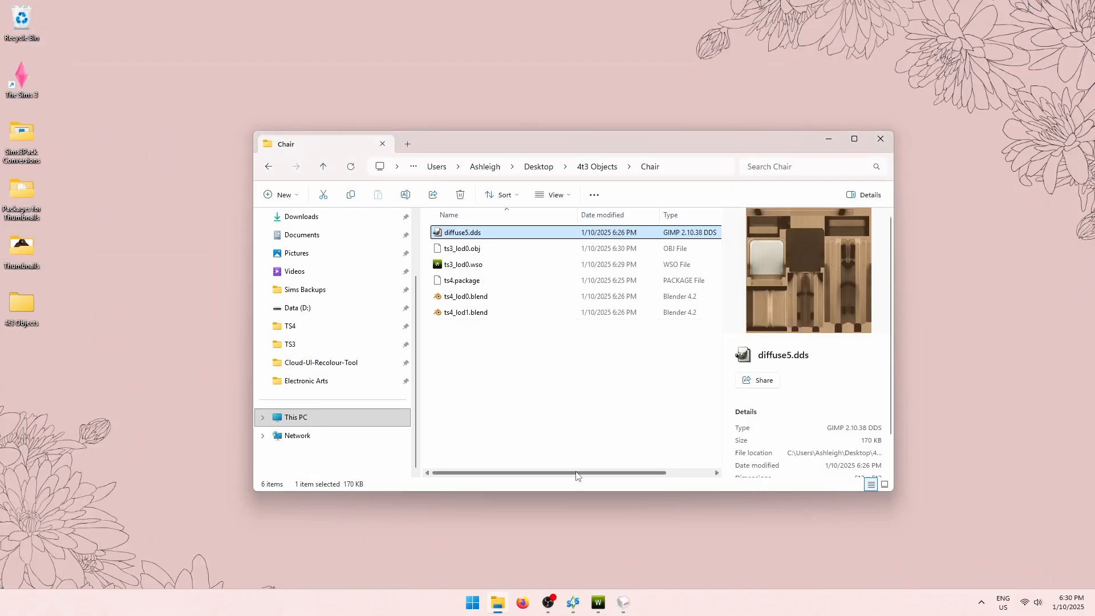
Open ts4_lod0.blend in Blender and look over the two TS4 chair meshes.
left_click(458, 297)
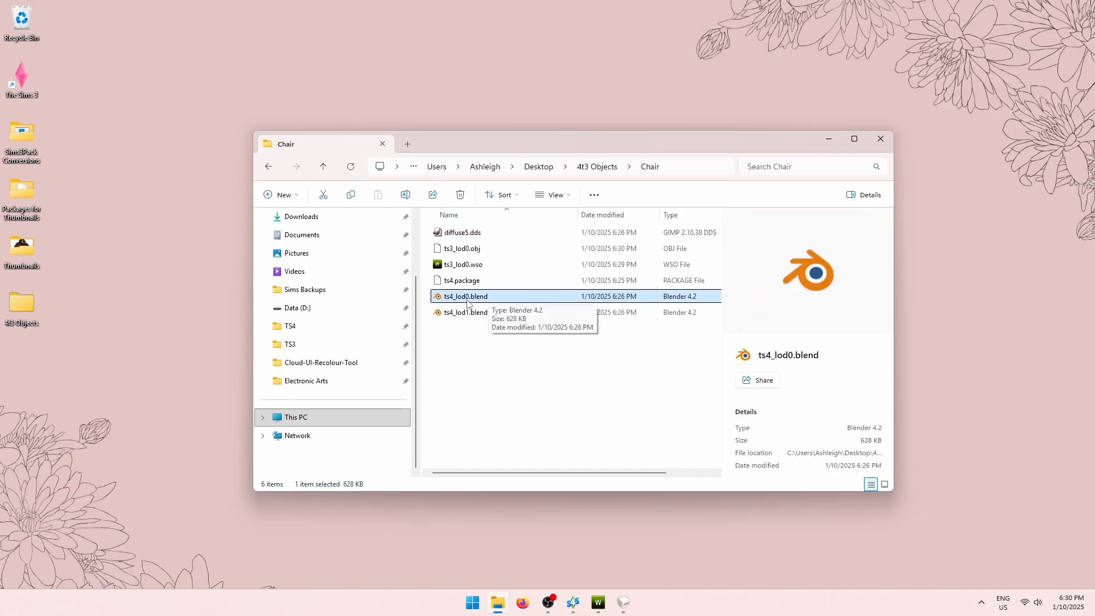
double_click(505, 301)
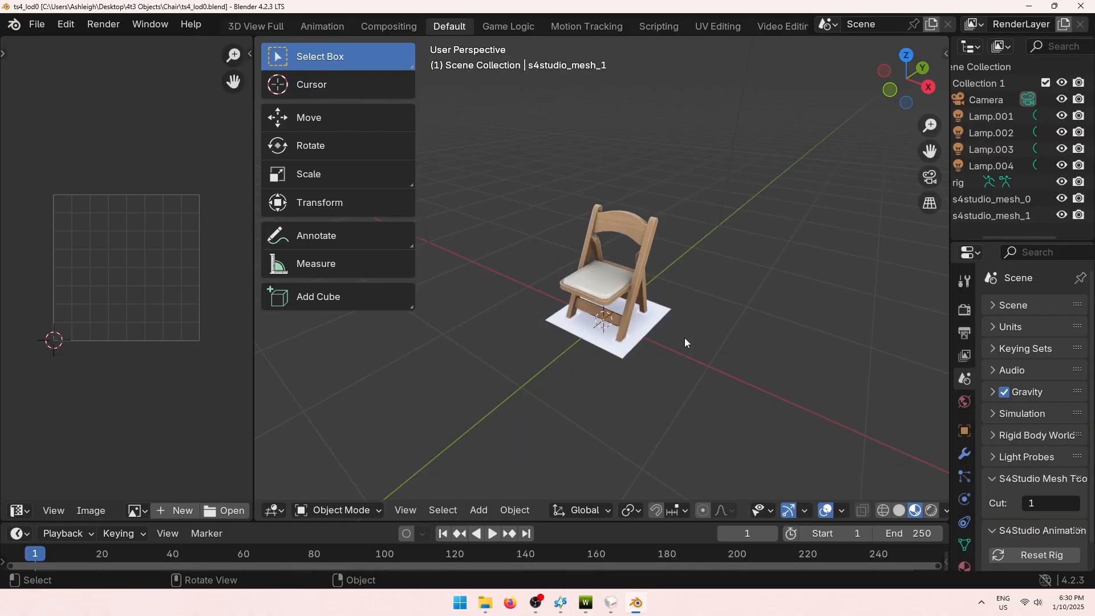
left_click_drag(519, 349, 688, 337)
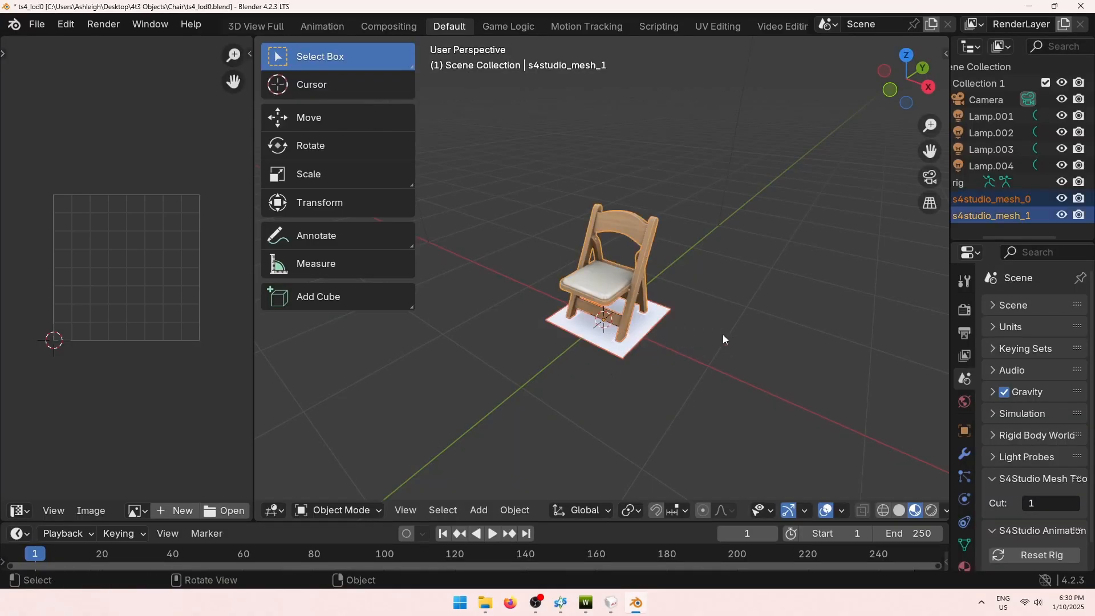
left_click(656, 353)
middle_click_drag(656, 354, 774, 325)
scroll(774, 325, "up", 3)
Import ts3_lod0.obj as a Wavefront OBJ next to the TS4 chair meshes.
left_click(35, 24)
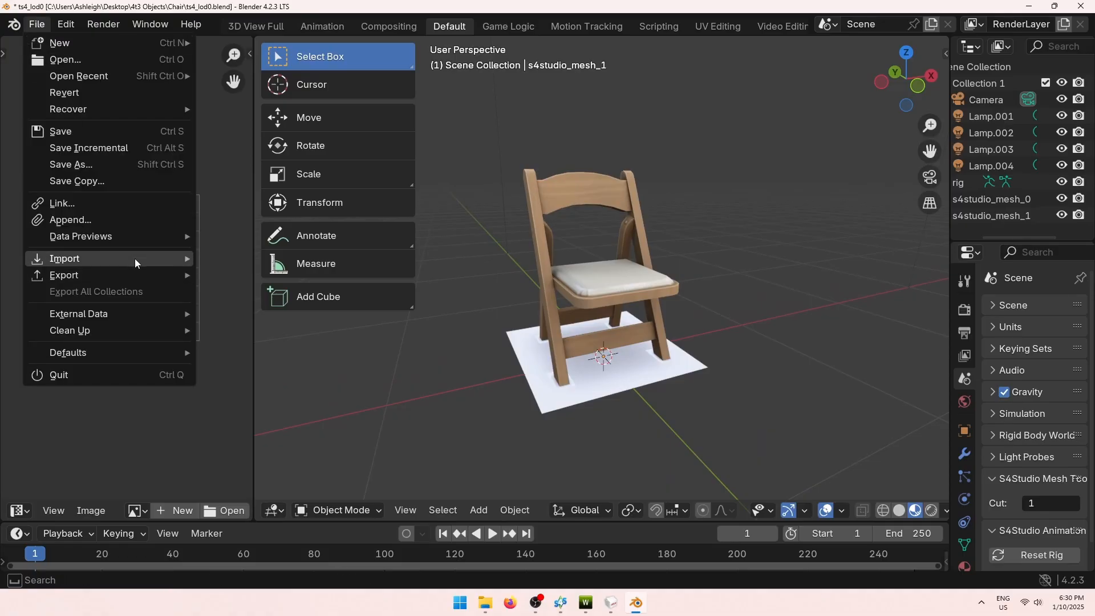
mouse_move(135, 260)
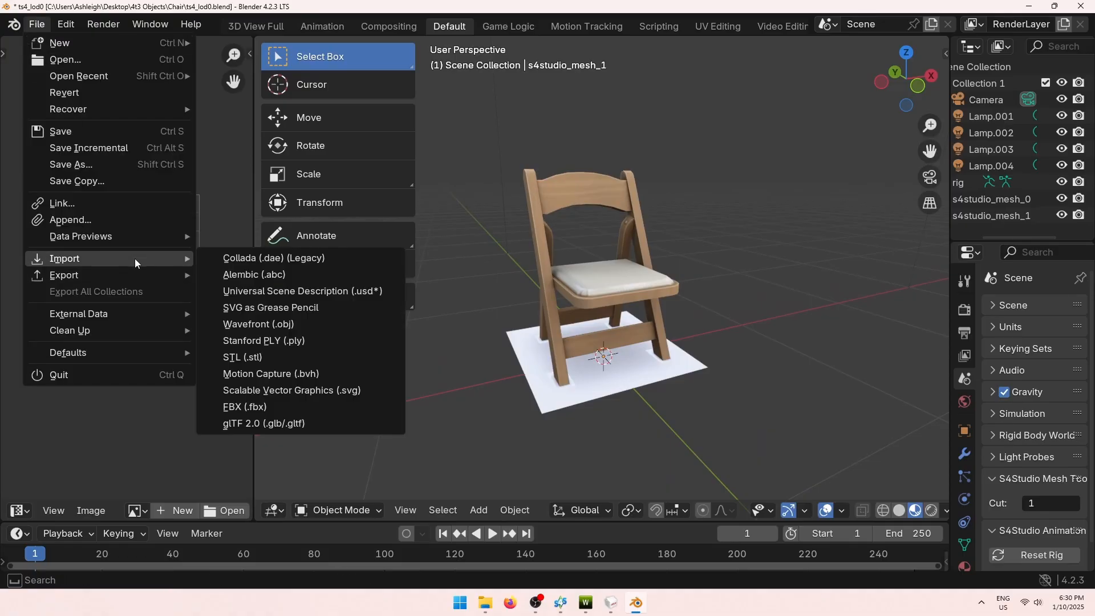
left_click(260, 324)
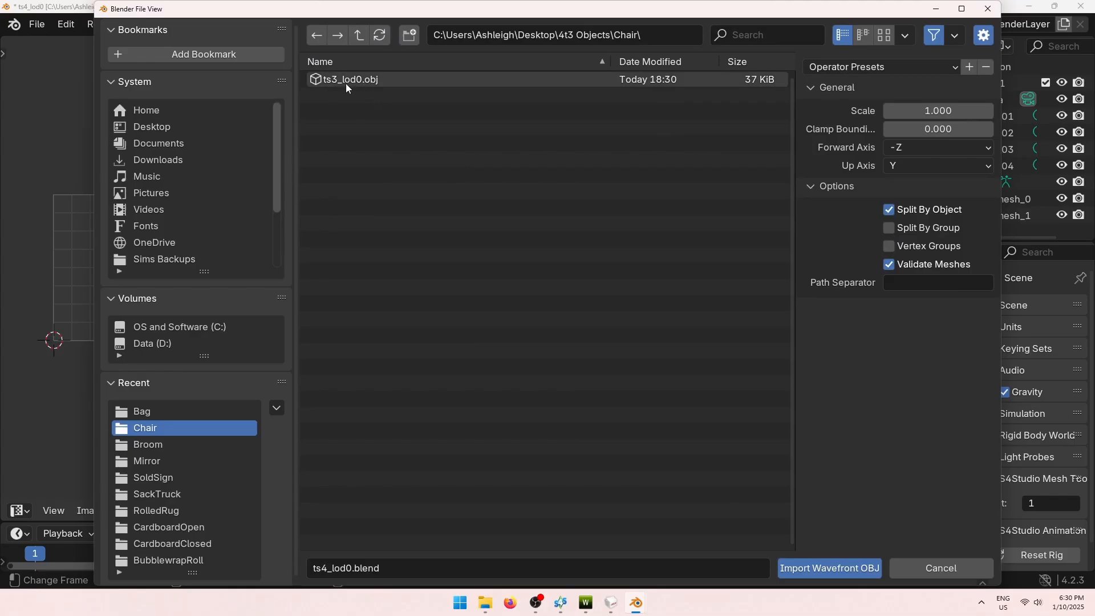
left_click(345, 83)
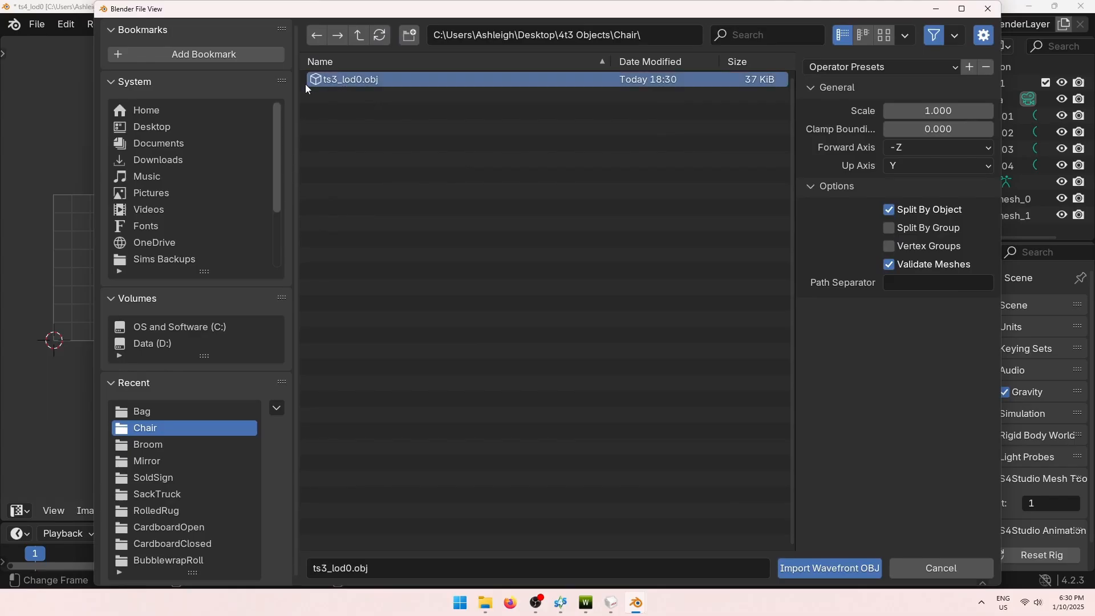
left_click(810, 570)
middle_click_drag(645, 439, 813, 390)
scroll(705, 406, "up", 5)
scroll(778, 397, "up", 4)
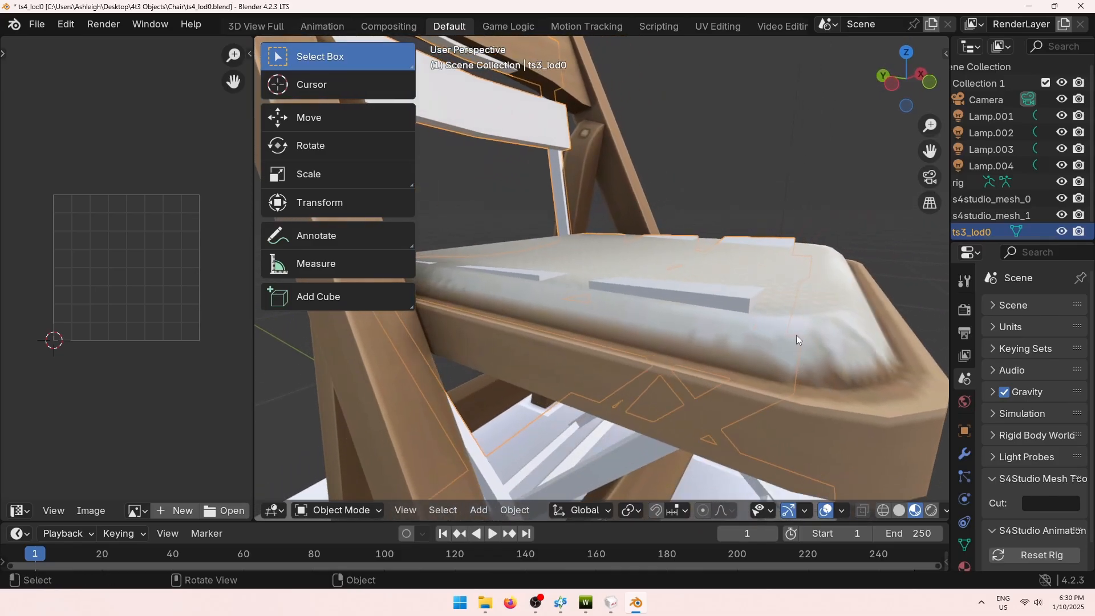
scroll(762, 349, "down", 8)
middle_click_drag(763, 349, 743, 430)
left_click(742, 430)
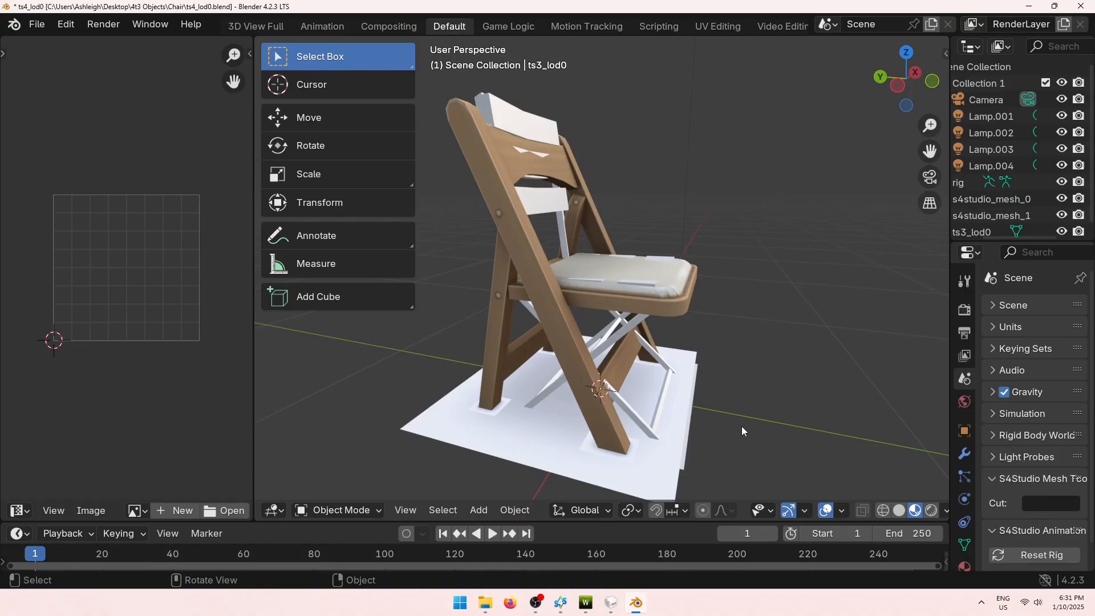
Stretch ts3_lod0 and then s4studio_mesh_1 taller along Z with the scale tool.
middle_click_drag(742, 426, 762, 323)
scroll(761, 319, "up", 1)
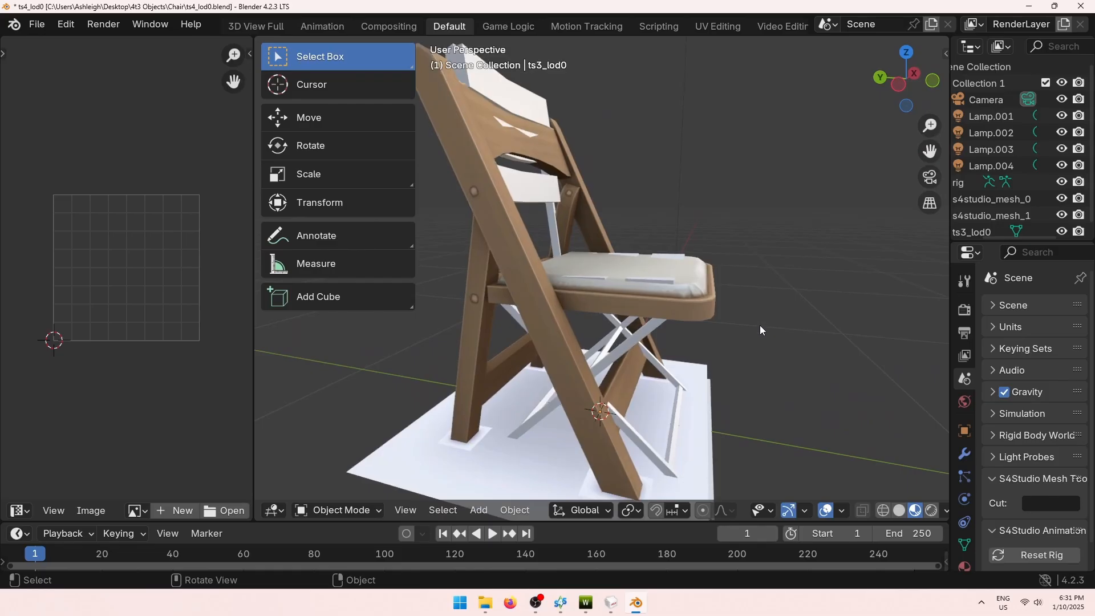
scroll(761, 323, "down", 2)
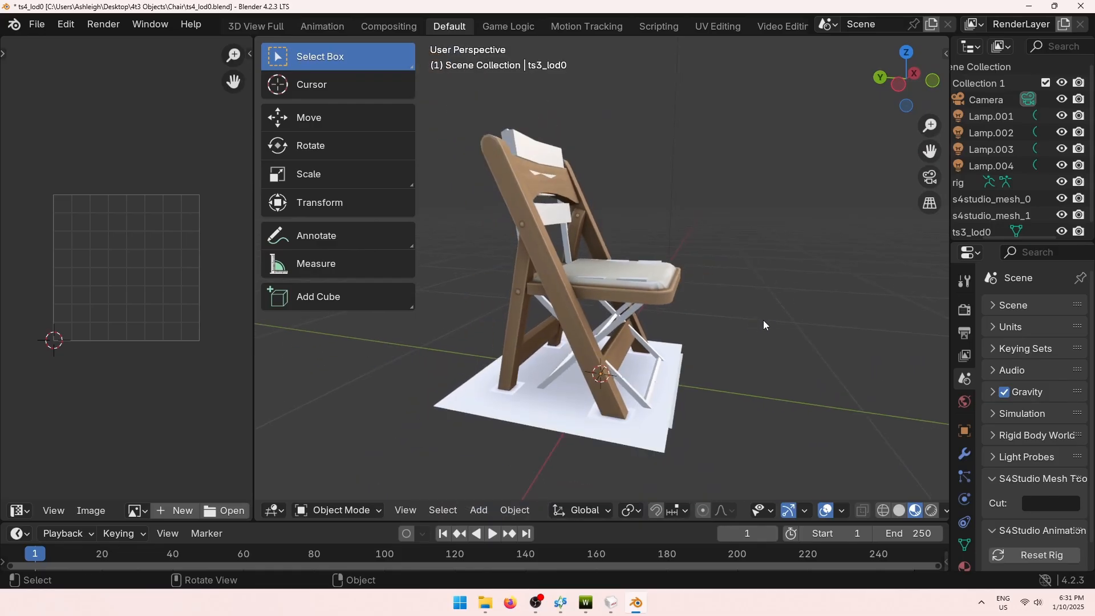
left_click(549, 164)
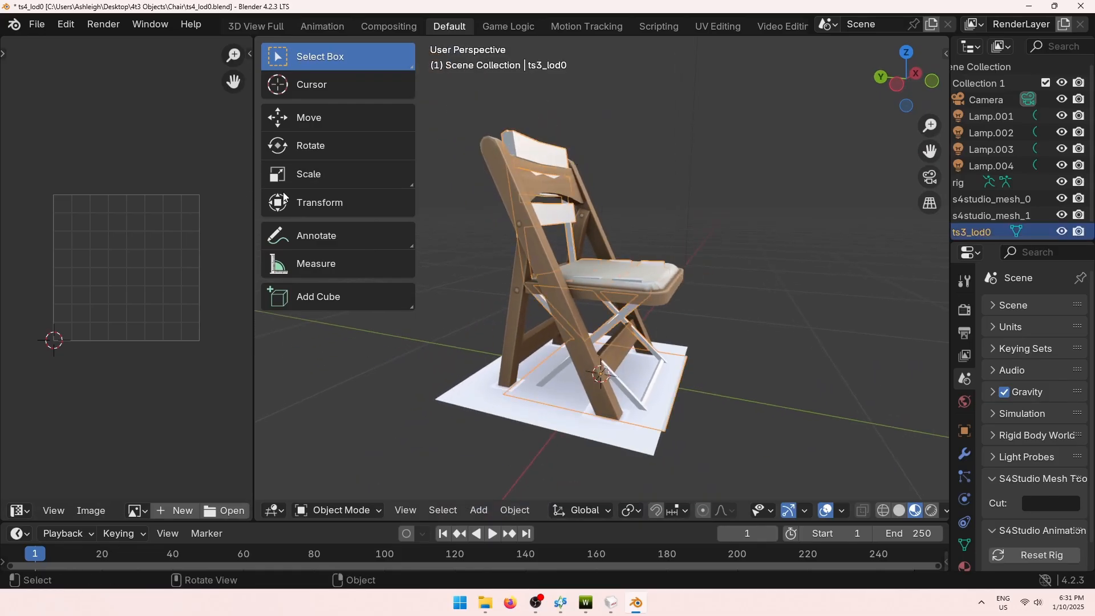
left_click(344, 176)
left_click_drag(601, 313, 601, 297)
left_click(812, 273)
middle_click_drag(737, 275, 603, 292)
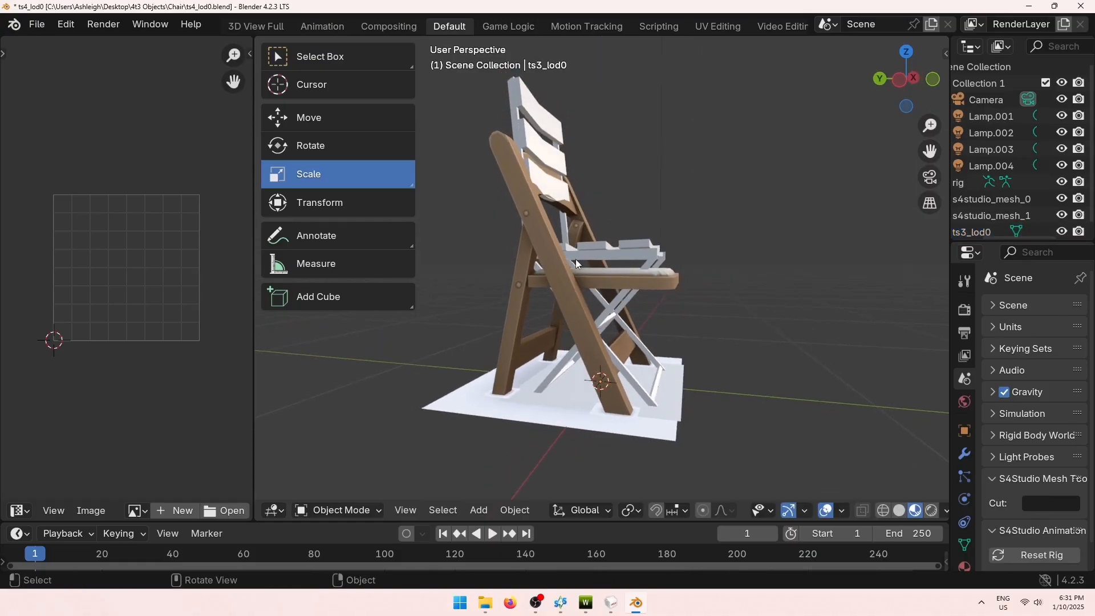
left_click(571, 273)
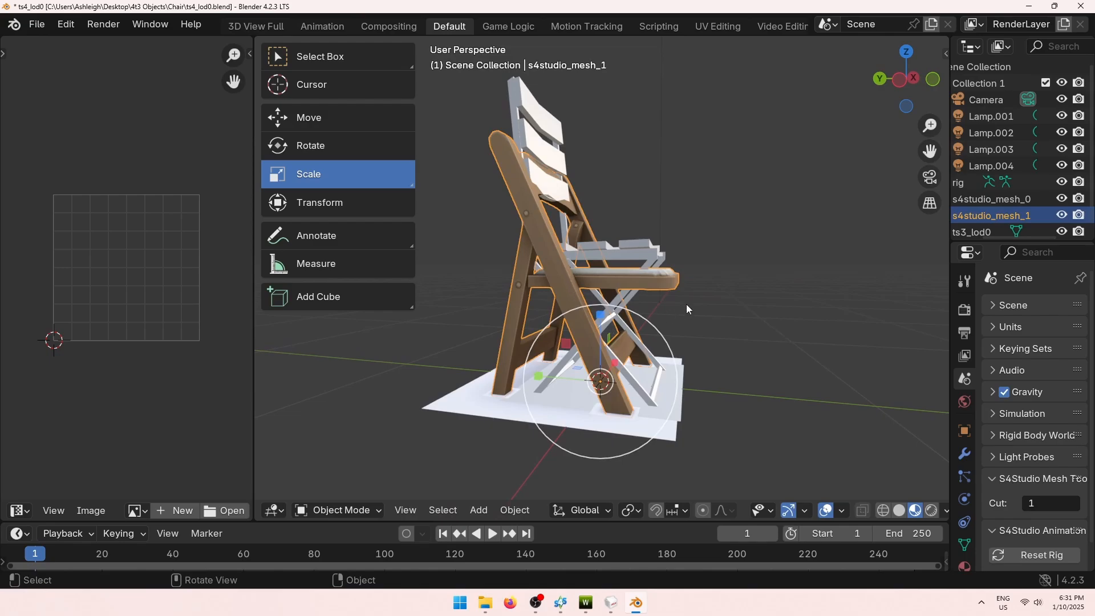
middle_click_drag(687, 304, 713, 303)
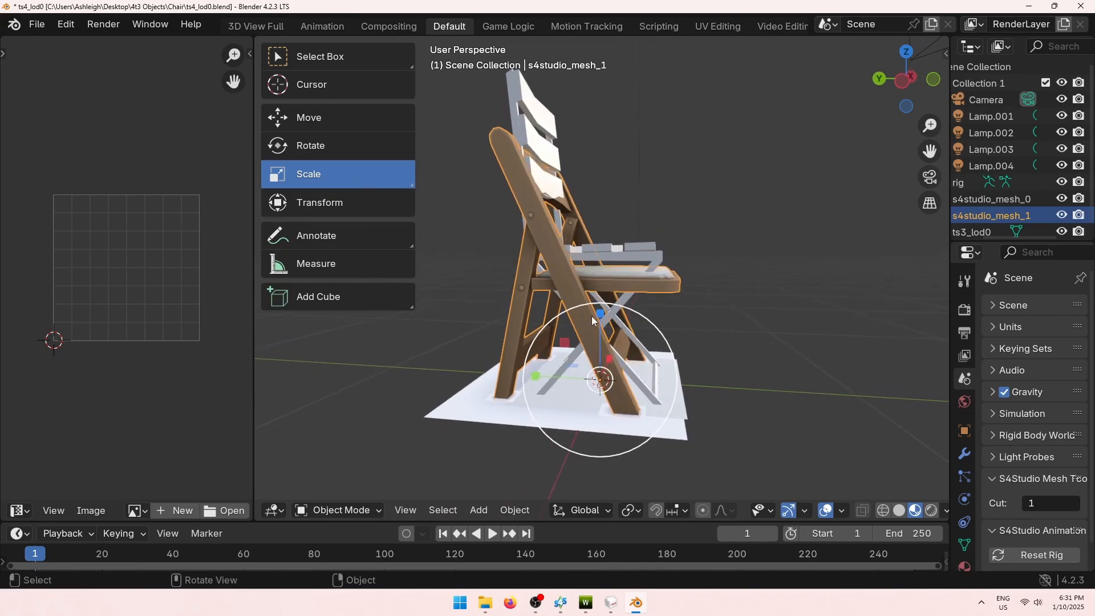
left_click_drag(601, 314, 600, 302)
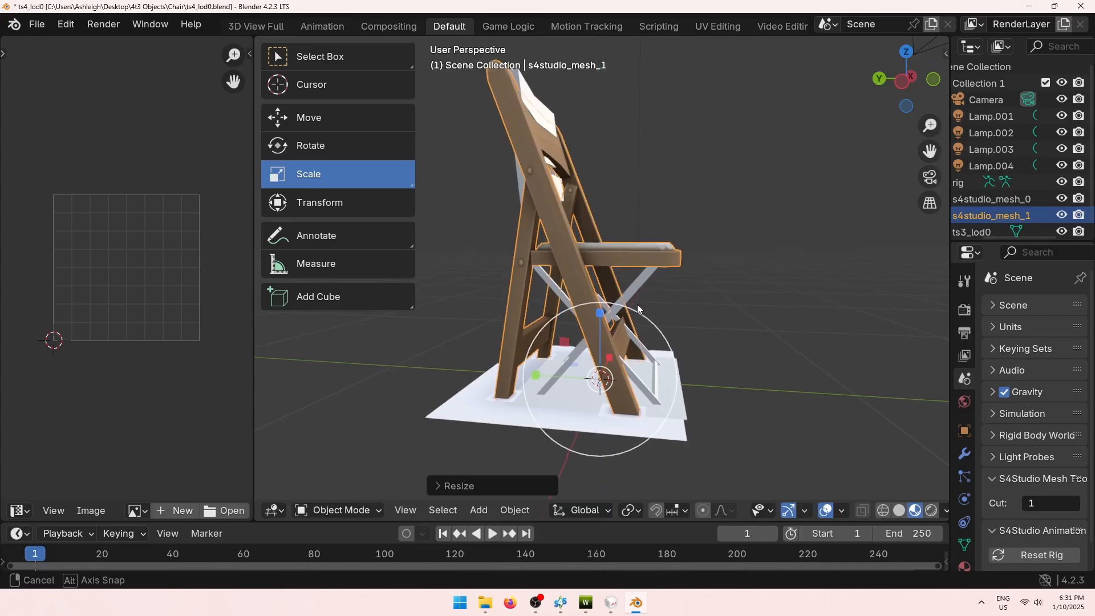
middle_click_drag(637, 304, 622, 241)
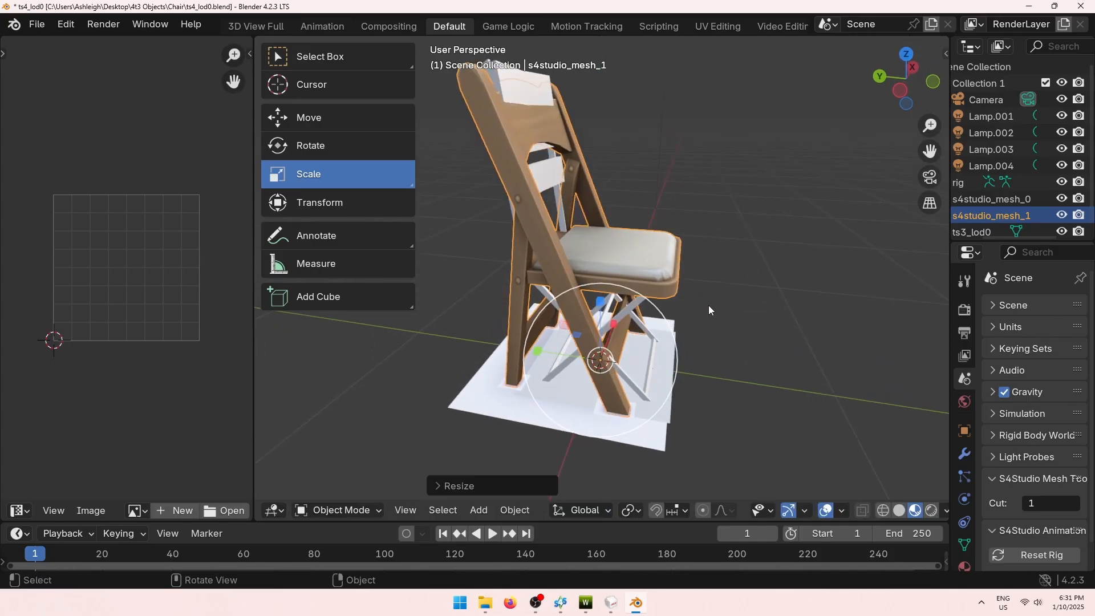
Undo the stretch, try a uniform scale, then undo back to before ts3_lod0 was imported.
key("ctrl+z")
middle_click_drag(727, 331, 683, 323)
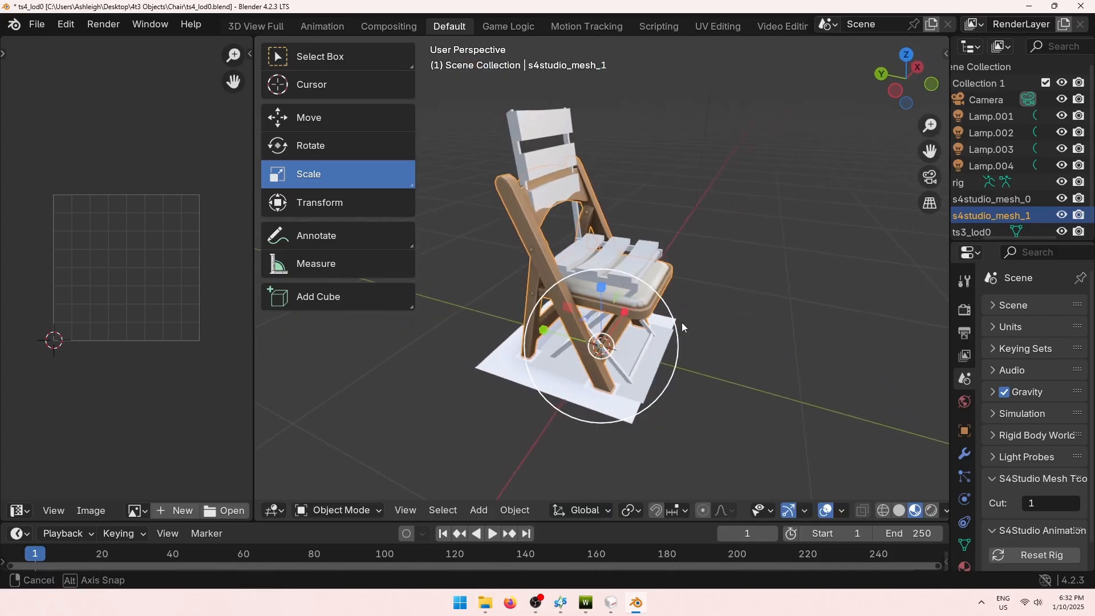
mouse_move(668, 305)
left_mouse_down()
mouse_move(697, 292)
mouse_move(684, 298)
left_mouse_up()
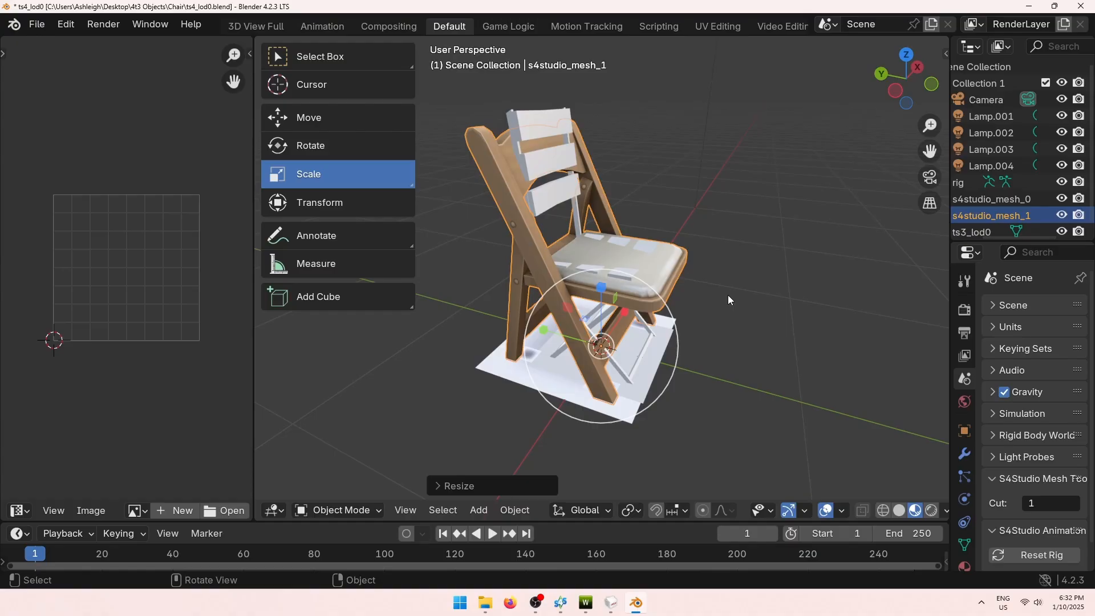
middle_click_drag(711, 299, 721, 279)
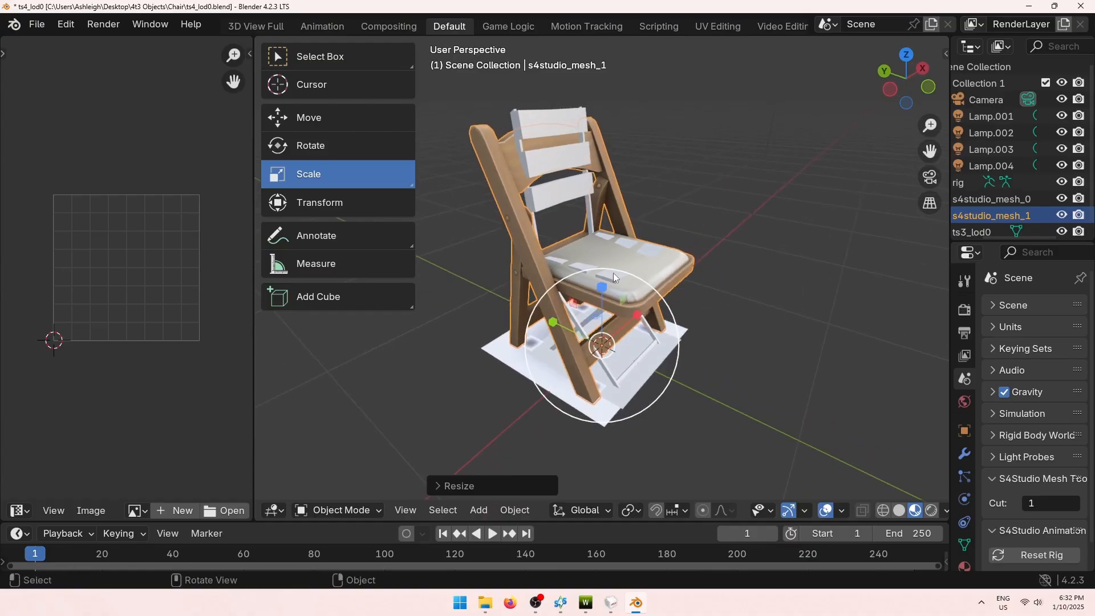
key("ctrl+z")
key("ctrl+z")
key("ctrl+z")
key("ctrl+z")
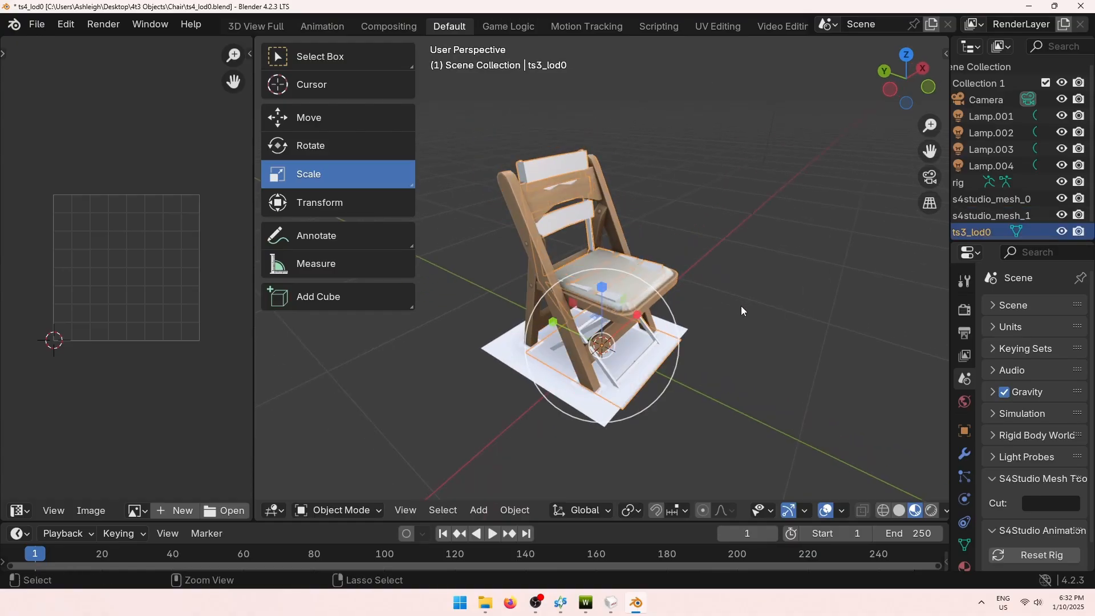
key("ctrl+z")
key("ctrl+z")
key("ctrl+z")
middle_click_drag(755, 311, 837, 319)
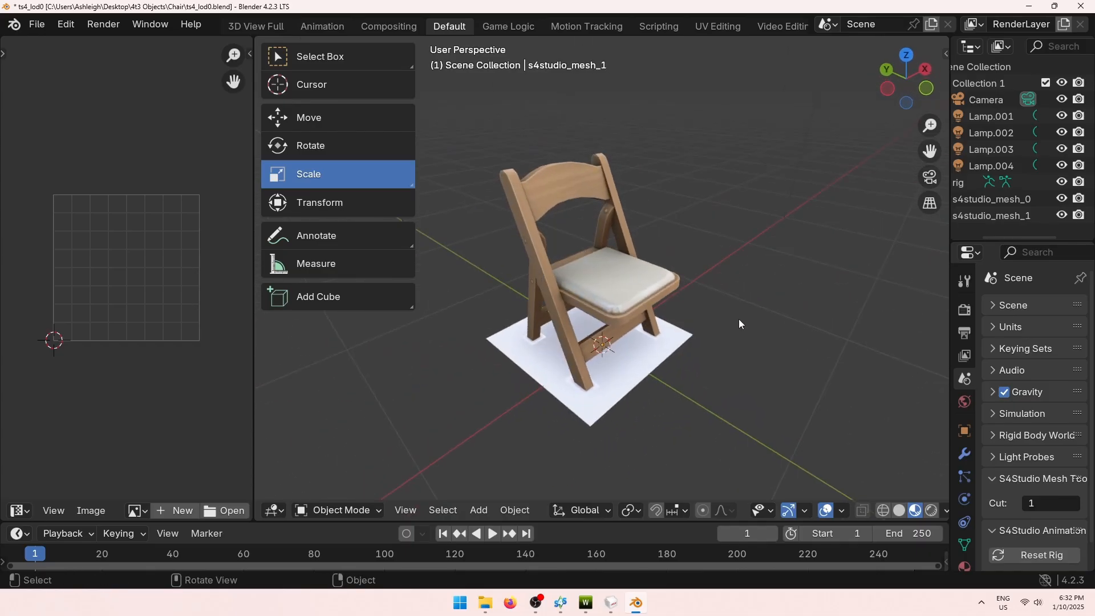
middle_click_drag(774, 138, 683, 221)
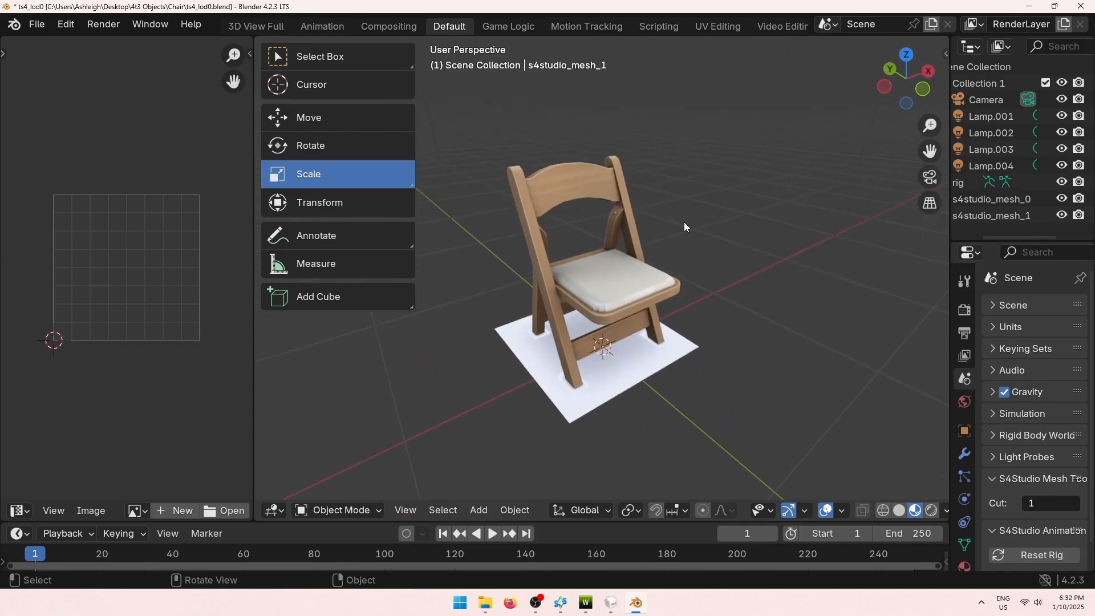
Export the chair as ts4_lod0.obj into the Chair folder and close Blender without saving.
left_click(38, 24)
mouse_move(94, 279)
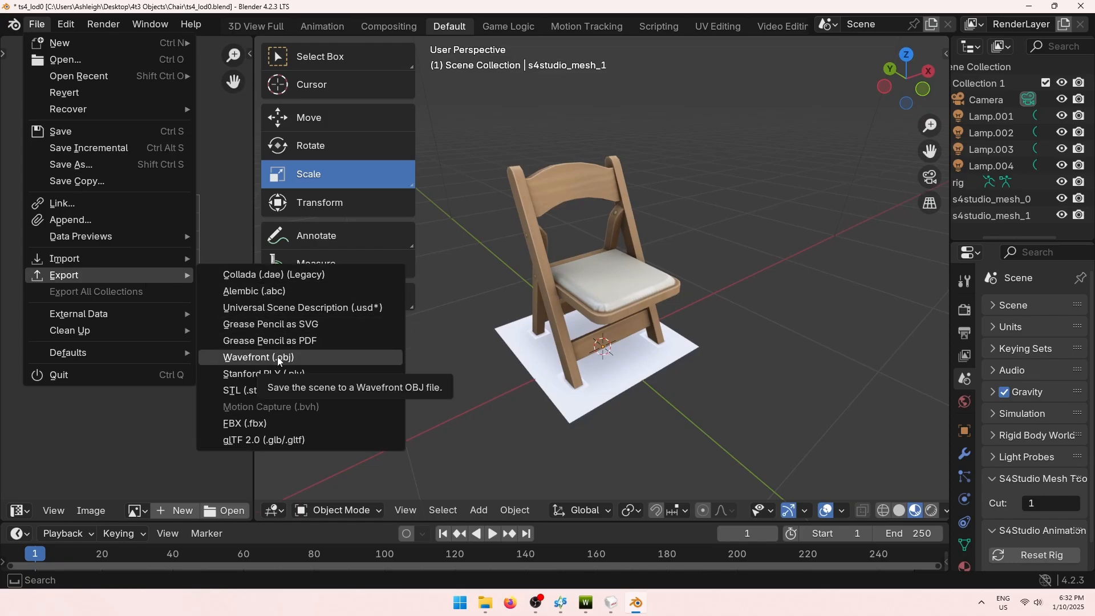
left_click(332, 358)
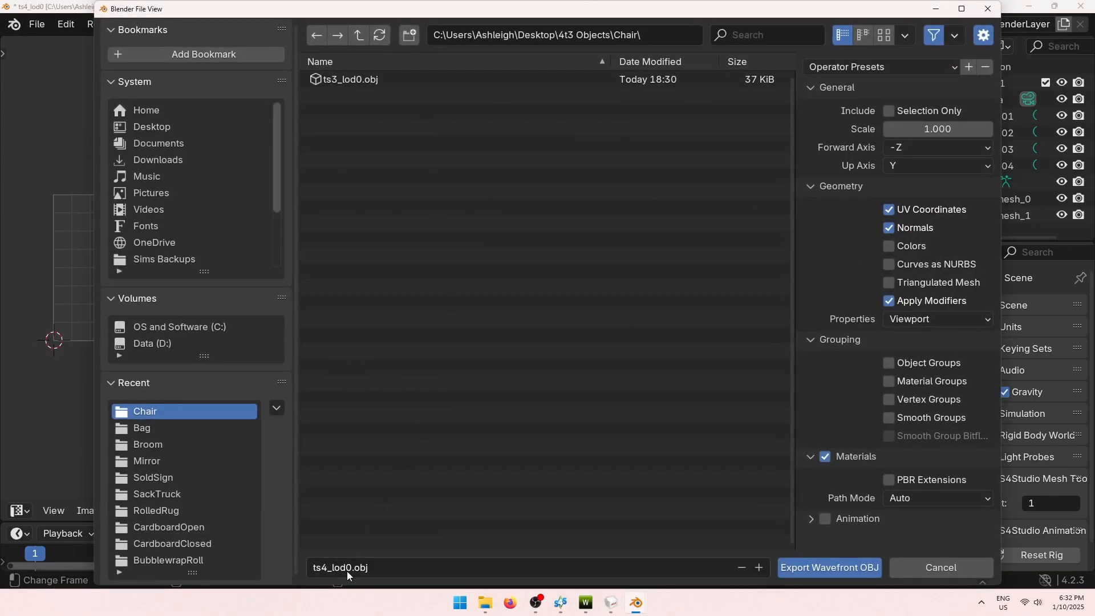
left_click(809, 573)
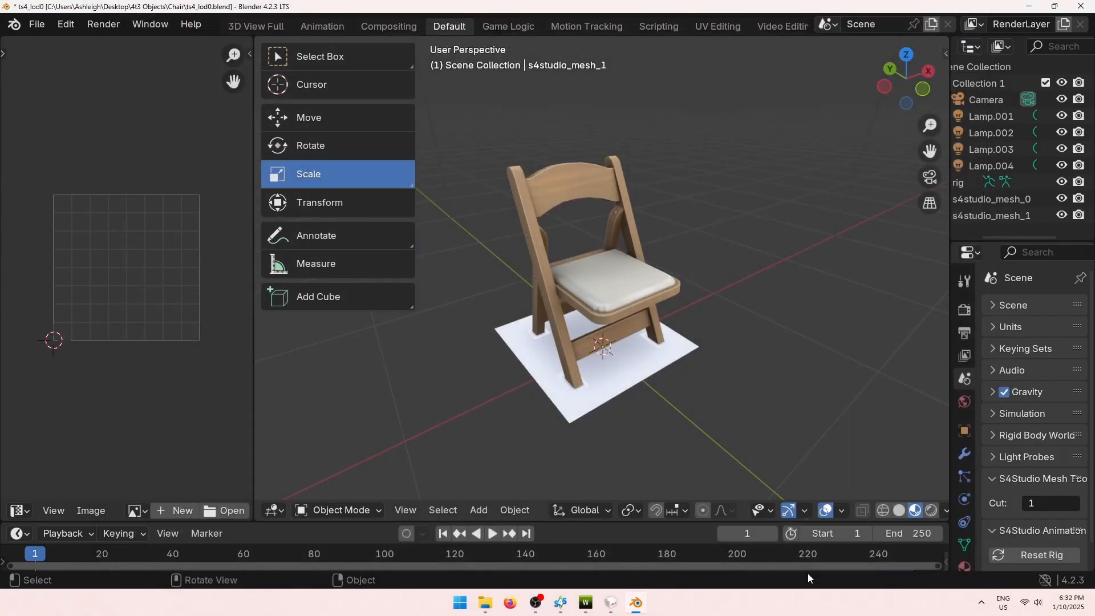
left_click(1081, 5)
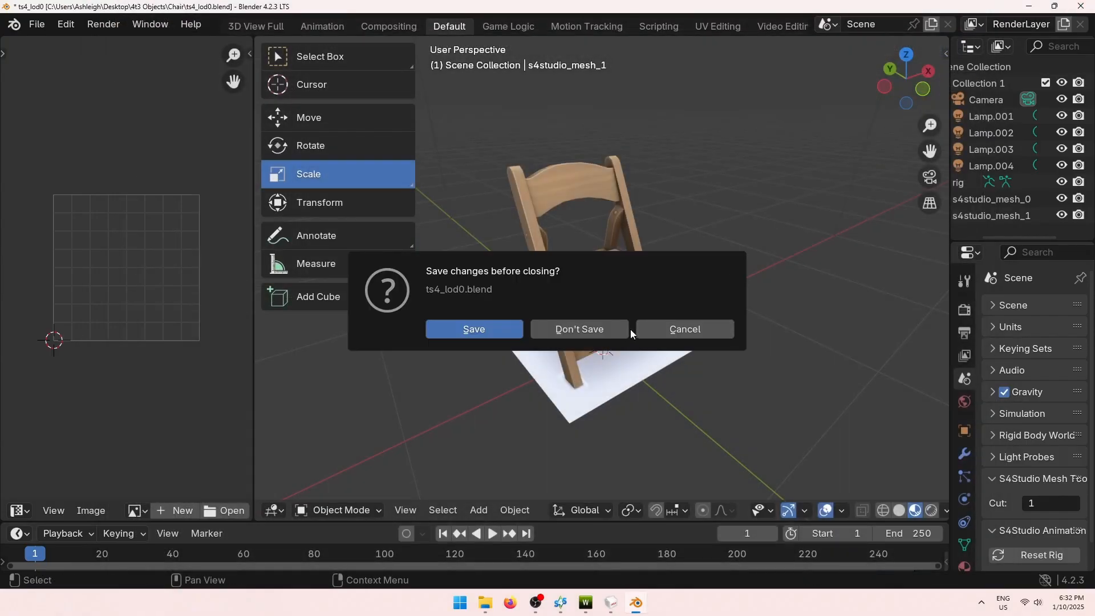
left_click(546, 331)
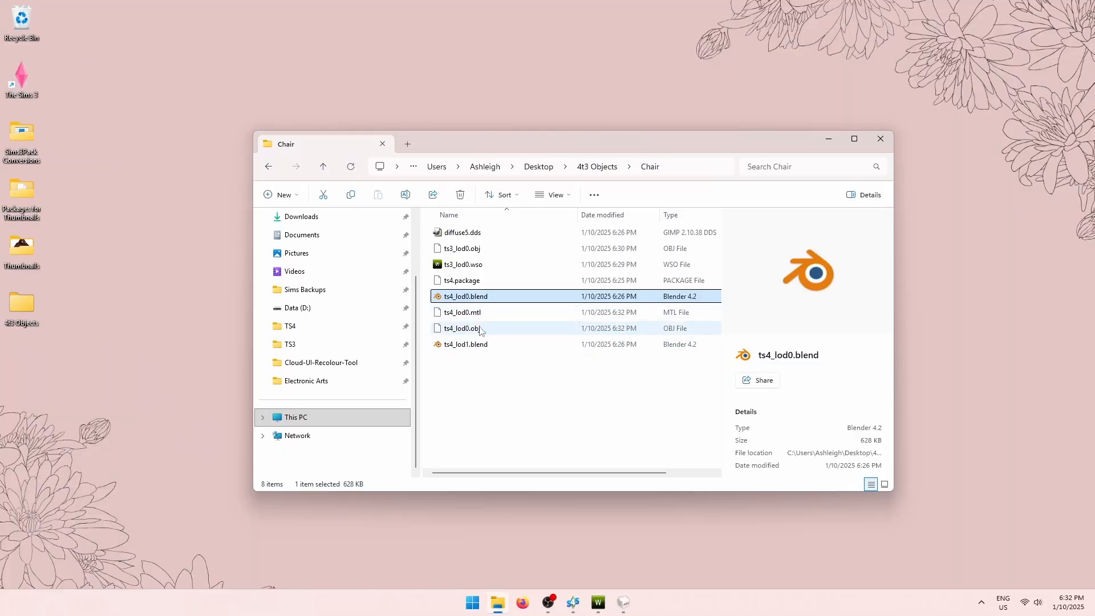
Open ts4_lod1.blend, export its chair as ts4_lod1.obj, and close Blender.
double_click(463, 345)
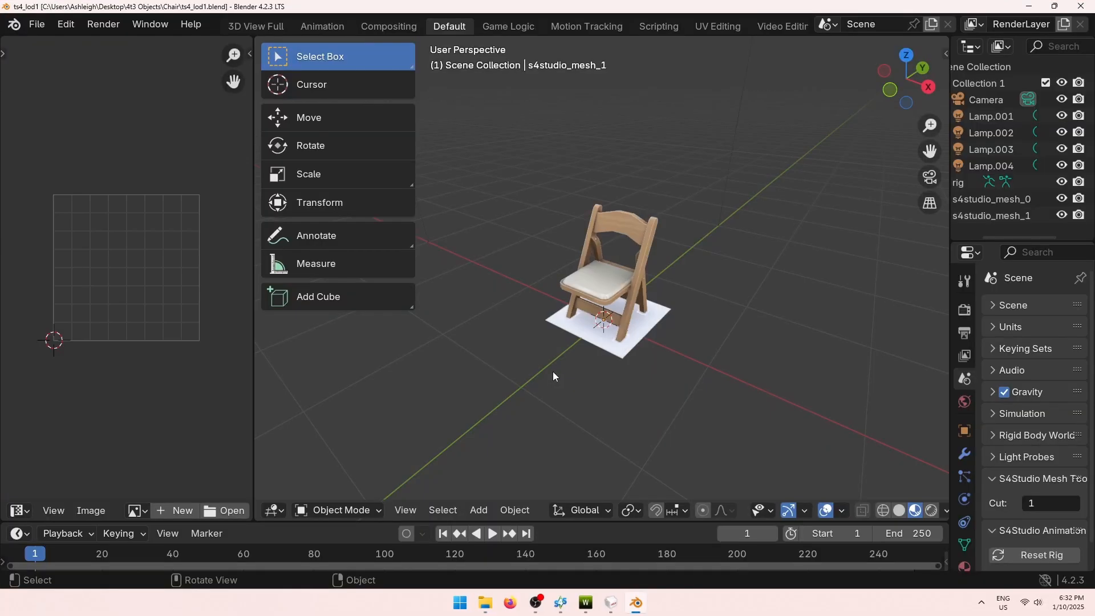
middle_click_drag(486, 314, 550, 314)
left_click(37, 24)
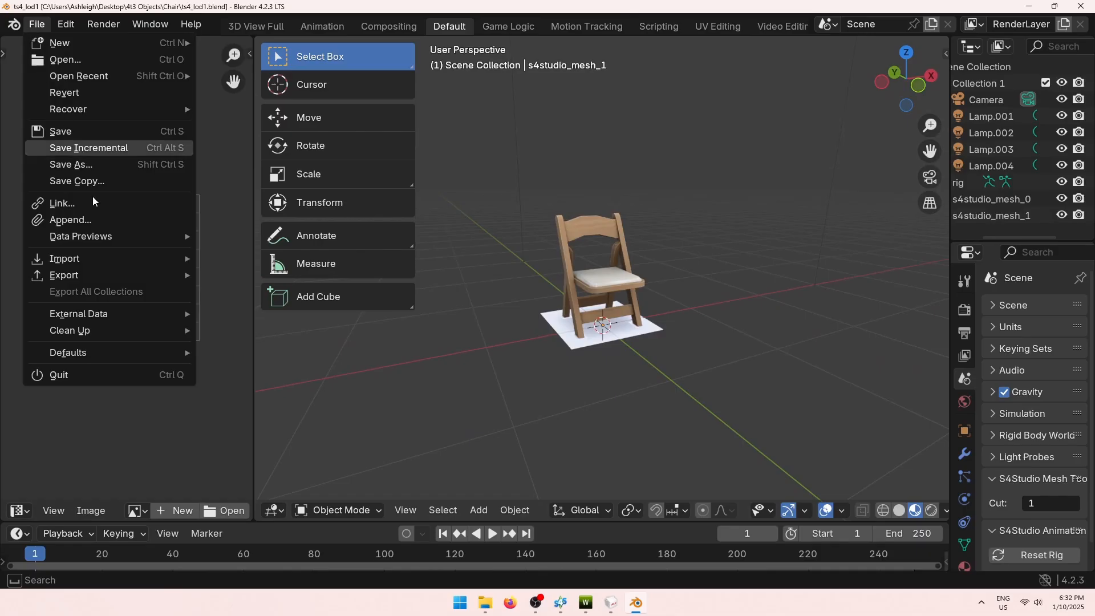
mouse_move(110, 277)
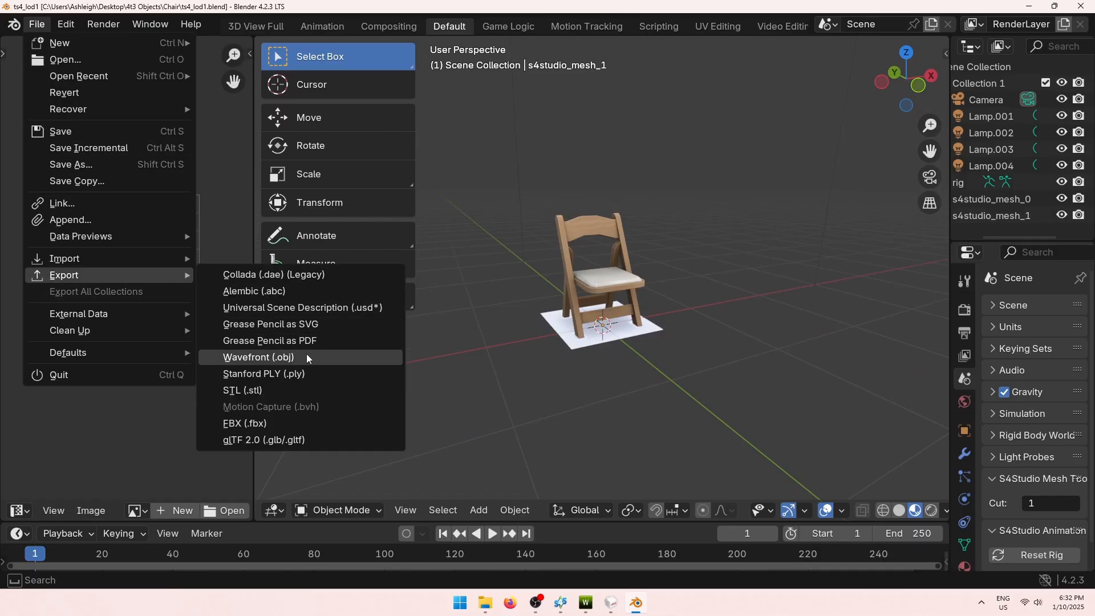
left_click(257, 358)
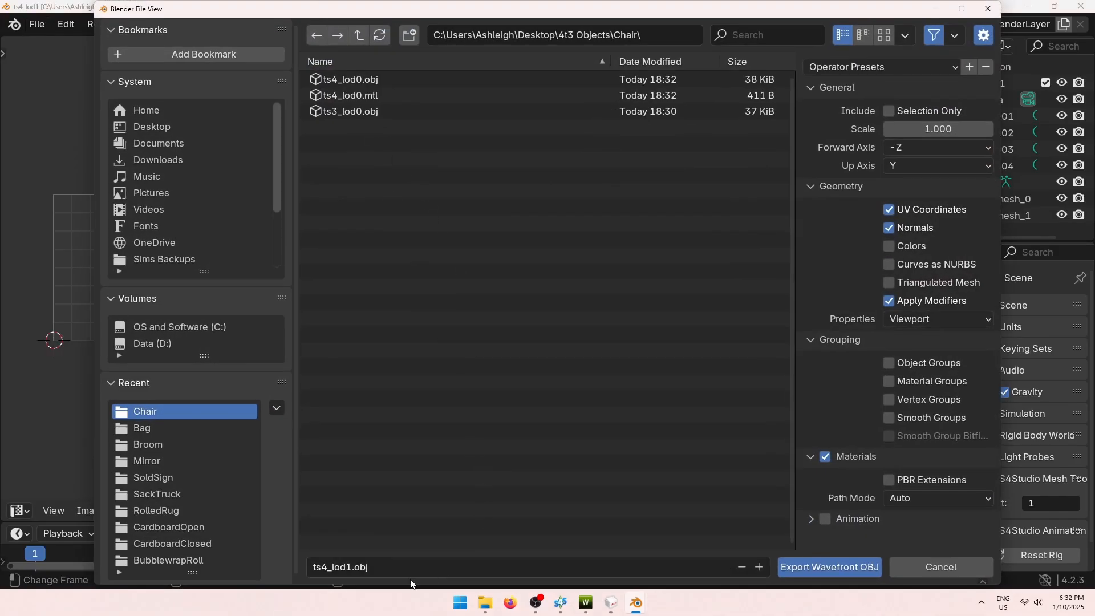
left_click(824, 570)
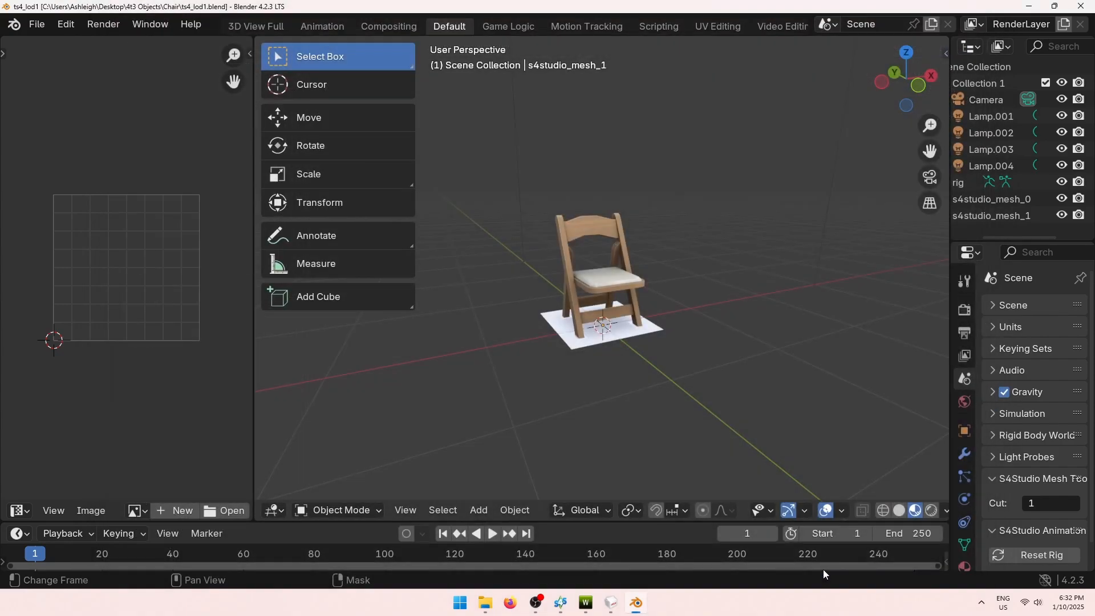
left_click(1079, 10)
Back in MilkShape, inspect Group 0's chair geometry and Group 1's base plane.
left_click(624, 603)
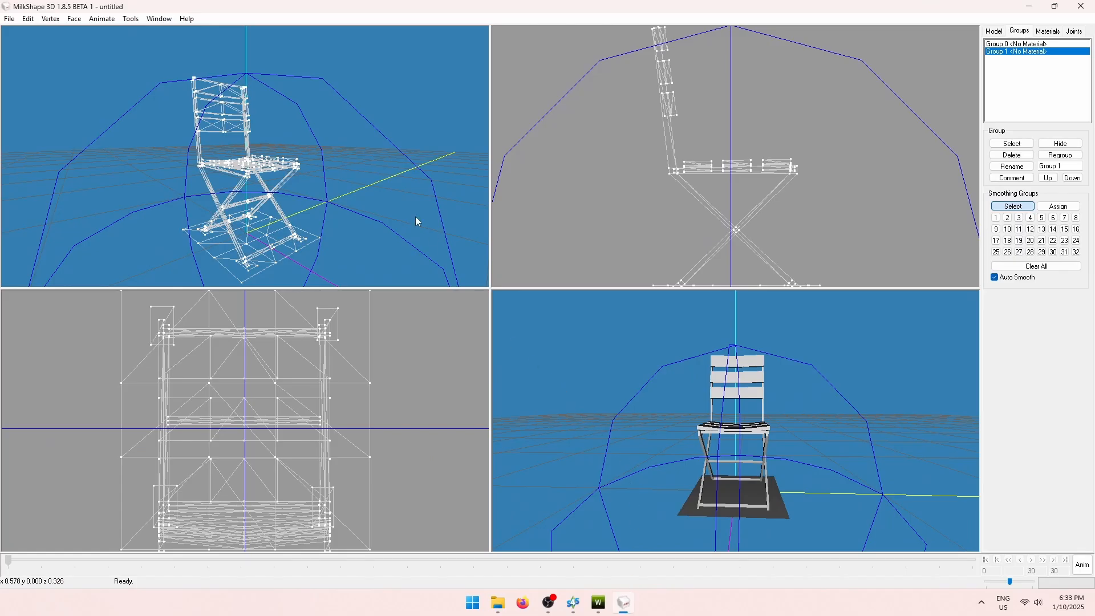
left_click_drag(207, 223, 183, 217)
left_click(1034, 44)
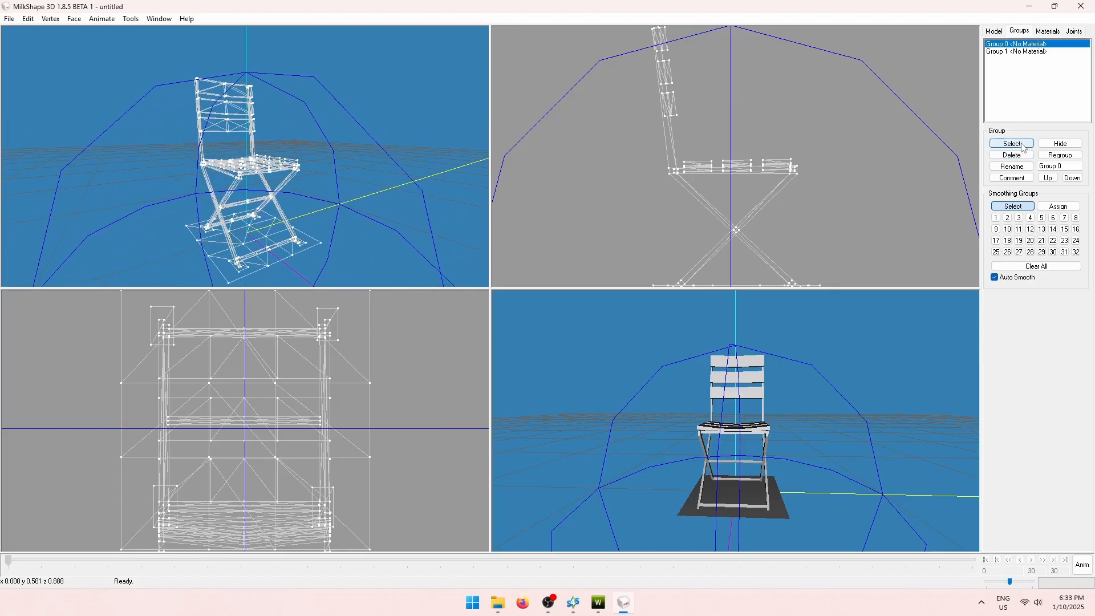
left_click(1024, 148)
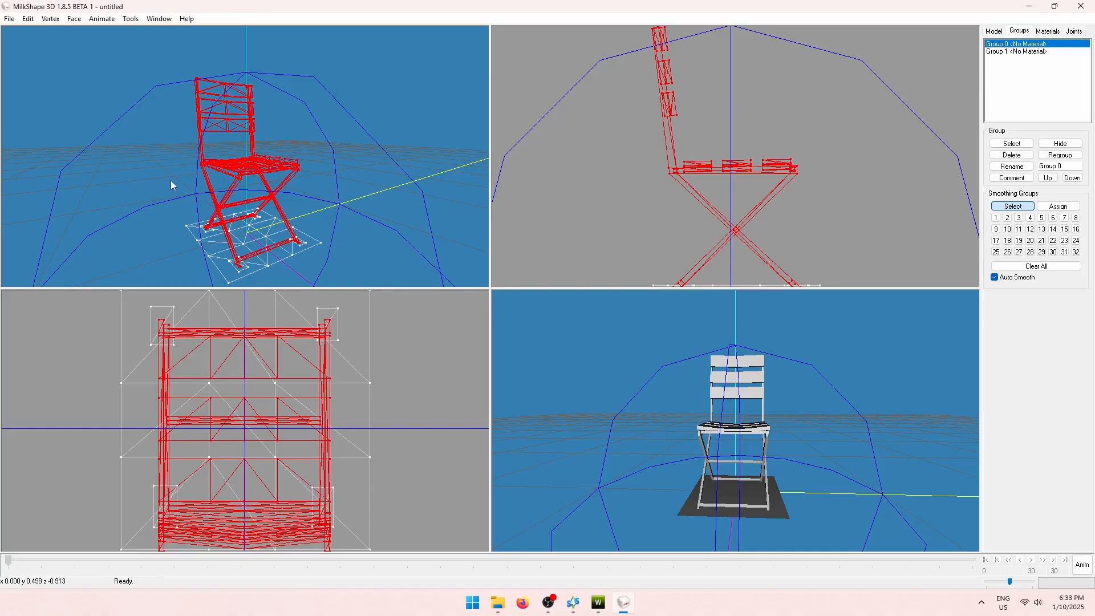
left_click_drag(172, 182, 224, 219)
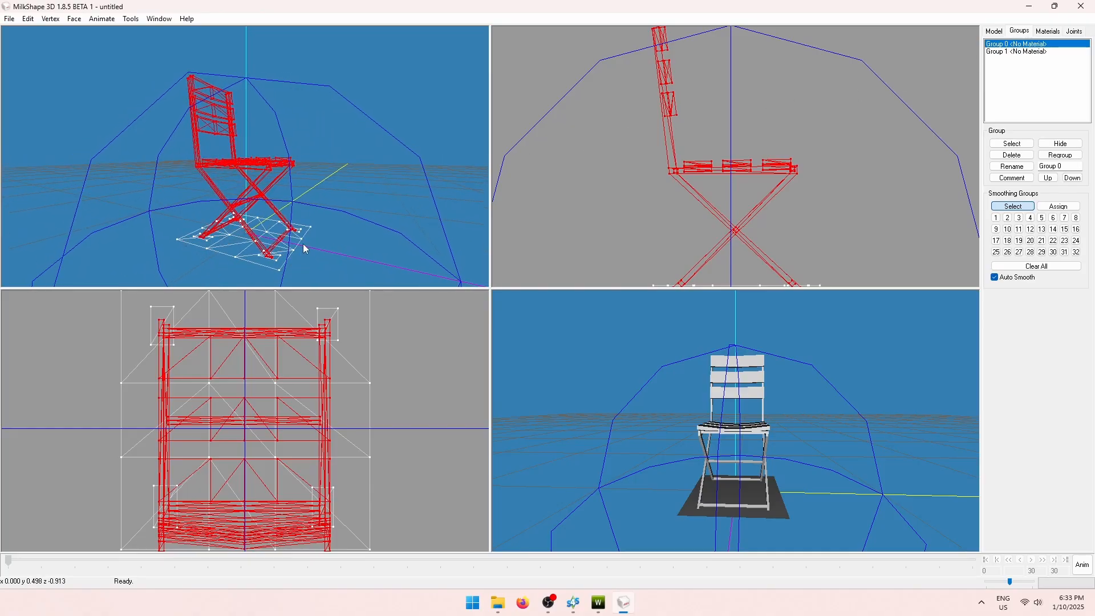
left_click_drag(220, 265, 344, 235)
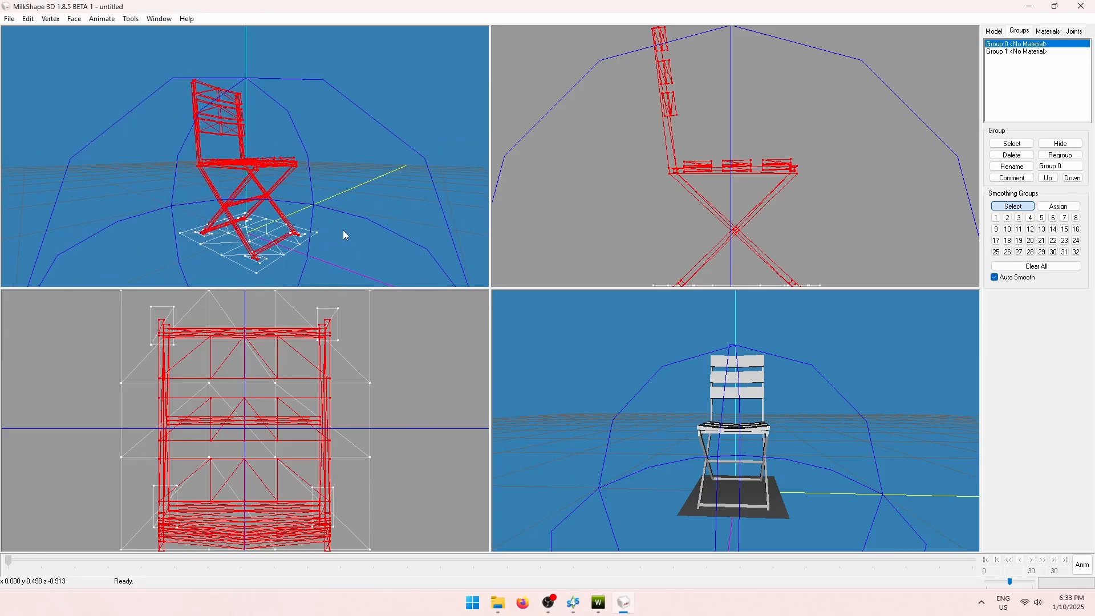
left_click(1019, 145)
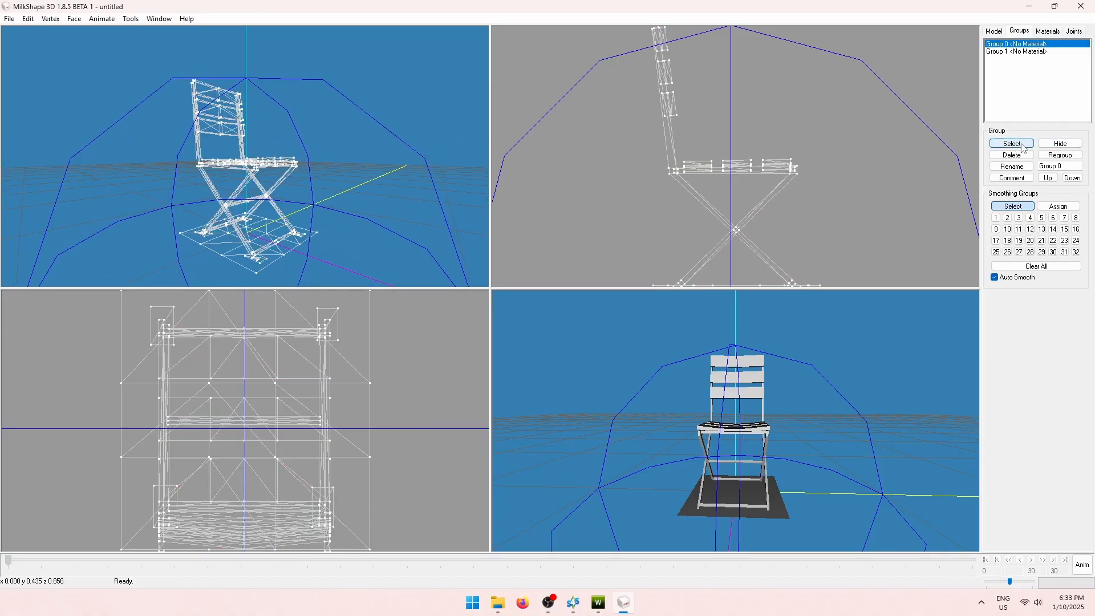
left_click(1015, 52)
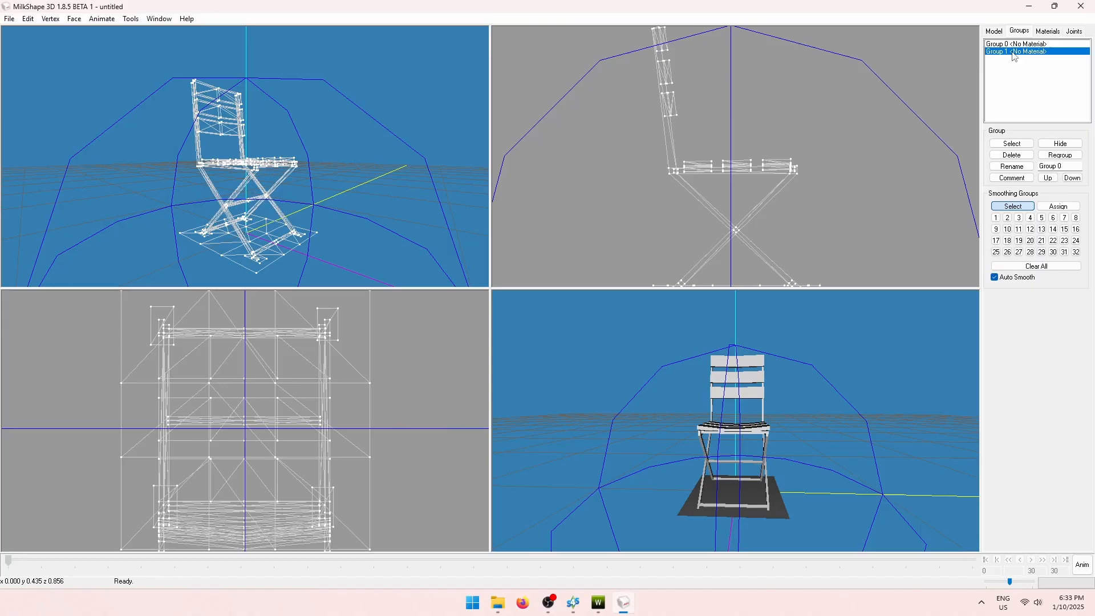
left_click(1023, 143)
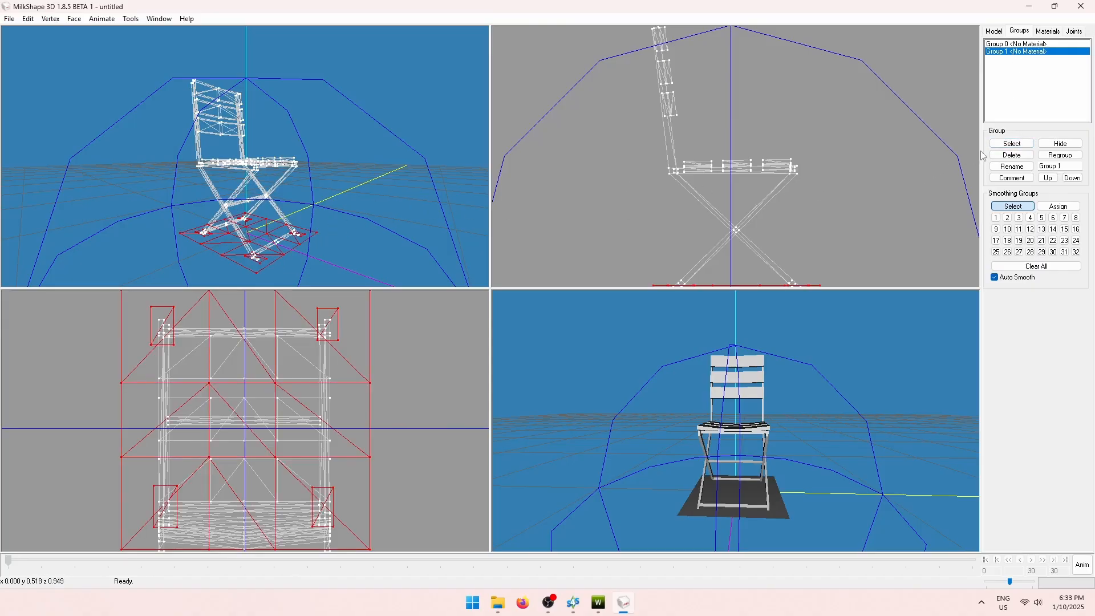
left_click(1012, 143)
Check the vertices assigned to joint 0xCD68F001, then delete Group 0's chair geometry.
left_click(1075, 32)
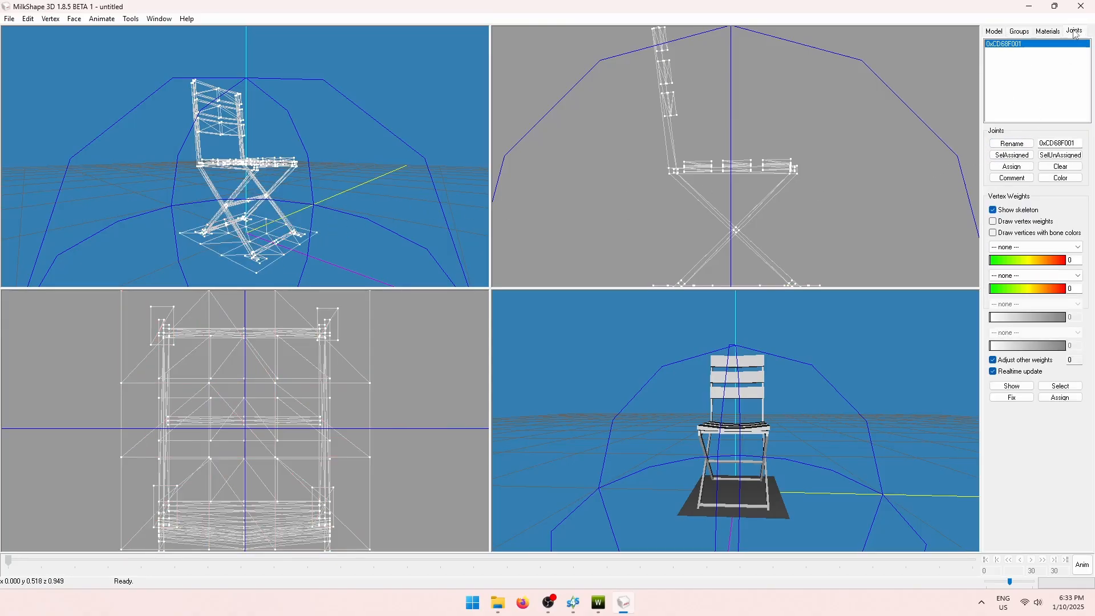
left_click(1012, 155)
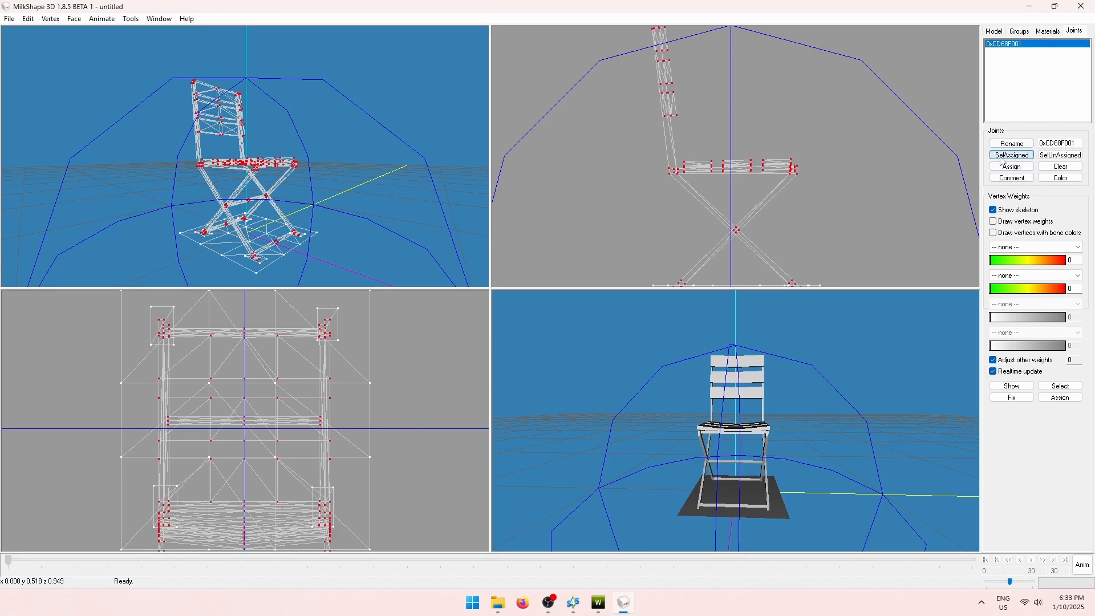
left_click_drag(318, 184, 379, 172)
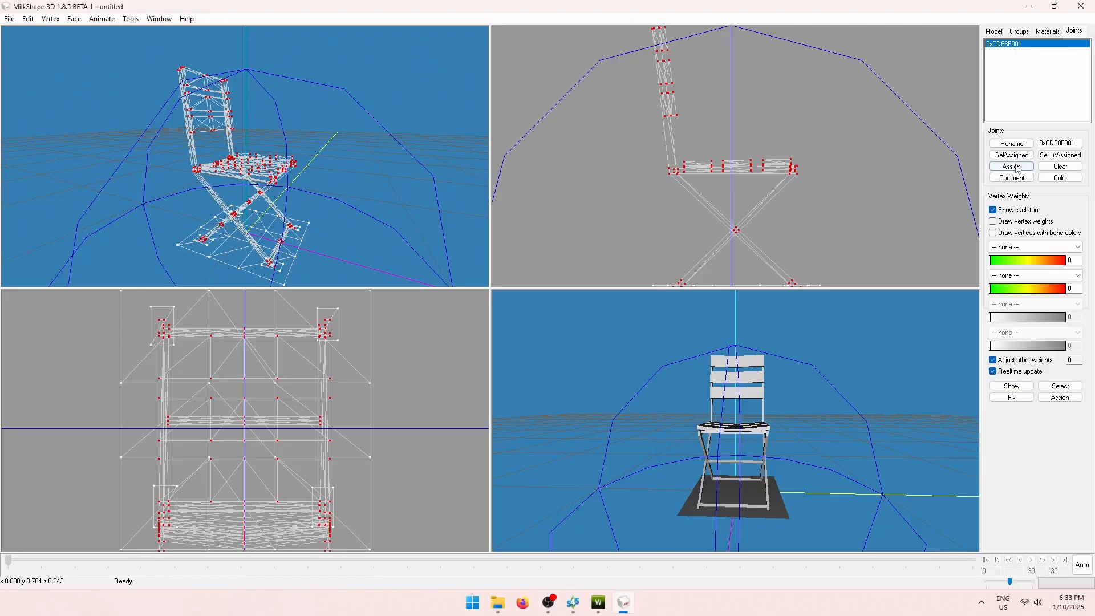
left_click(1061, 155)
left_click(1019, 31)
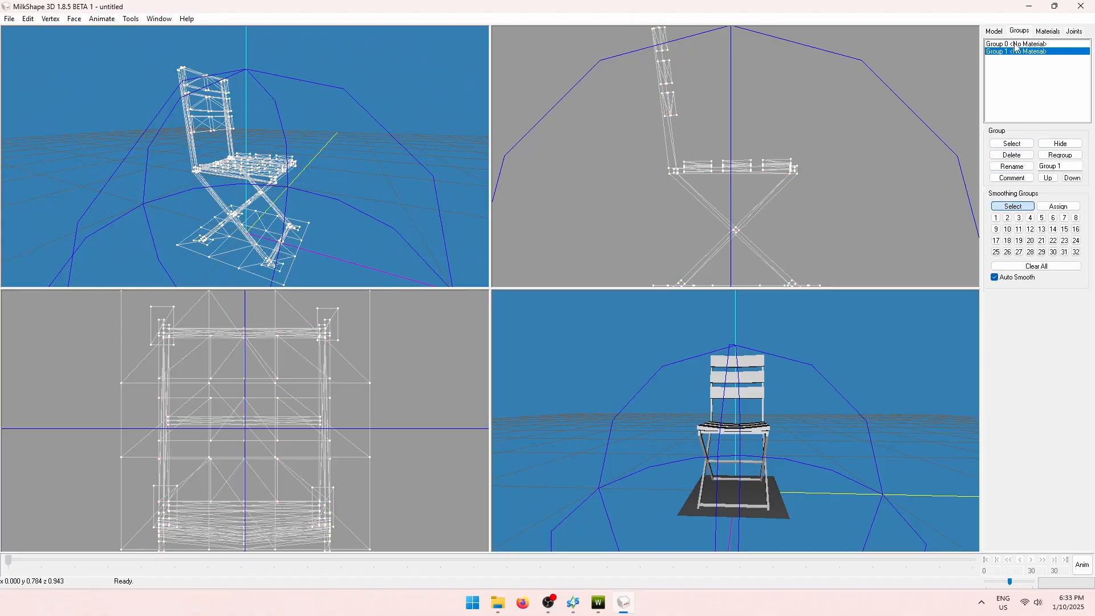
left_click(1016, 45)
left_click(1018, 157)
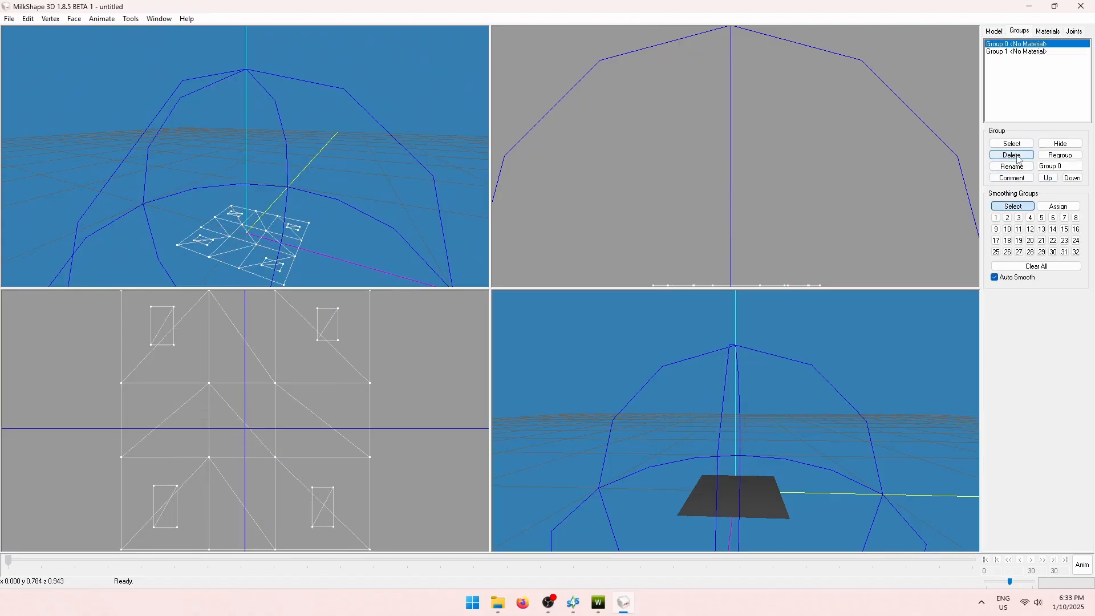
left_click(1012, 155)
Import Chair\ts4_lod0.obj into MilkShape as a Wavefront OBJ.
left_click(9, 19)
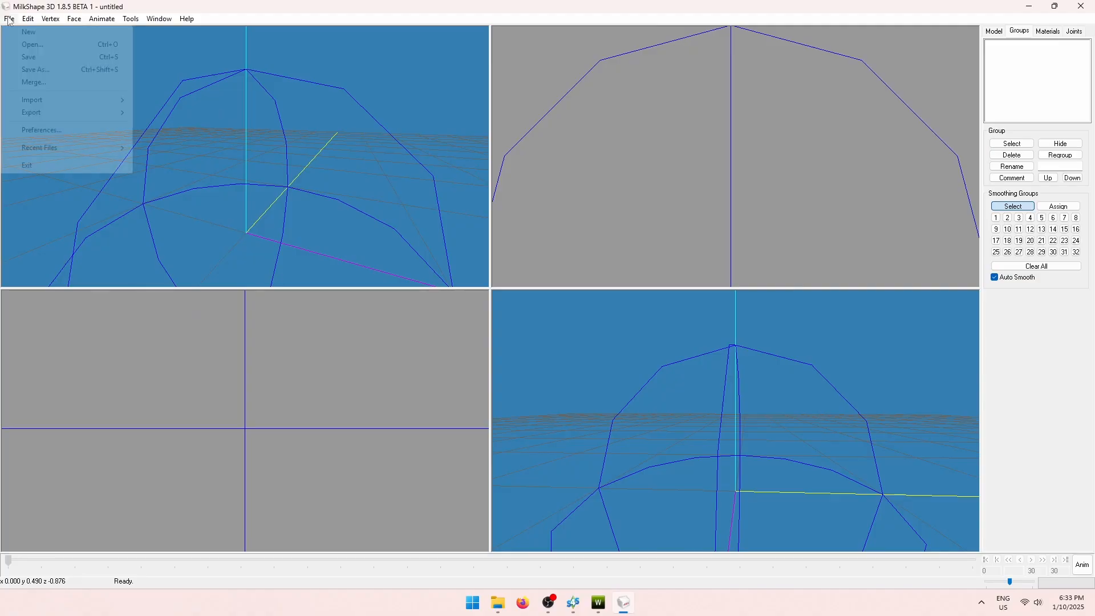
mouse_move(30, 103)
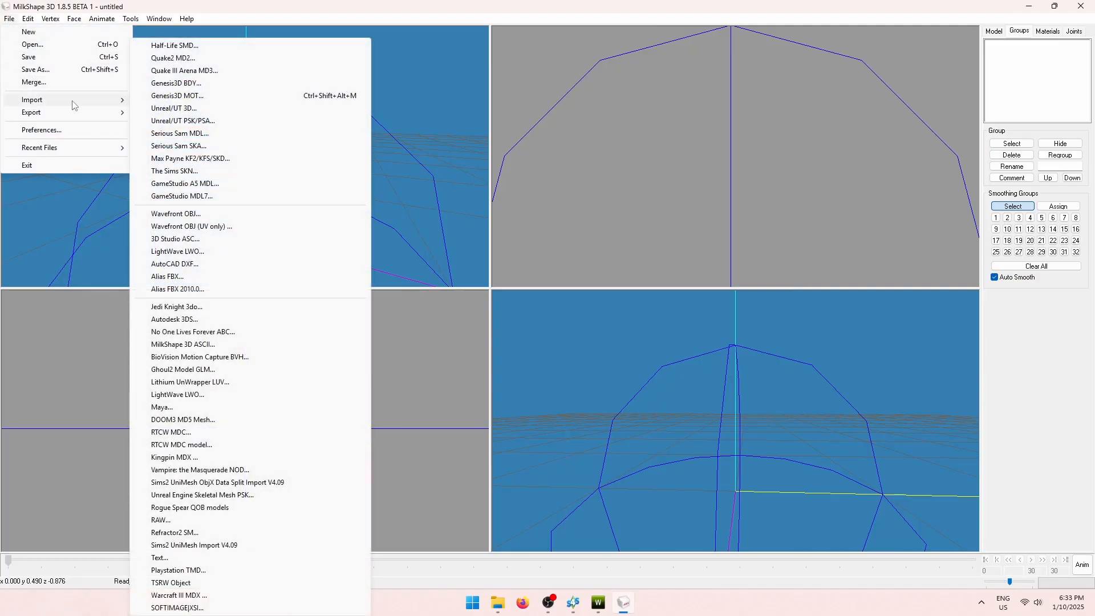
left_click(227, 216)
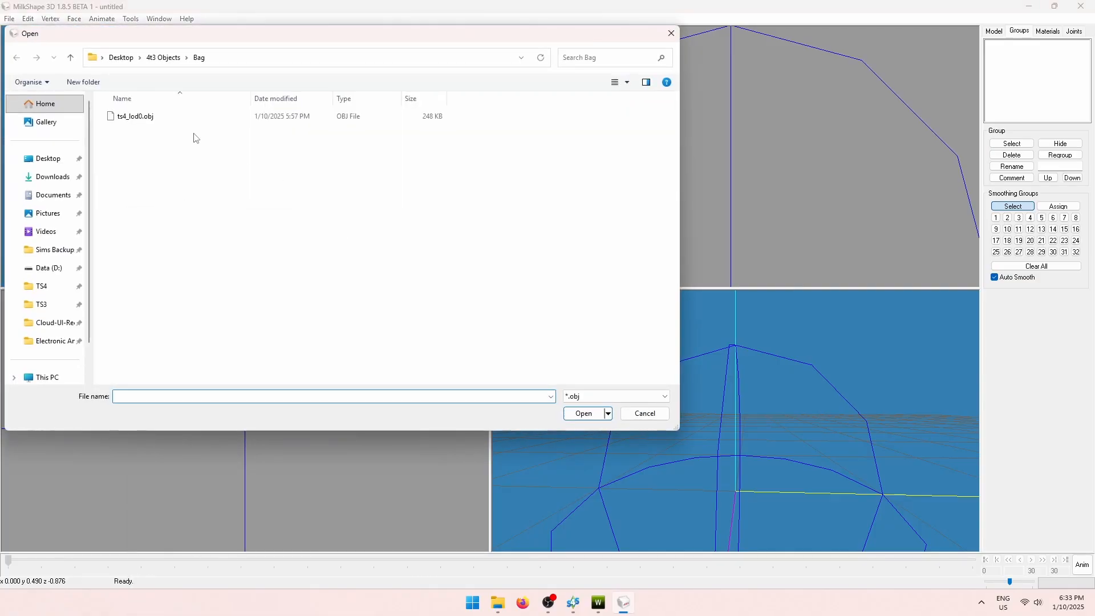
left_click(163, 58)
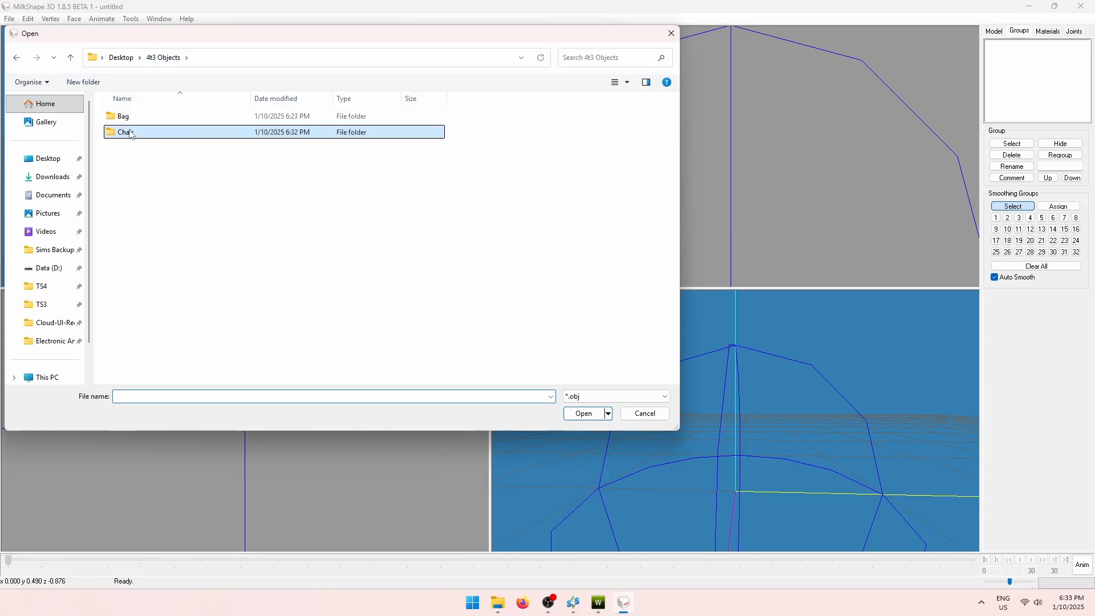
double_click(142, 132)
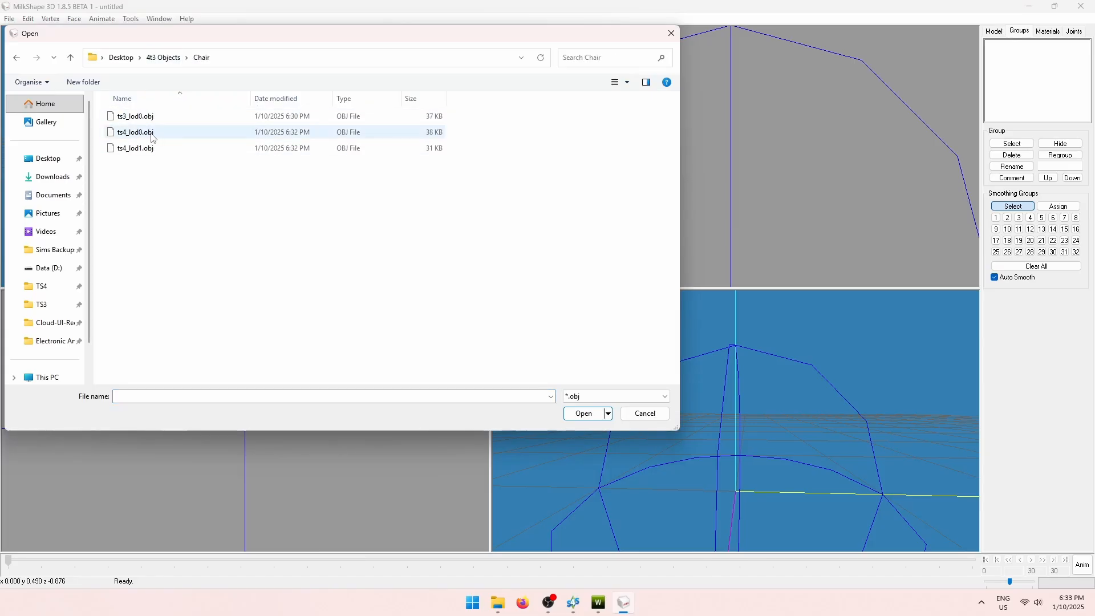
left_click(153, 133)
left_click(584, 414)
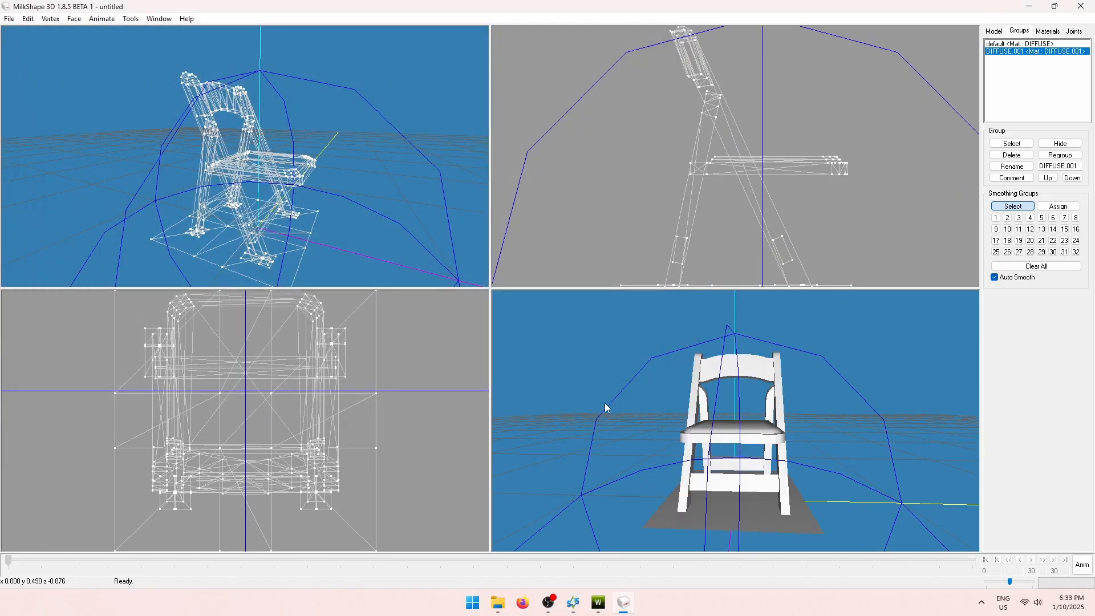
left_click_drag(339, 223, 311, 215)
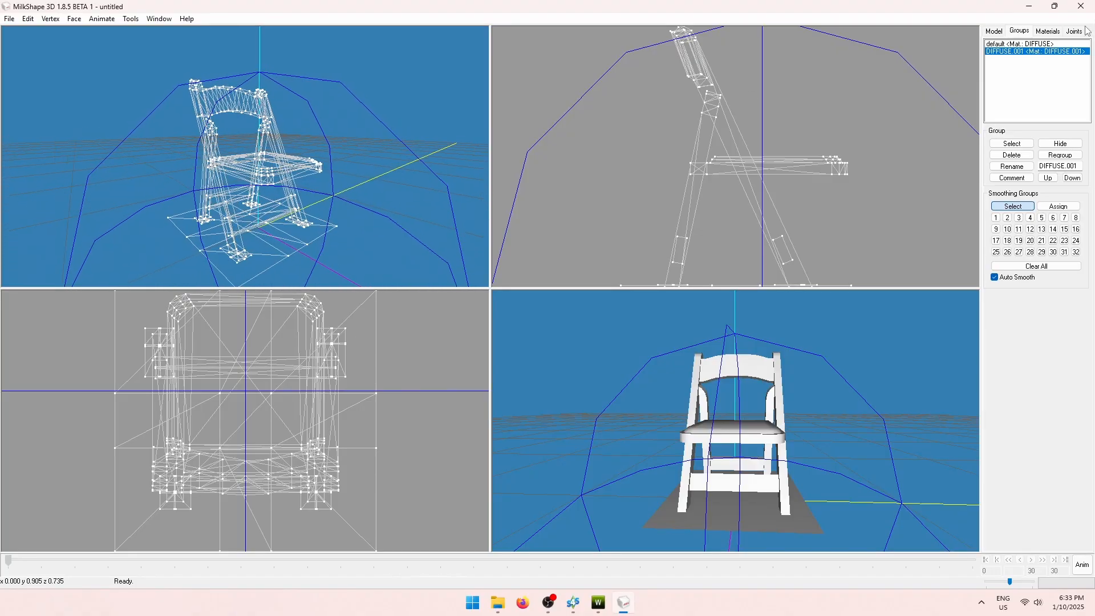
Move the DIFFUSE.001 group to the top, check the default group, then reselect DIFFUSE.001.
left_click(1015, 144)
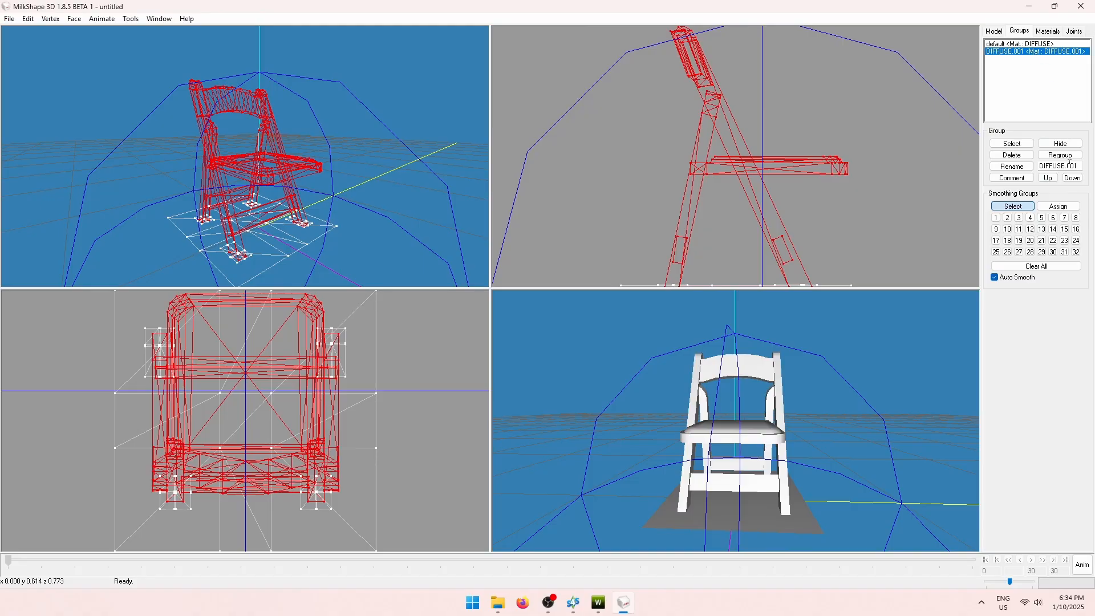
left_click(1048, 179)
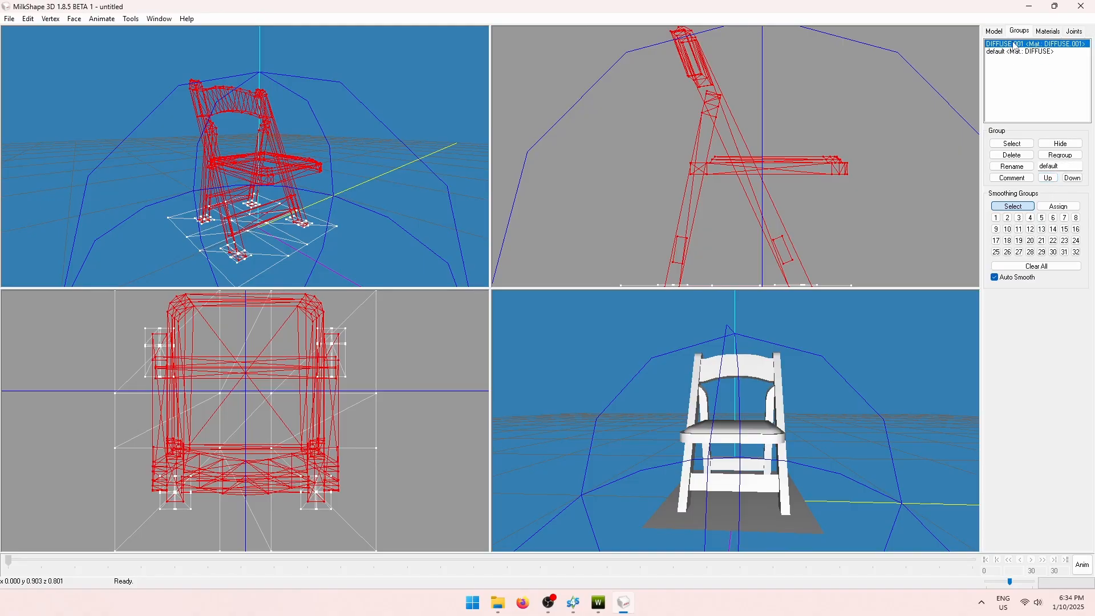
left_click(1012, 144)
left_click(1041, 52)
left_click(1022, 144)
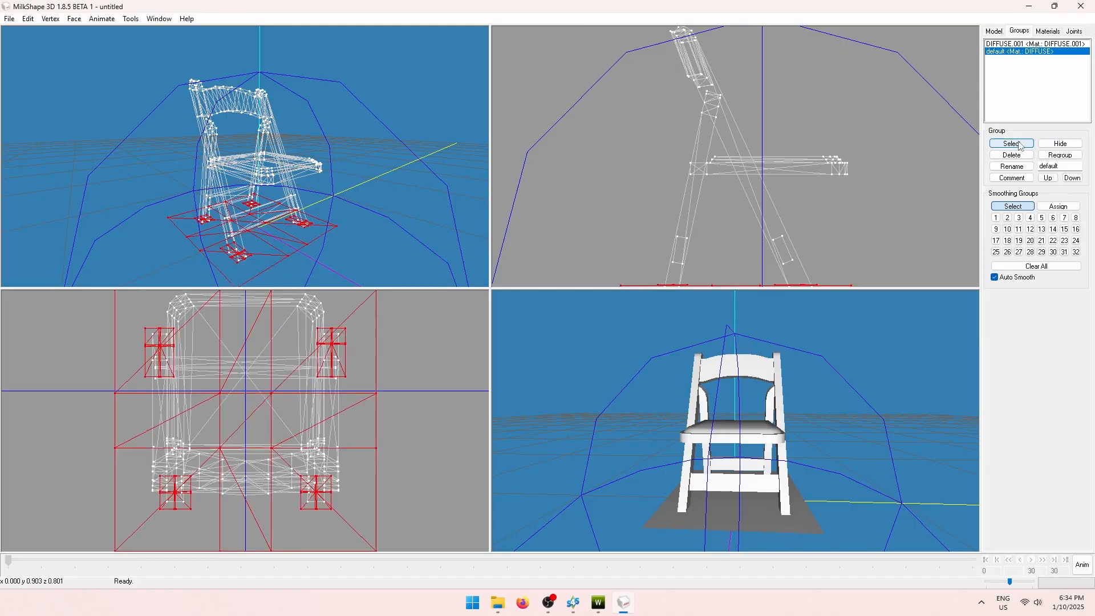
left_click(1021, 145)
left_click(1022, 44)
left_click(1013, 144)
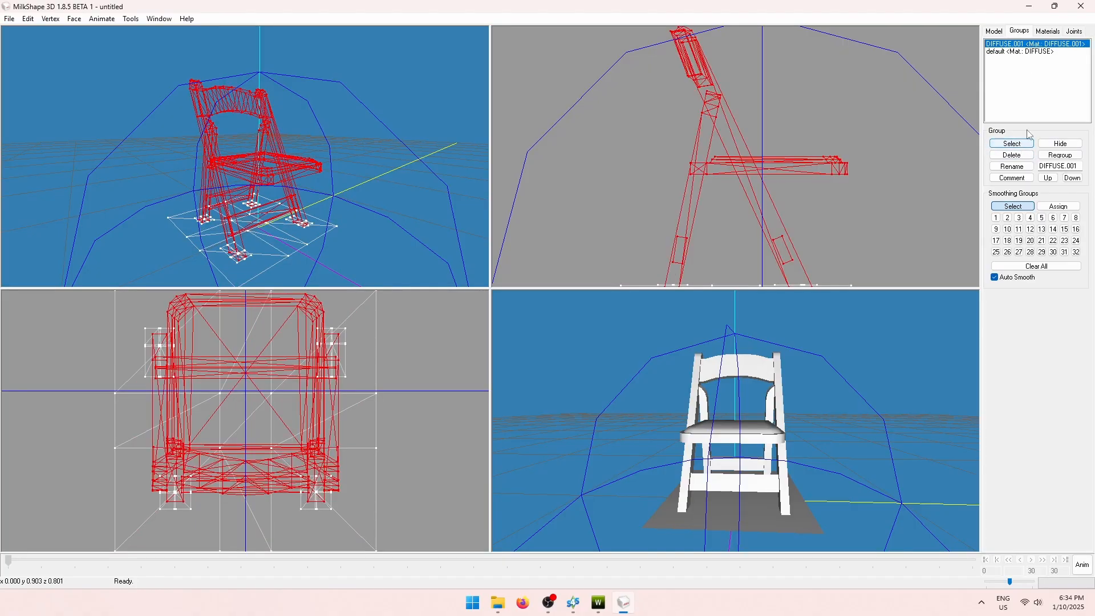
left_click(1074, 32)
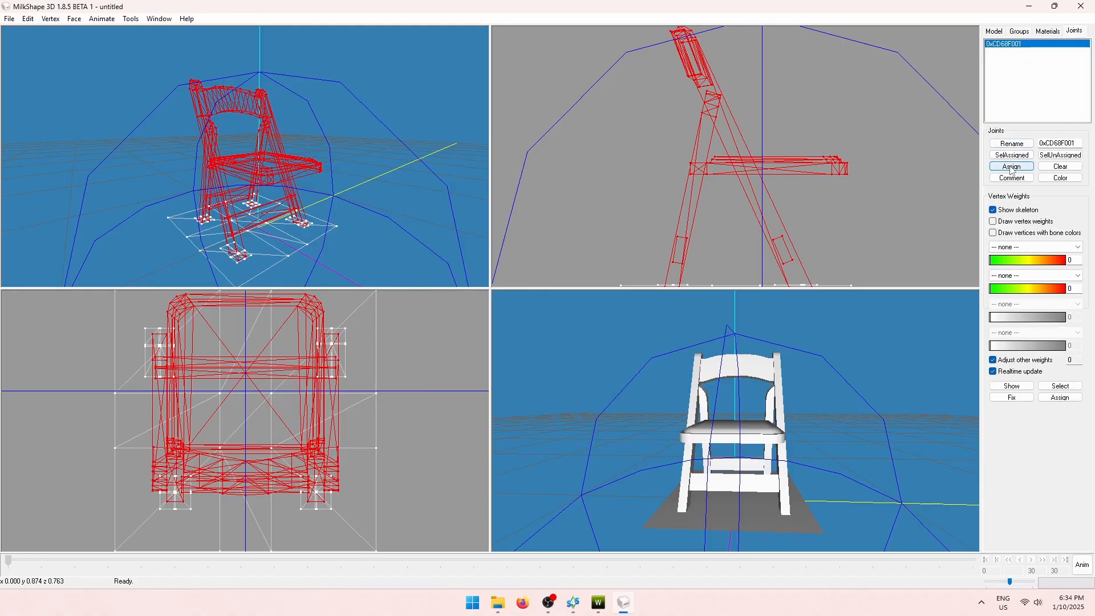
Export the model as a TSRW object named ts4_lod0.
left_click(10, 18)
mouse_move(86, 112)
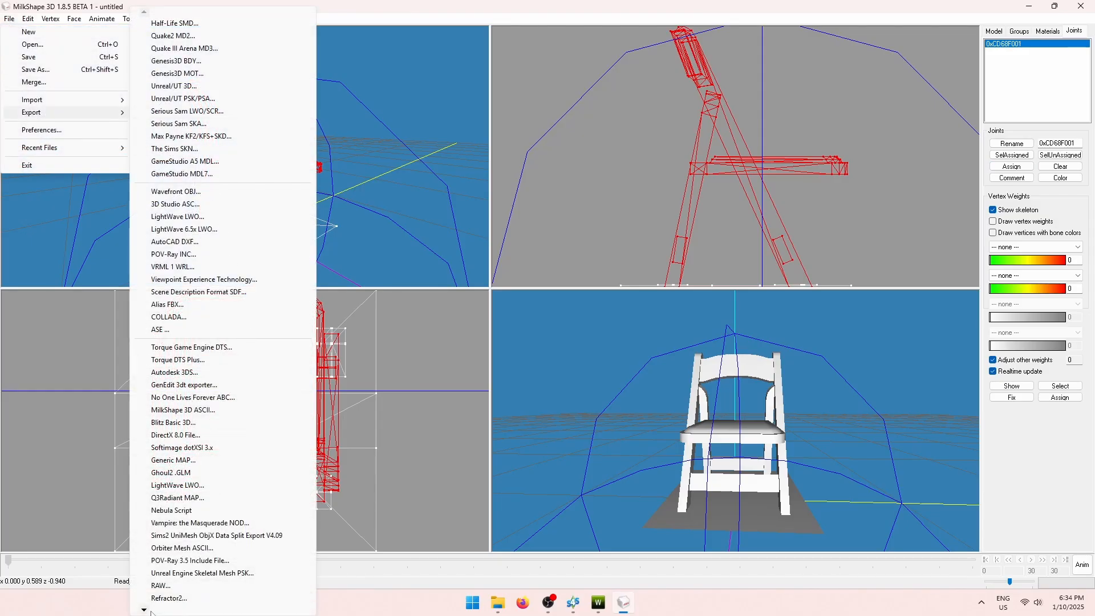
mouse_move(146, 610)
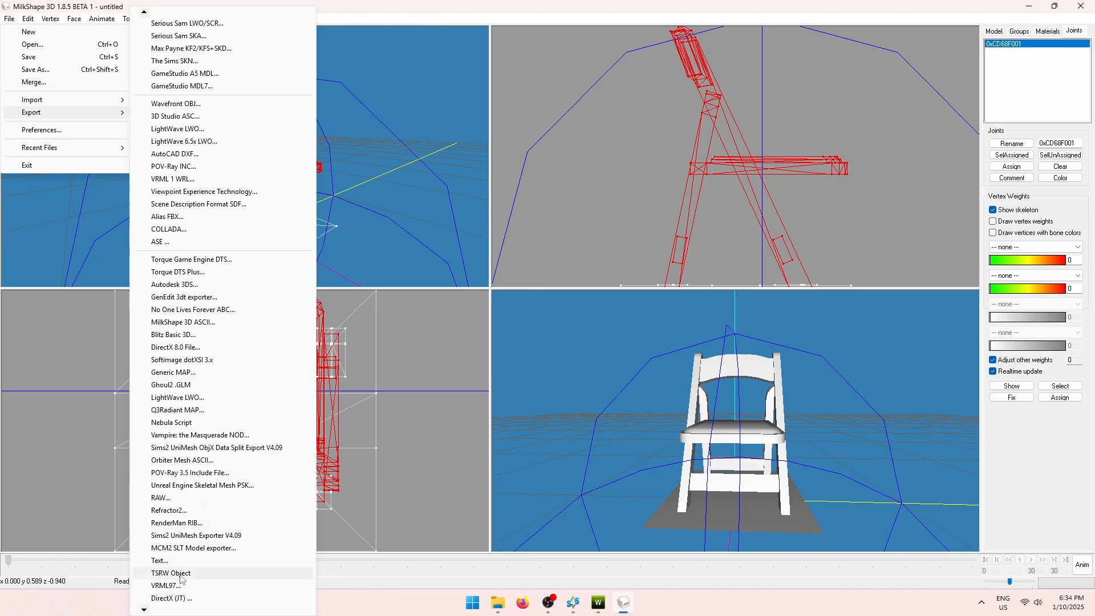
left_click(181, 575)
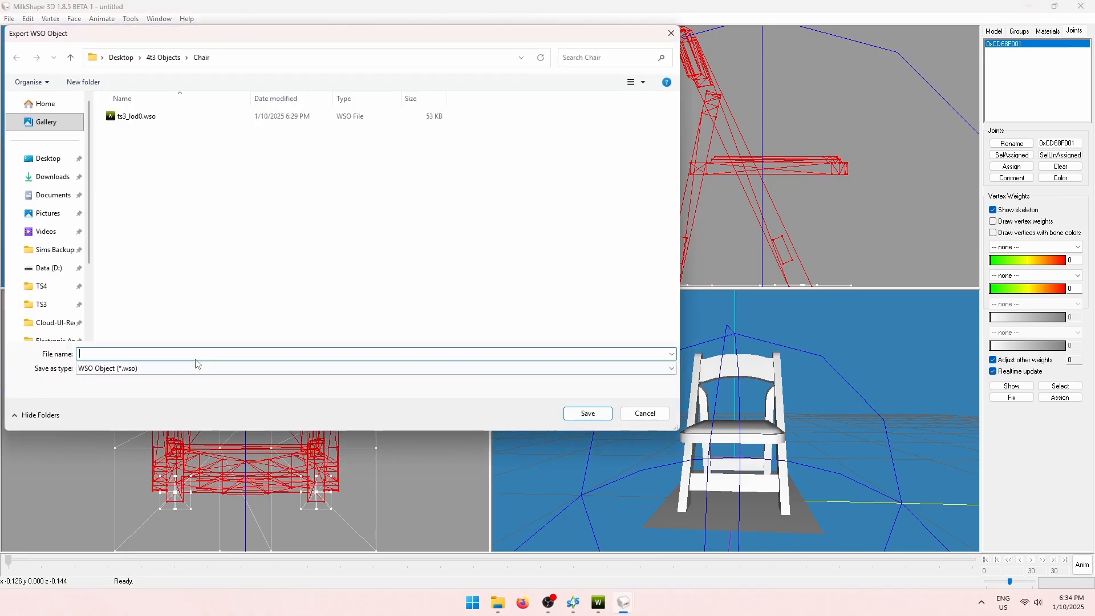
type("ts4_")
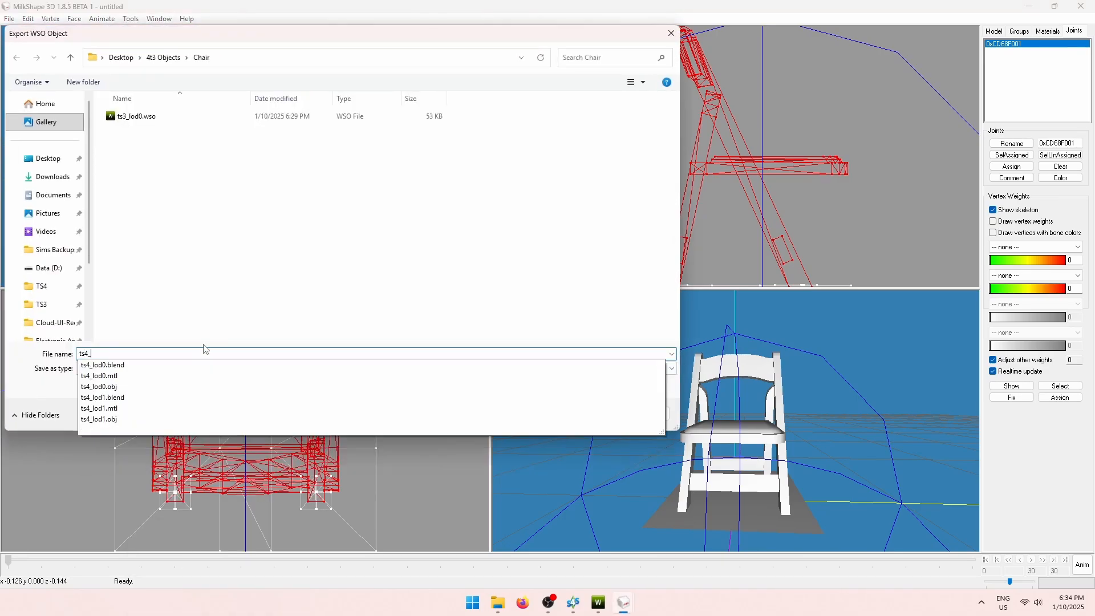
type("lod0")
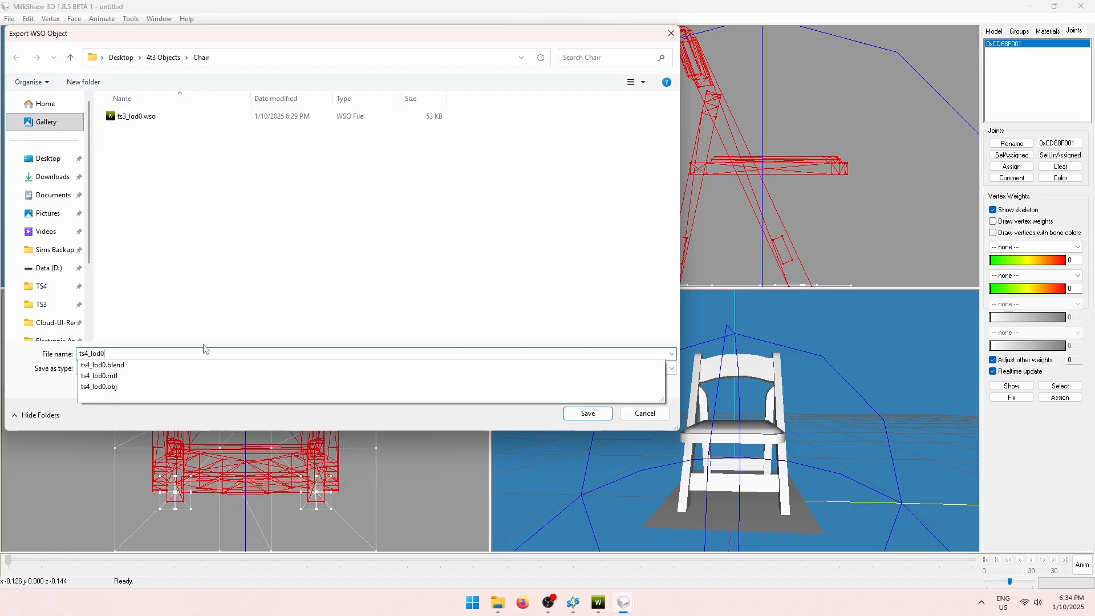
Save the ts4_lod0 export and delete the chair and ground plane groups.
left_click(588, 413)
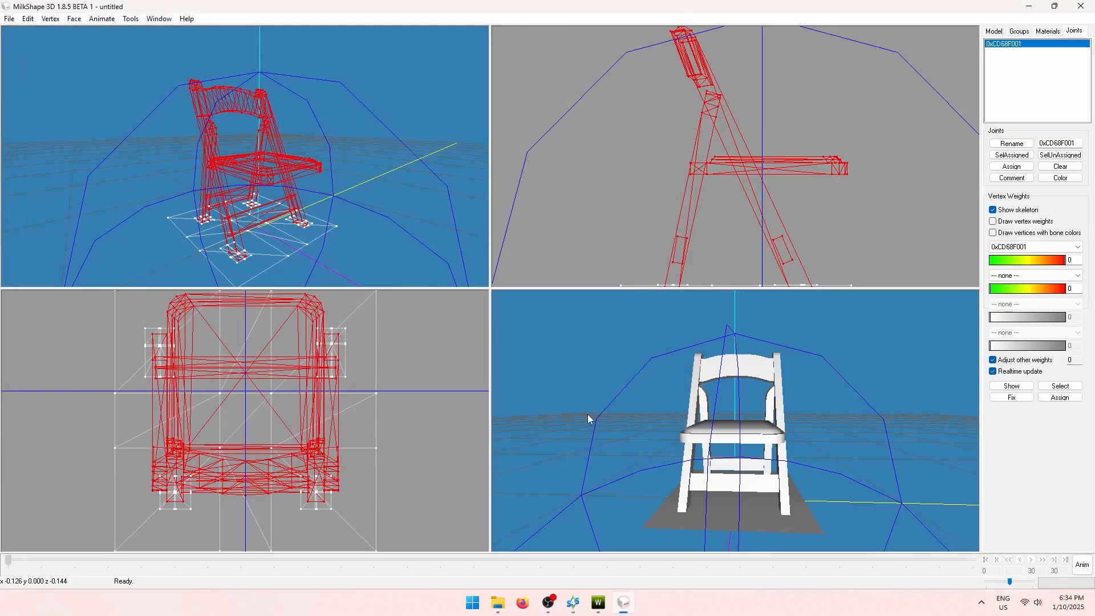
left_click(1020, 31)
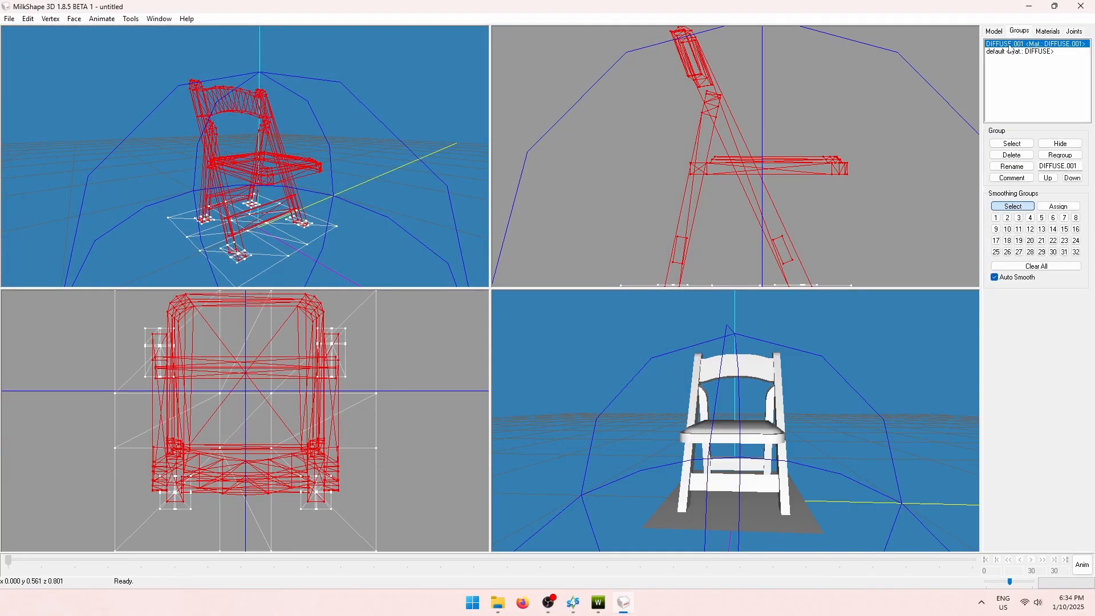
left_click(1014, 156)
left_click(1014, 156)
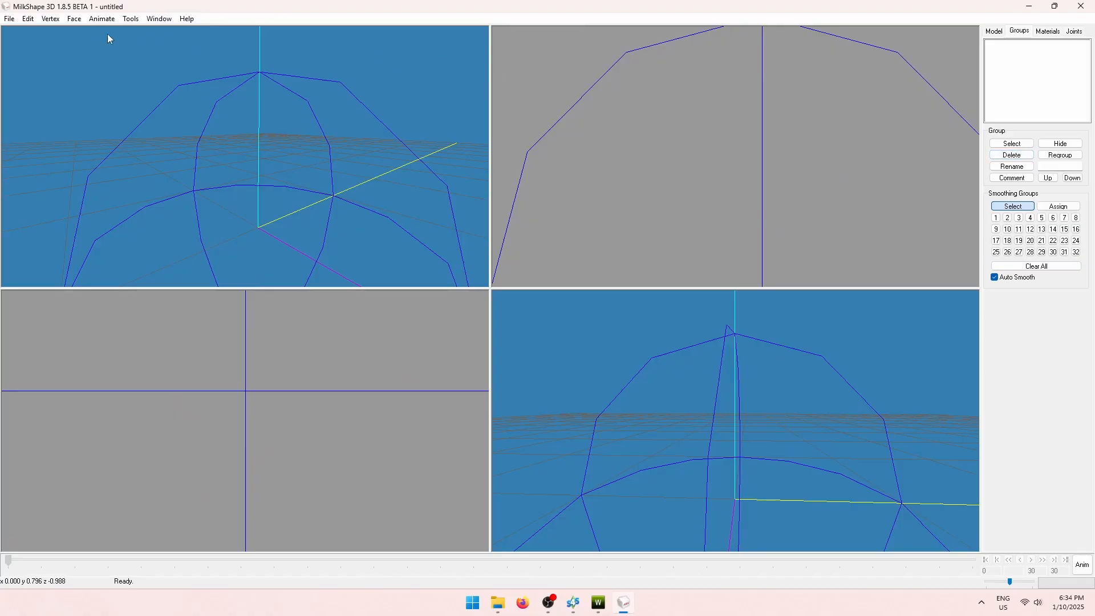
Import ts4_lod1.obj, move DIFFUSE.001 above the default group, and assign it to joint 0xCD68F001.
left_click(10, 19)
mouse_move(63, 100)
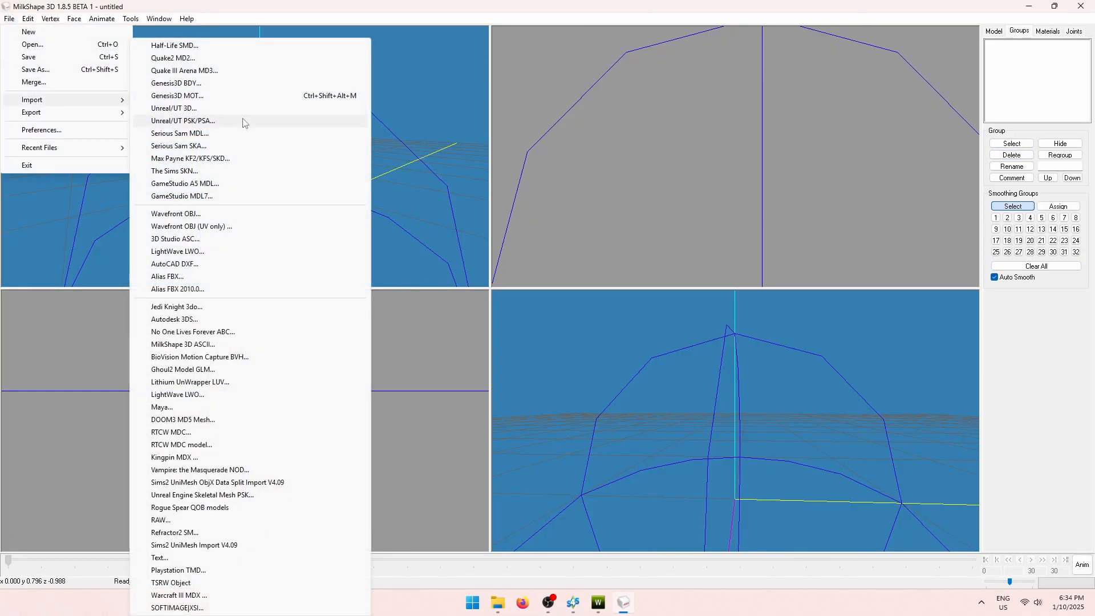
left_click(244, 213)
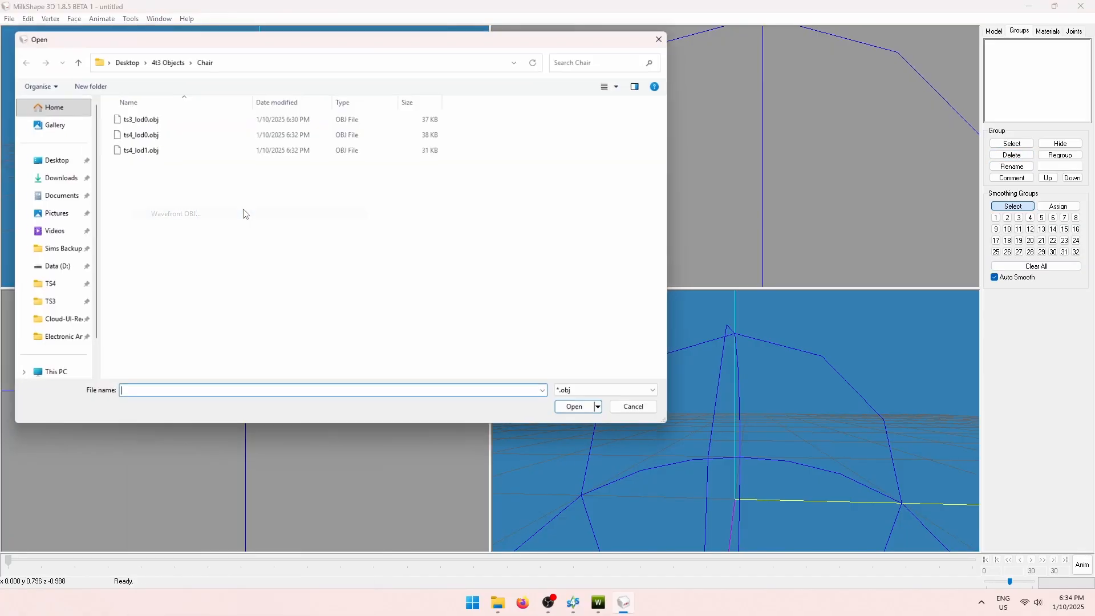
left_click(137, 148)
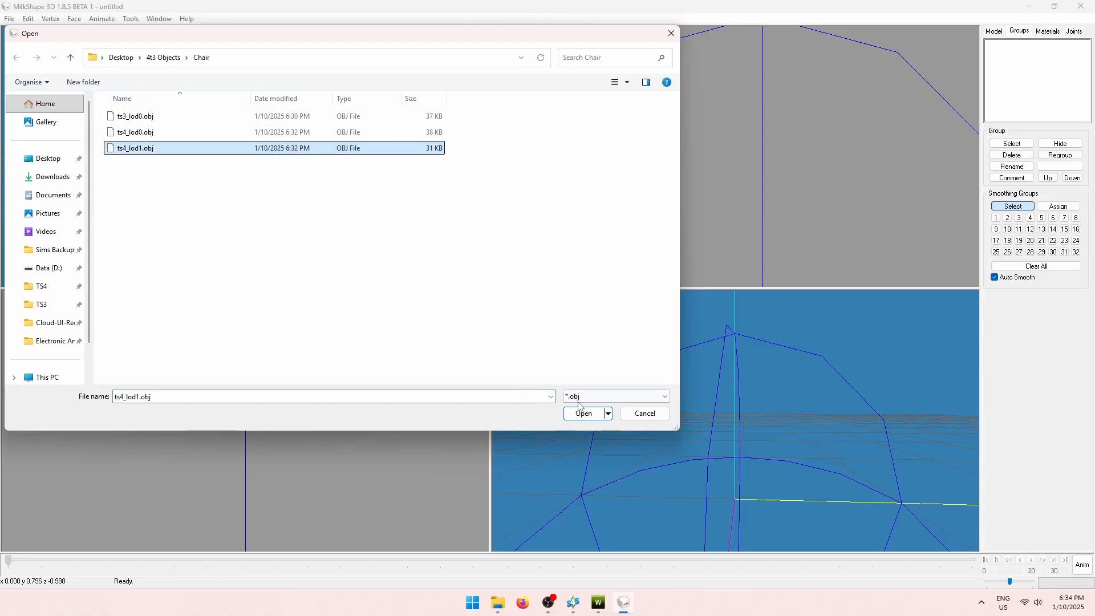
left_click(576, 413)
left_click(1021, 147)
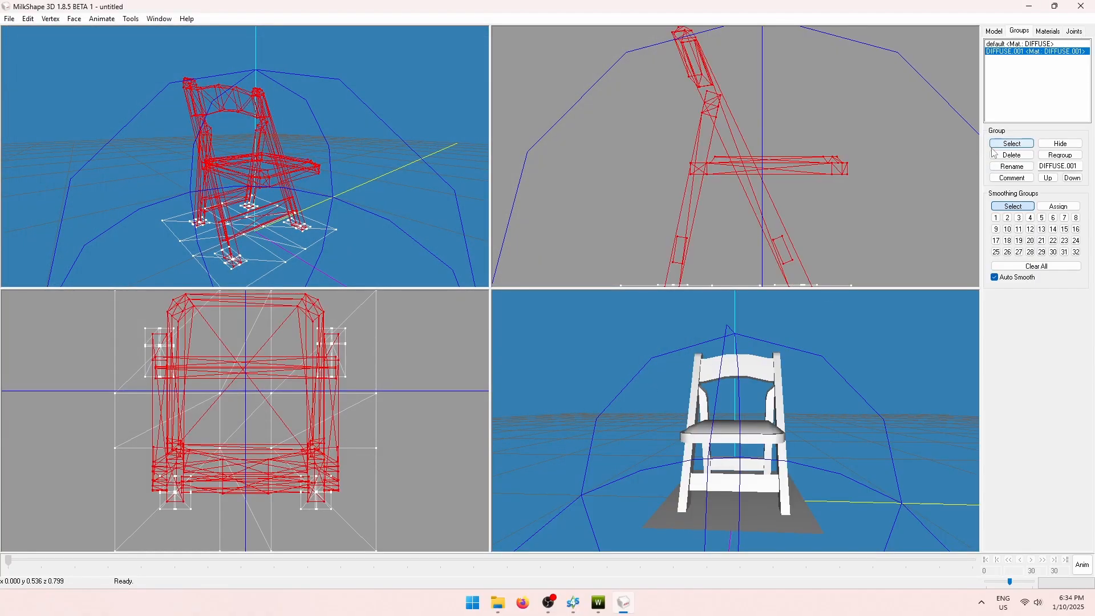
left_click(1048, 177)
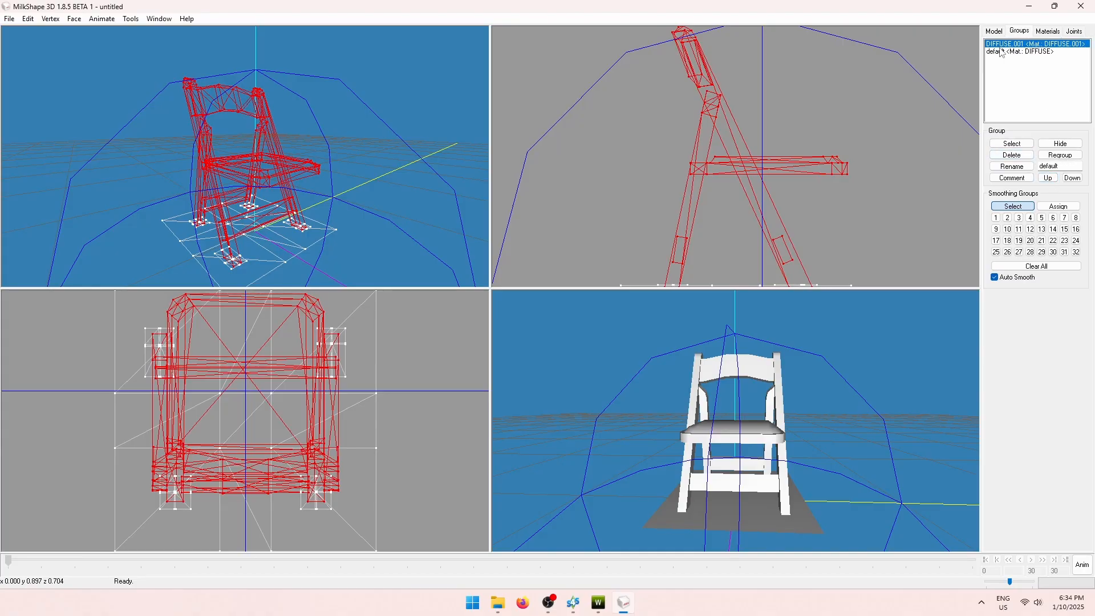
left_click(1075, 32)
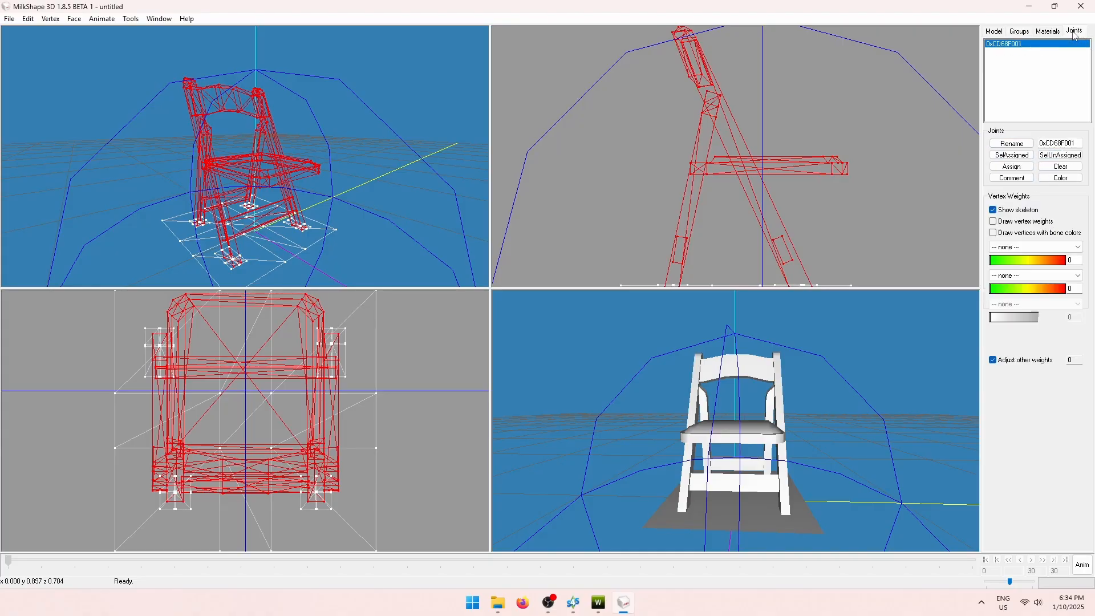
left_click(1011, 167)
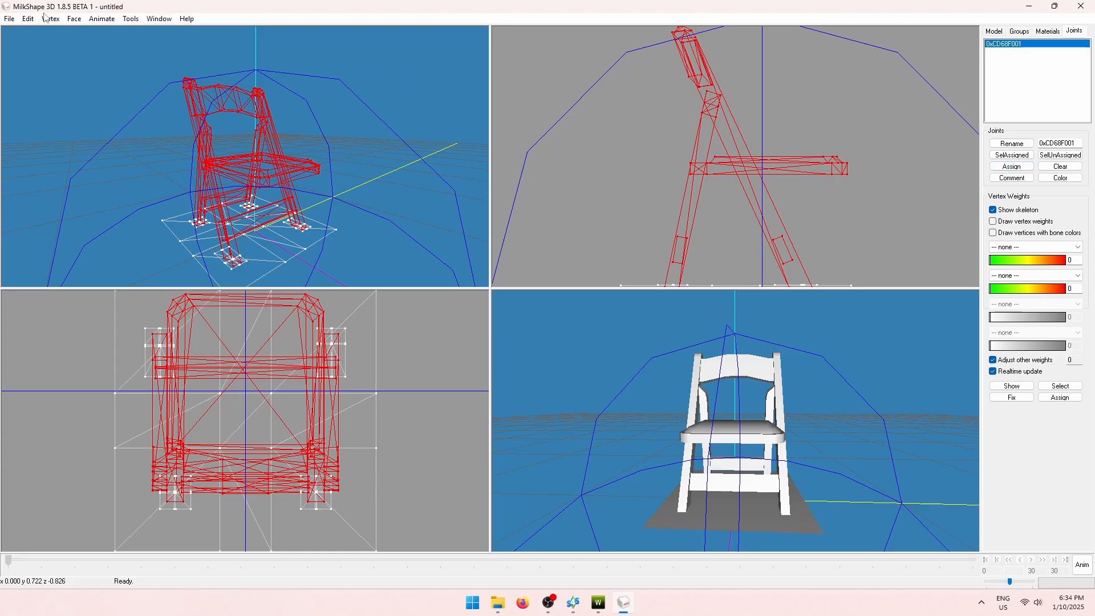
Export the model as a TSRW object named ts4_lod1.
left_click(9, 19)
mouse_move(20, 114)
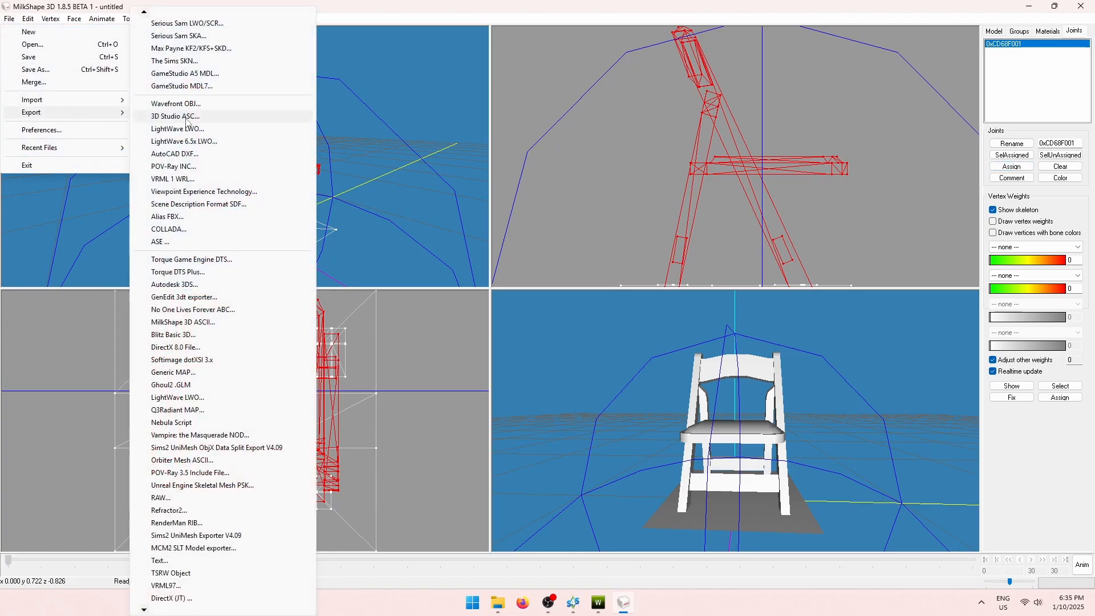
left_click(141, 572)
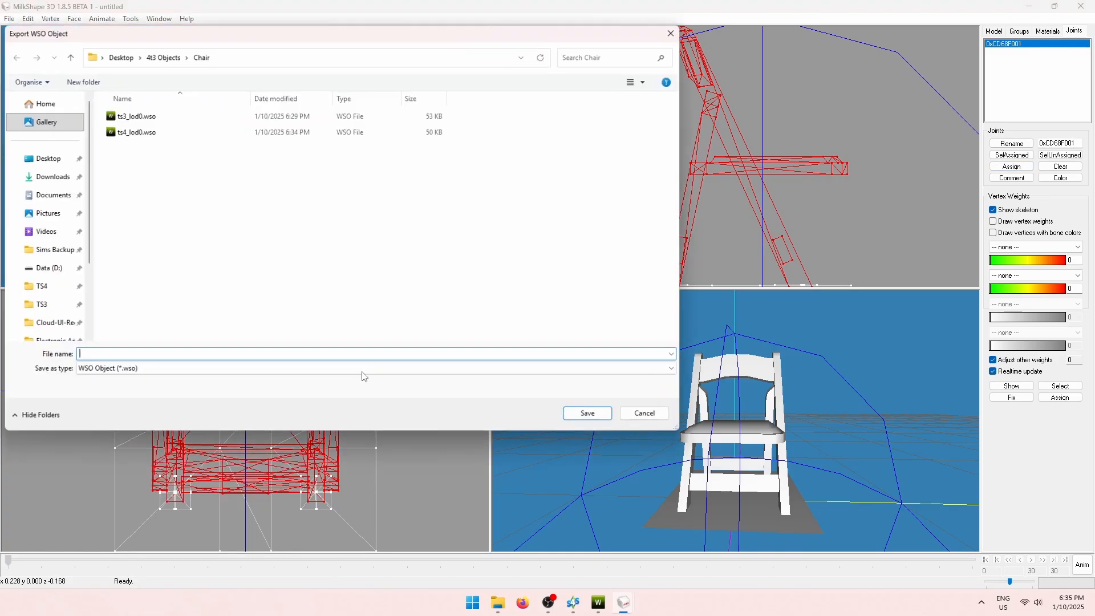
type("ts")
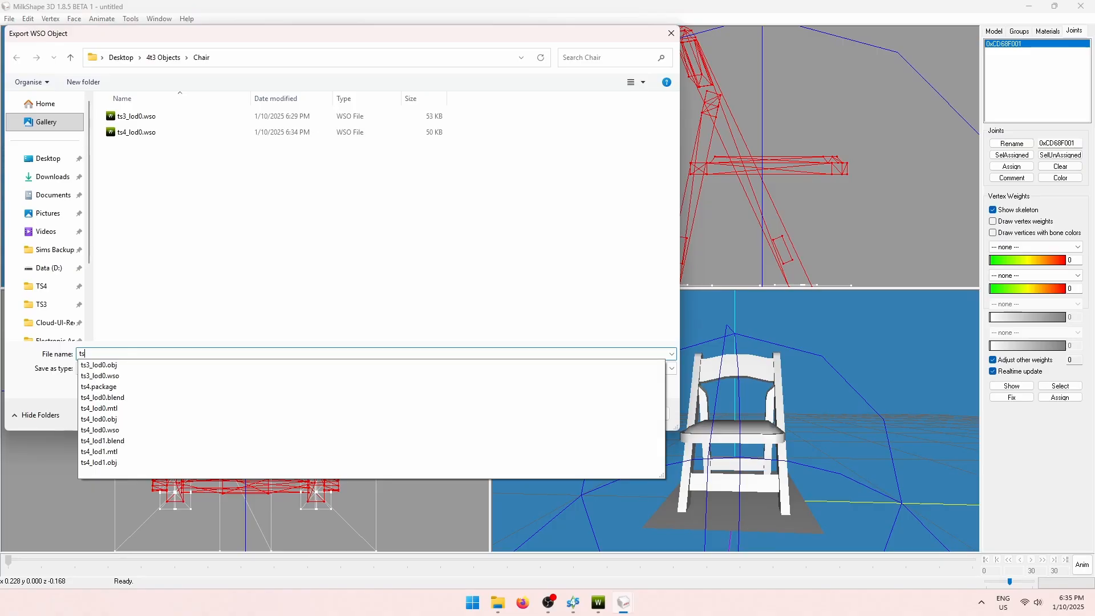
type("4_lod1")
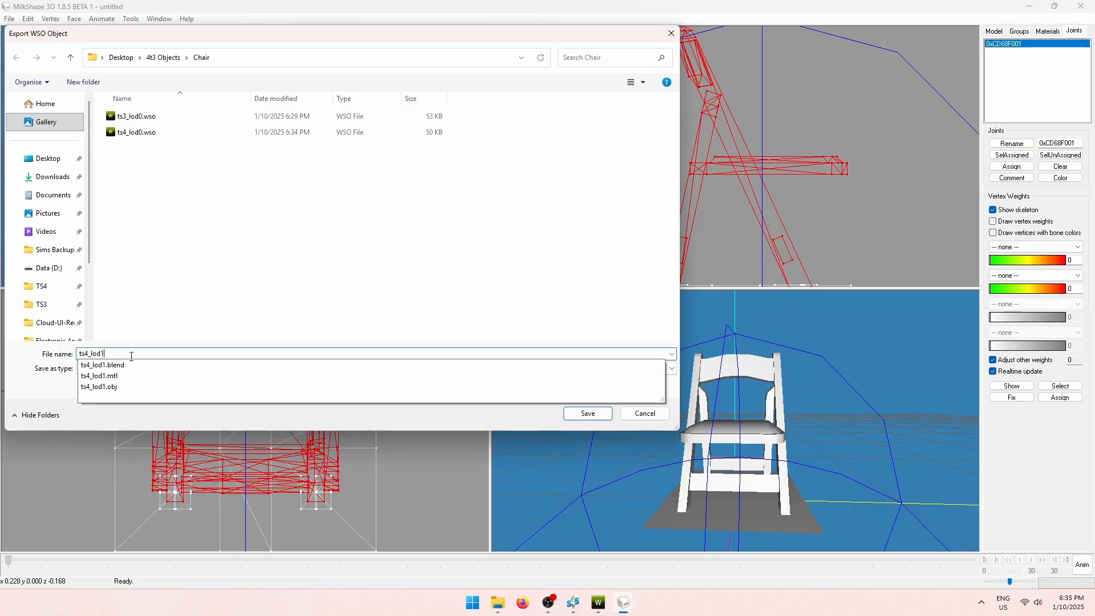
left_click(335, 295)
left_click(585, 412)
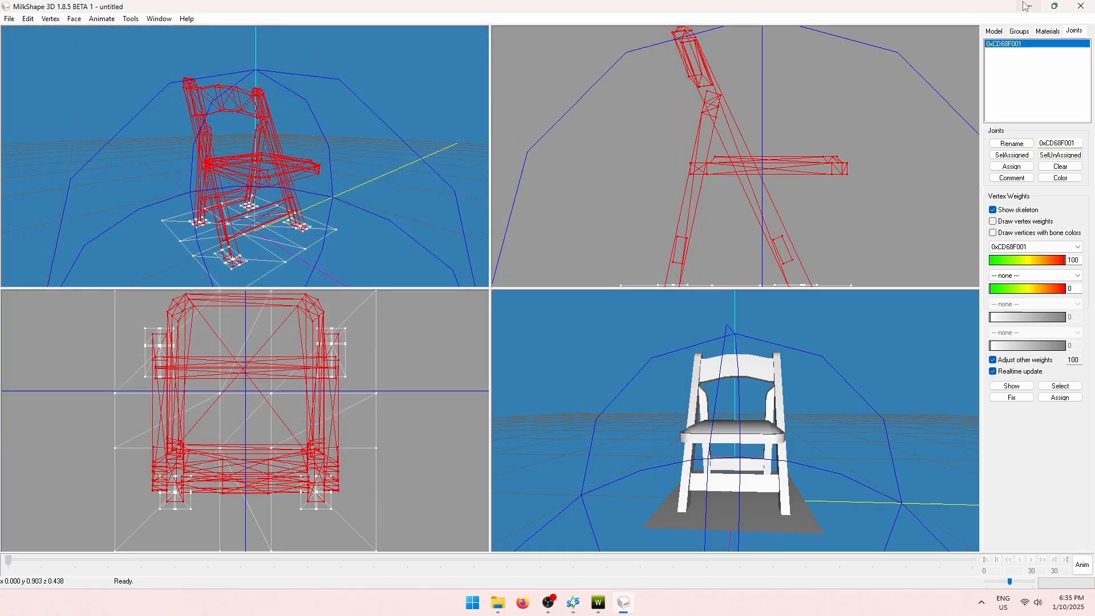
Close MilkShape without saving and bring TSR Workshop back to the front.
left_click(1081, 6)
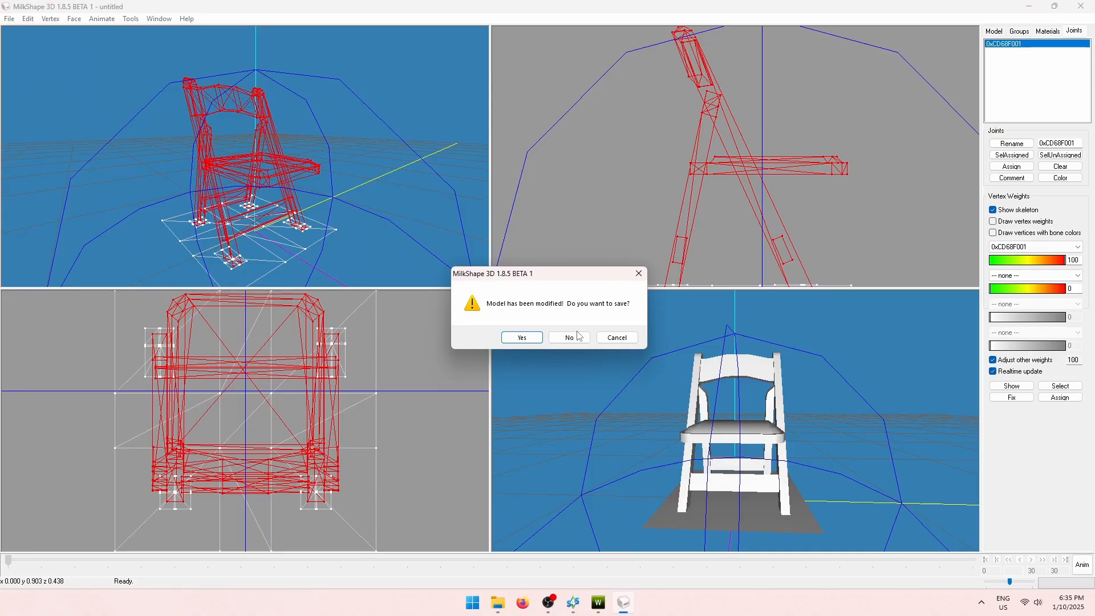
left_click(579, 336)
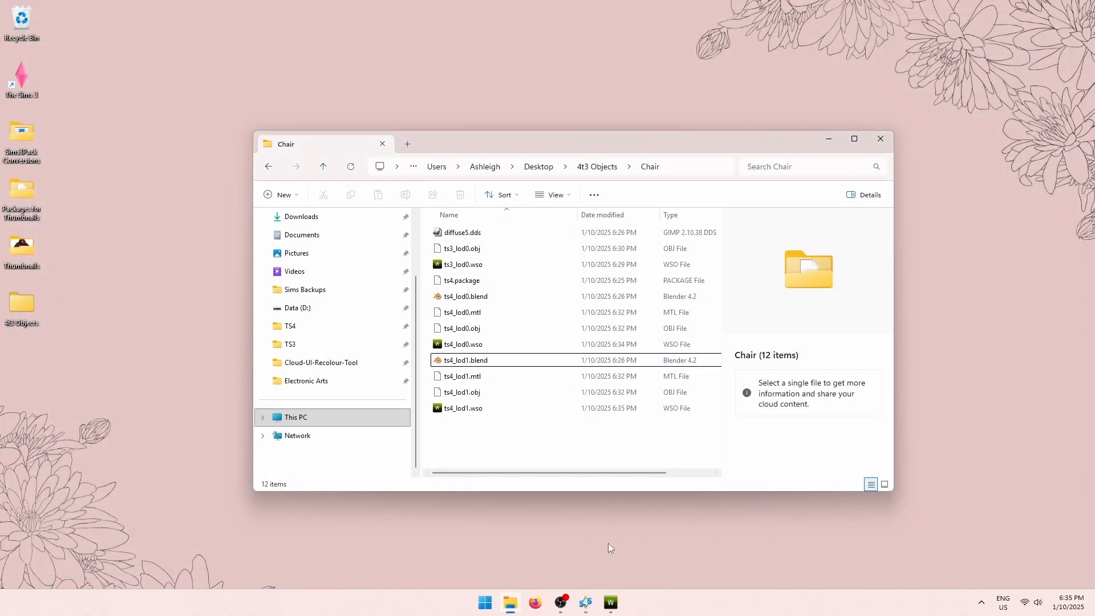
left_click(611, 603)
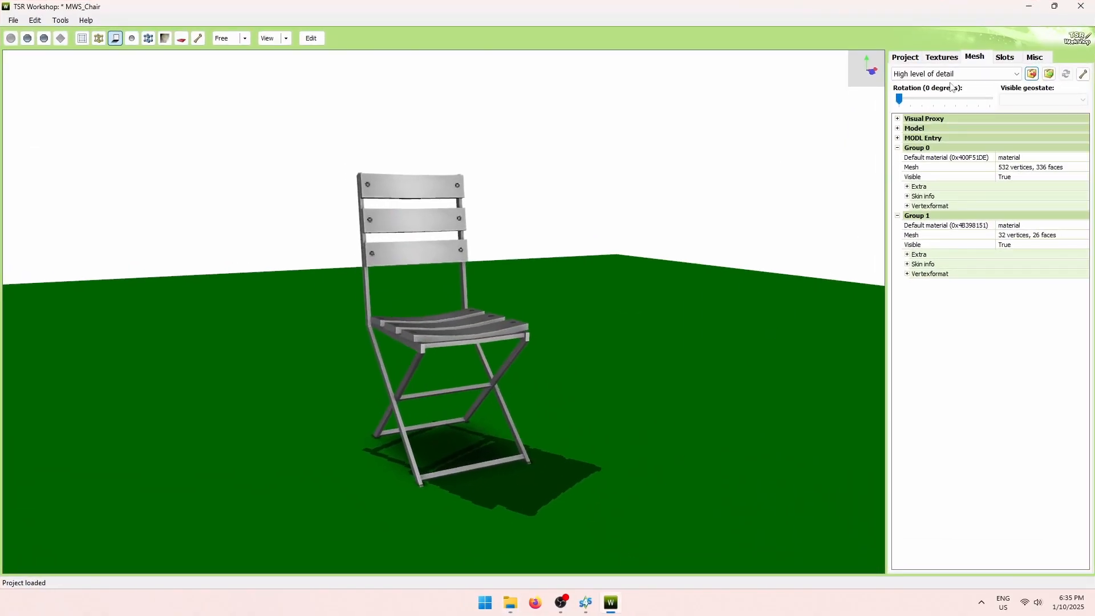
Import ts4_lod0.wso as the high-detail mesh, giving the folding chair with 382 vertices and 316 faces.
left_click(979, 55)
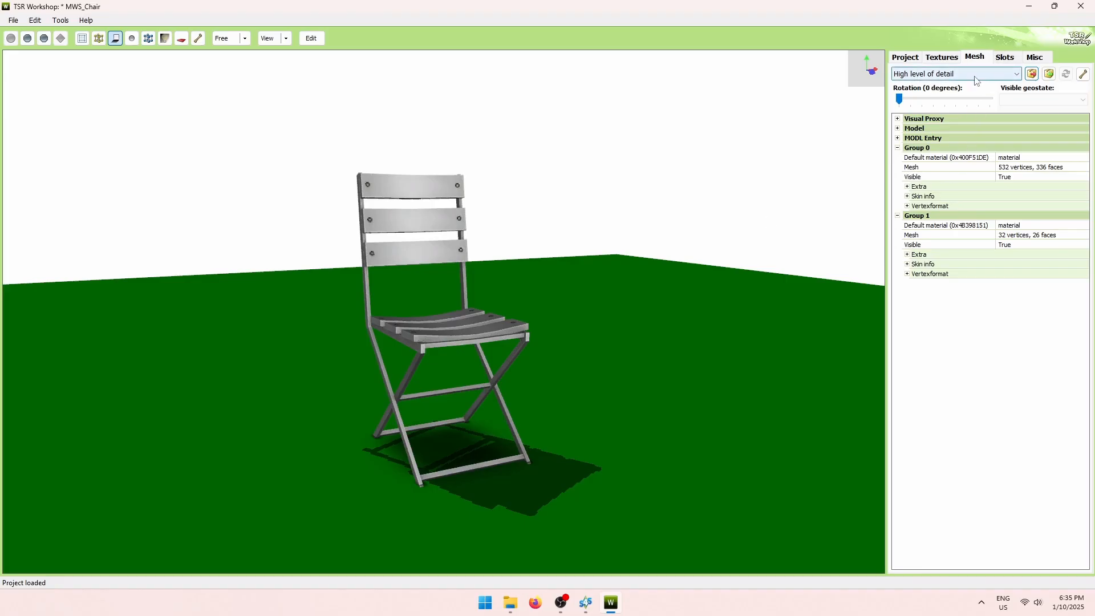
left_click(1049, 74)
left_click(151, 122)
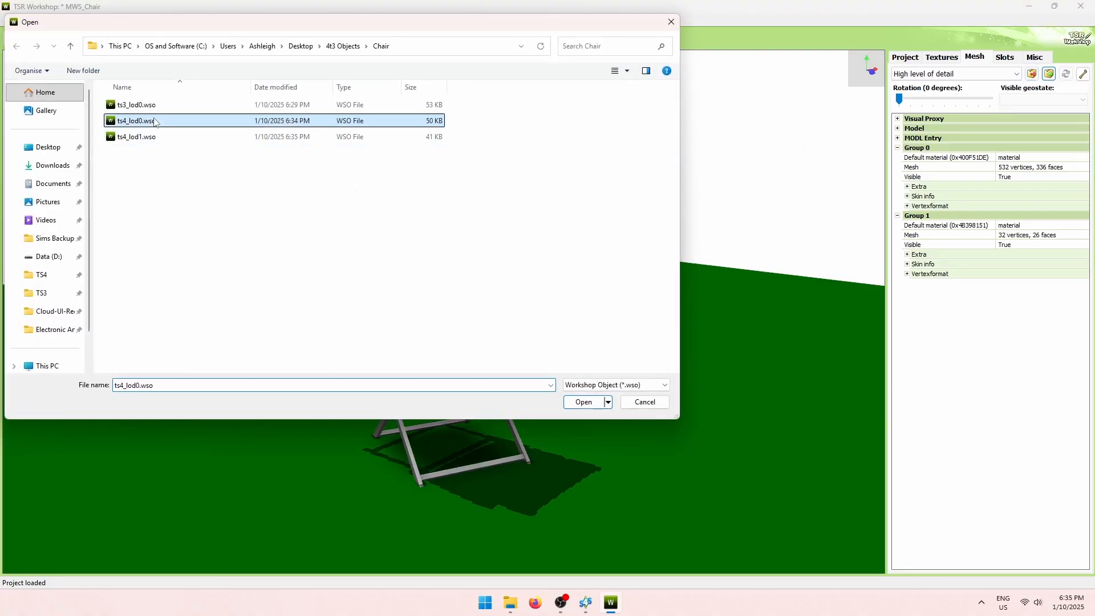
left_click(584, 402)
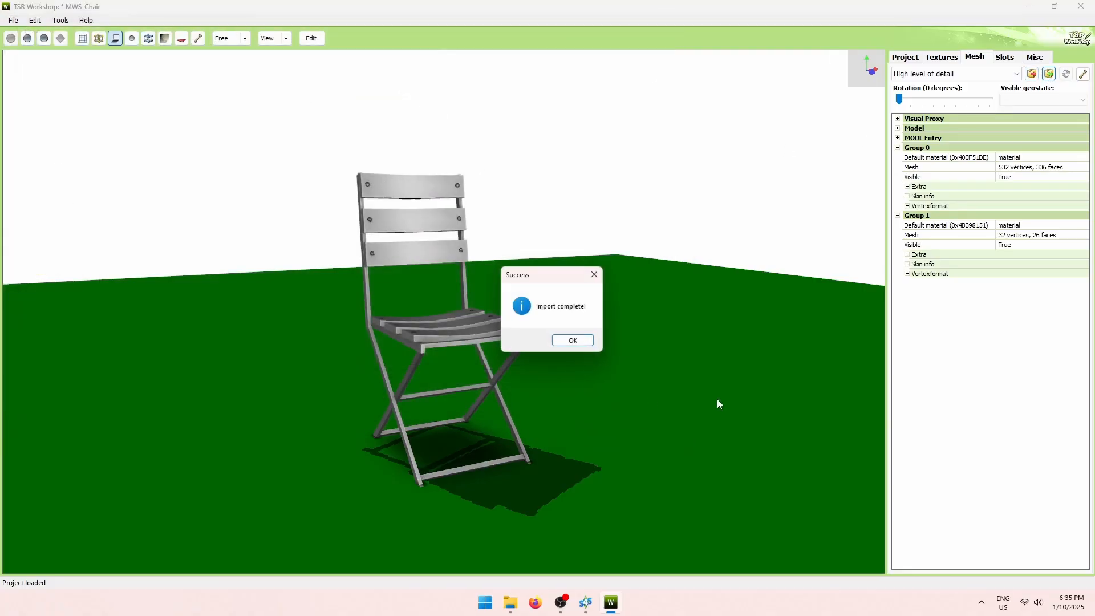
left_click(574, 340)
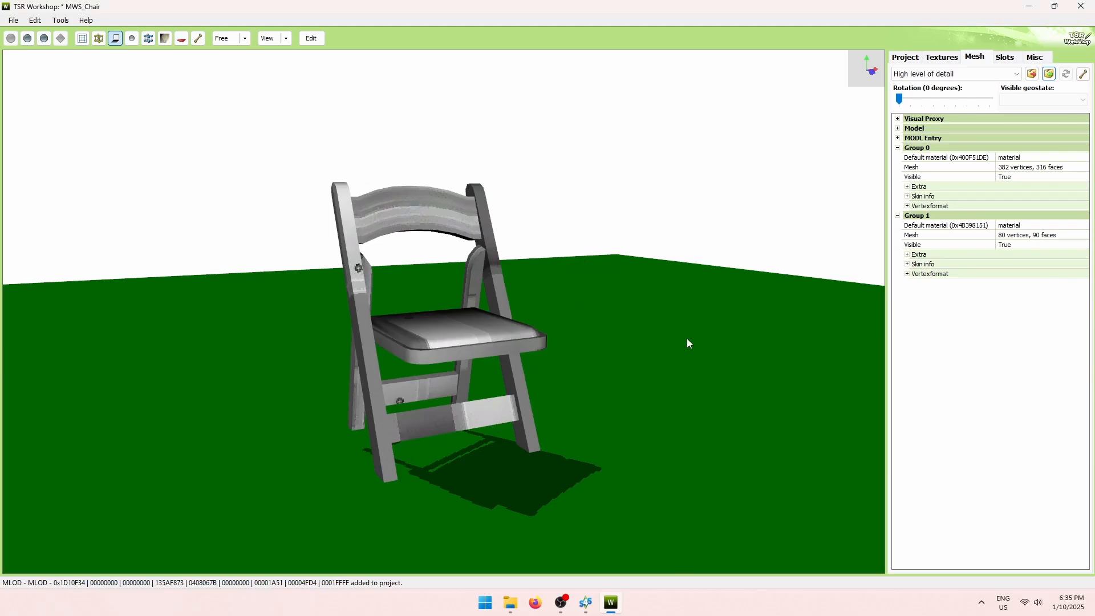
left_click_drag(687, 337, 790, 245)
Try importing ts4_lod1.wso into the medium level of detail and dismiss the group-count mismatch error.
left_click(1002, 73)
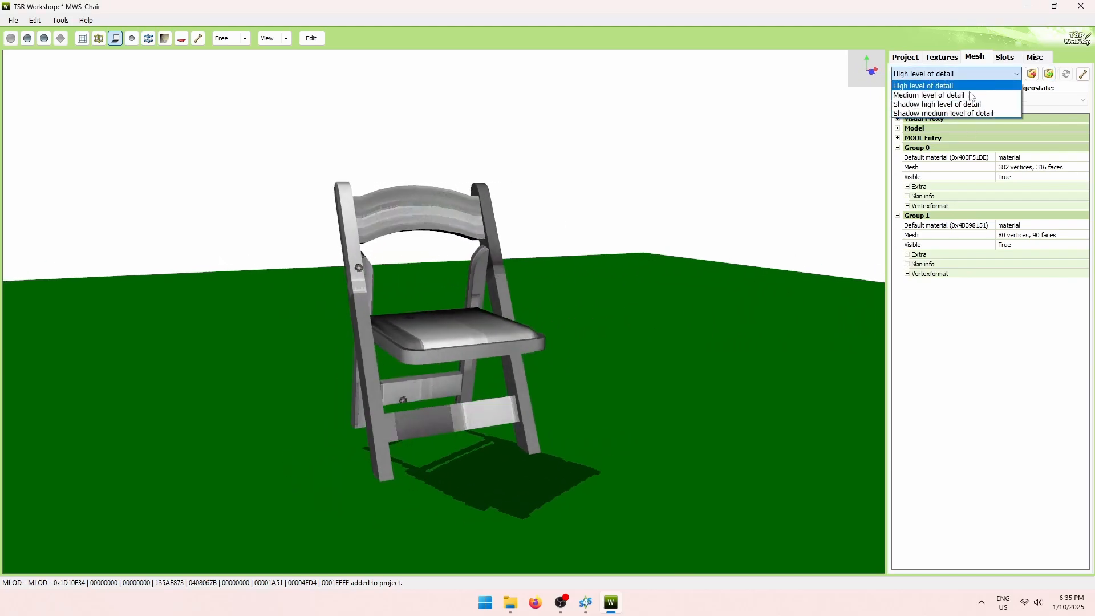
left_click(1005, 96)
left_click(1049, 74)
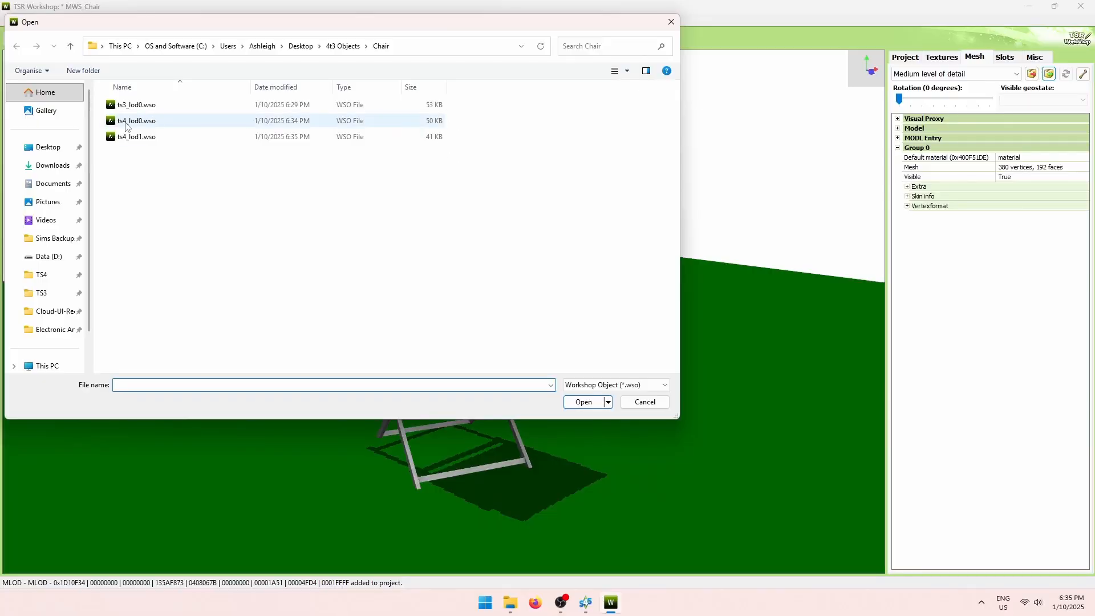
left_click(123, 138)
double_click(123, 138)
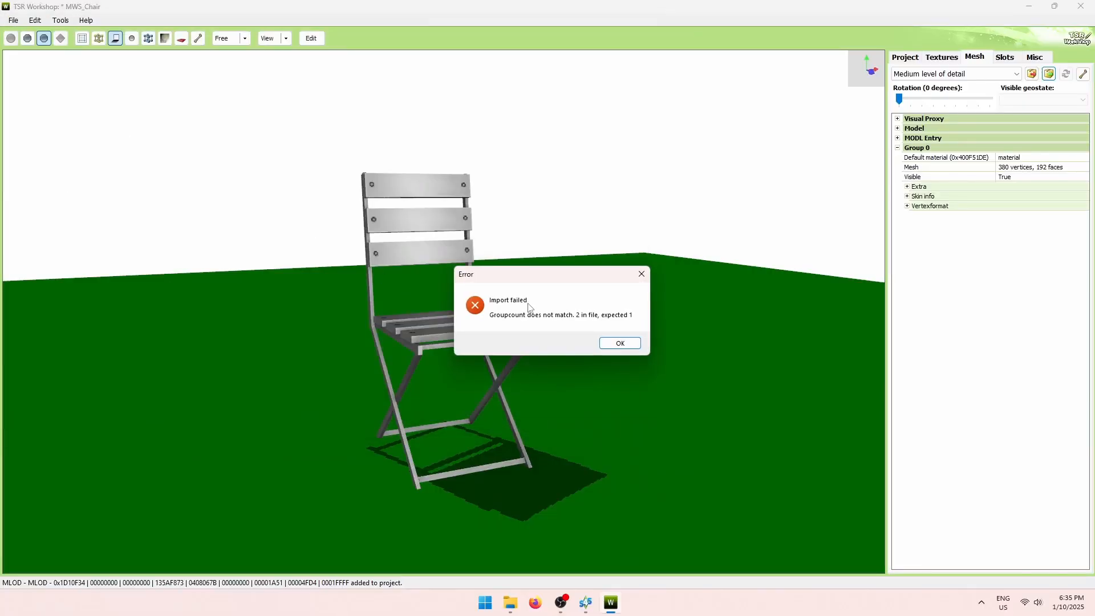
left_click(618, 344)
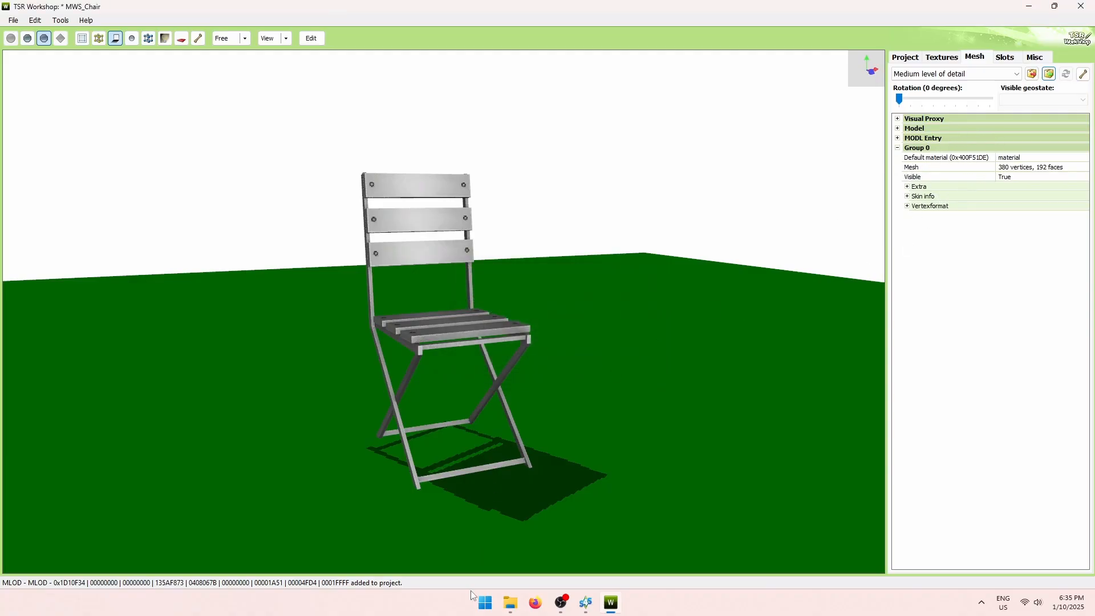
In MilkShape 3D, import ts3_lod0.wso and delete its mesh groups, keeping only the skeleton.
left_click(485, 608)
left_click(631, 363)
left_click(9, 19)
mouse_move(51, 100)
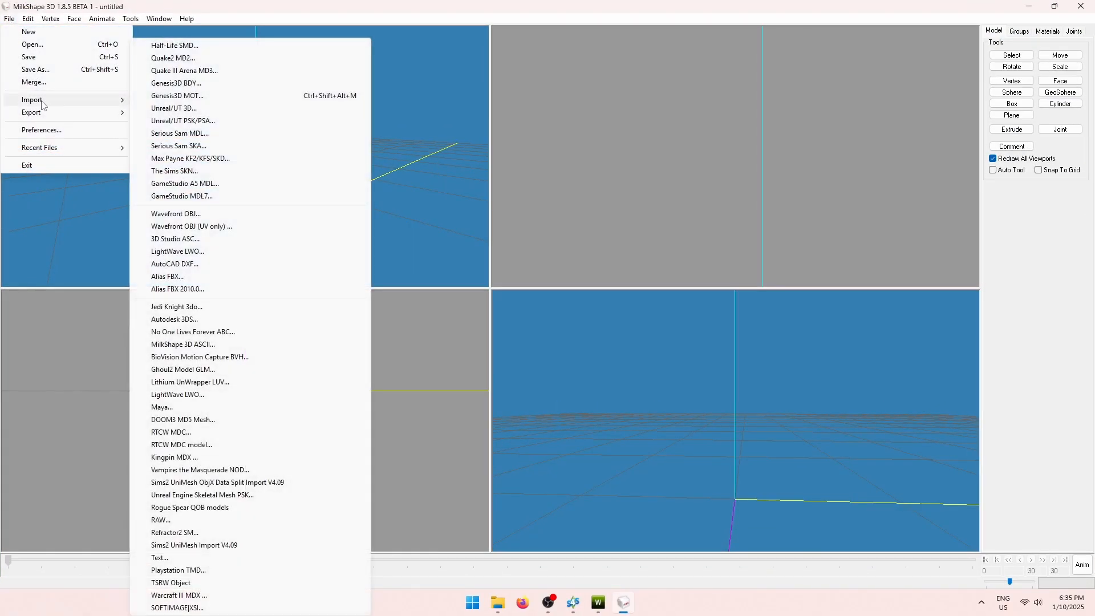
left_click(199, 582)
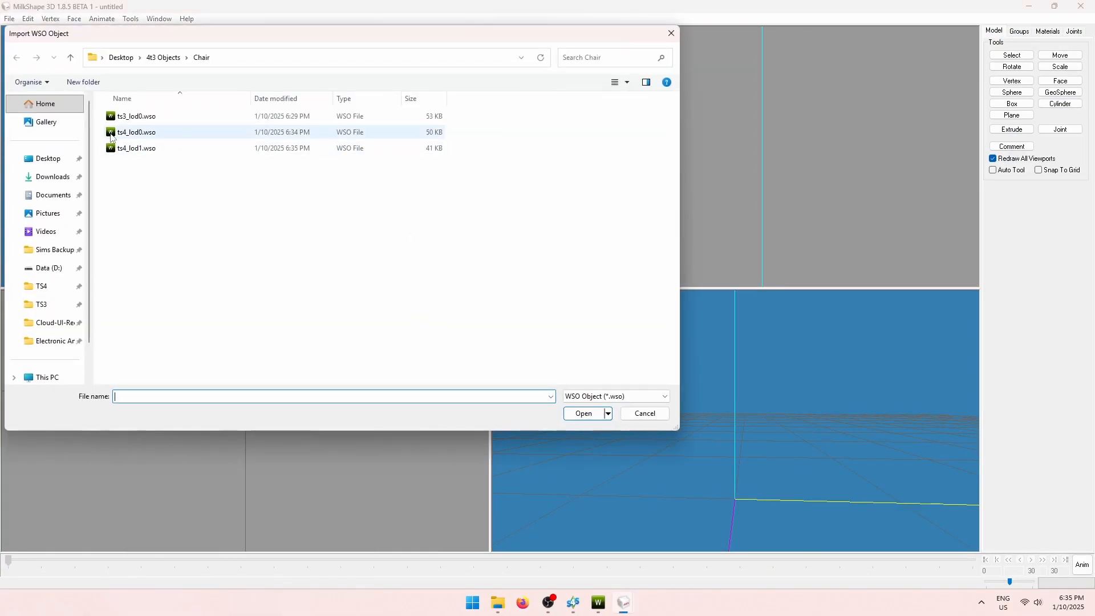
double_click(155, 117)
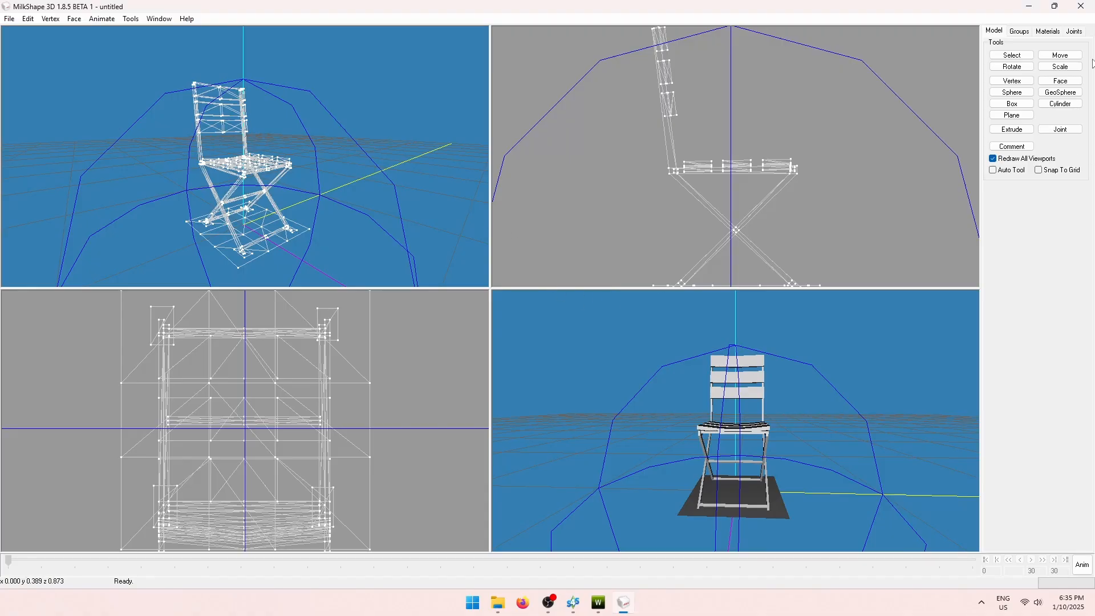
left_click(1019, 31)
left_click(1012, 155)
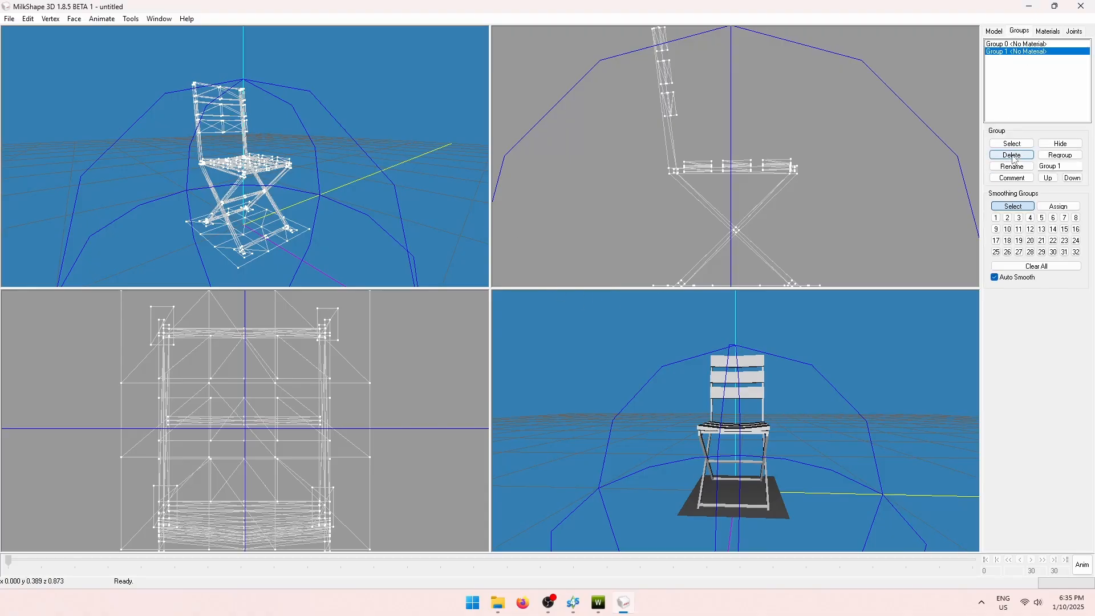
Import ts4_lod1.obj, delete the default group, and bind DIFFUSE.001 to joint 0xCD68F001.
left_click(9, 18)
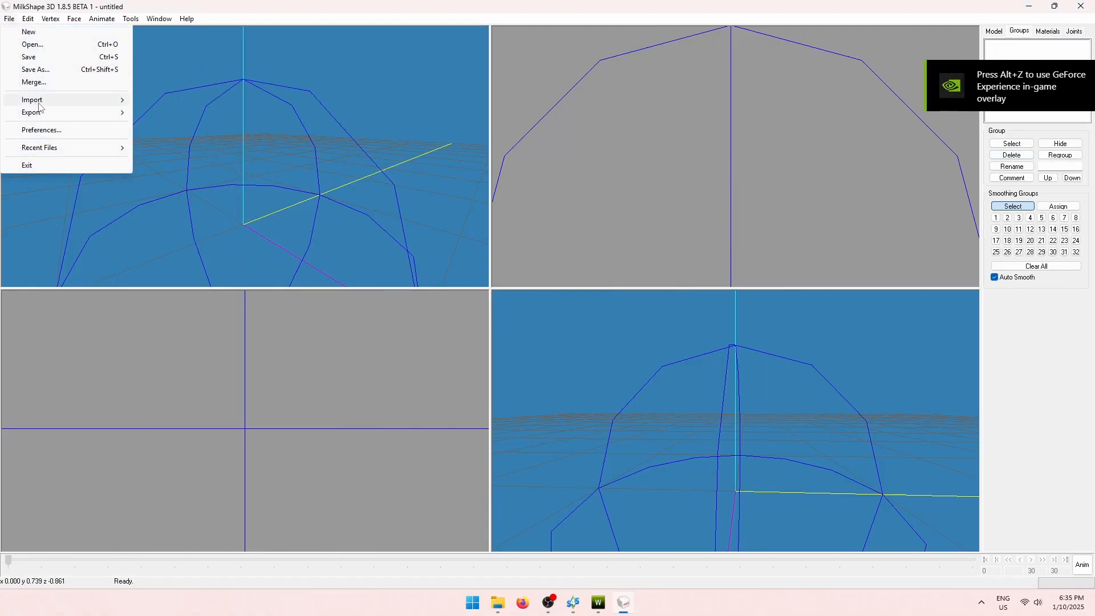
mouse_move(34, 100)
left_click(200, 215)
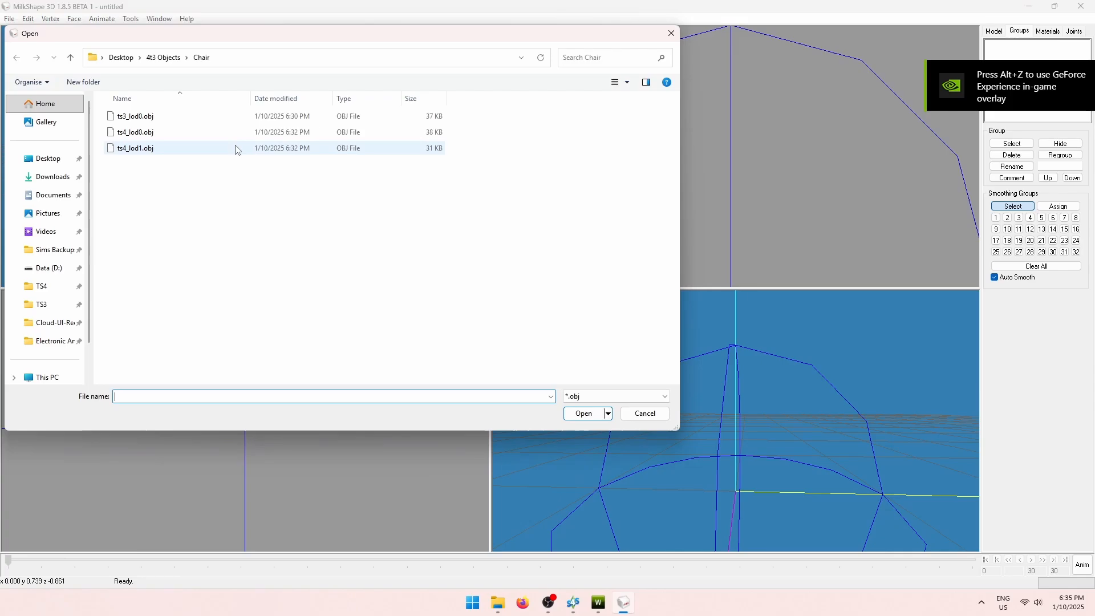
double_click(128, 150)
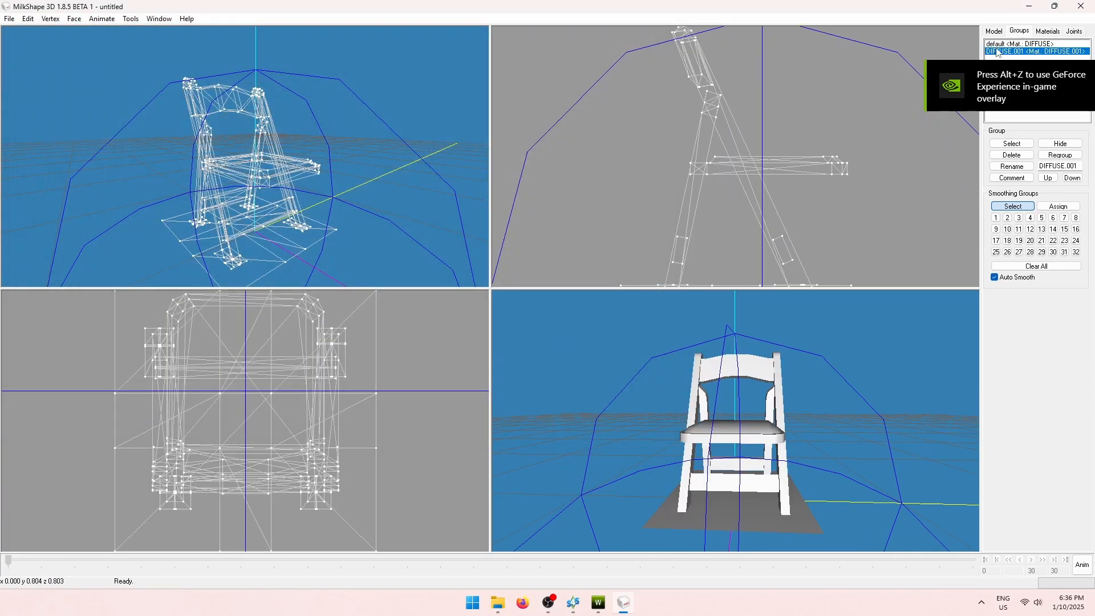
left_click(1000, 44)
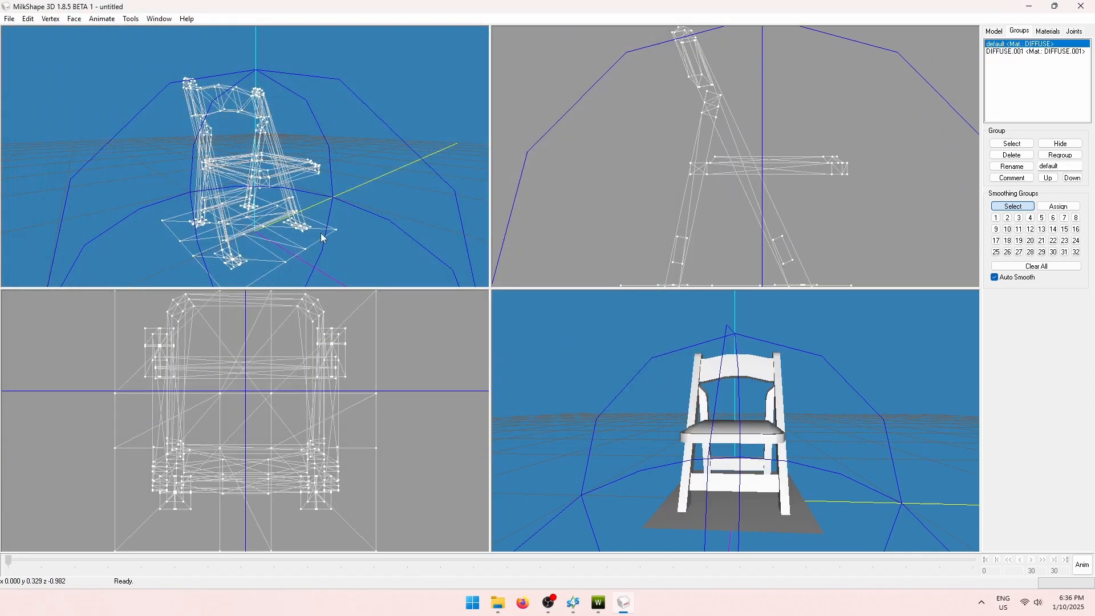
left_click(1013, 143)
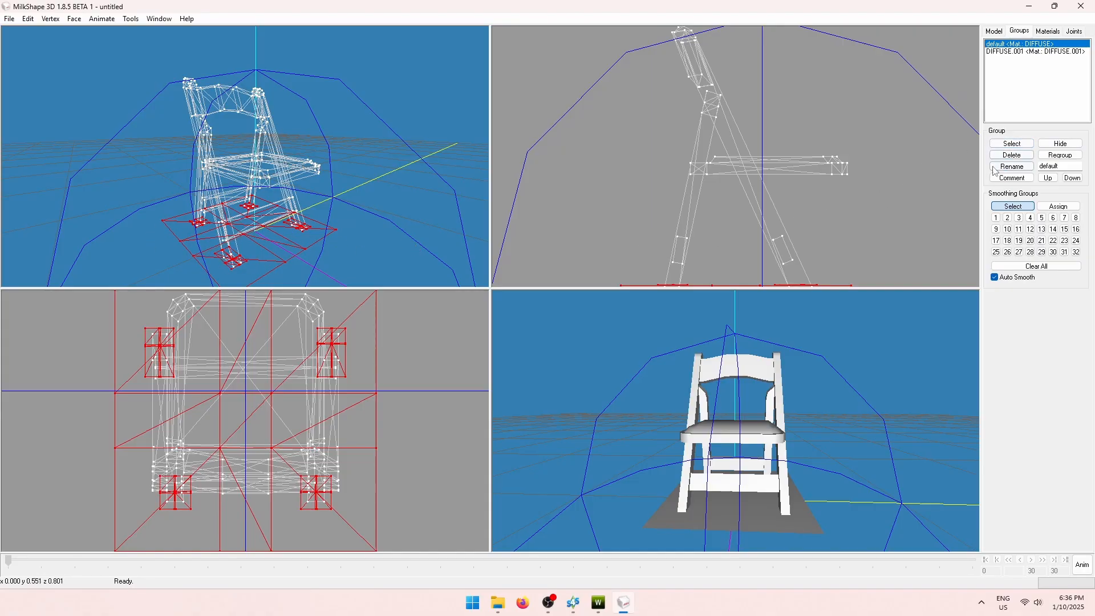
left_click(1012, 155)
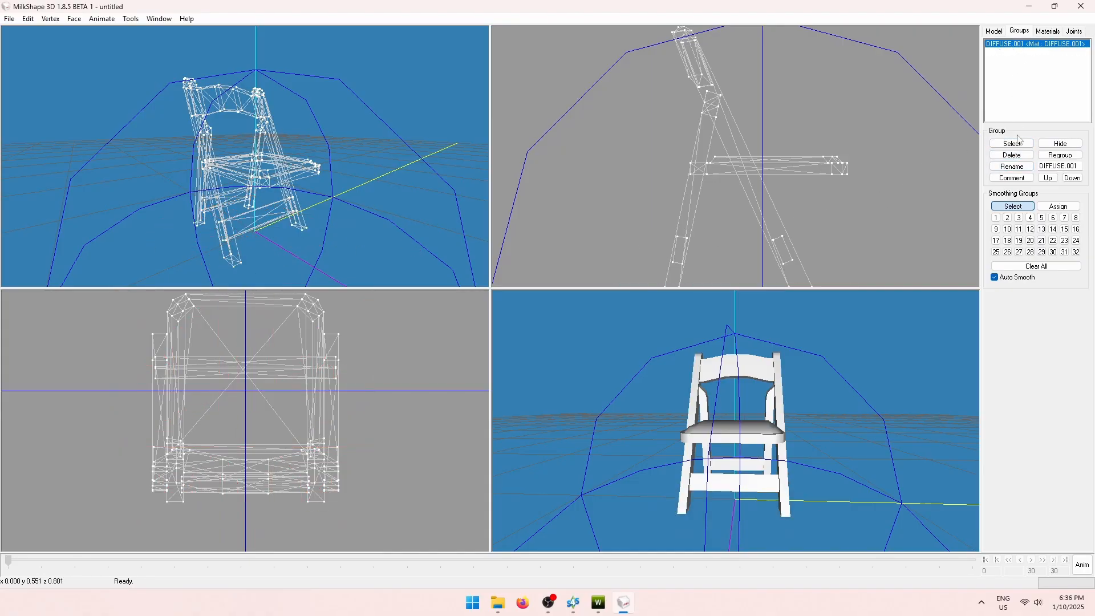
left_click(1013, 143)
left_click(1077, 32)
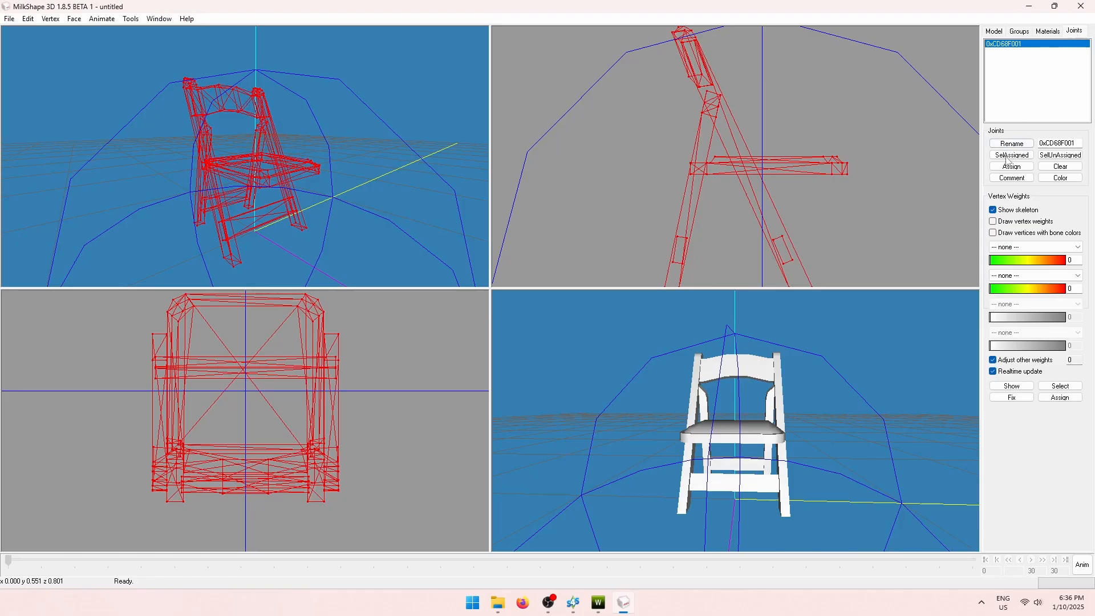
Export the mesh as WSO over ts4_lod1.wso, then close MilkShape without saving.
left_click(7, 20)
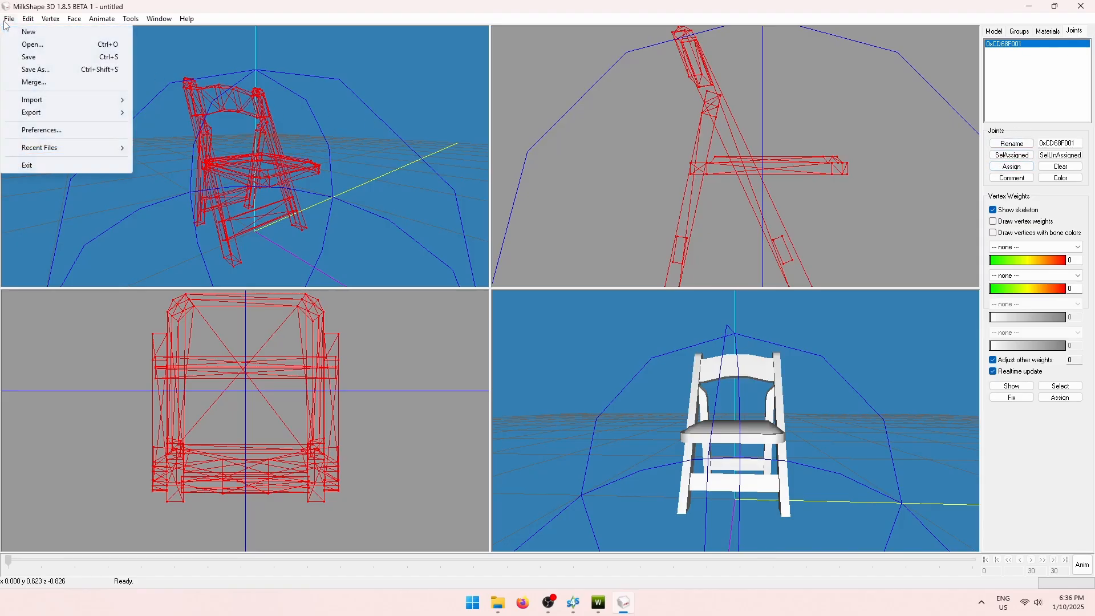
mouse_move(69, 113)
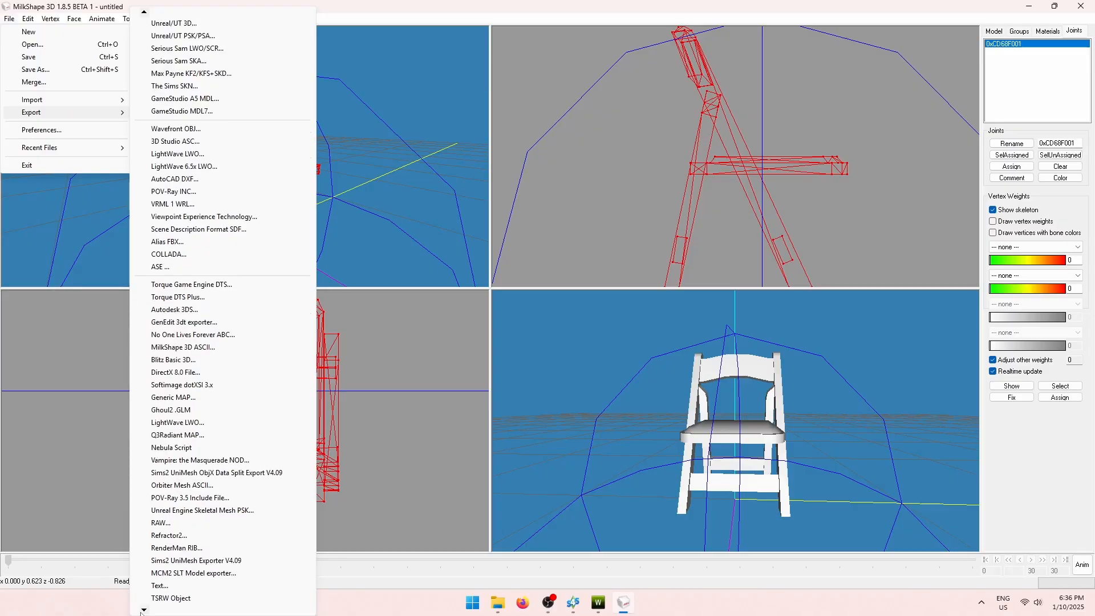
left_click(171, 601)
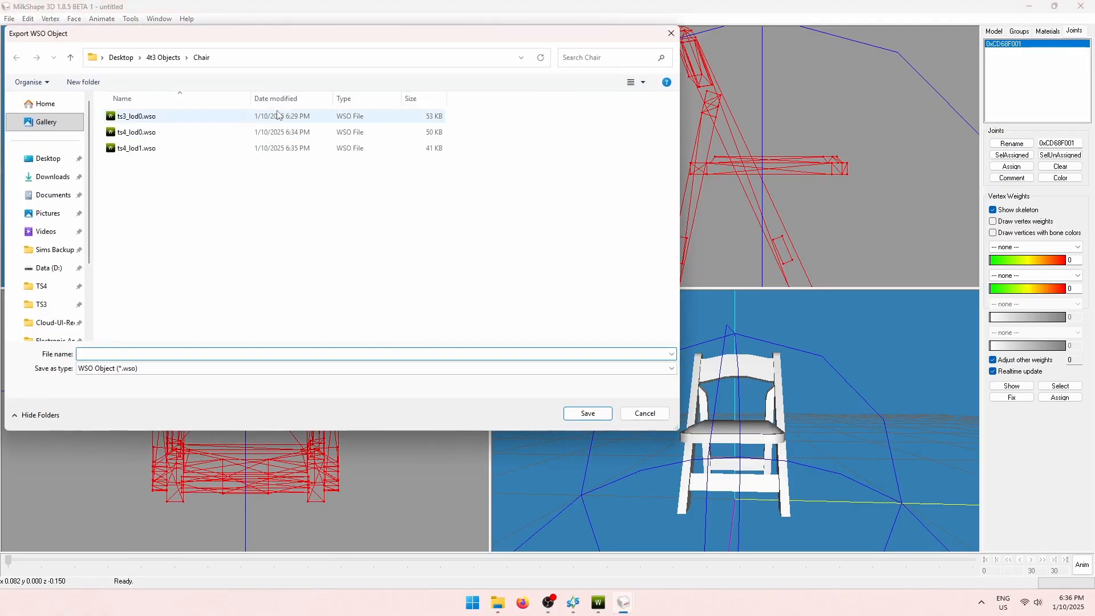
double_click(285, 149)
left_click(581, 303)
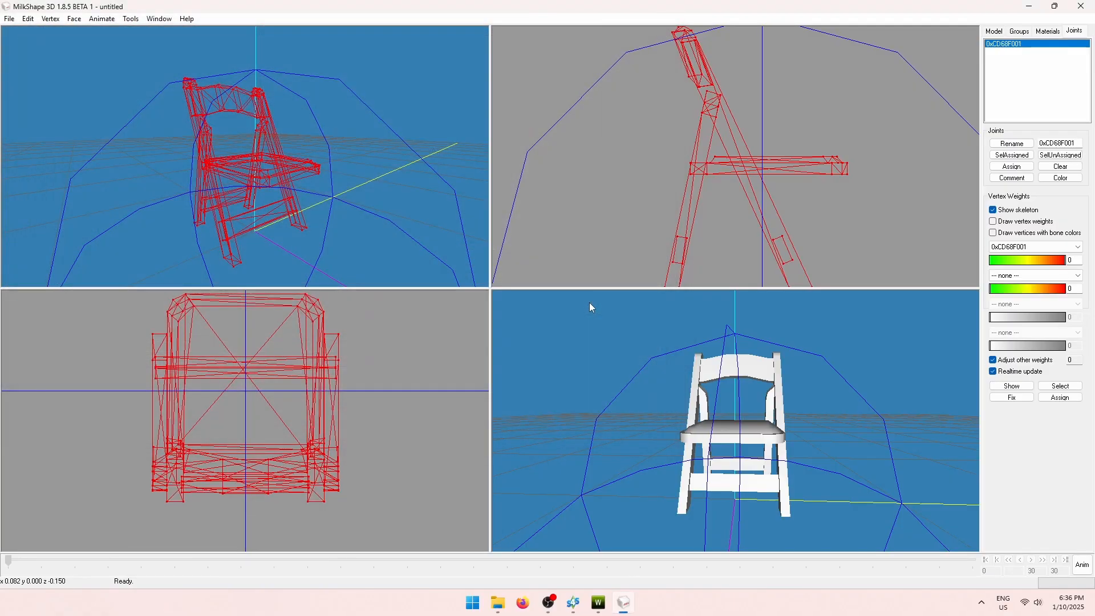
left_click(1081, 5)
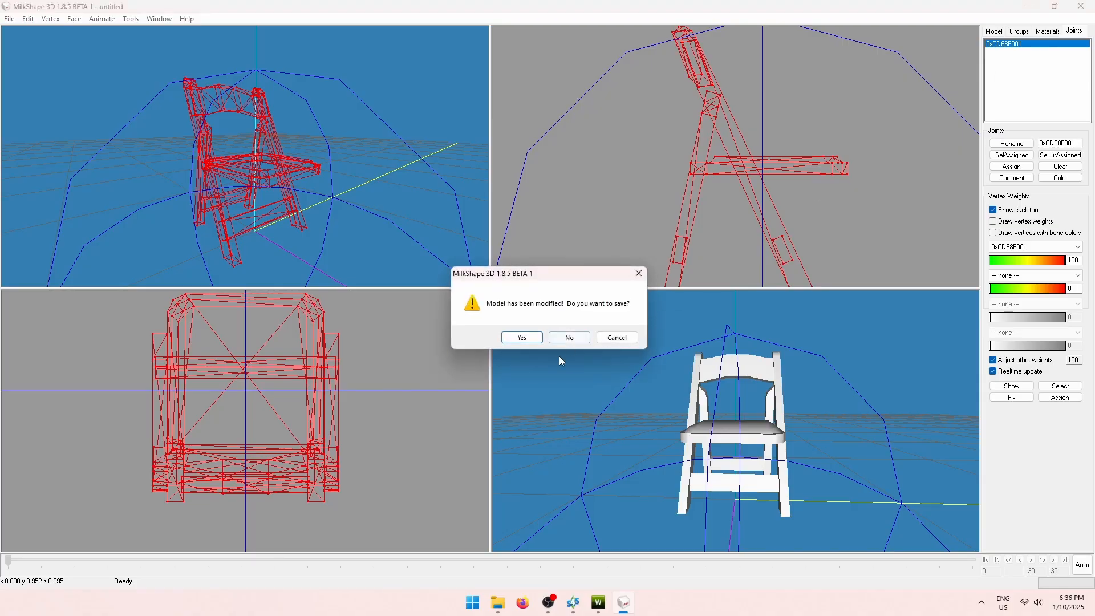
left_click(569, 341)
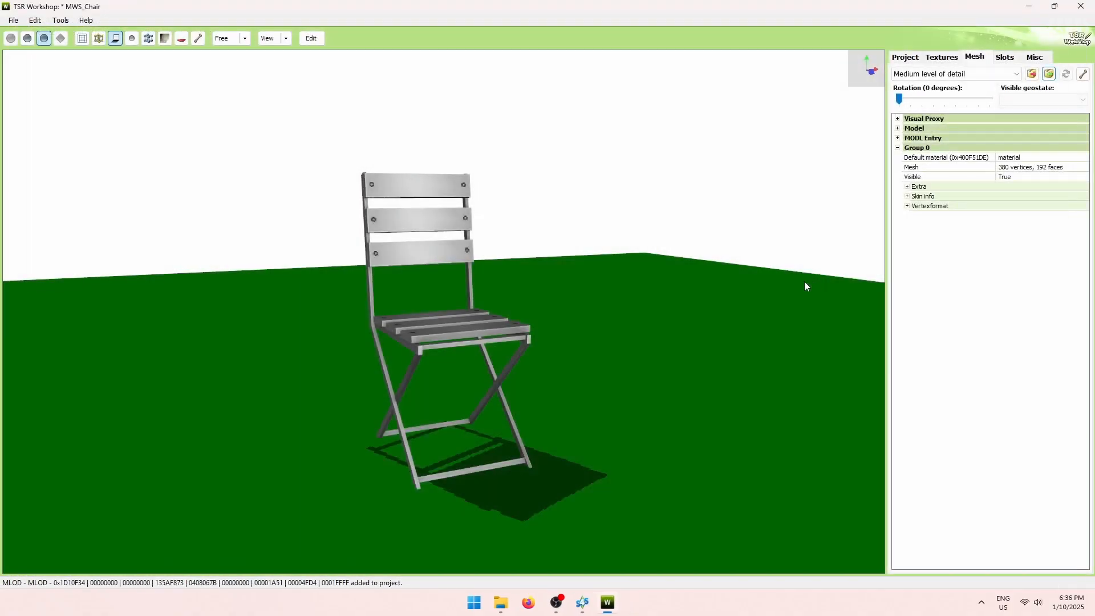
Import the re-exported ts4_lod1.wso as the medium-detail mesh.
left_click(1032, 74)
double_click(148, 137)
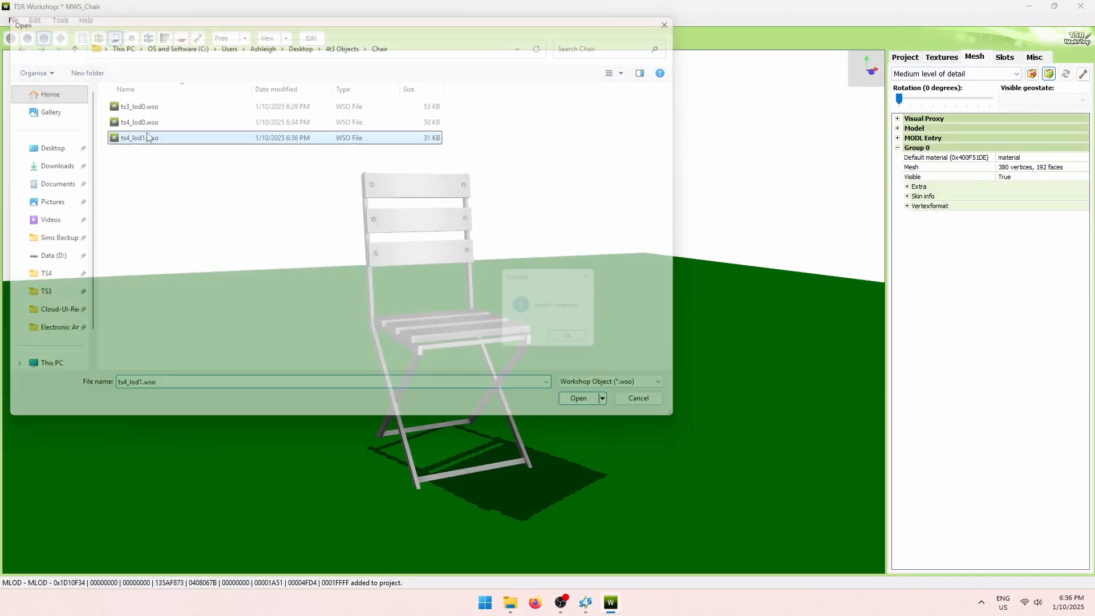
left_click(587, 340)
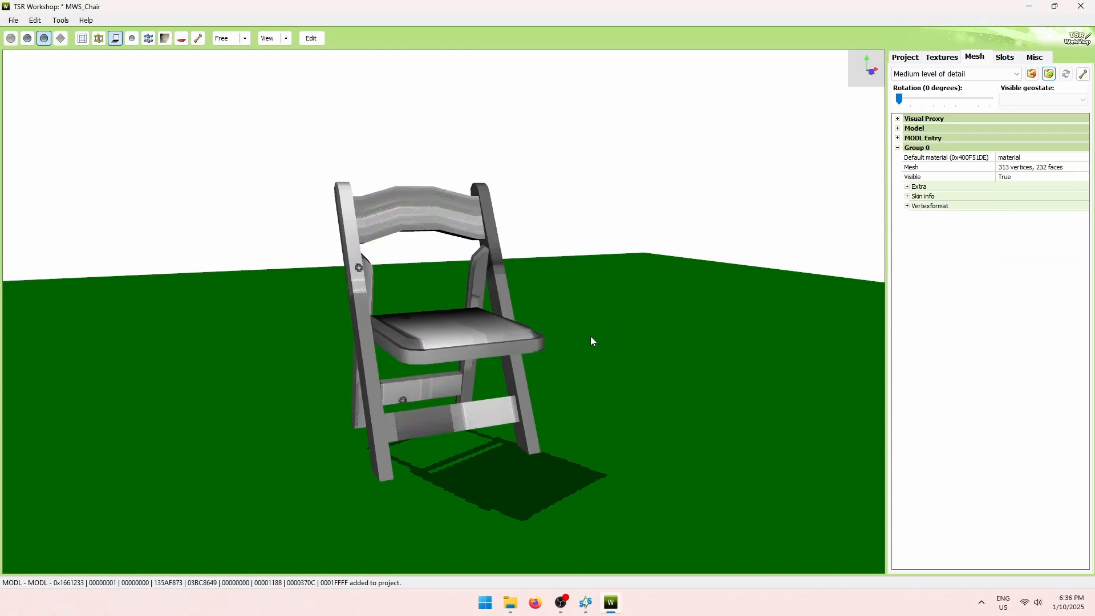
Assign the 382-vertex, 316-face MLOD mesh to the Shadow high level of detail.
left_click(935, 74)
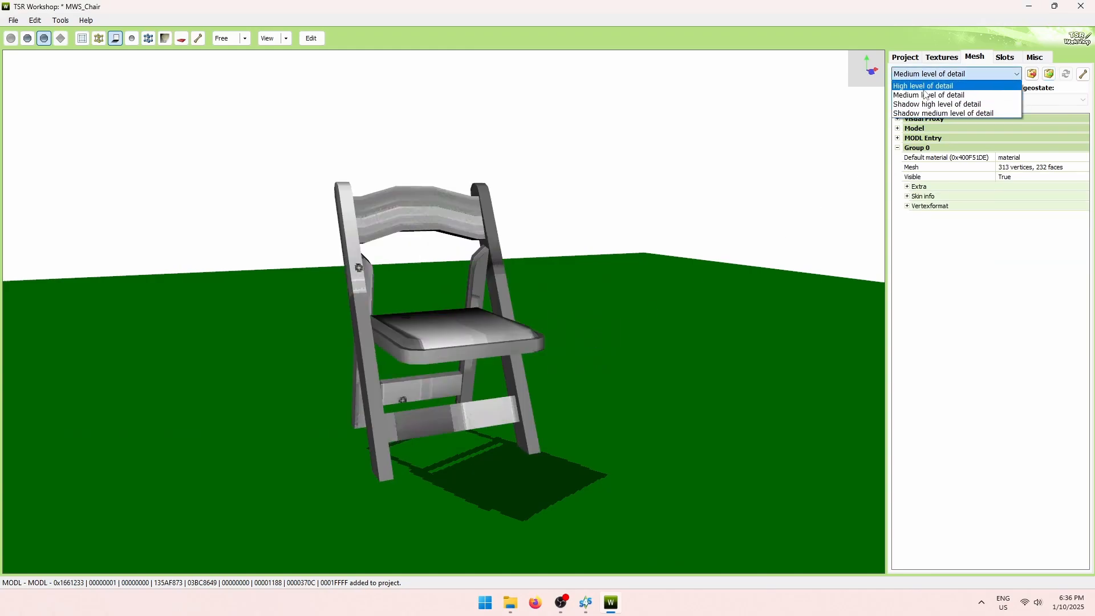
left_click(924, 104)
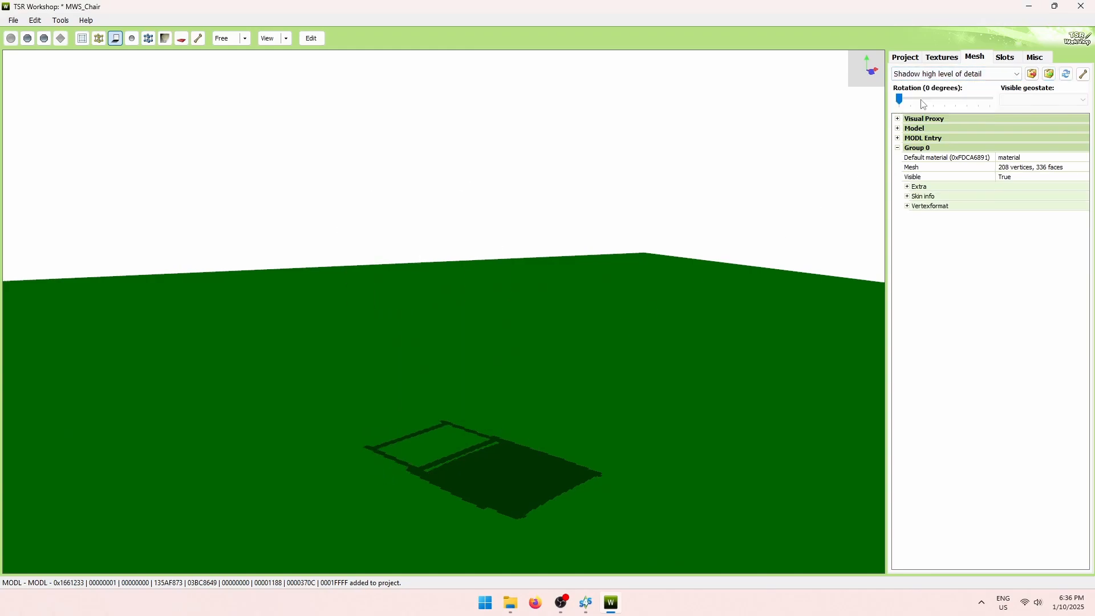
left_click(1067, 75)
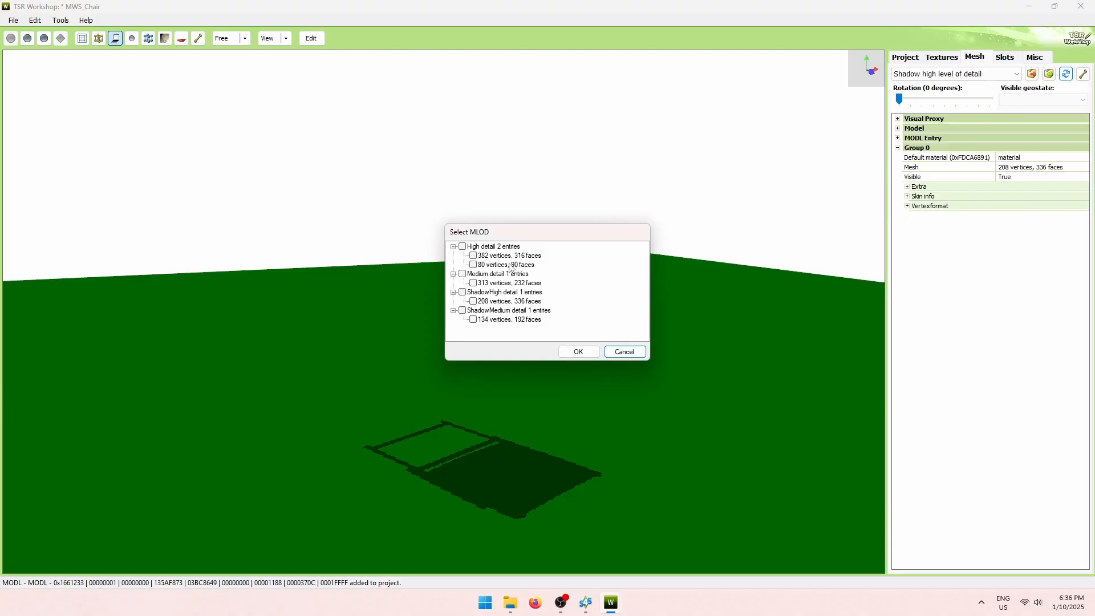
left_click(462, 247)
left_click(463, 247)
left_click(587, 351)
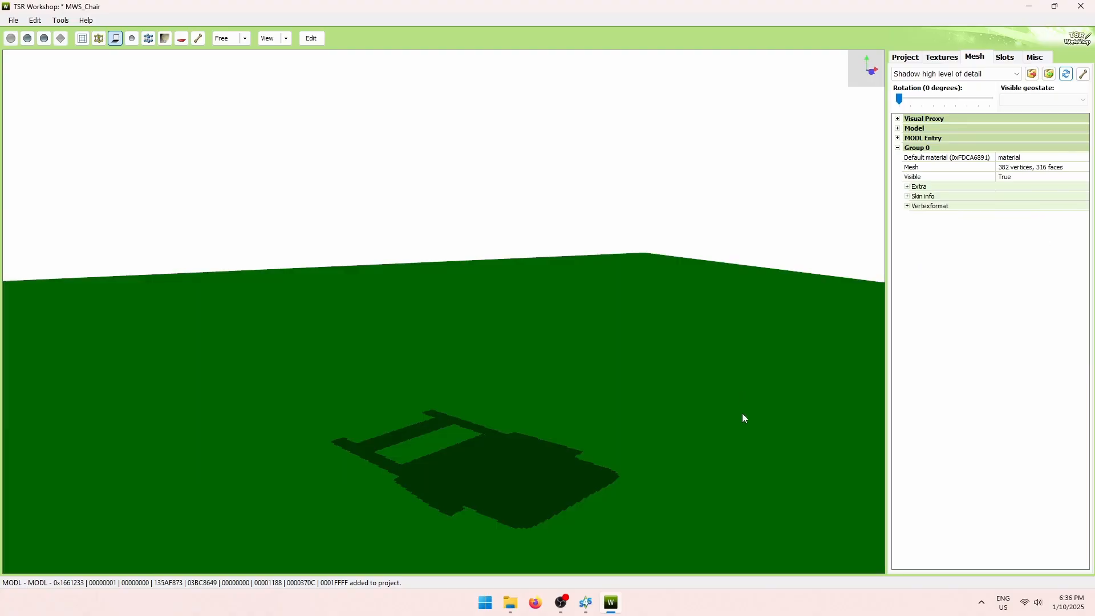
Assign the 313-vertex, 232-face mesh to Shadow medium, then return to High level of detail.
left_click(1005, 73)
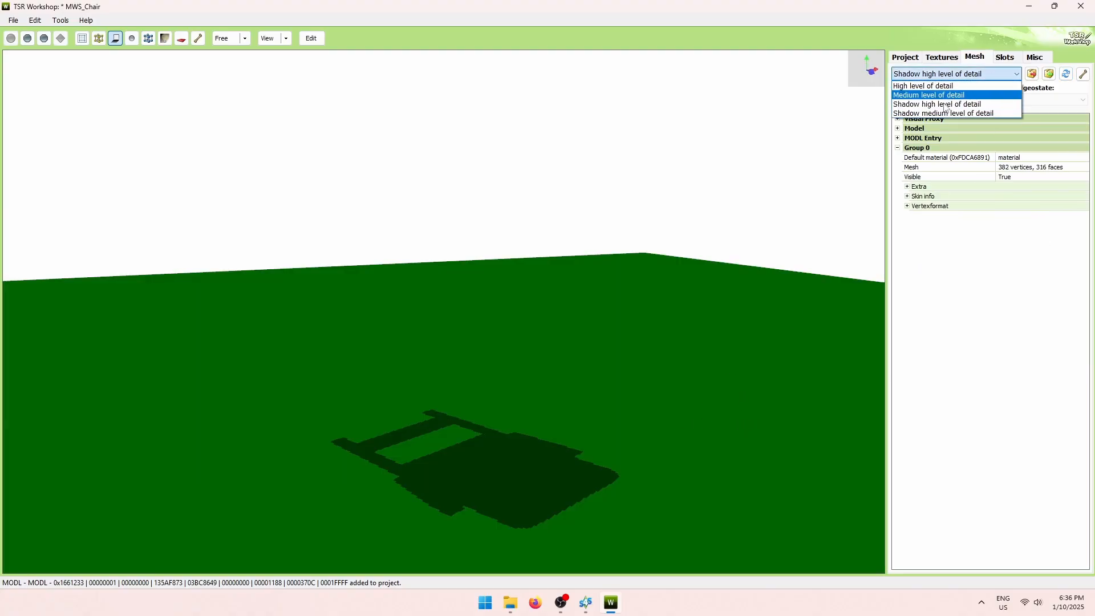
left_click(936, 113)
left_click(1066, 73)
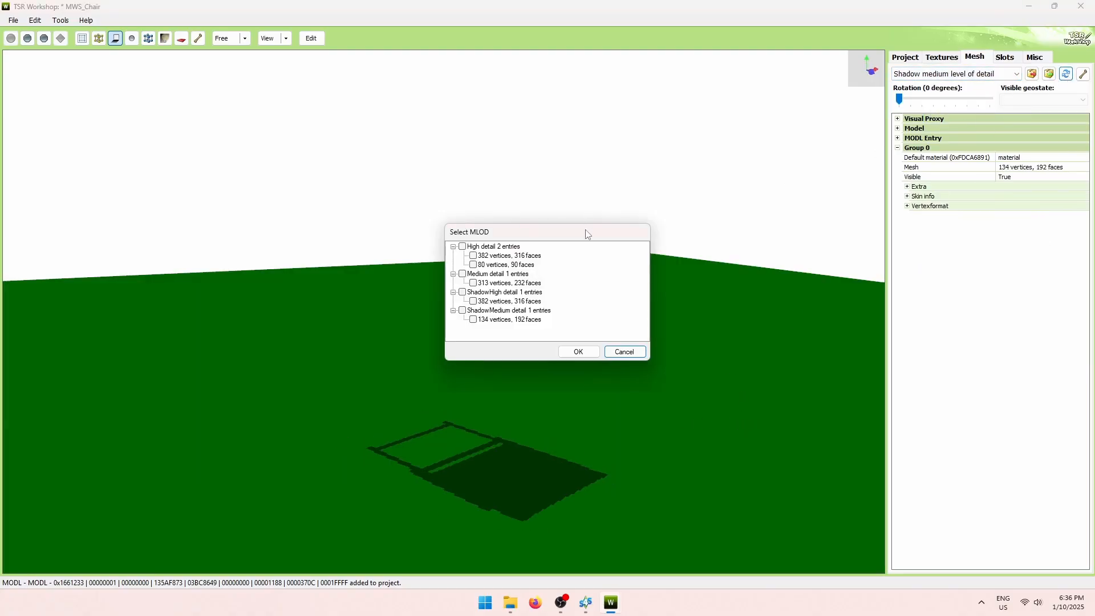
left_click(473, 284)
left_click(578, 352)
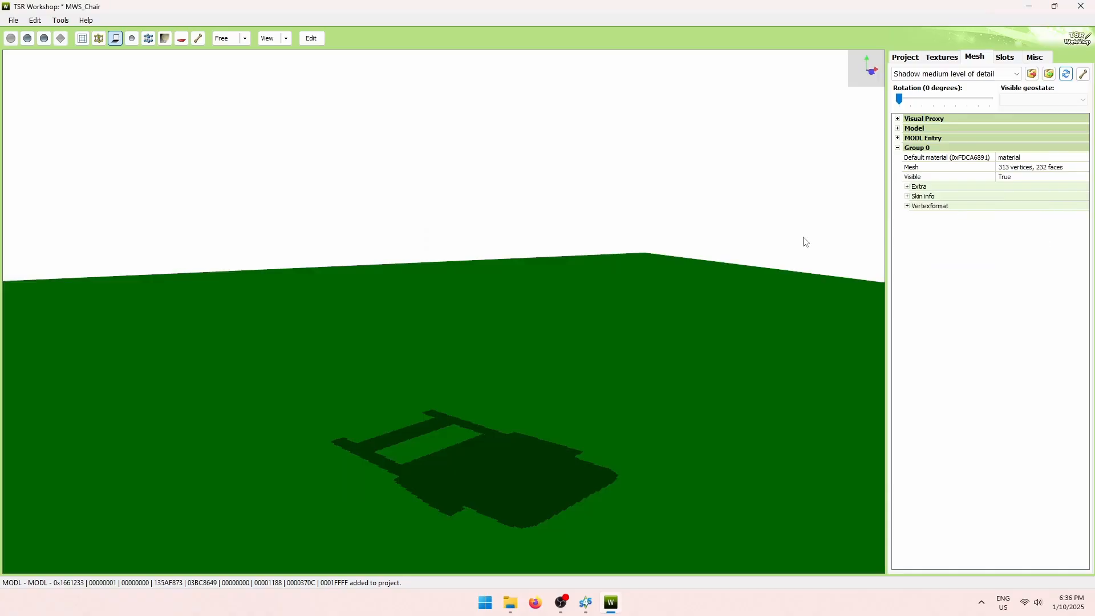
left_click(957, 75)
left_click(948, 84)
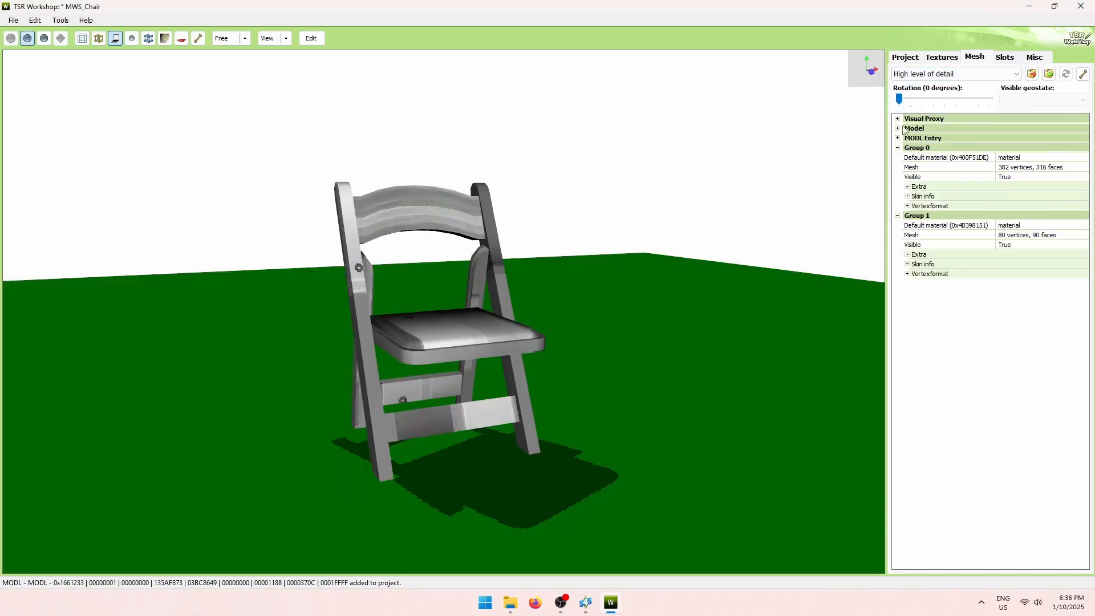
Replace the overlay texture with an empty 32 x 32 DXT5 image, then bring up the Chair folder.
left_click(944, 58)
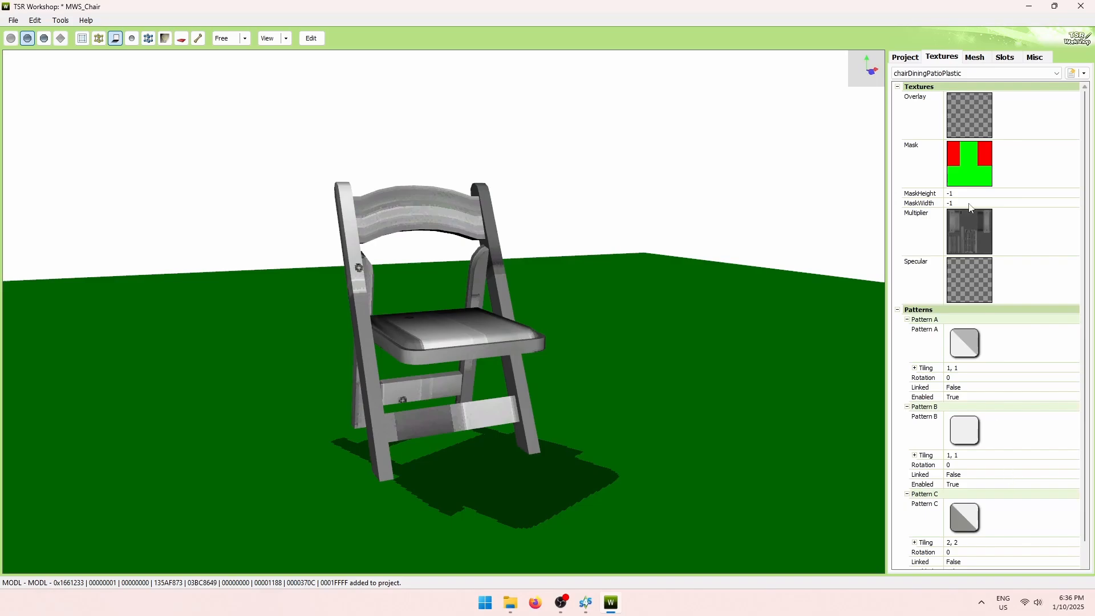
double_click(1056, 117)
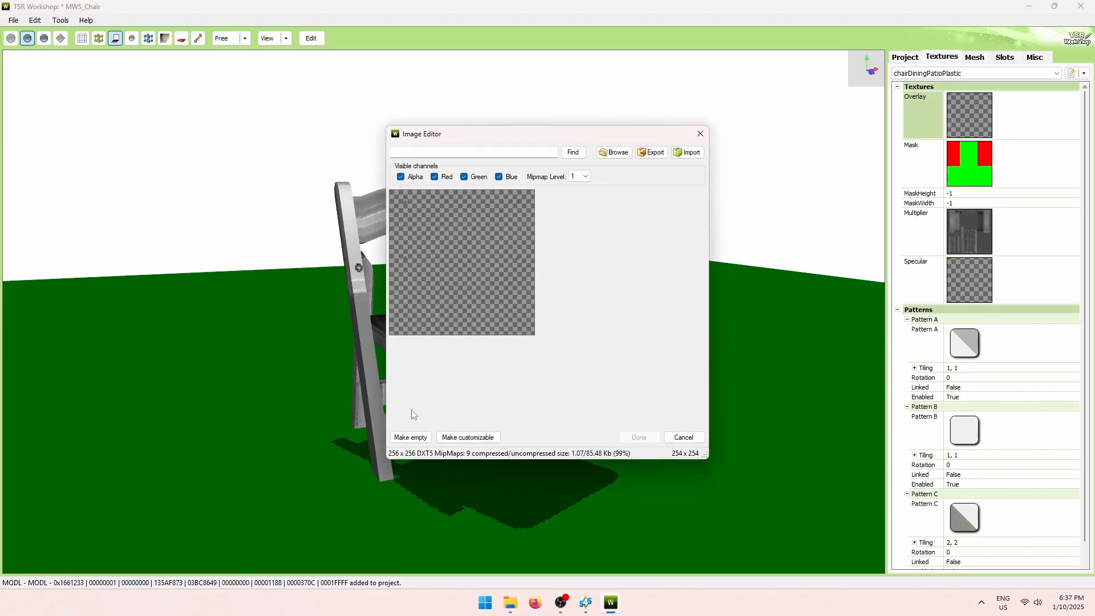
left_click(411, 437)
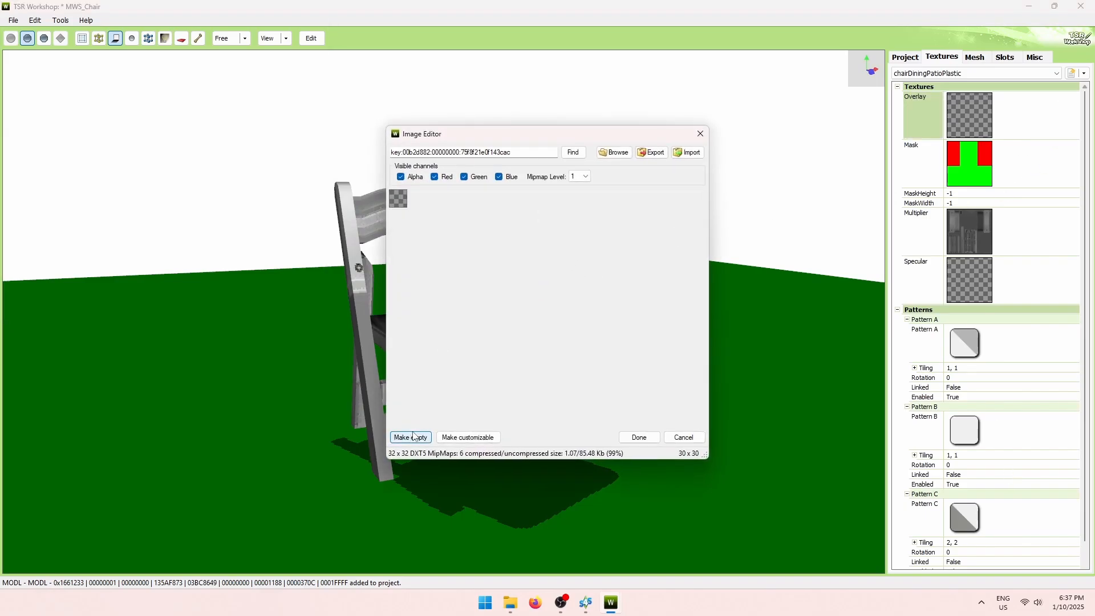
left_click(639, 437)
left_click(637, 346)
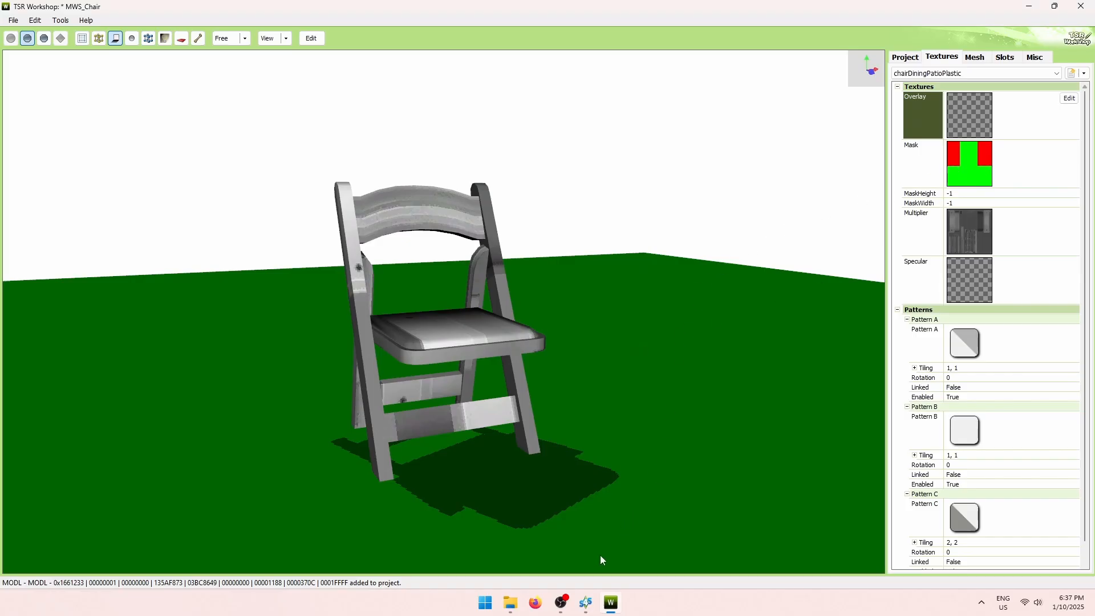
left_click(512, 603)
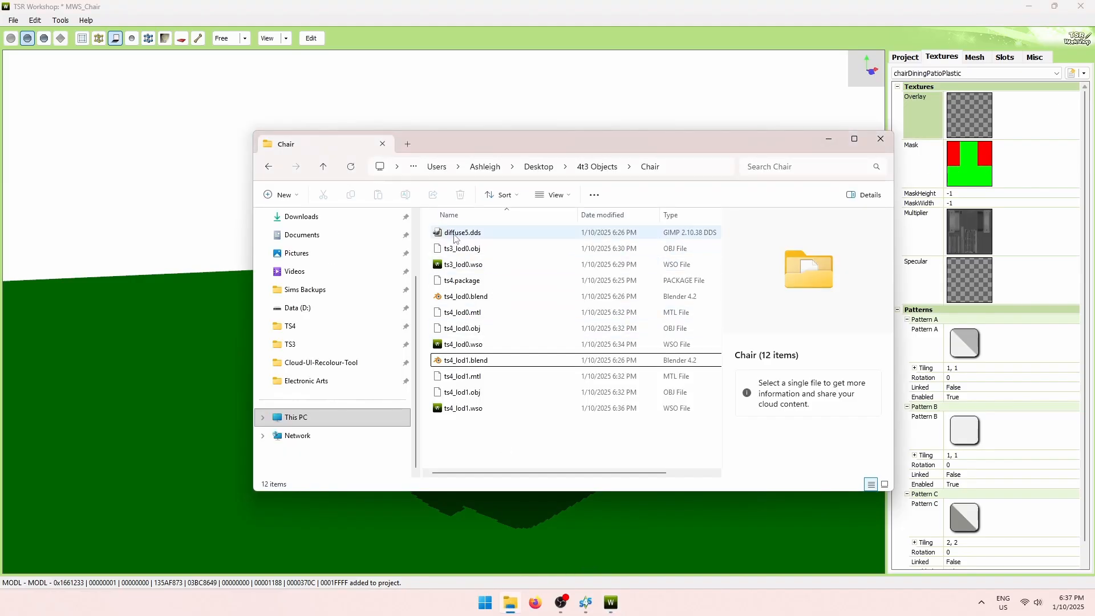
Open the 512x512 diffuse5.dds in GIMP and set the foreground colour to magenta (ff00ff).
left_click(478, 235)
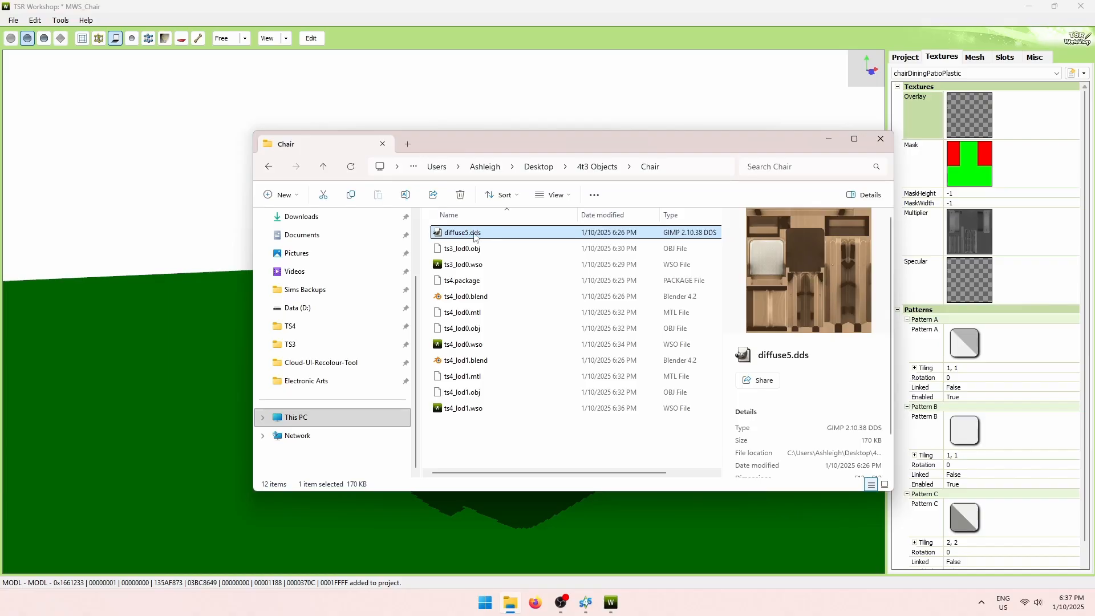
double_click(479, 233)
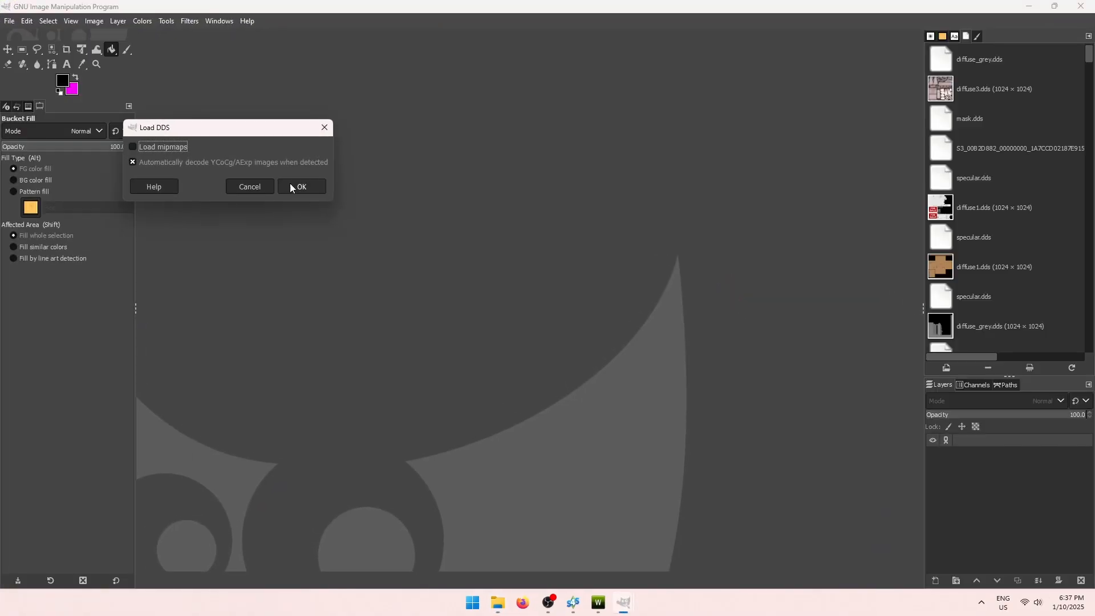
left_click(291, 184)
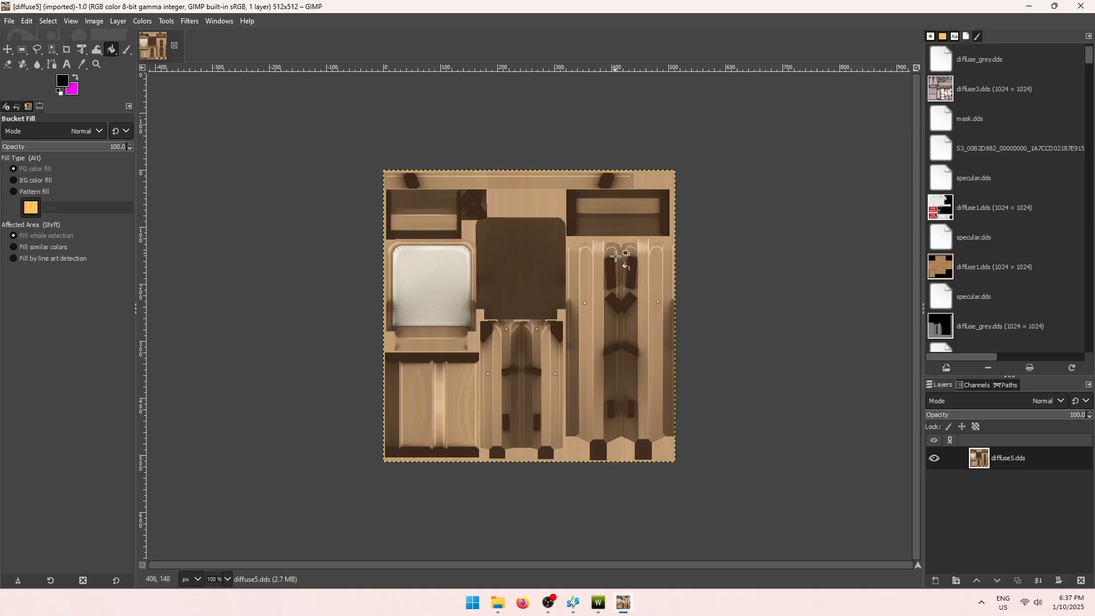
left_click(76, 77)
left_click(62, 81)
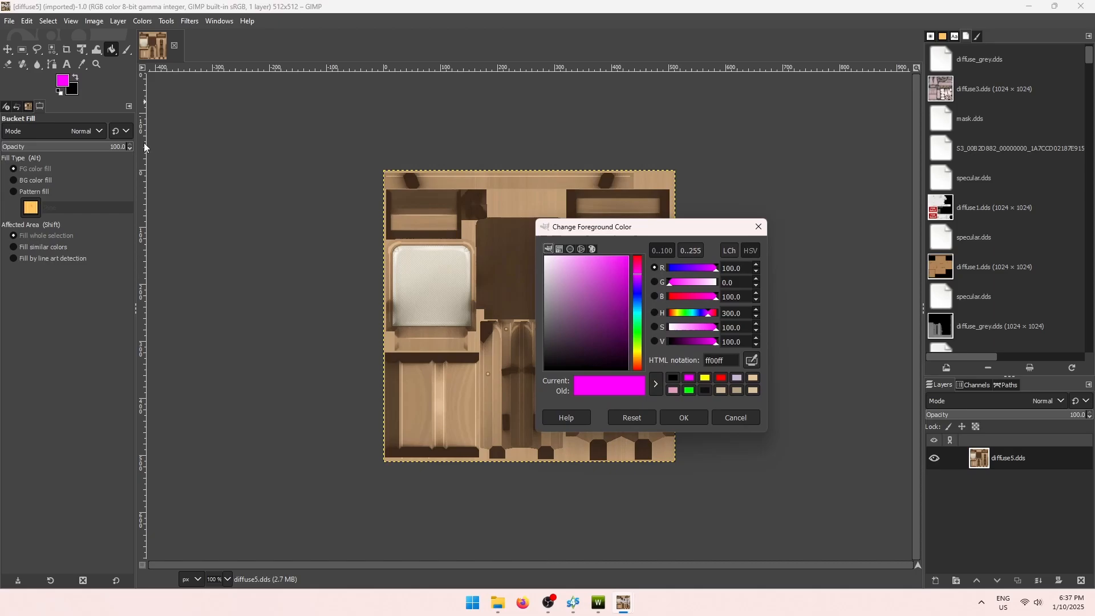
Set the foreground to red and add a transparent layer named Grain above the texture.
left_click(721, 377)
left_click(684, 418)
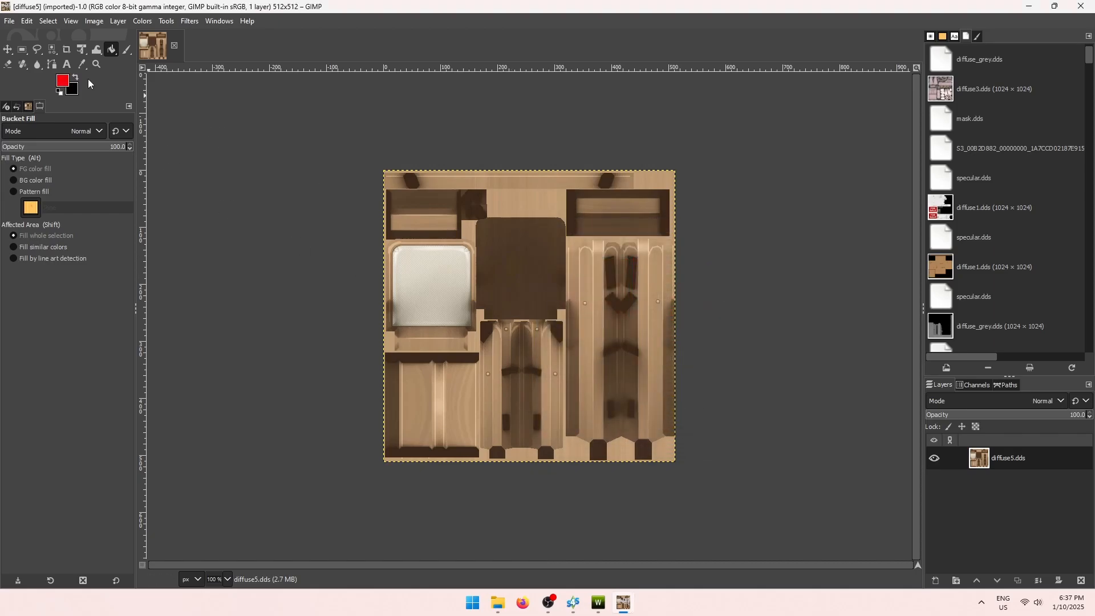
left_click(23, 50)
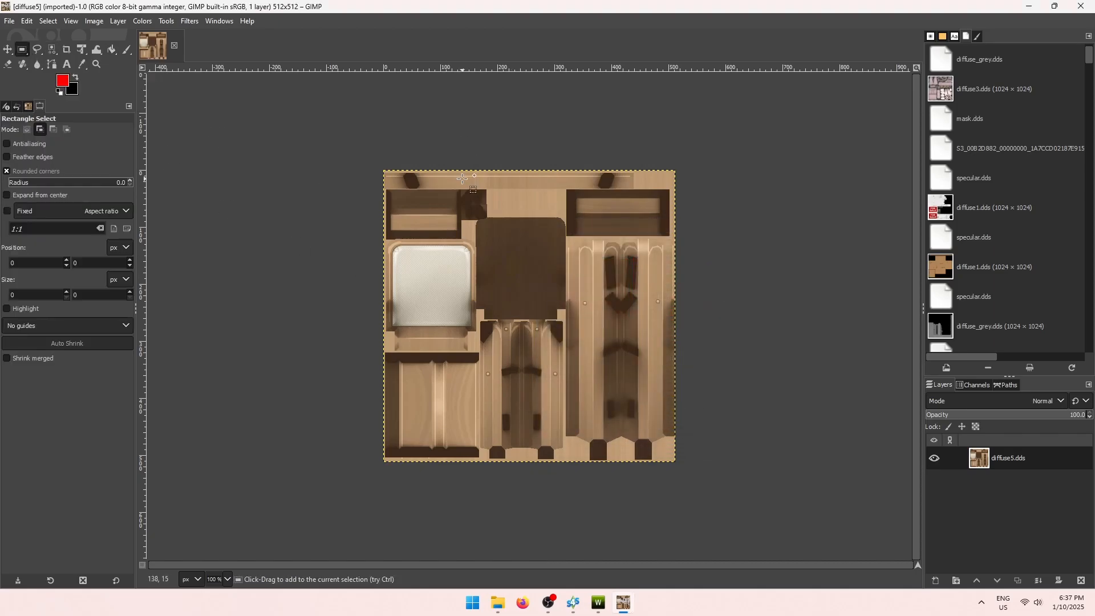
scroll(422, 273, "up", 4, "ctrl")
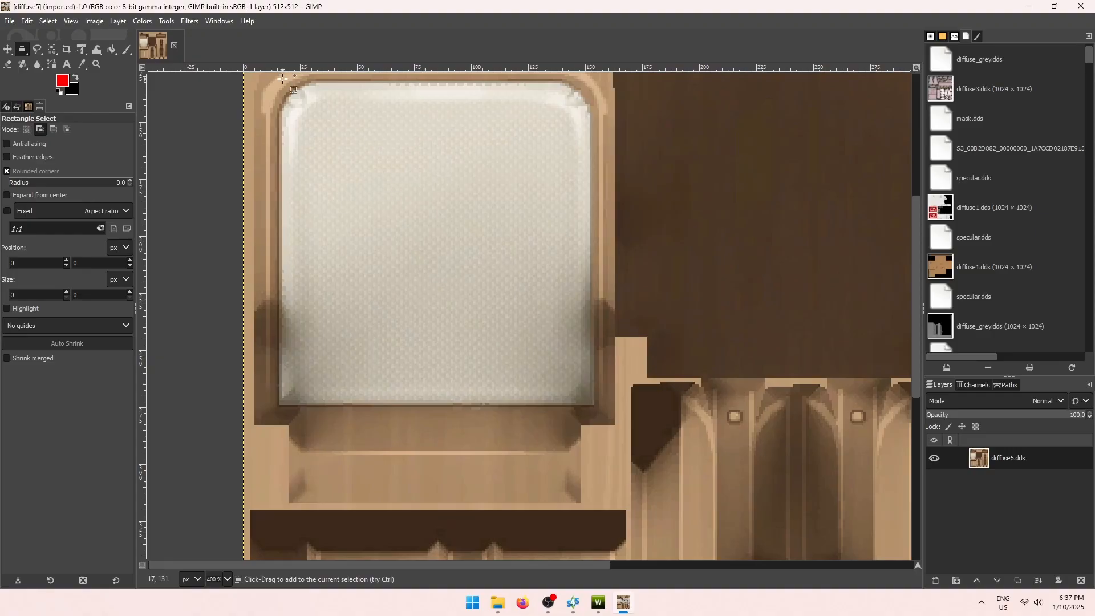
left_click(936, 581)
left_click(1005, 569)
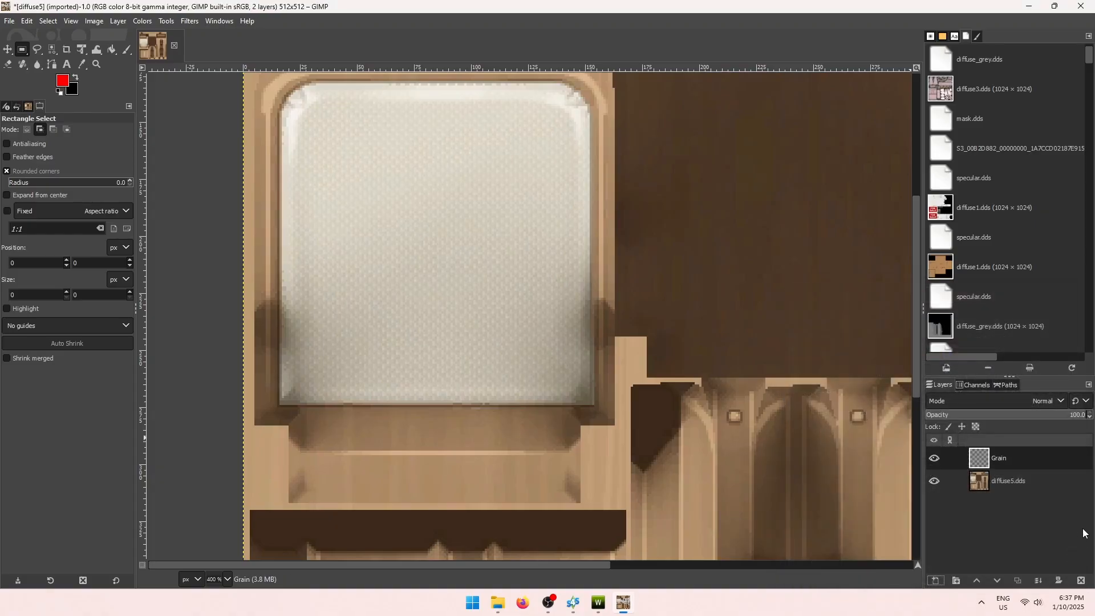
Change the foreground colour to yellow.
left_click(63, 81)
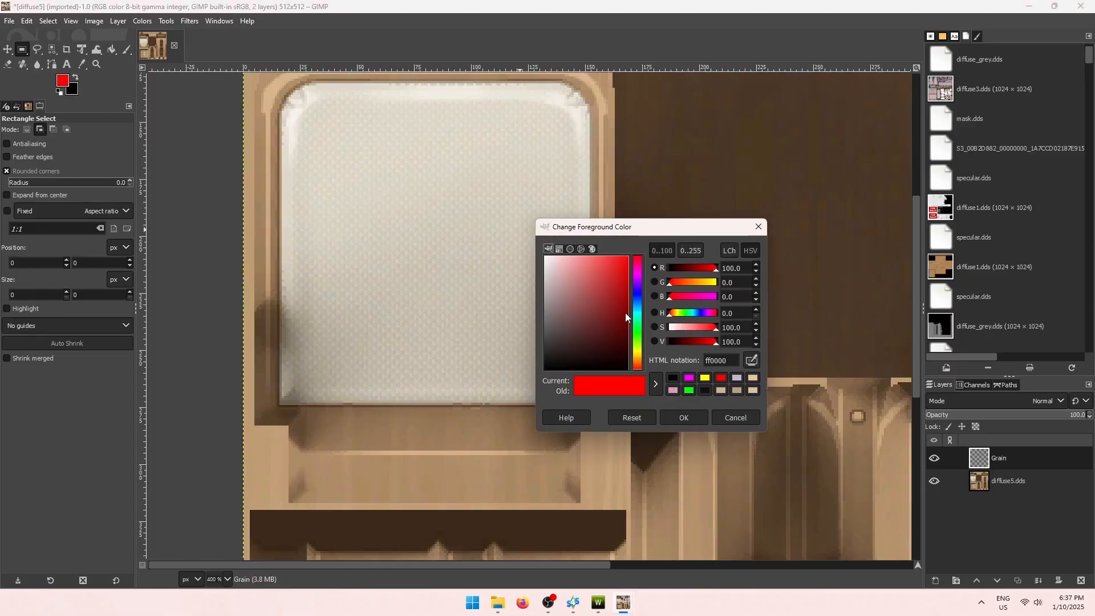
left_click(705, 378)
left_click(687, 418)
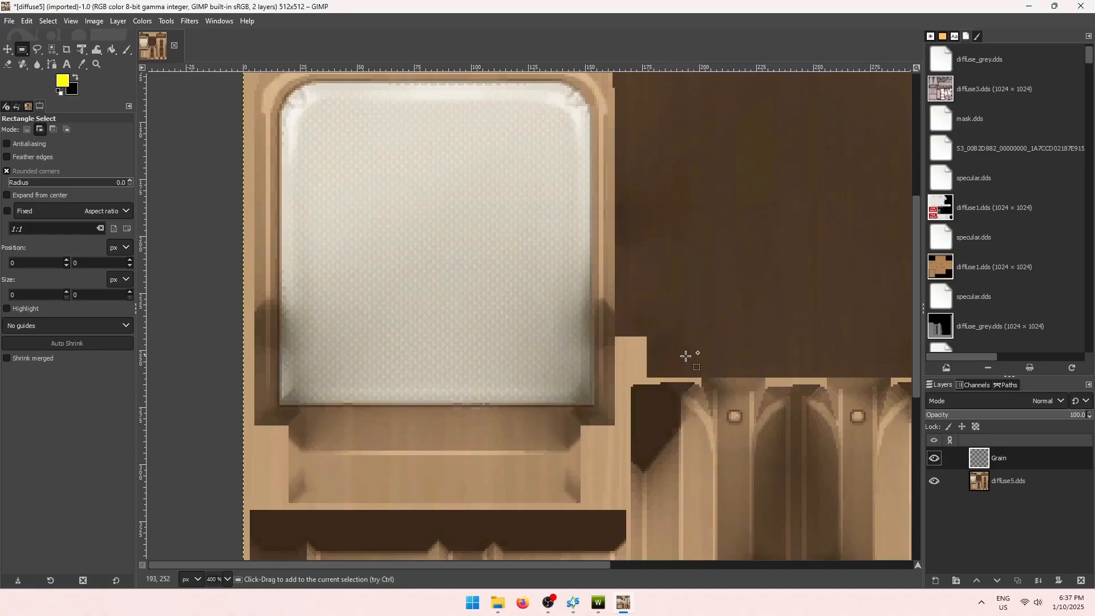
scroll(402, 377, "up", 3)
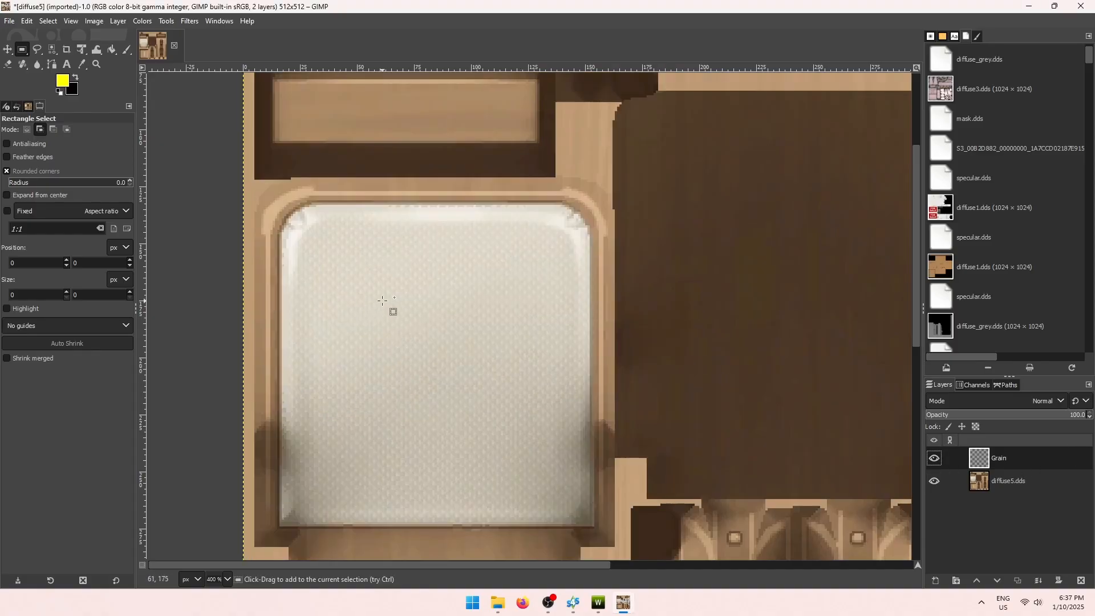
scroll(383, 300, "down", 3)
Start a free selection along the seat panel's bottom edge and around its top-right corner.
left_click(37, 49)
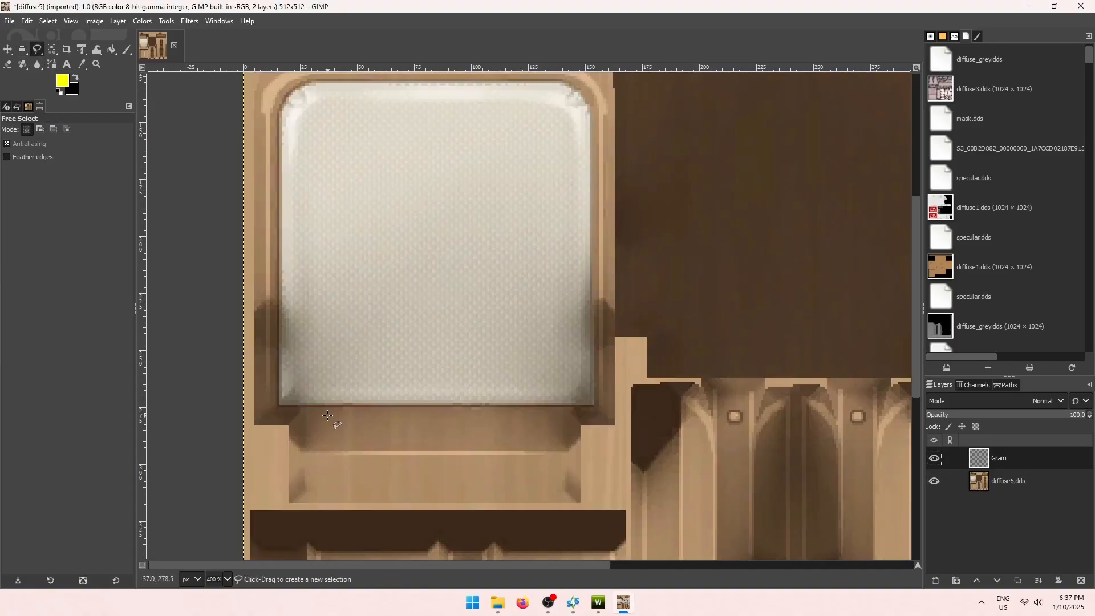
scroll(293, 420, "up", 3, "ctrl")
left_click(258, 378)
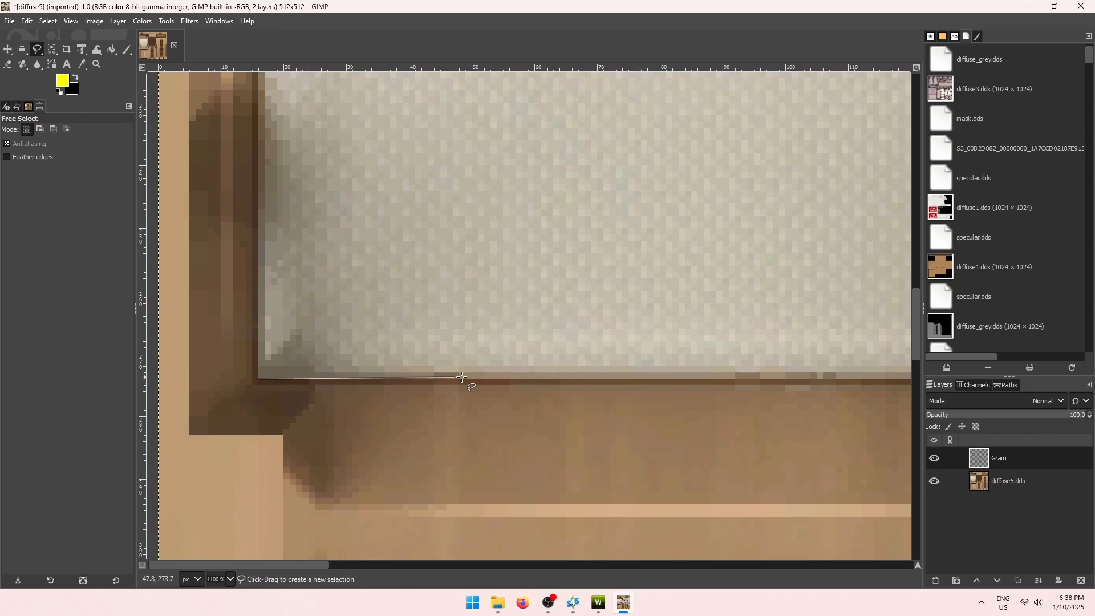
scroll(460, 380, "down", 1, "ctrl")
scroll(789, 381, "down", 4, "shift")
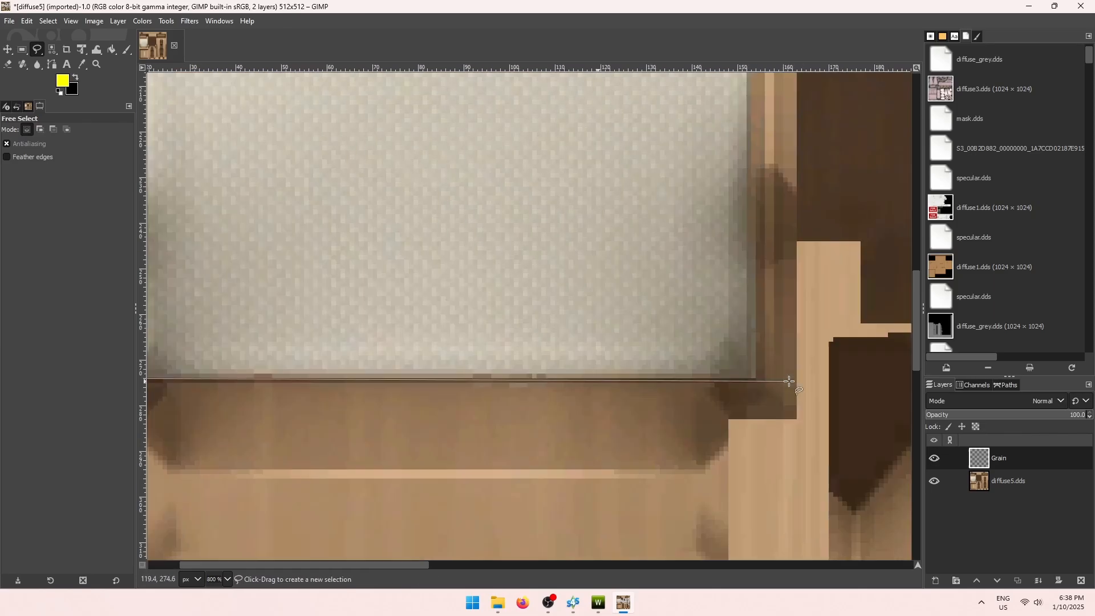
left_click(756, 378)
scroll(757, 376, "up", 4)
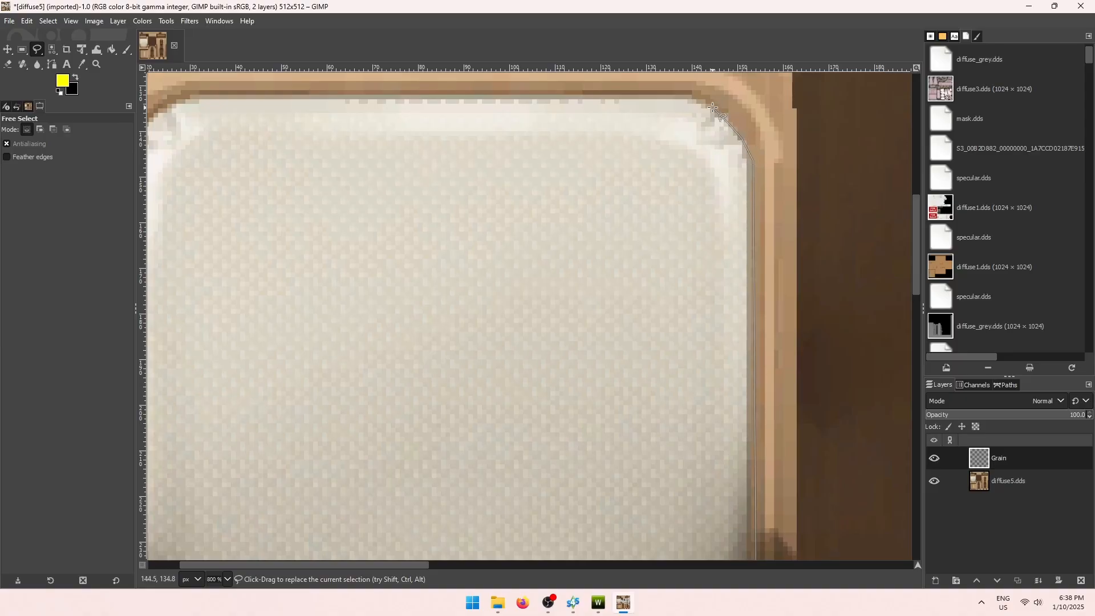
mouse_move(713, 107)
left_mouse_down()
mouse_move(674, 96)
mouse_move(188, 98)
left_mouse_up()
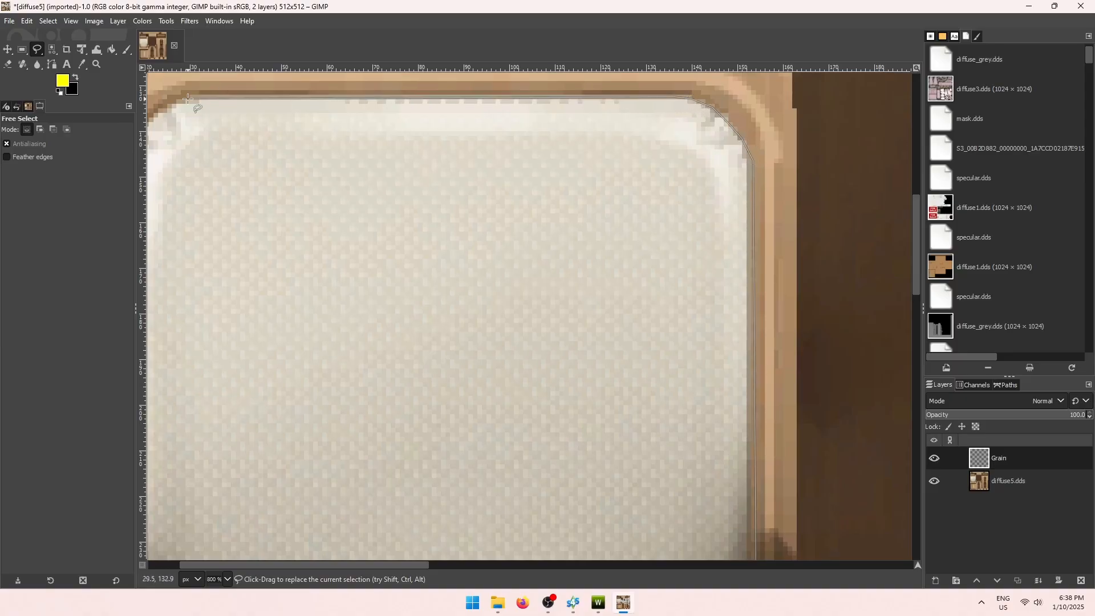
Finish the seat outline around the top-left corner and down the left edge.
scroll(191, 97, "left", 2)
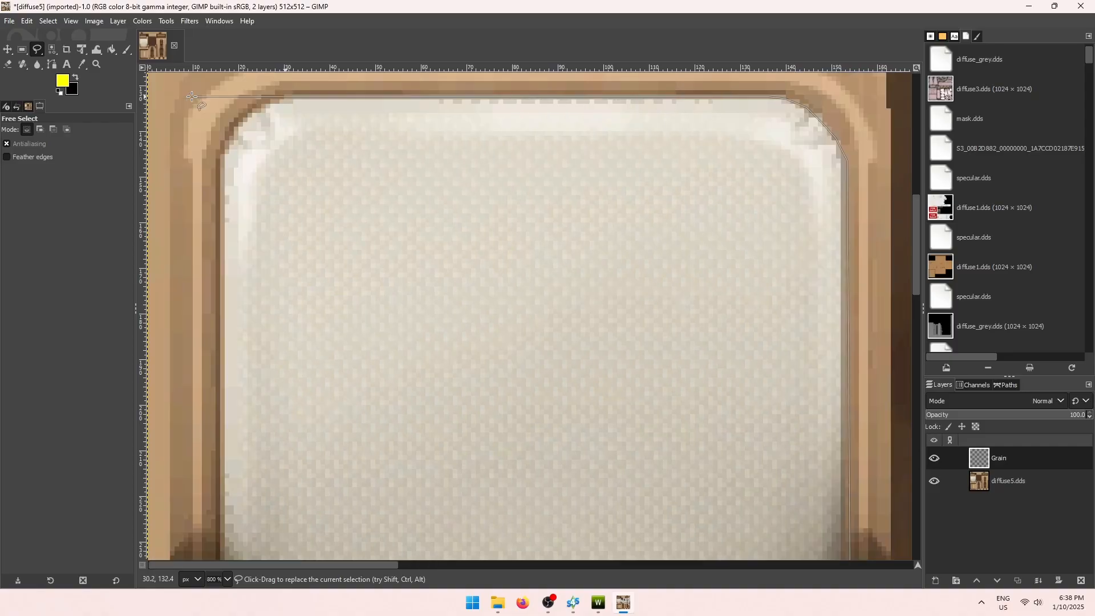
left_click(265, 106)
left_click(251, 116)
left_click(240, 127)
left_click(229, 142)
left_click(223, 157)
scroll(221, 169, "down", 5)
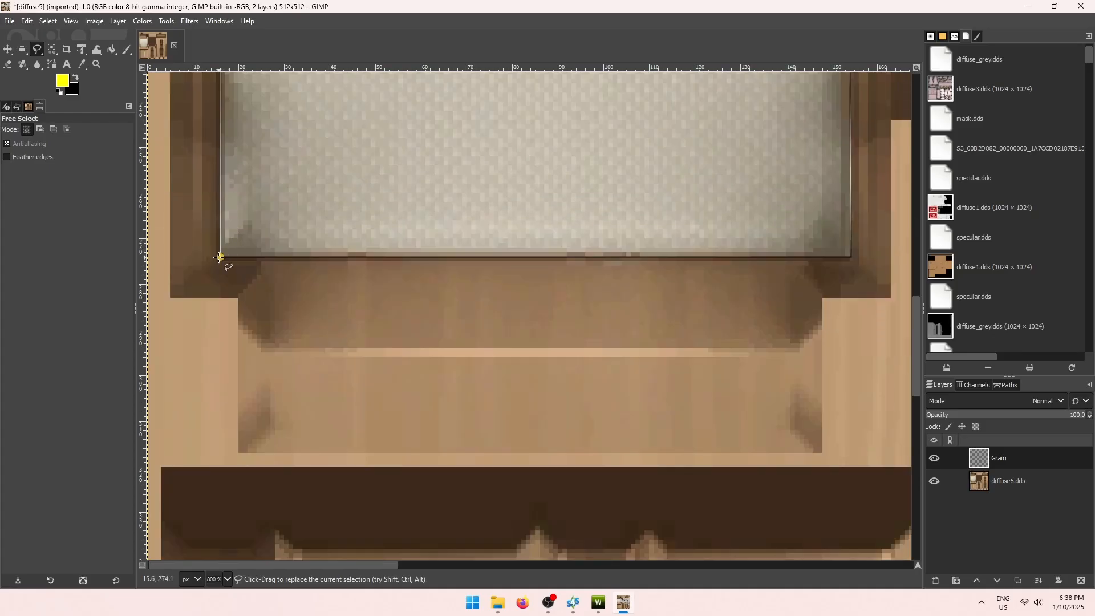
scroll(224, 260, "up", 2)
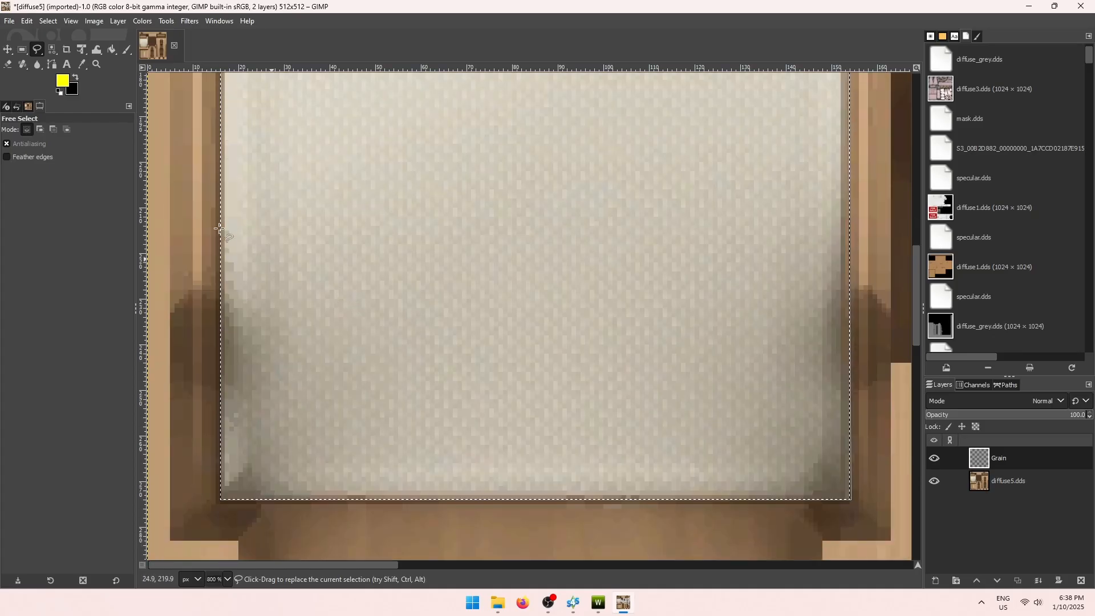
scroll(310, 188, "down", 2, "ctrl")
left_click(112, 50)
scroll(404, 237, "up", 2)
Fill the outlined seat area solid yellow on the Grain layer.
left_click(515, 335)
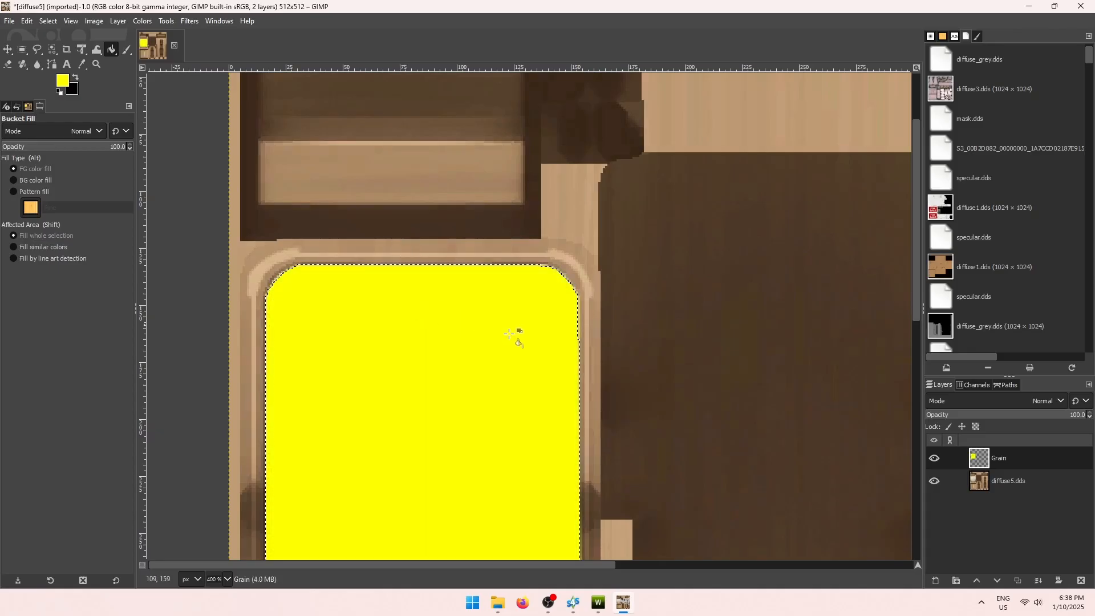
scroll(718, 362, "down", 2, "ctrl")
scroll(718, 362, "down", 2)
Fill the diffuse5.dds layer solid red (ff0000) and flatten the image to one layer.
left_click(1019, 481)
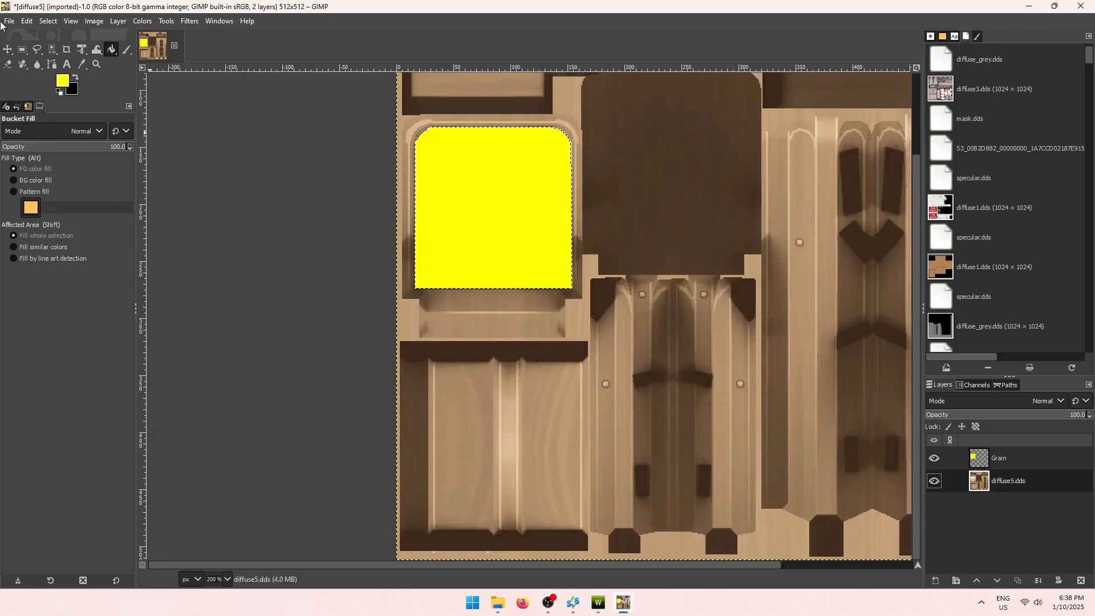
left_click(58, 82)
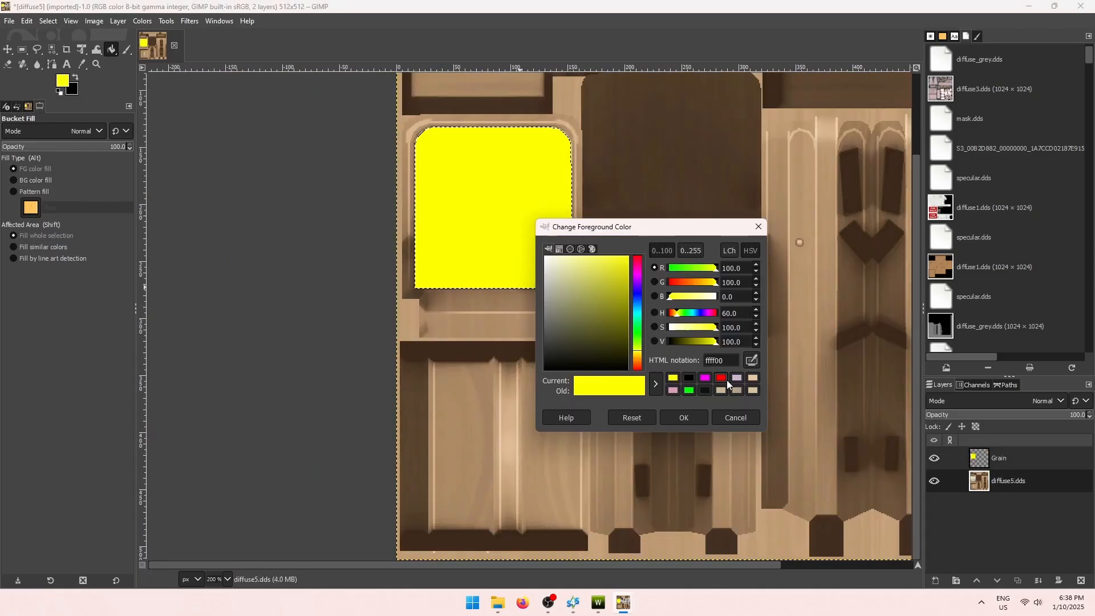
left_click(721, 377)
left_click(701, 415)
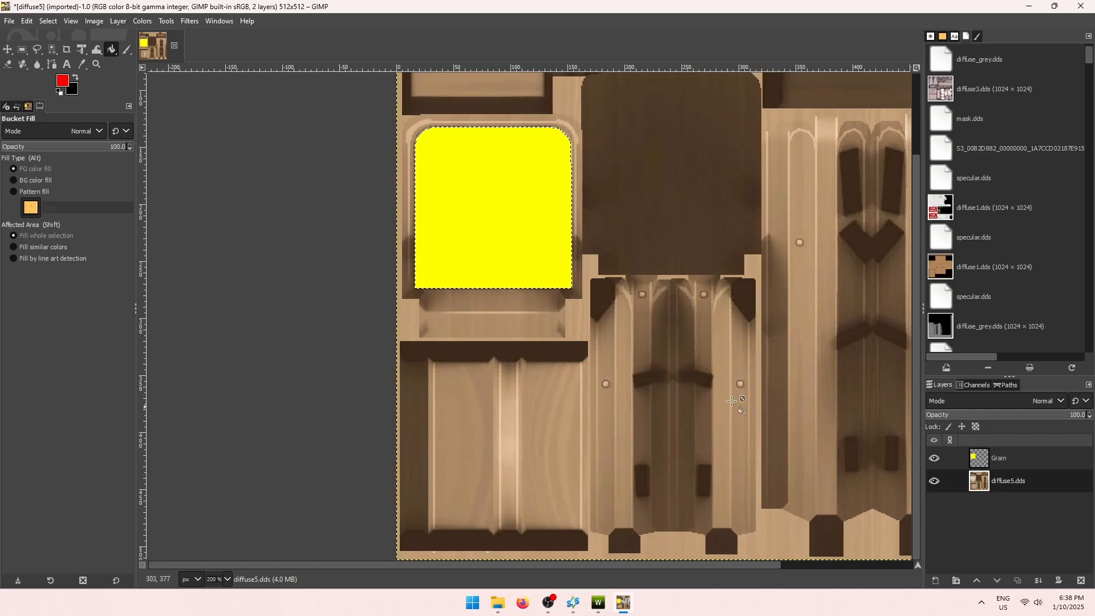
left_click(23, 49)
left_click(360, 228)
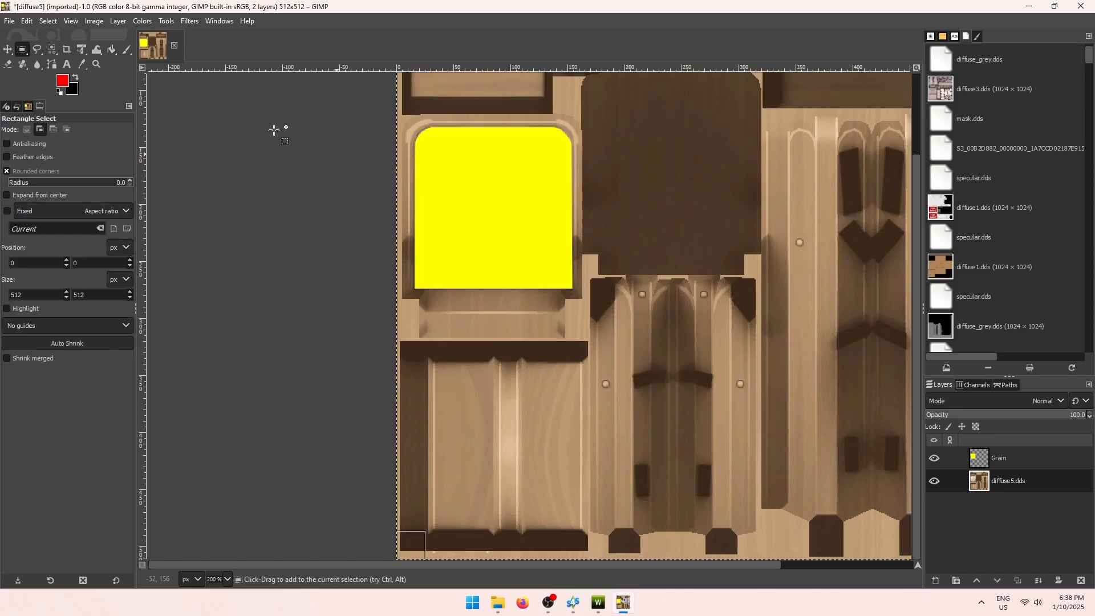
left_click(112, 50)
left_click(611, 215)
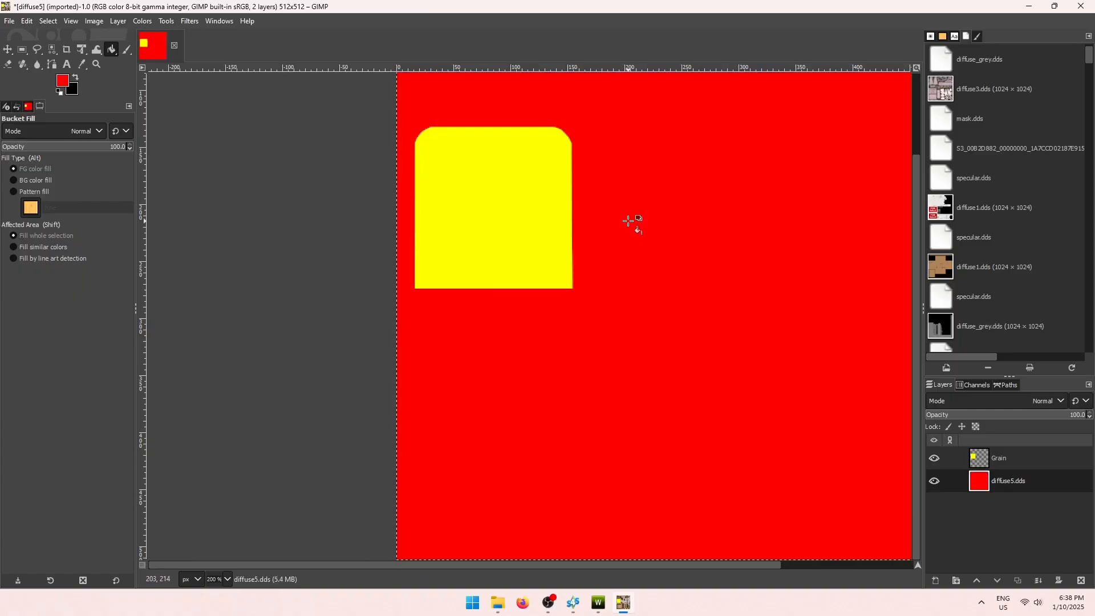
right_click(1015, 485)
left_click(964, 482)
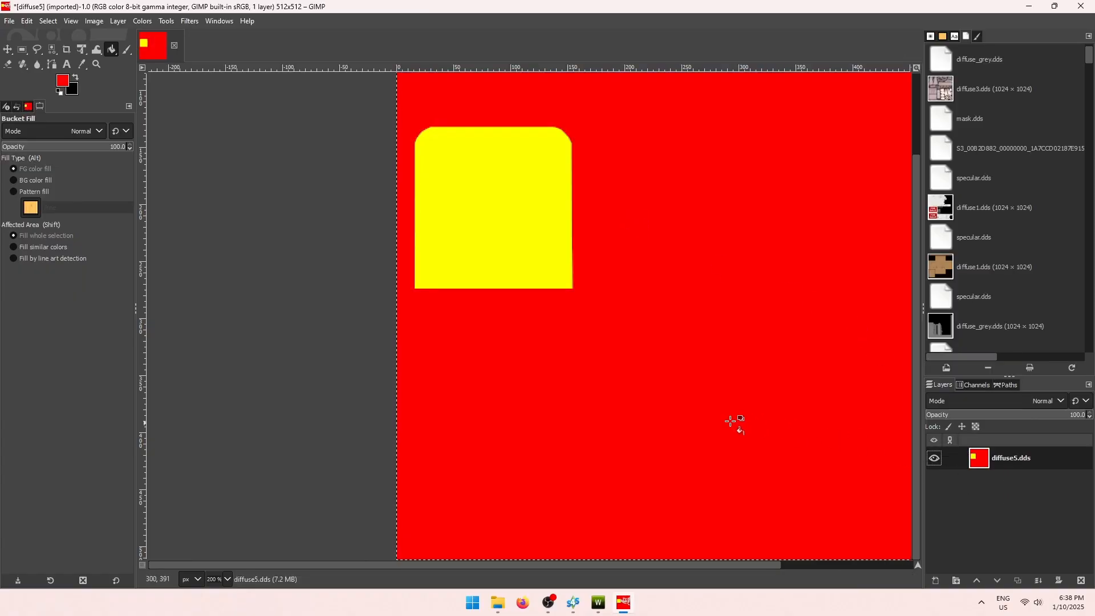
Export the image to the Chair folder as mask.dds with BC3 / DXT5 compression and generated mipmaps.
key("ctrl+shift+e")
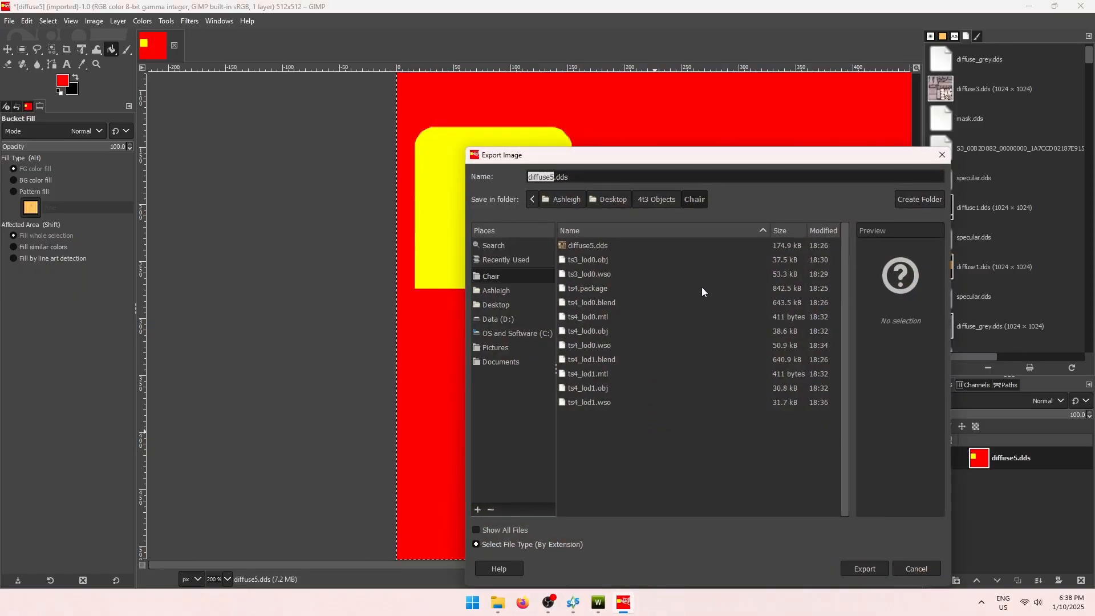
type("mask")
left_click(865, 567)
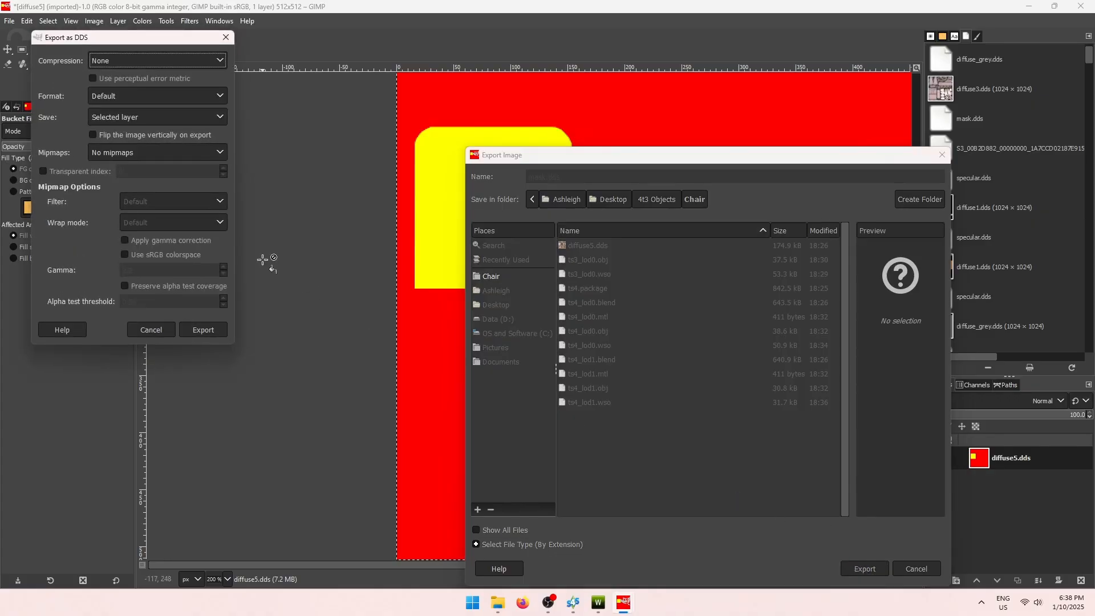
left_click(130, 59)
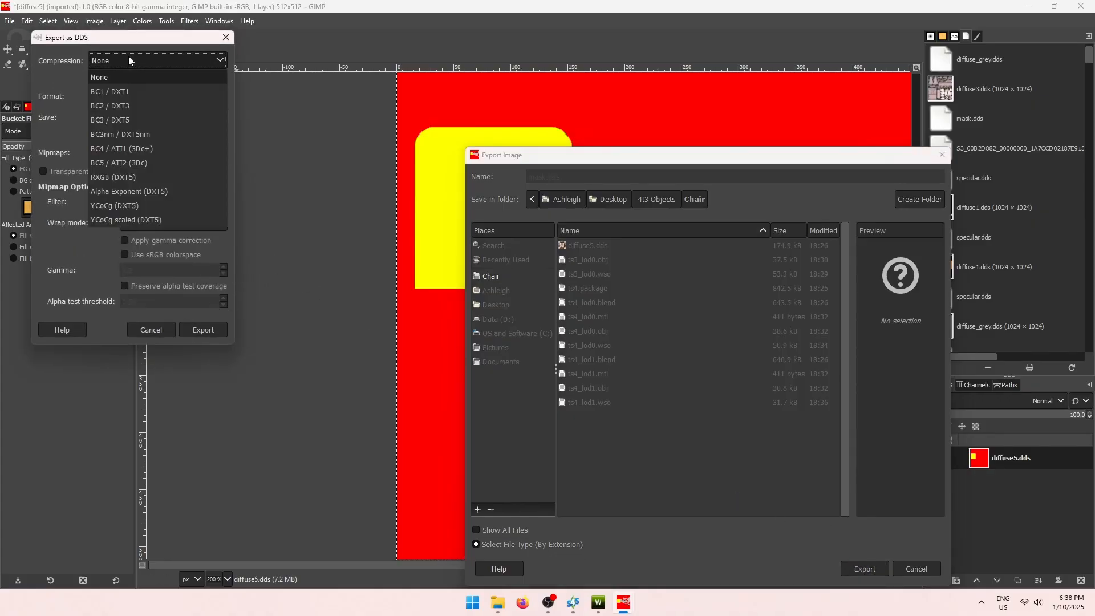
left_click(131, 120)
left_click(163, 152)
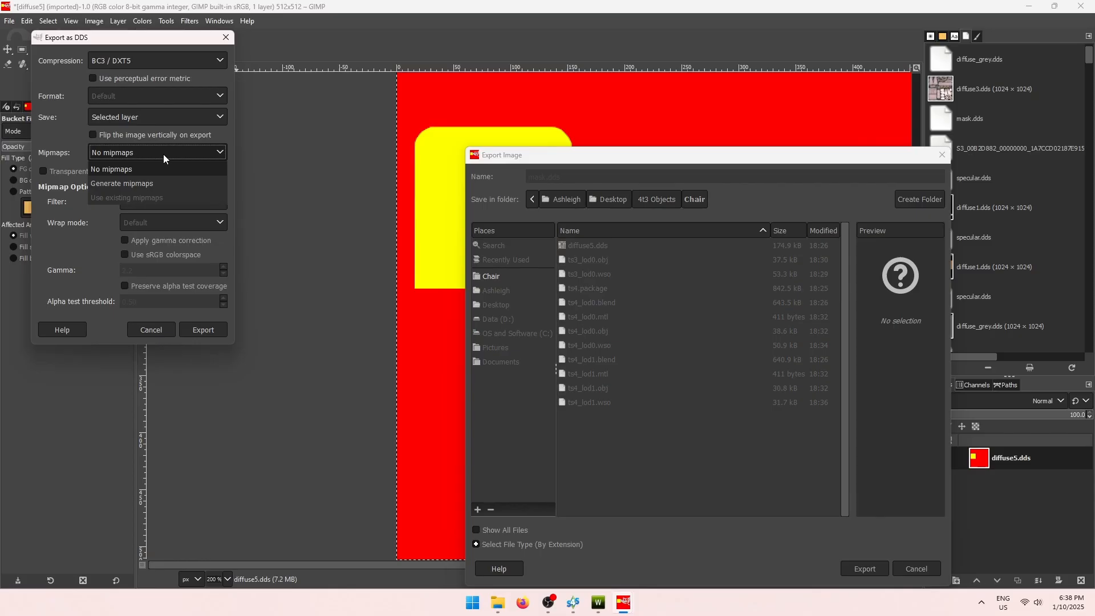
left_click(156, 185)
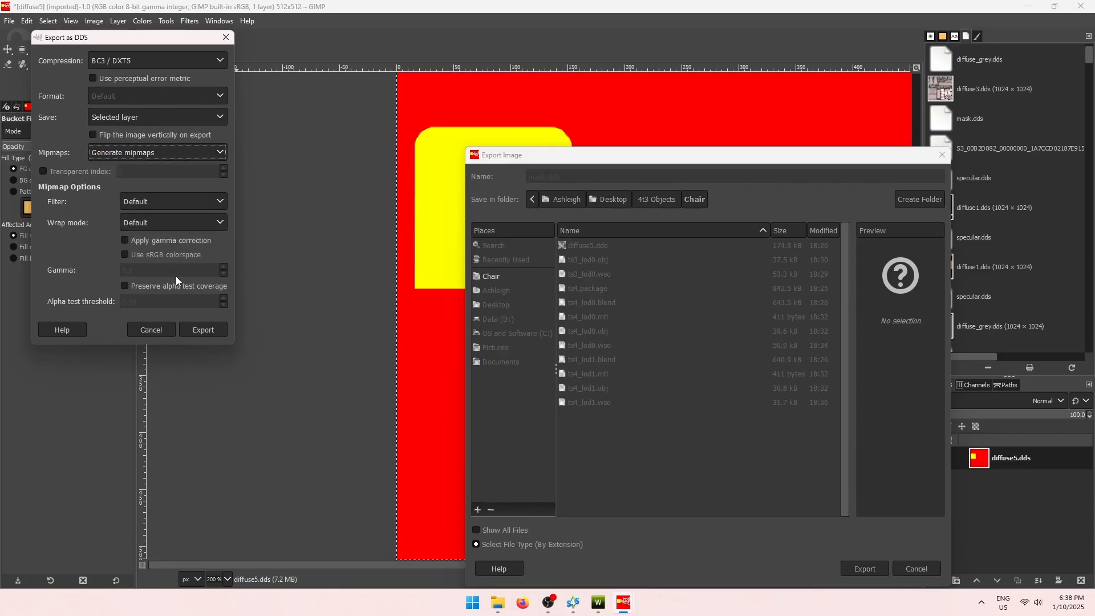
left_click(203, 331)
left_click(1029, 6)
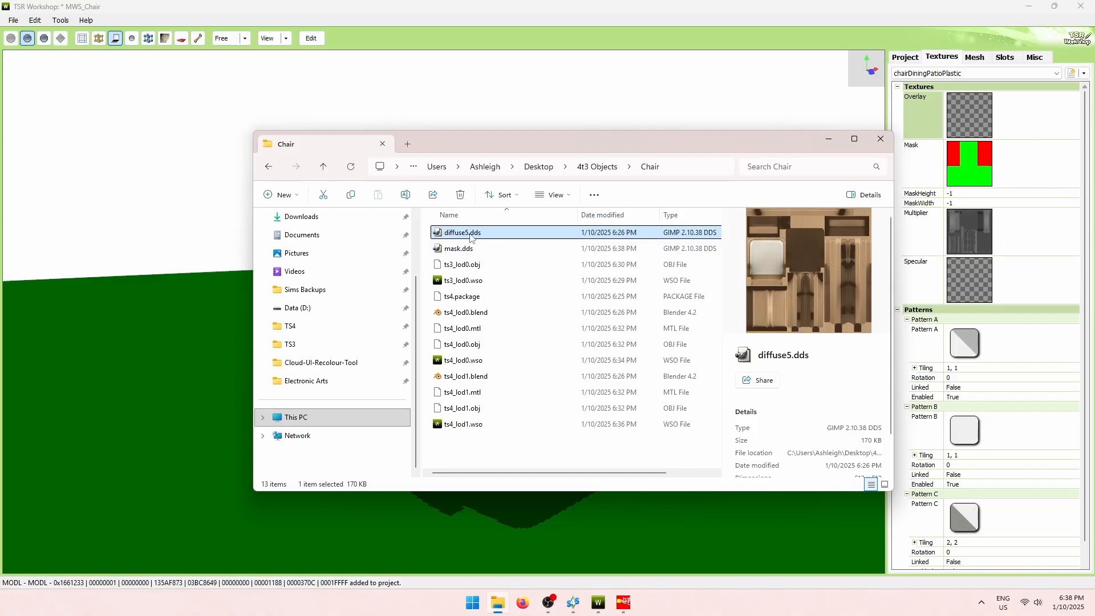
Open diffuse5.dds and apply Hue-Saturation with saturation -100 and lightness about -28.
double_click(471, 233)
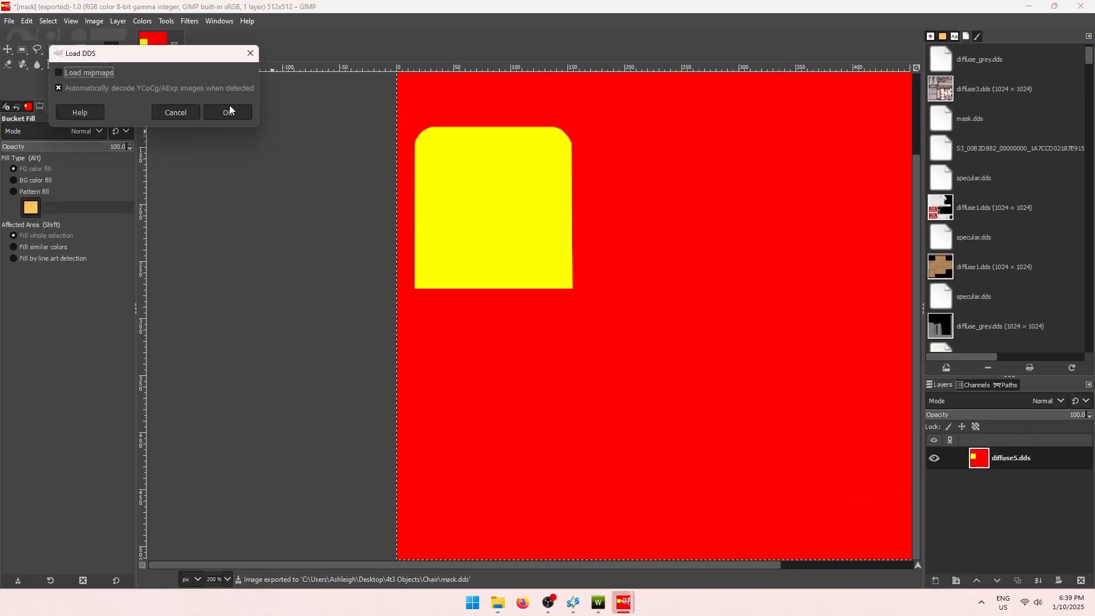
left_click(227, 108)
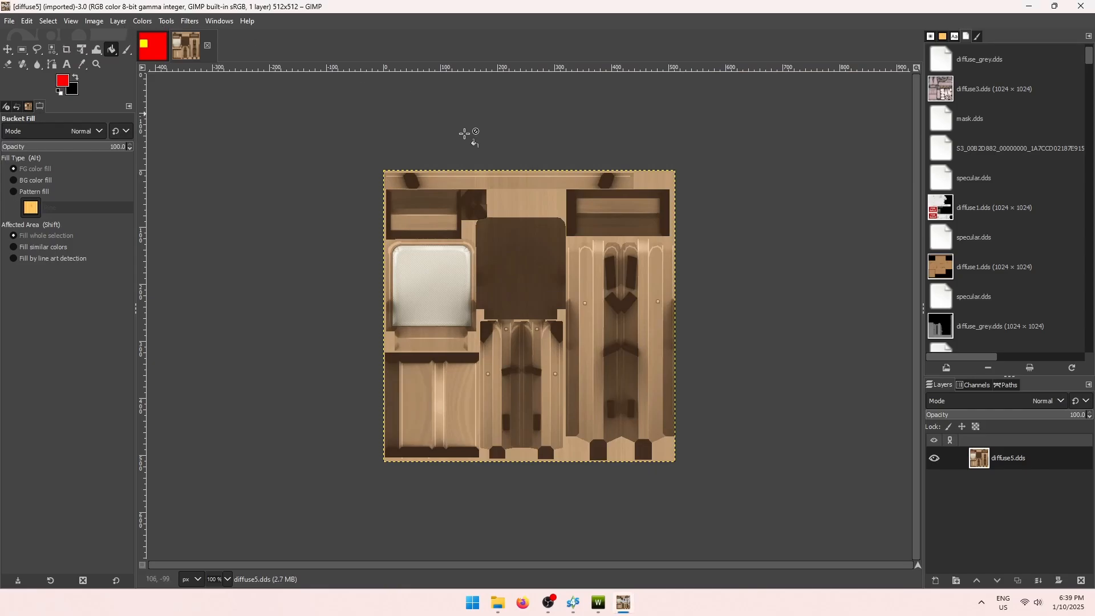
left_click(142, 21)
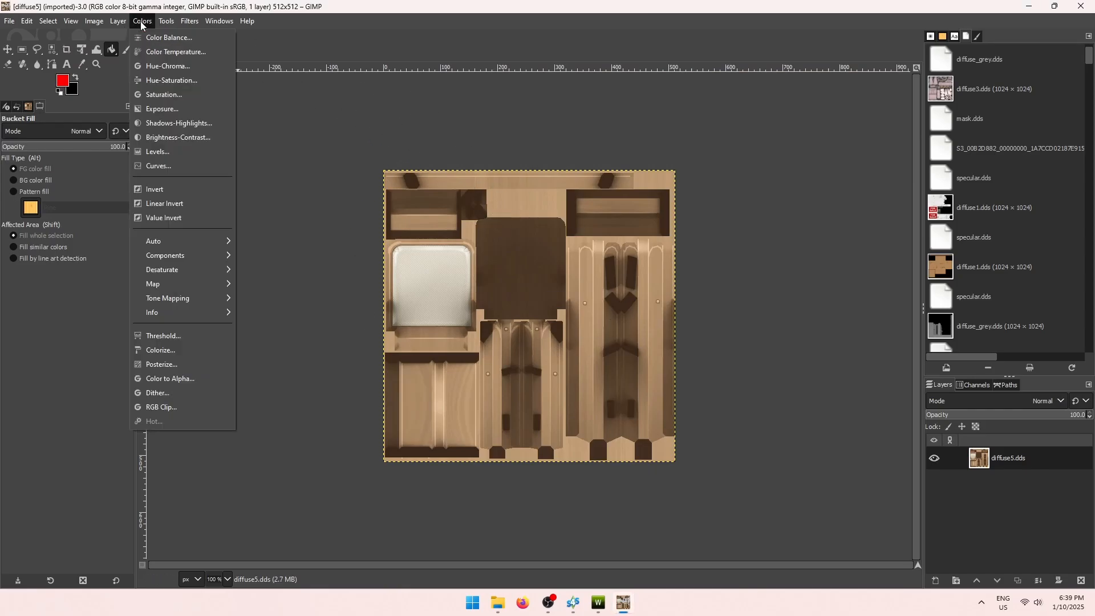
left_click(153, 82)
left_click_drag(869, 318, 657, 308)
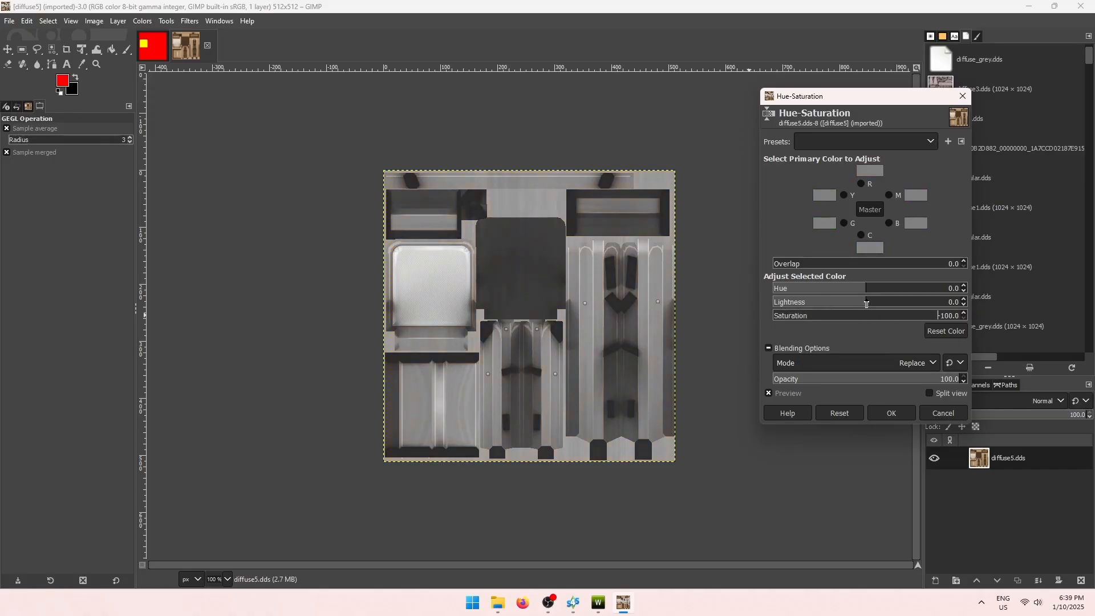
left_click_drag(864, 303, 843, 305)
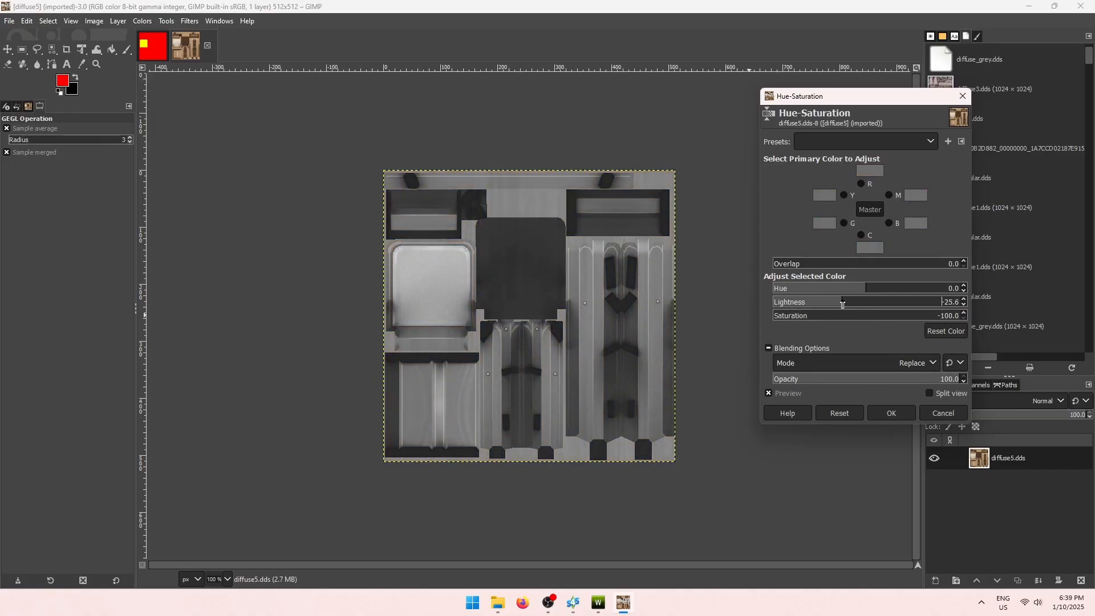
left_click(895, 414)
Export the greyscale texture to the Chair folder as diffuse_grey.dds.
key("shift+ctrl+e")
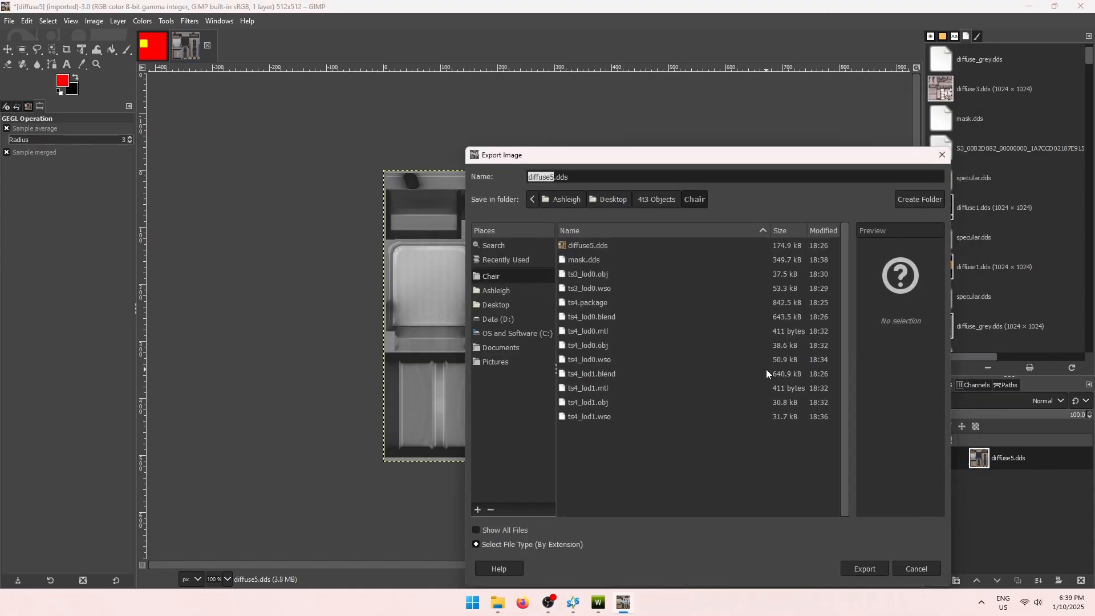
type("diffuse_gr3ey")
key("BackSpace")
key("BackSpace")
key("BackSpace")
type("ey")
left_click(864, 569)
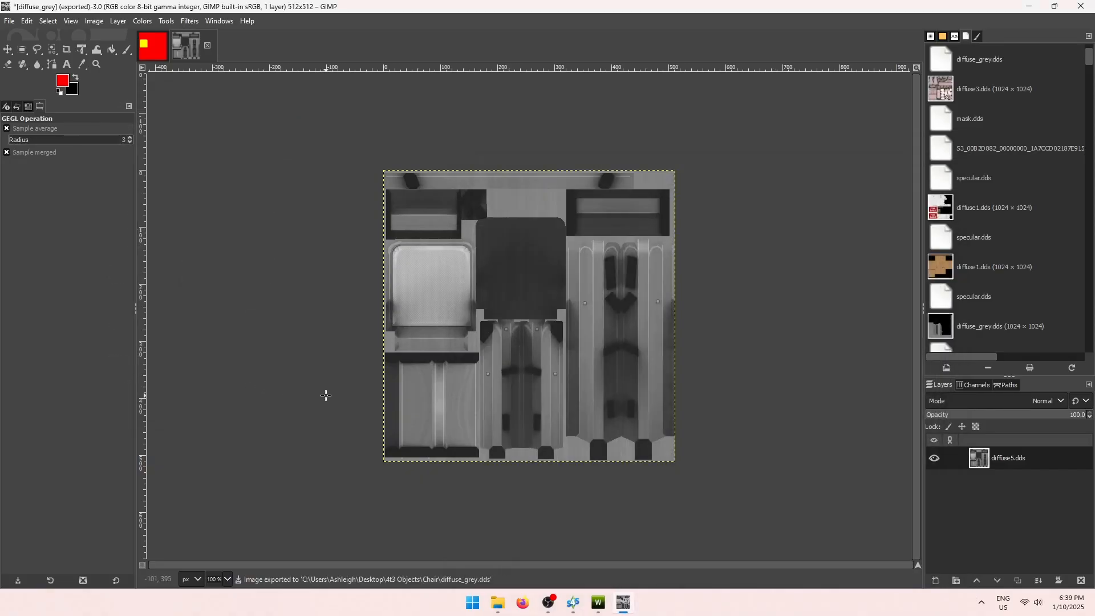
Fill the whole GIMP canvas with solid black using the Bucket Fill tool.
left_click(76, 80)
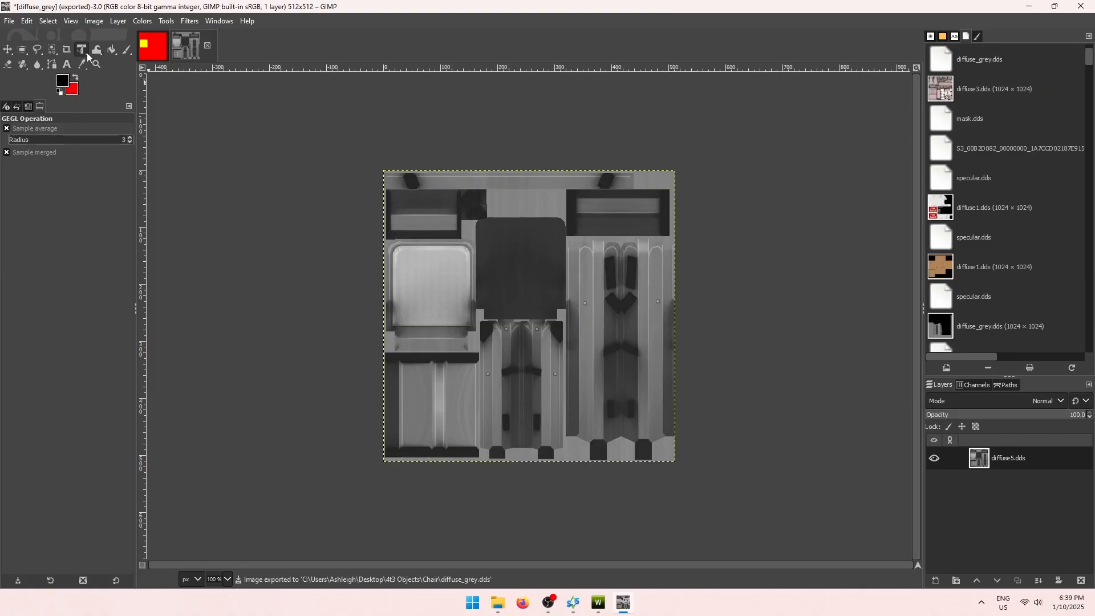
left_click(112, 49)
left_click(394, 245)
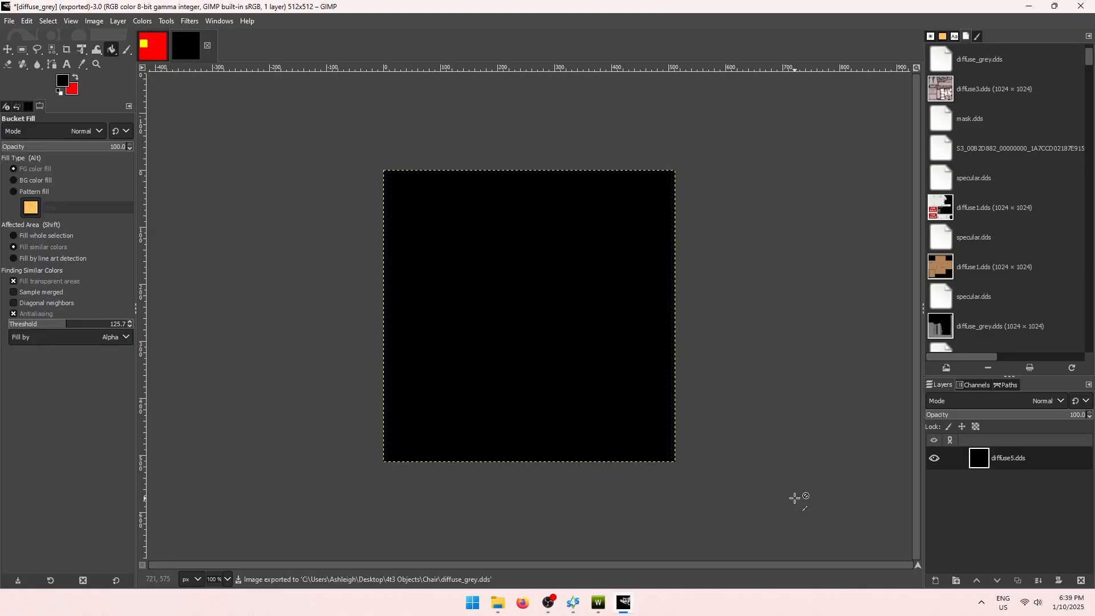
Export the black image to the Chair folder as specular.dds and minimize GIMP.
key("ctrl+shift+e")
type("specu")
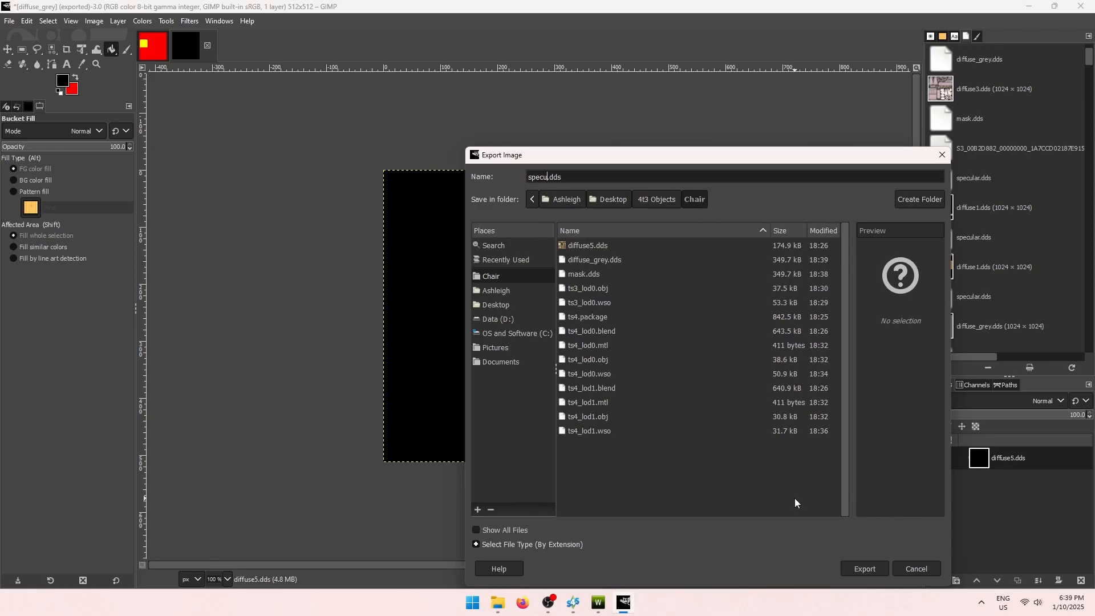
type("lar")
key("Return")
left_click(295, 423)
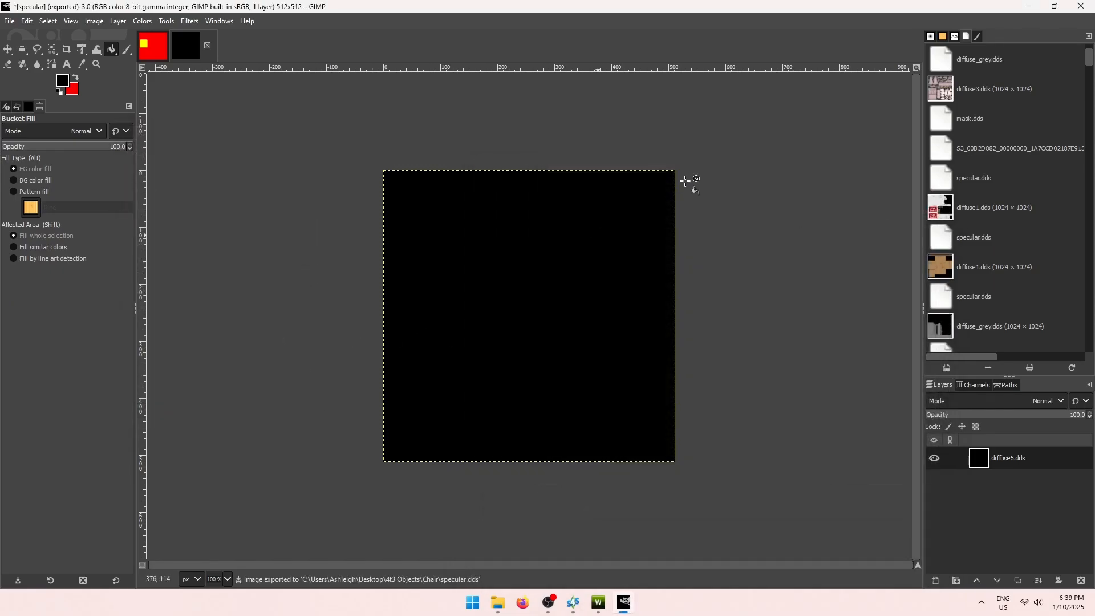
left_click(1029, 7)
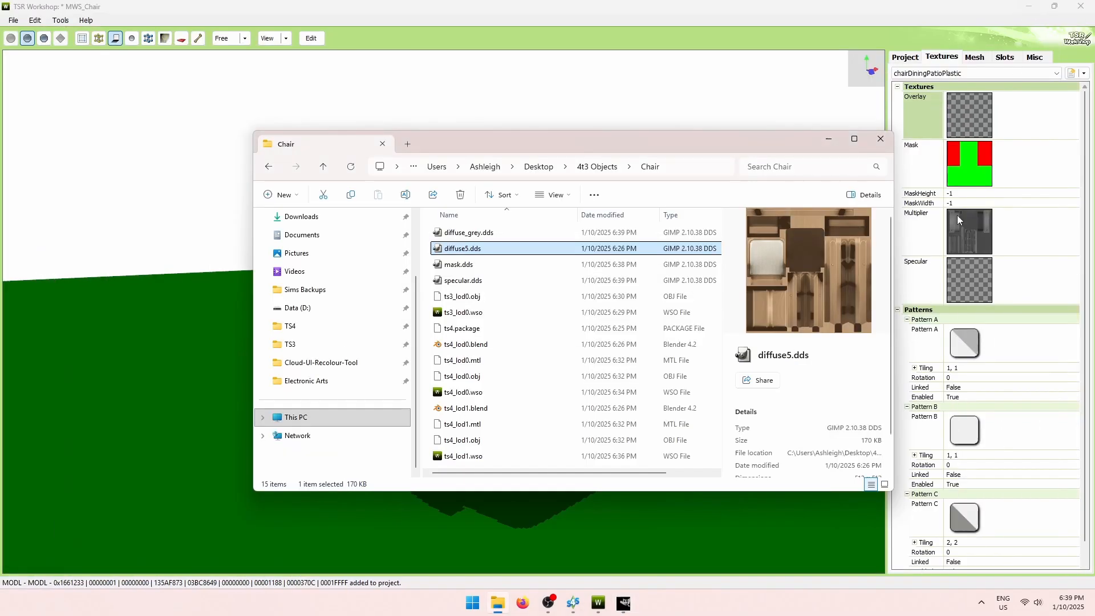
Import mask.dds into the chair's Mask slot, accepting the updated dimensions.
left_click(795, 6)
mouse_move(596, 270)
left_mouse_down()
mouse_move(540, 272)
mouse_move(601, 268)
left_mouse_up()
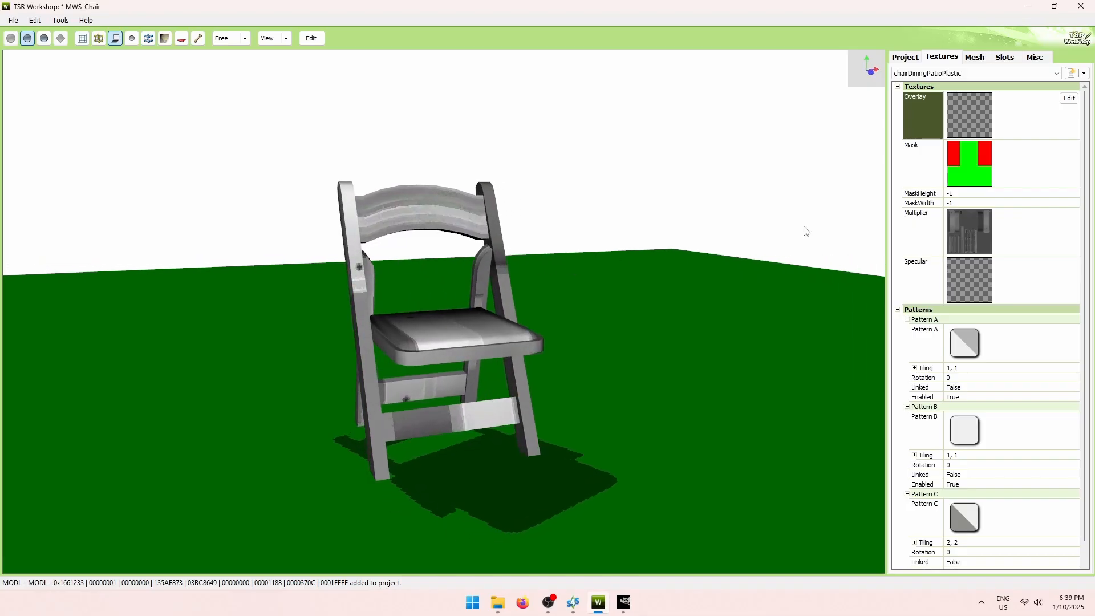
left_click(1027, 165)
left_click(1069, 147)
left_click(688, 152)
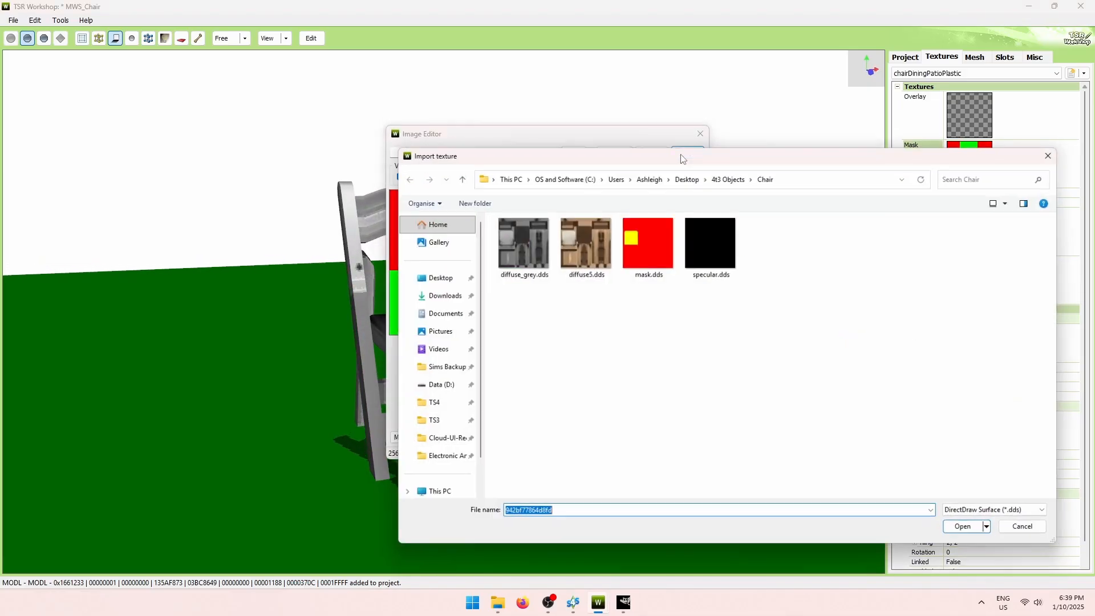
double_click(646, 247)
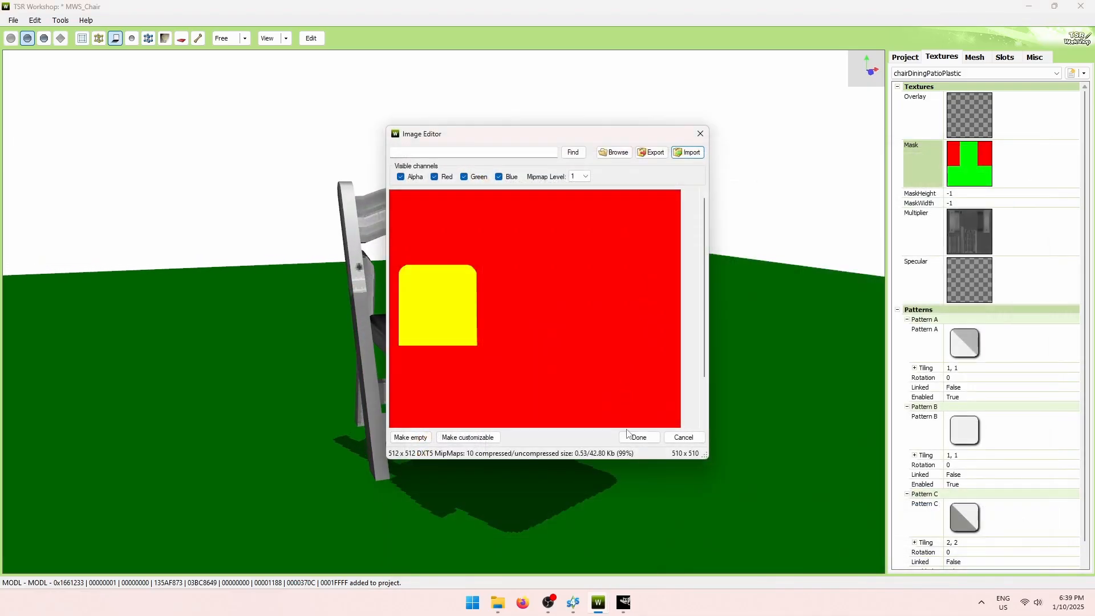
left_click(638, 436)
left_click(593, 347)
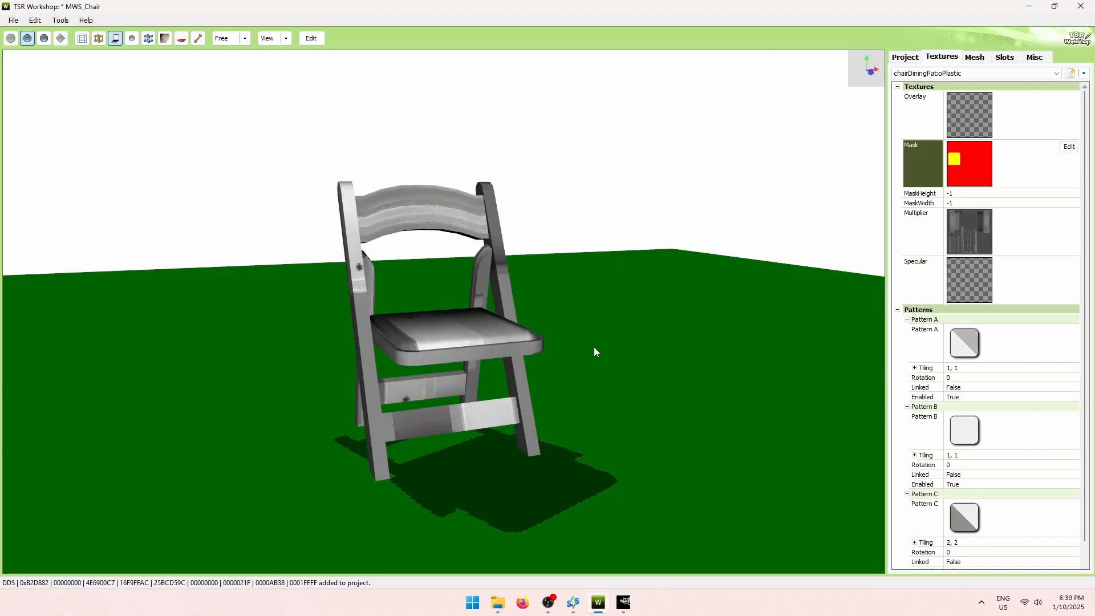
Import diffuse_grey.dds as the chair's Multiplier texture.
double_click(1035, 235)
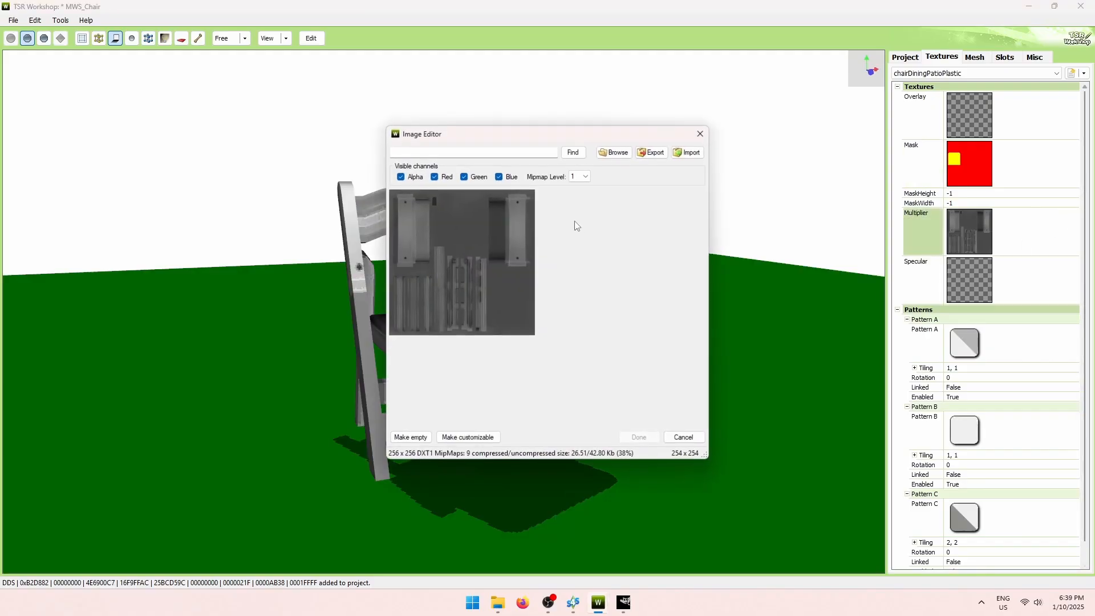
left_click(688, 151)
double_click(524, 254)
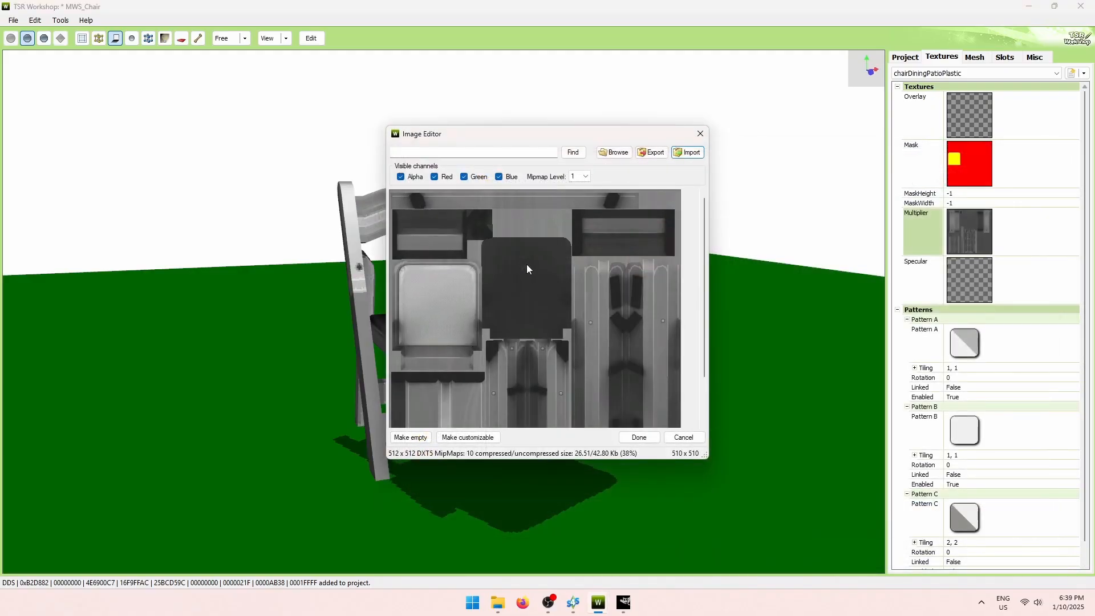
left_click(633, 436)
Load the black specular.dds into the Specular slot and orbit to check the chair.
double_click(1058, 277)
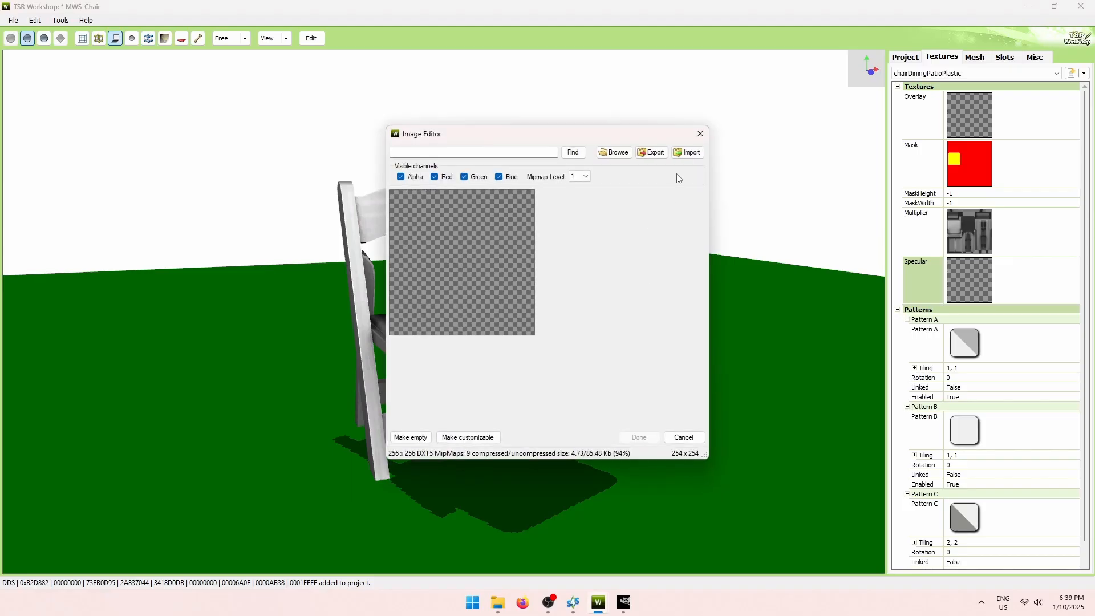
left_click(688, 152)
double_click(697, 244)
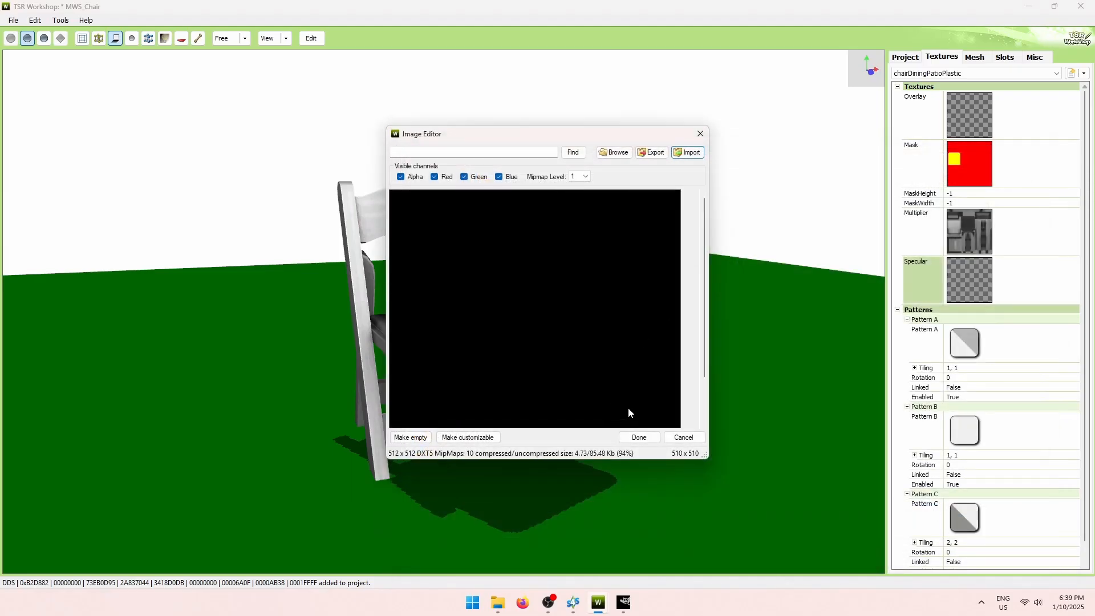
left_click(639, 438)
left_click_drag(623, 391, 381, 279)
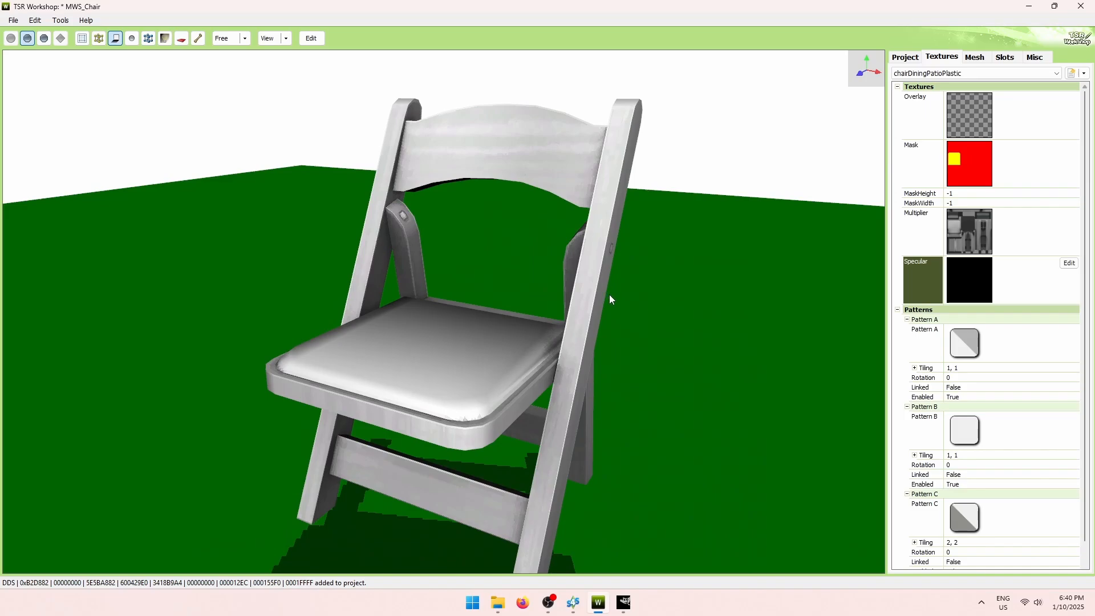
left_click_drag(638, 285, 609, 240)
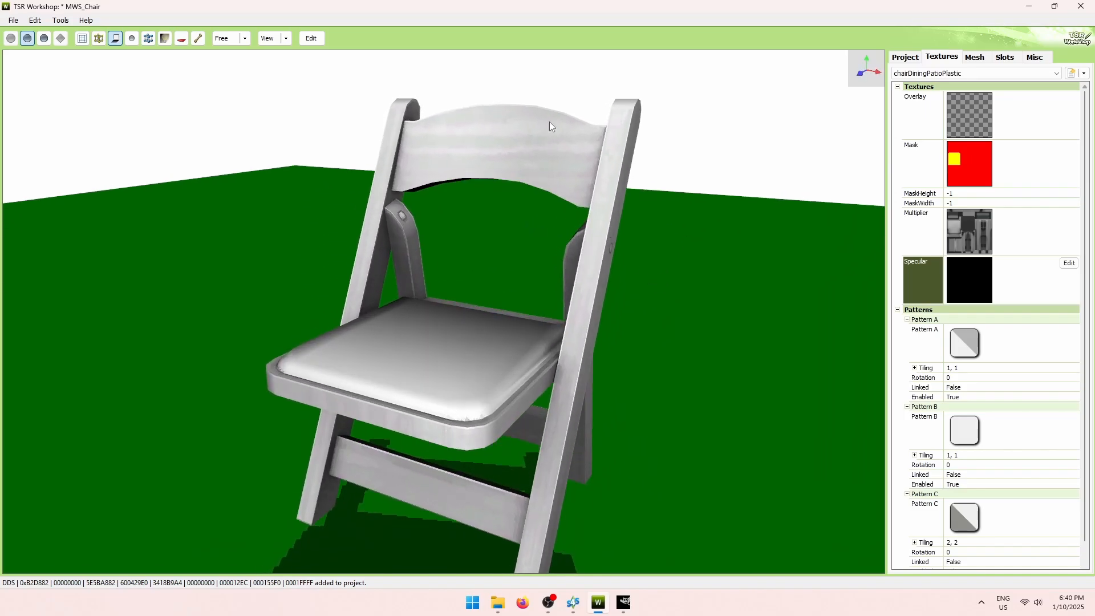
left_click_drag(510, 190, 401, 276)
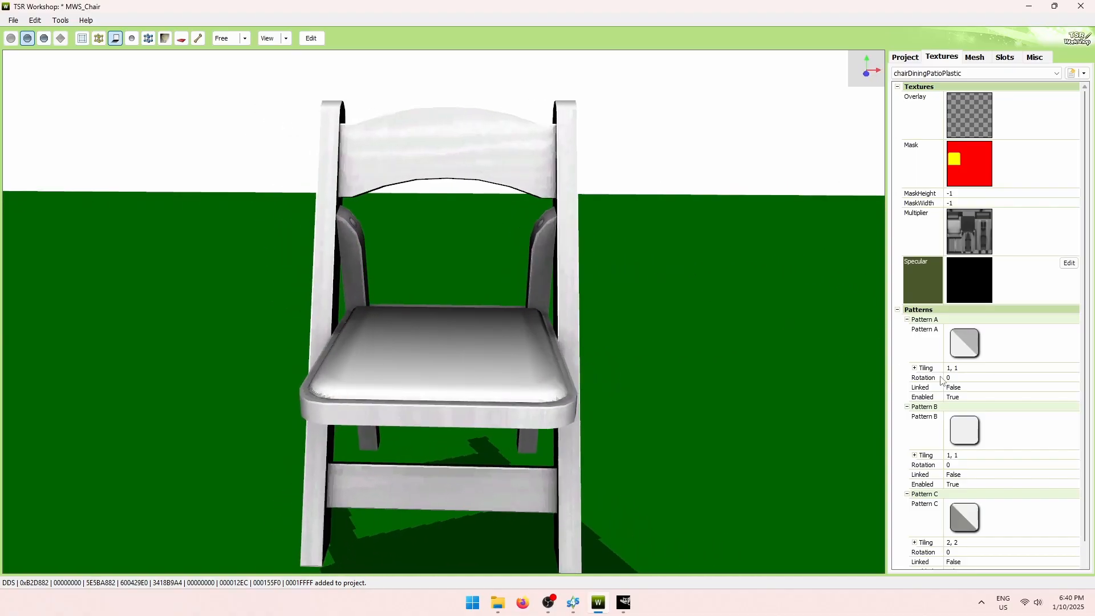
Set Pattern A's Color 0 to light brown (164, 131, 101) and apply it.
left_click(1070, 349)
left_click(1069, 331)
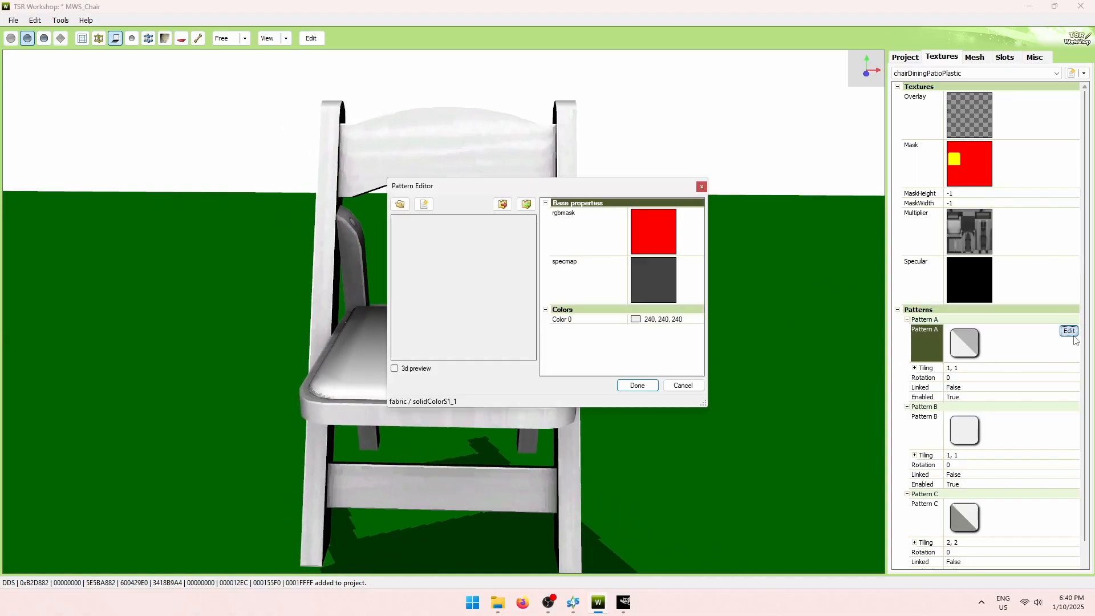
left_click(661, 326)
left_click(699, 320)
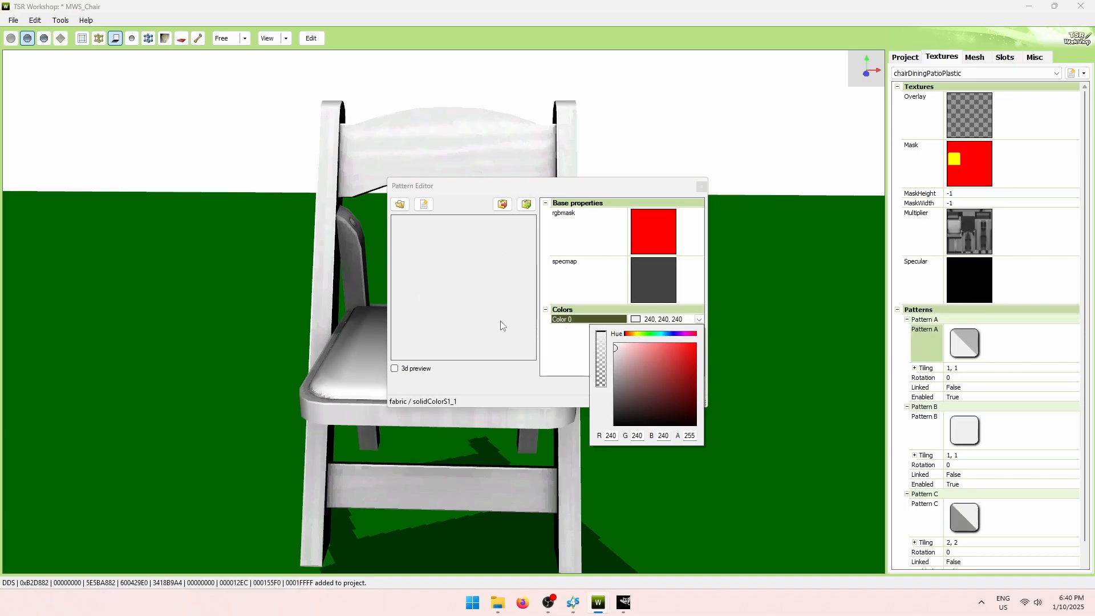
left_click(630, 334)
left_click(655, 380)
left_click(648, 383)
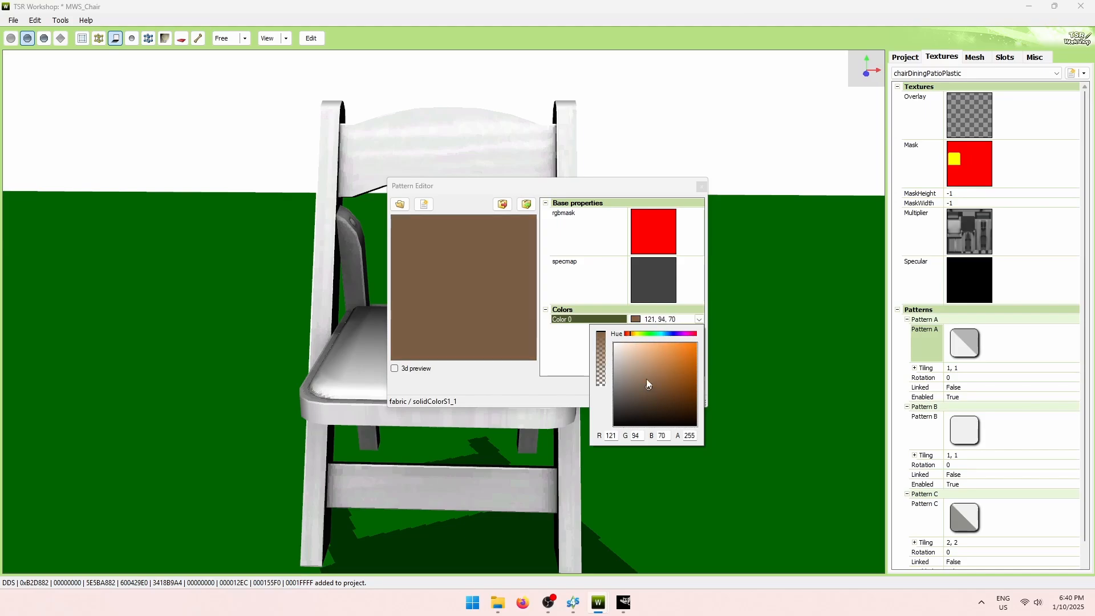
left_click(646, 372)
left_click(587, 350)
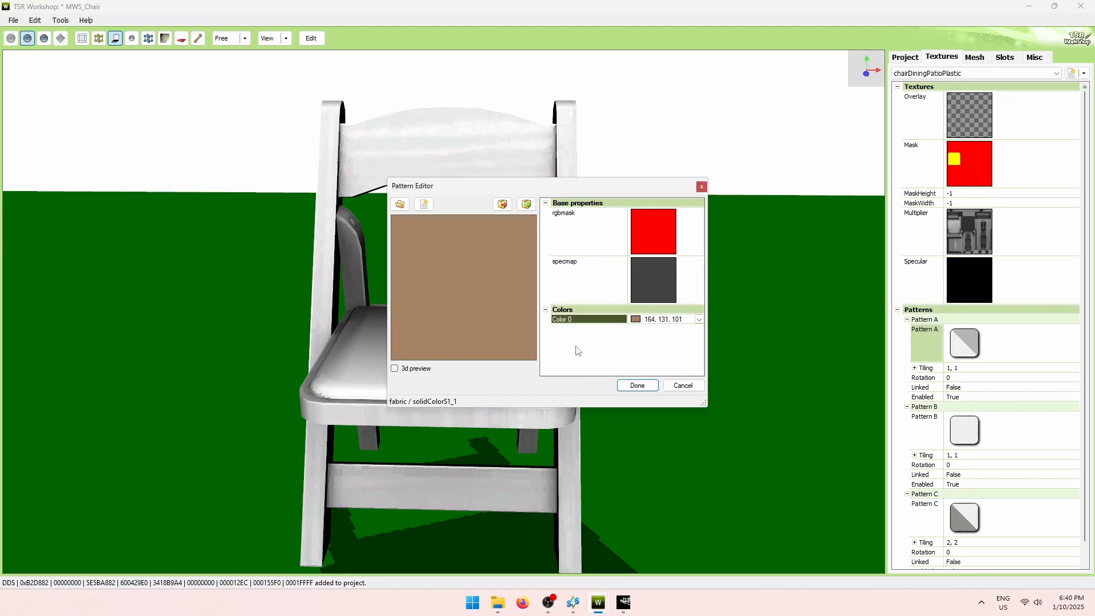
left_click(646, 390)
Orbit around the chair to inspect the brown frame from every side.
left_click_drag(635, 367, 850, 361)
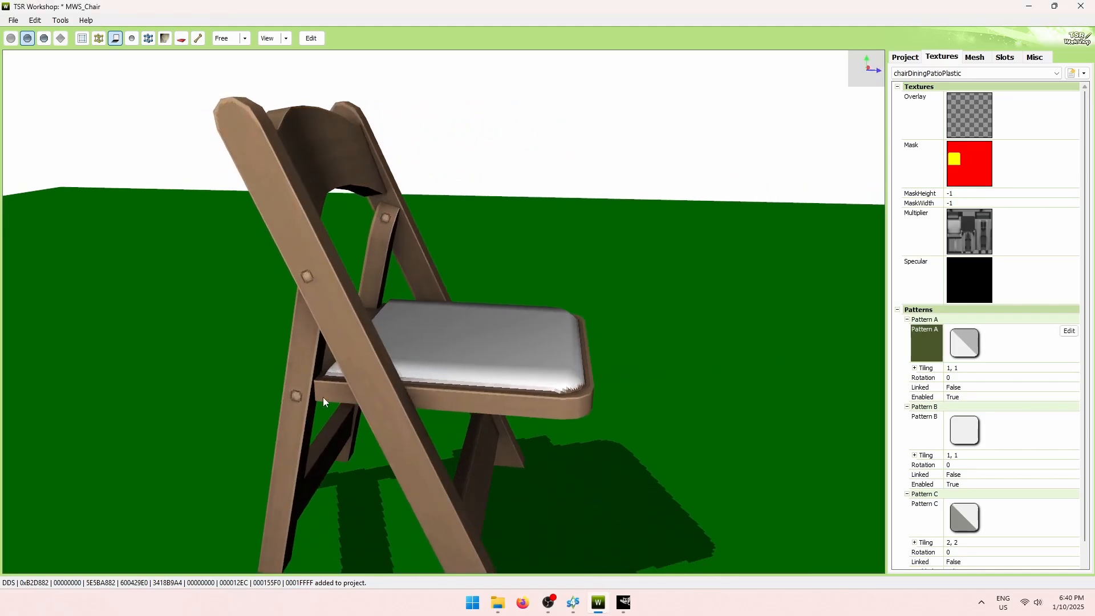
left_click_drag(323, 397, 365, 451)
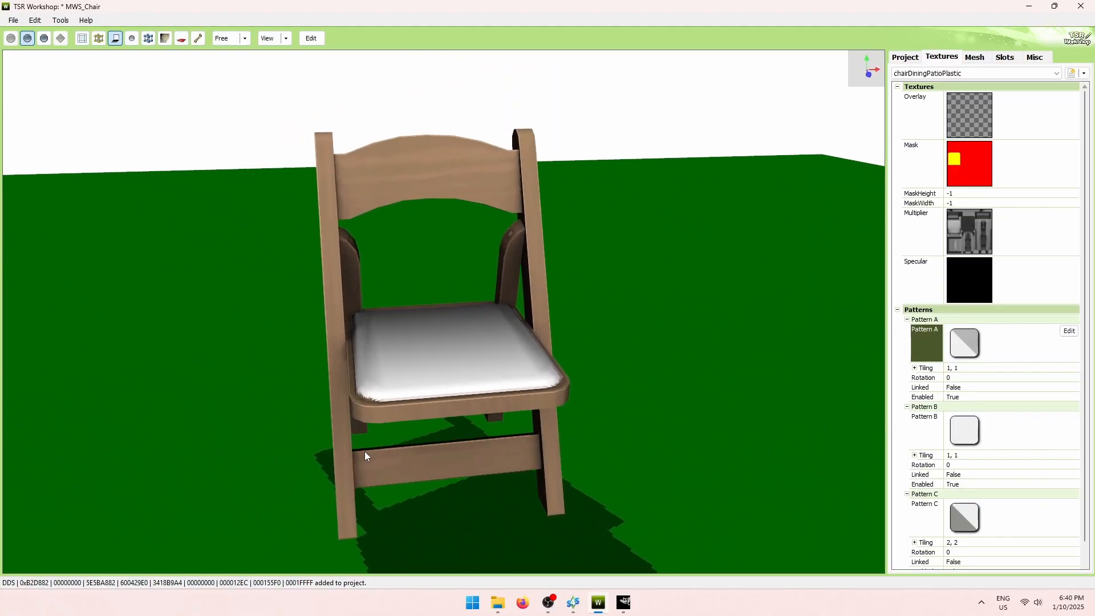
left_click_drag(787, 316, 819, 382)
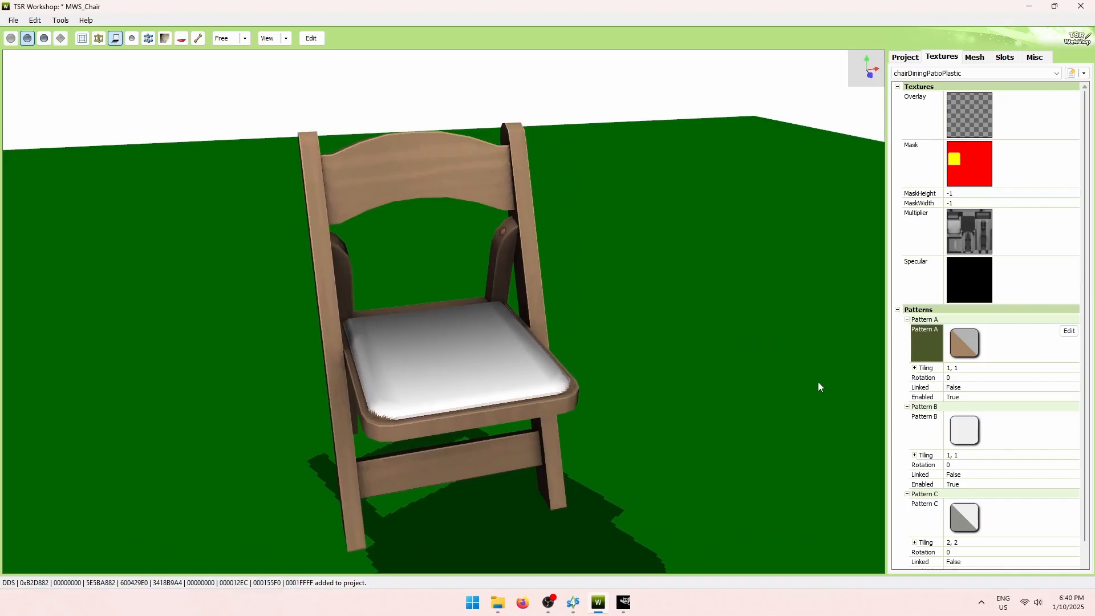
left_click_drag(593, 483, 459, 465)
left_click_drag(370, 446, 517, 476)
Glance at the red-and-yellow mask image in GIMP, then return to the chair.
left_click(624, 604)
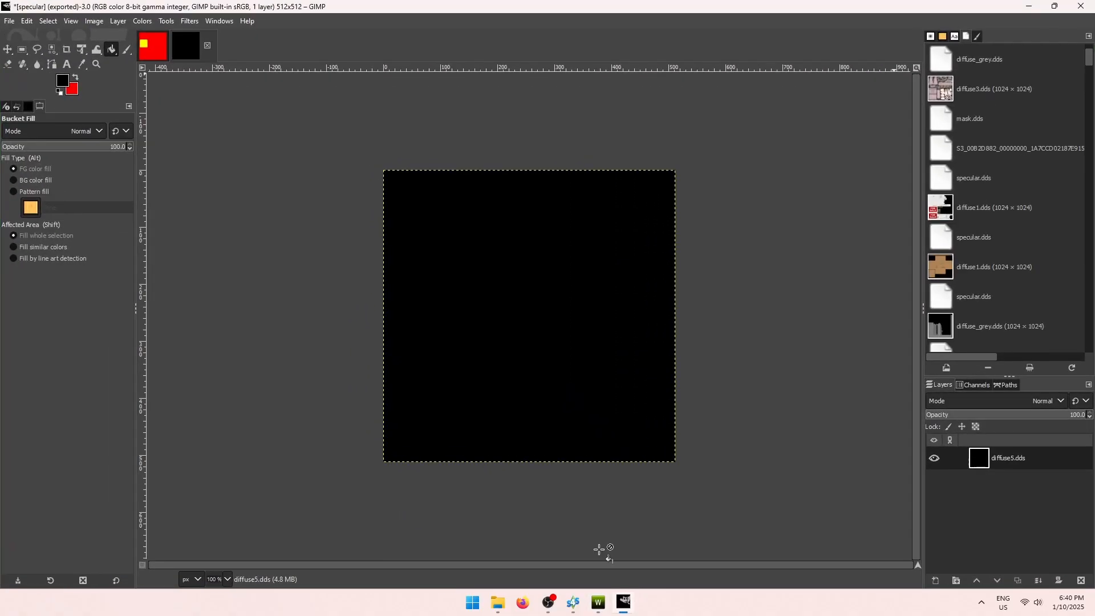
left_click(153, 45)
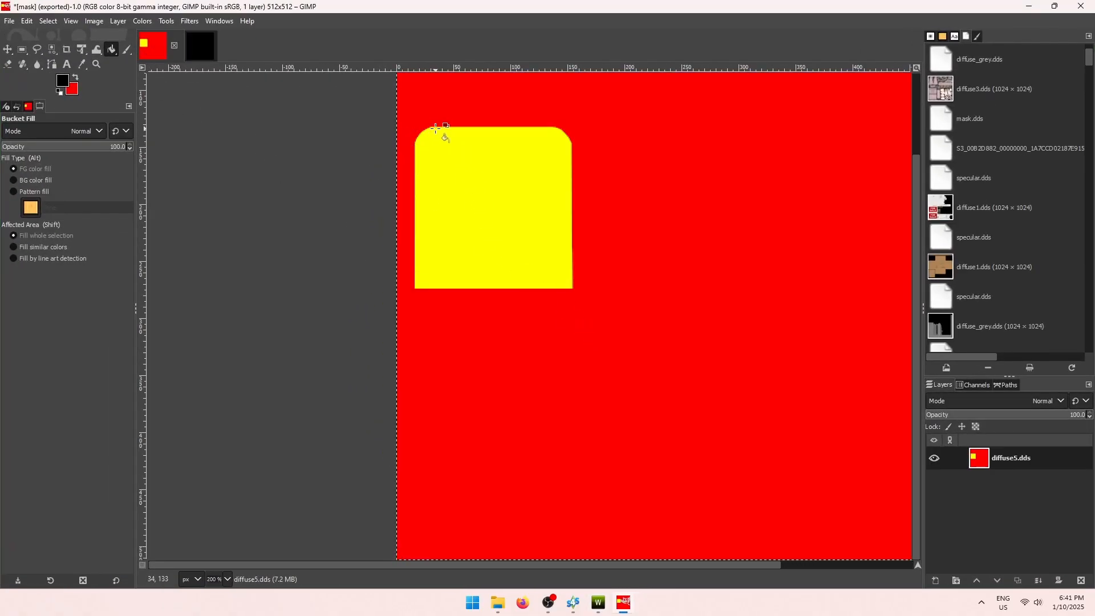
left_click(1031, 7)
scroll(716, 474, "down", 2)
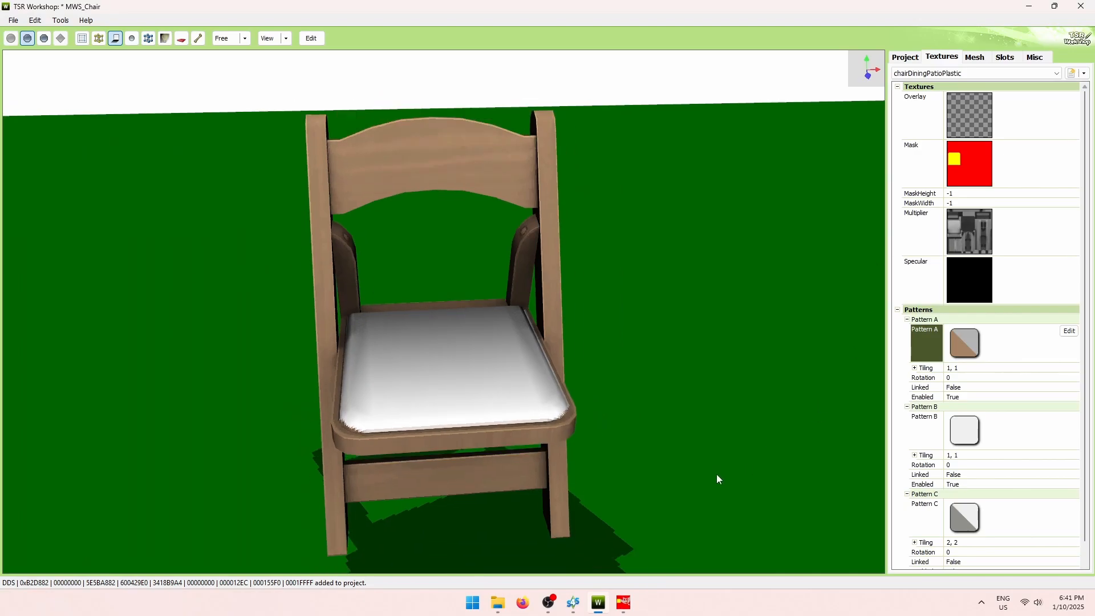
Give Pattern B a pale greyish seat colour and check it on the chair.
left_click(1035, 434)
left_click(1072, 419)
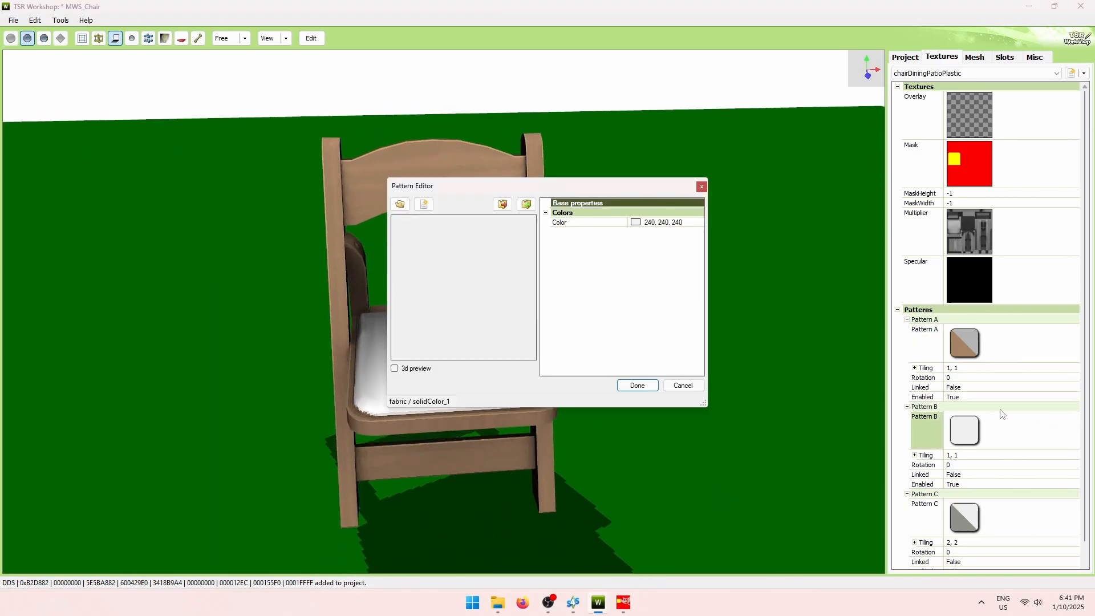
left_click(679, 227)
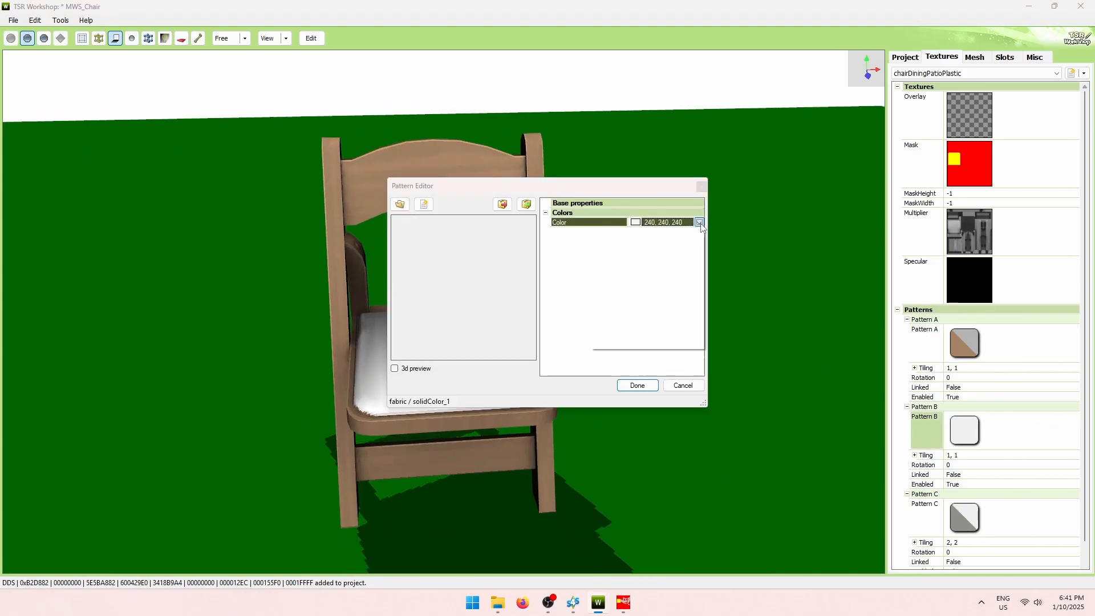
left_click(699, 223)
left_click(618, 255)
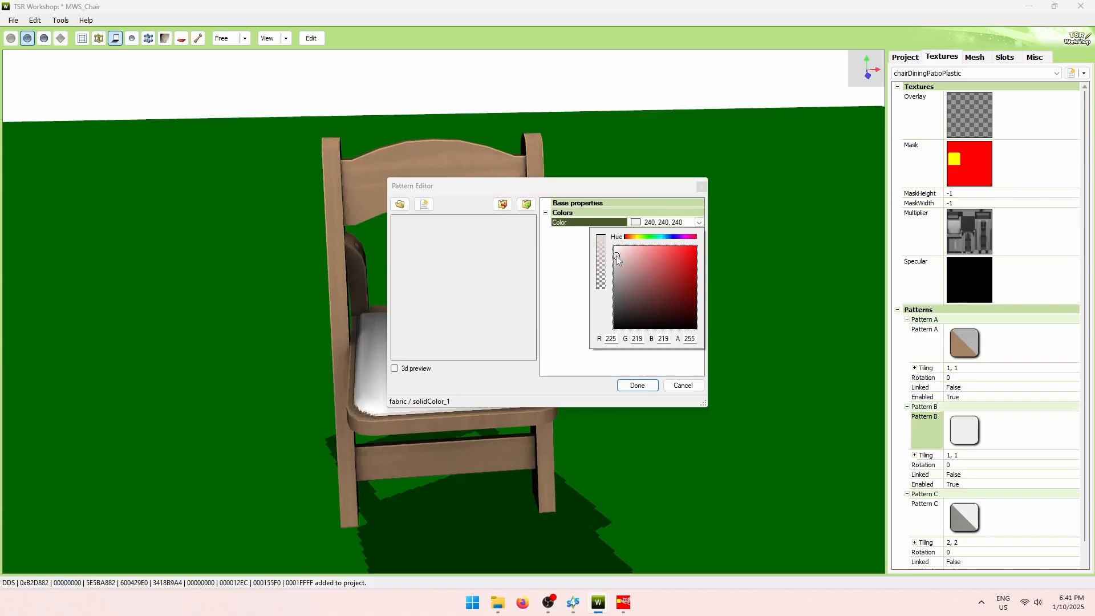
left_click(636, 237)
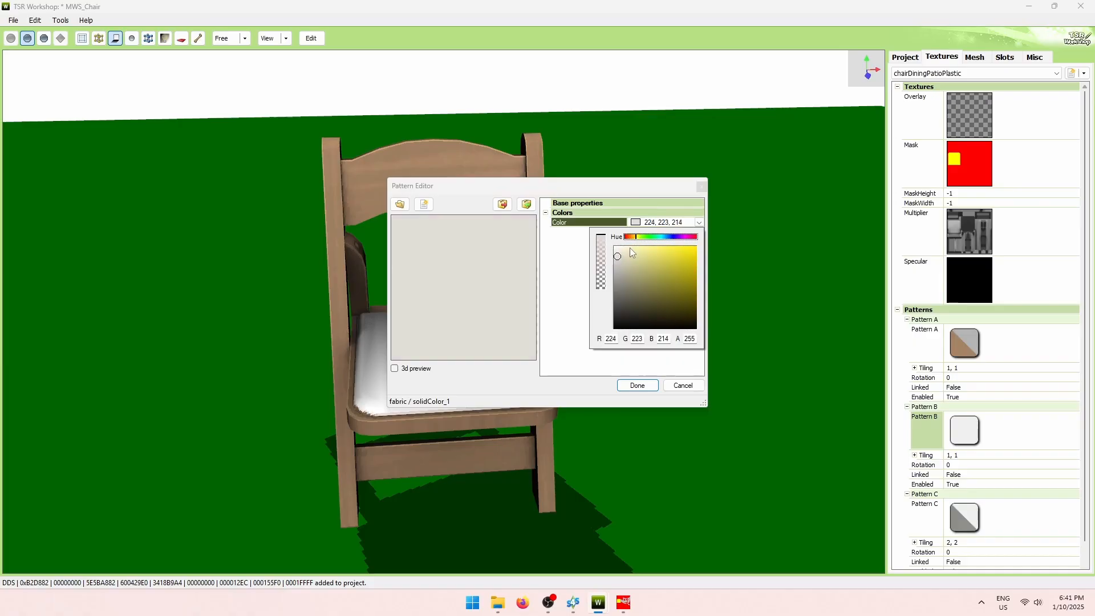
left_click(621, 260)
left_click(584, 317)
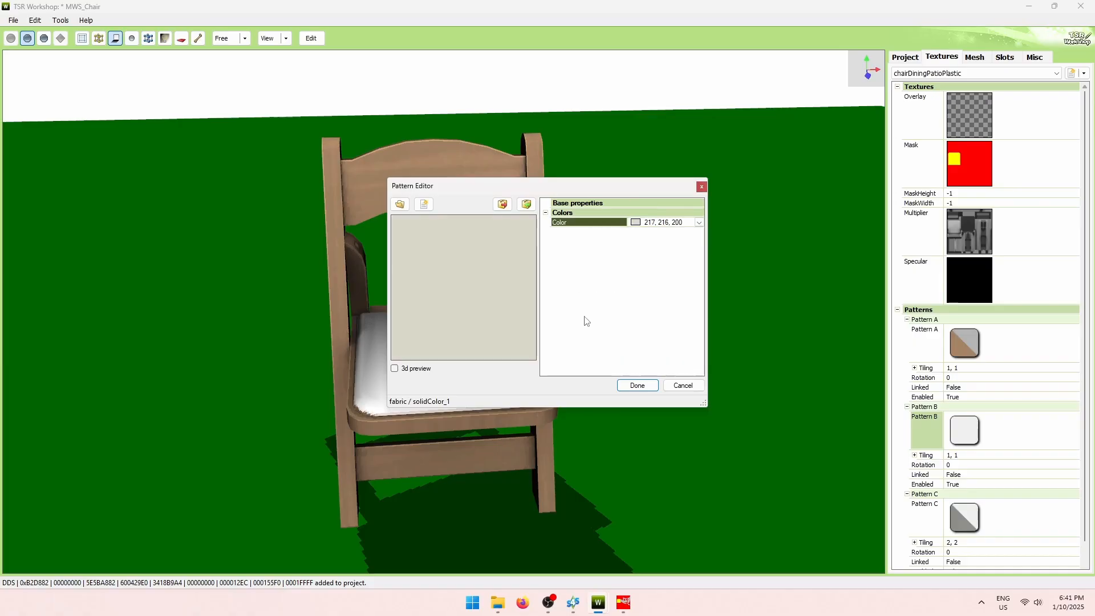
left_click(631, 391)
left_click_drag(727, 419, 696, 408)
Change Pattern B to a warmer beige (220, 215, 176) and view the seat from above.
left_click(1070, 418)
left_click(657, 222)
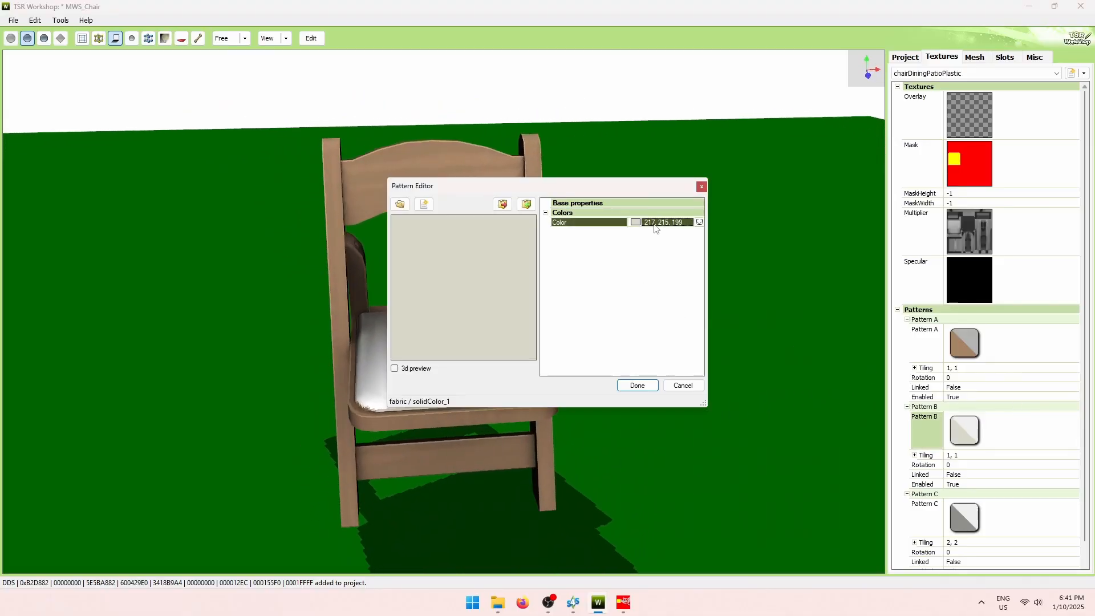
left_click(699, 222)
left_click(631, 259)
left_click(570, 313)
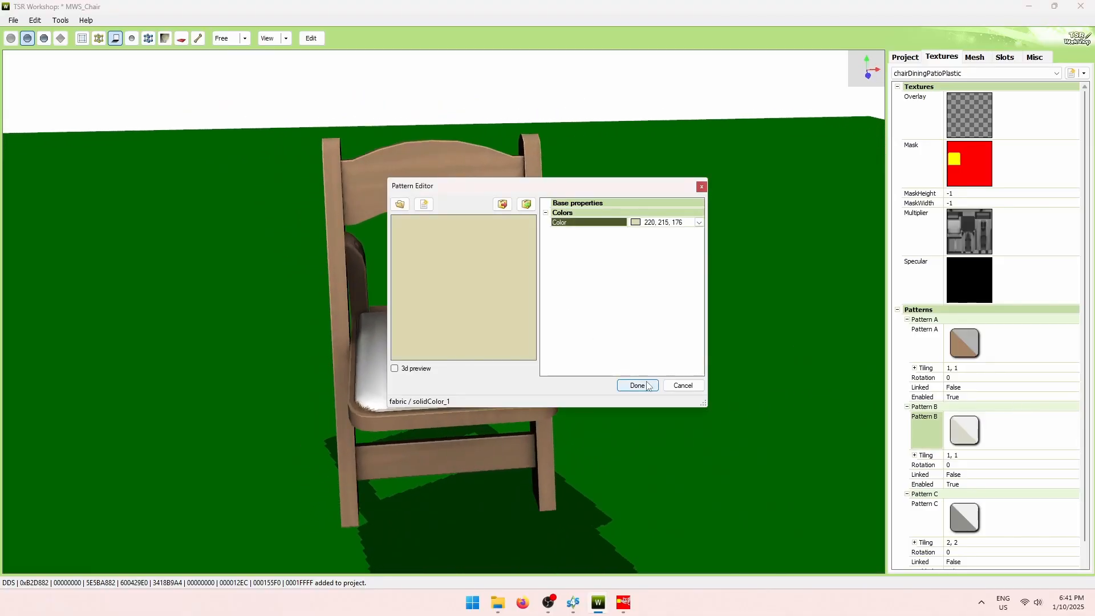
left_click(637, 385)
left_click_drag(681, 425, 621, 530)
Check the GIMP mask, view the Multiplier texture unchanged, and open the Chair folder.
left_click(624, 603)
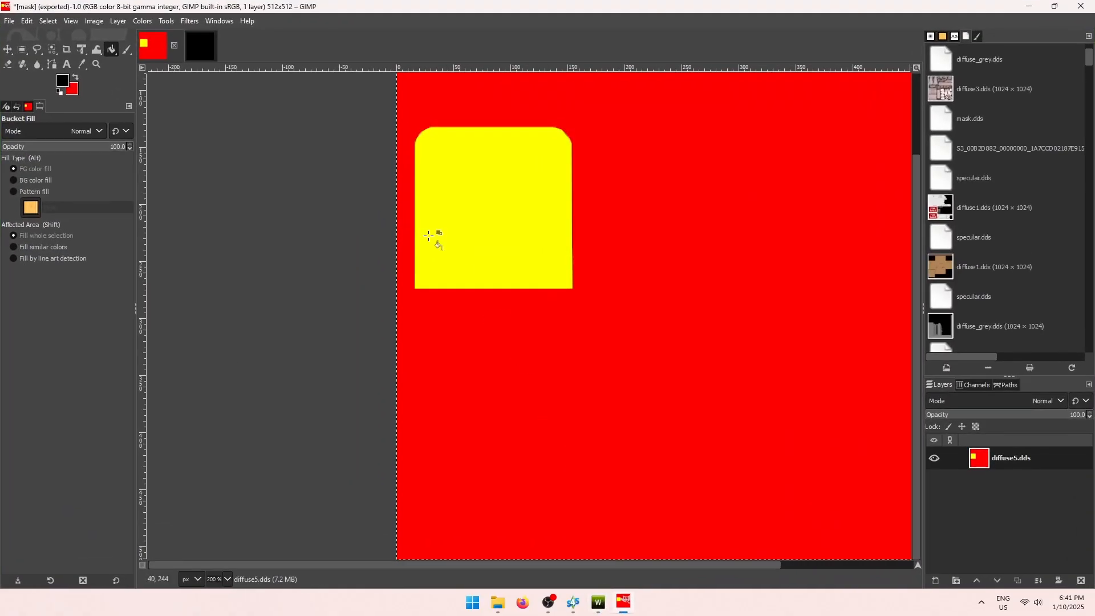
left_click(1030, 6)
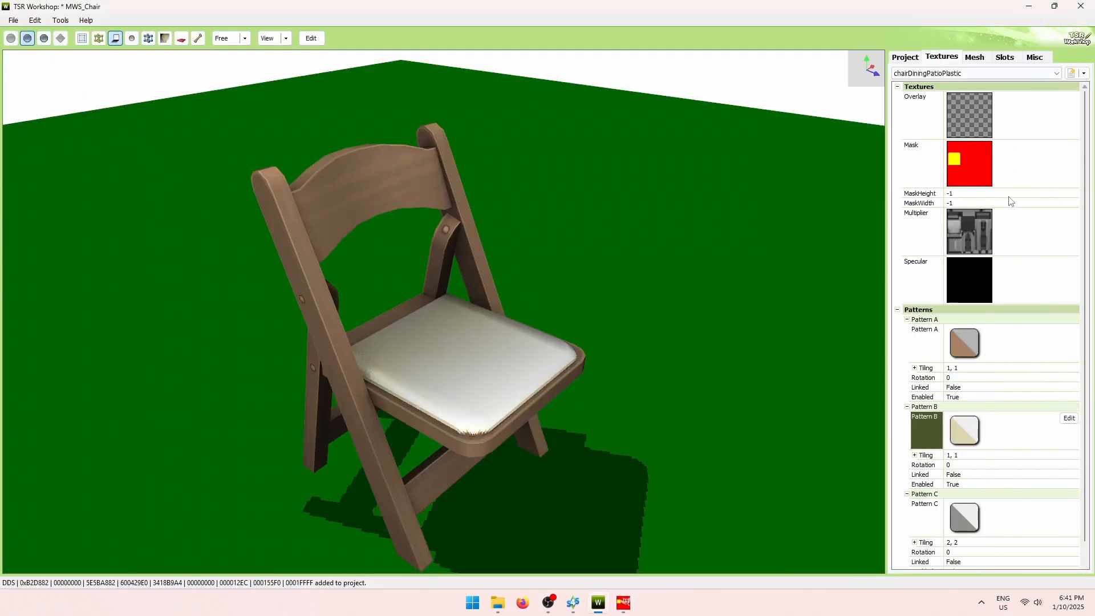
double_click(970, 231)
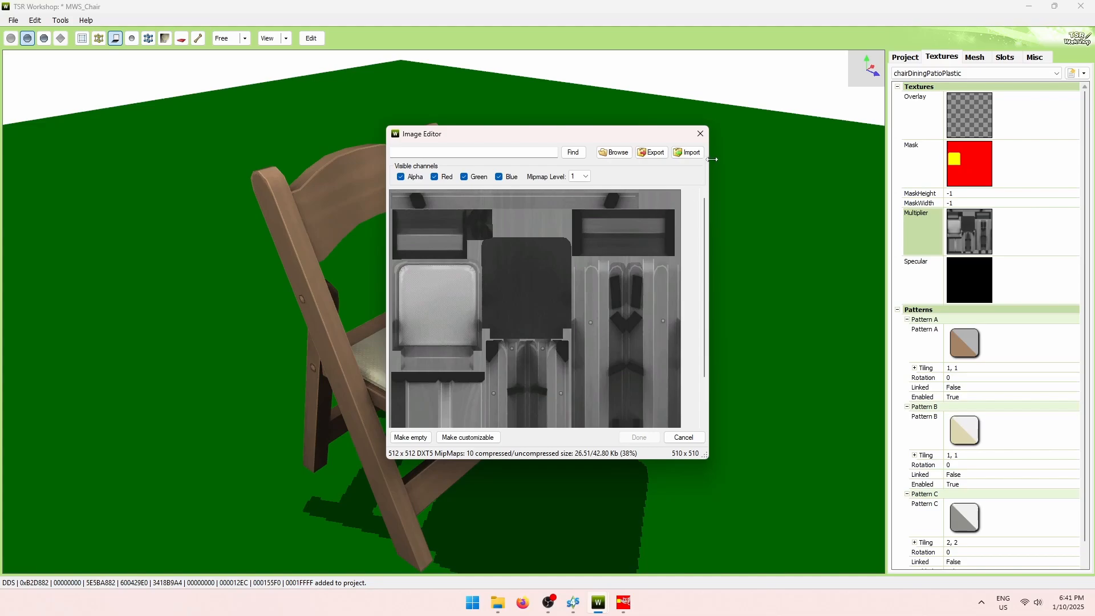
left_click(700, 133)
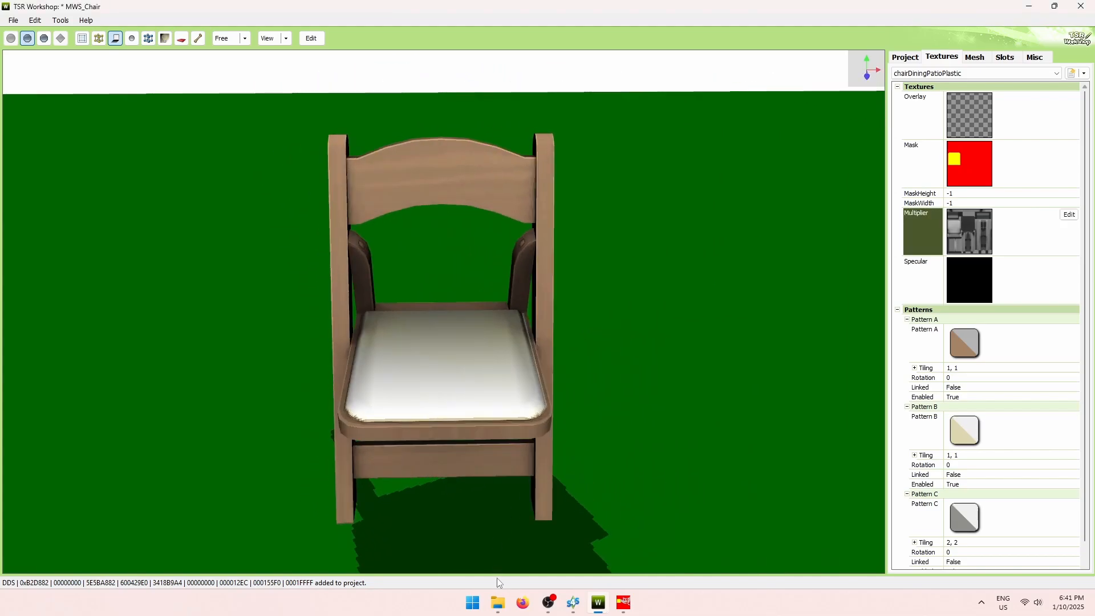
left_click(498, 603)
Open diffuse_grey.dds in GIMP and outline the seat panel with Free Select.
double_click(477, 233)
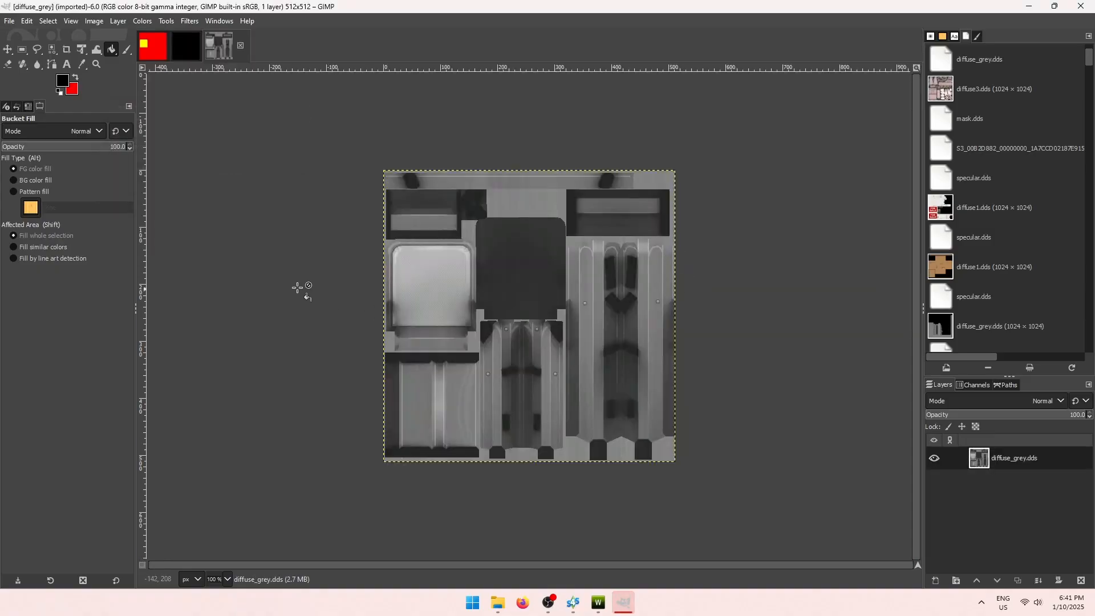
scroll(393, 326, "up", 3, "ctrl")
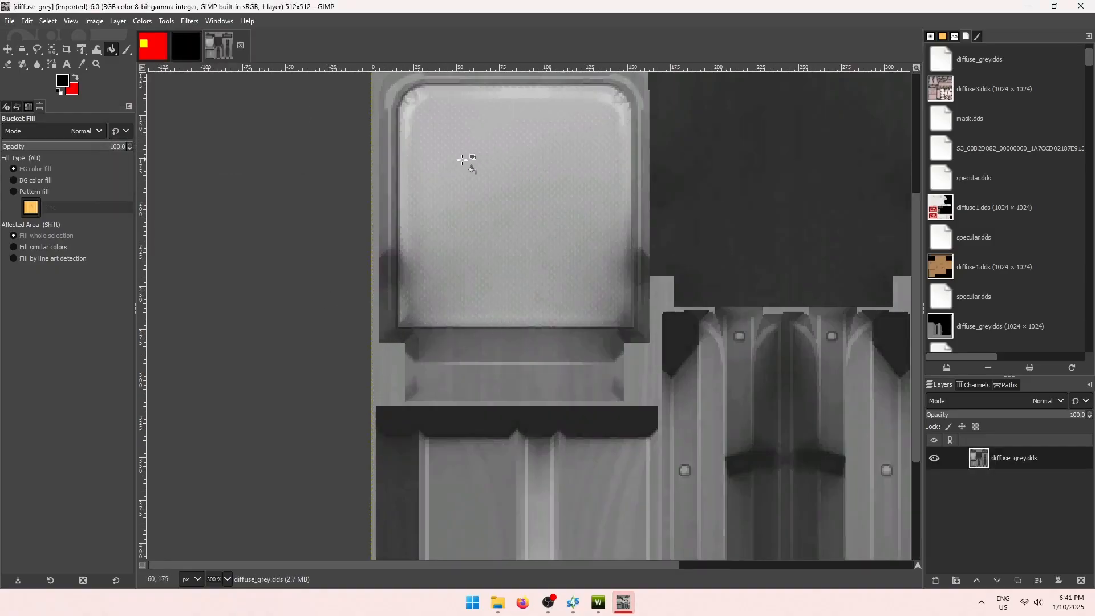
scroll(606, 262, "up", 3)
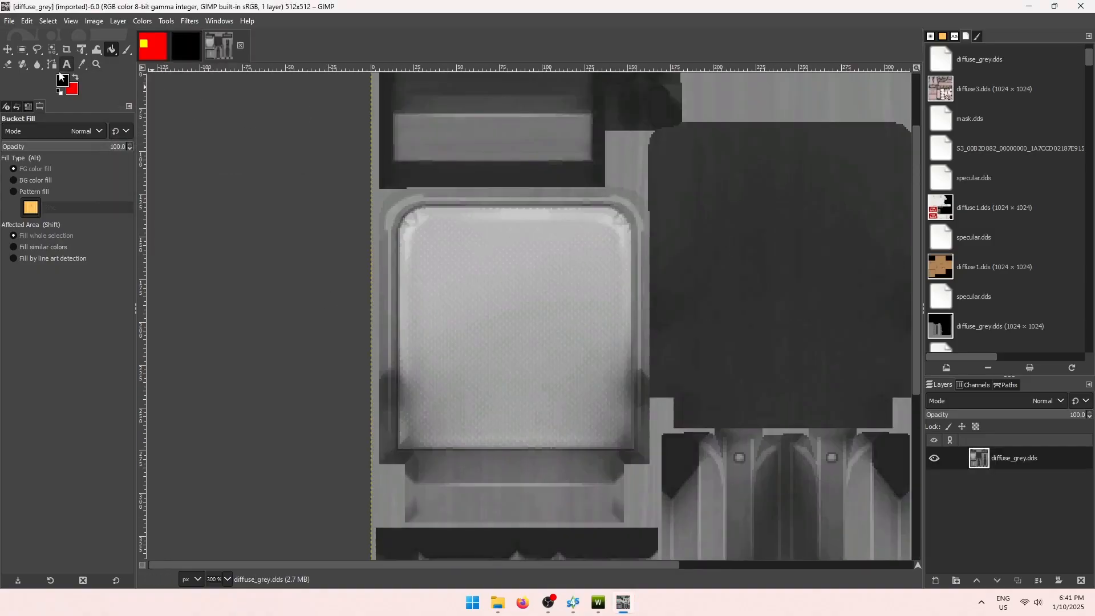
left_click(37, 49)
left_click(399, 450)
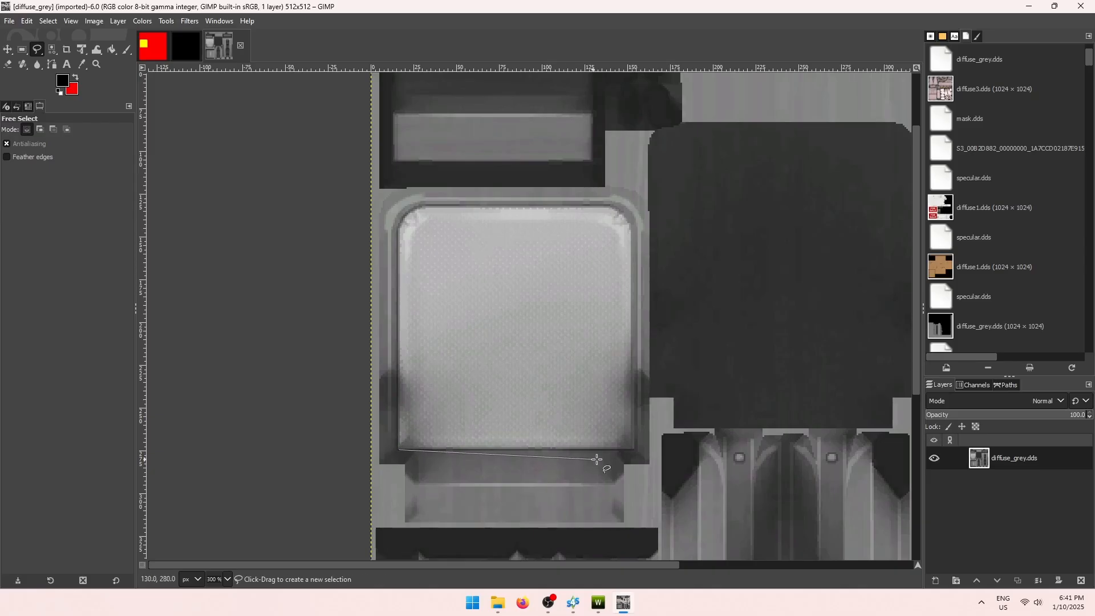
left_click(636, 451)
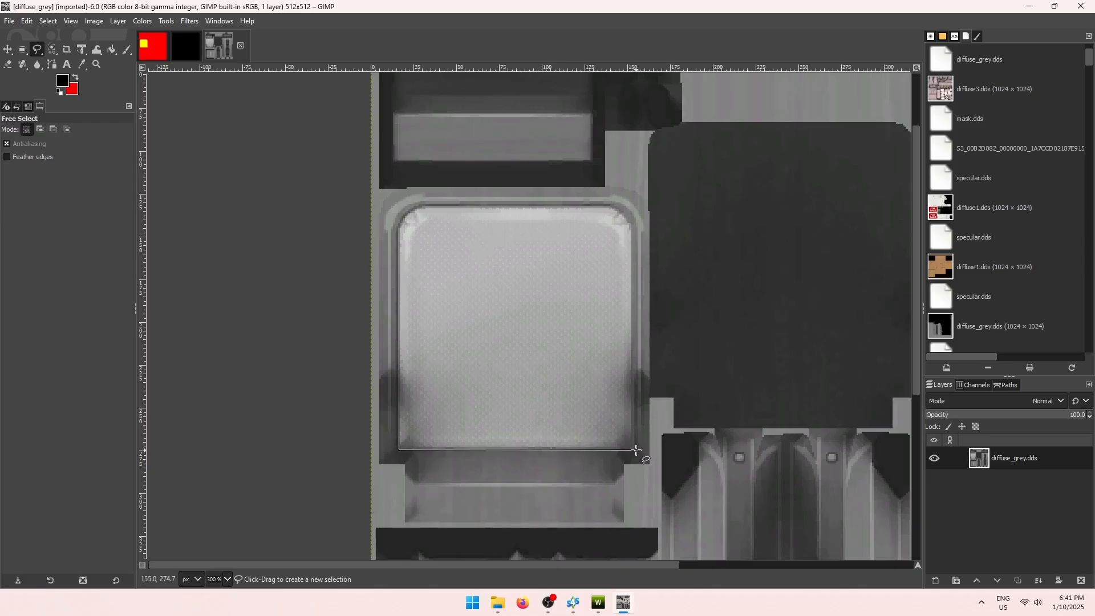
left_click(632, 225)
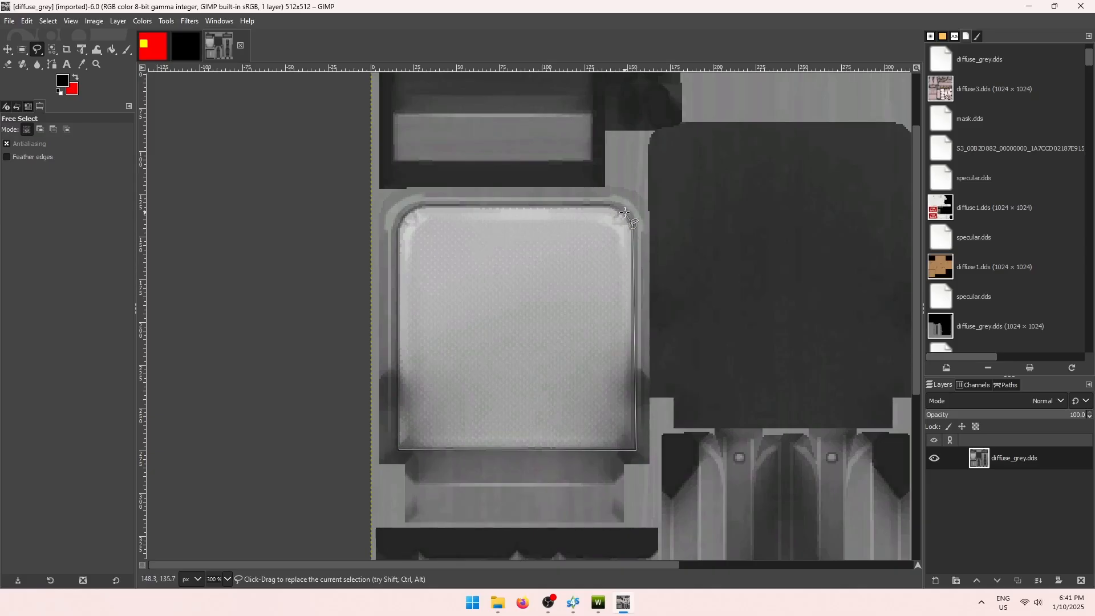
left_click(612, 207)
left_click(420, 204)
left_click(408, 212)
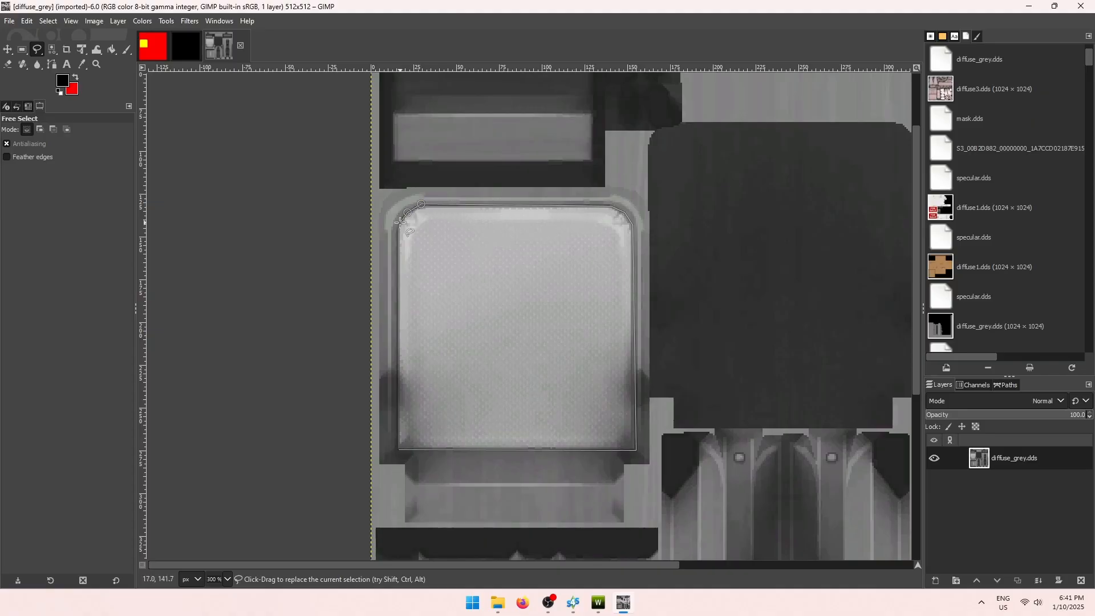
left_click(400, 223)
left_click(398, 449)
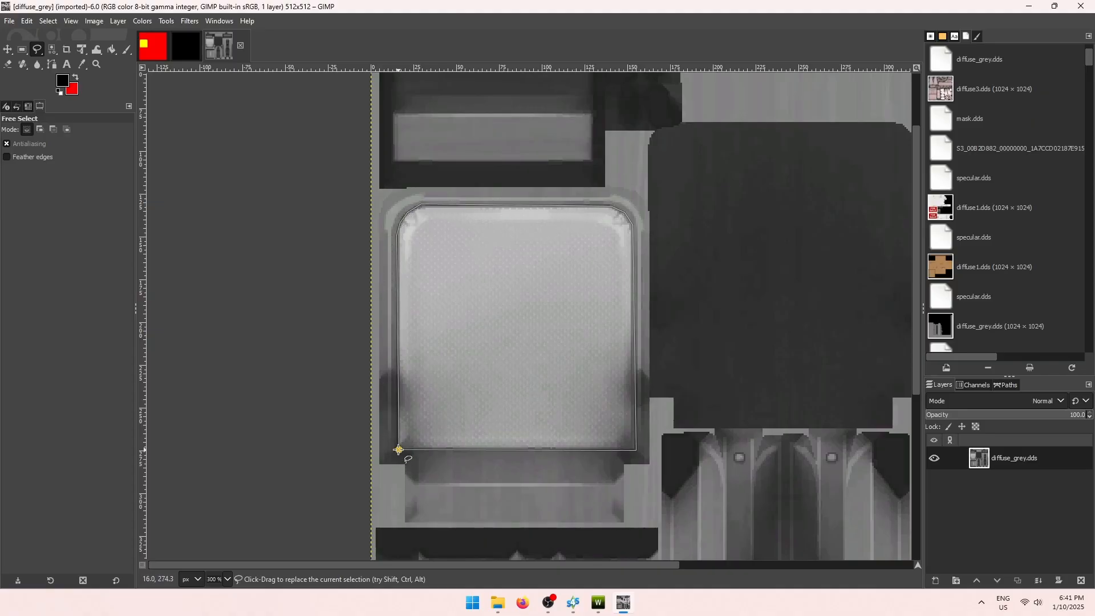
key("Return")
Darken the selected seat with Hue-Saturation lightness about -65.
left_click(142, 21)
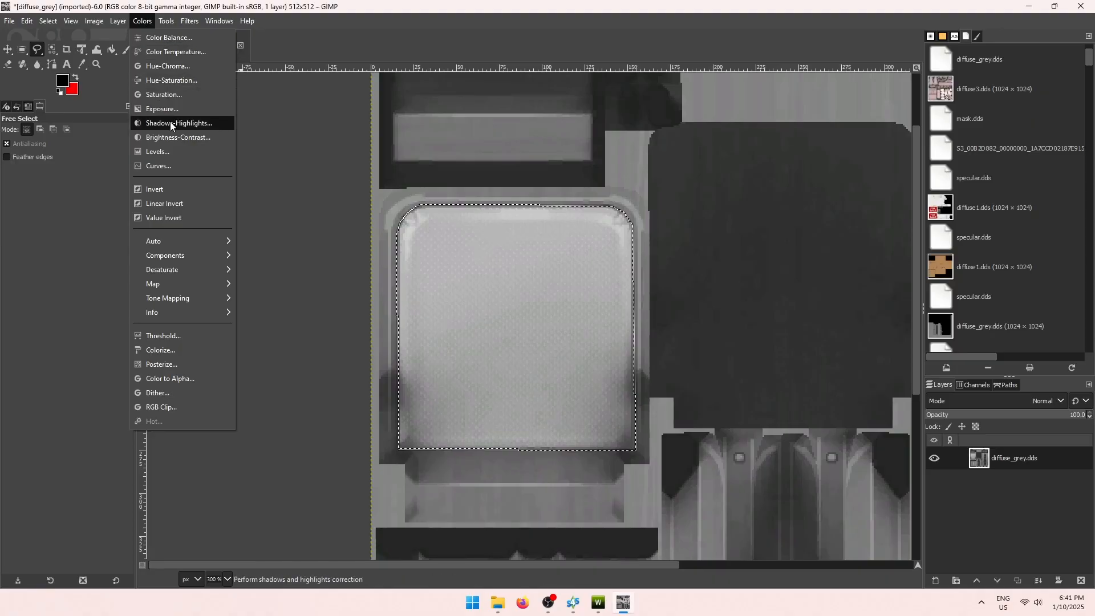
left_click(171, 80)
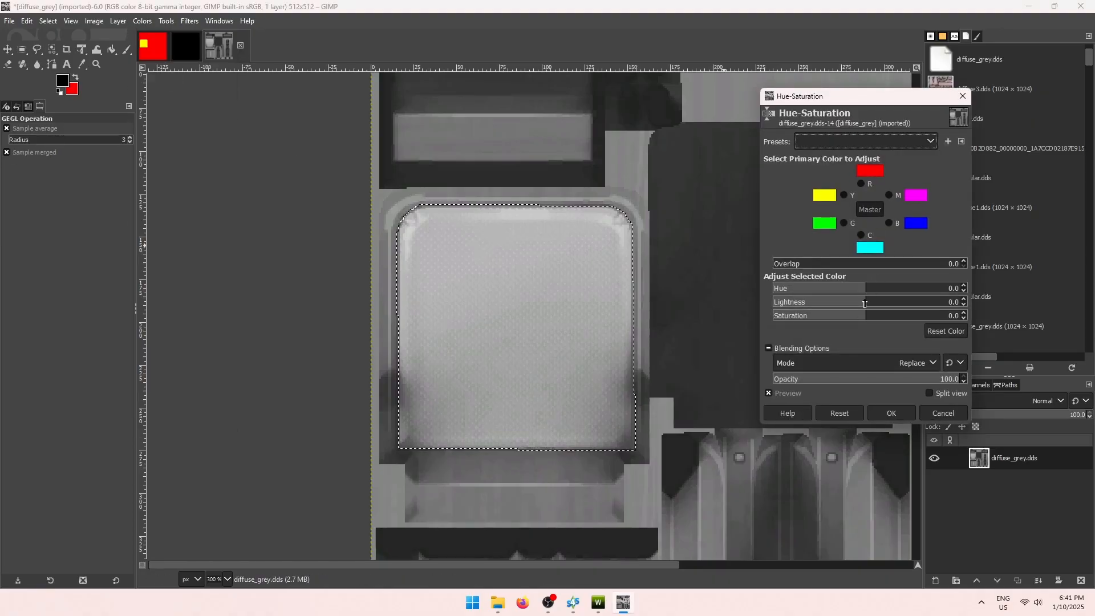
left_click_drag(856, 302, 803, 301)
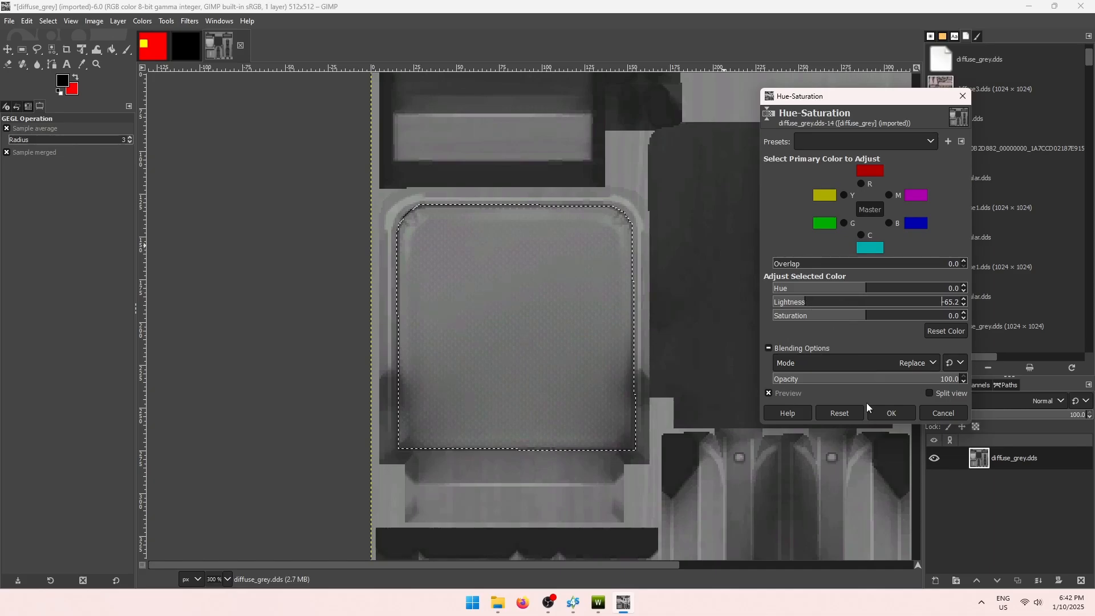
left_click(892, 413)
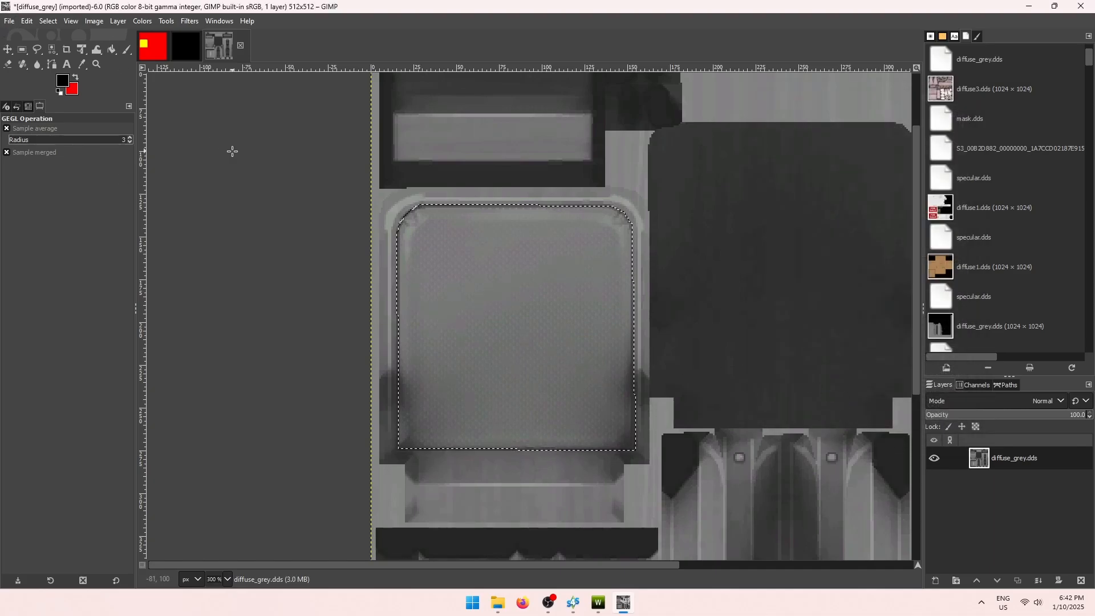
Export the texture over diffuse_grey.dds in the Chair folder, replacing the file.
key("ctrl+shift+e")
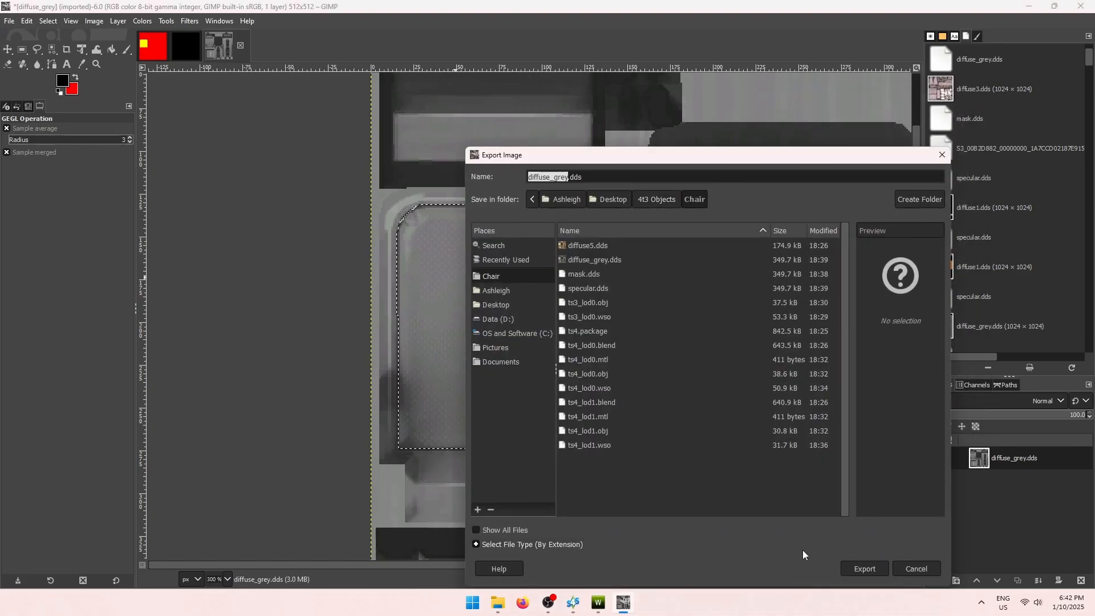
left_click(862, 567)
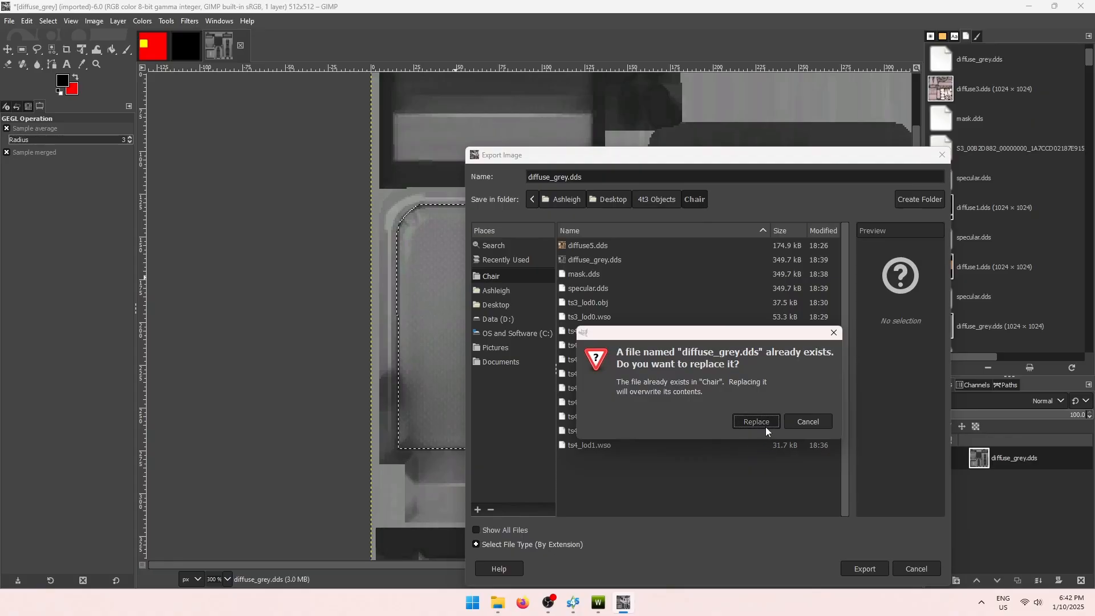
left_click(765, 427)
left_click(180, 313)
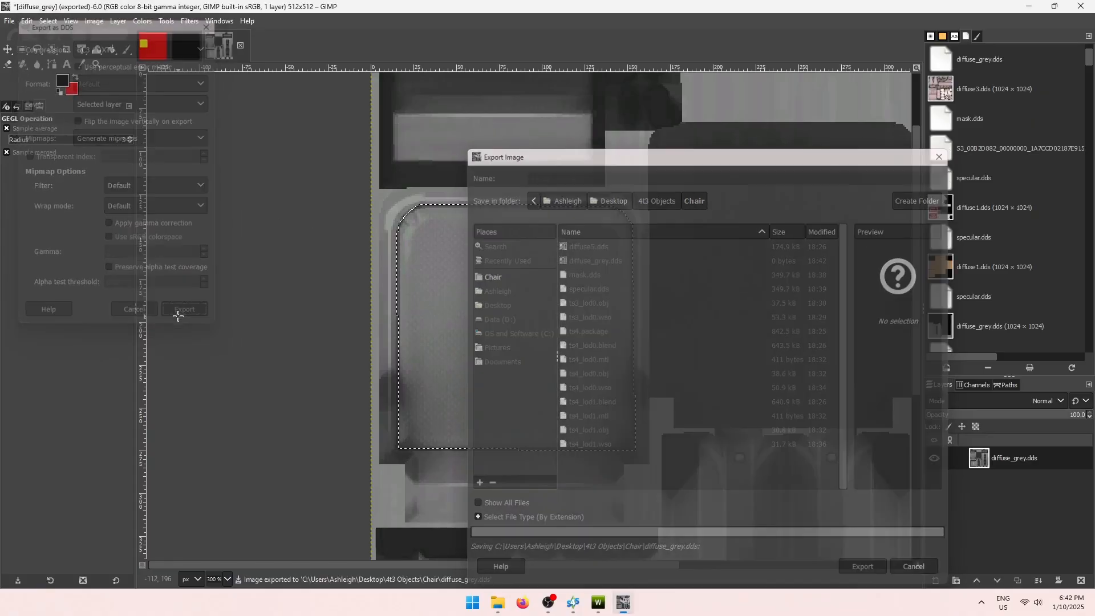
left_click(597, 603)
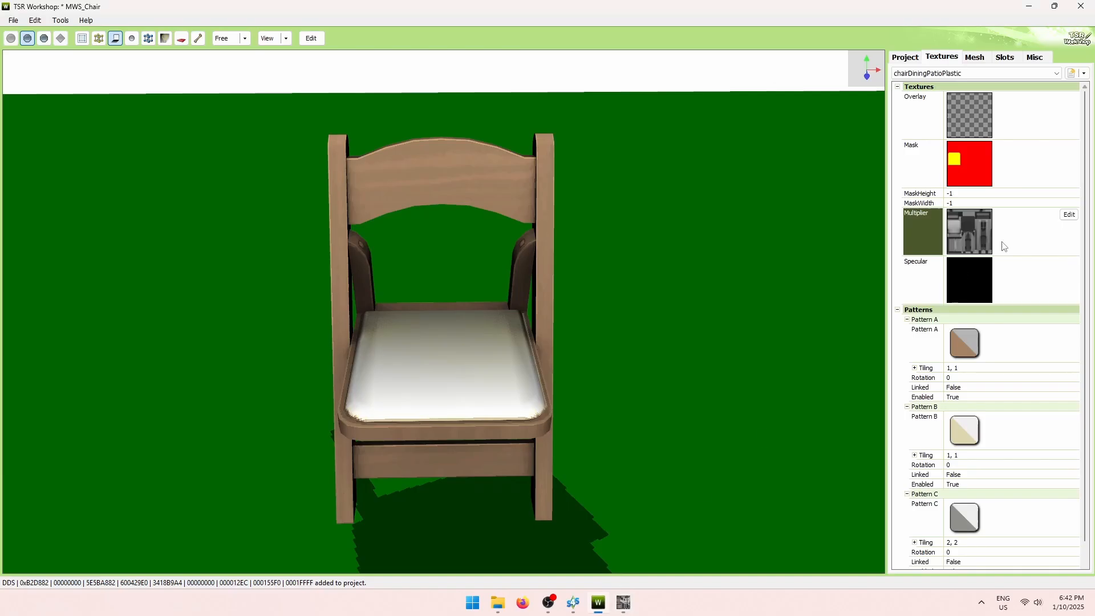
Re-import the darkened diffuse_grey.dds as the multiplier, replacing the old texture.
left_click(1070, 222)
left_click(687, 152)
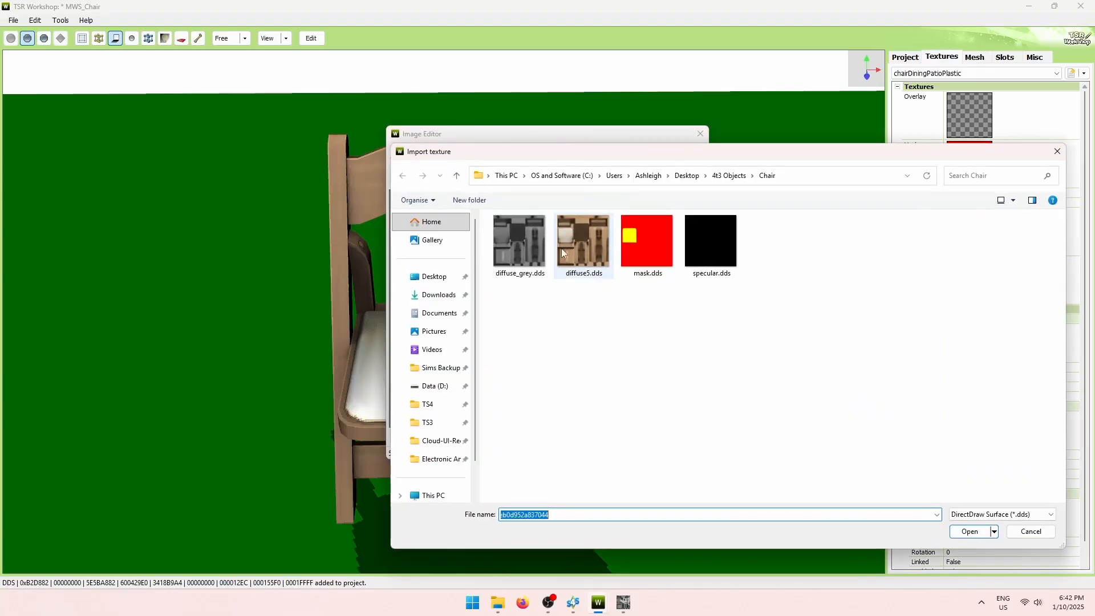
double_click(519, 244)
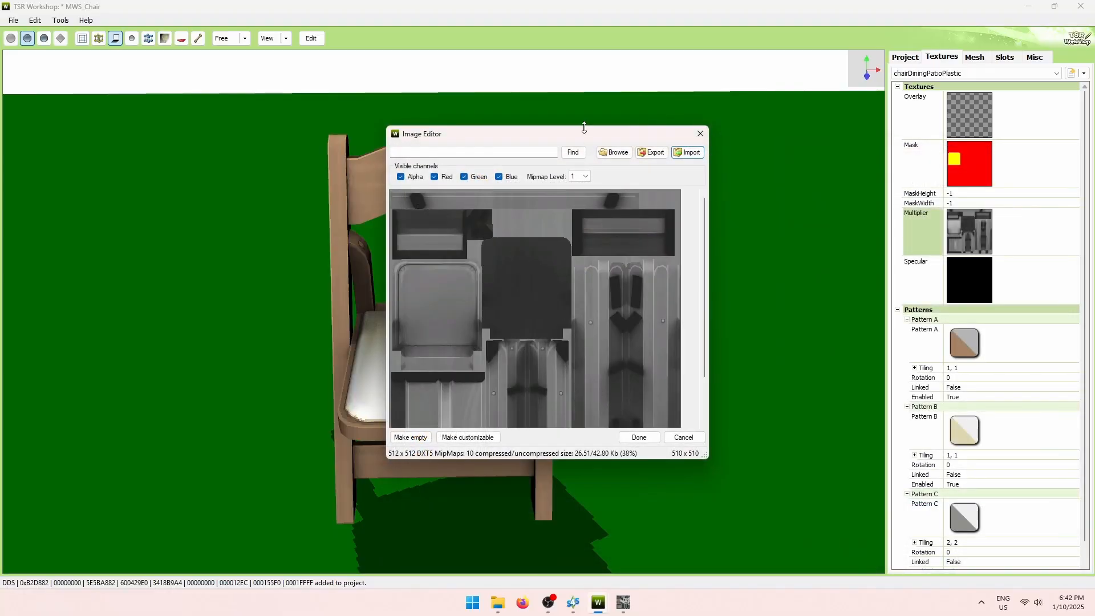
left_click_drag(580, 137, 709, 98)
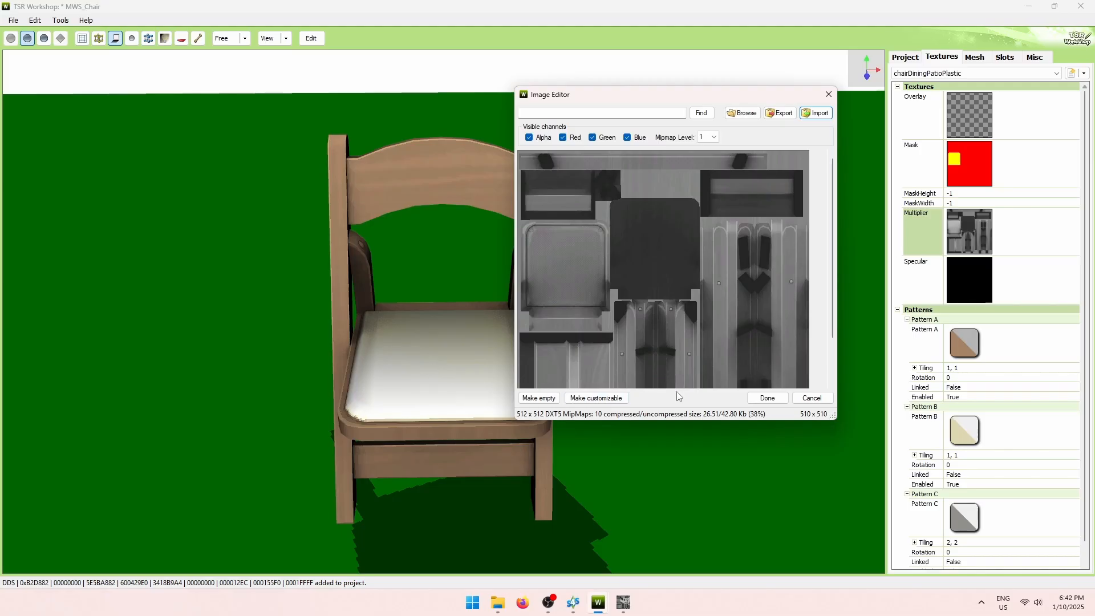
left_click(768, 399)
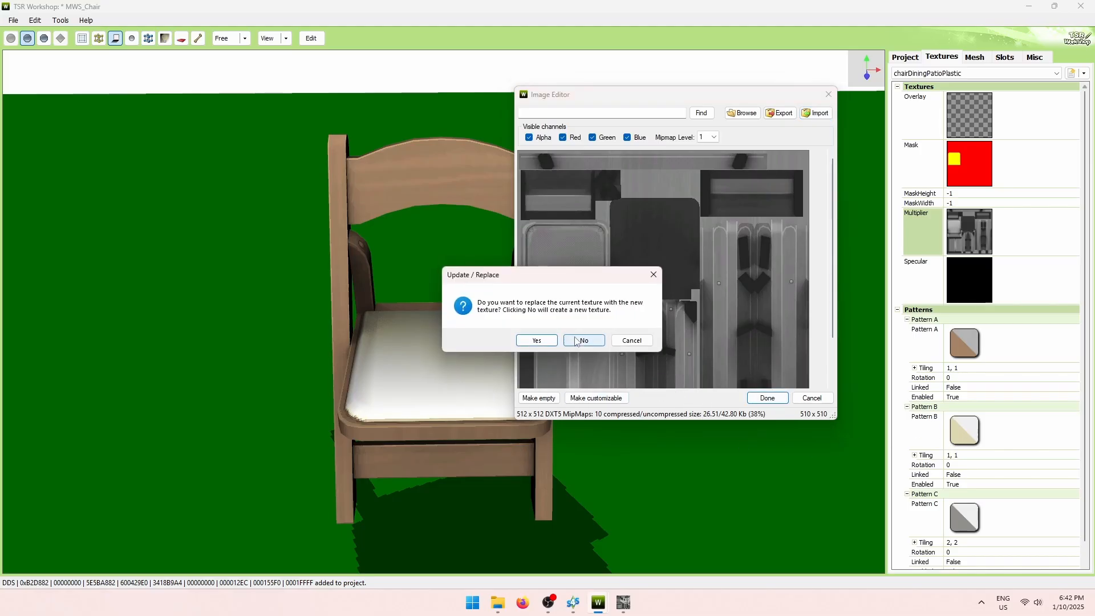
left_click(530, 341)
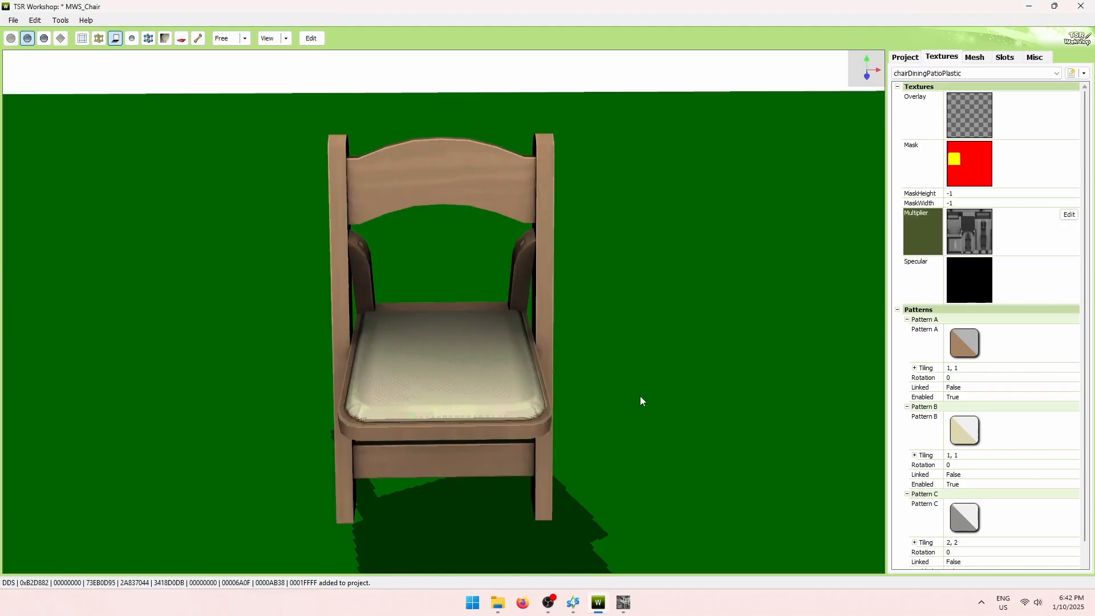
Orbit around the chair to inspect the textured beige seat and select Pattern B.
left_click_drag(641, 398, 661, 428)
left_click_drag(568, 332, 614, 293)
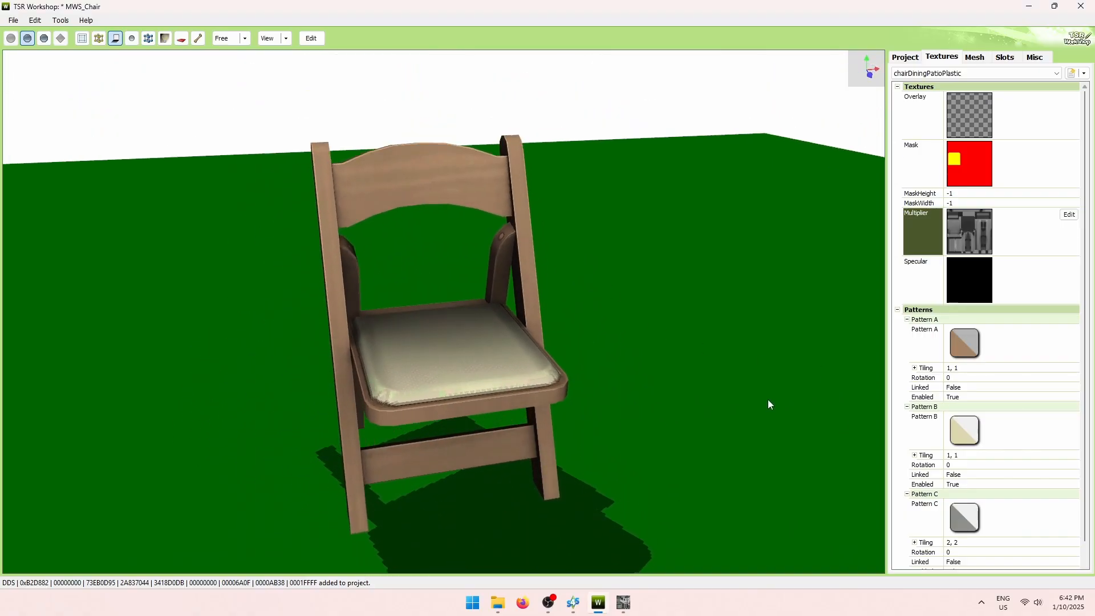
left_click_drag(761, 409, 716, 414)
left_click(1014, 436)
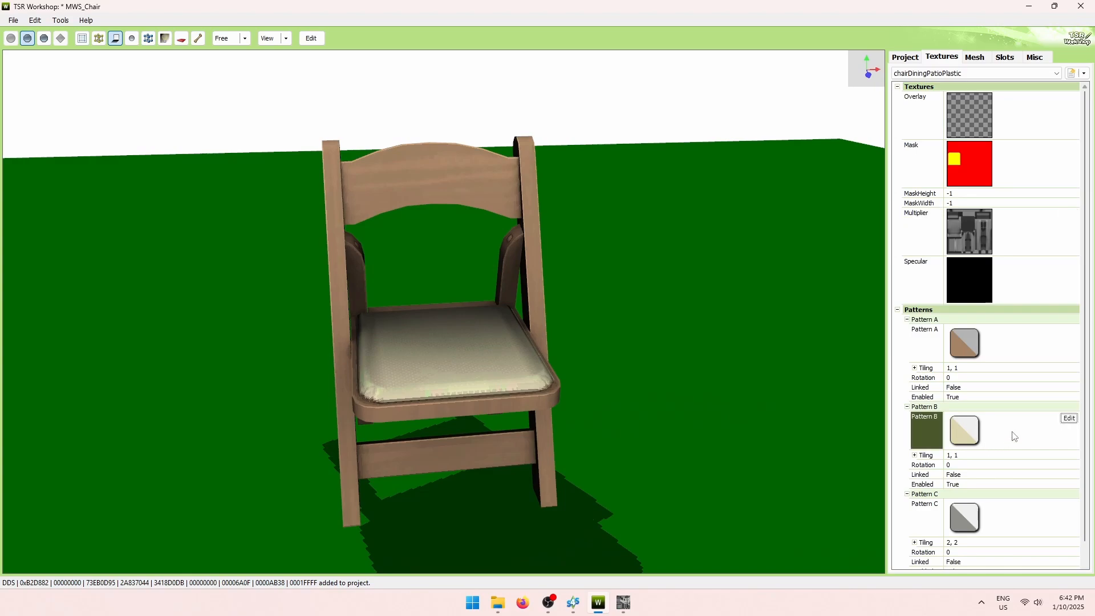
Set Pattern B's colour to a paler cream (224, 221, 202) and check the seat.
left_click(1070, 419)
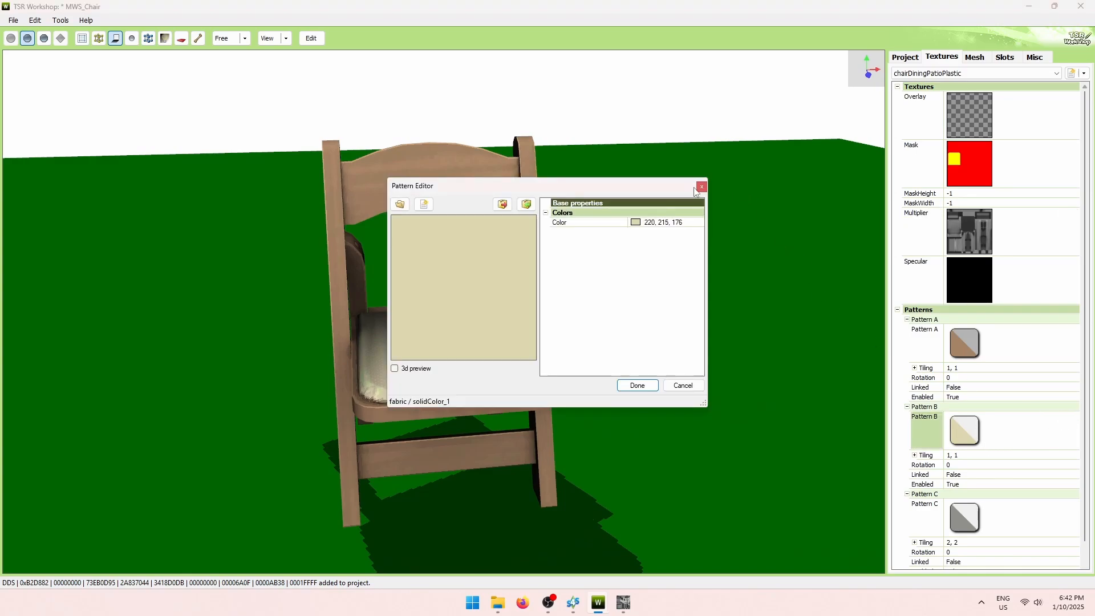
left_click_drag(695, 190, 869, 176)
left_click(819, 210)
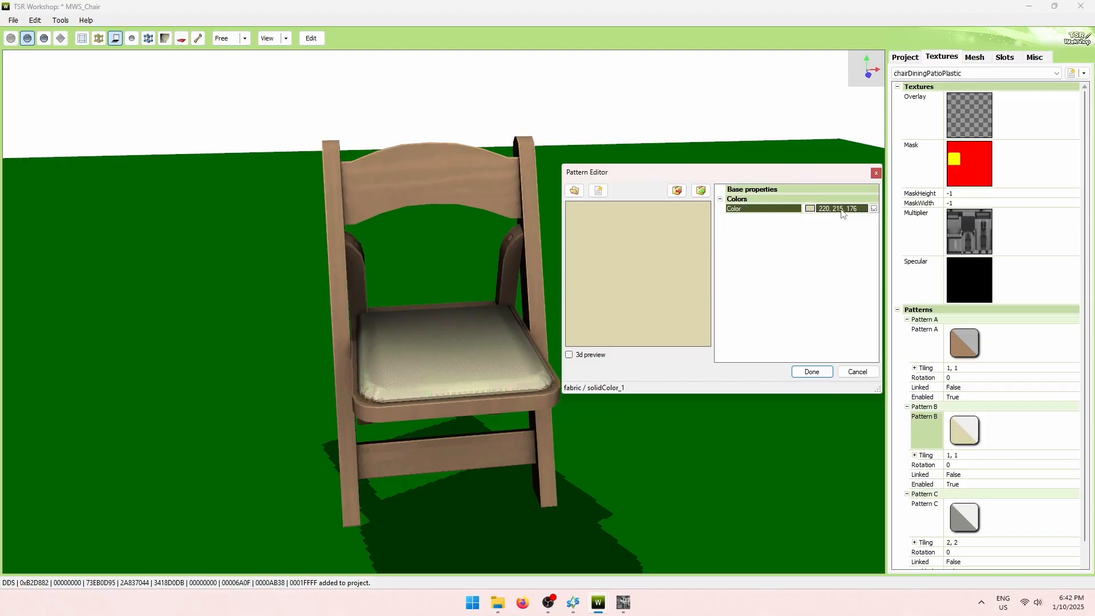
left_click(873, 209)
left_click(796, 242)
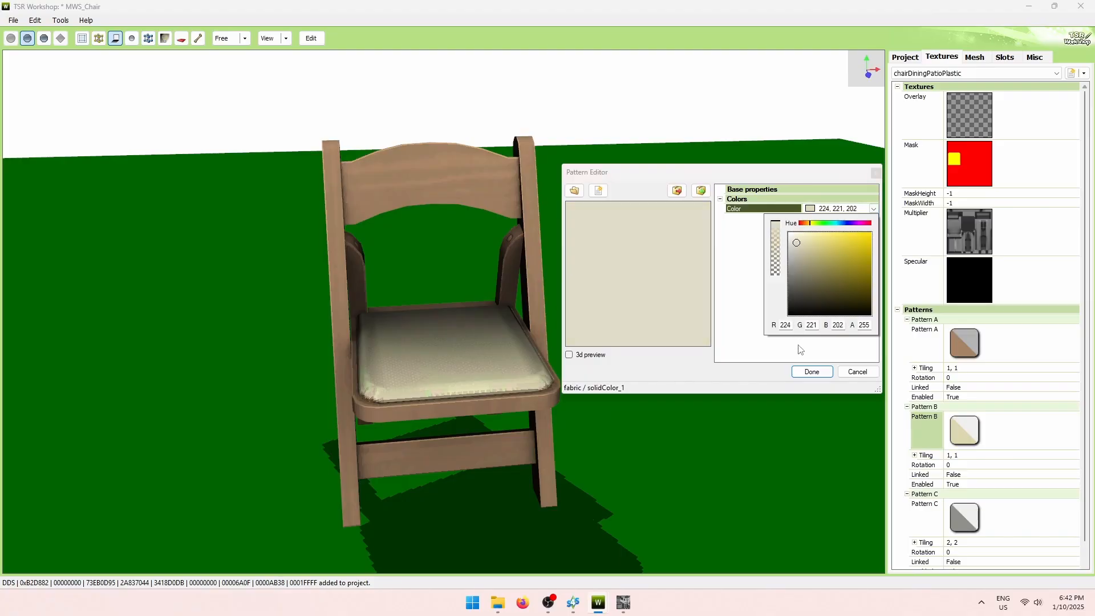
left_click(804, 372)
left_click_drag(616, 371, 547, 412)
left_click_drag(582, 381, 607, 429)
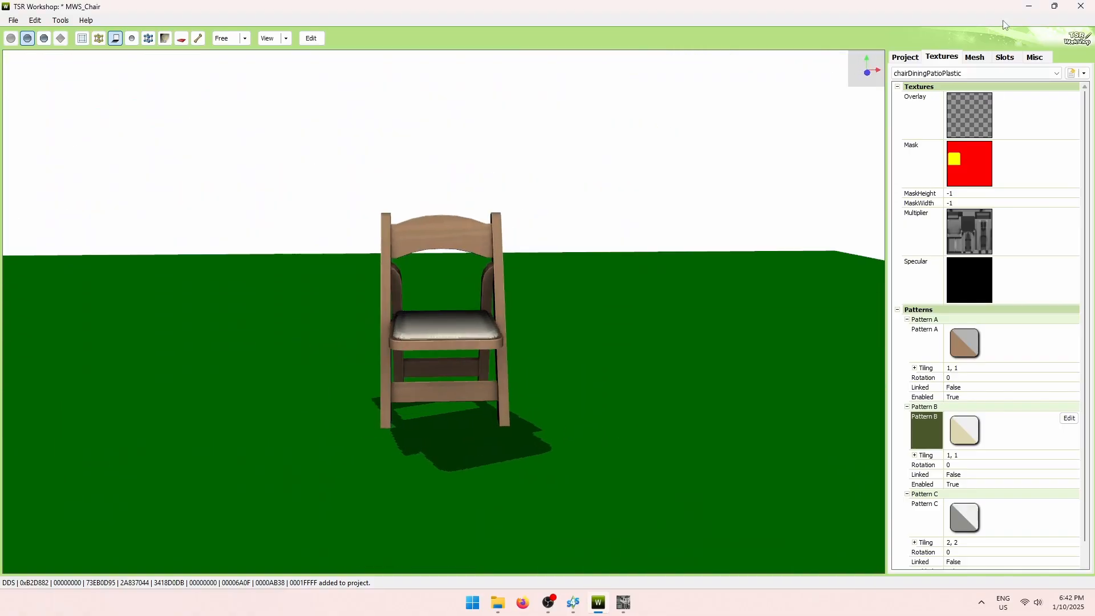
Delete two of the extra preset colour variations.
left_click(964, 73)
left_click(1025, 97)
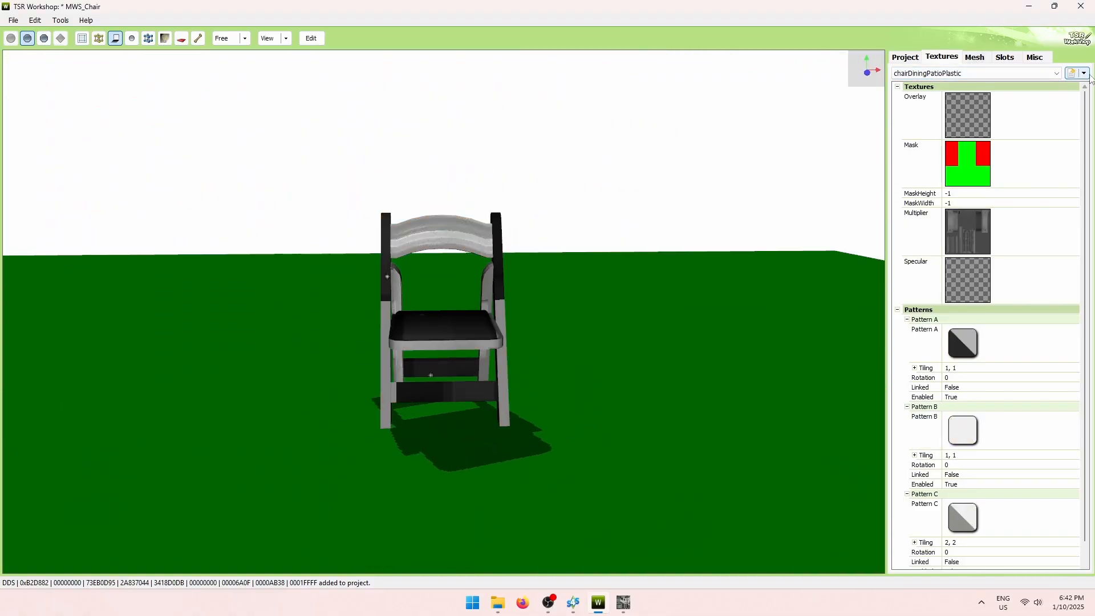
left_click(1084, 73)
left_click(1049, 87)
left_click(517, 340)
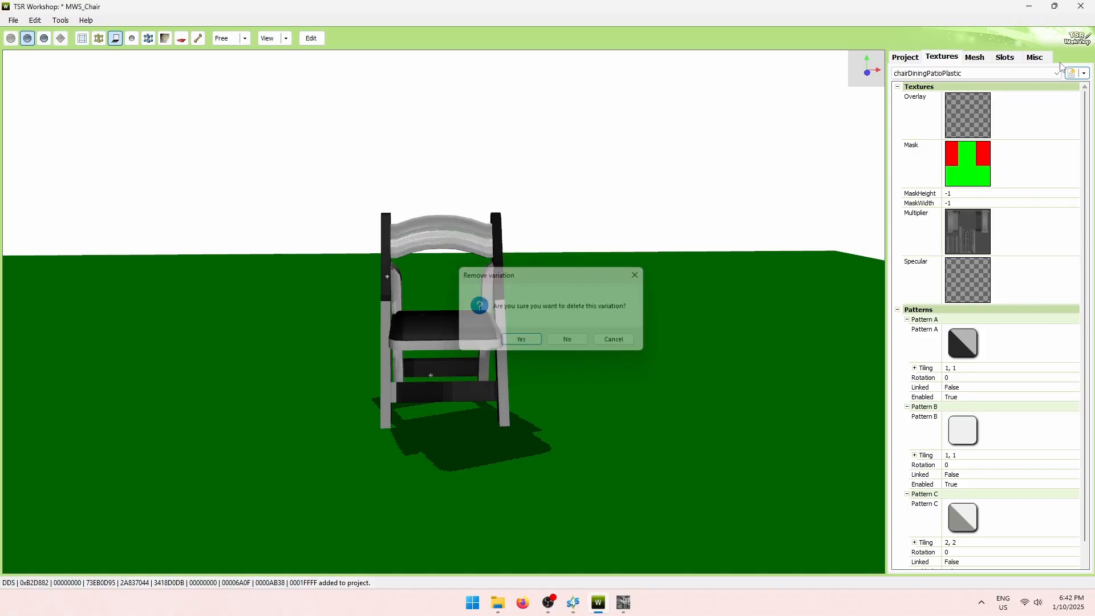
left_click(1027, 73)
left_click(1031, 99)
left_click(1084, 73)
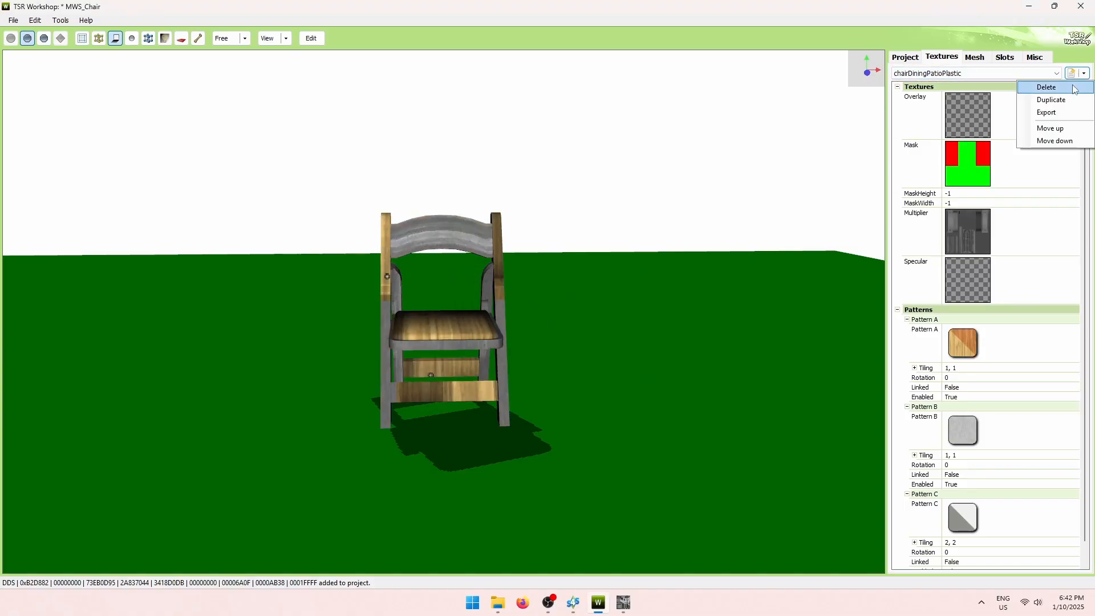
left_click(1048, 87)
left_click(516, 340)
Delete the last extra variation and duplicate the recoloured variation.
left_click(1026, 73)
left_click(1026, 93)
left_click(1084, 73)
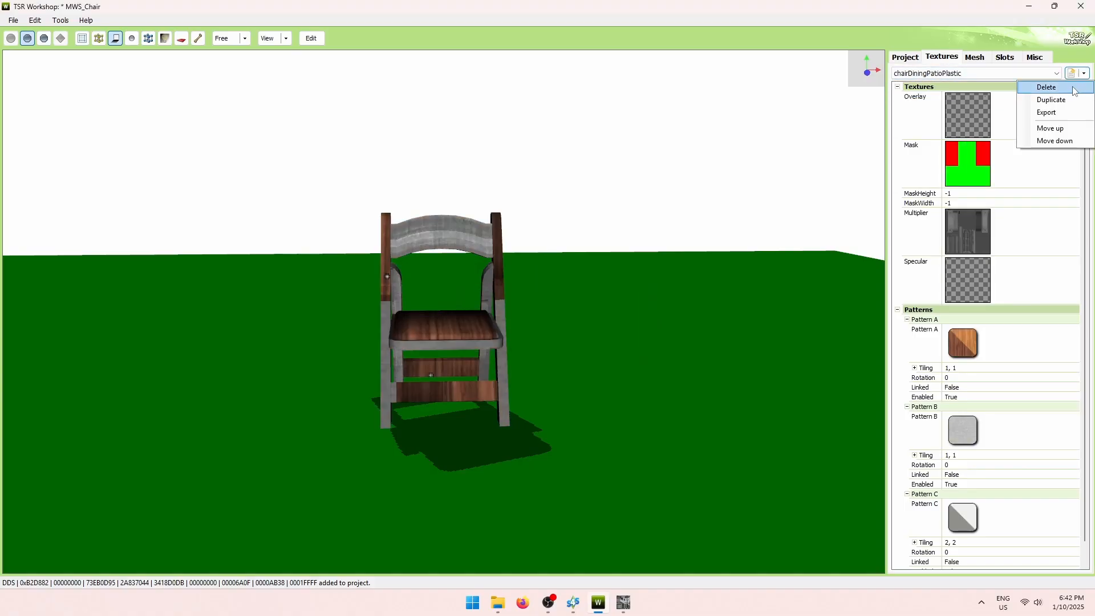
left_click(1048, 88)
left_click(517, 340)
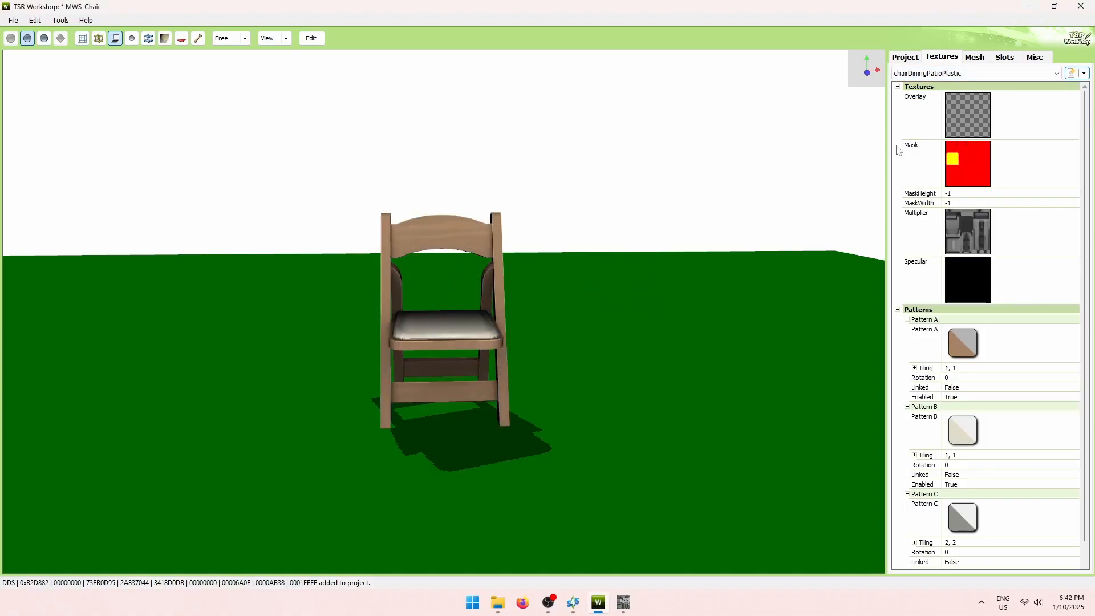
left_click(1084, 73)
left_click(1068, 101)
Recolour Pattern A's chair frame to a light greyish beige (201, 191, 169).
double_click(1038, 351)
left_click(668, 319)
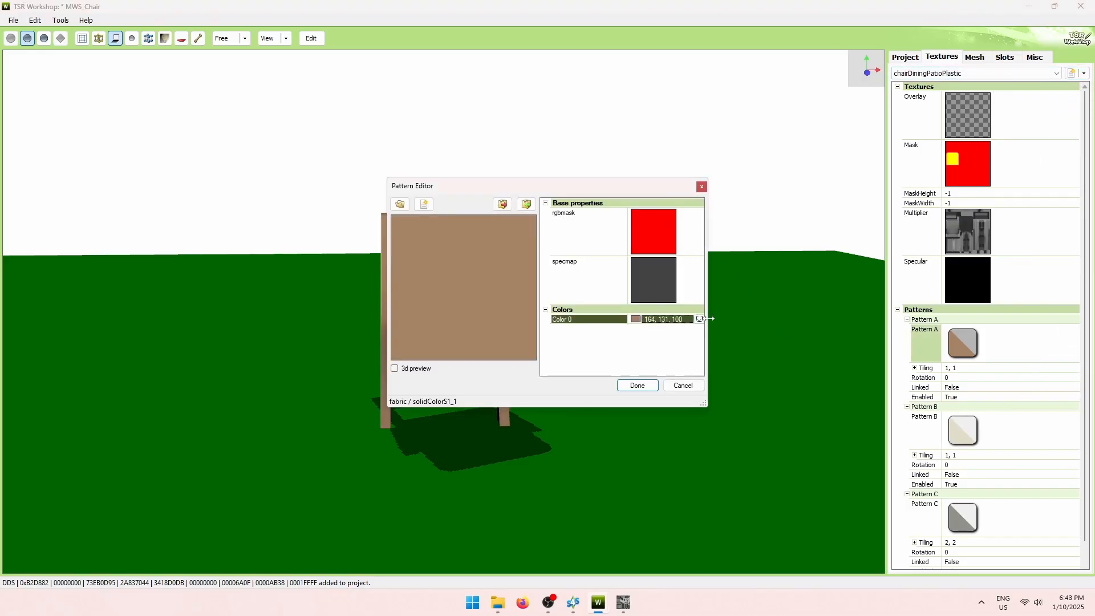
left_click(700, 320)
left_click_drag(646, 377, 665, 386)
left_click_drag(623, 356, 625, 362)
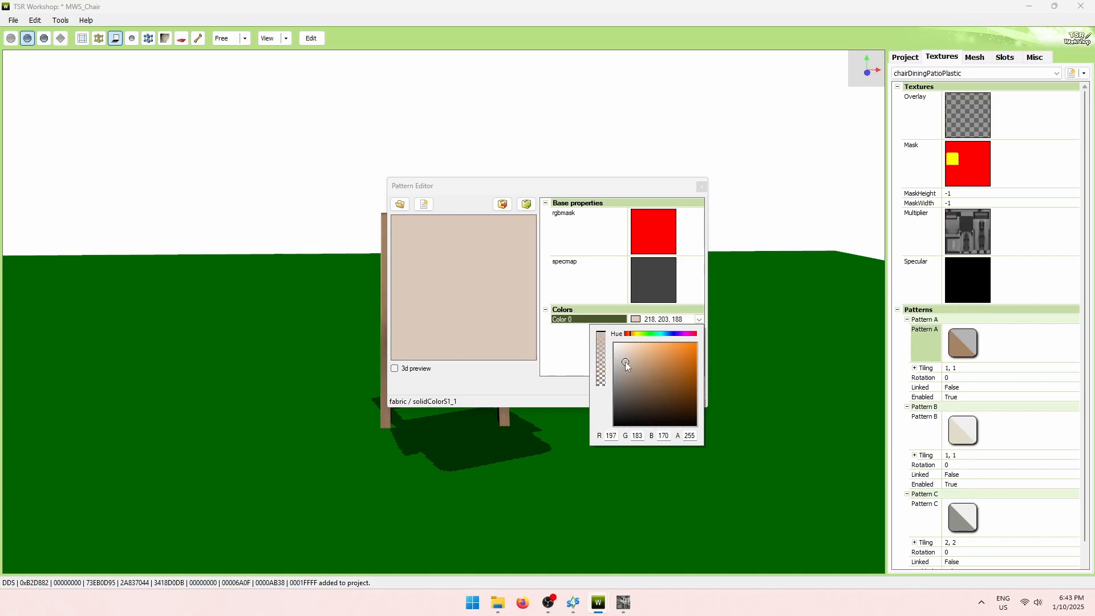
left_click(638, 335)
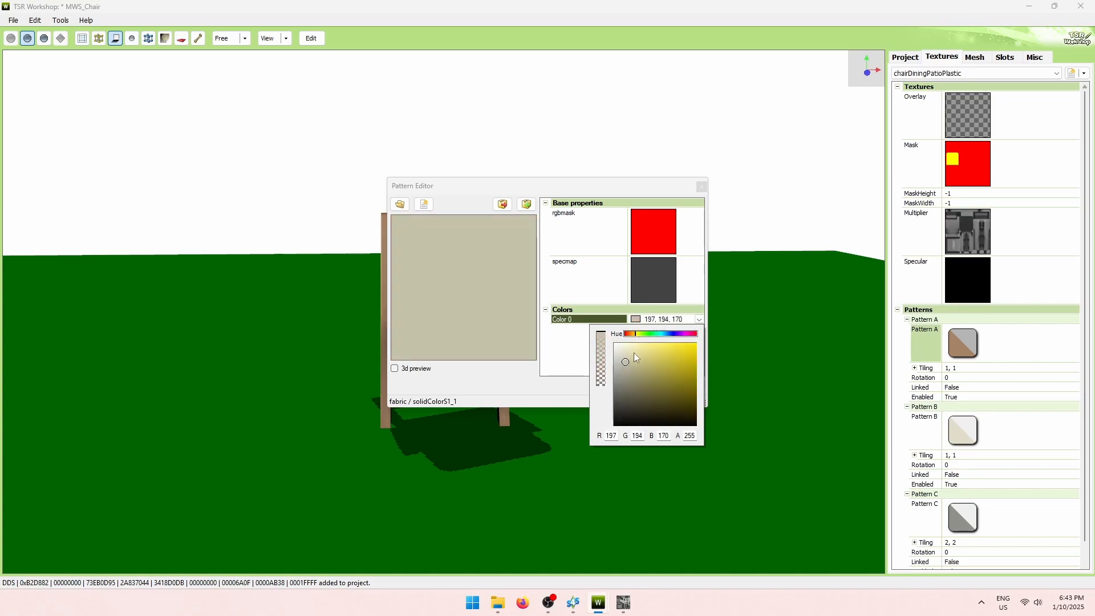
left_click(636, 366)
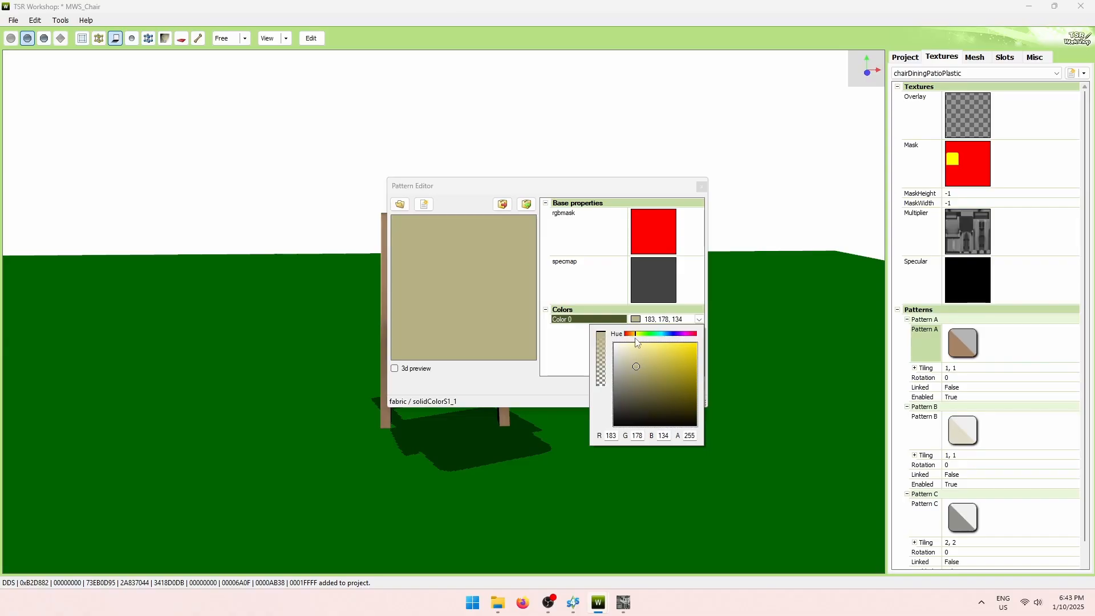
left_click(635, 335)
left_click(637, 363)
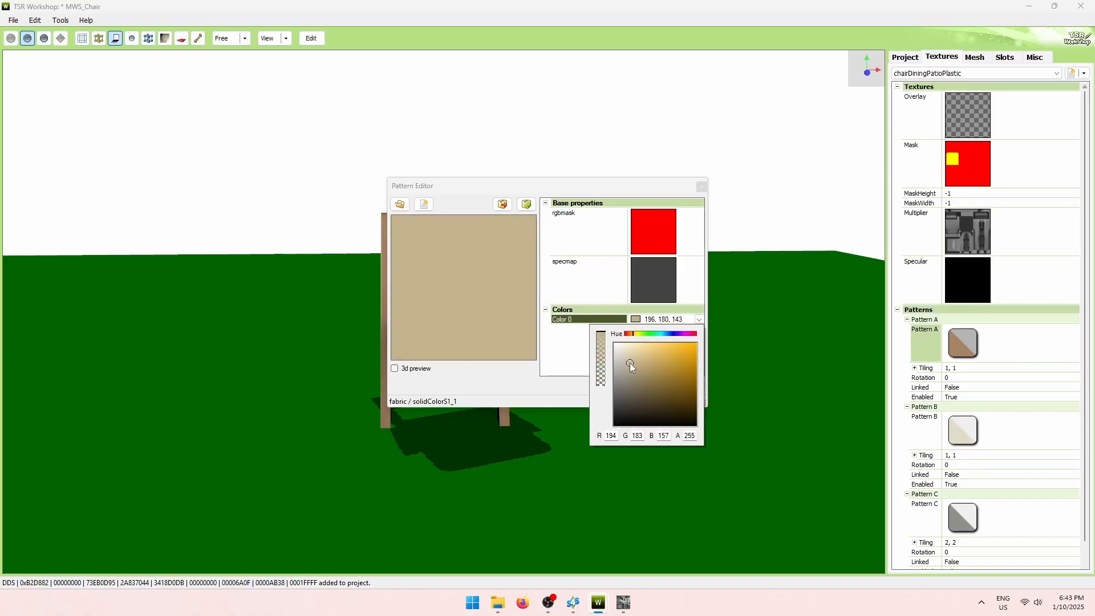
left_click(631, 358)
left_click(628, 361)
left_click(571, 353)
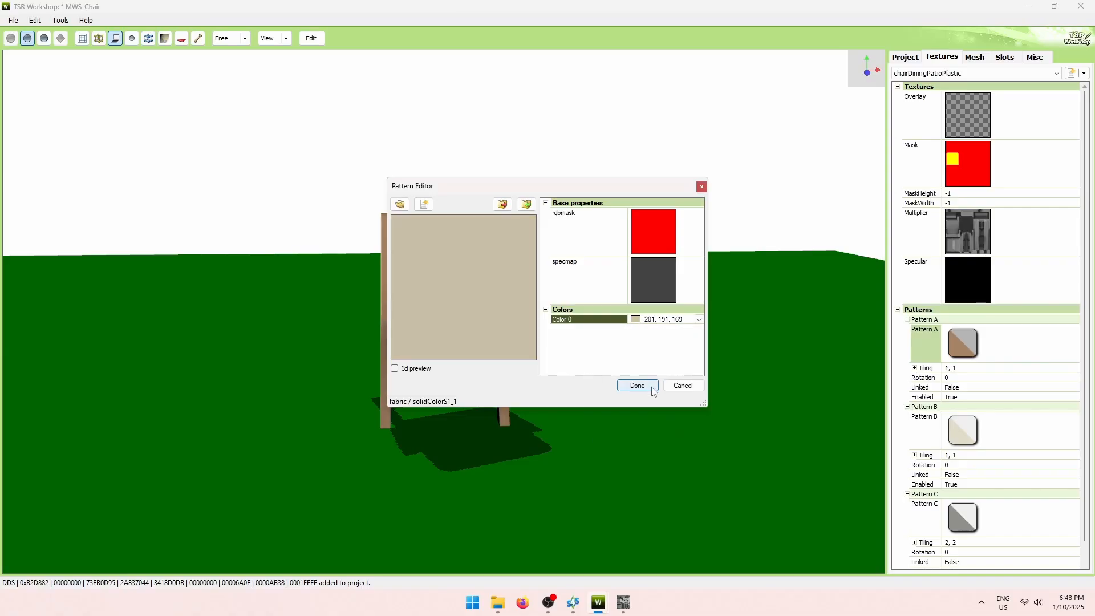
left_click(651, 388)
mouse_move(656, 388)
left_mouse_down()
mouse_move(542, 368)
mouse_move(417, 372)
mouse_move(522, 372)
mouse_move(655, 394)
mouse_move(648, 378)
mouse_move(668, 382)
left_mouse_up()
Try a pink colour on the seat's Pattern B and apply it.
left_click(1045, 435)
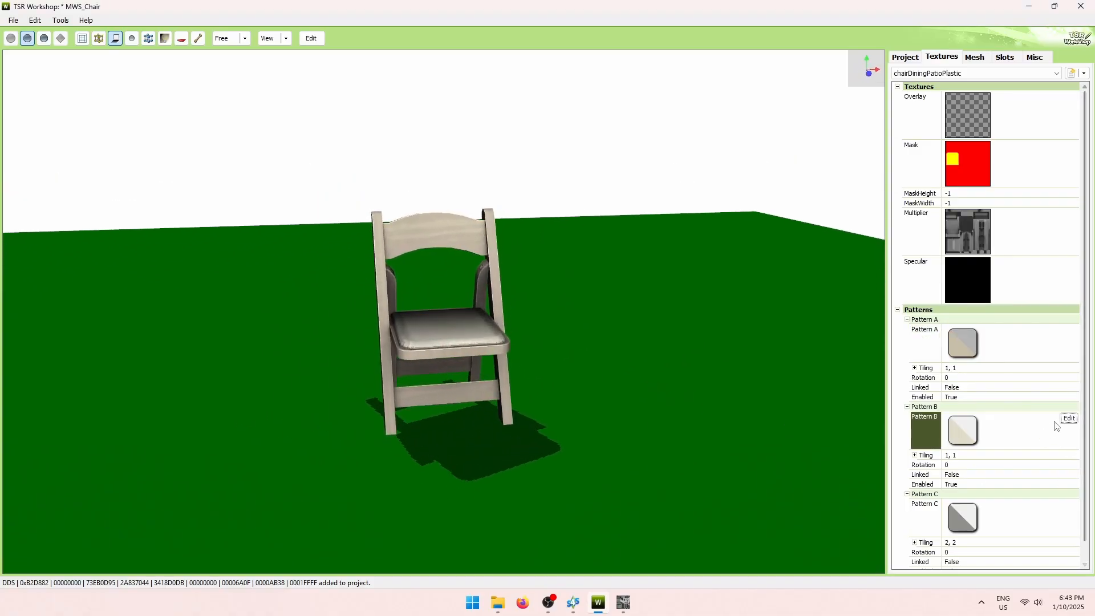
left_click(1070, 419)
left_click(651, 224)
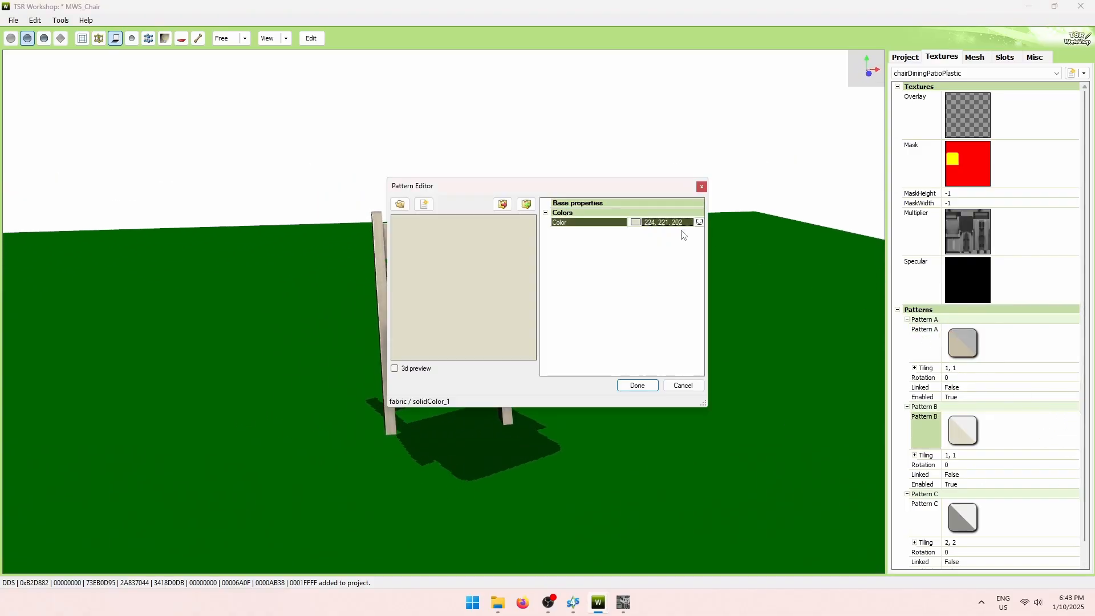
left_click(700, 222)
left_click(685, 236)
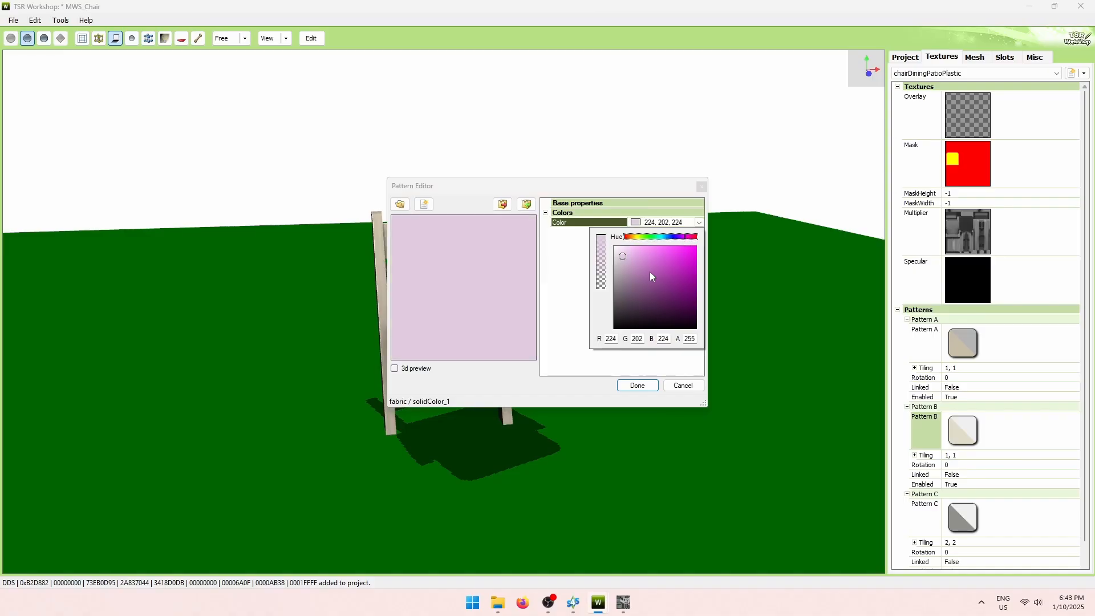
left_click(621, 254)
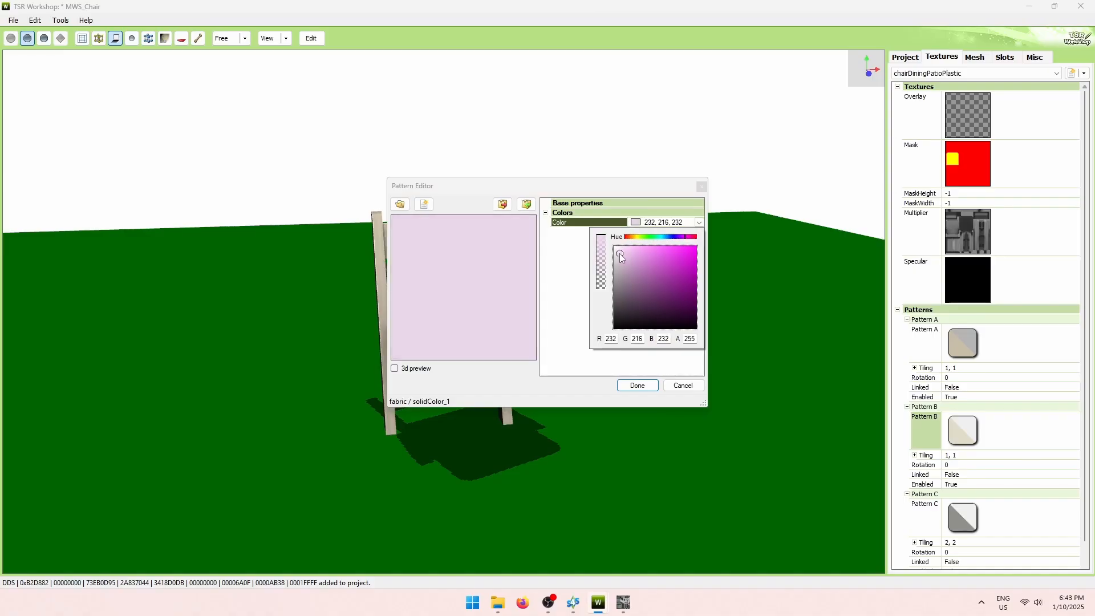
left_click(688, 237)
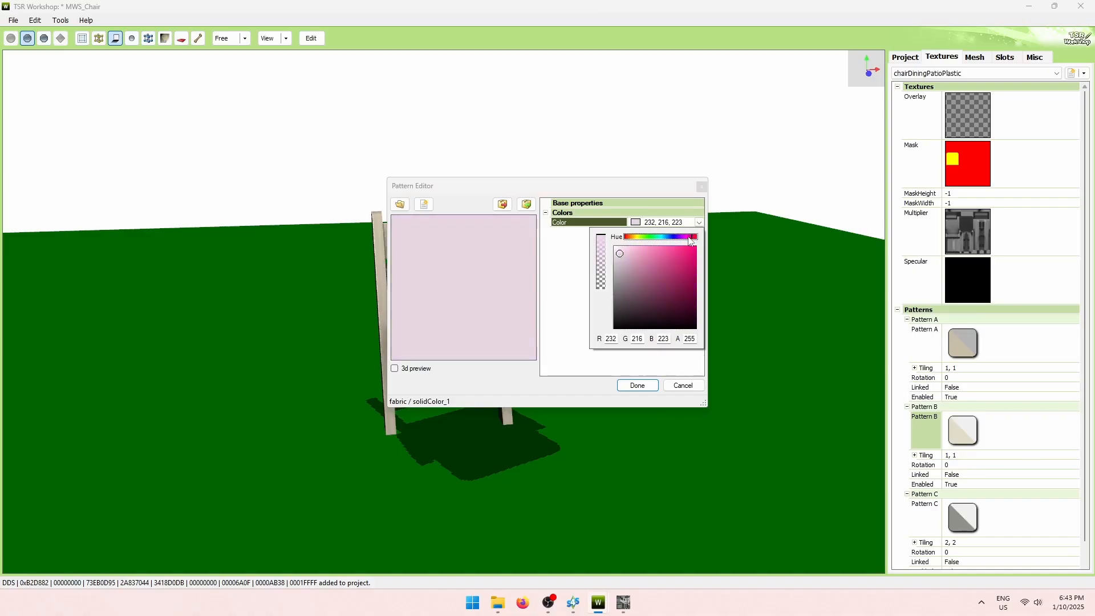
left_click(574, 325)
left_click(634, 385)
mouse_move(609, 318)
left_mouse_down()
mouse_move(599, 356)
mouse_move(606, 335)
left_mouse_up()
Change Pattern B's seat colour to sage green (162, 192, 151) and inspect the chair.
left_click(1069, 418)
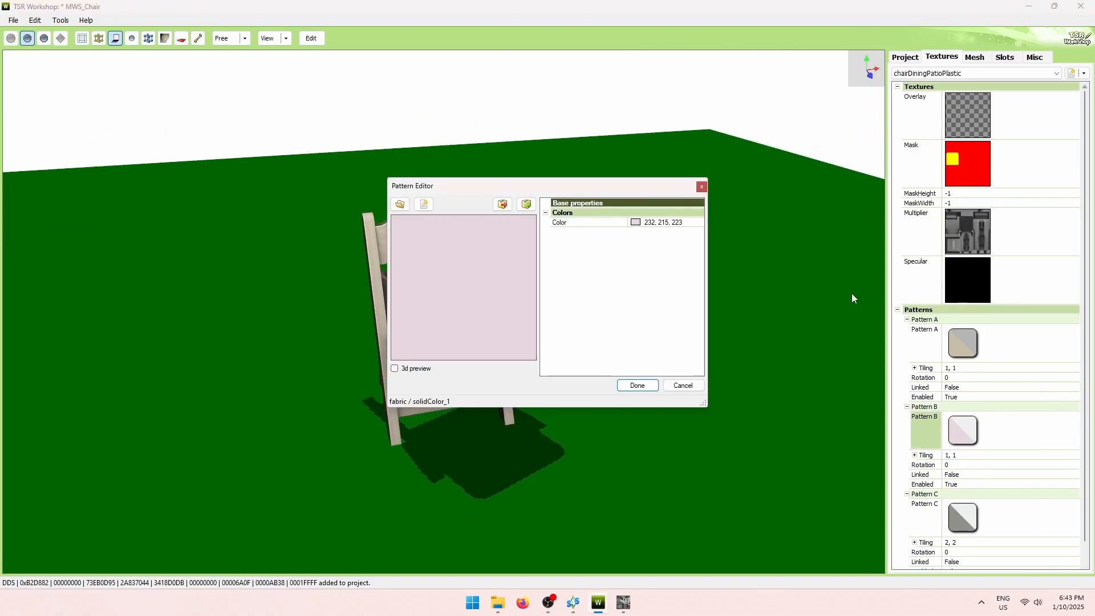
left_click(672, 224)
left_click(700, 223)
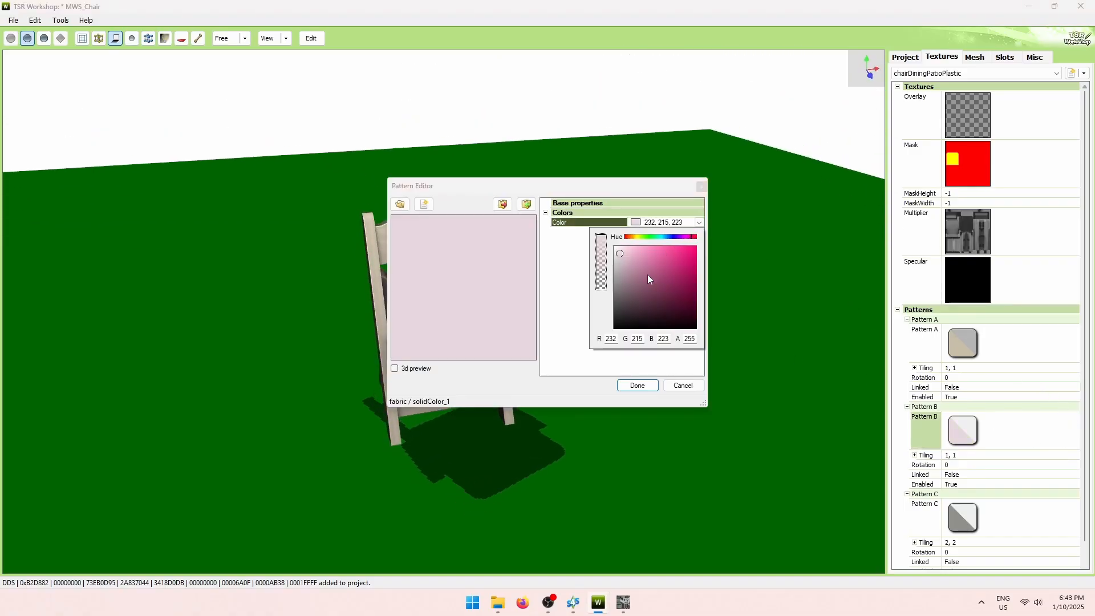
left_click(649, 238)
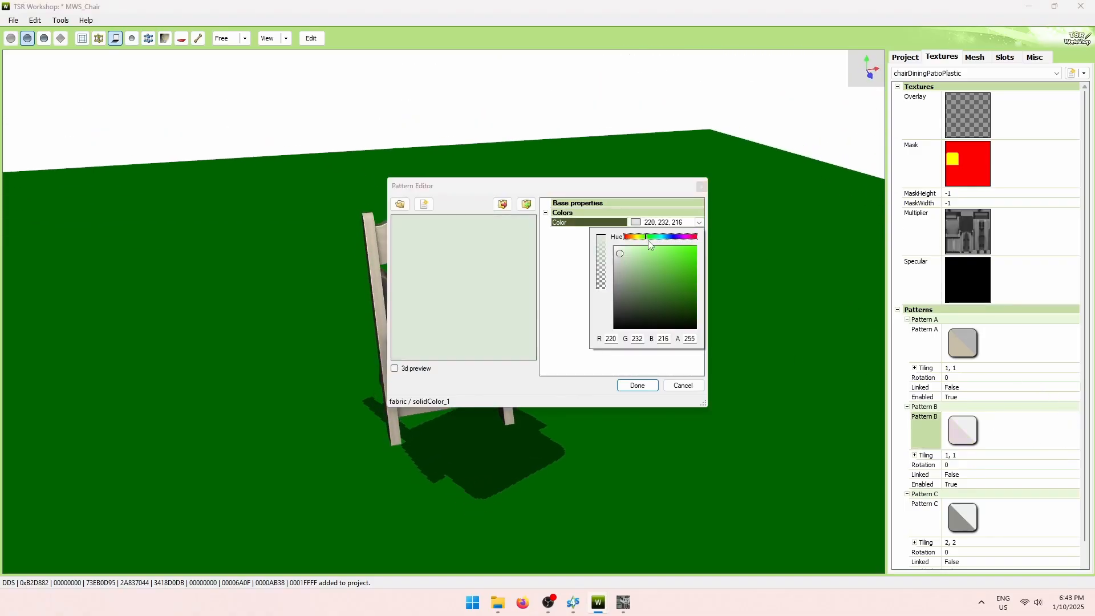
left_click(632, 267)
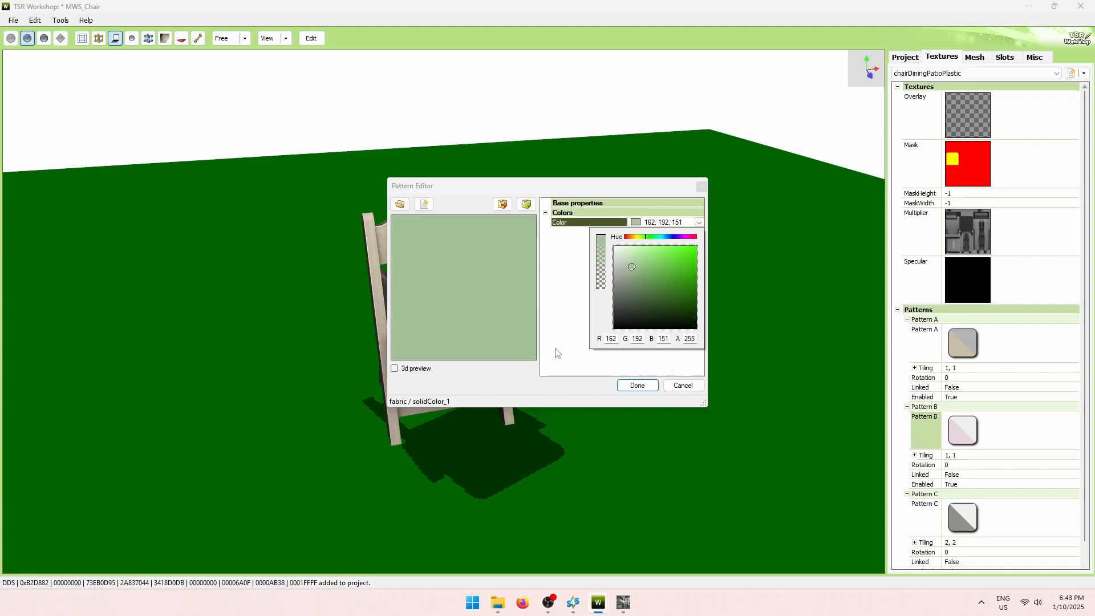
left_click(637, 386)
left_click_drag(651, 380, 661, 313)
left_click_drag(739, 217, 455, 420)
scroll(541, 458, "up", 5)
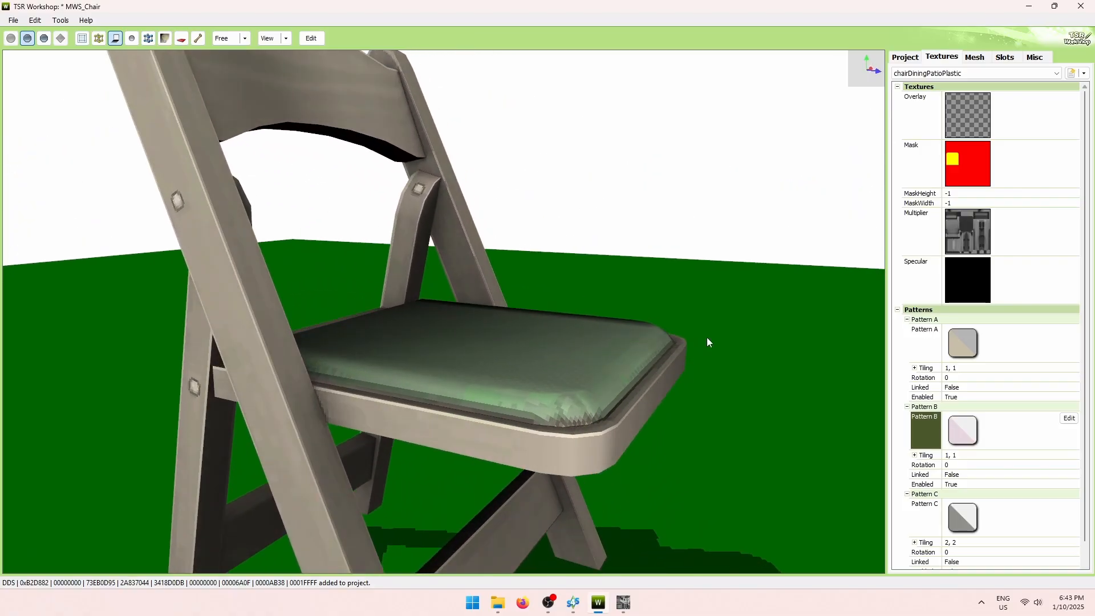
Refresh the pattern swatches in the Textures panel to show the new colours.
left_click_drag(707, 338, 648, 420)
scroll(598, 393, "down", 5)
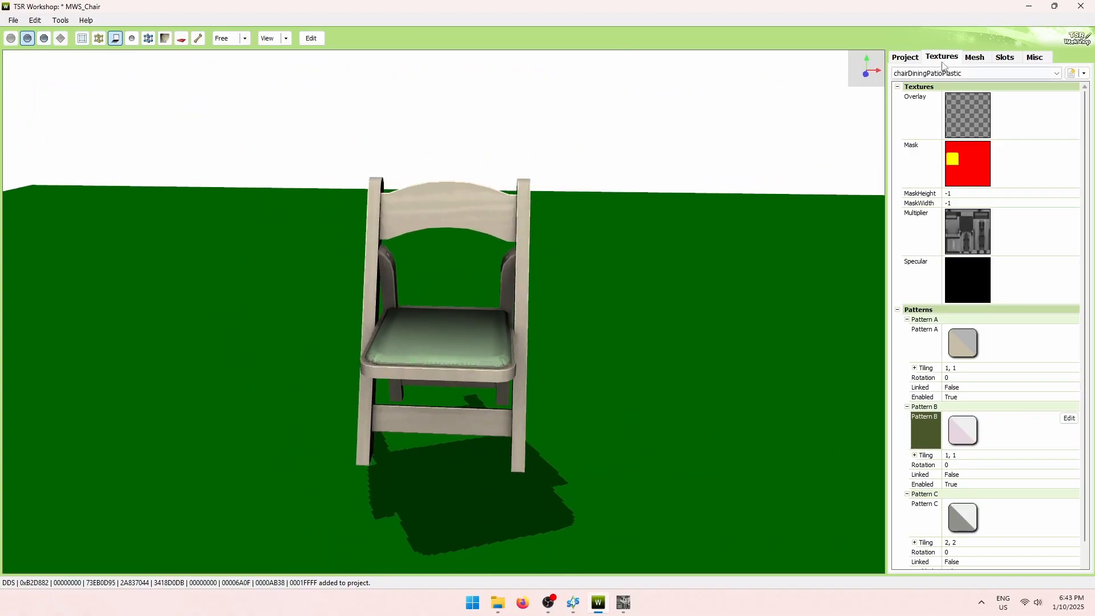
left_click(961, 74)
left_click(962, 91)
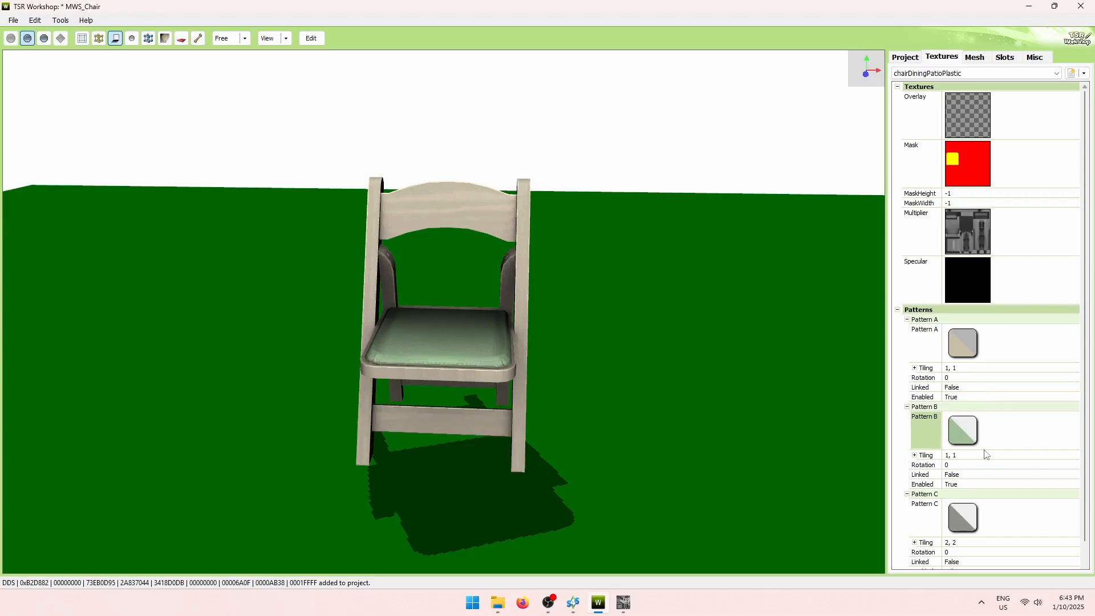
Confirm Pattern A is enabled and select the Pattern B entry.
scroll(1089, 522, "down", 1)
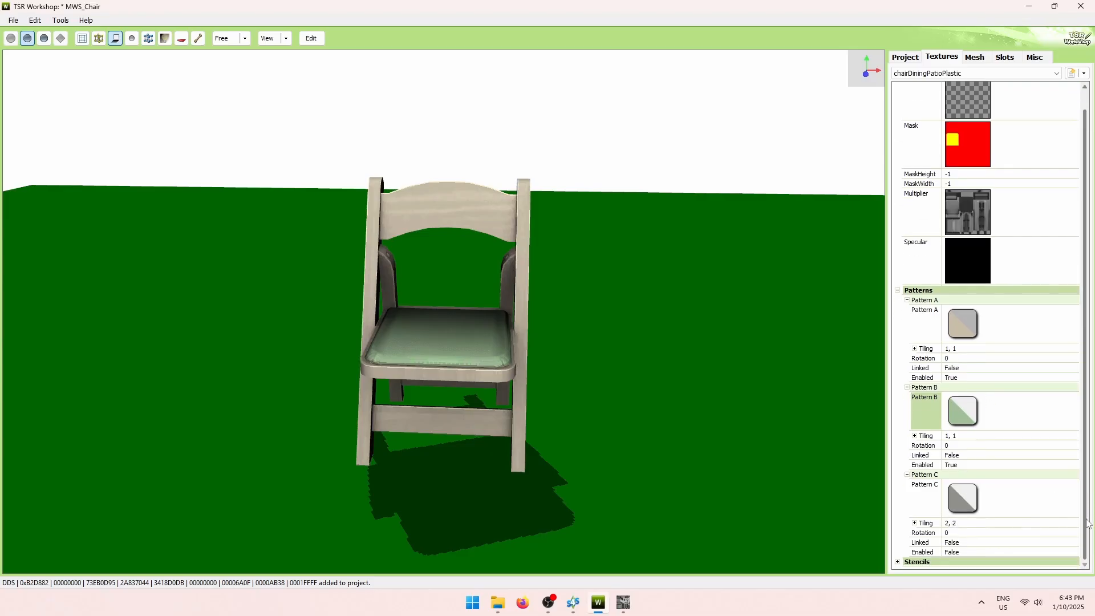
left_click_drag(767, 494, 874, 515)
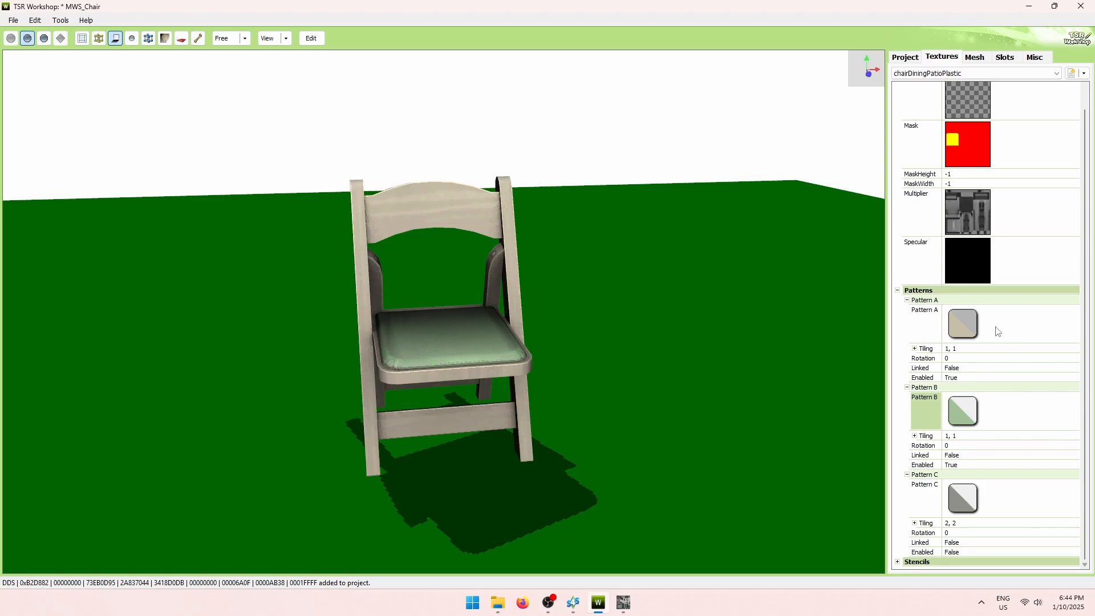
left_click(975, 377)
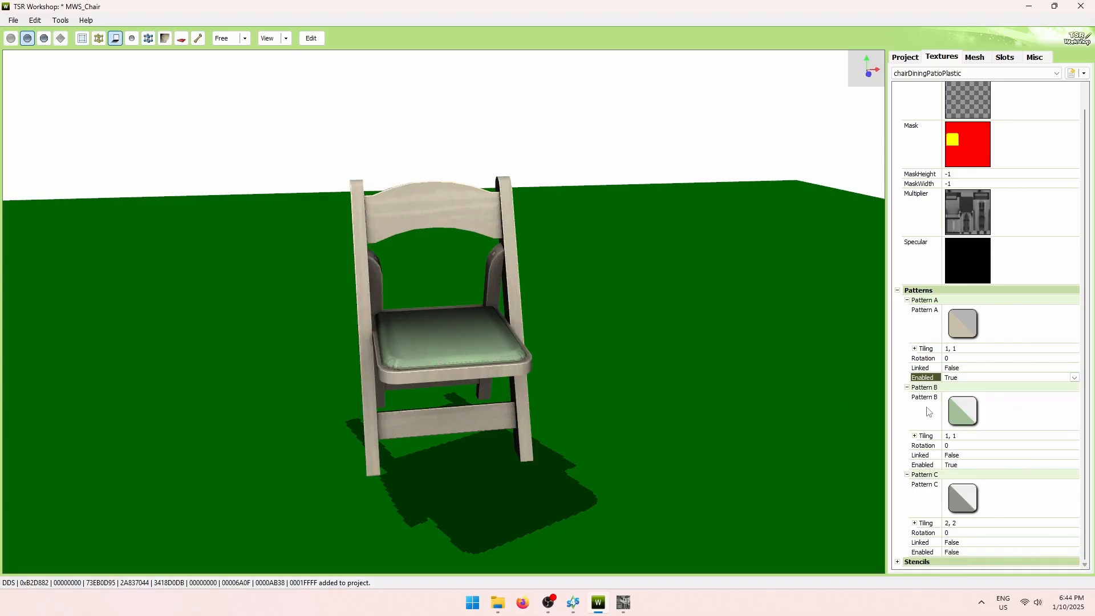
left_click(903, 428)
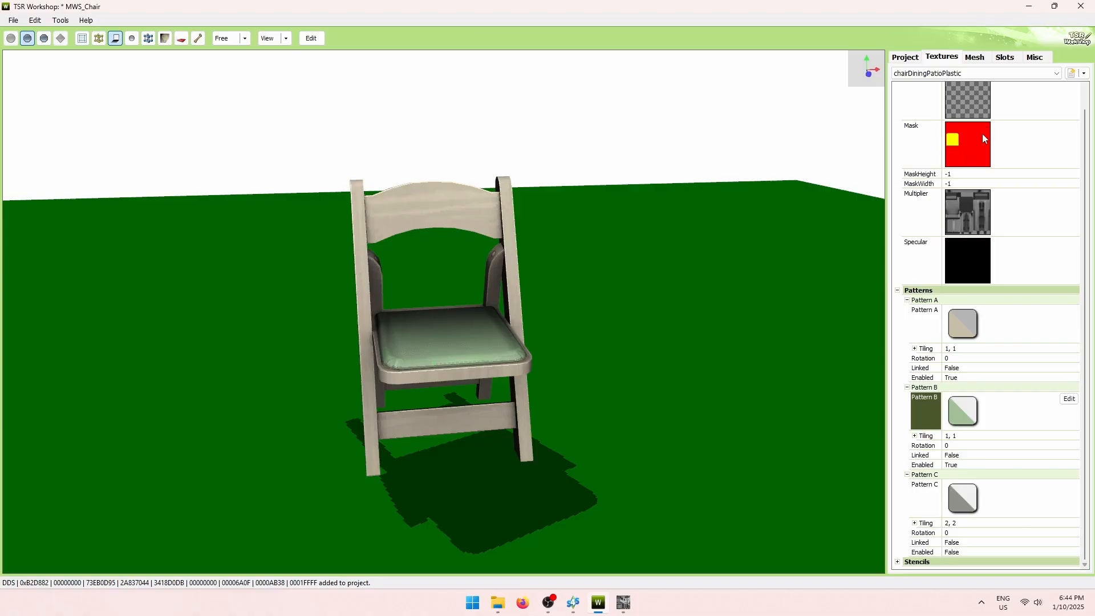
scroll(1086, 163, "up", 2)
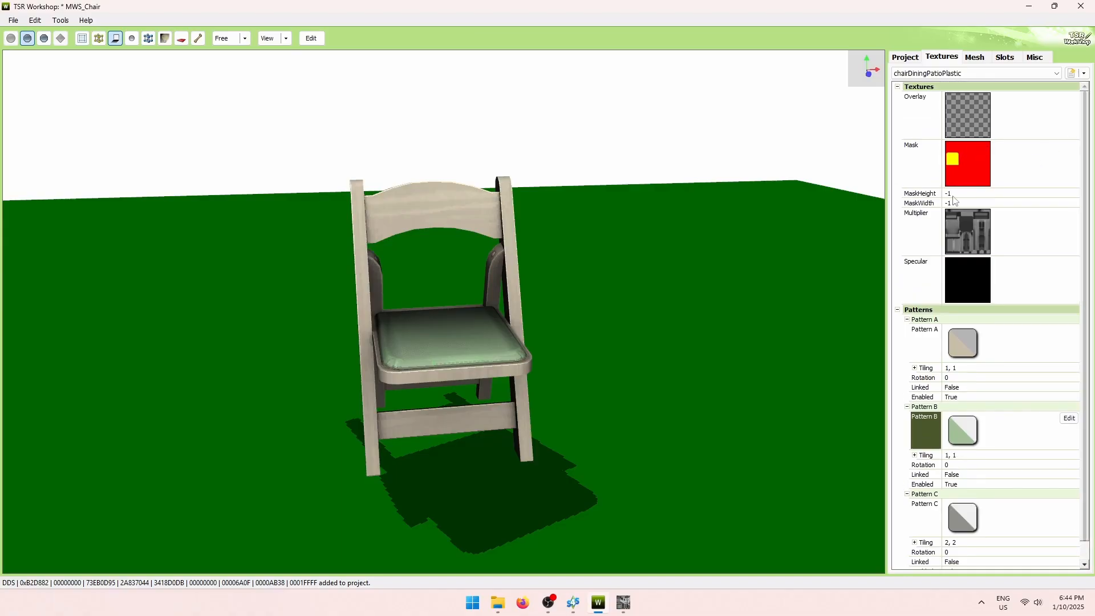
Export the project contents to a .package file, accepting the creator details, to reach Save As.
left_click(35, 20)
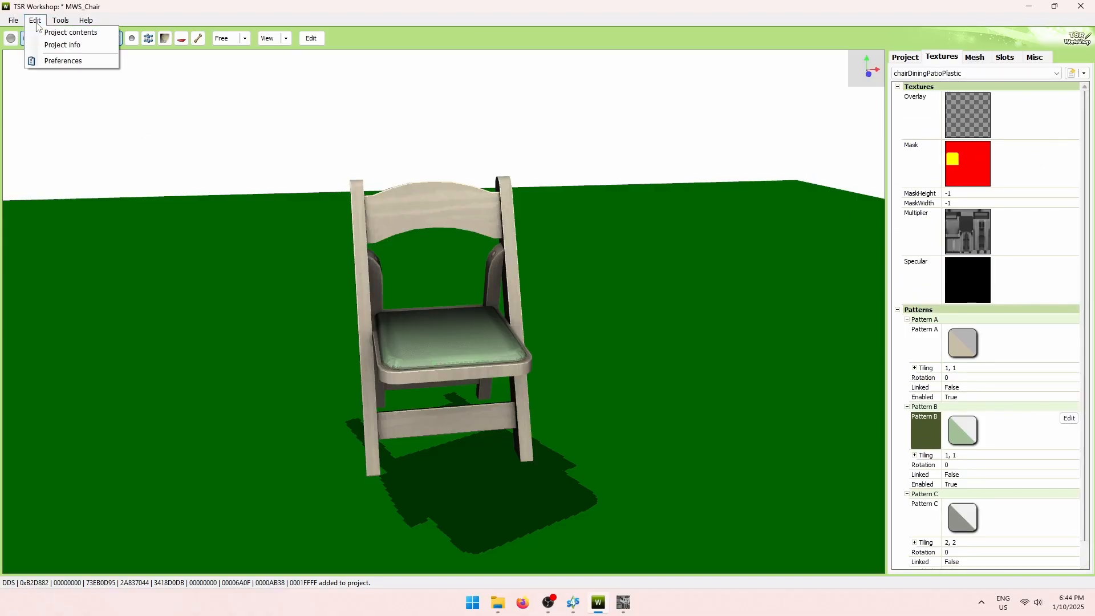
left_click(57, 32)
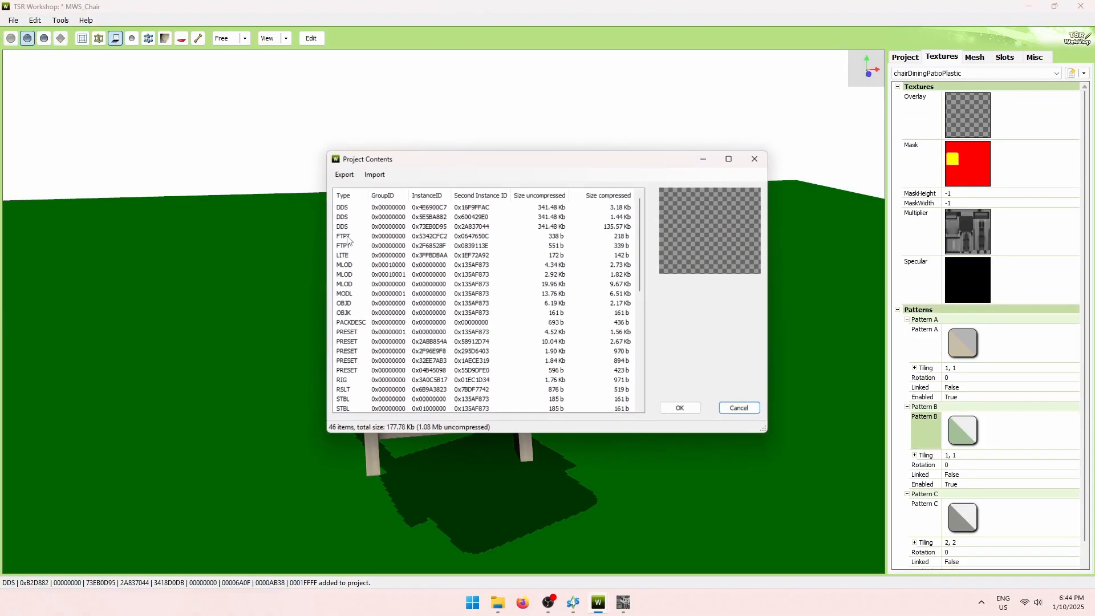
left_click(343, 174)
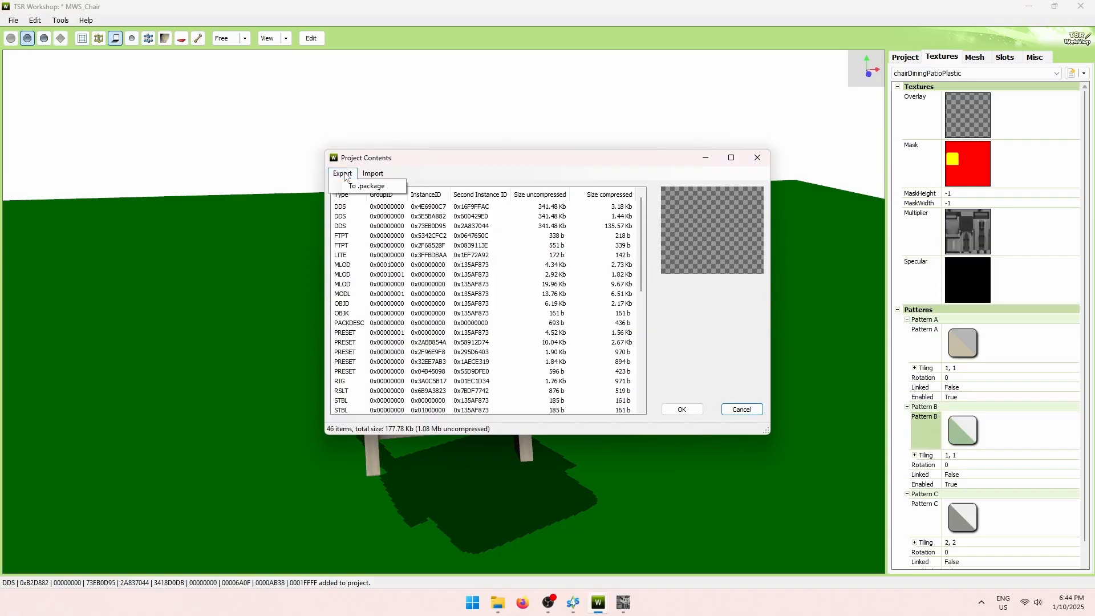
left_click(368, 187)
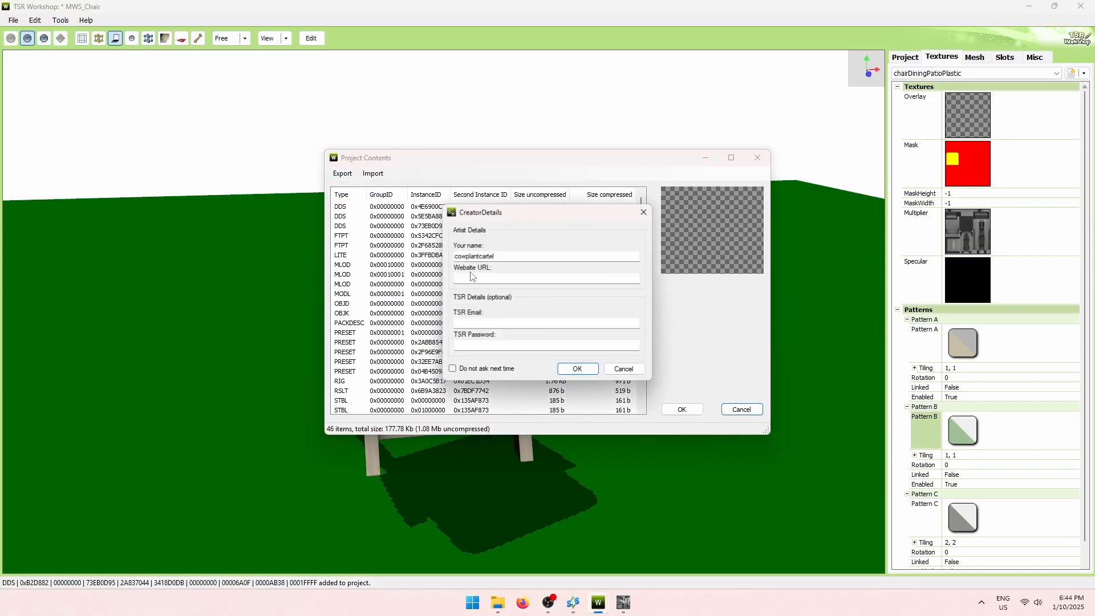
left_click(588, 371)
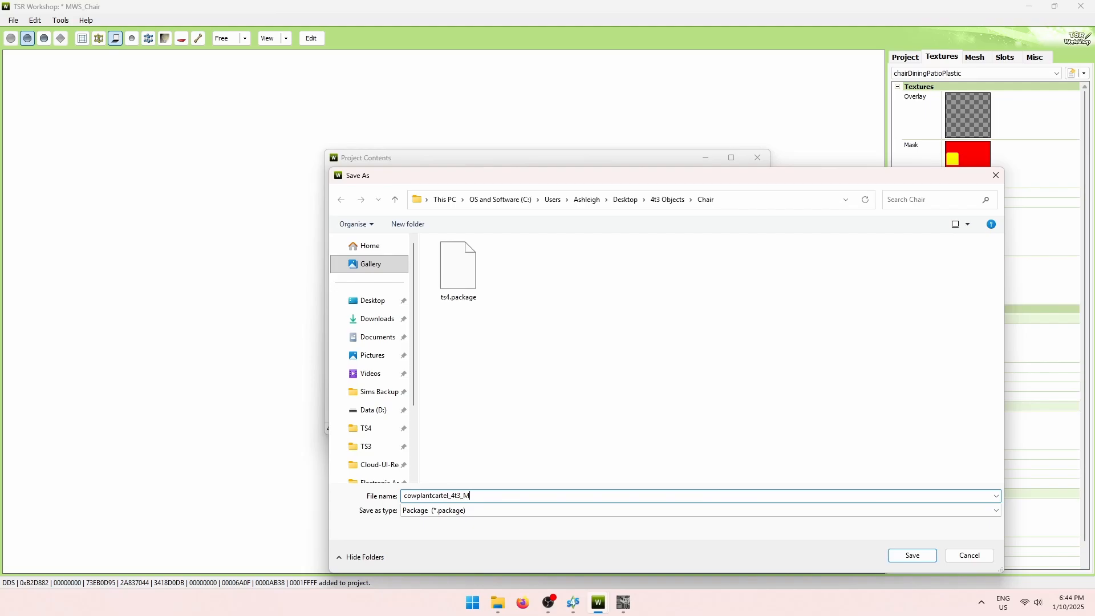
Export the chair as cowplantcartel_4t3_MWS_chair.package, then close the confirmation and Project Contents windows.
type("hair")
key("Return")
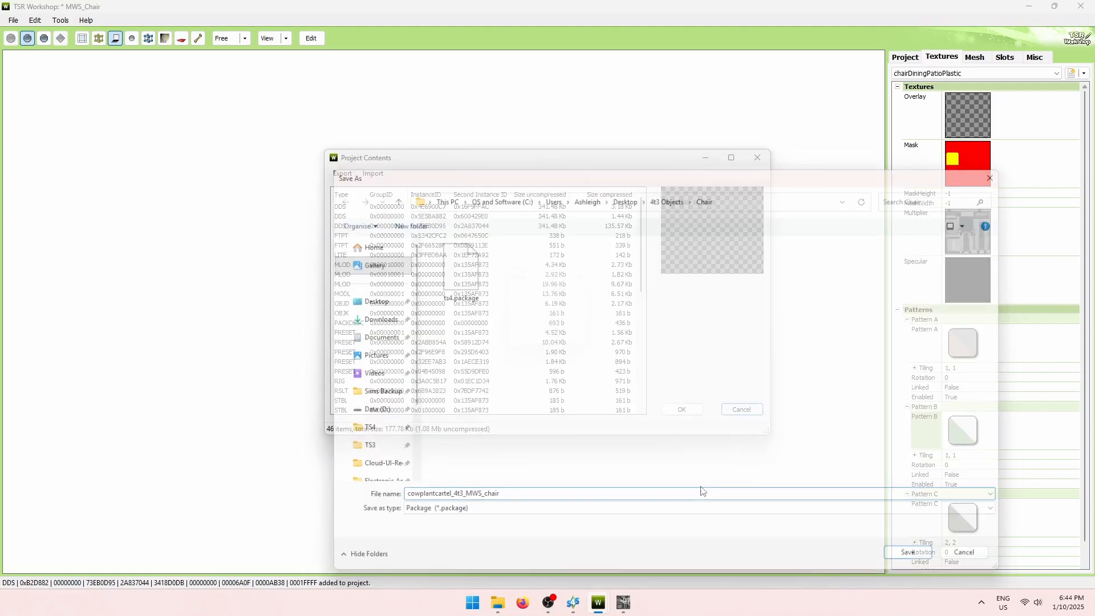
left_click(568, 341)
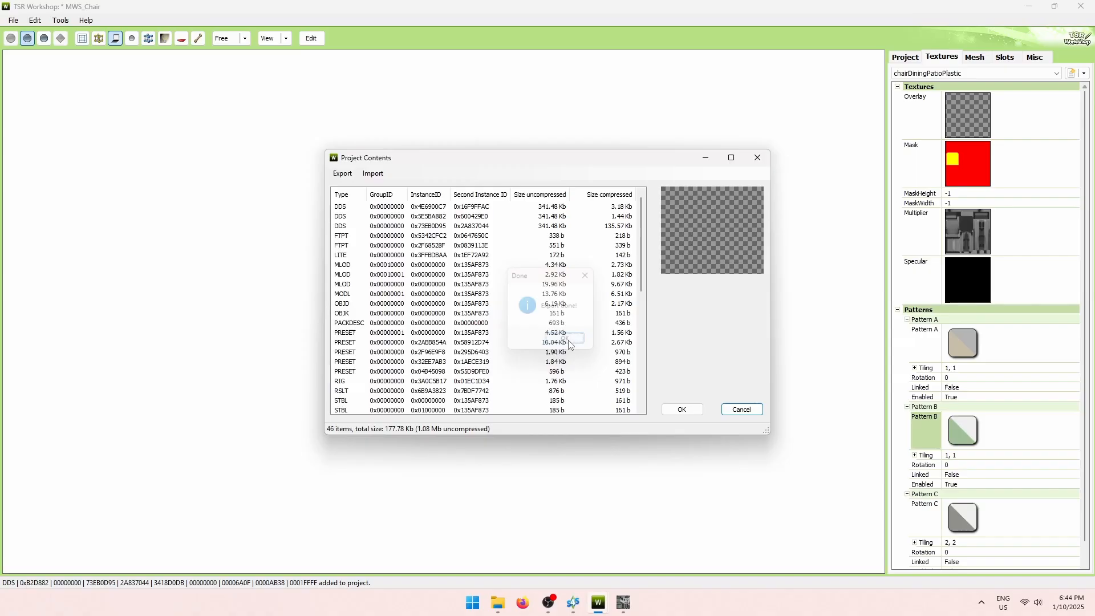
left_click(684, 410)
Place the Adored Folding Chair from the seating catalog beside the round pedestal table.
left_click_drag(677, 416, 542, 382)
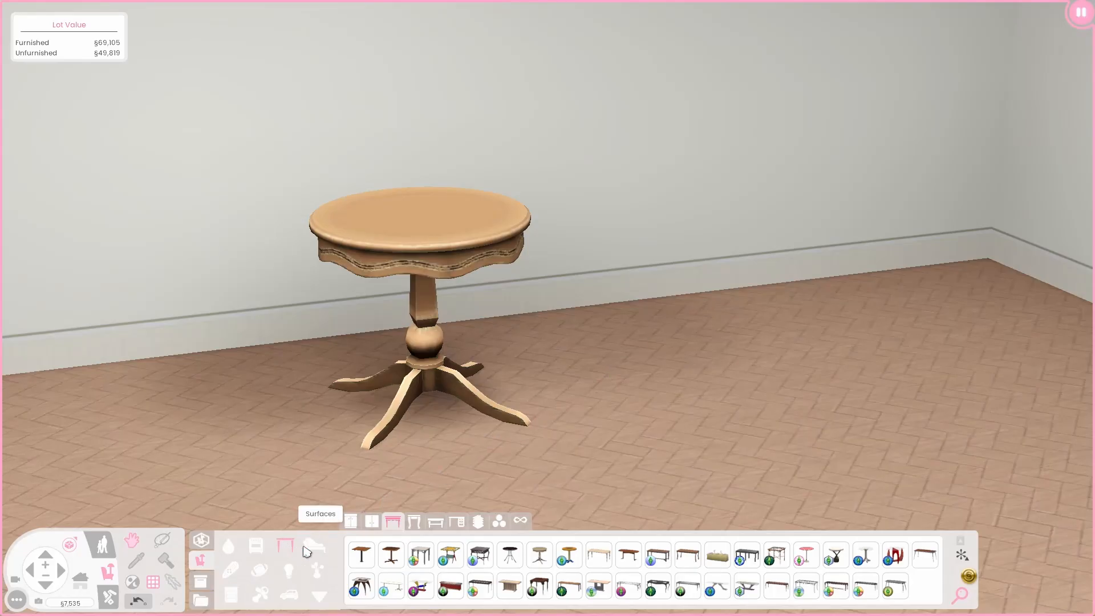
left_click(316, 549)
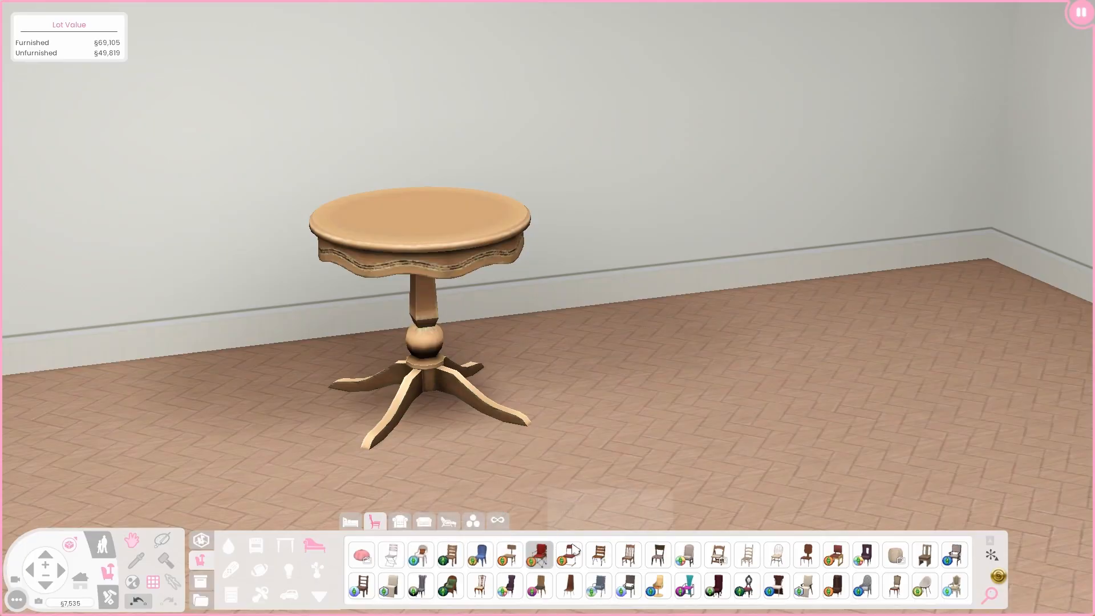
mouse_move(719, 556)
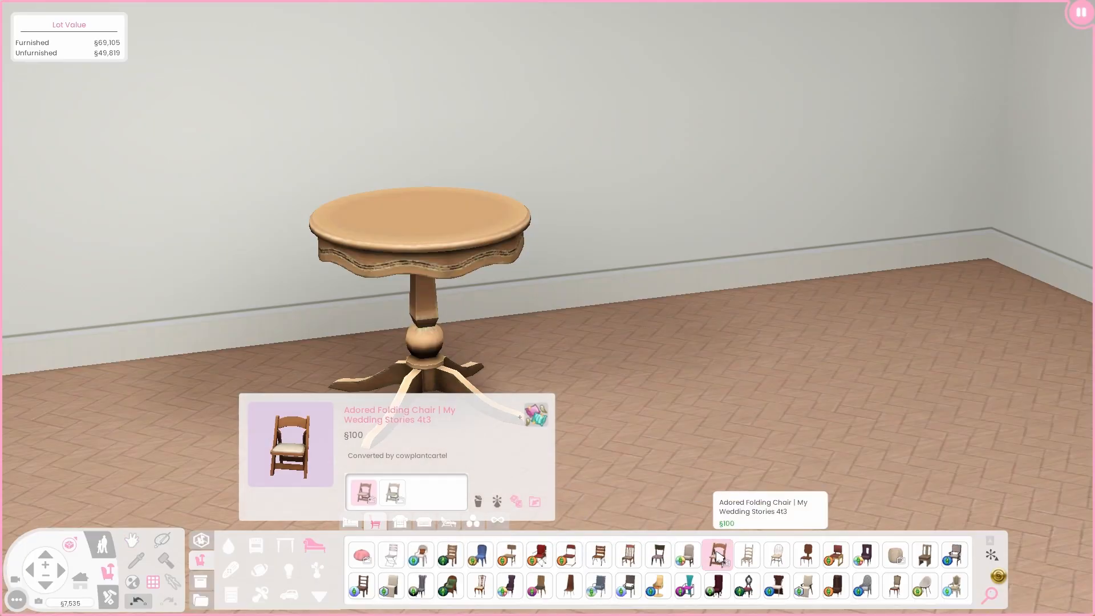
left_click(718, 556)
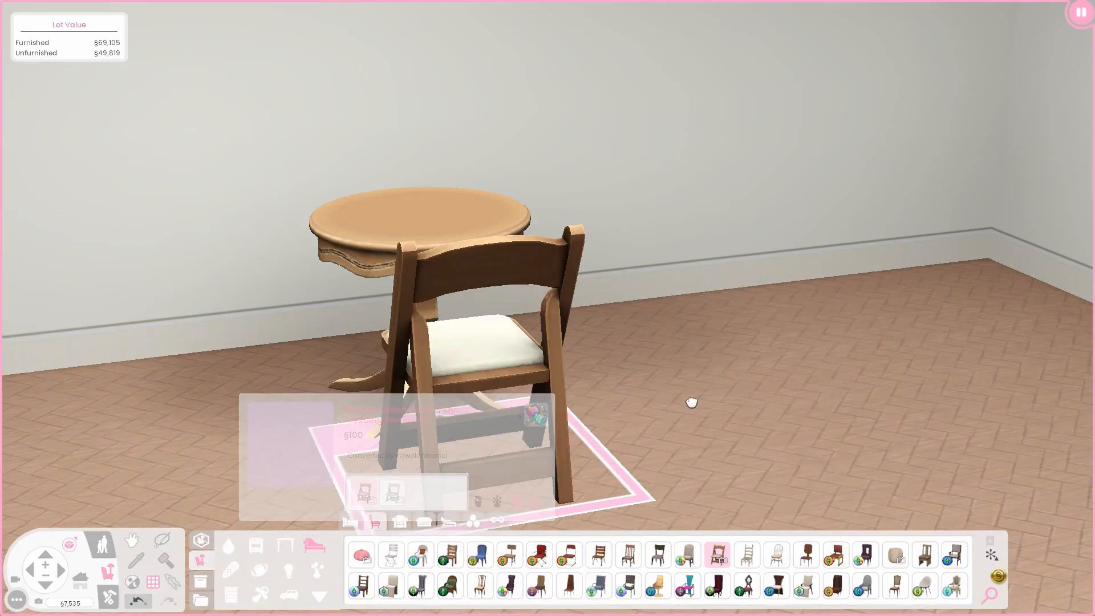
left_click(689, 354)
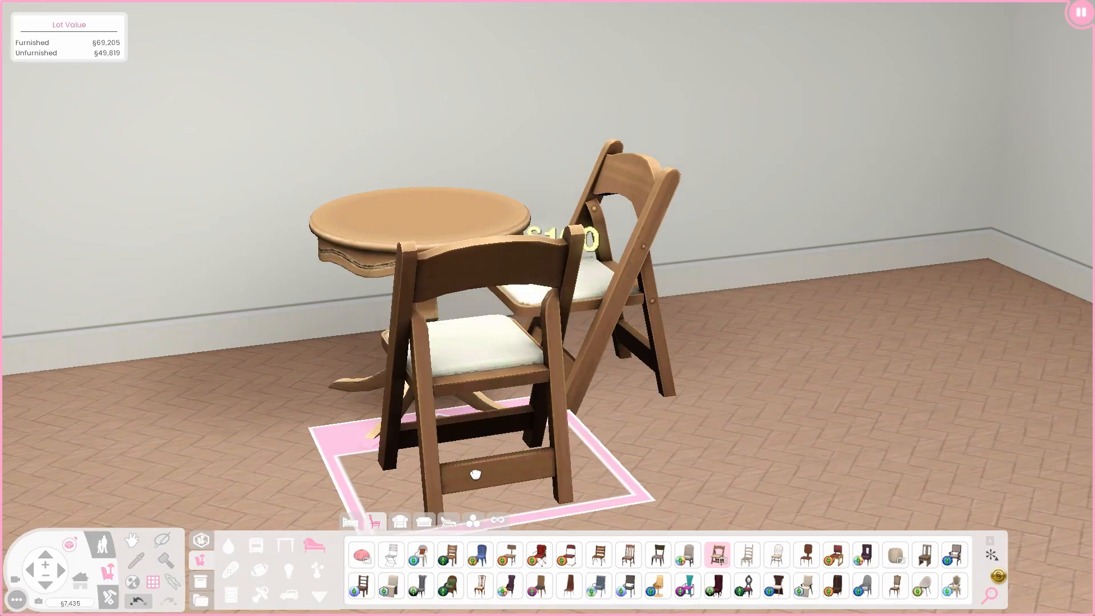
left_click(160, 548)
Try the chair's style presets, then settle on light wood with a white seat.
left_click(599, 282)
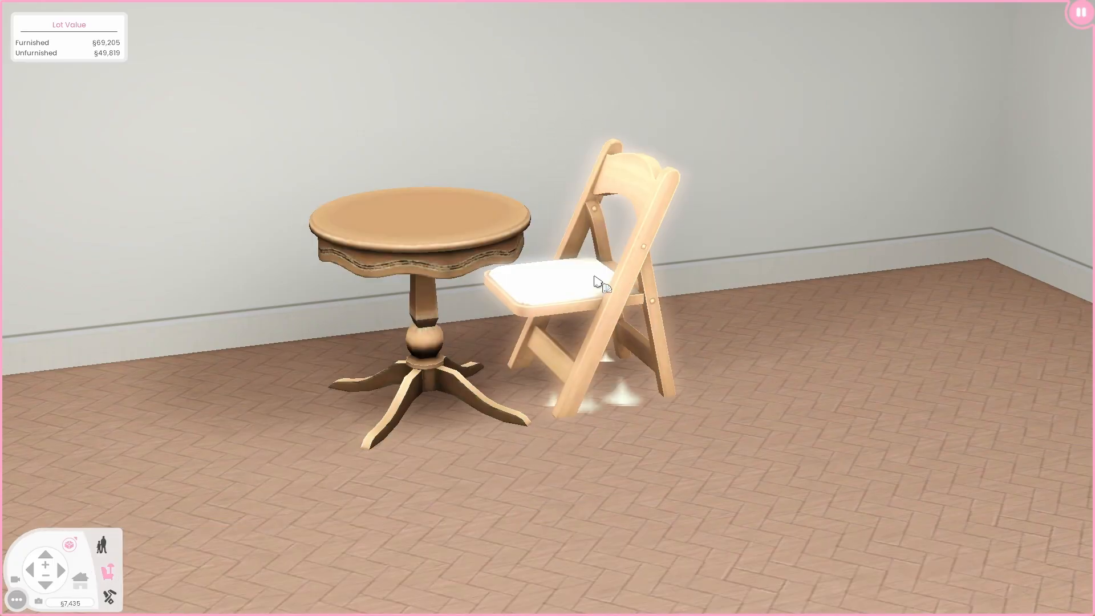
left_click(102, 52)
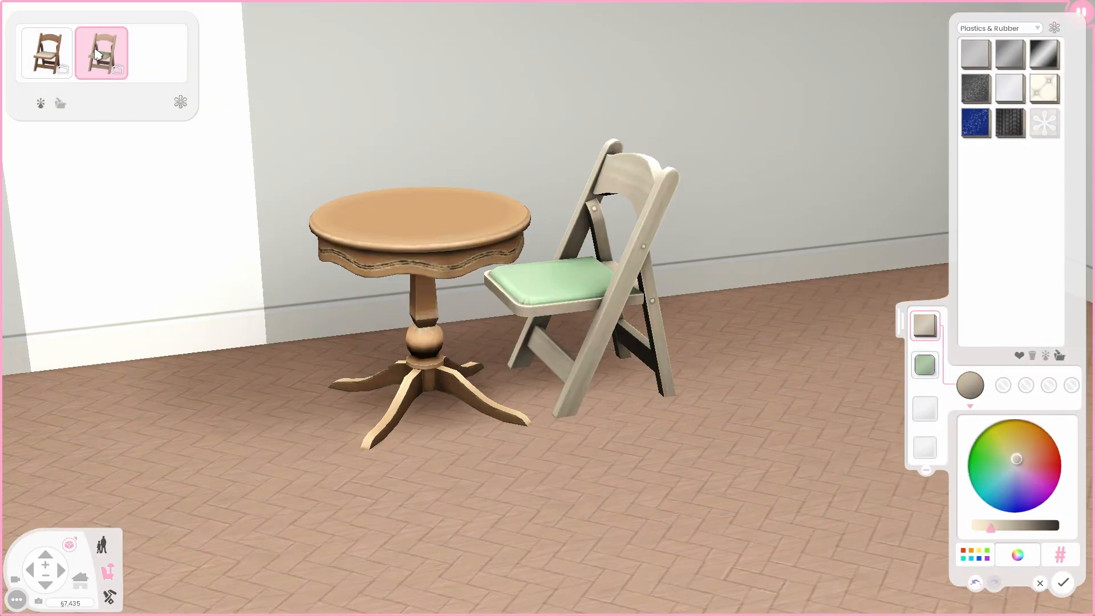
left_click(52, 61)
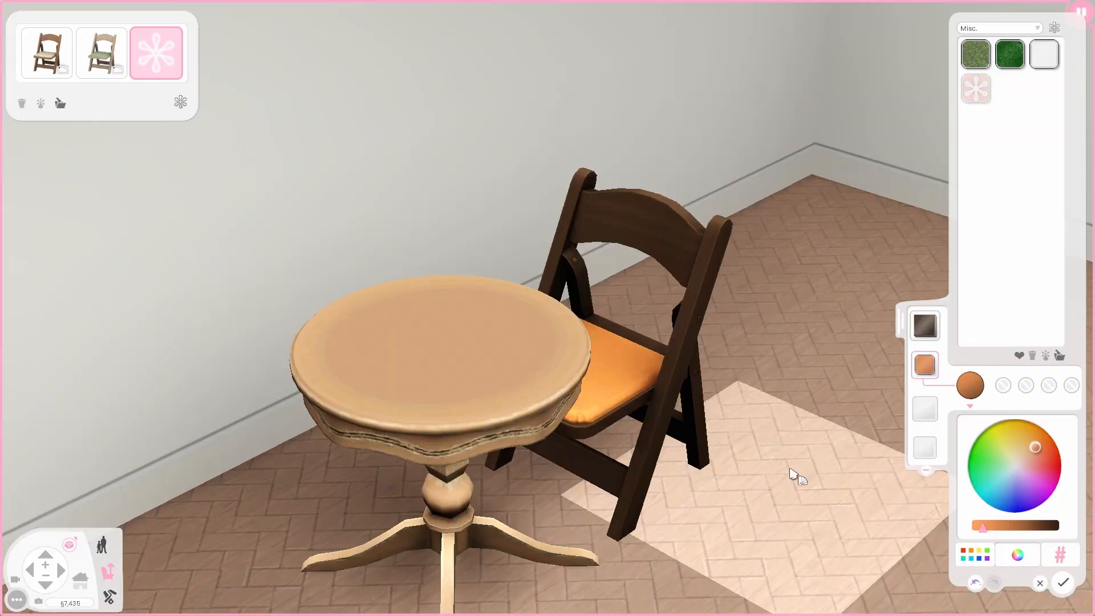
middle_click_drag(793, 473, 831, 487)
left_click(56, 59)
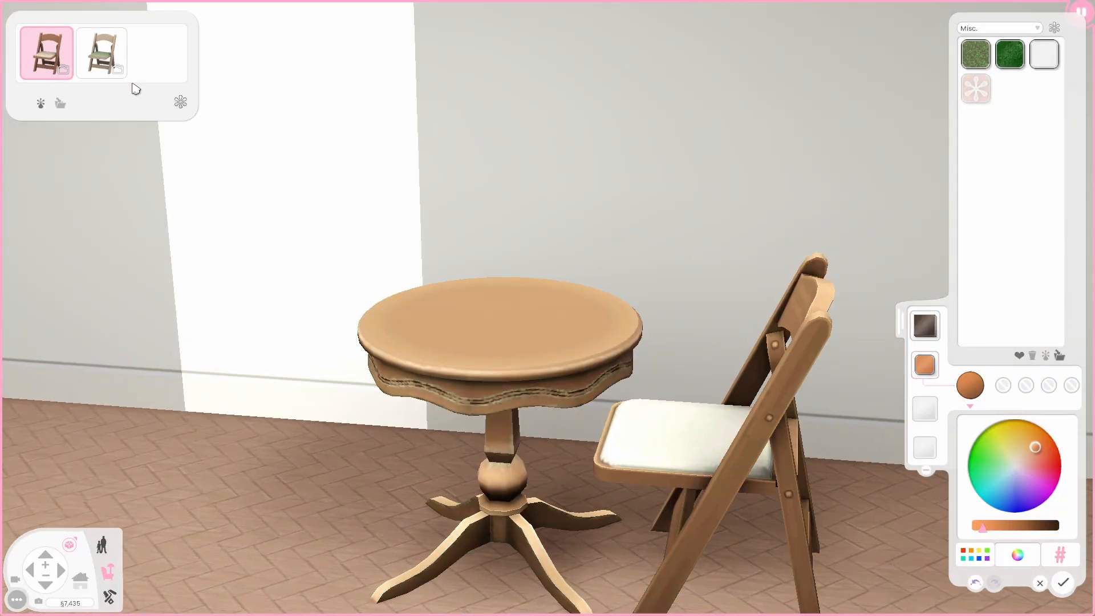
scroll(675, 318, "down", 3)
left_click(1064, 582)
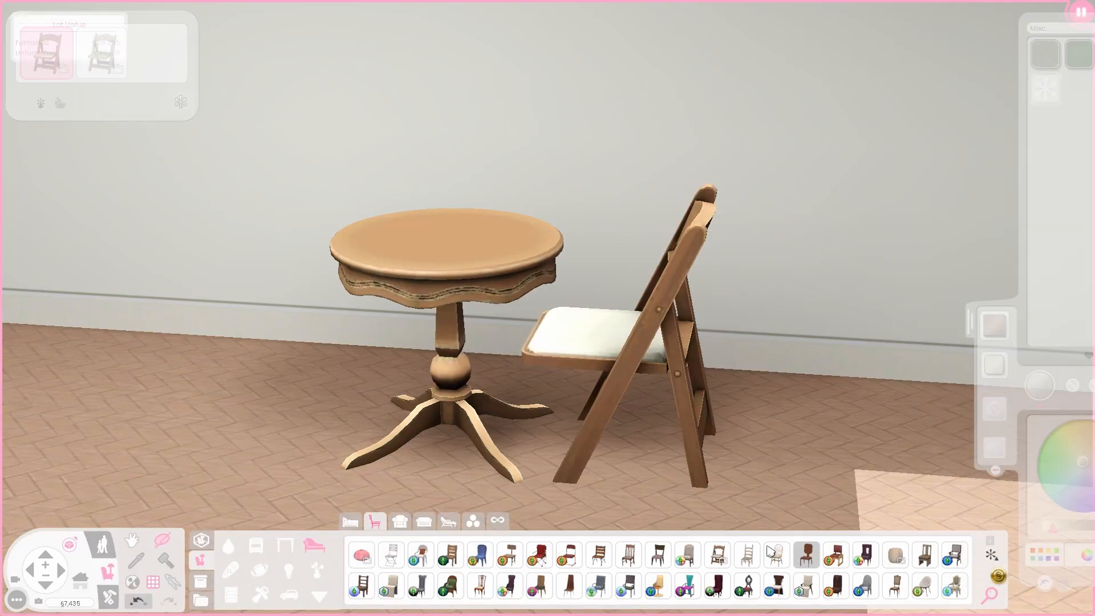
middle_click_drag(660, 450, 653, 443)
Filter the decor catalog to custom content and place the ribbon bag on the round table.
key("a")
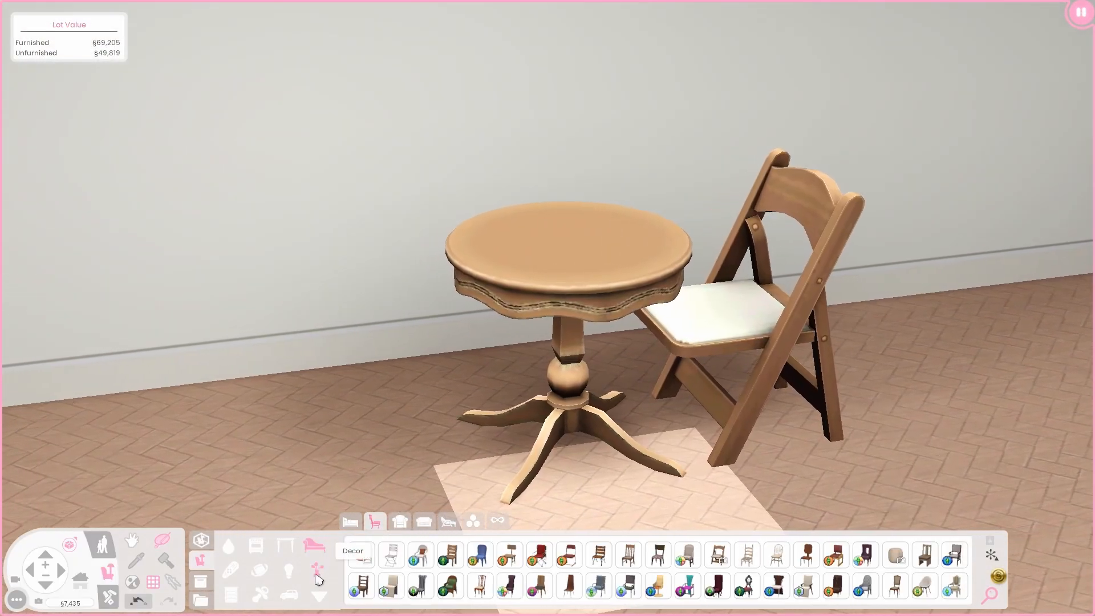
left_click(317, 576)
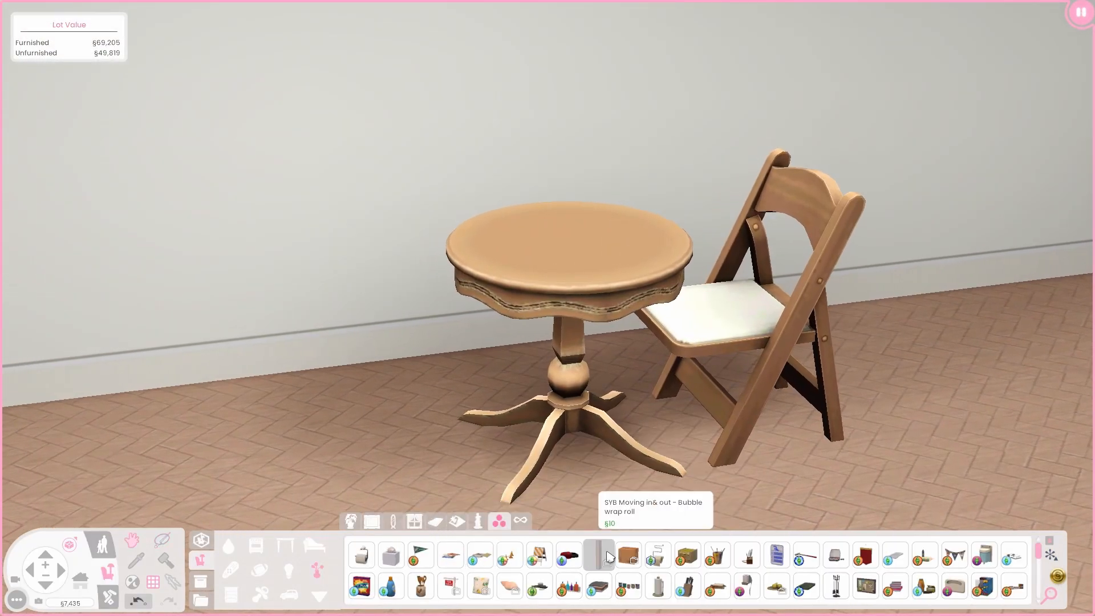
scroll(608, 556, "down", 2)
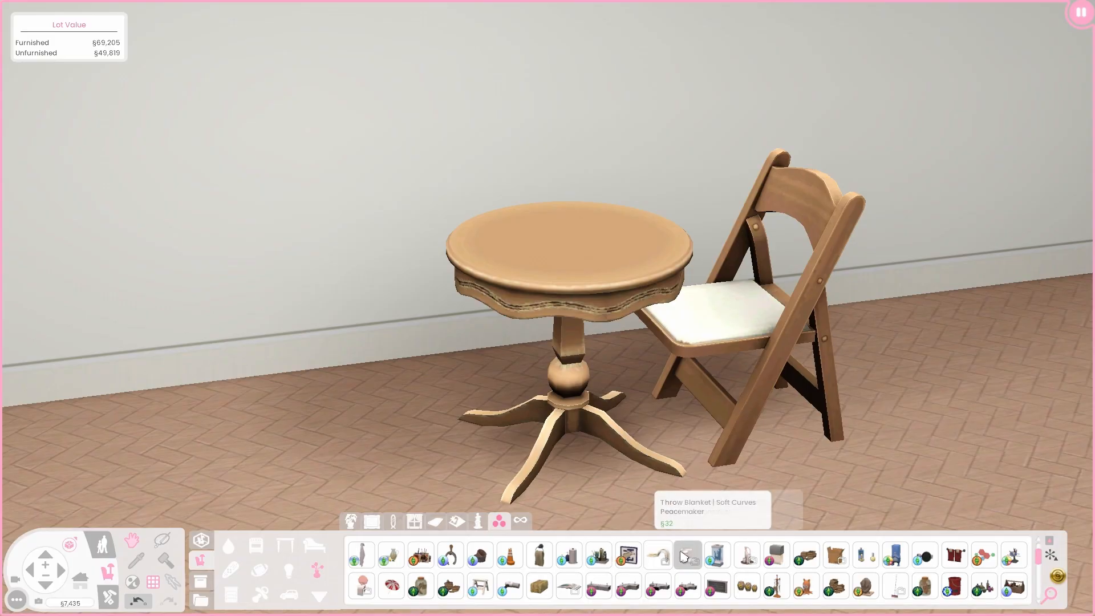
scroll(685, 557, "down", 1)
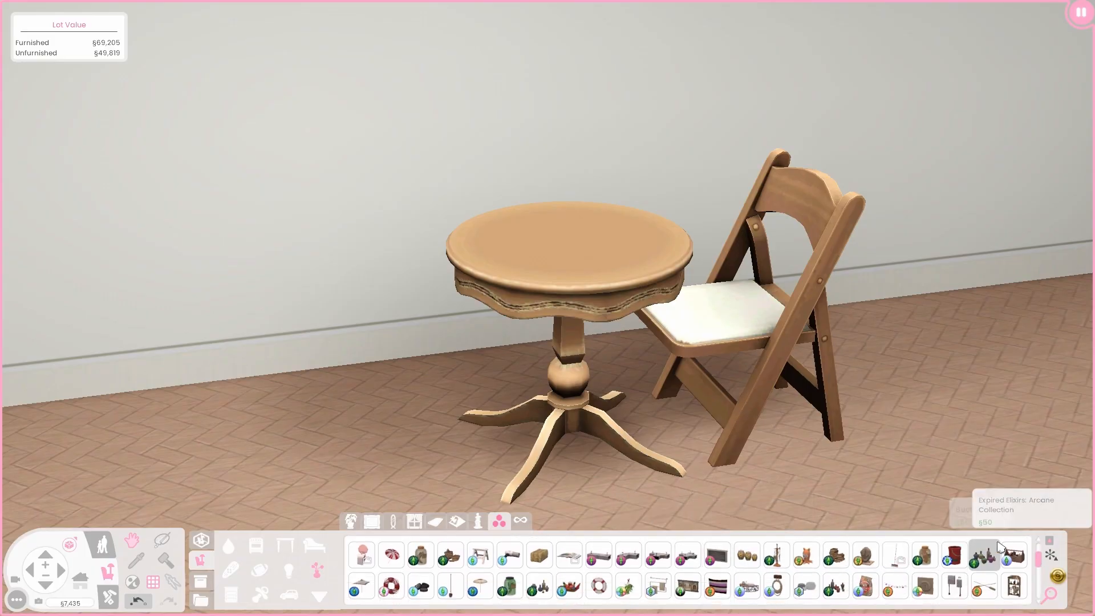
left_click(1051, 555)
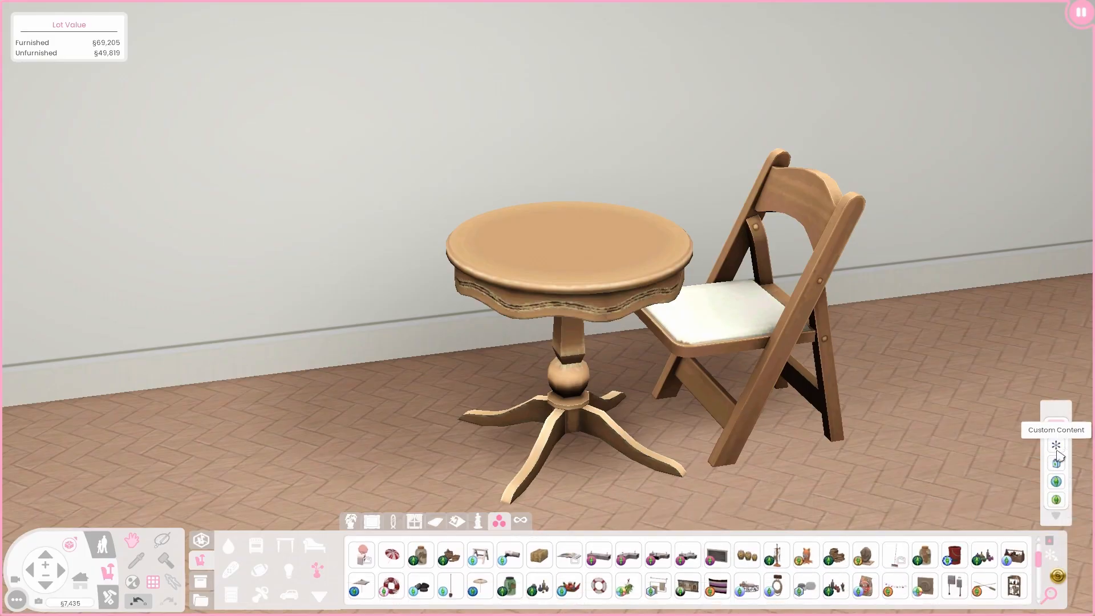
left_click(1057, 448)
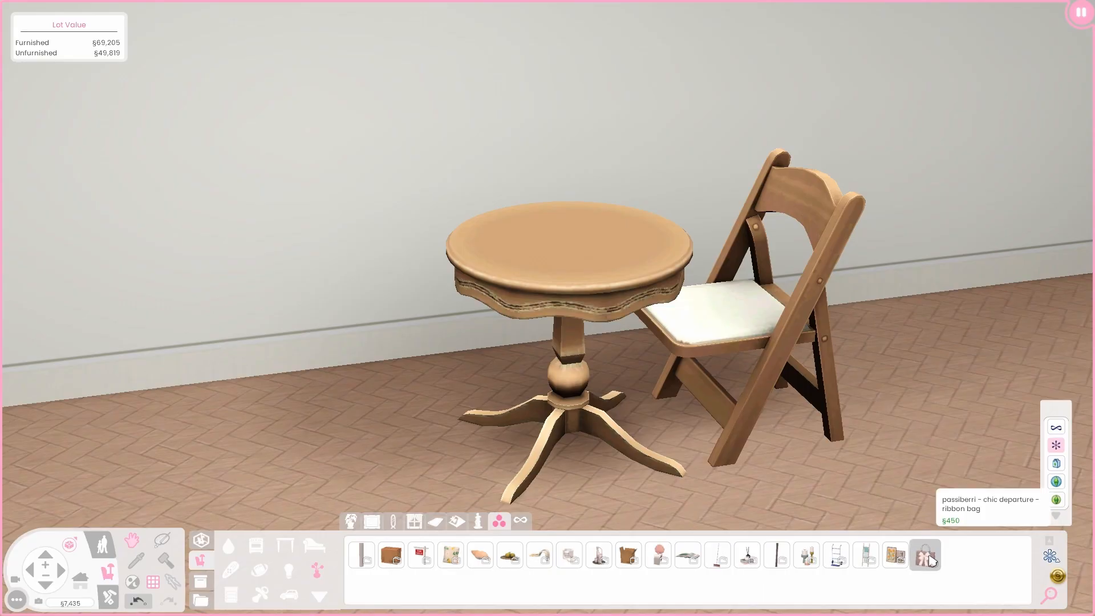
left_click(925, 555)
left_click(568, 451)
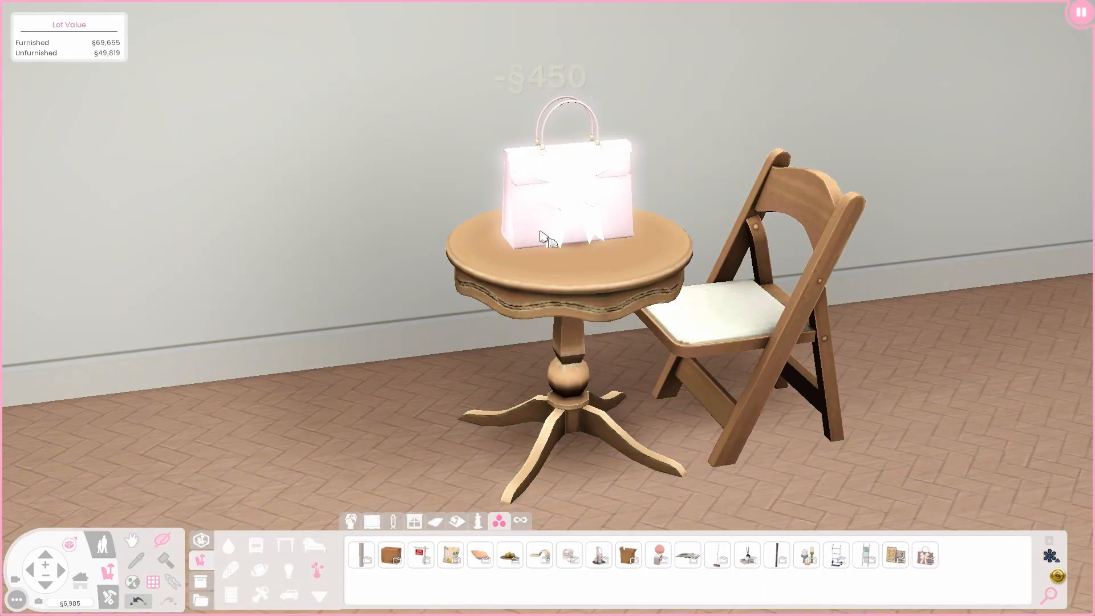
Switch the bag to its blue preset and colour its body terracotta.
left_click(550, 237)
left_click(92, 53)
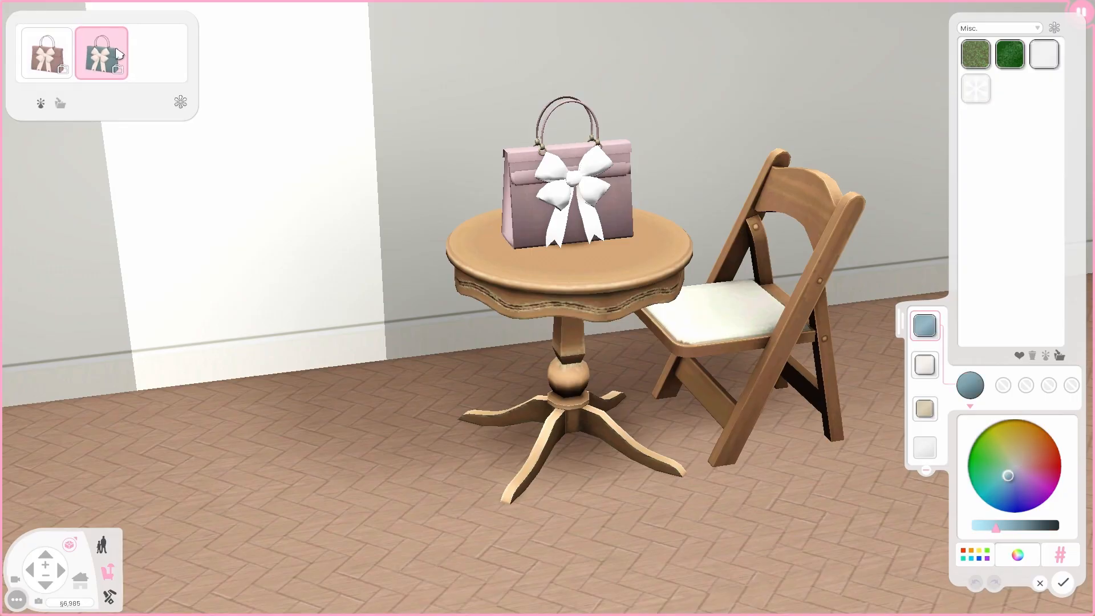
right_click_drag(319, 431, 360, 365)
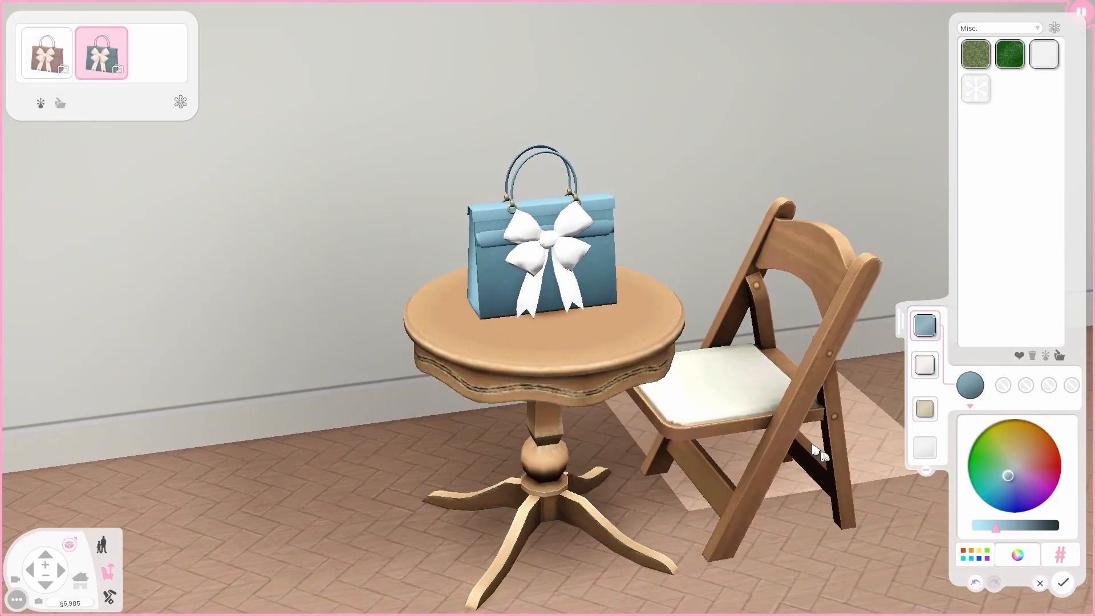
left_click(1030, 466)
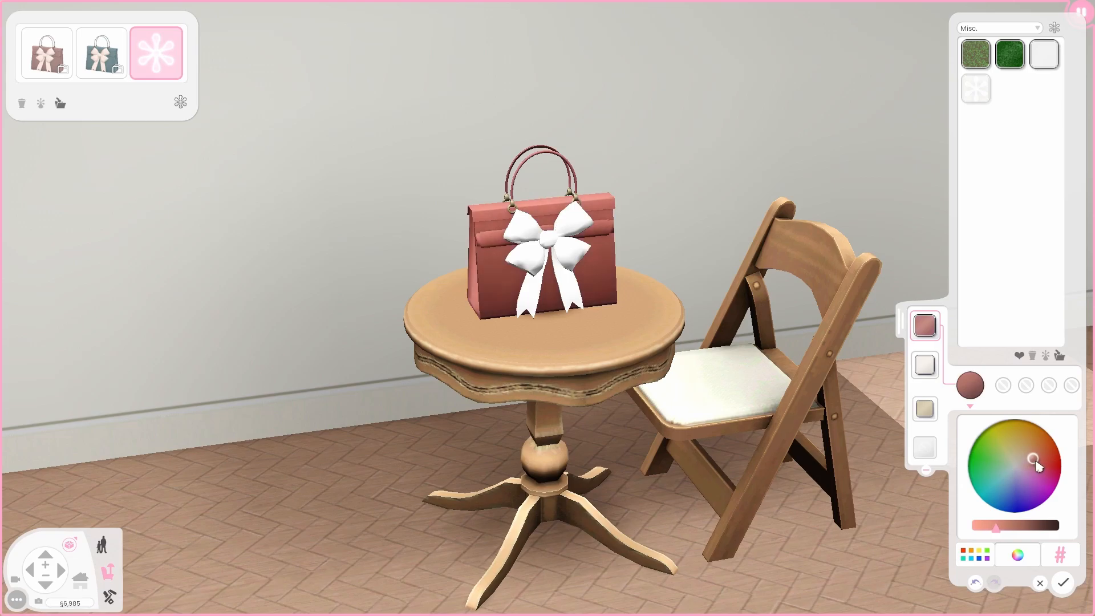
Try several bow shades, ending on a pale yellow bow.
left_click(925, 365)
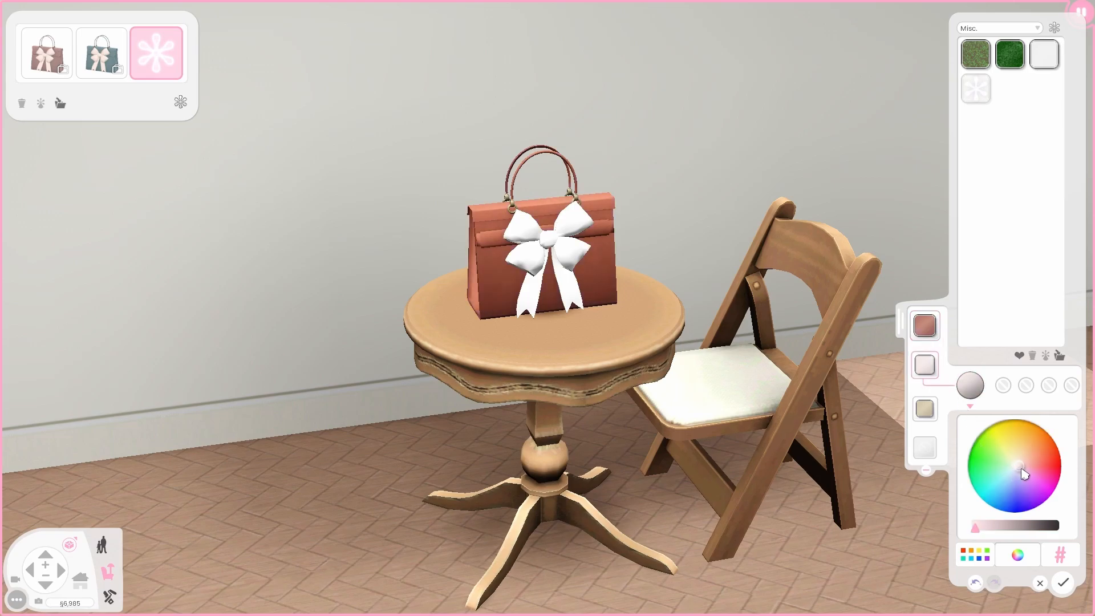
left_click(1026, 470)
left_click(1024, 478)
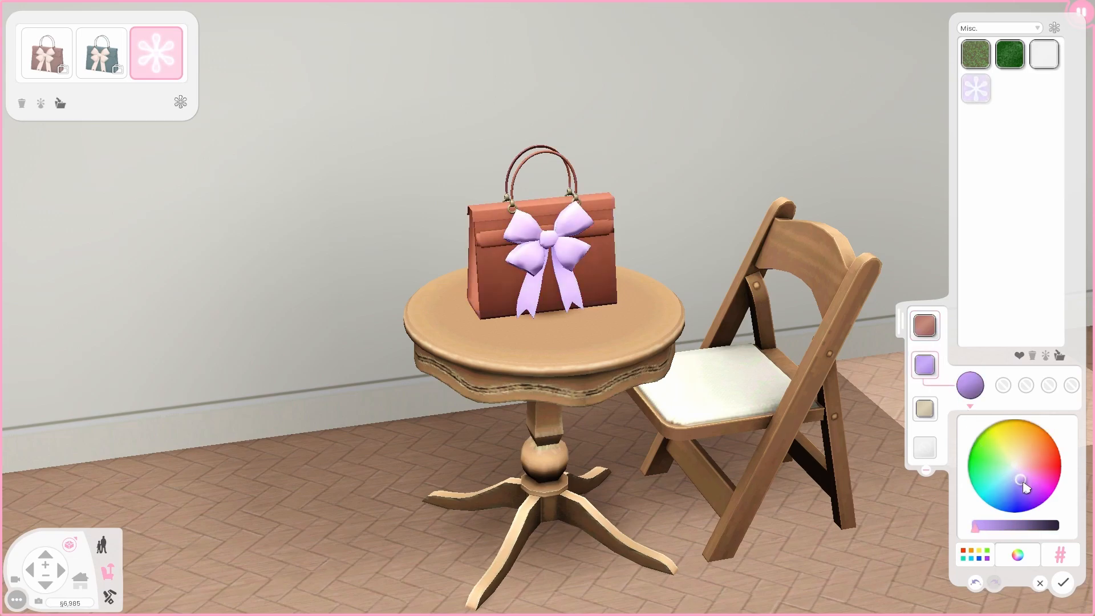
left_click(1000, 466)
left_click(1019, 459)
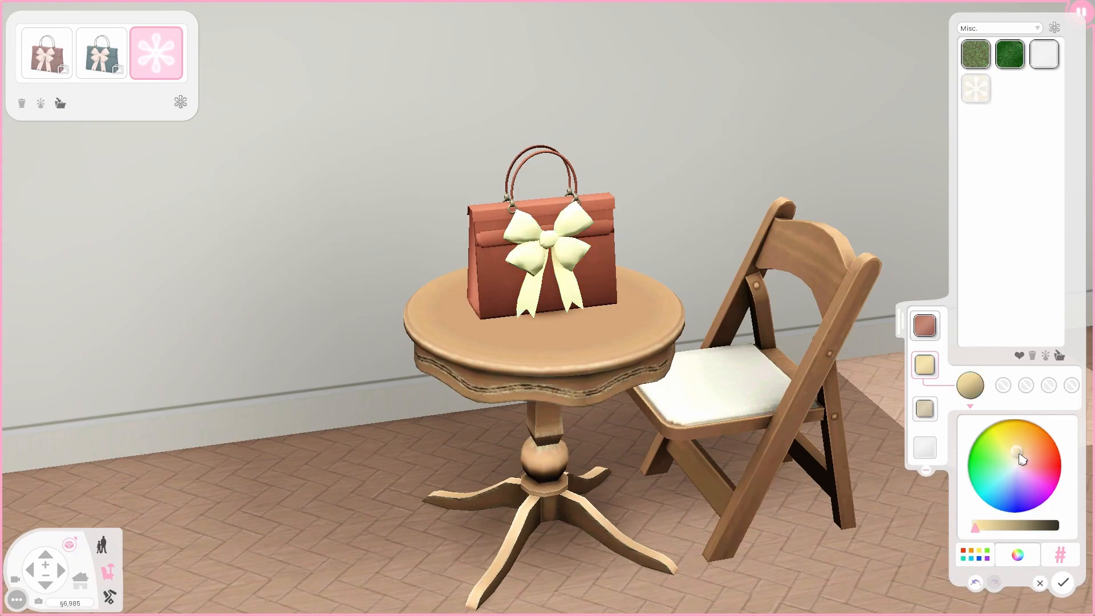
left_click(1031, 456)
left_click(1026, 452)
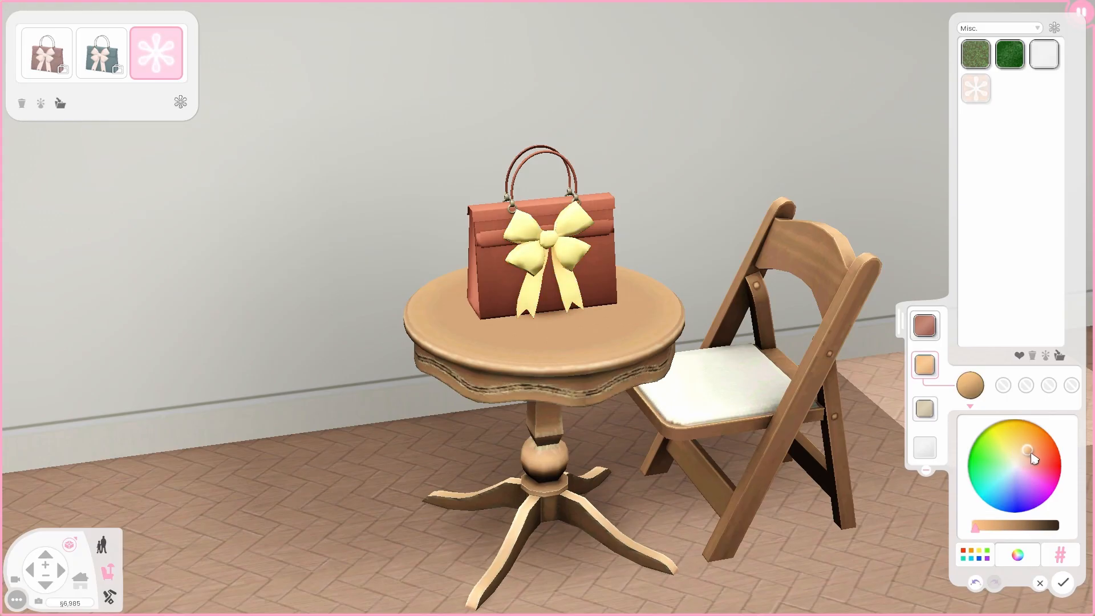
Recolour the bag's ring hardware from grey to tan.
left_click(932, 414)
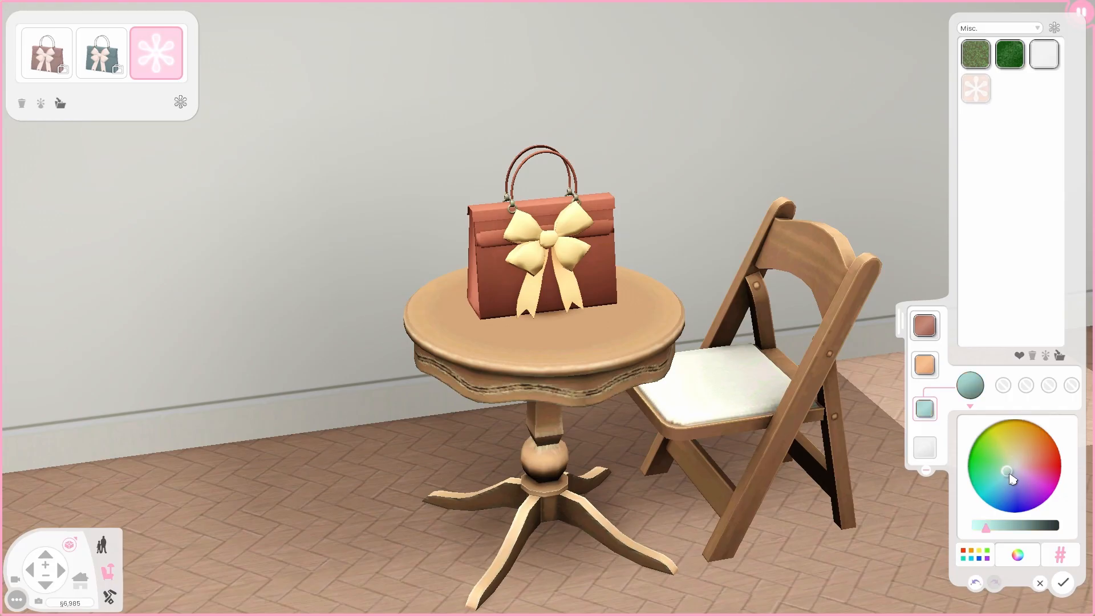
mouse_move(1020, 470)
left_mouse_down()
mouse_move(1050, 466)
mouse_move(1019, 469)
left_mouse_up()
left_click_drag(987, 528, 982, 529)
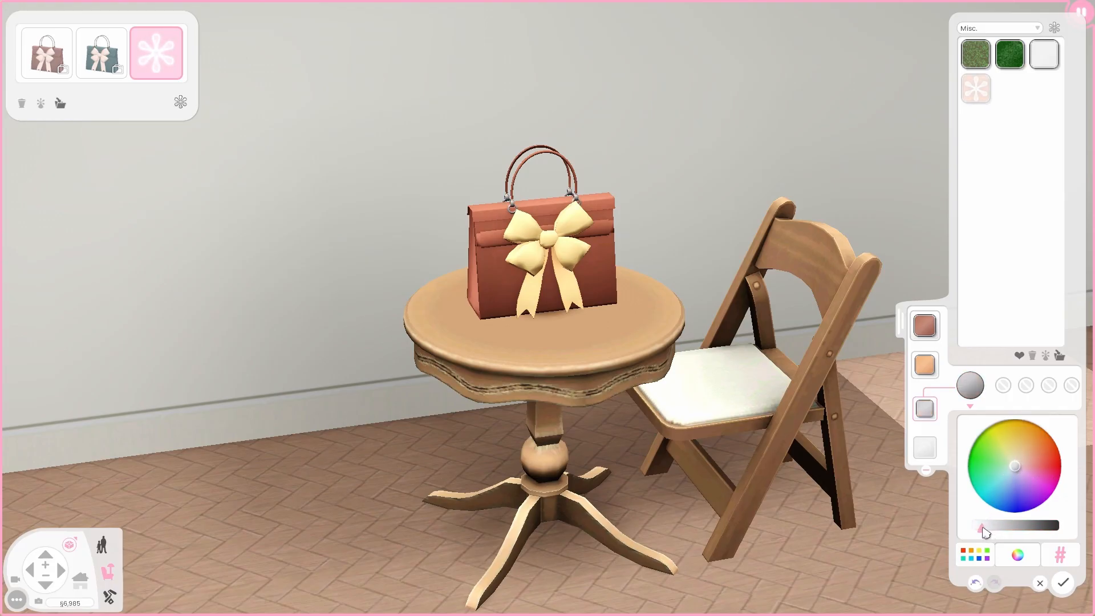
scroll(775, 477, "up", 4)
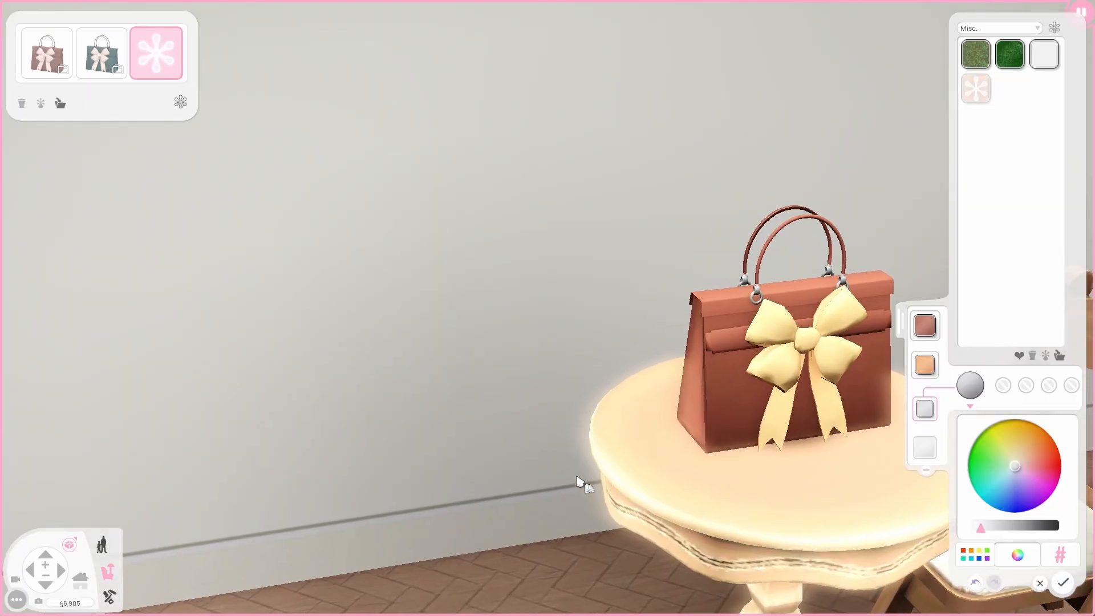
right_click_drag(579, 481, 758, 503)
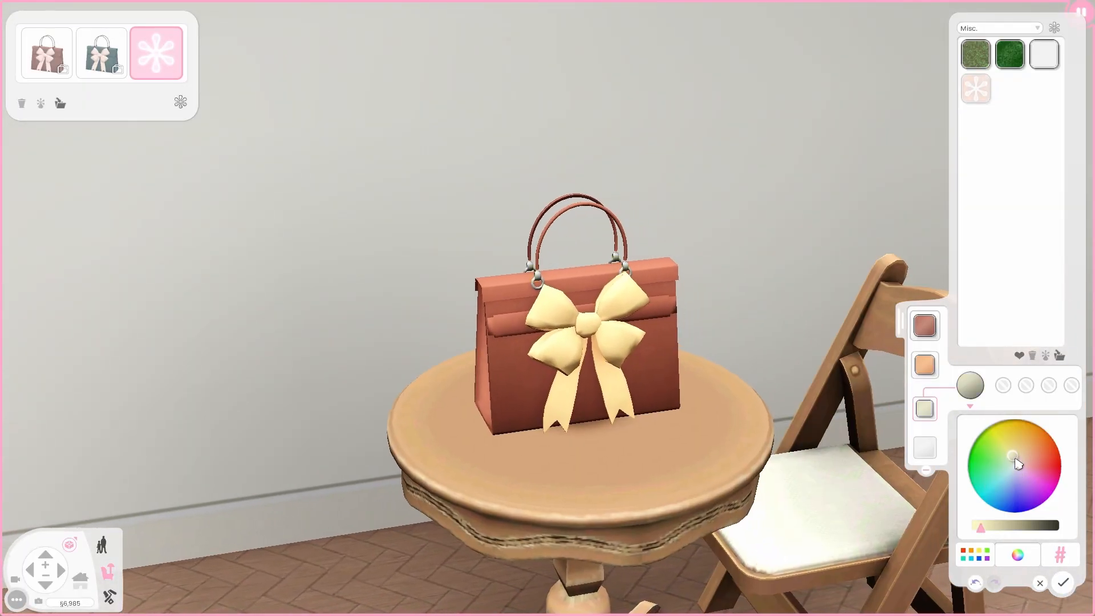
left_click_drag(1021, 463, 1029, 465)
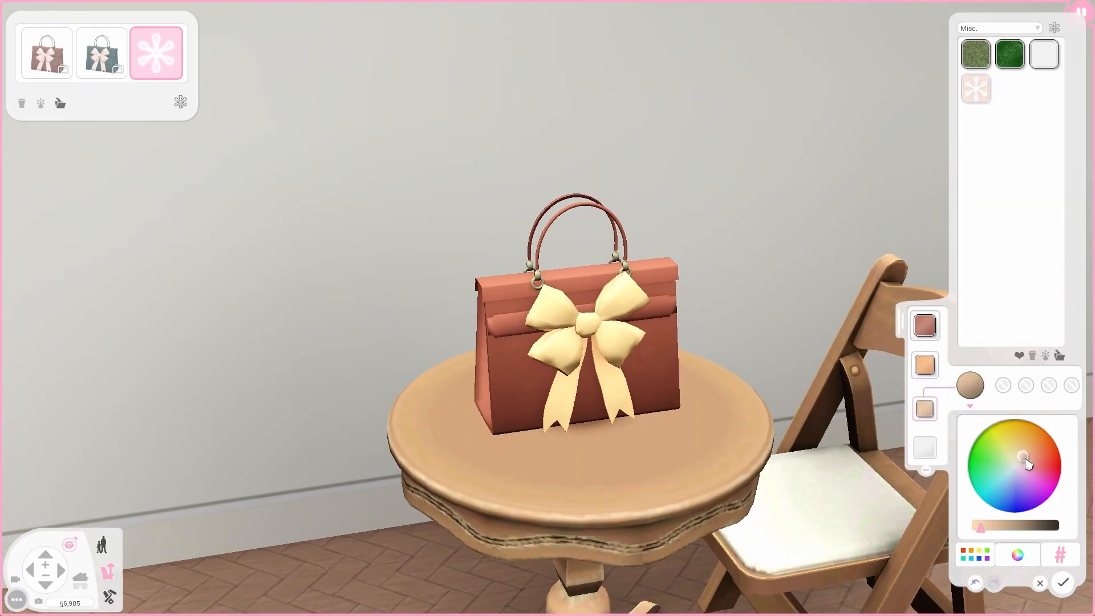
Accept the bag's colours, switch to Live Mode, and open the handbag's interaction menu.
left_click(1062, 583)
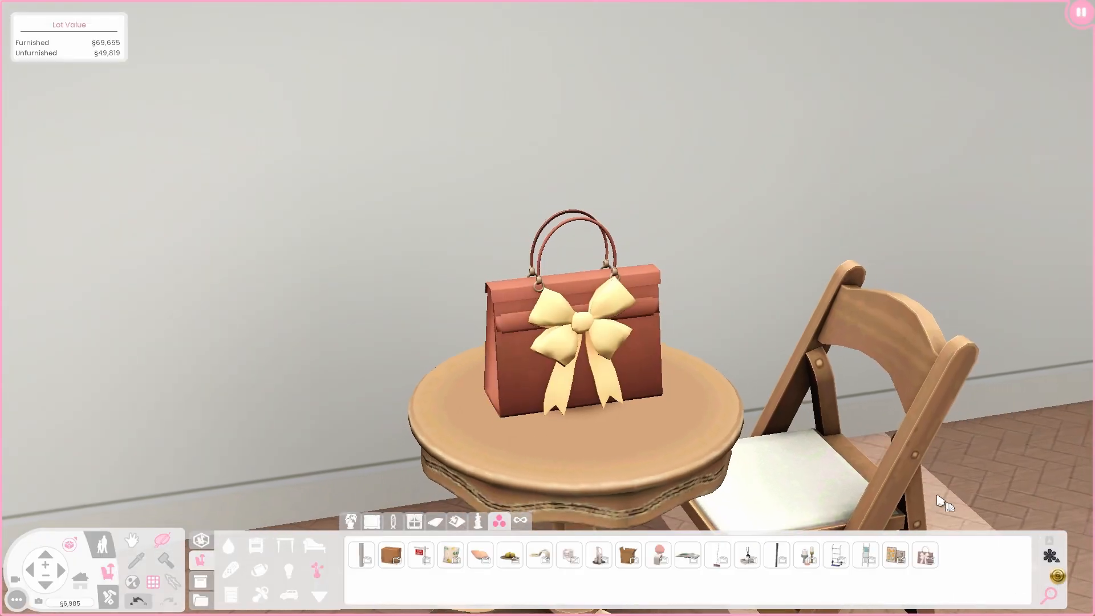
scroll(970, 252, "down", 5)
key("F1")
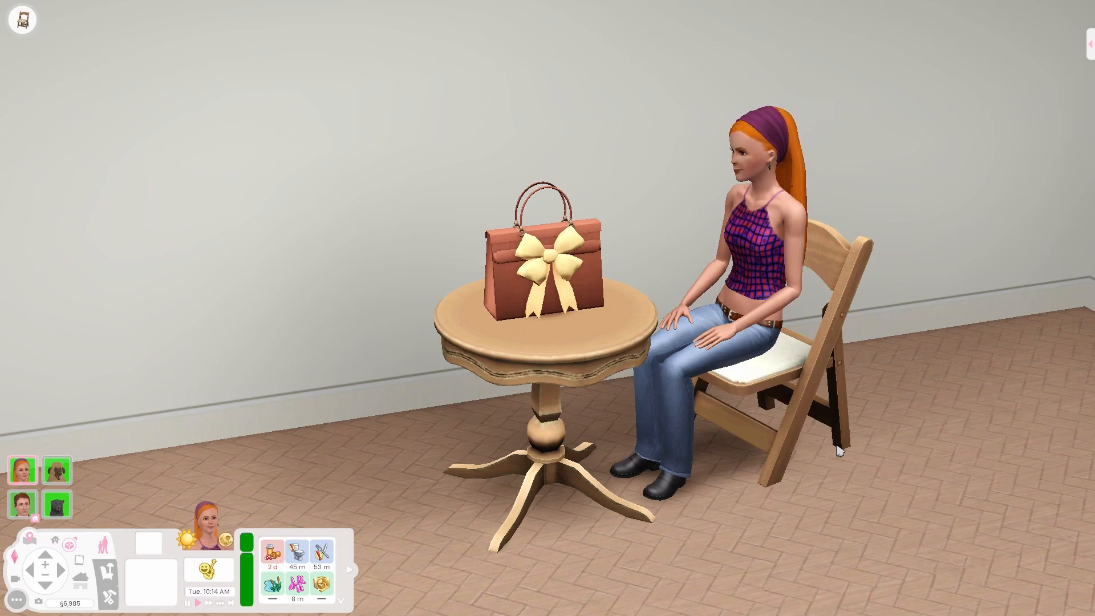
left_click(584, 274)
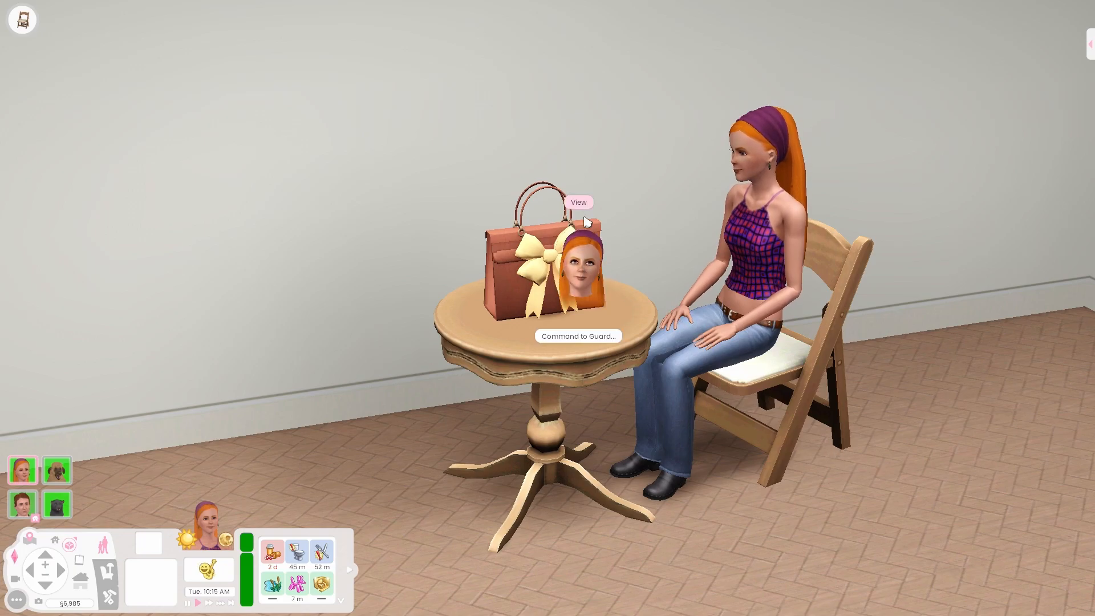